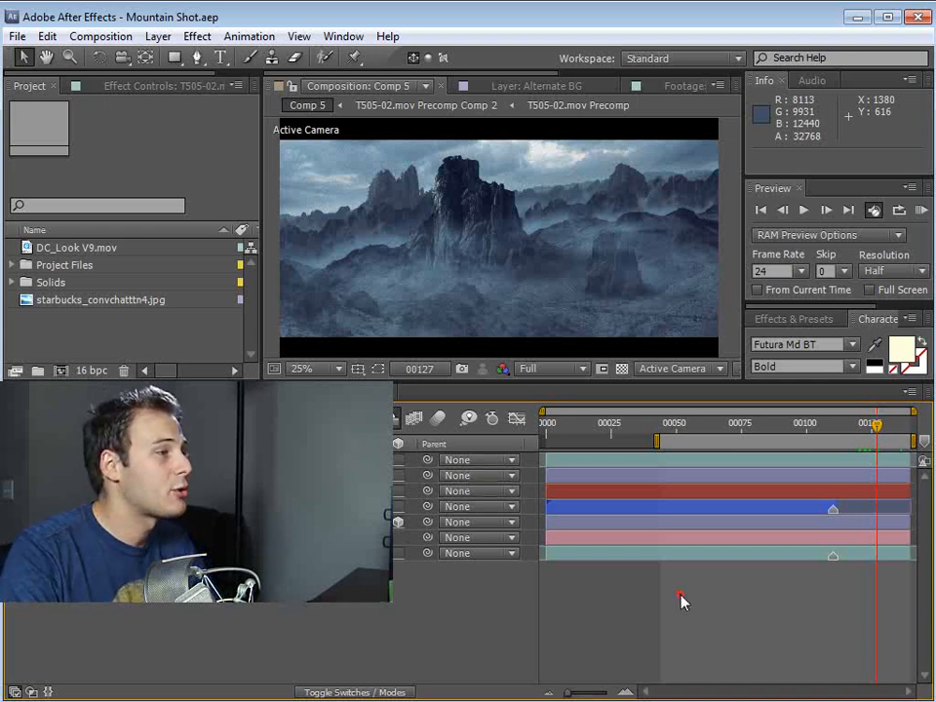
Preview the finished mountain shot in Comp 5 and scrub through the original desert footage in its final frames.
{"action": "key", "text": "KP_0"}
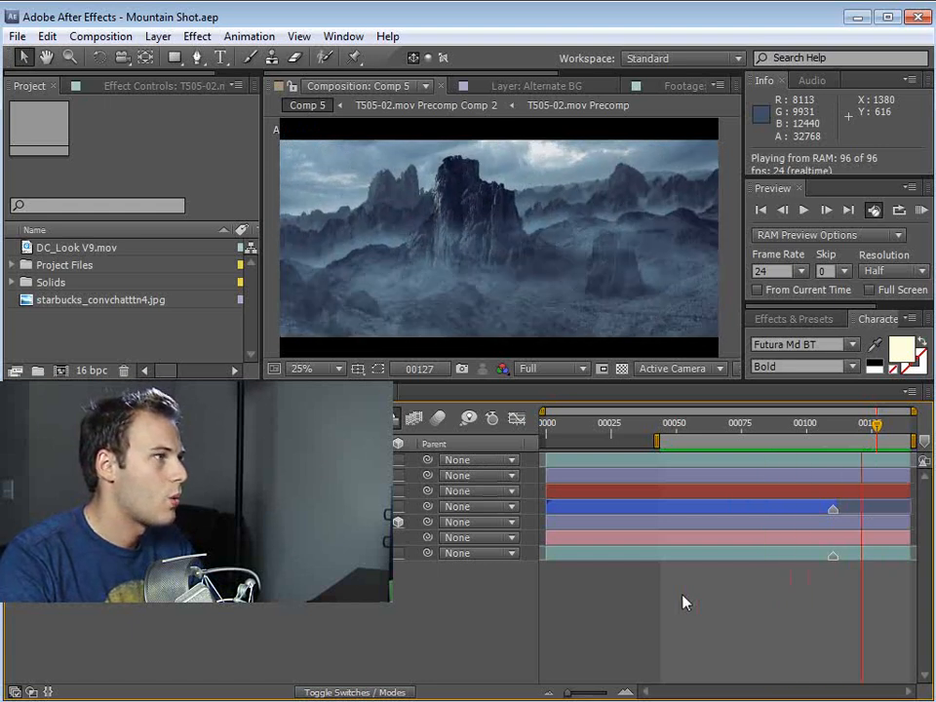
{"action": "key", "text": "space"}
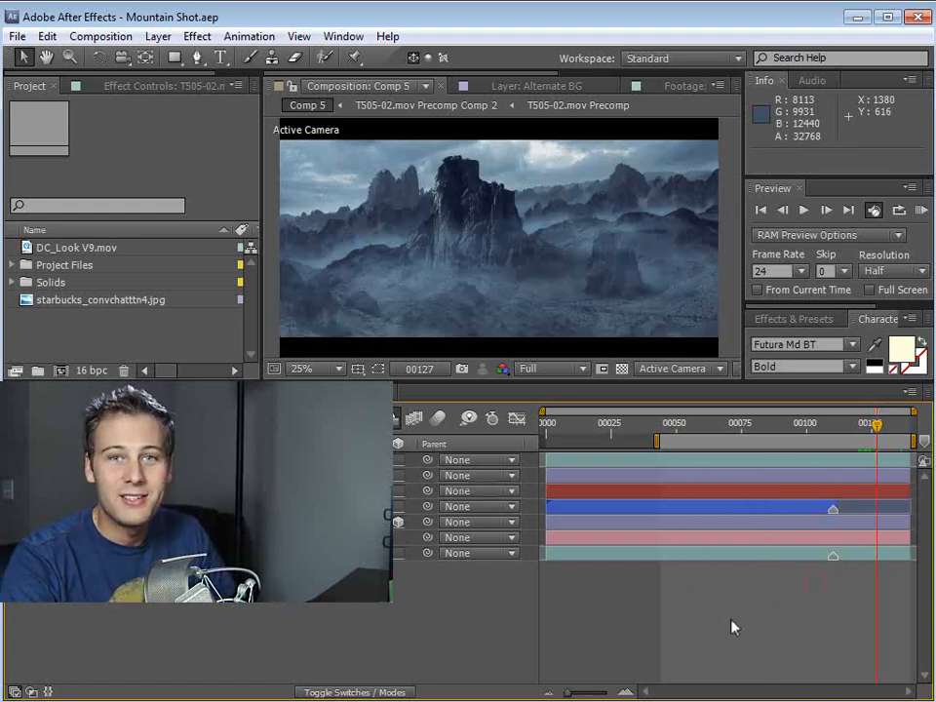
{"action": "left_click_drag", "start_coordinate": [671, 429], "coordinate": [903, 444]}
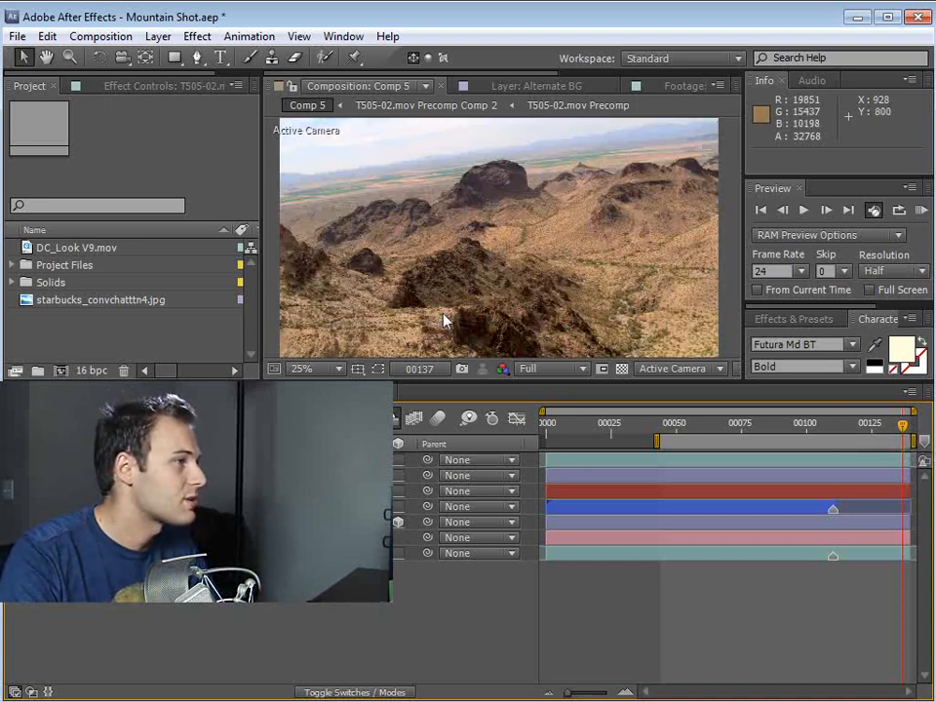
{"action": "left_click_drag", "start_coordinate": [688, 427], "coordinate": [871, 452]}
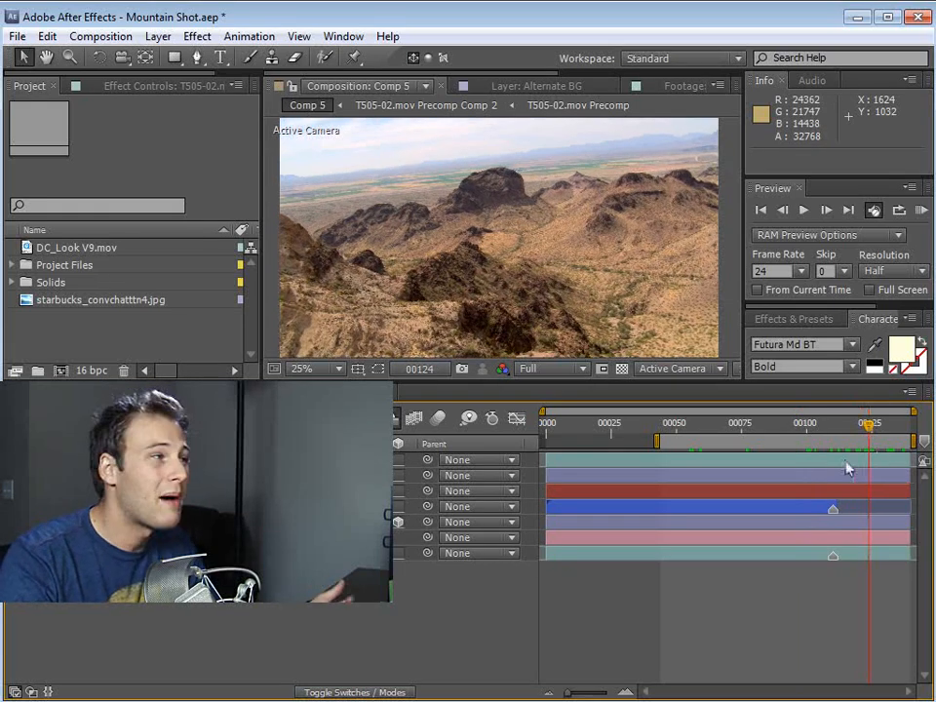
{"action": "left_click_drag", "start_coordinate": [819, 432], "coordinate": [853, 447]}
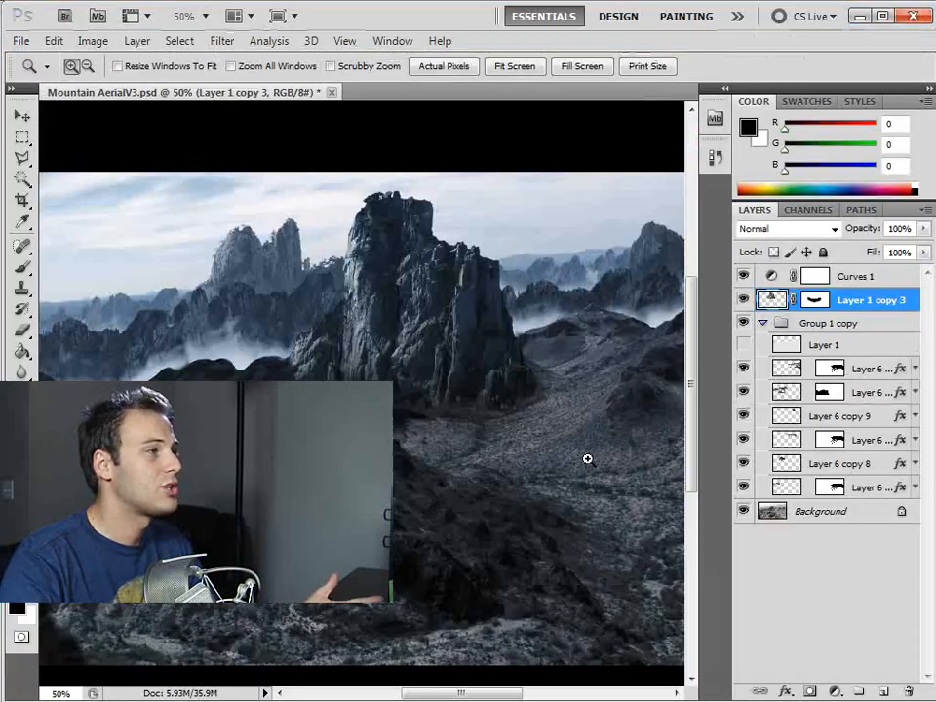
Isolate the Background in Mountain AerialV3.psd, review how Group 1 copy, Layer 1 copy 3 and Curves 1 build the painting, and return to After Effects.
{"action": "left_click", "coordinate": [386, 309], "text": "alt"}
{"action": "left_click", "coordinate": [745, 513], "text": "alt"}
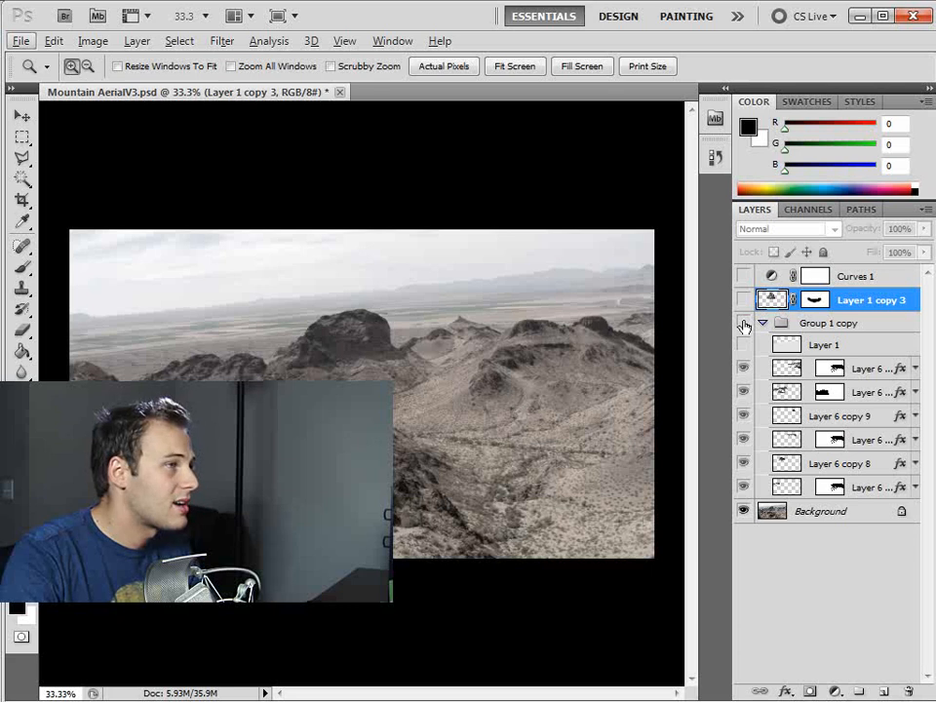
{"action": "left_click", "coordinate": [744, 323]}
{"action": "left_click_drag", "start_coordinate": [743, 369], "coordinate": [748, 445]}
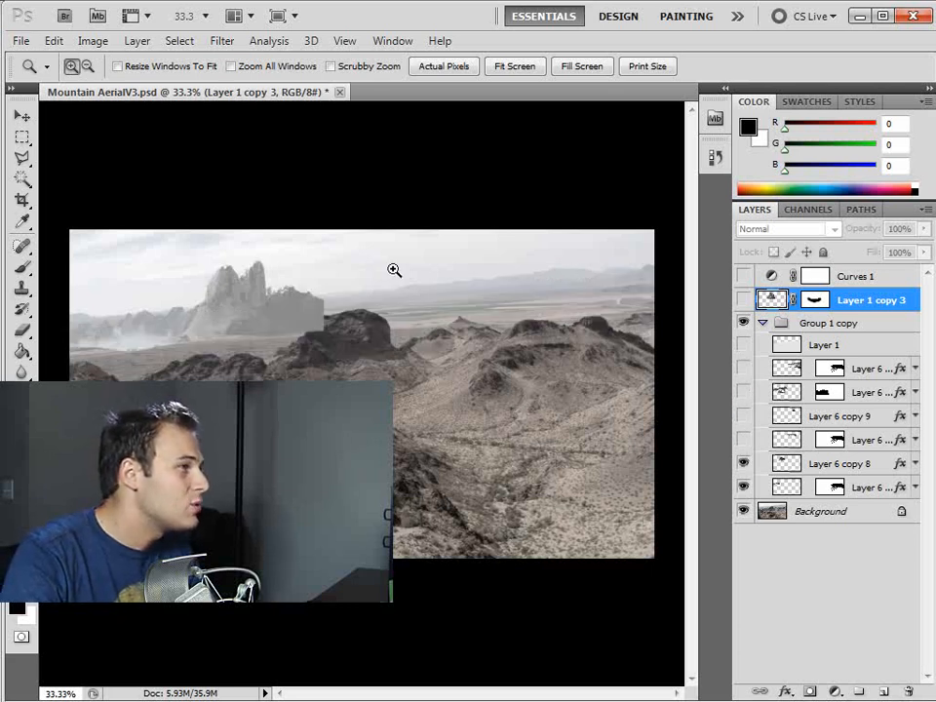
{"action": "left_click_drag", "start_coordinate": [743, 440], "coordinate": [743, 373]}
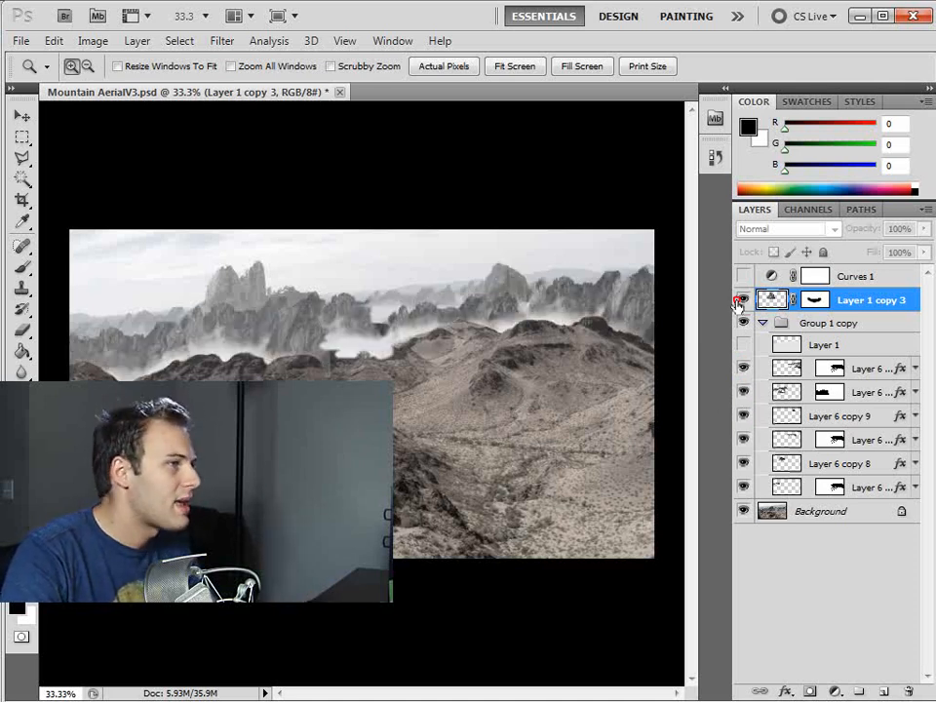
{"action": "left_click", "coordinate": [743, 300]}
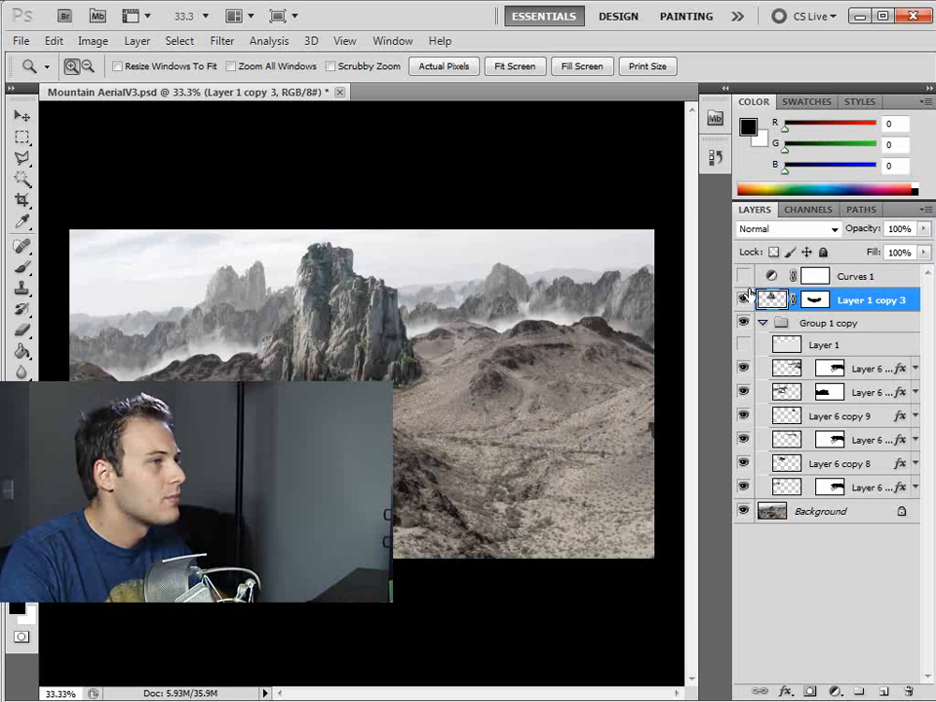
{"action": "left_click", "coordinate": [743, 276]}
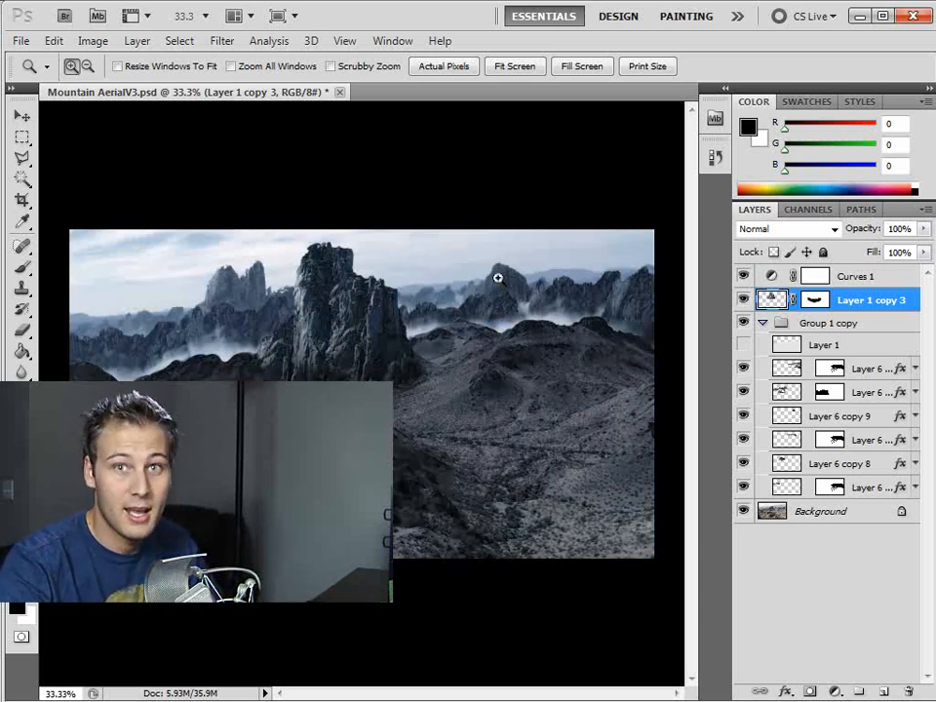
{"action": "left_click", "coordinate": [858, 18]}
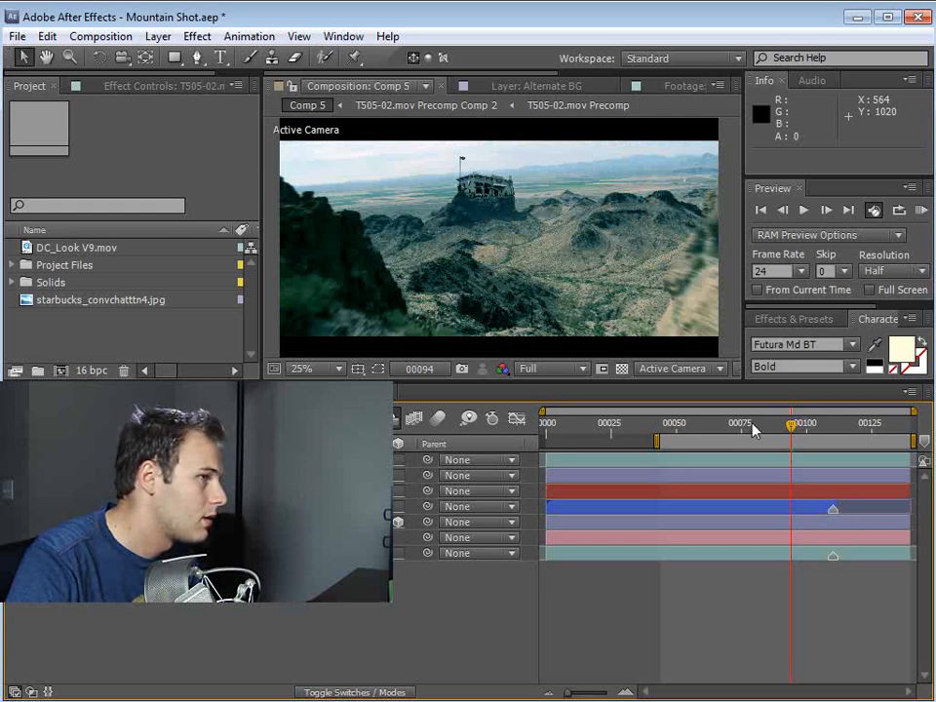
Examine the Starbucks building on the mountain peak close up at frame 115 and scrub back through the shot.
{"action": "left_click_drag", "start_coordinate": [792, 426], "coordinate": [846, 436]}
{"action": "scroll", "coordinate": [505, 217], "scroll_direction": "up", "scroll_amount": 1}
{"action": "scroll", "coordinate": [506, 216], "scroll_direction": "up", "scroll_amount": 1}
{"action": "key", "text": "grave"}
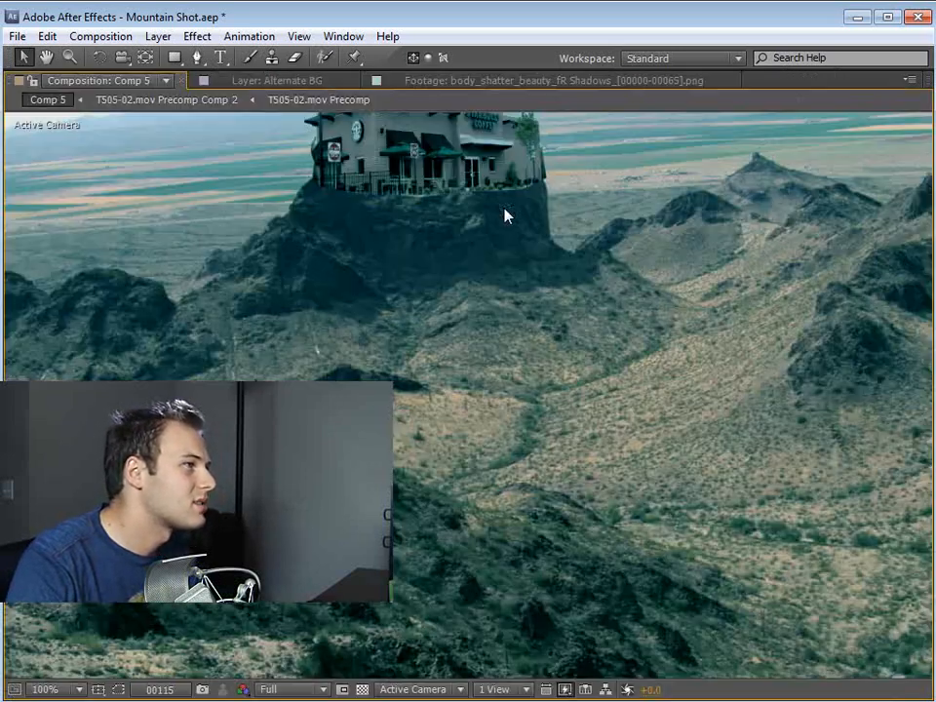
{"action": "key", "text": "space"}
{"action": "left_click_drag", "start_coordinate": [457, 182], "coordinate": [455, 315]}
{"action": "scroll", "coordinate": [472, 296], "scroll_direction": "up", "scroll_amount": 1}
{"action": "left_click_drag", "start_coordinate": [491, 256], "coordinate": [507, 488]}
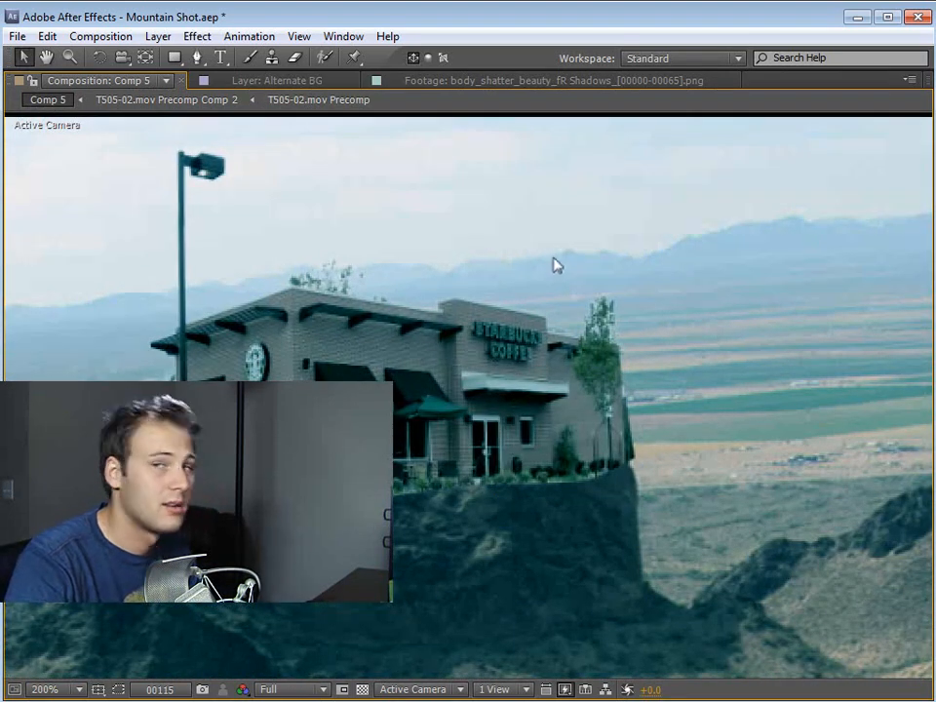
{"action": "key", "text": "grave"}
{"action": "key", "text": "space"}
{"action": "scroll", "coordinate": [441, 284], "scroll_direction": "down", "scroll_amount": 1}
{"action": "scroll", "coordinate": [440, 284], "scroll_direction": "down", "scroll_amount": 1}
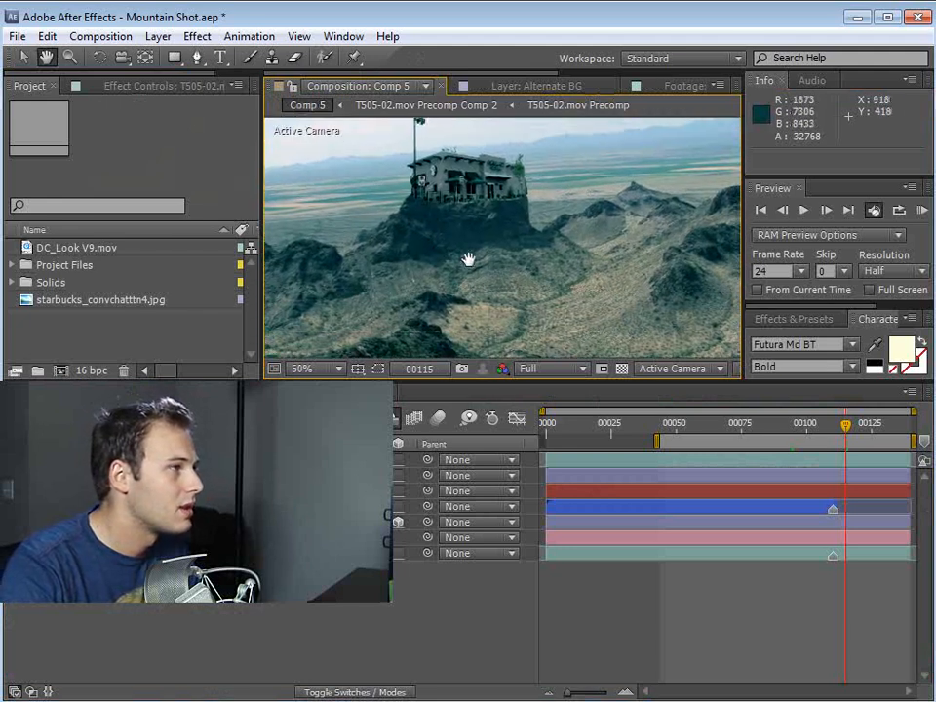
{"action": "scroll", "coordinate": [503, 248], "scroll_direction": "down", "scroll_amount": 2}
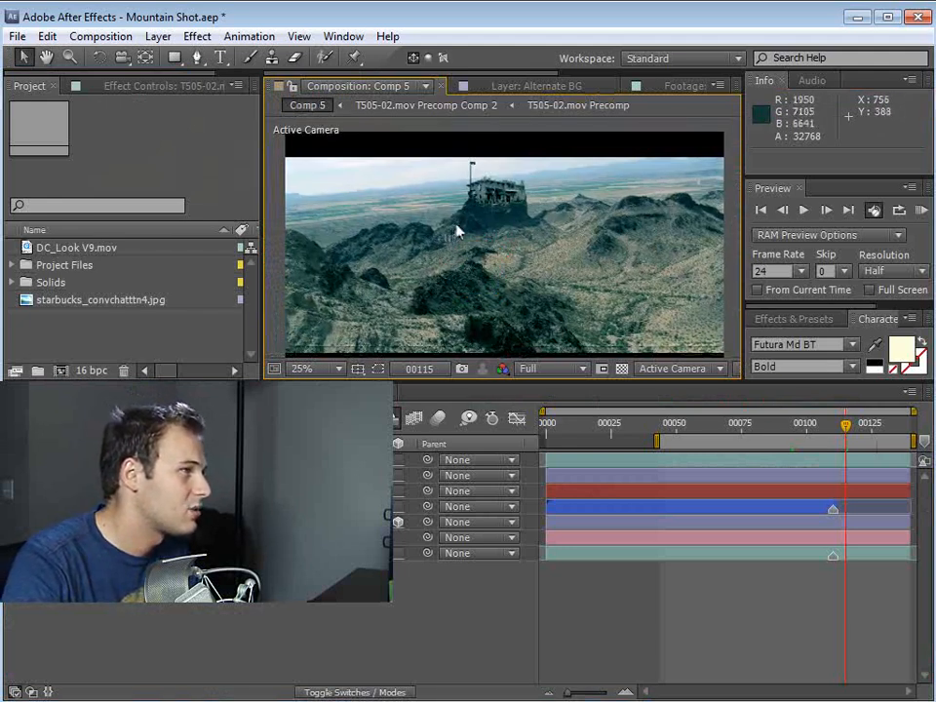
{"action": "left_click", "coordinate": [743, 429]}
{"action": "left_click_drag", "start_coordinate": [743, 429], "coordinate": [782, 433]}
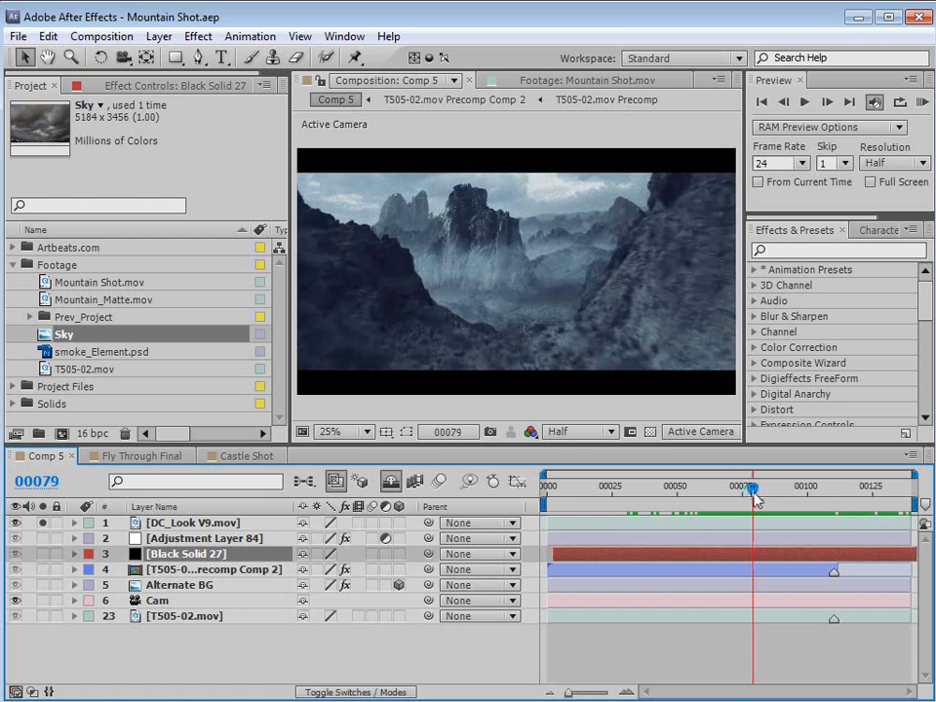
Scrub through the final graded mountain shot in Comp 5 to review the matte painting, fog and foreground cliffs.
{"action": "left_click_drag", "start_coordinate": [757, 500], "coordinate": [858, 517]}
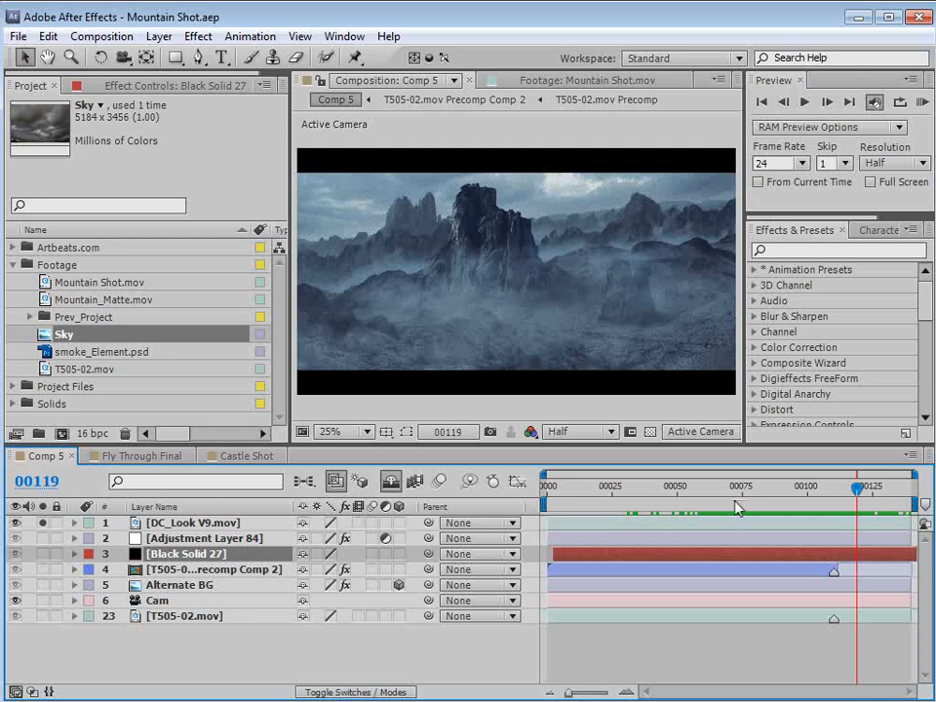
{"action": "left_click_drag", "start_coordinate": [736, 507], "coordinate": [768, 504]}
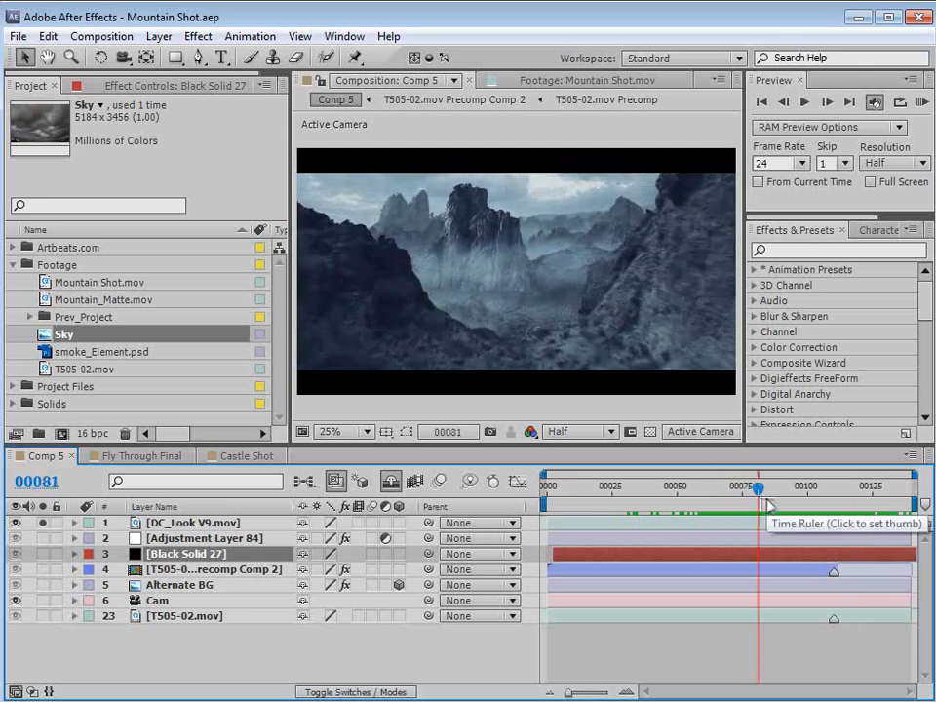
{"action": "left_click_drag", "start_coordinate": [769, 504], "coordinate": [872, 516]}
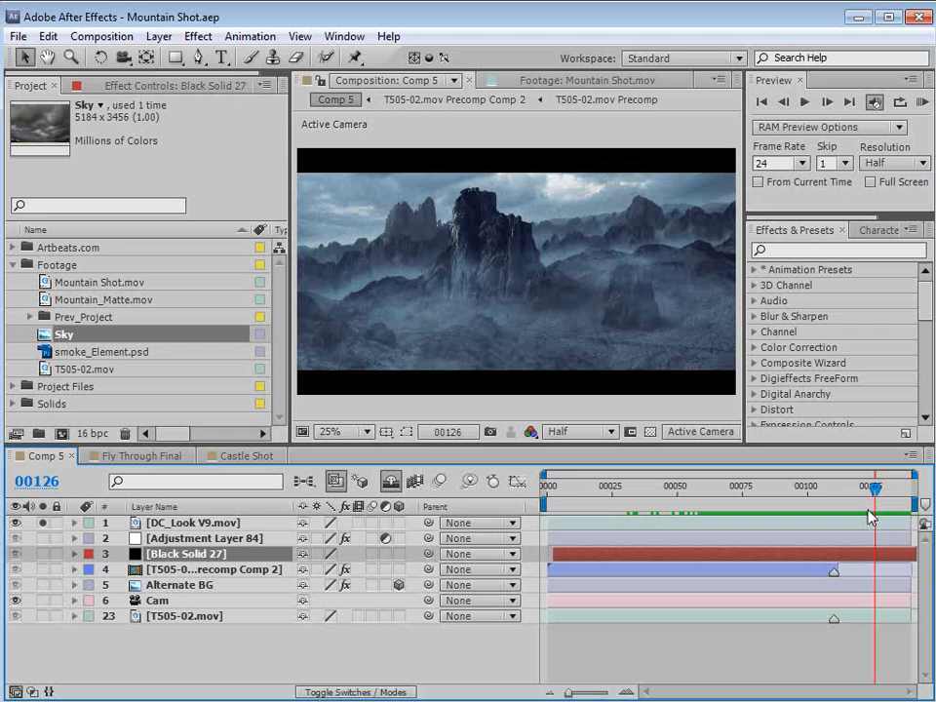
{"action": "left_click_drag", "start_coordinate": [847, 508], "coordinate": [818, 514]}
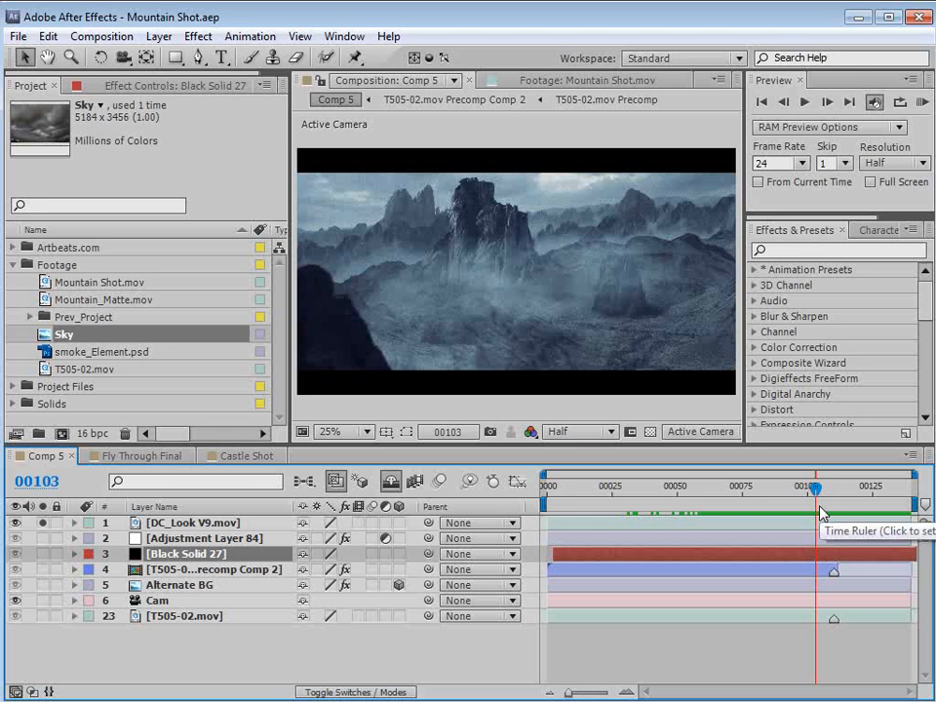
{"action": "left_click", "coordinate": [721, 490]}
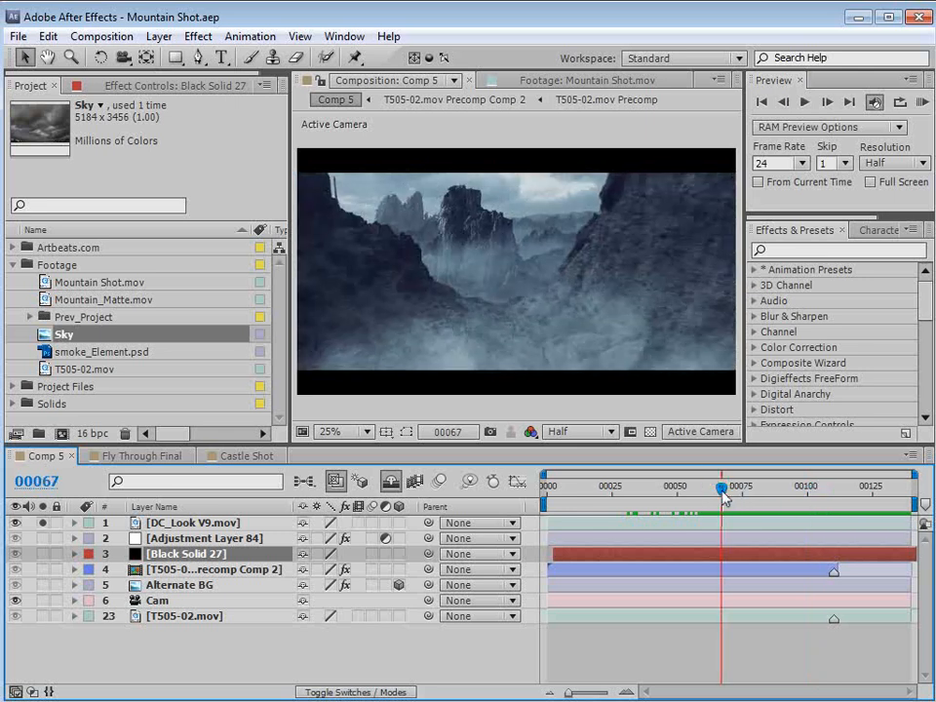
{"action": "left_click_drag", "start_coordinate": [721, 496], "coordinate": [738, 497]}
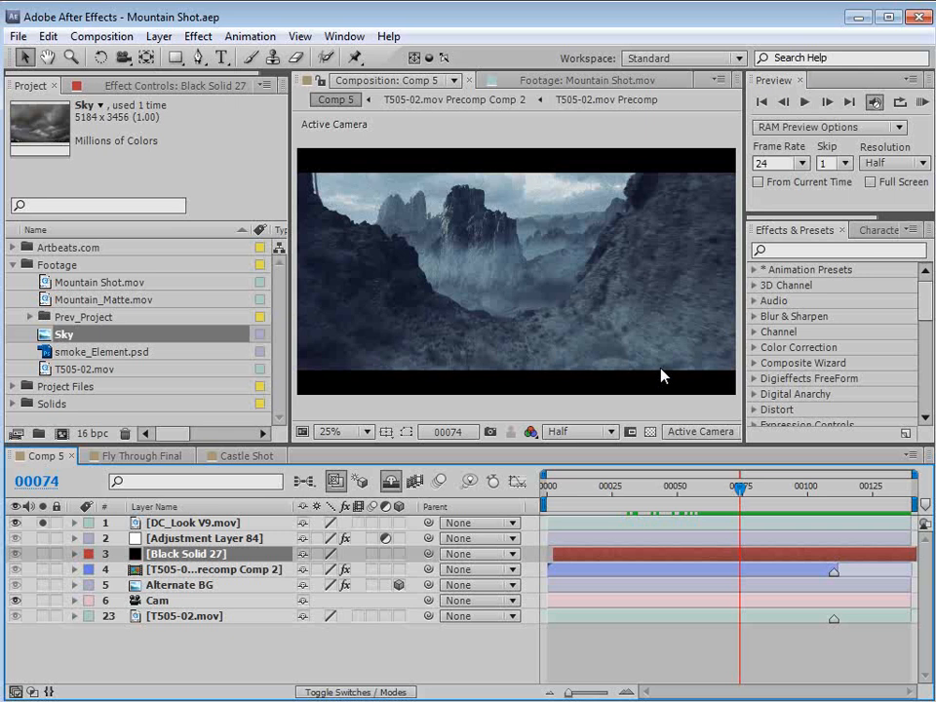
{"action": "left_click_drag", "start_coordinate": [740, 488], "coordinate": [837, 508]}
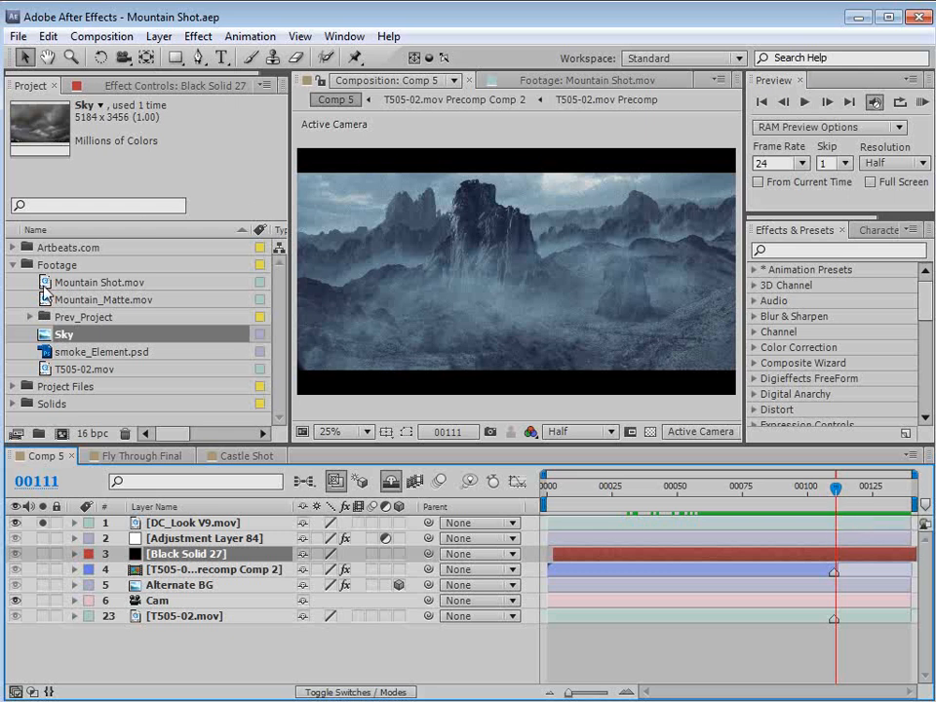
Open the source clips Mountain Shot.mov and T505-02.mov and scrub through each one.
{"action": "double_click", "coordinate": [43, 284]}
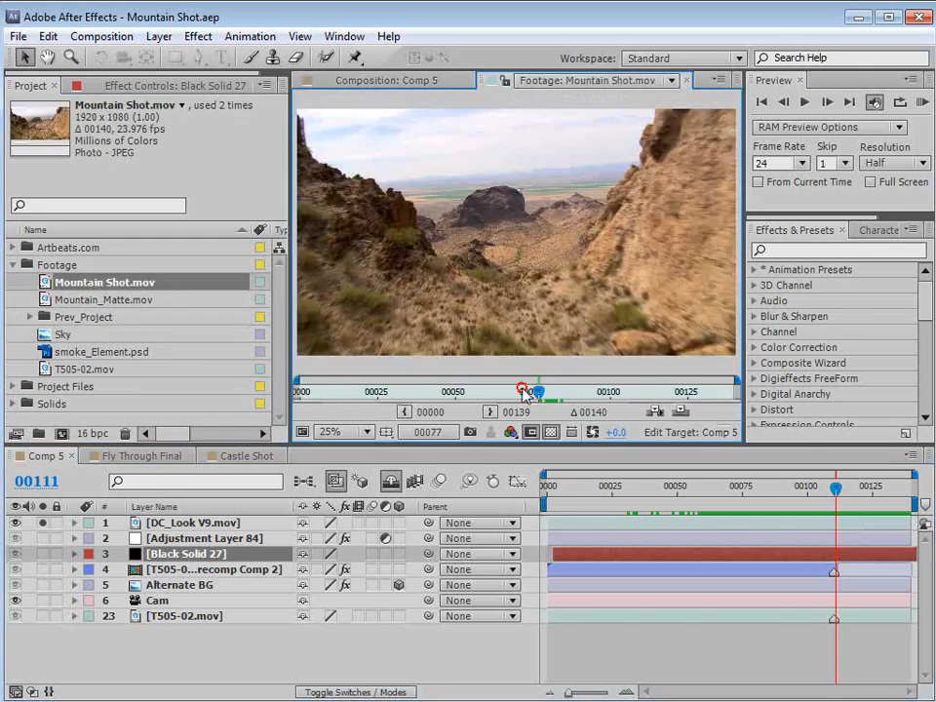
{"action": "left_click_drag", "start_coordinate": [527, 393], "coordinate": [326, 405]}
{"action": "left_click_drag", "start_coordinate": [326, 401], "coordinate": [505, 385]}
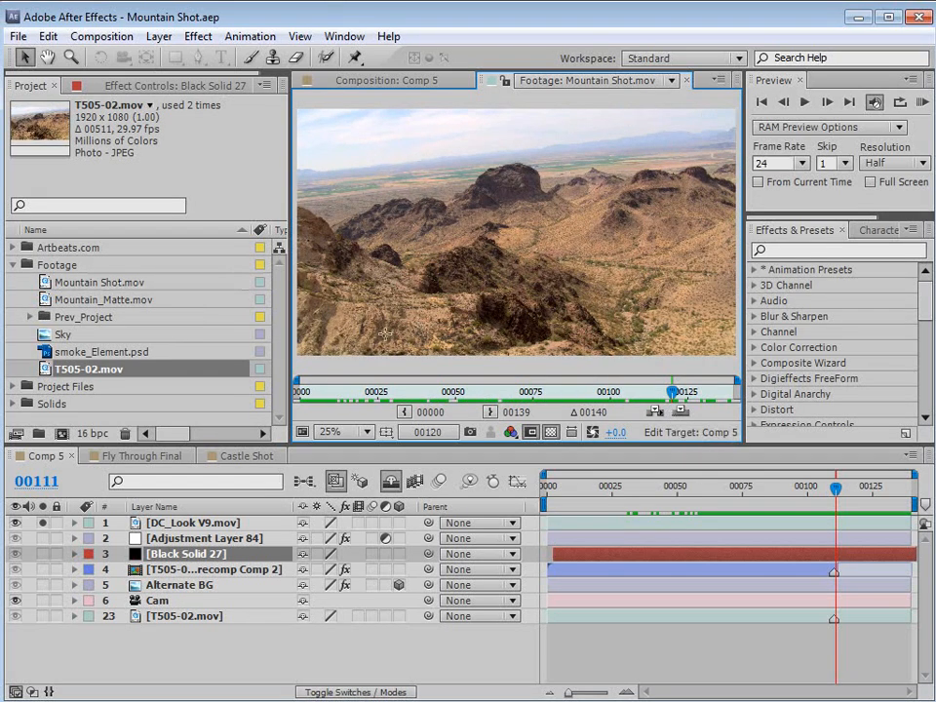
{"action": "double_click", "coordinate": [91, 370]}
{"action": "left_click", "coordinate": [362, 392]}
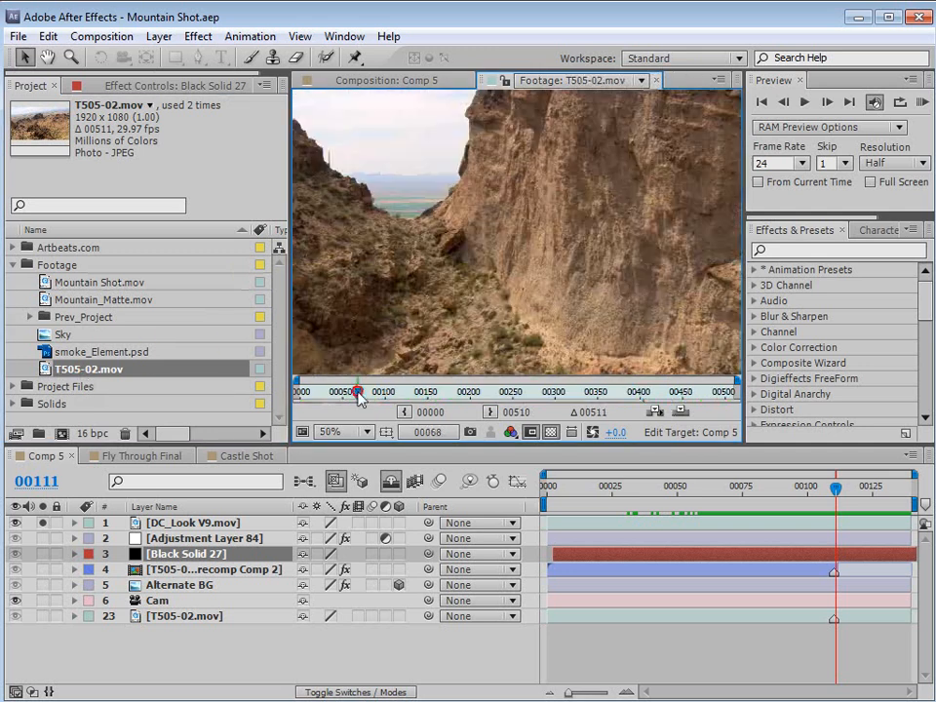
{"action": "left_click_drag", "start_coordinate": [378, 393], "coordinate": [551, 395]}
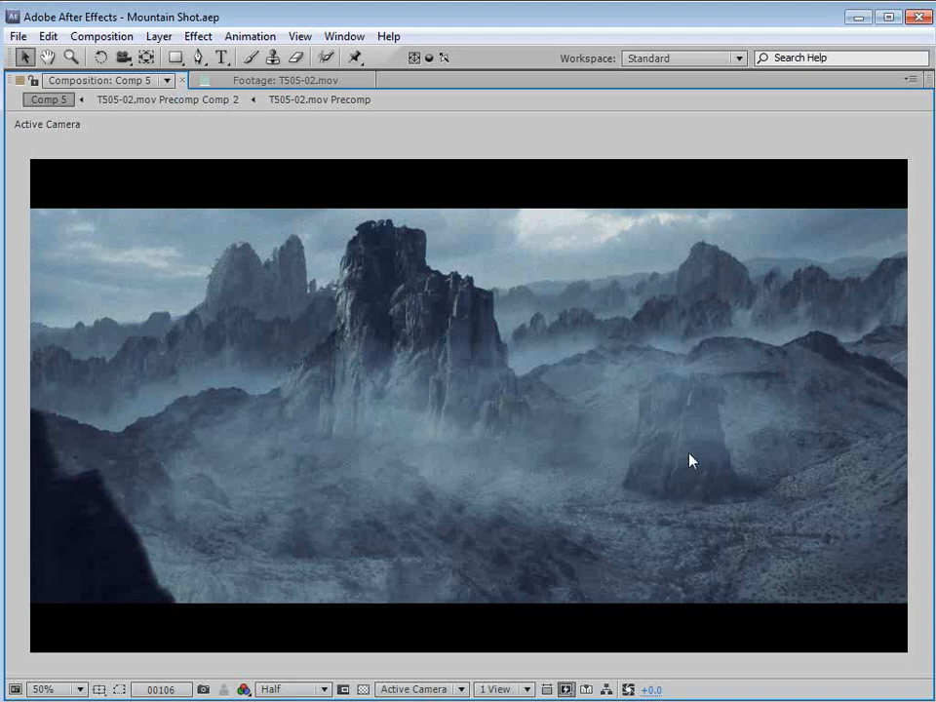
Create a new composition from T505-02.mov and move to the clear mountain view at frame 403.
{"action": "key", "text": "grave"}
{"action": "double_click", "coordinate": [51, 333]}
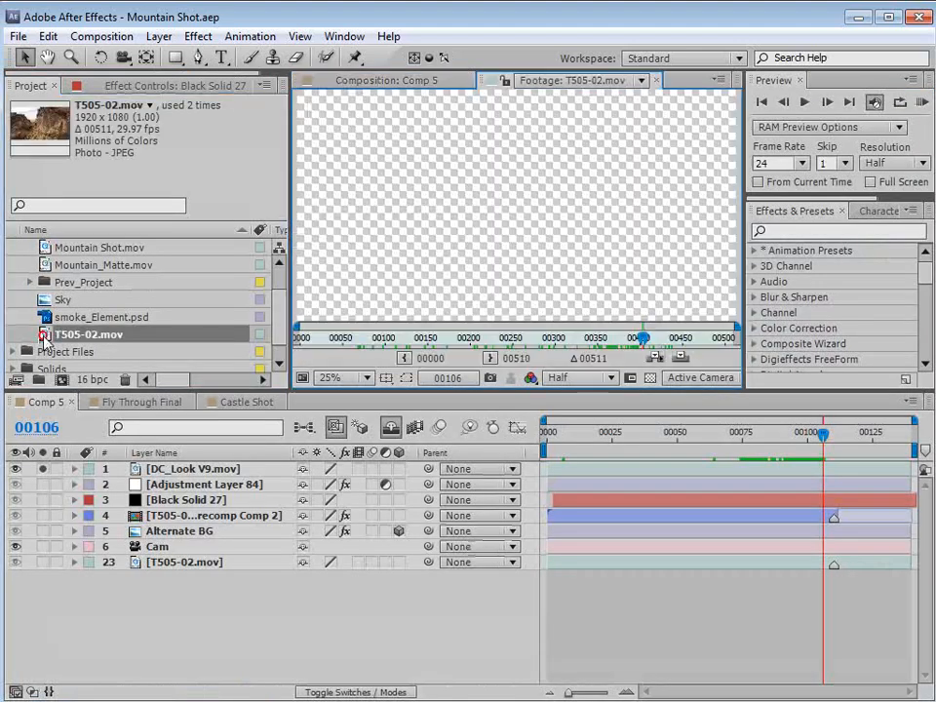
{"action": "mouse_move", "coordinate": [638, 338]}
{"action": "left_mouse_down"}
{"action": "mouse_move", "coordinate": [615, 341]}
{"action": "mouse_move", "coordinate": [641, 341]}
{"action": "left_mouse_up"}
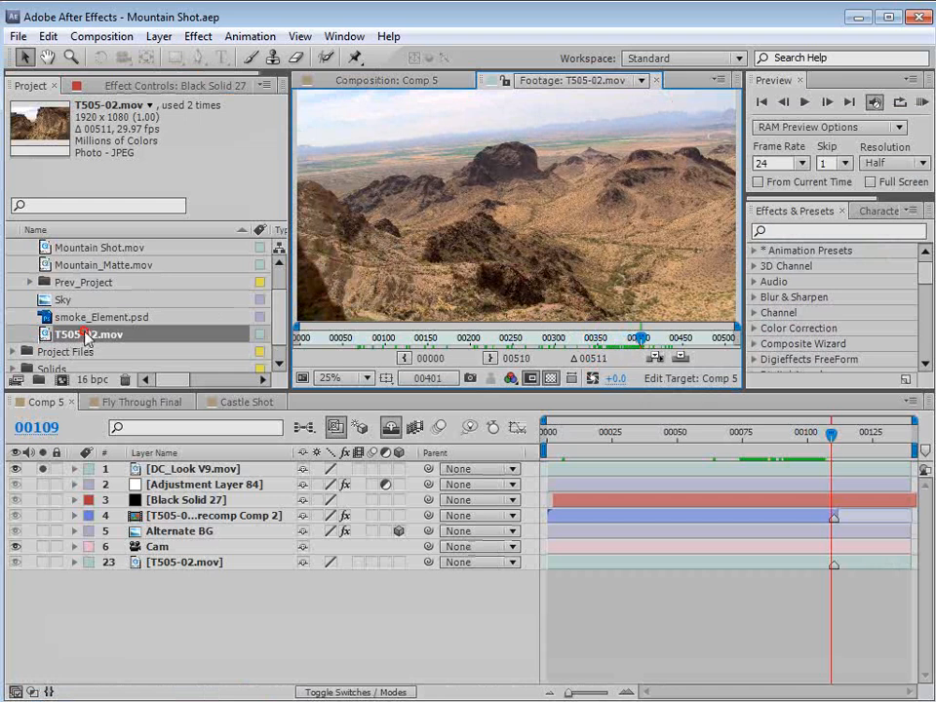
{"action": "left_click_drag", "start_coordinate": [86, 337], "coordinate": [61, 379]}
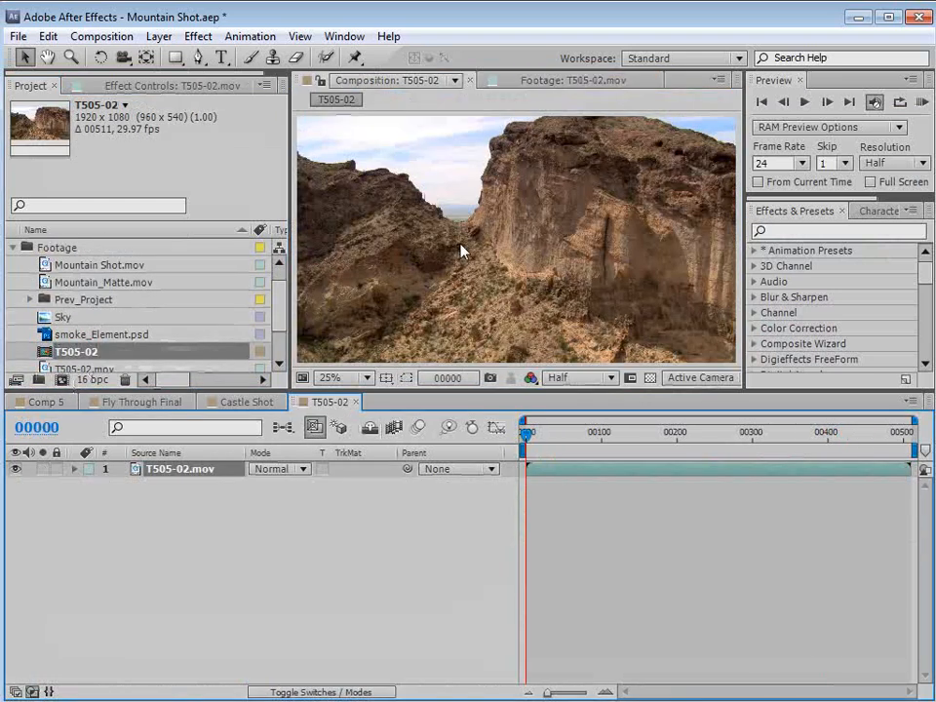
{"action": "scroll", "coordinate": [462, 252], "scroll_direction": "down", "scroll_amount": 1}
{"action": "left_click_drag", "start_coordinate": [600, 432], "coordinate": [830, 440]}
{"action": "scroll", "coordinate": [559, 296], "scroll_direction": "up", "scroll_amount": 1}
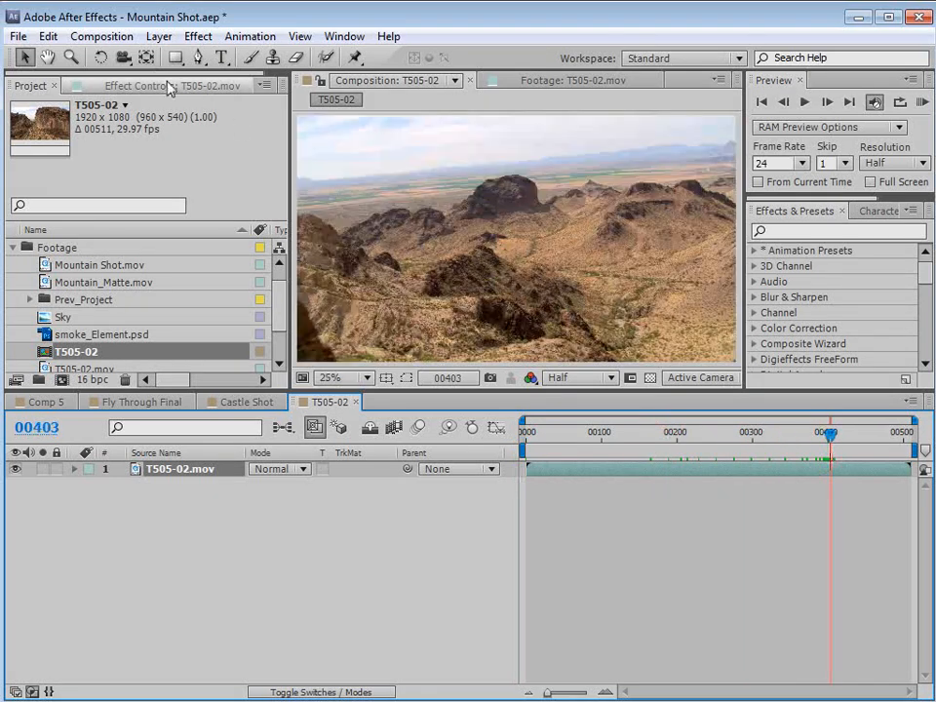
Queue the current T505-02 frame for export as a Photoshop file with Best Settings and save the project.
{"action": "left_click", "coordinate": [100, 36]}
{"action": "mouse_move", "coordinate": [195, 240]}
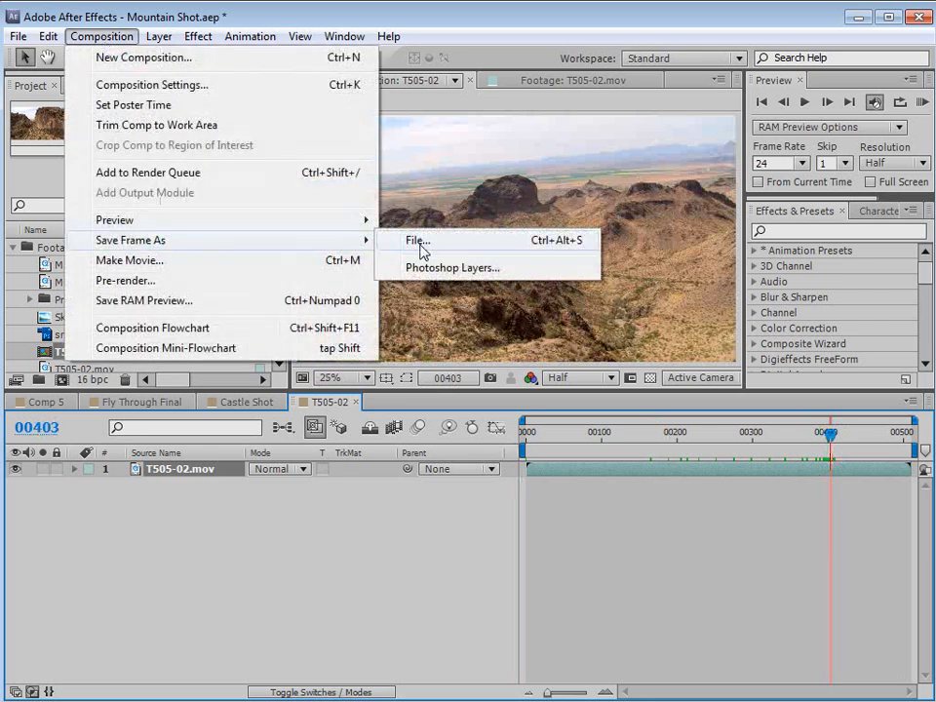
{"action": "left_click", "coordinate": [420, 240]}
{"action": "left_click", "coordinate": [126, 504]}
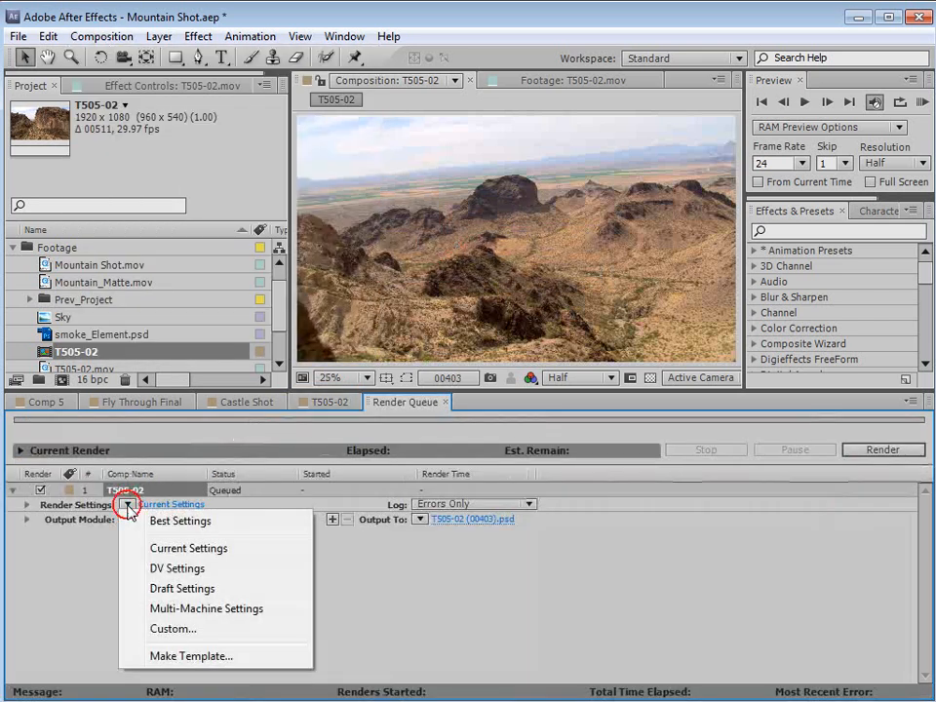
{"action": "left_click", "coordinate": [152, 523]}
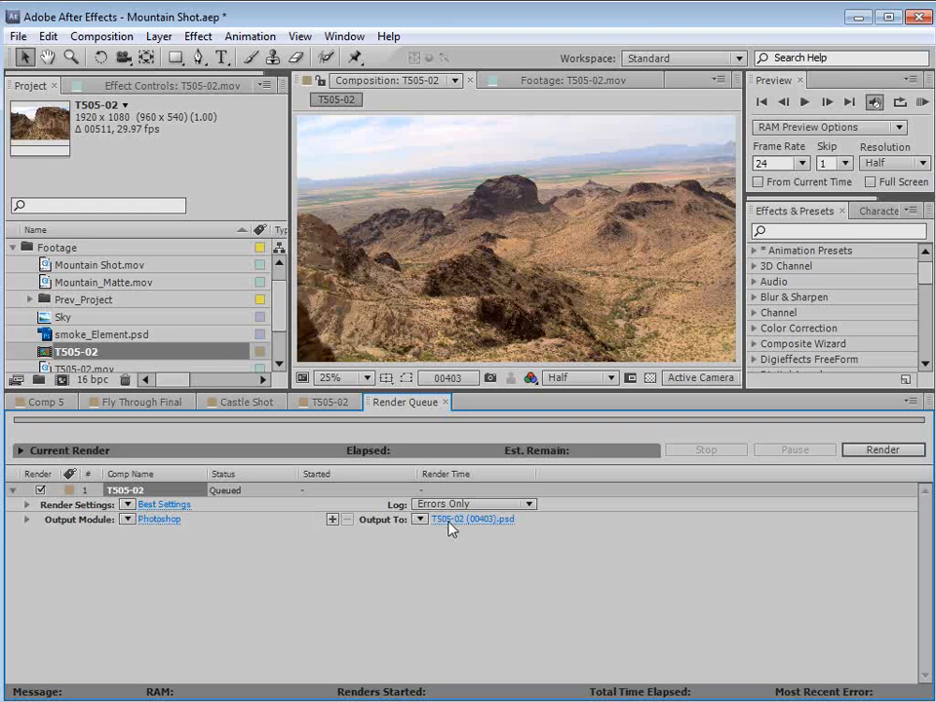
{"action": "key", "text": "ctrl+s"}
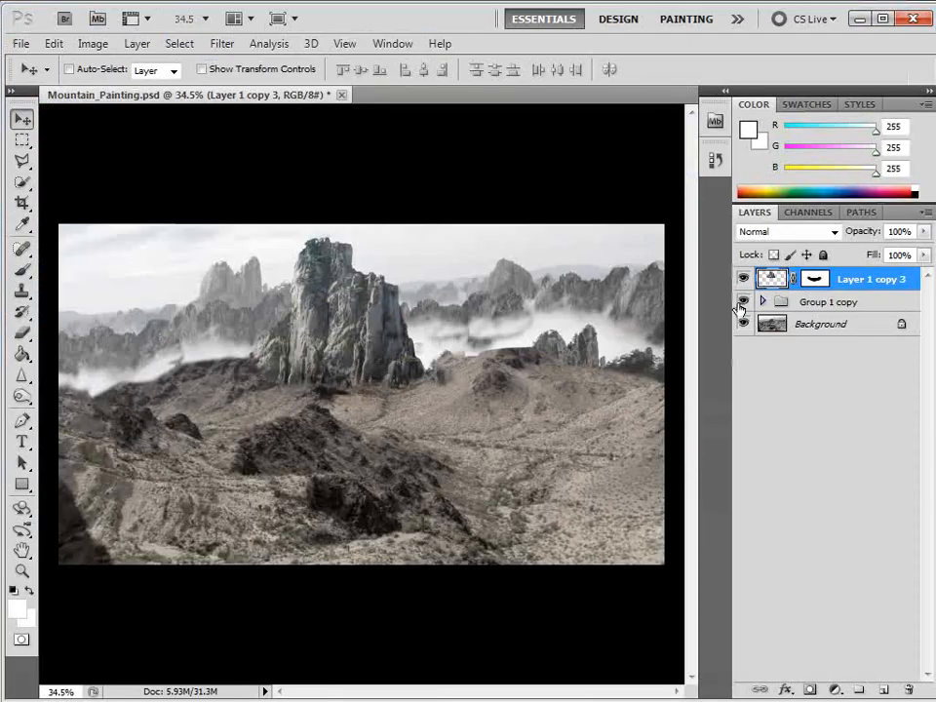
Examine the matte painting by isolating Layer 1 copy 3 and Group 1 copy, and restore the full composite with the Background.
{"action": "left_click_drag", "start_coordinate": [742, 303], "coordinate": [743, 322]}
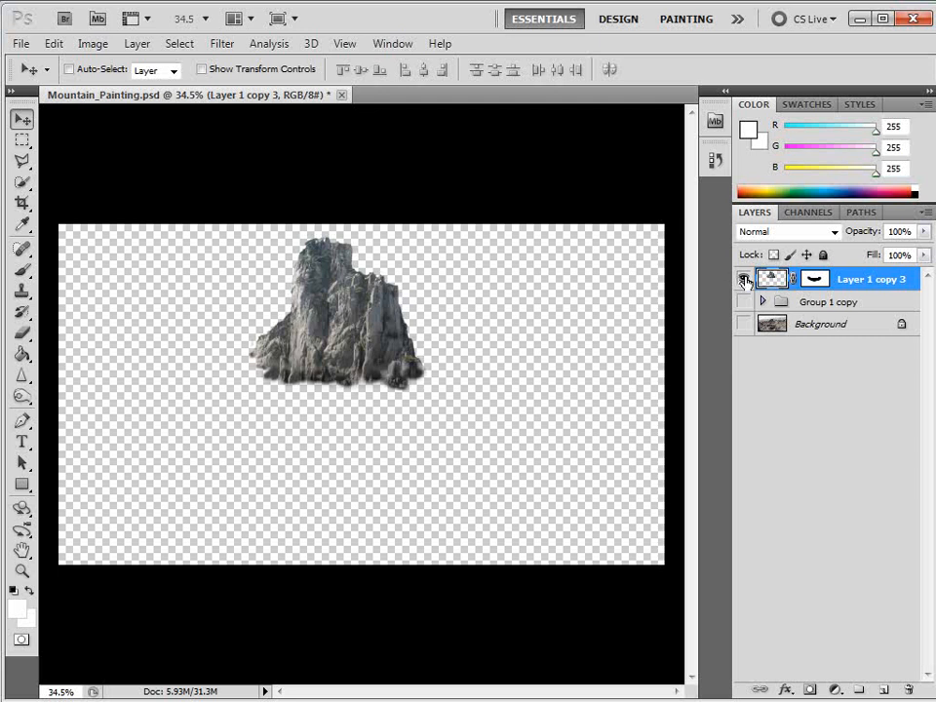
{"action": "left_click", "coordinate": [744, 281]}
{"action": "left_click", "coordinate": [742, 302]}
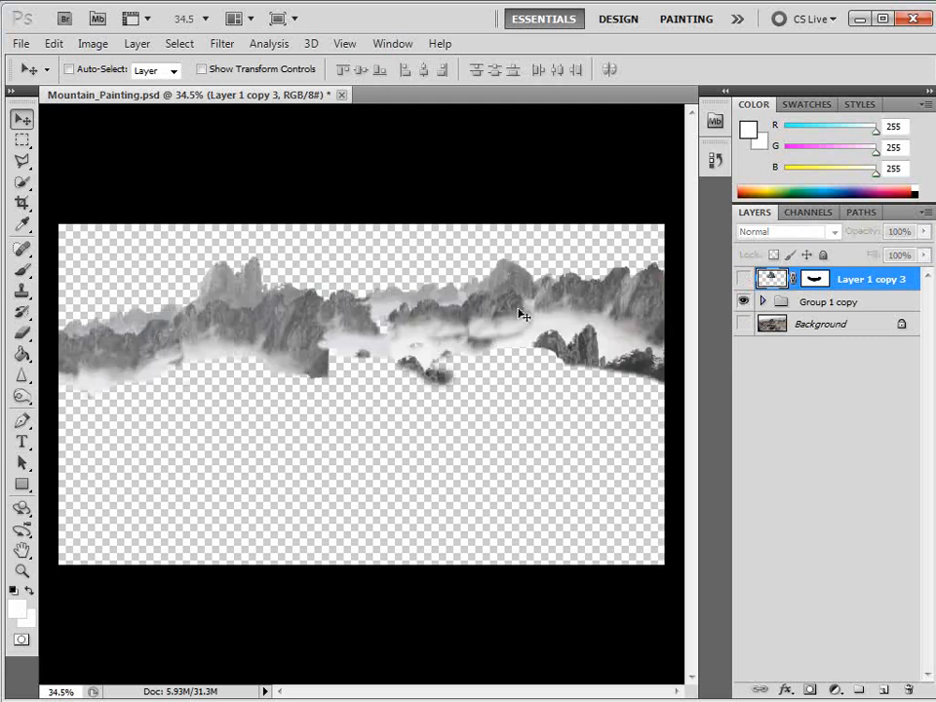
{"action": "left_click", "coordinate": [762, 302]}
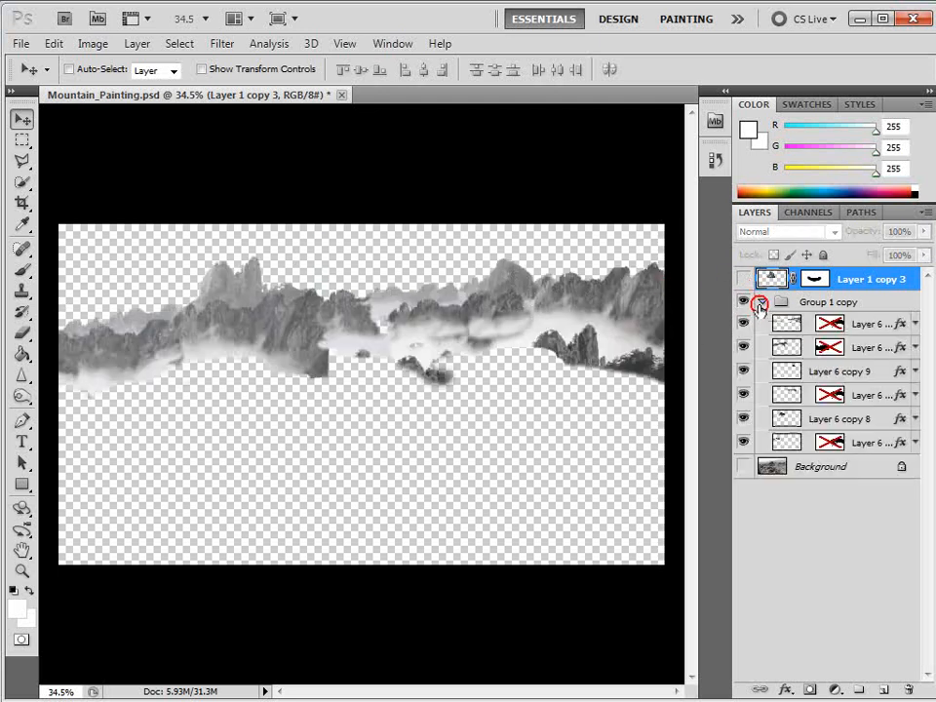
{"action": "mouse_move", "coordinate": [743, 323]}
{"action": "left_mouse_down"}
{"action": "mouse_move", "coordinate": [743, 376]}
{"action": "mouse_move", "coordinate": [743, 322]}
{"action": "left_mouse_up"}
{"action": "left_click", "coordinate": [761, 302]}
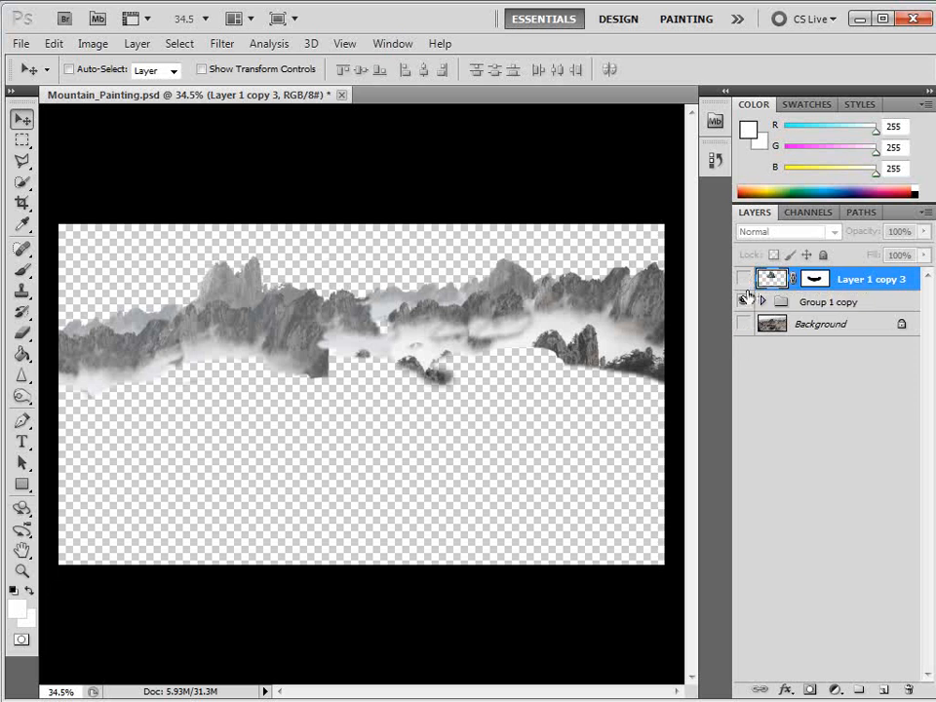
{"action": "left_click", "coordinate": [743, 279]}
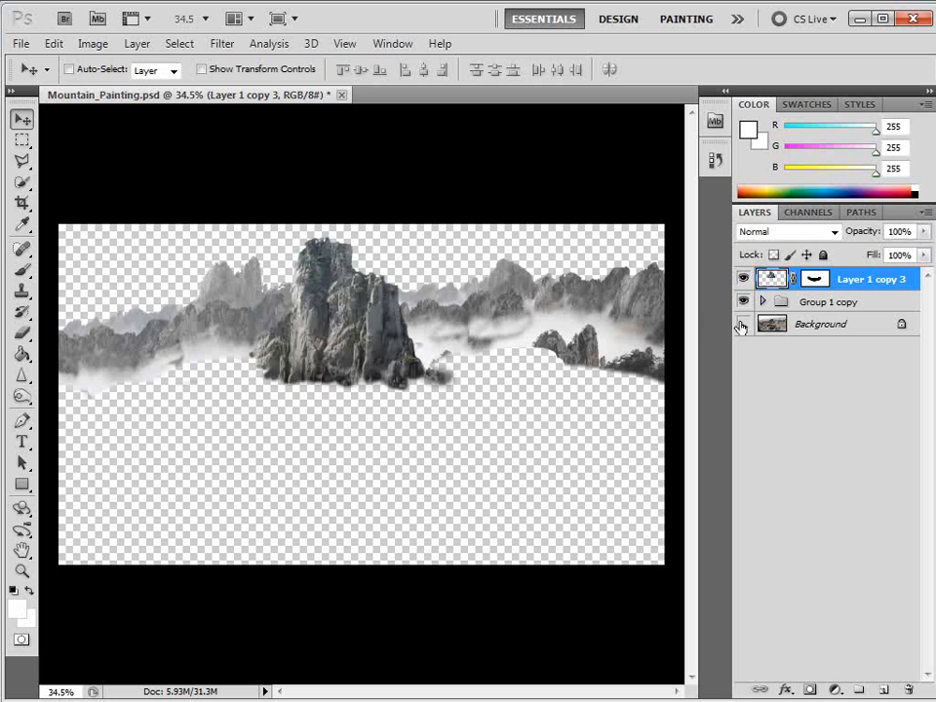
{"action": "left_click", "coordinate": [742, 324]}
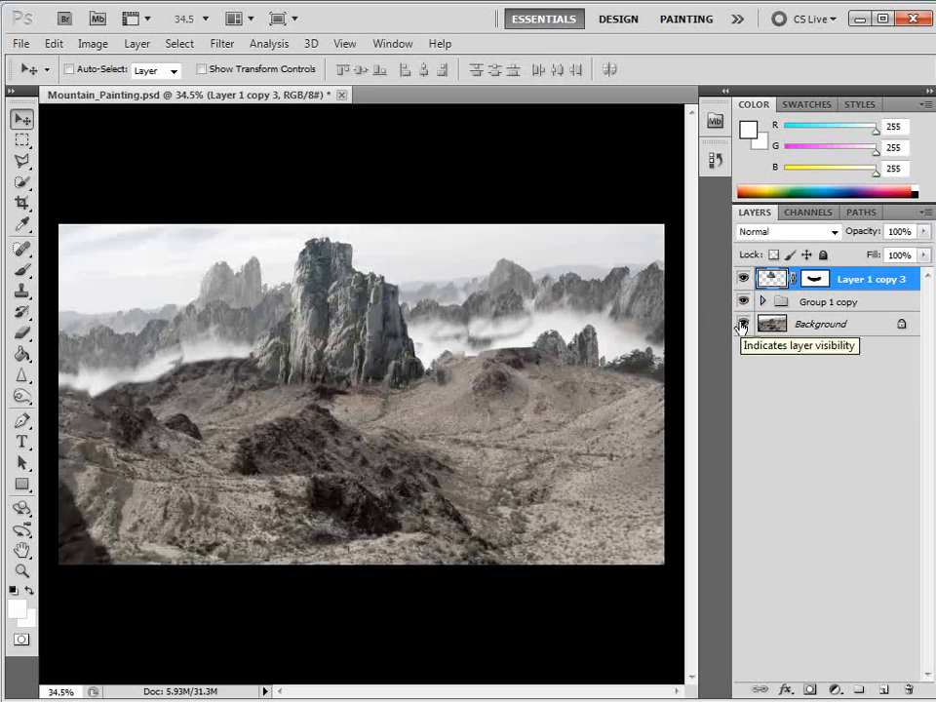
{"action": "left_click", "coordinate": [742, 324]}
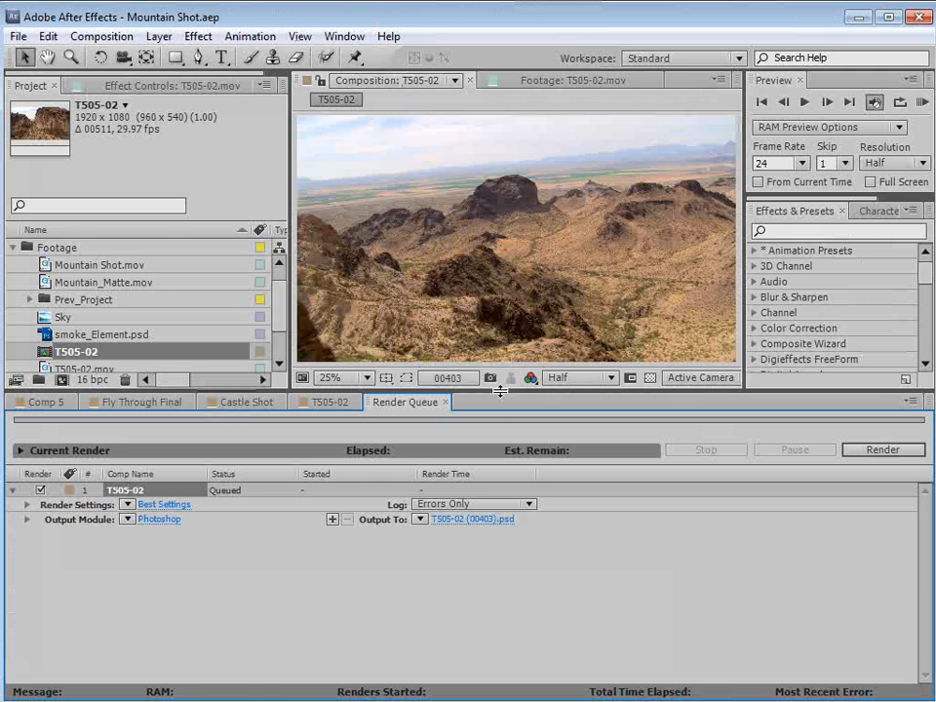
Switch to After Effects and import Mountain_Painting.psd into the Footage folder as a Composition, with layer styles merged into footage.
{"action": "left_click_drag", "start_coordinate": [499, 390], "coordinate": [498, 399]}
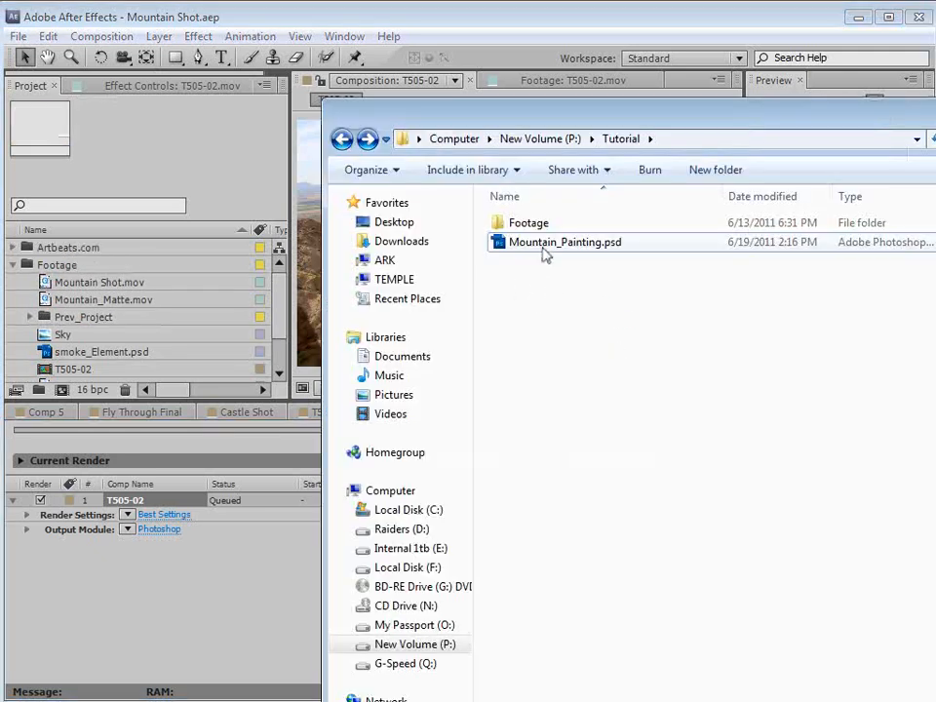
{"action": "left_click_drag", "start_coordinate": [531, 242], "coordinate": [59, 271]}
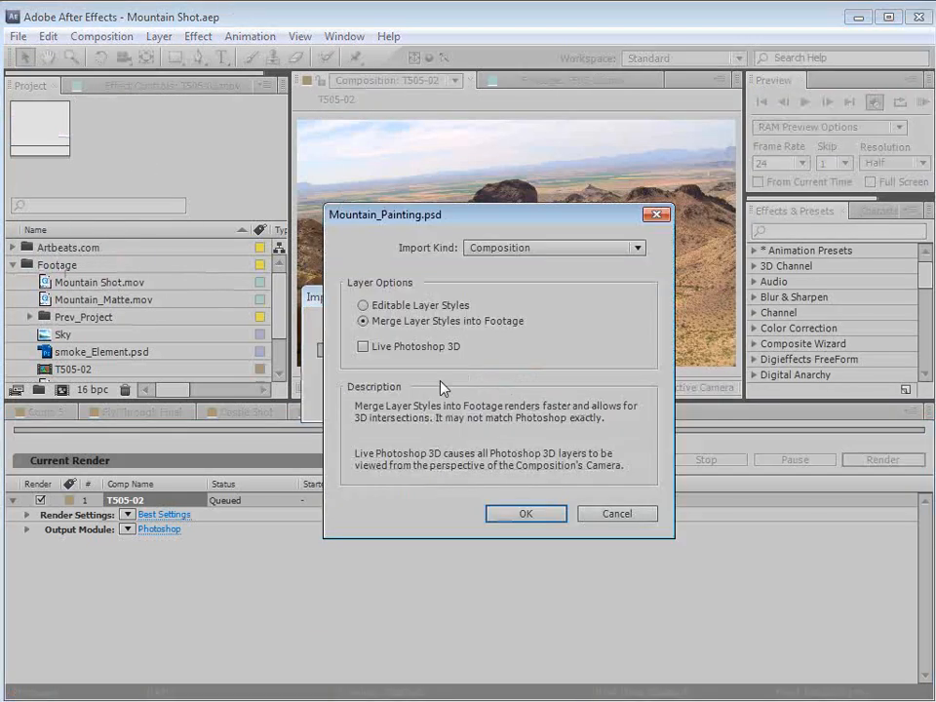
{"action": "left_click", "coordinate": [501, 246]}
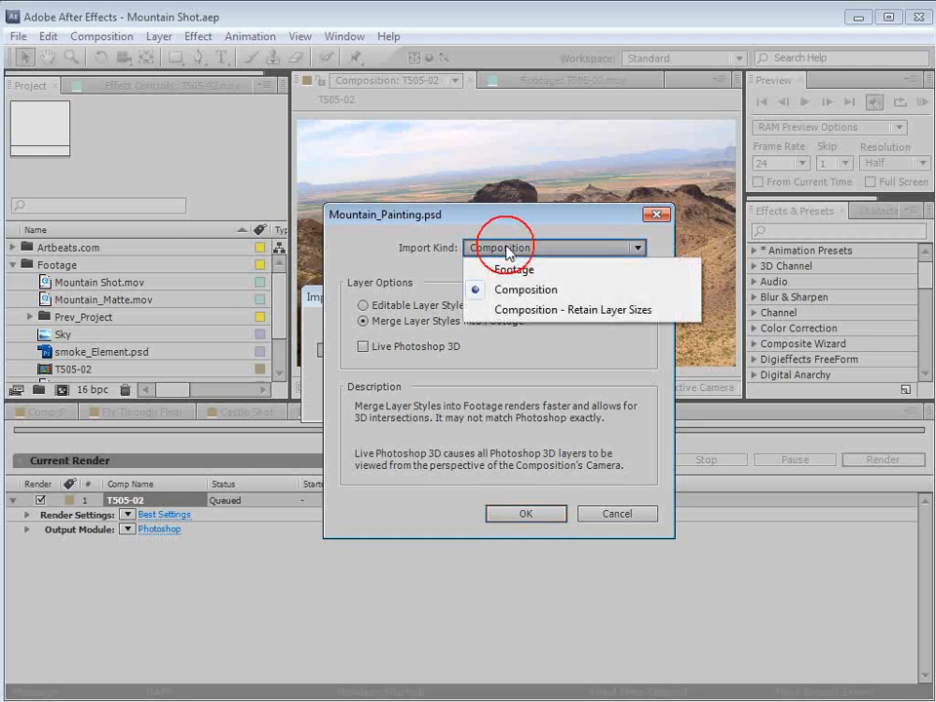
{"action": "left_click", "coordinate": [509, 294]}
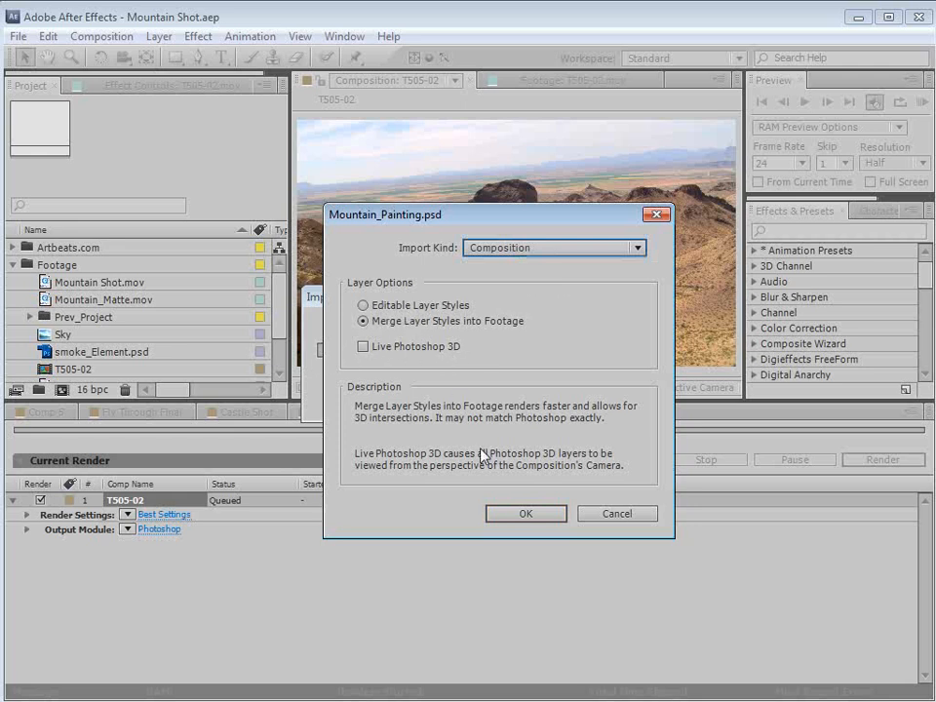
{"action": "left_click", "coordinate": [524, 514]}
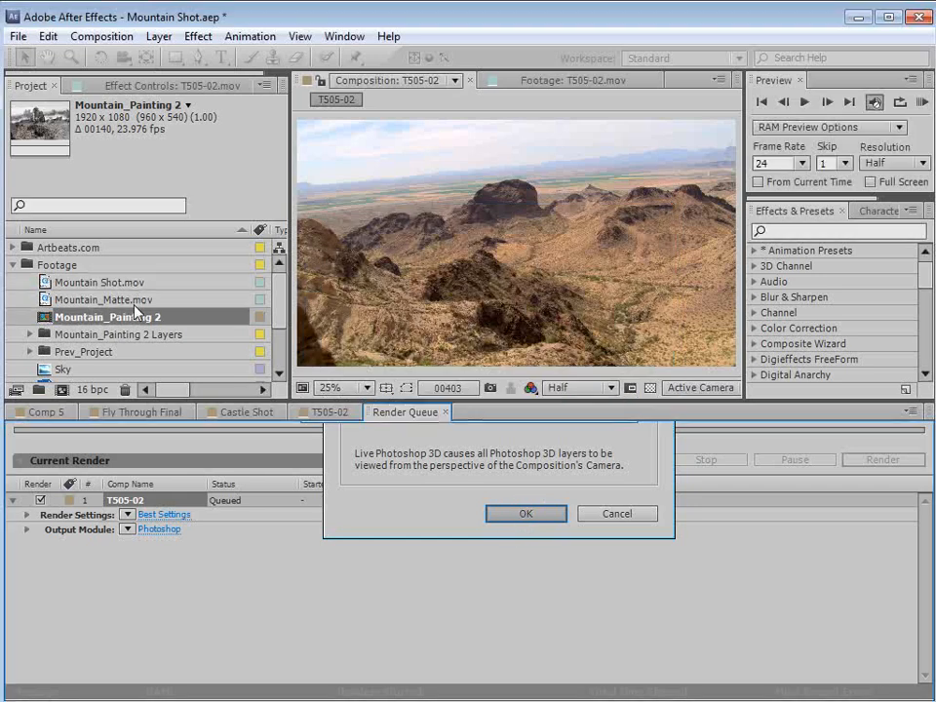
Open the imported Mountain_Painting 2 composition and hide its Background layer, leaving the central peak and Group 1 copy visible.
{"action": "double_click", "coordinate": [46, 318]}
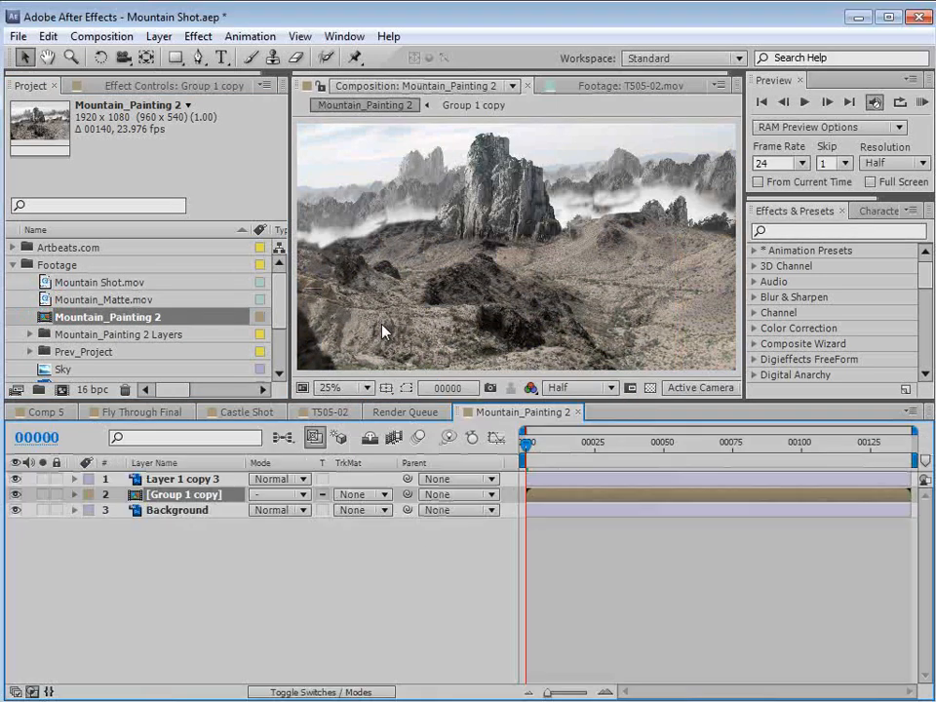
{"action": "left_click", "coordinate": [15, 510]}
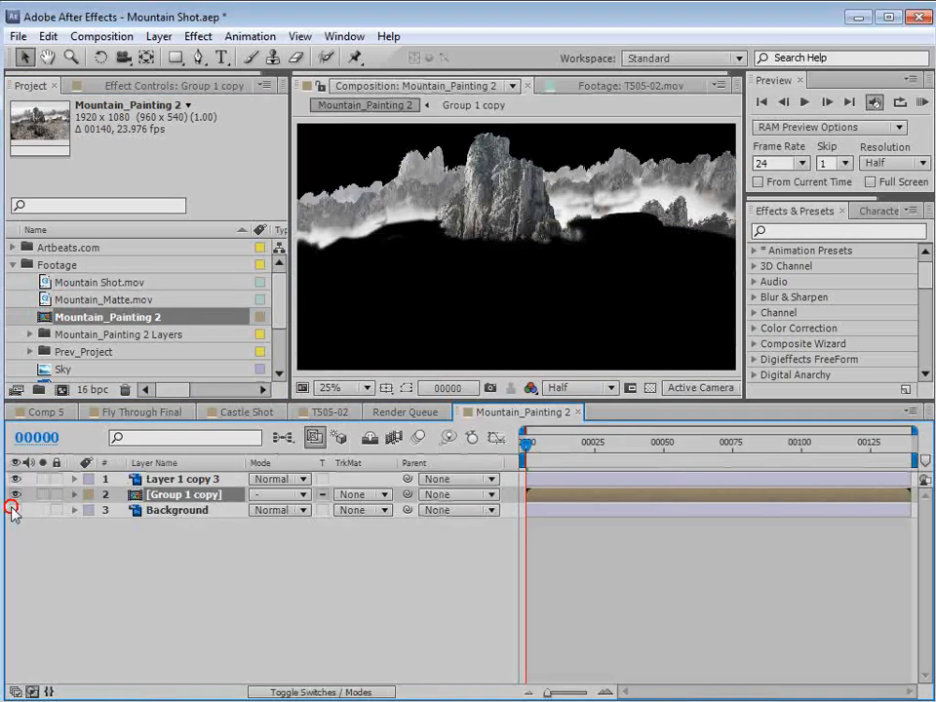
{"action": "left_click", "coordinate": [14, 495]}
{"action": "left_click", "coordinate": [14, 494]}
{"action": "left_click", "coordinate": [226, 319]}
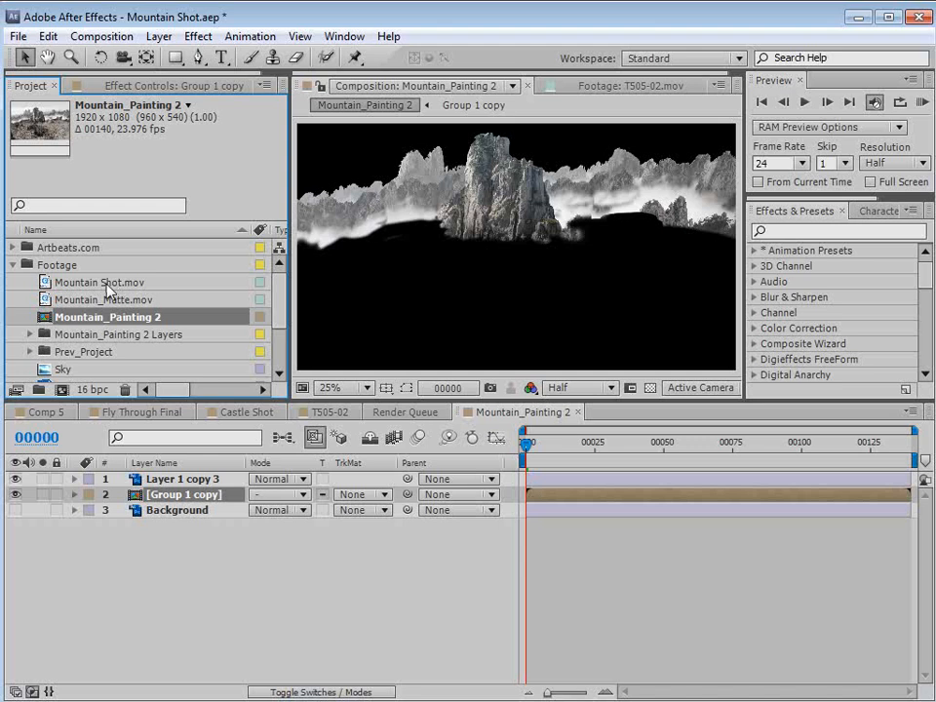
Open the Mountain Shot.mov source clip and scrub through its footage.
{"action": "left_click", "coordinate": [274, 351]}
{"action": "scroll", "coordinate": [240, 291], "scroll_direction": "up", "scroll_amount": 1}
{"action": "double_click", "coordinate": [143, 282]}
{"action": "scroll", "coordinate": [484, 246], "scroll_direction": "down", "scroll_amount": 1}
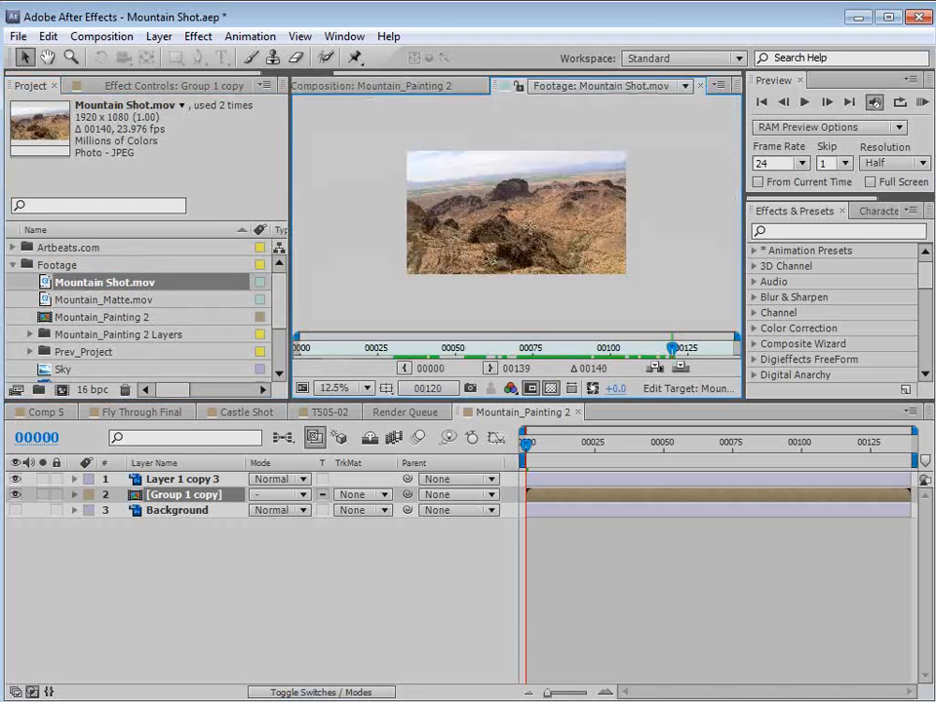
{"action": "left_click_drag", "start_coordinate": [618, 345], "coordinate": [542, 353]}
Create a new composition from Mountain Shot.mov and preview its camera move, ending at frame 48.
{"action": "left_click_drag", "start_coordinate": [84, 282], "coordinate": [62, 390]}
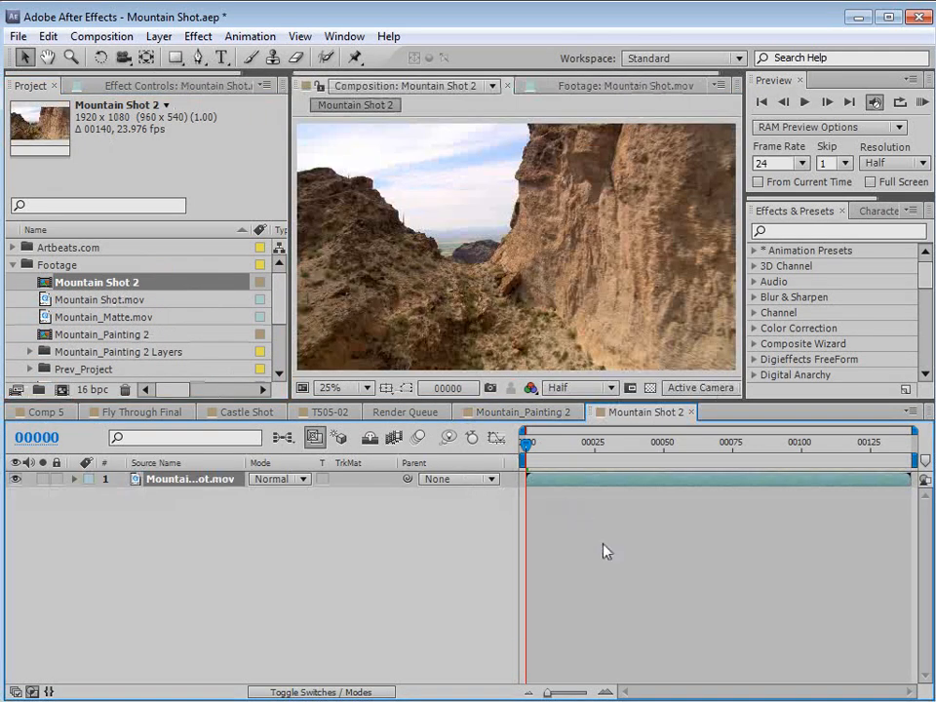
{"action": "left_click_drag", "start_coordinate": [582, 465], "coordinate": [676, 484]}
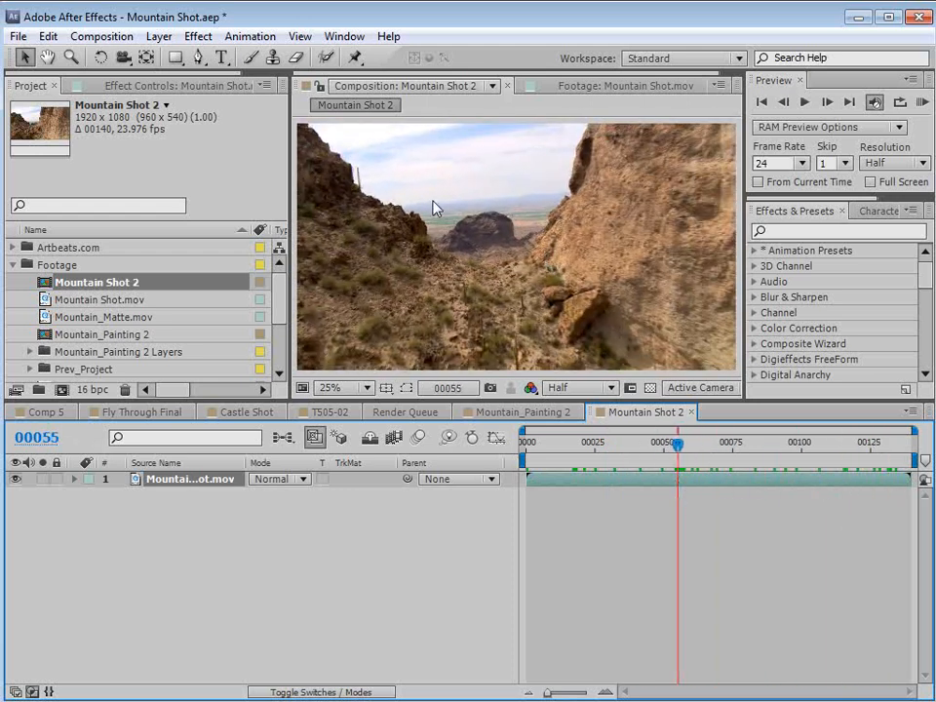
{"action": "key", "text": "space"}
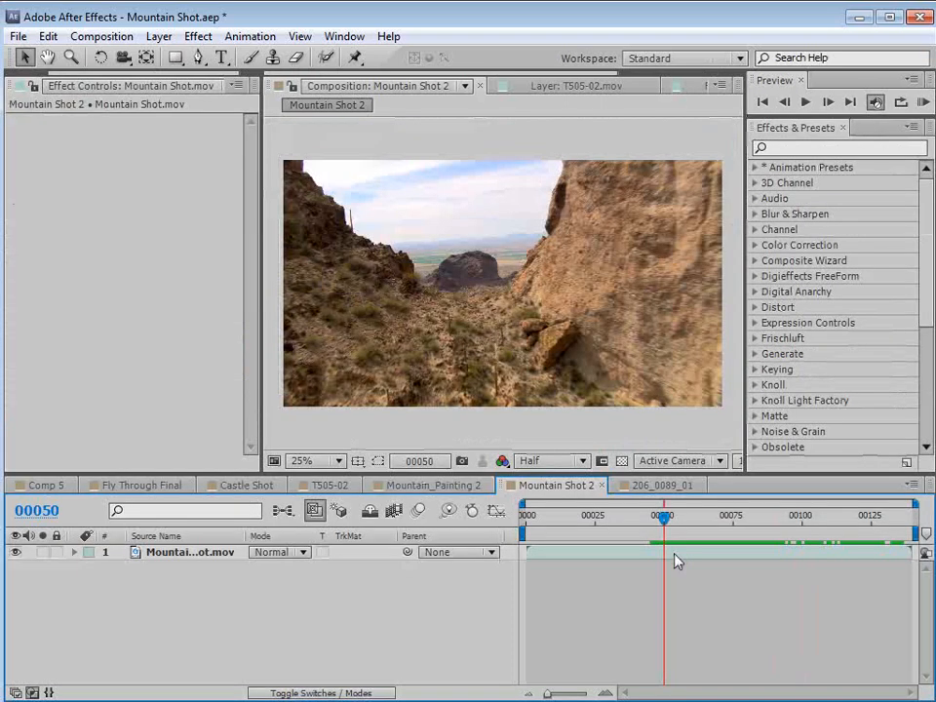
{"action": "mouse_move", "coordinate": [675, 531]}
{"action": "left_mouse_down"}
{"action": "mouse_move", "coordinate": [711, 535]}
{"action": "mouse_move", "coordinate": [658, 526]}
{"action": "left_mouse_up"}
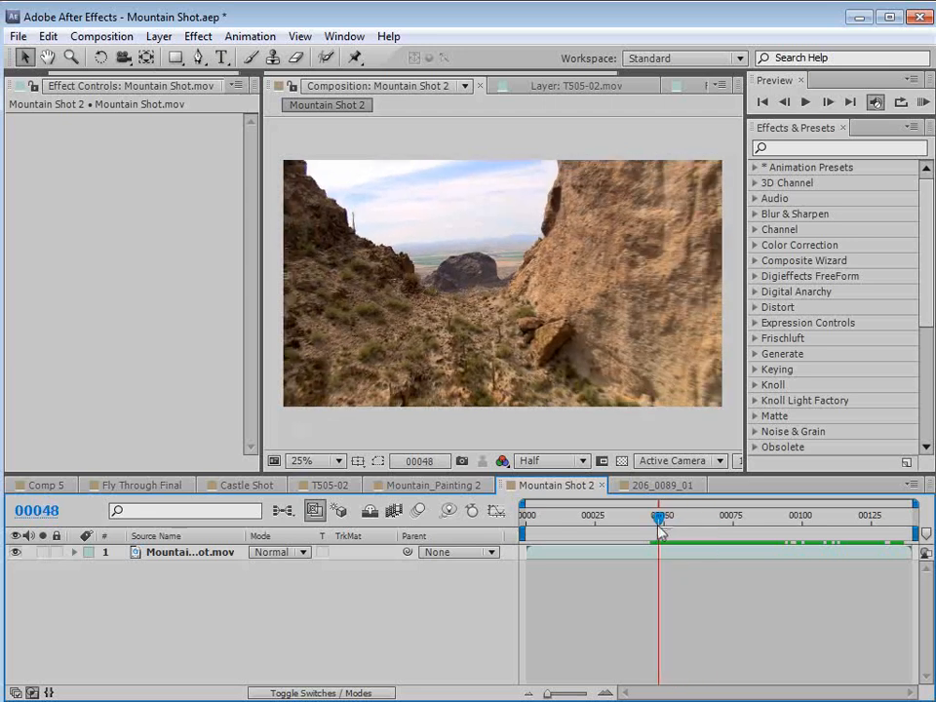
Find the CameraTracker (1.0) effect with the search term camera, apply it to the Mountain Shot.mov layer and scrub the shot.
{"action": "left_click", "coordinate": [805, 148]}
{"action": "type", "text": "camera"}
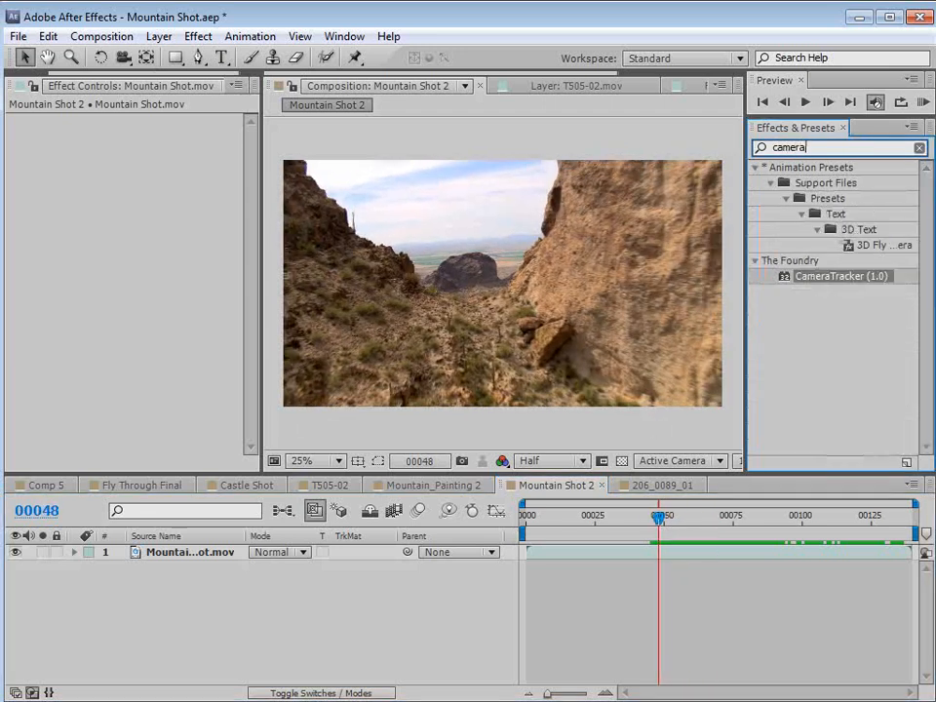
{"action": "left_click_drag", "start_coordinate": [819, 285], "coordinate": [556, 556]}
{"action": "left_click_drag", "start_coordinate": [619, 535], "coordinate": [593, 535]}
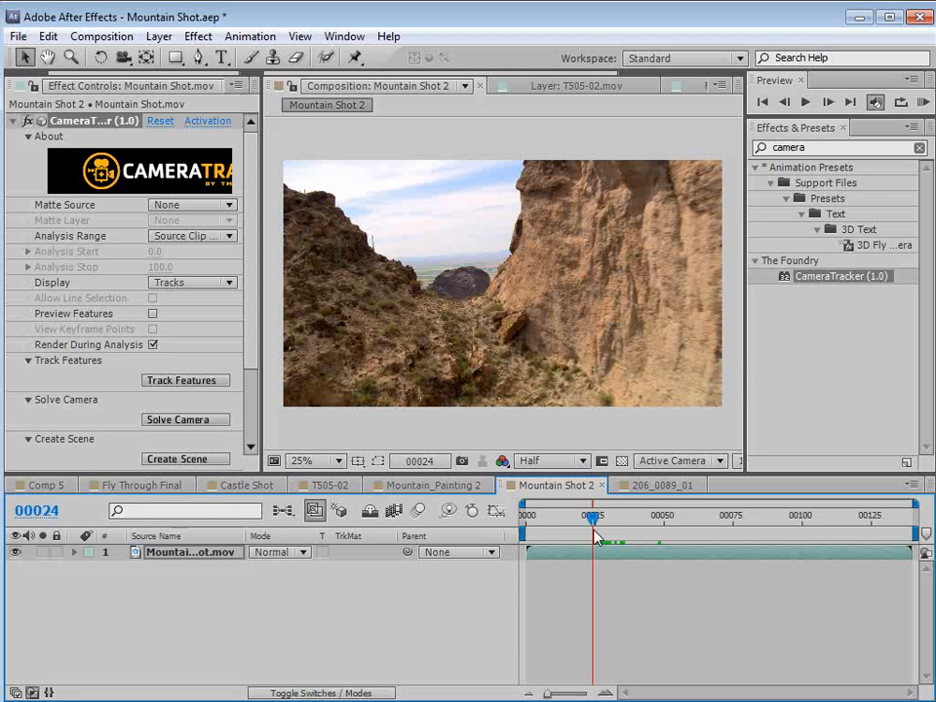
{"action": "left_click_drag", "start_coordinate": [596, 538], "coordinate": [666, 540]}
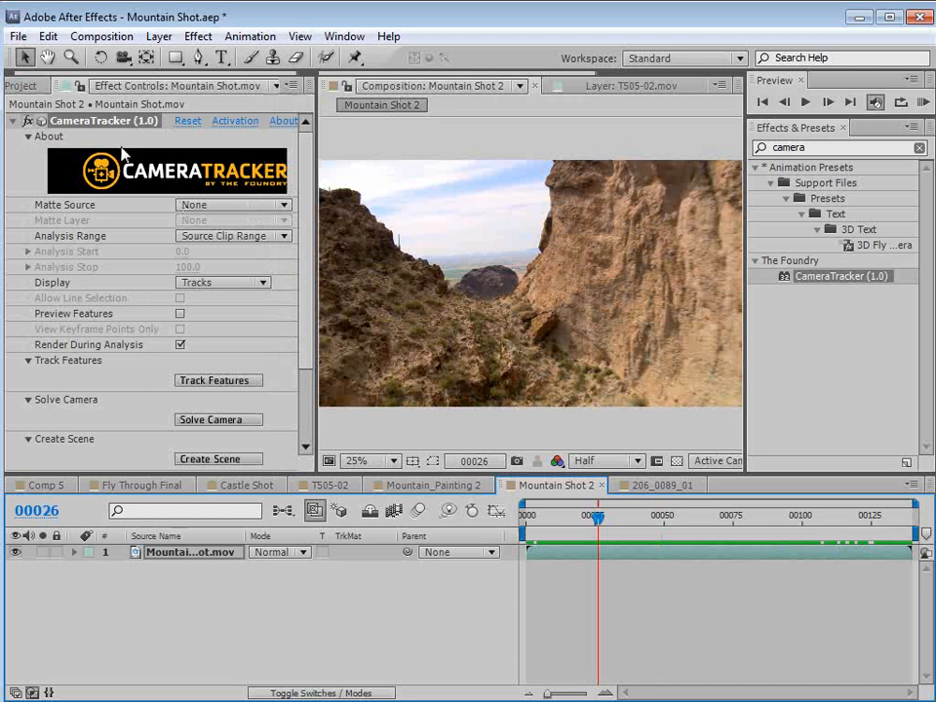
Open the 206_0089_01 taxi composition and scrub through it to examine the 3D text tracked into the street footage.
{"action": "left_click", "coordinate": [656, 485]}
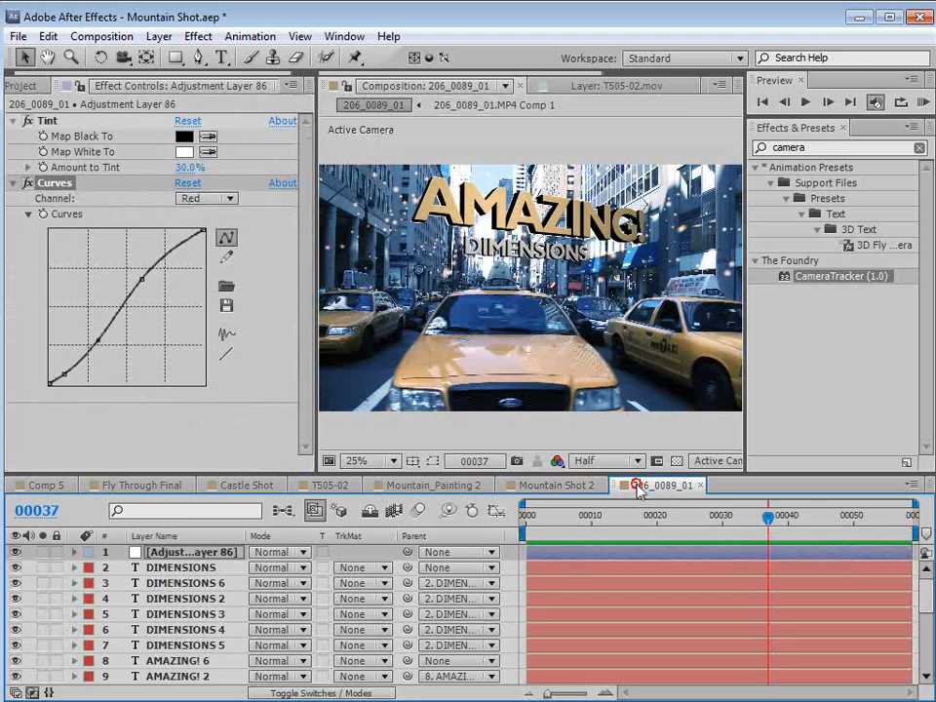
{"action": "left_click_drag", "start_coordinate": [735, 525], "coordinate": [627, 528]}
{"action": "left_click_drag", "start_coordinate": [605, 539], "coordinate": [900, 554]}
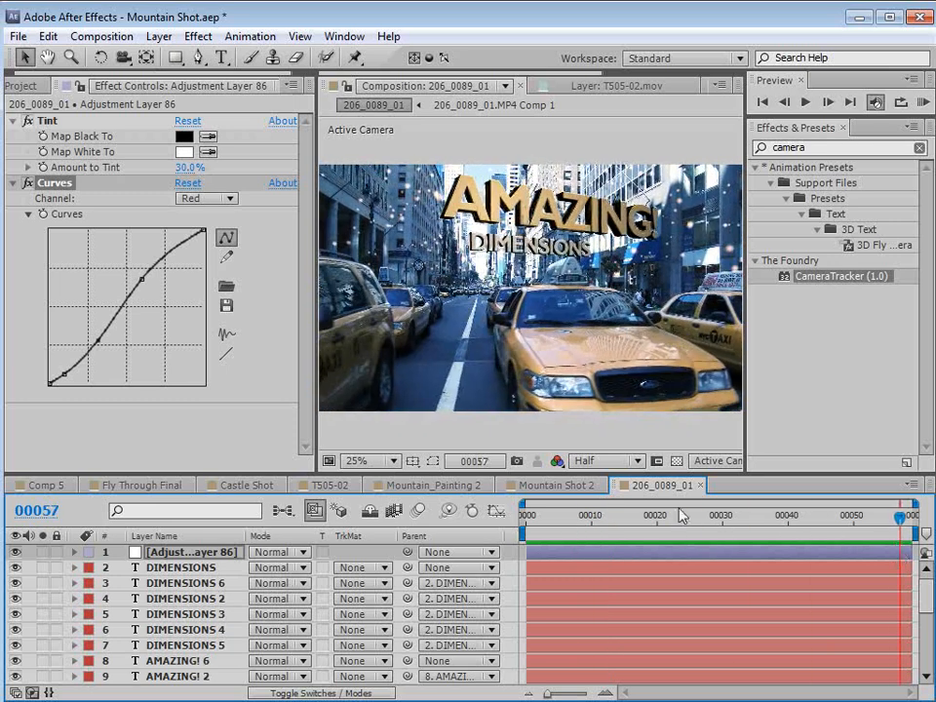
Return to the Mountain Shot 2 composition, set the preview resolution to Full and go to the first frame.
{"action": "left_click", "coordinate": [560, 485]}
{"action": "left_click_drag", "start_coordinate": [575, 539], "coordinate": [795, 553]}
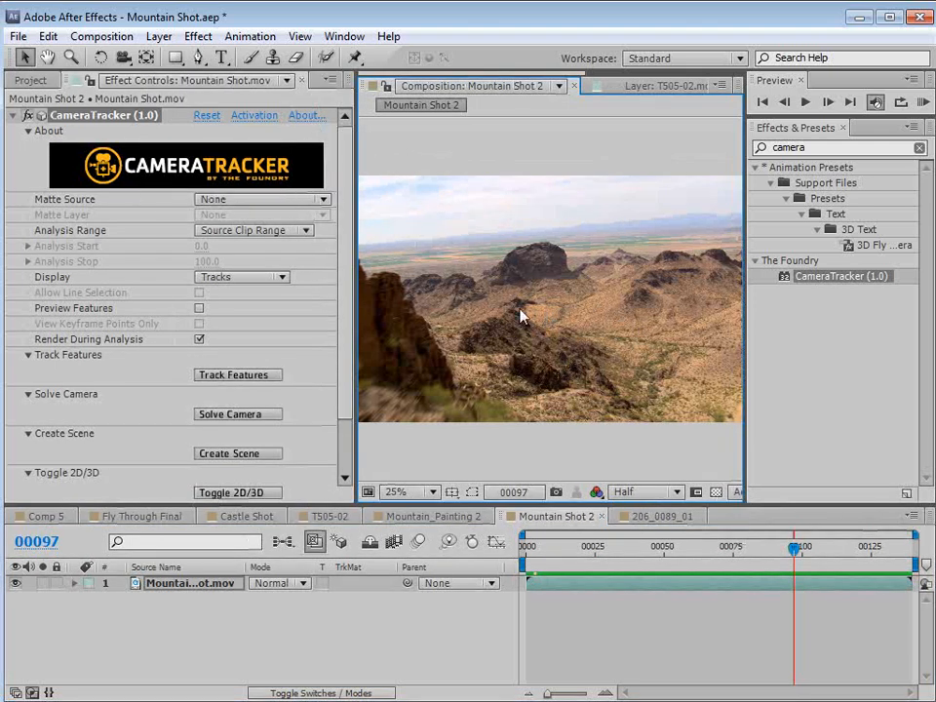
{"action": "left_click", "coordinate": [634, 492]}
{"action": "left_click", "coordinate": [648, 541]}
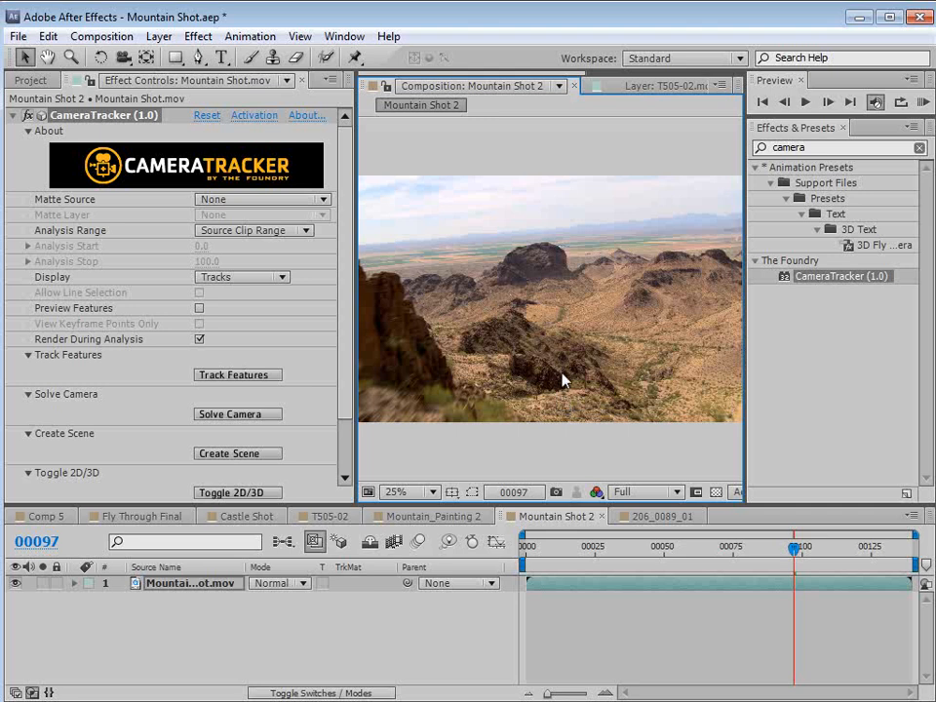
{"action": "key", "text": "Home"}
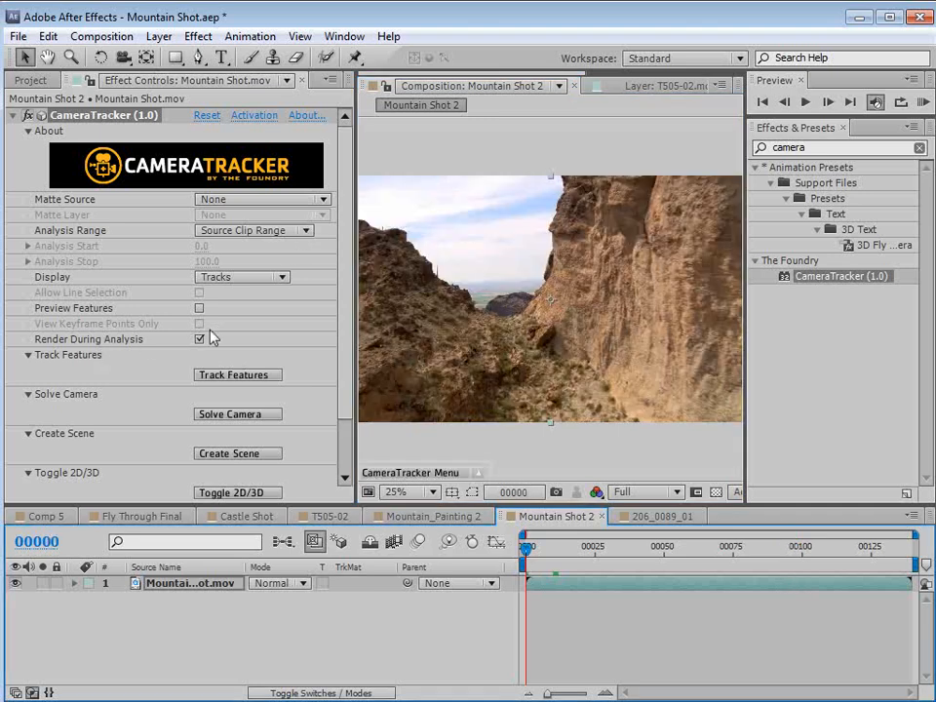
Track the features of Mountain Shot.mov with CameraTracker and play back the shot to check the track points.
{"action": "left_click", "coordinate": [238, 380]}
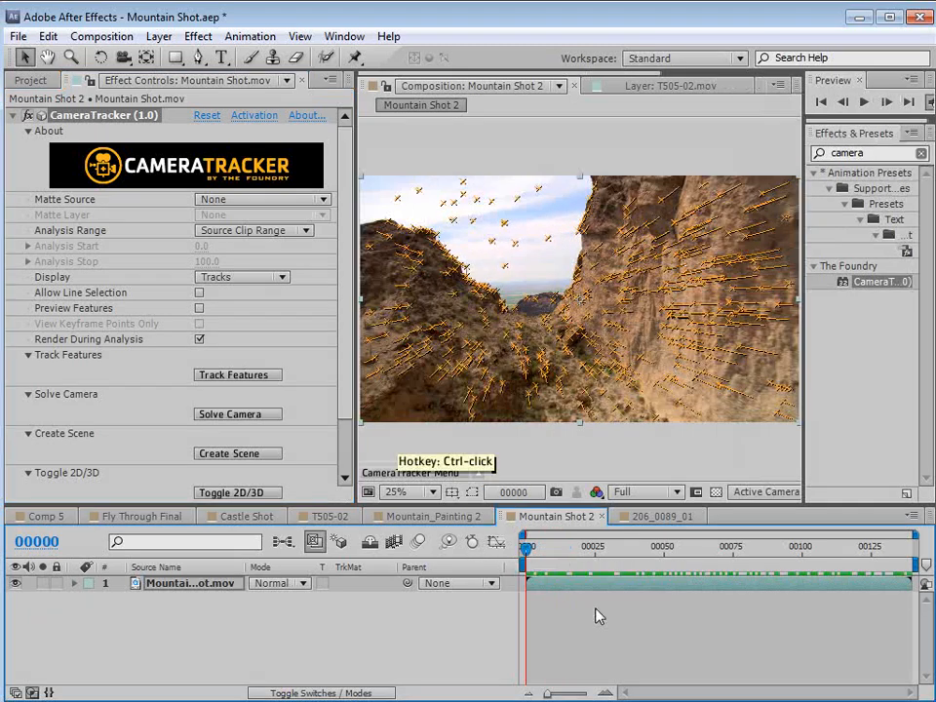
{"action": "key", "text": "space"}
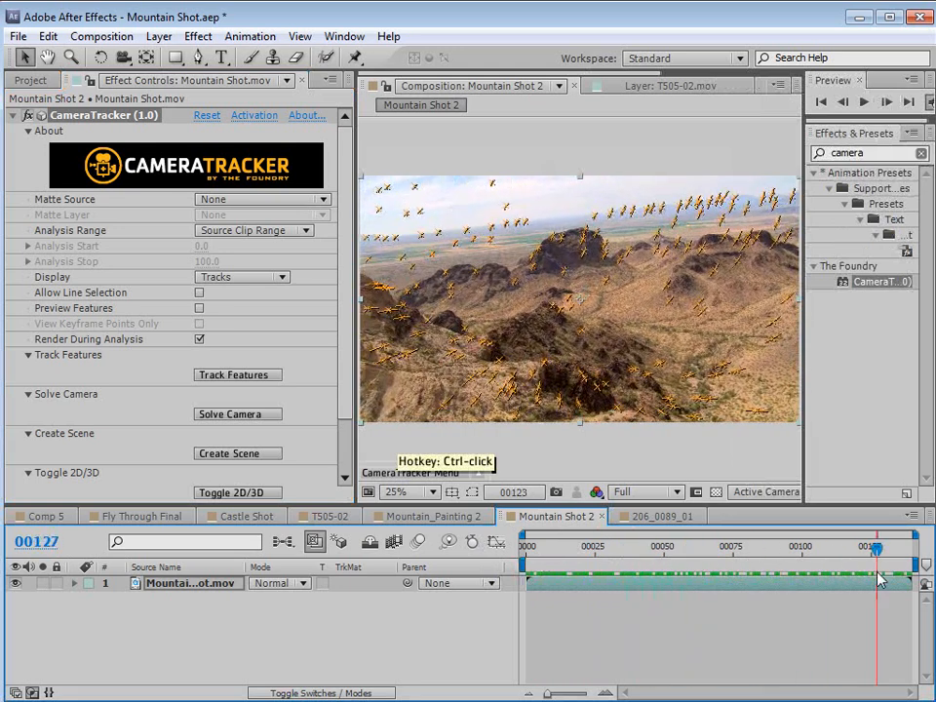
{"action": "key", "text": "space"}
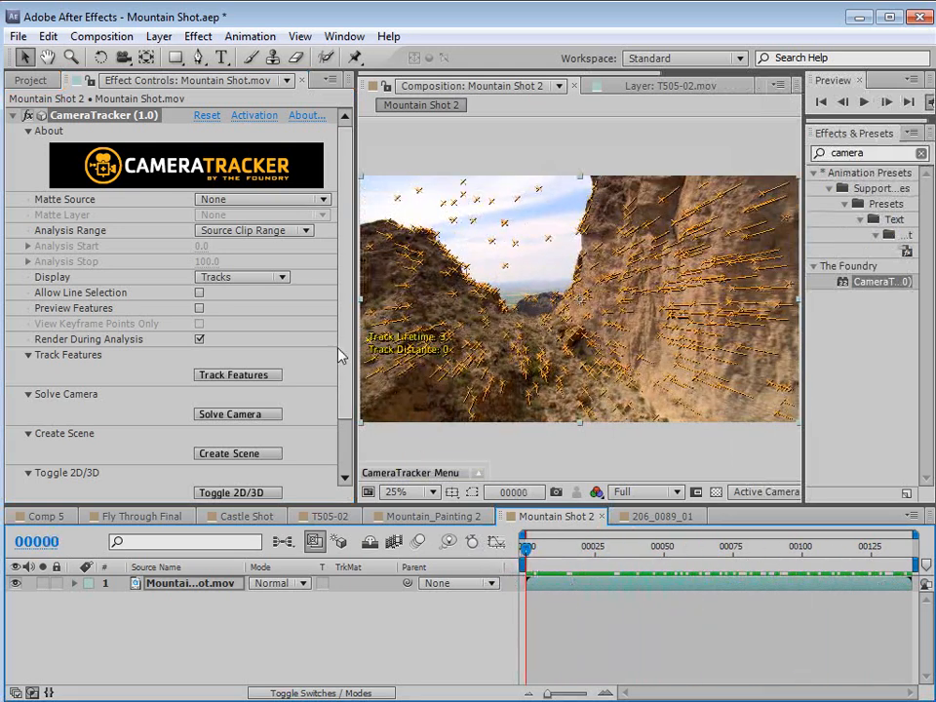
Solve the camera from the tracked features and create the CameraTracker scene, with its camera layer selected.
{"action": "left_click", "coordinate": [220, 418]}
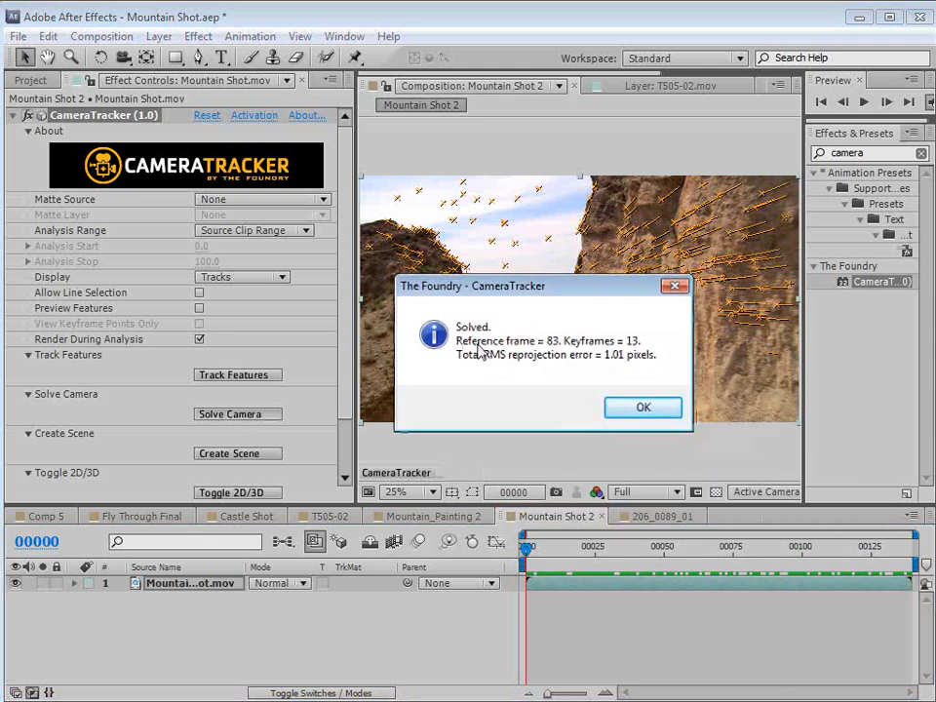
{"action": "left_click", "coordinate": [643, 410]}
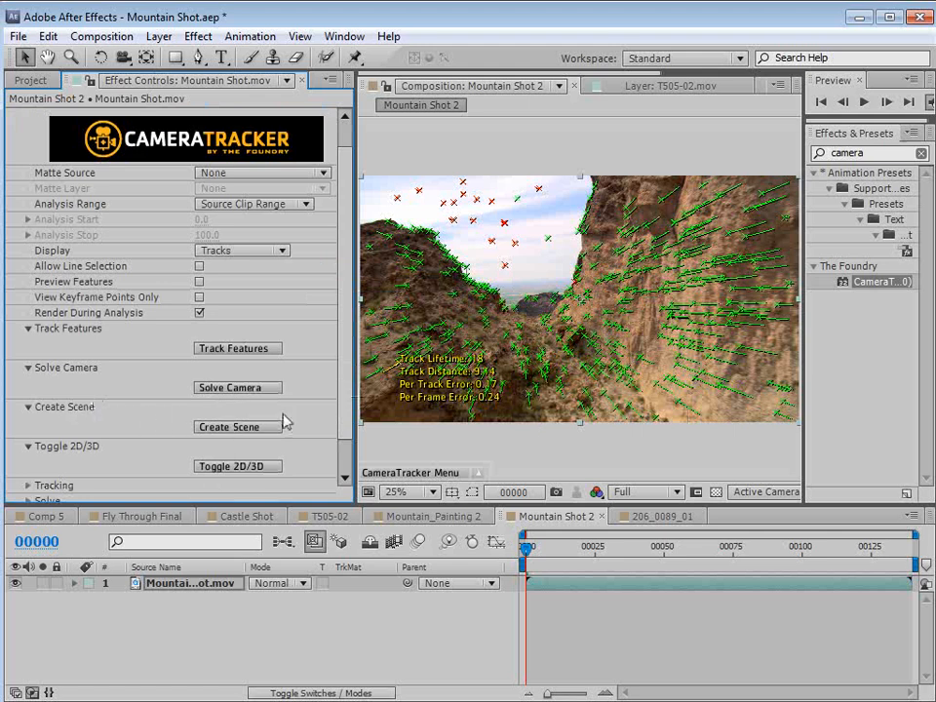
{"action": "left_click", "coordinate": [232, 431]}
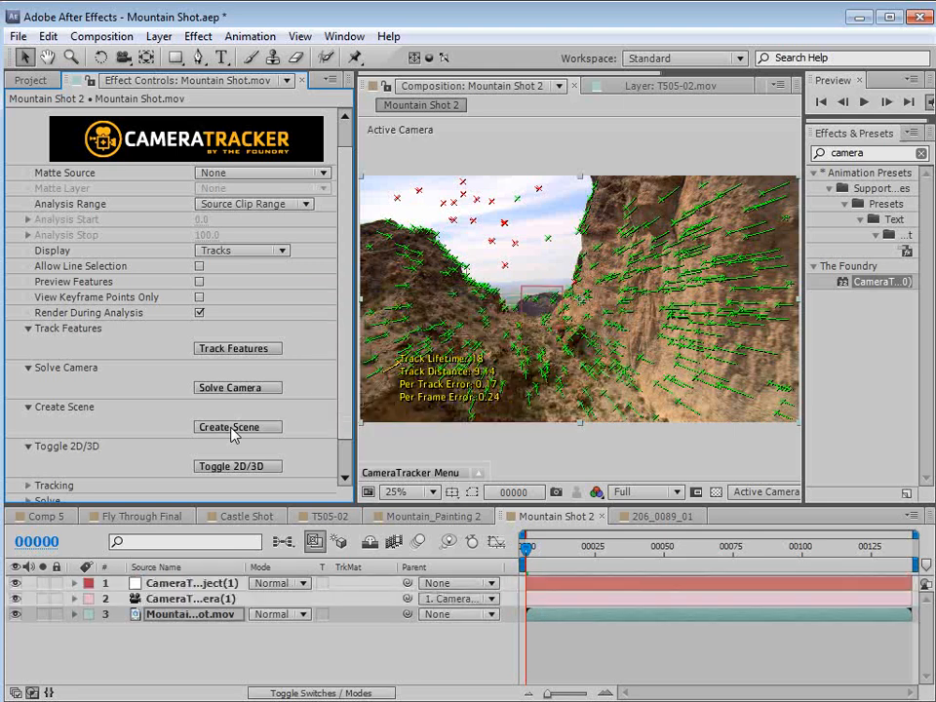
{"action": "left_click", "coordinate": [188, 599]}
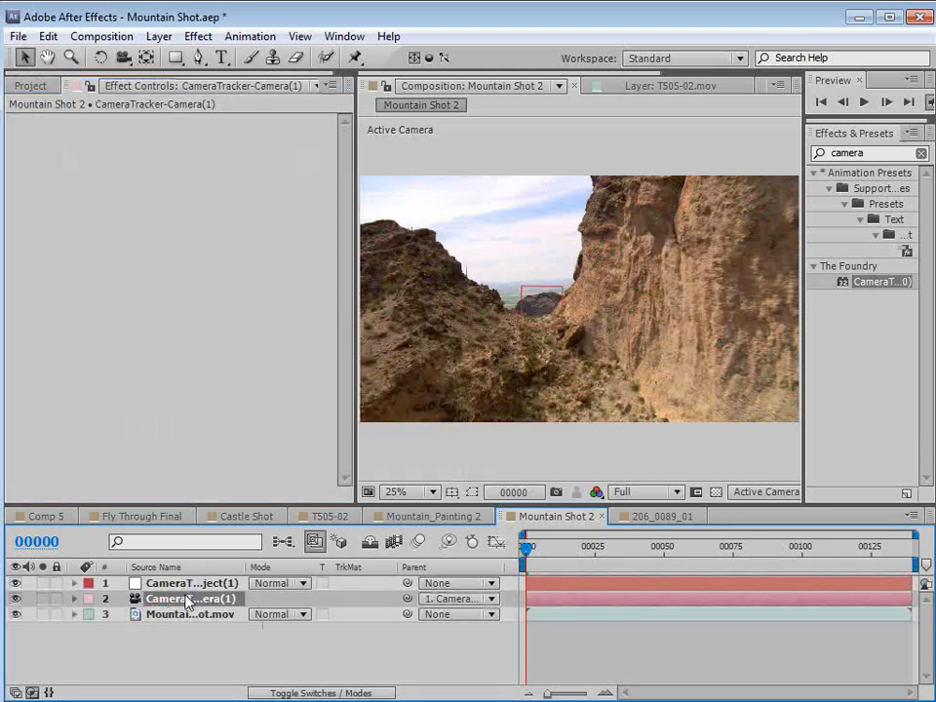
Scrub through the solved shot, then show the CameraTracker points of Mountain Shot.mov and go to frame 134.
{"action": "left_click_drag", "start_coordinate": [603, 558], "coordinate": [783, 562]}
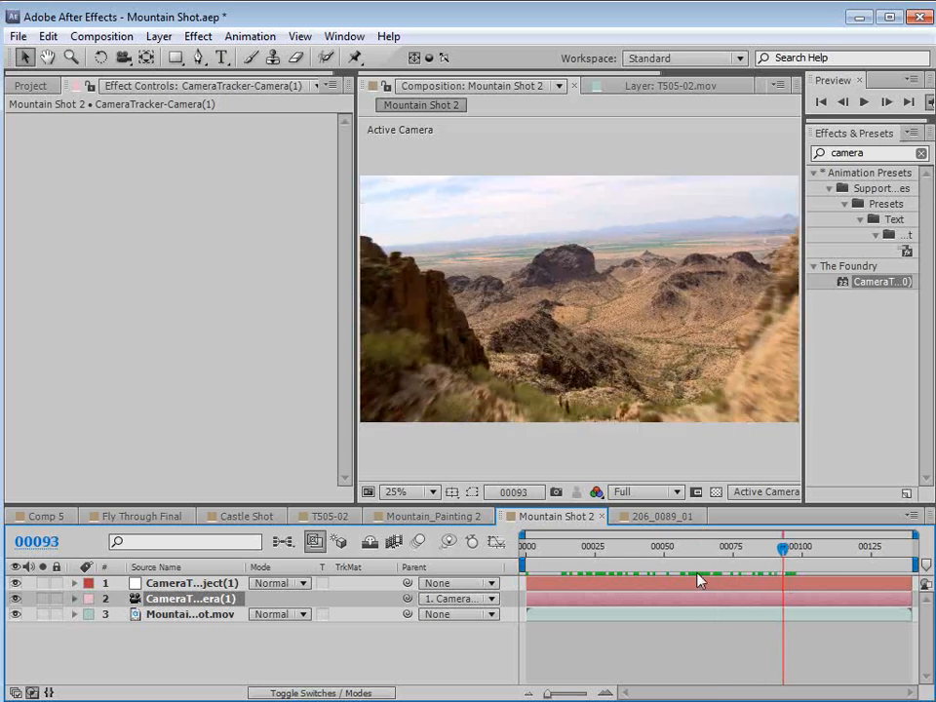
{"action": "left_click_drag", "start_coordinate": [697, 573], "coordinate": [497, 570]}
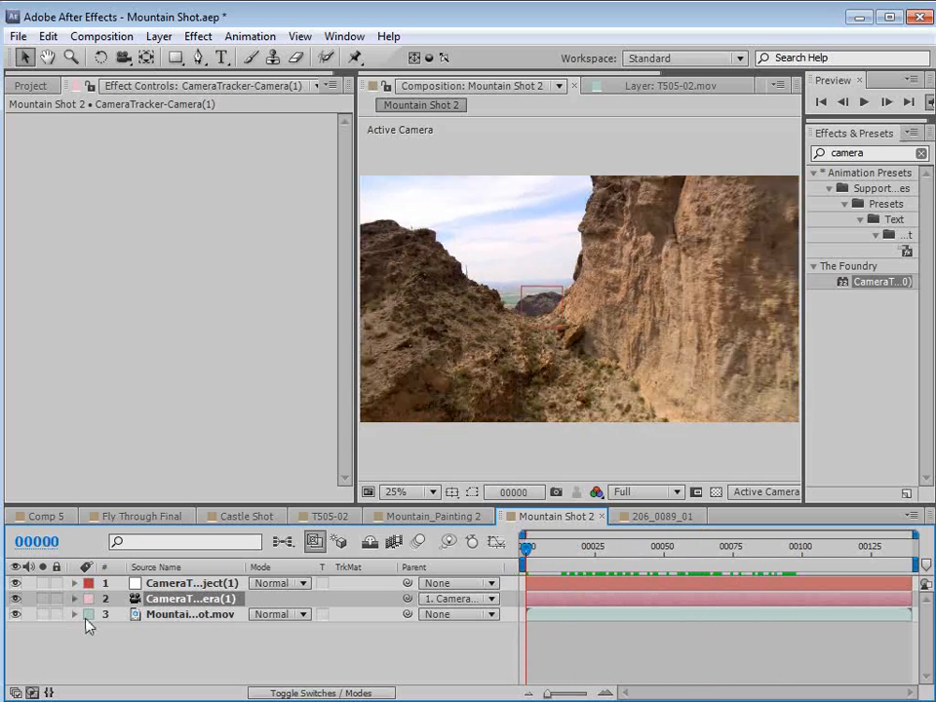
{"action": "left_click", "coordinate": [156, 614]}
{"action": "left_click", "coordinate": [88, 117]}
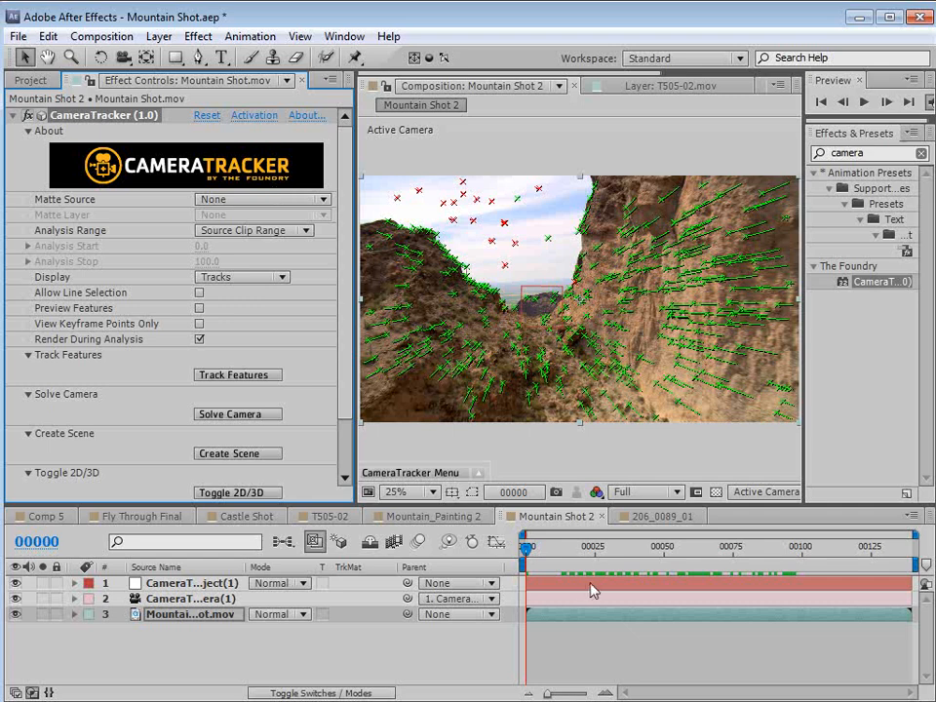
{"action": "left_click_drag", "start_coordinate": [589, 551], "coordinate": [898, 585]}
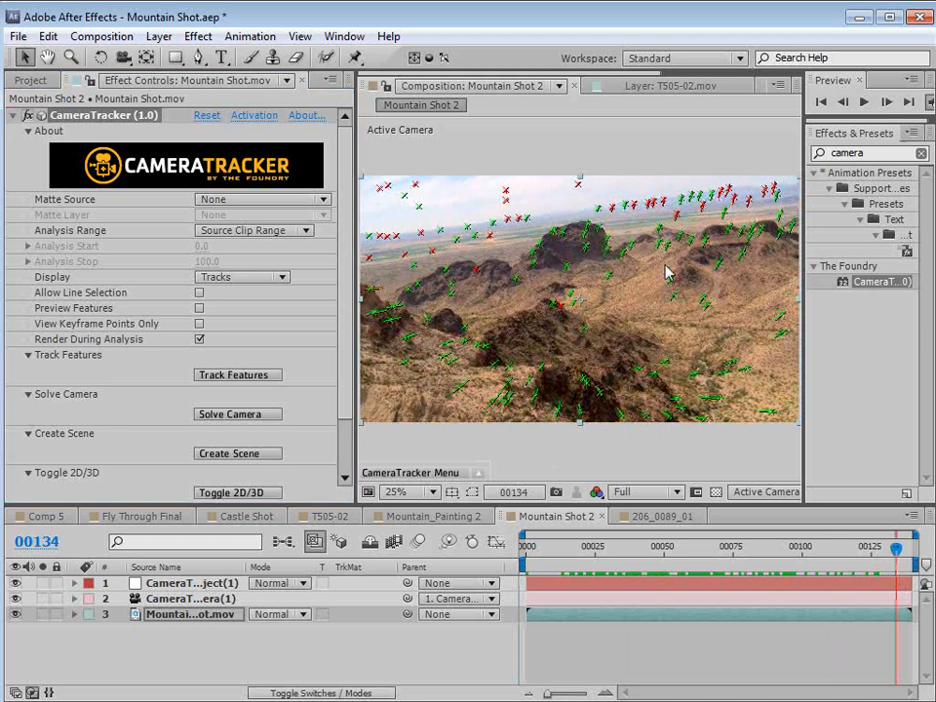
Create a CameraTracker null object at the track point near the top of the dark central butte at frame 134.
{"action": "left_click", "coordinate": [106, 131]}
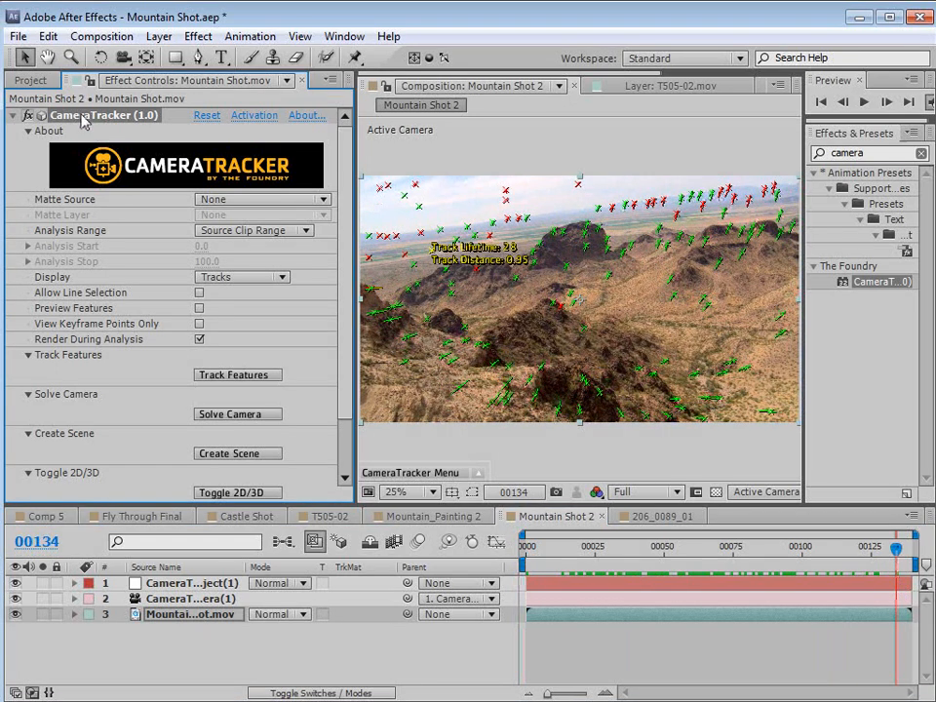
{"action": "left_click", "coordinate": [199, 628]}
{"action": "left_click", "coordinate": [196, 616]}
{"action": "left_click", "coordinate": [92, 116]}
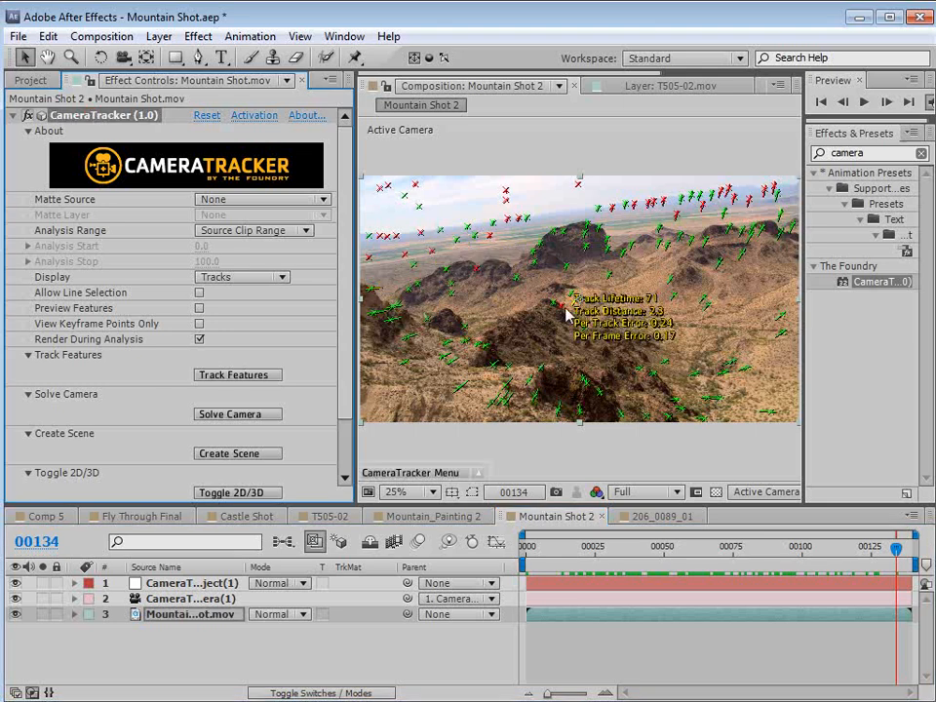
{"action": "mouse_move", "coordinate": [587, 244]}
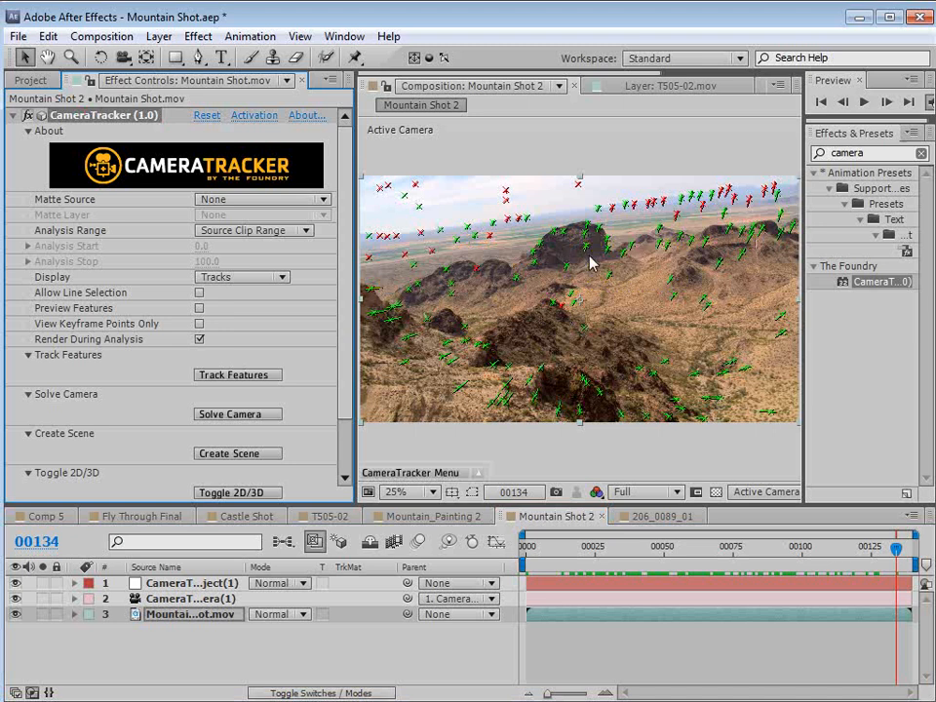
{"action": "scroll", "coordinate": [590, 261], "scroll_direction": "up", "scroll_amount": 2}
{"action": "mouse_move", "coordinate": [590, 171]}
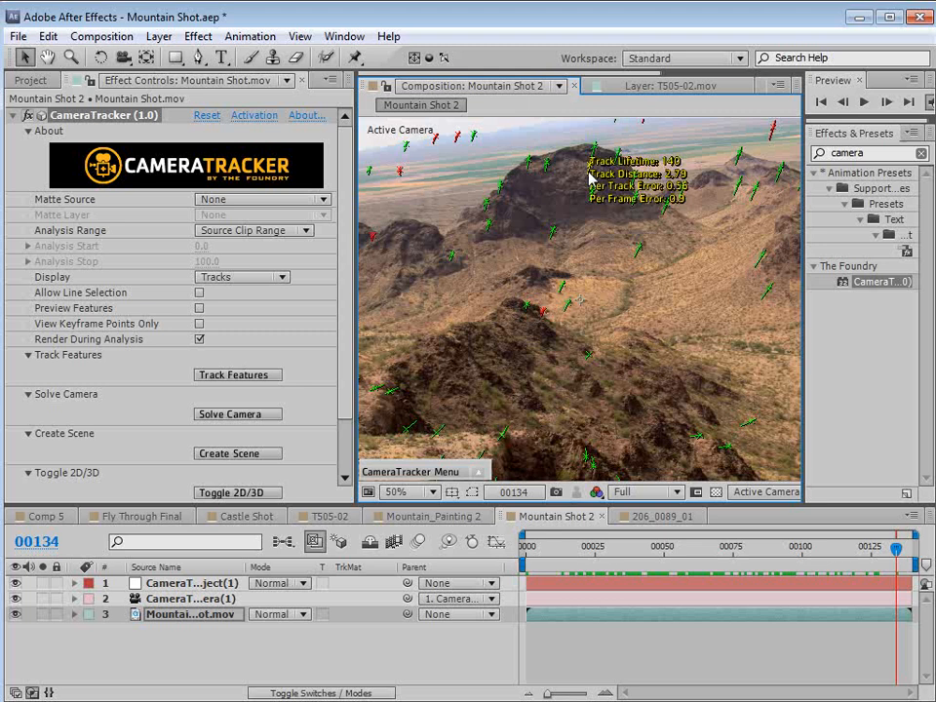
{"action": "right_click", "coordinate": [591, 170]}
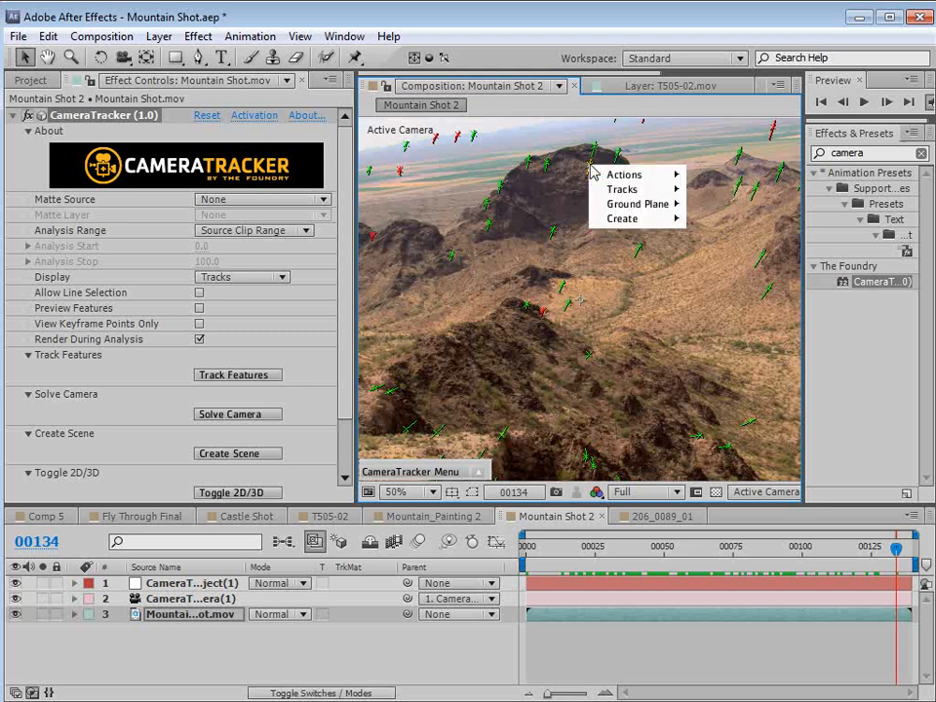
{"action": "mouse_move", "coordinate": [615, 223]}
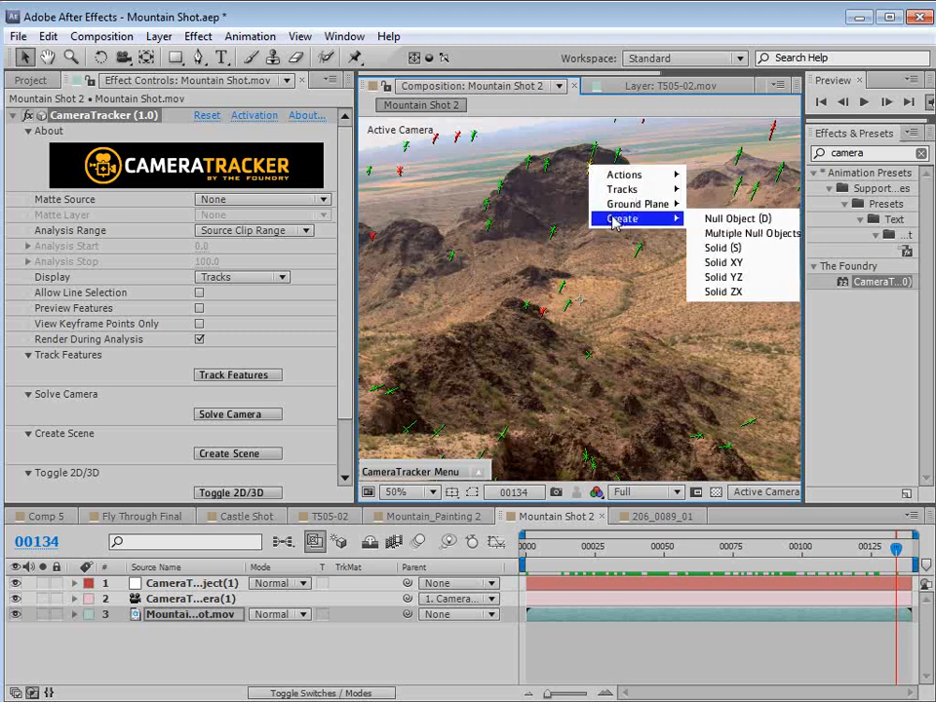
{"action": "left_click", "coordinate": [736, 219]}
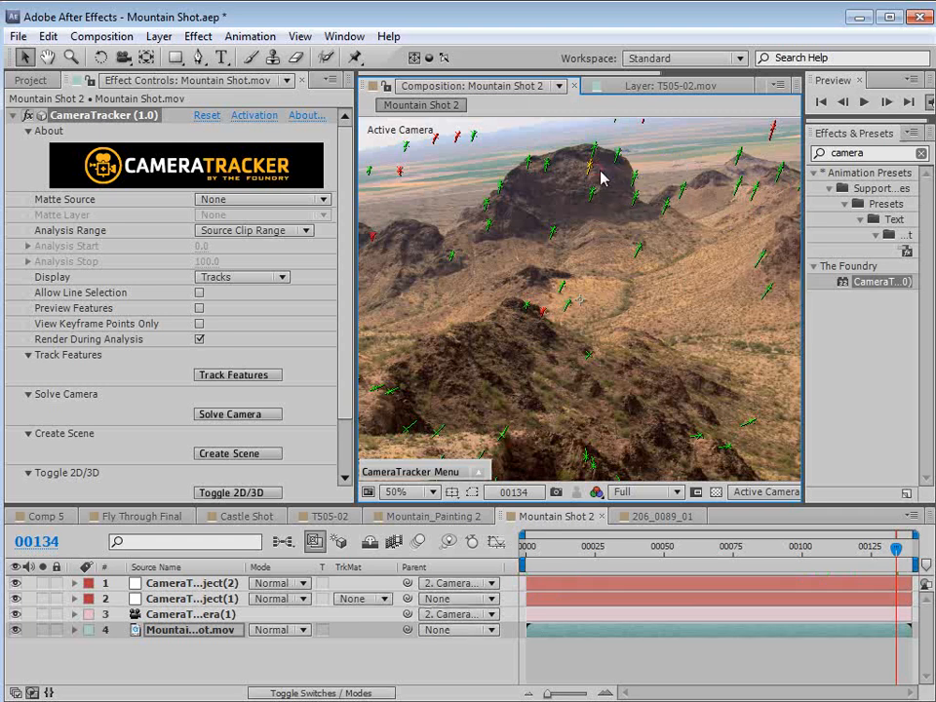
Select the new null on the central butte and scrub back to frame 112 to check how it follows the footage.
{"action": "scroll", "coordinate": [603, 184], "scroll_direction": "up", "scroll_amount": 2}
{"action": "left_click_drag", "start_coordinate": [604, 185], "coordinate": [562, 413]}
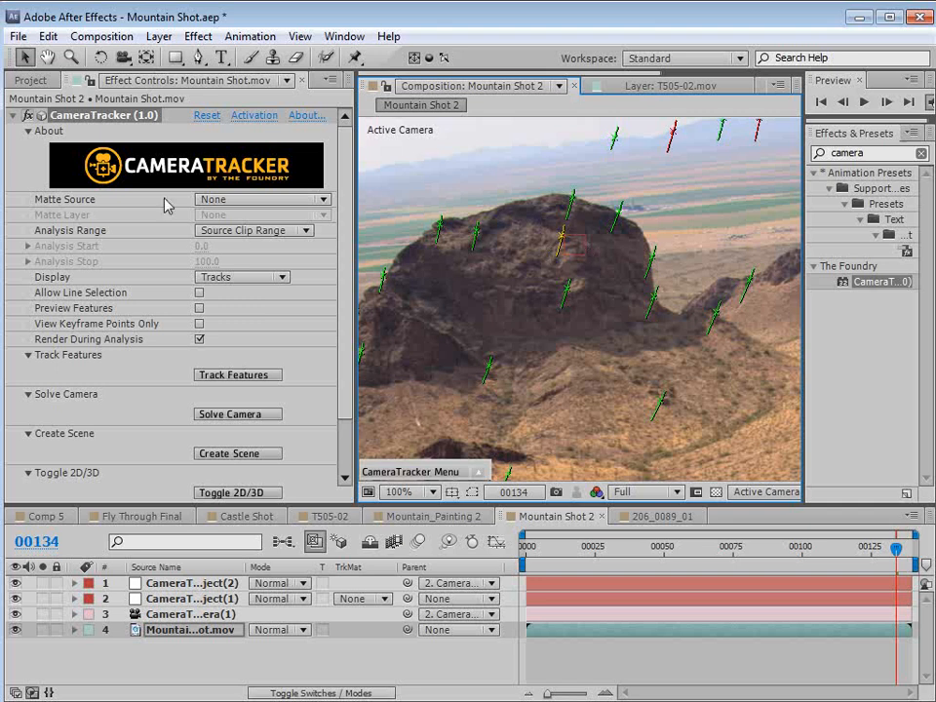
{"action": "scroll", "coordinate": [601, 226], "scroll_direction": "down", "scroll_amount": 2}
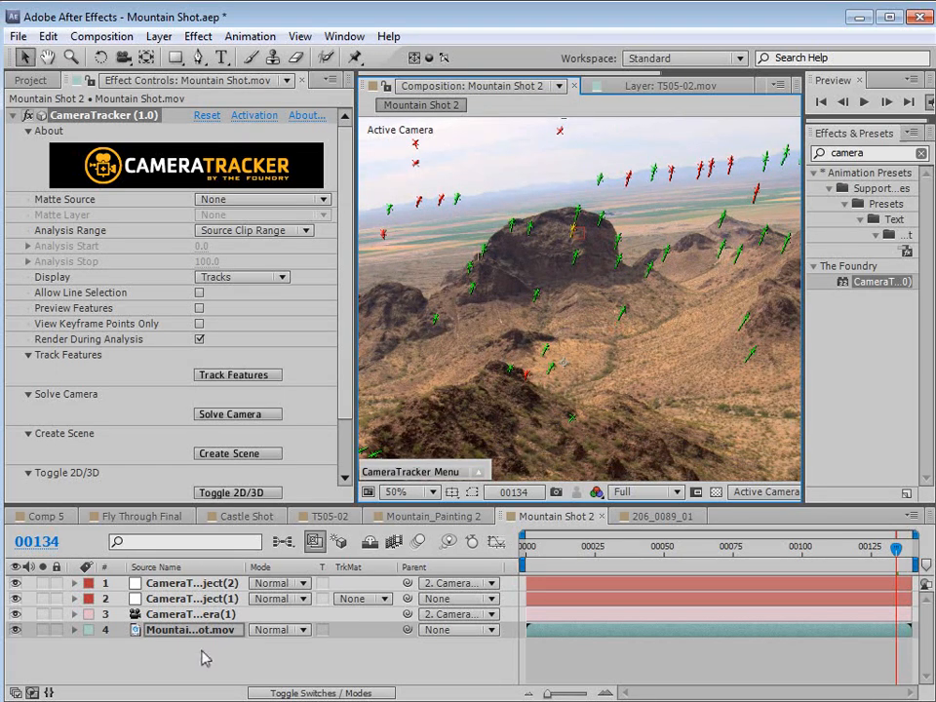
{"action": "left_click", "coordinate": [187, 617]}
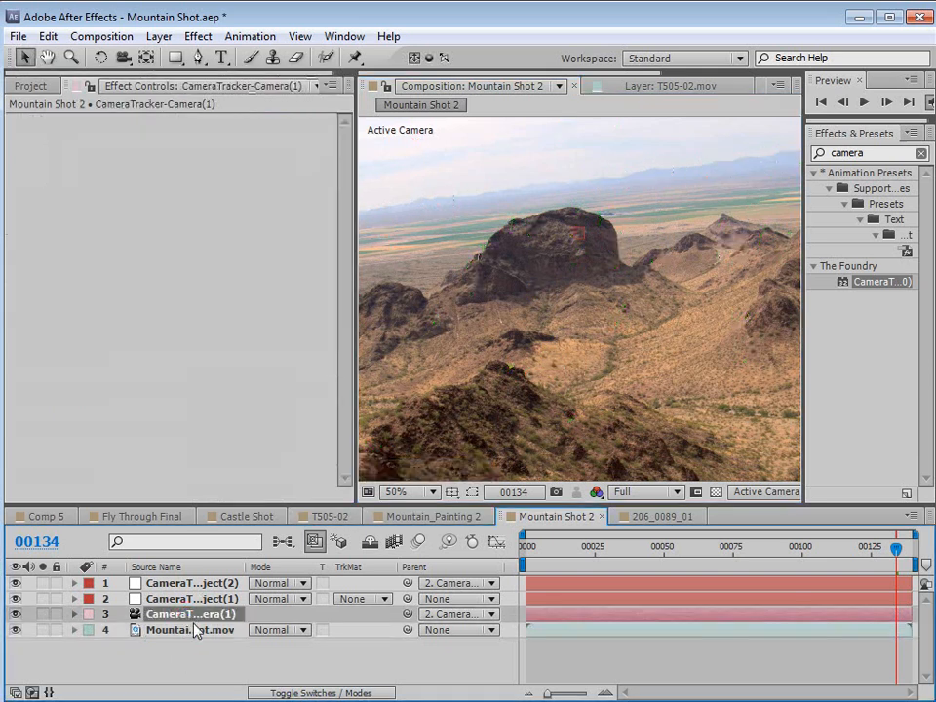
{"action": "left_click", "coordinate": [192, 583]}
{"action": "scroll", "coordinate": [575, 260], "scroll_direction": "up", "scroll_amount": 2}
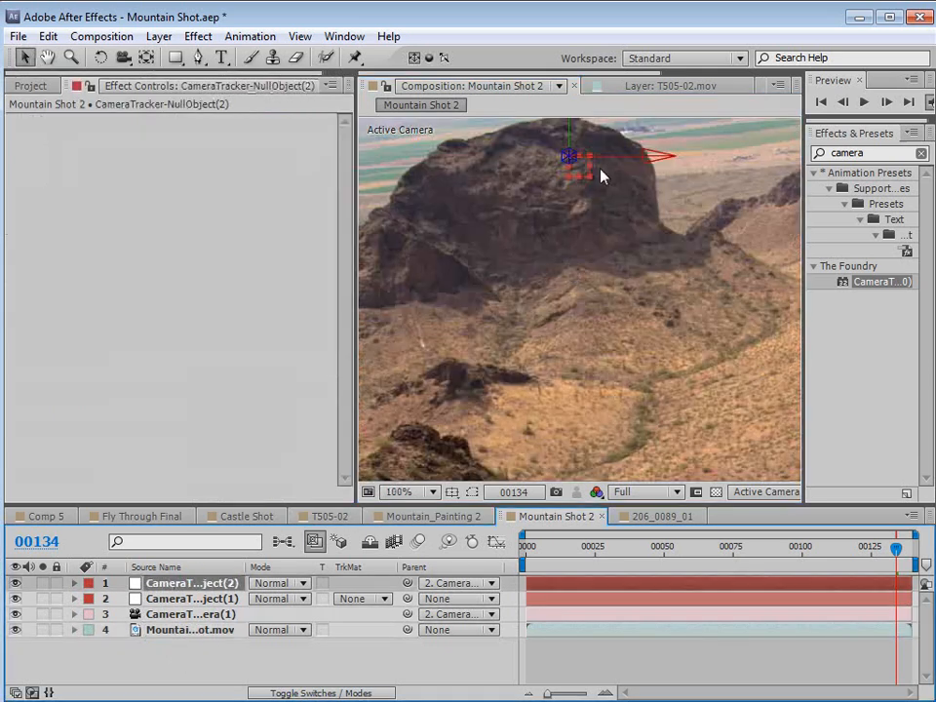
{"action": "left_click_drag", "start_coordinate": [896, 549], "coordinate": [835, 552]}
{"action": "scroll", "coordinate": [504, 357], "scroll_direction": "down", "scroll_amount": 4}
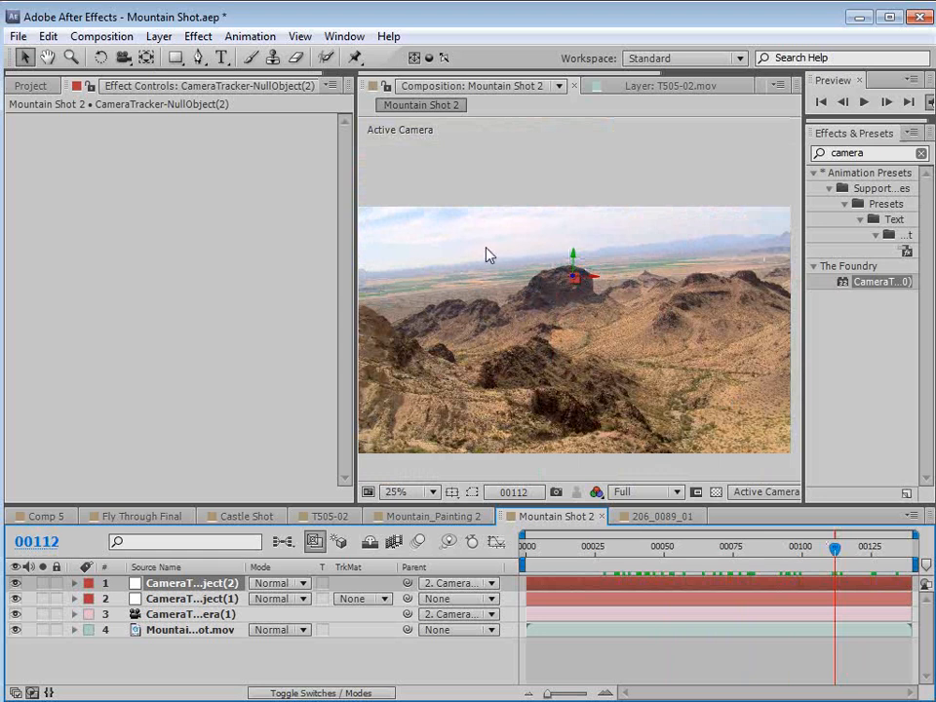
Redisplay the tracks of Mountain Shot.mov in an enlarged composition view and create a null object on the dark ridge left of the butte.
{"action": "left_click", "coordinate": [171, 630]}
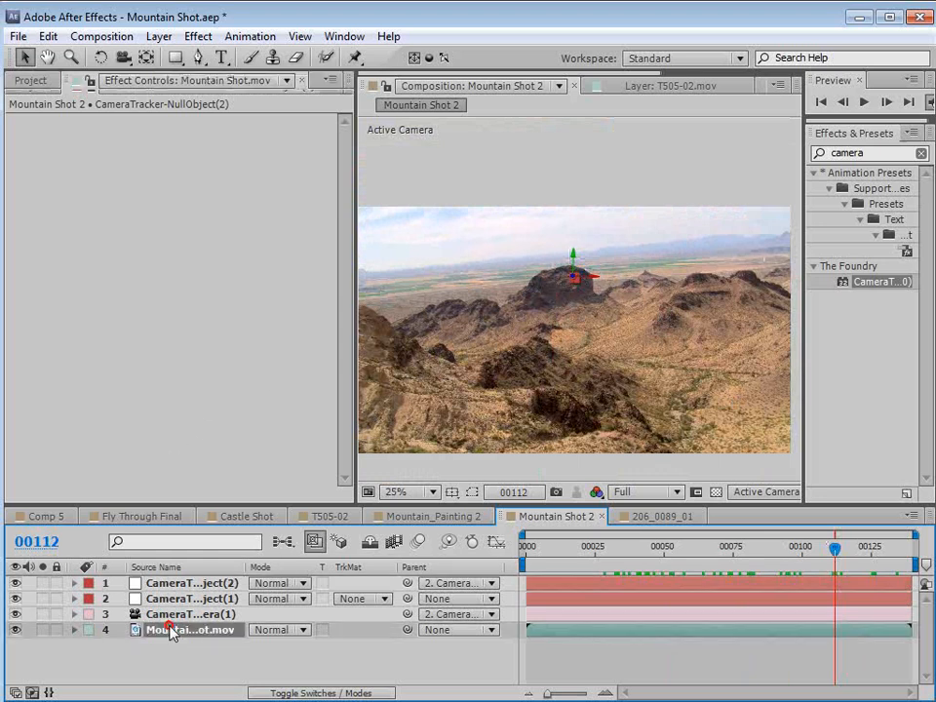
{"action": "left_click", "coordinate": [86, 116]}
{"action": "key", "text": "grave"}
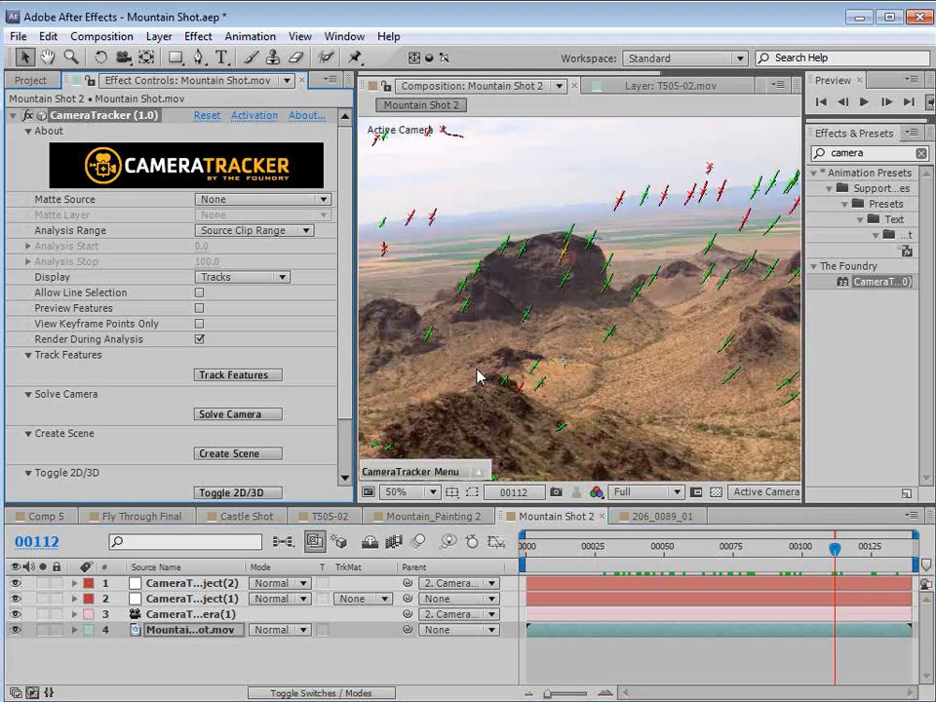
{"action": "mouse_move", "coordinate": [186, 421]}
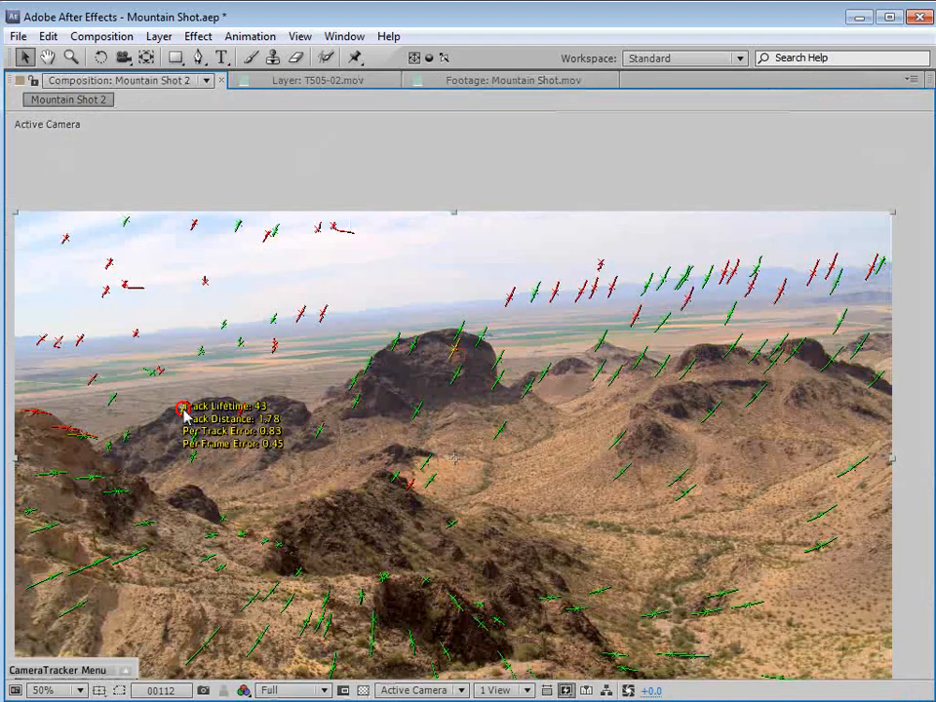
{"action": "right_click", "coordinate": [185, 416]}
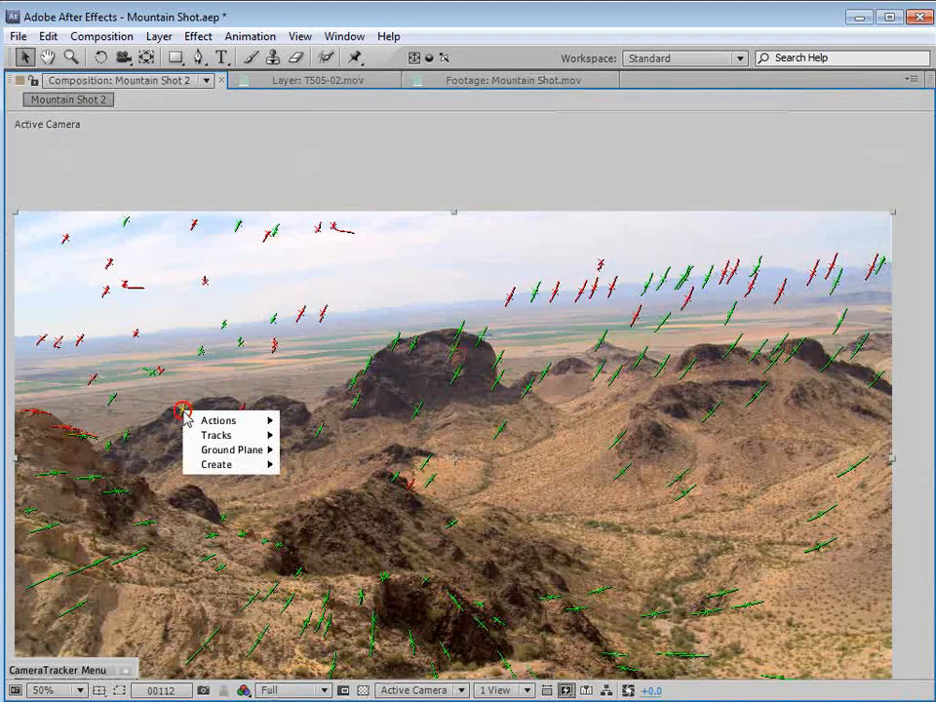
{"action": "mouse_move", "coordinate": [245, 465]}
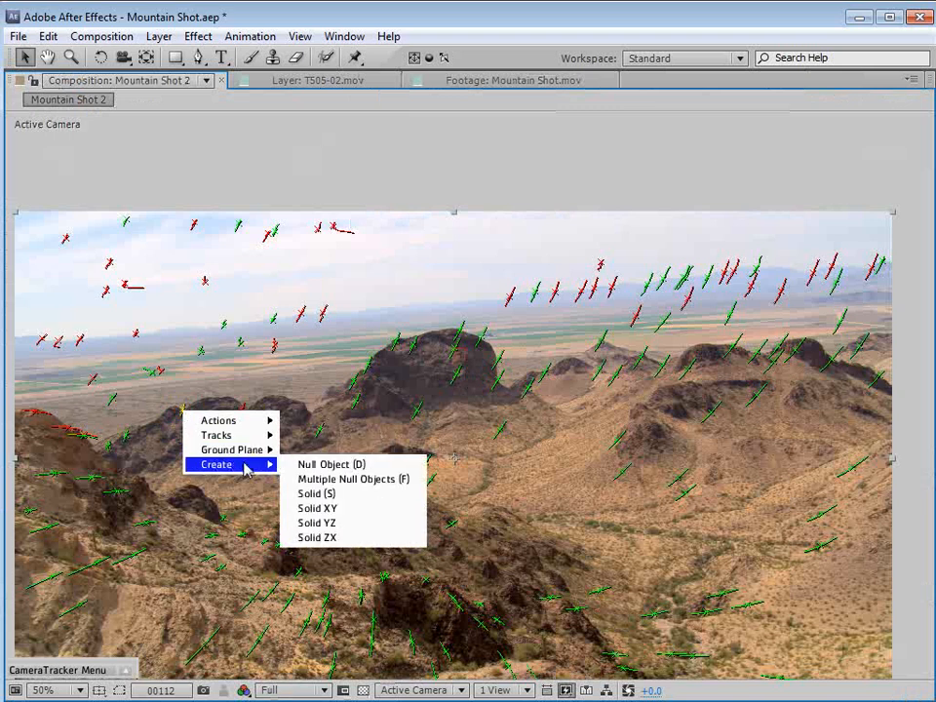
{"action": "left_click", "coordinate": [337, 465]}
Create a null object at a track point on the dark mountain top right of the central butte.
{"action": "mouse_move", "coordinate": [734, 353]}
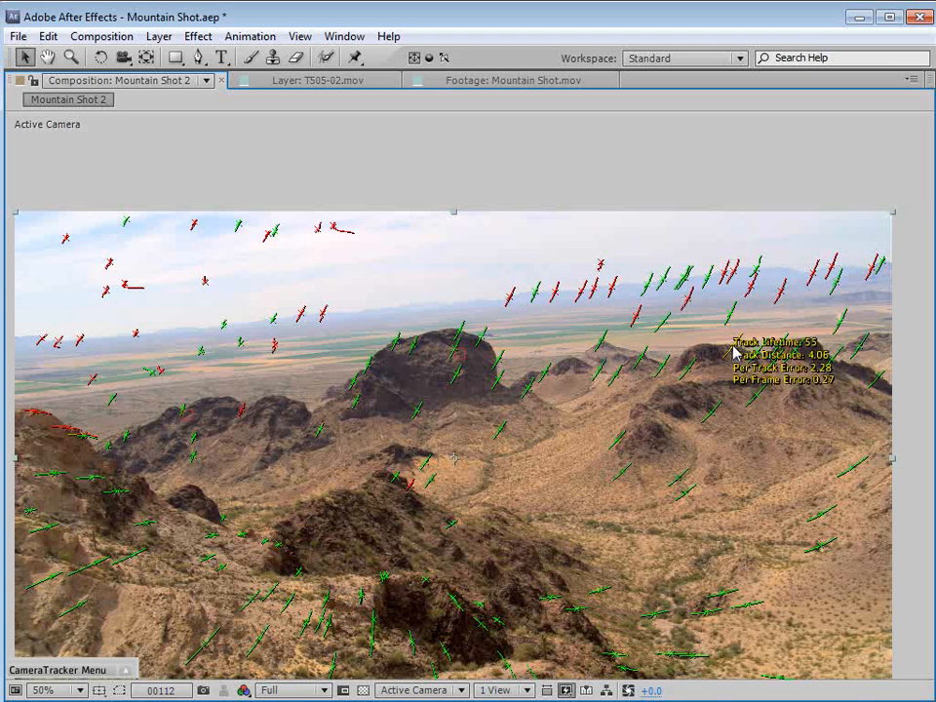
{"action": "right_click", "coordinate": [733, 351]}
{"action": "mouse_move", "coordinate": [764, 400]}
{"action": "left_click", "coordinate": [856, 400]}
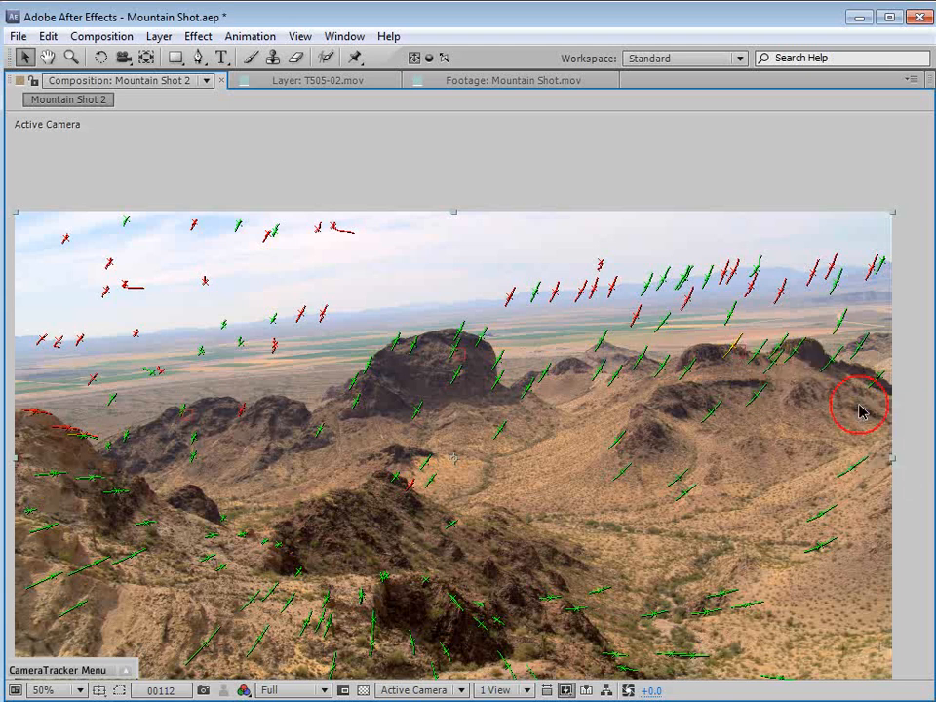
Create null objects at two distant horizon track points, one left and one right of the central butte.
{"action": "mouse_move", "coordinate": [272, 324]}
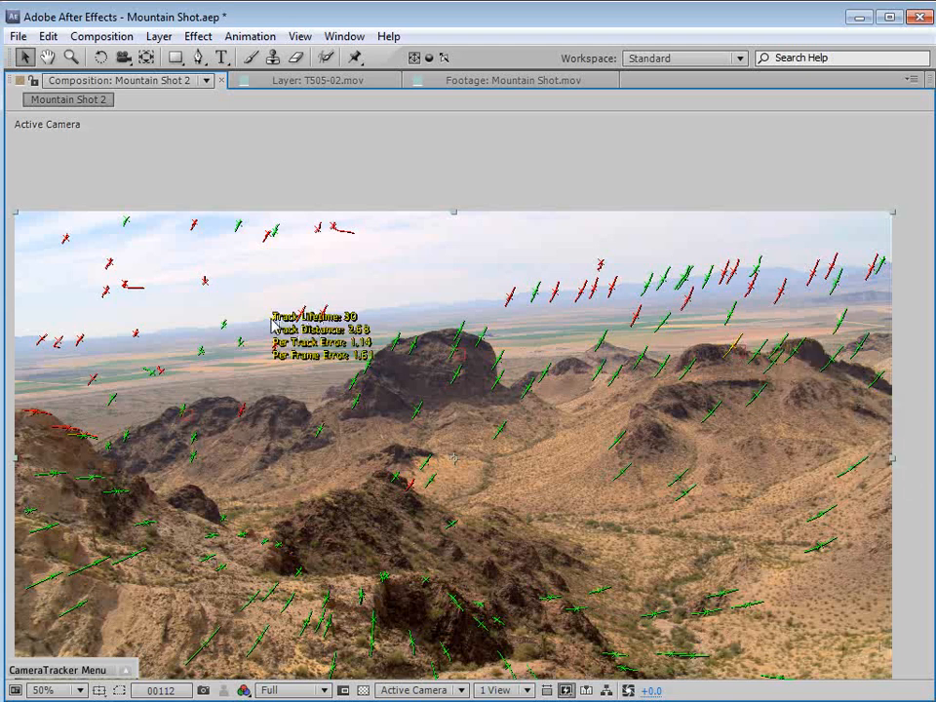
{"action": "right_click", "coordinate": [272, 324]}
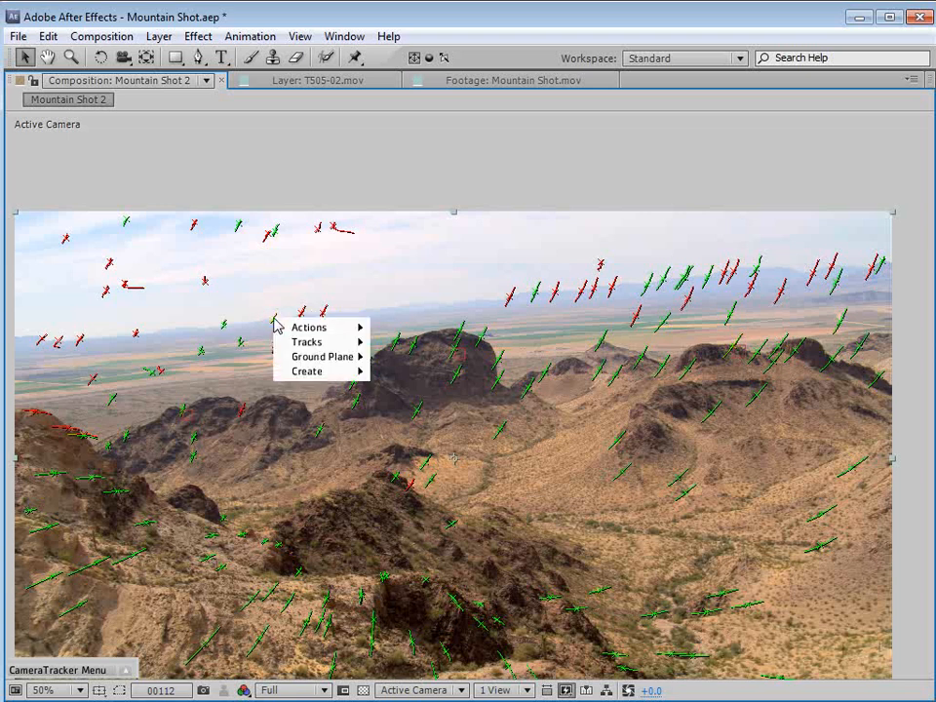
{"action": "mouse_move", "coordinate": [339, 380]}
{"action": "left_click", "coordinate": [410, 372]}
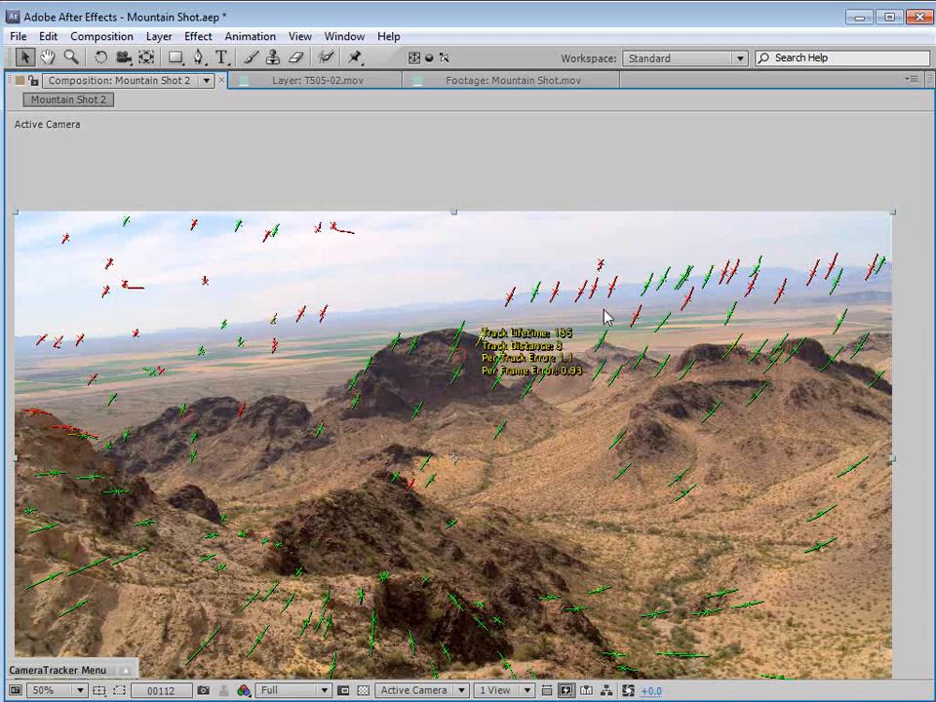
{"action": "left_click", "coordinate": [664, 298]}
{"action": "right_click", "coordinate": [664, 281]}
{"action": "mouse_move", "coordinate": [695, 335]}
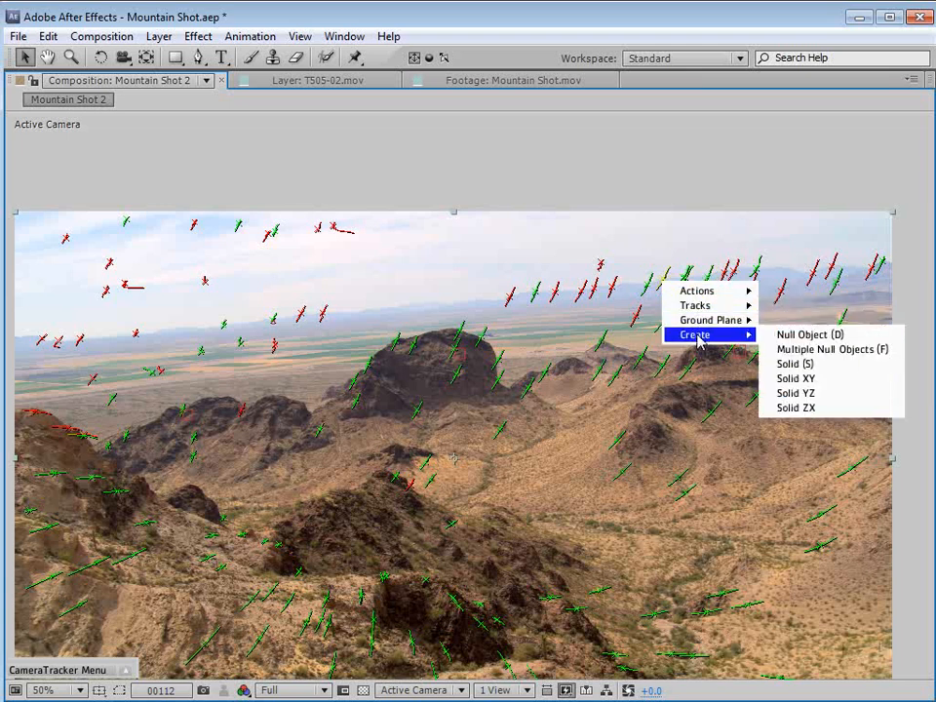
{"action": "left_click", "coordinate": [814, 337]}
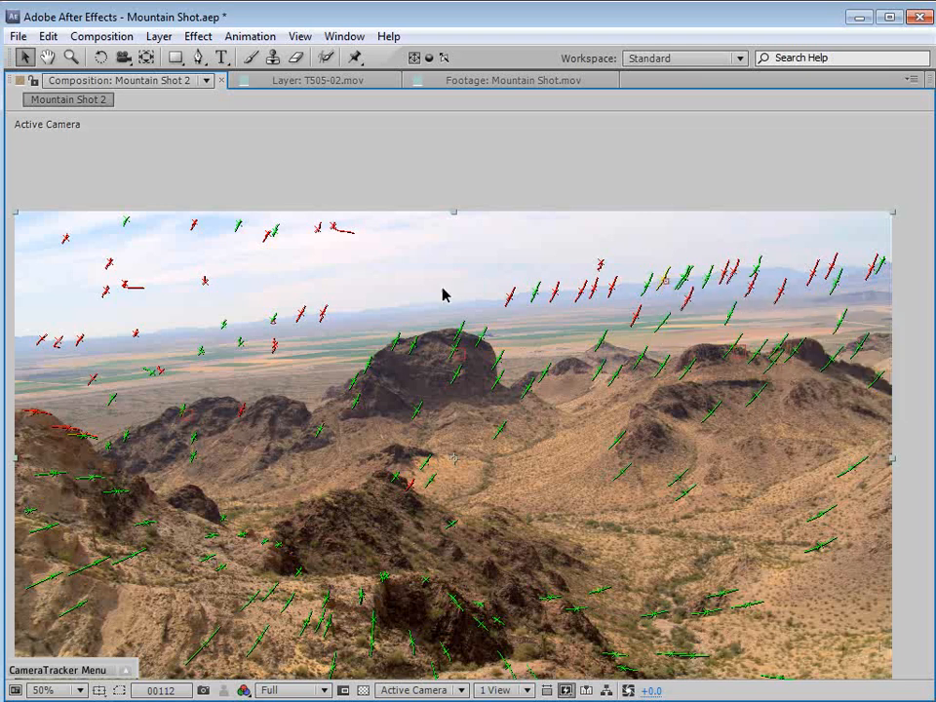
Create a null object at a track point on the sandy valley floor right of the foreground hill.
{"action": "right_click", "coordinate": [683, 495]}
{"action": "mouse_move", "coordinate": [717, 547]}
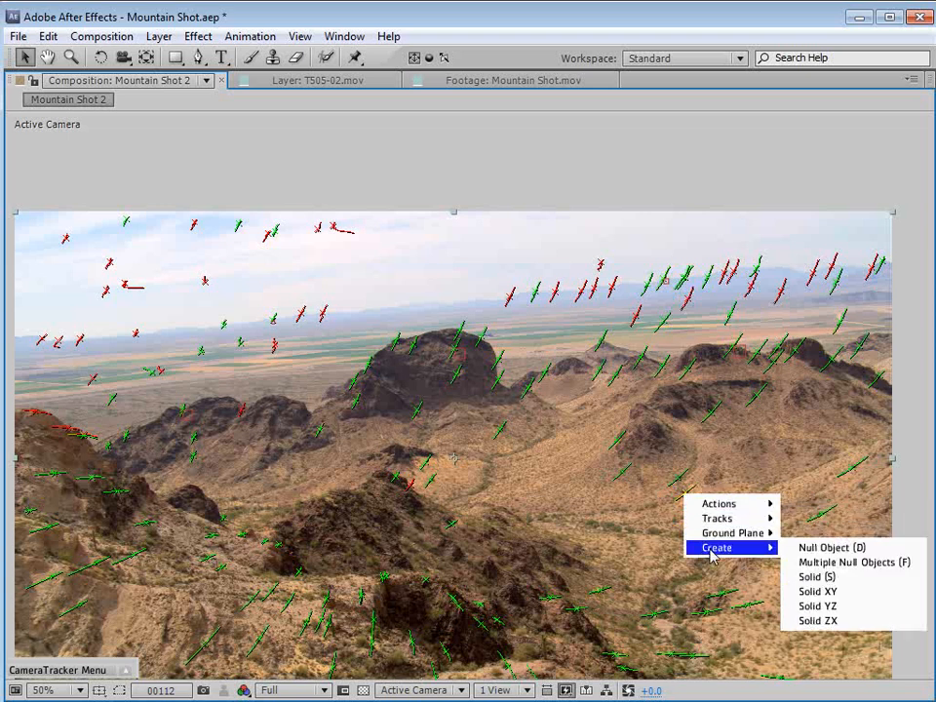
{"action": "left_click", "coordinate": [800, 550]}
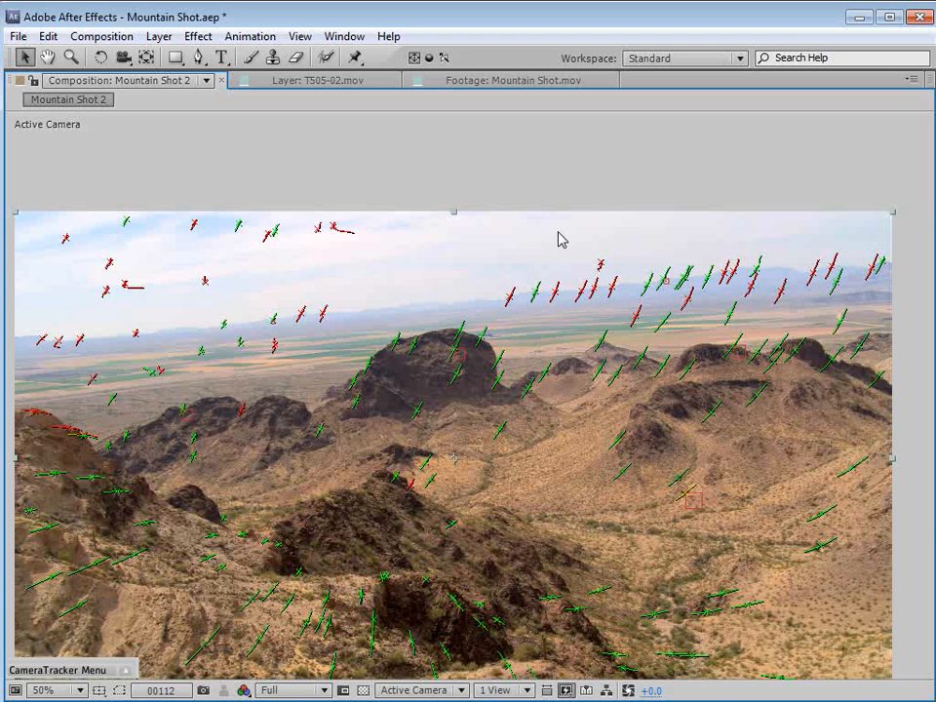
Go to frame 24 and create a null object at a track point on the left canyon slope.
{"action": "scroll", "coordinate": [530, 351], "scroll_direction": "down", "scroll_amount": 2}
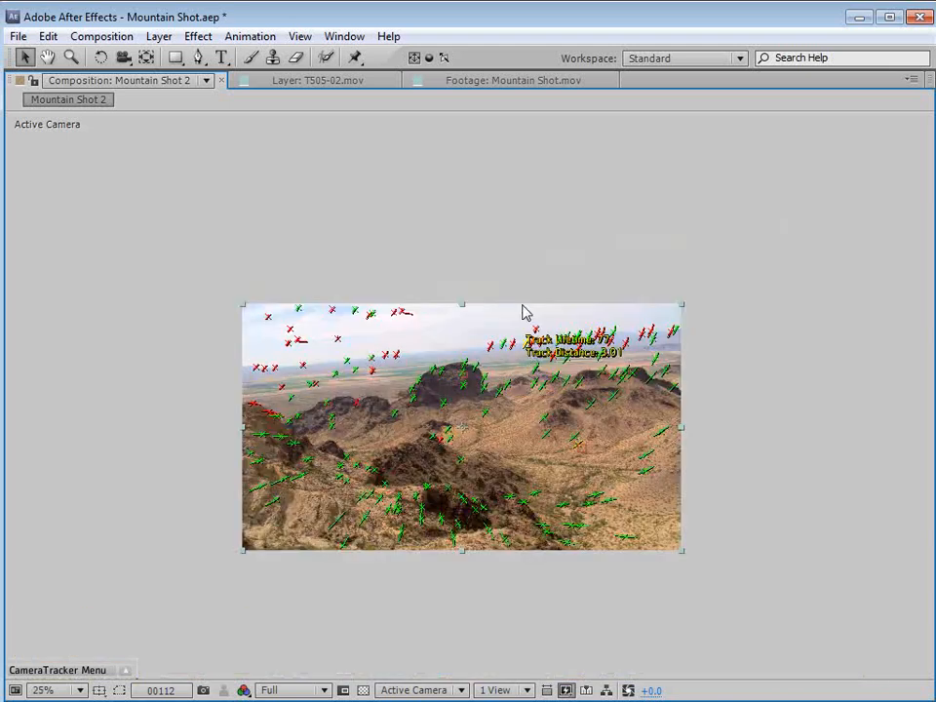
{"action": "key", "text": "grave"}
{"action": "left_click_drag", "start_coordinate": [794, 549], "coordinate": [591, 549]}
{"action": "key", "text": "grave"}
{"action": "scroll", "coordinate": [535, 380], "scroll_direction": "up", "scroll_amount": 2}
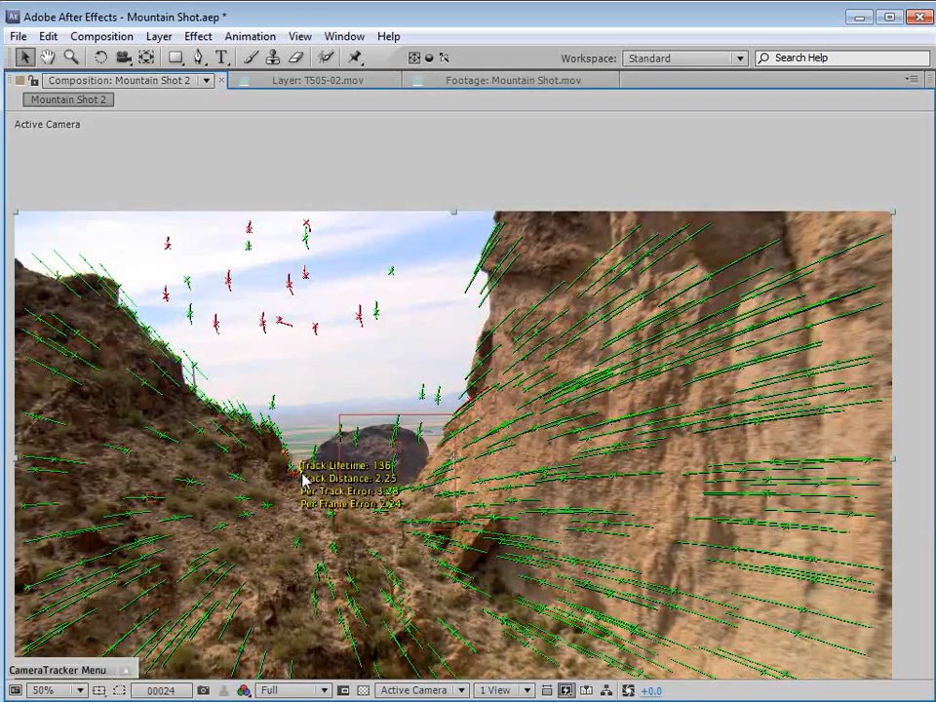
{"action": "mouse_move", "coordinate": [263, 495]}
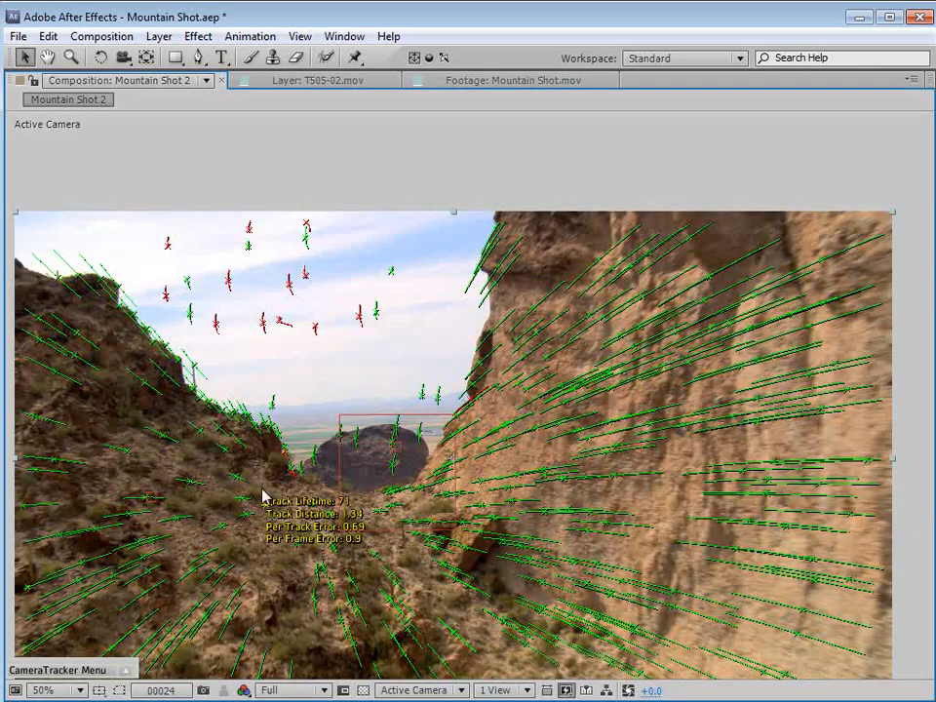
{"action": "right_click", "coordinate": [237, 441]}
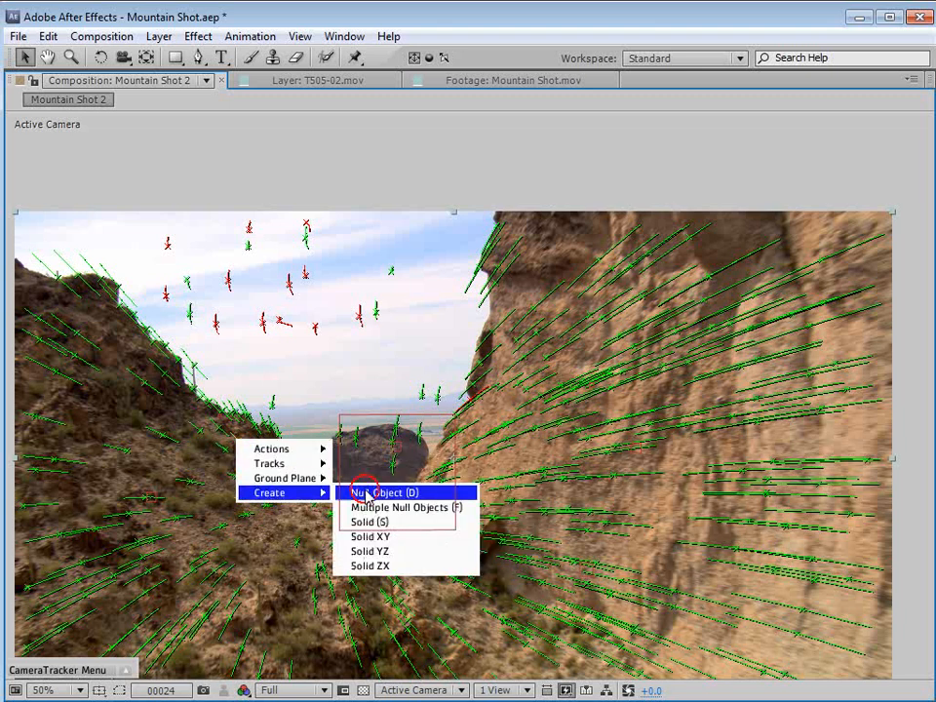
{"action": "left_click", "coordinate": [357, 493]}
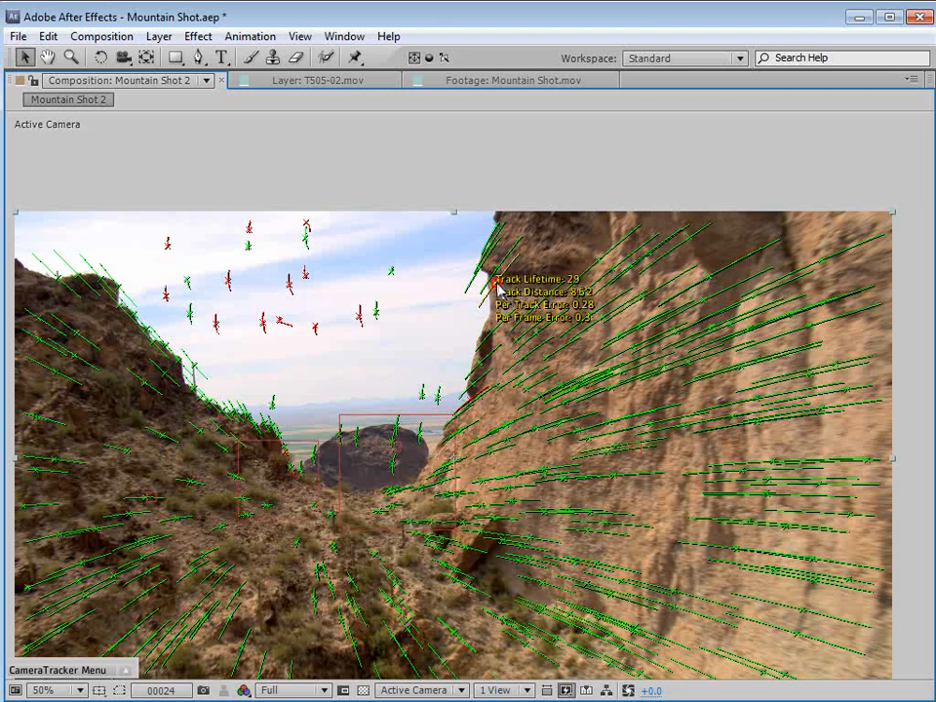
Create null objects at a track point on the right cliff's edge and one on the left ridge's edge.
{"action": "right_click", "coordinate": [497, 286]}
{"action": "mouse_move", "coordinate": [524, 337]}
{"action": "left_click", "coordinate": [629, 338]}
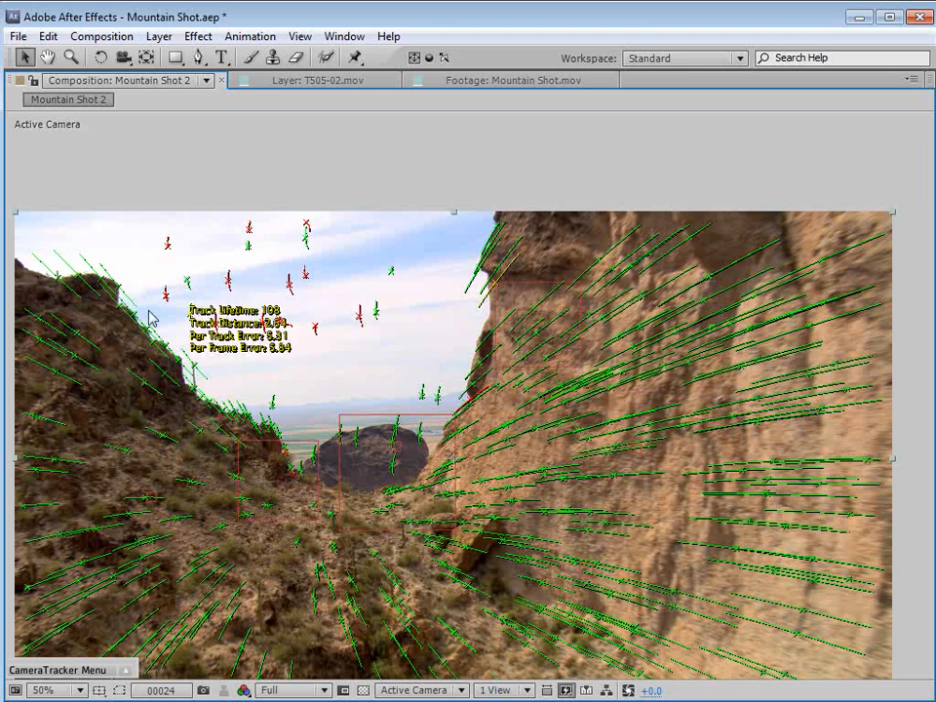
{"action": "right_click", "coordinate": [137, 319]}
{"action": "mouse_move", "coordinate": [163, 368]}
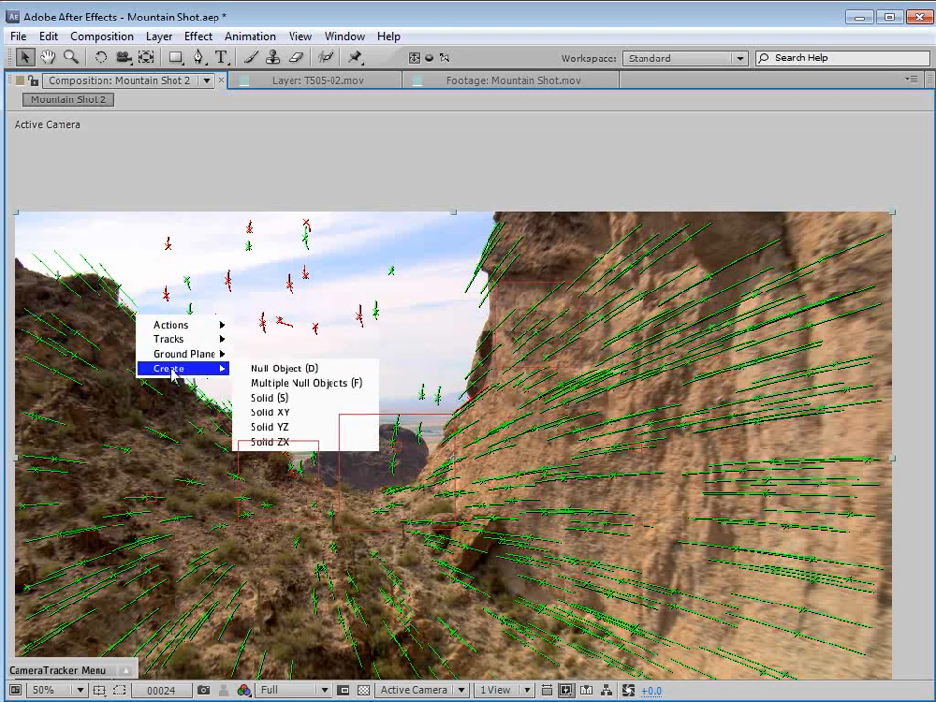
{"action": "left_click", "coordinate": [289, 401]}
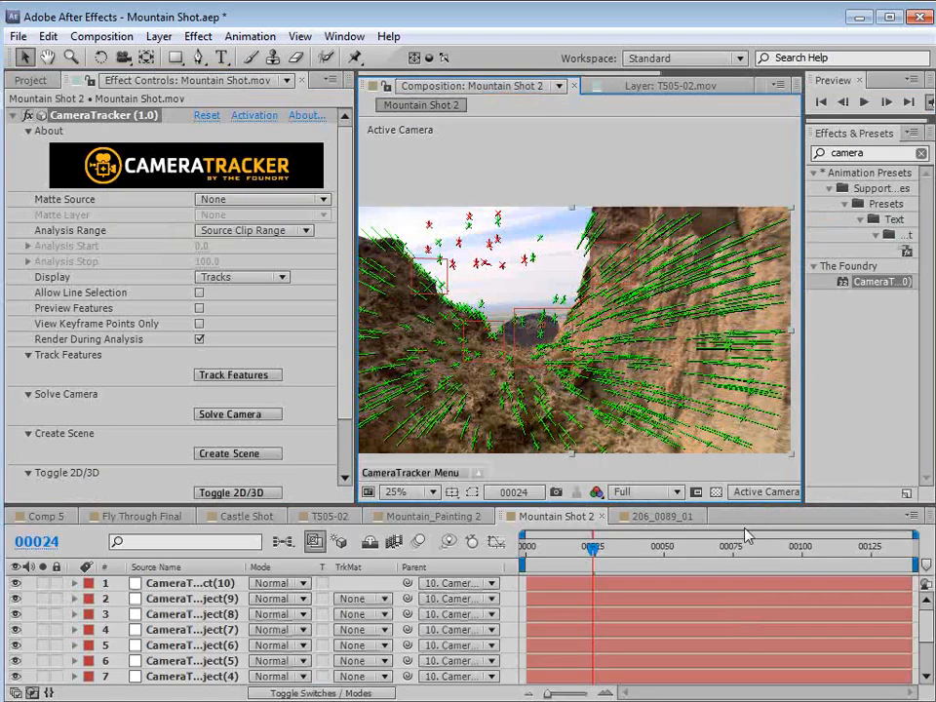
Go to frame 96 and create a null object at a track point on the dark foreground cliff at the left.
{"action": "left_click_drag", "start_coordinate": [591, 566], "coordinate": [792, 568]}
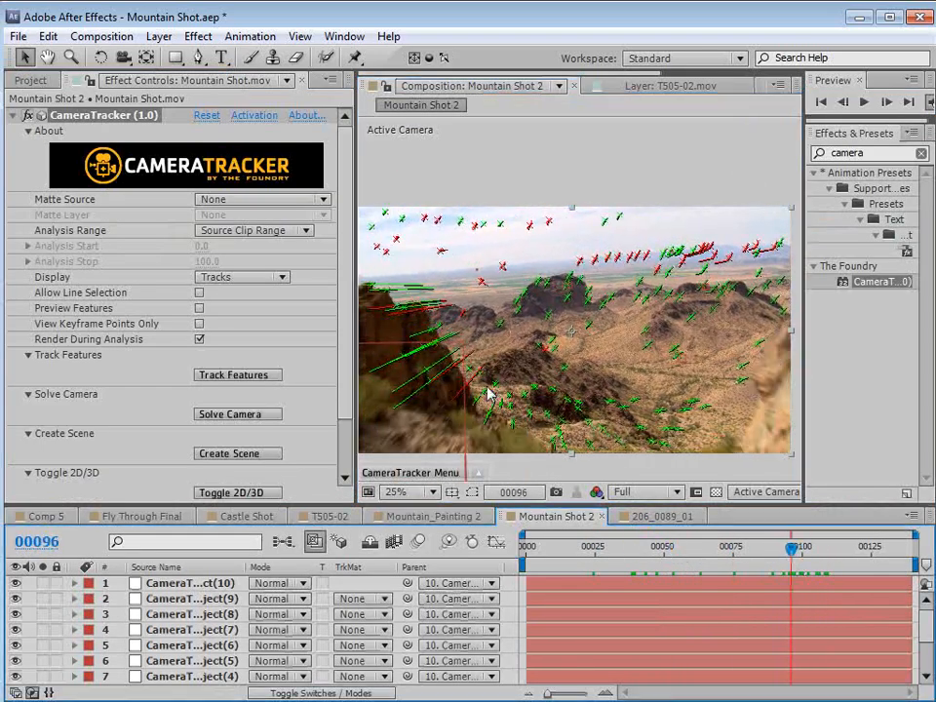
{"action": "right_click", "coordinate": [430, 373]}
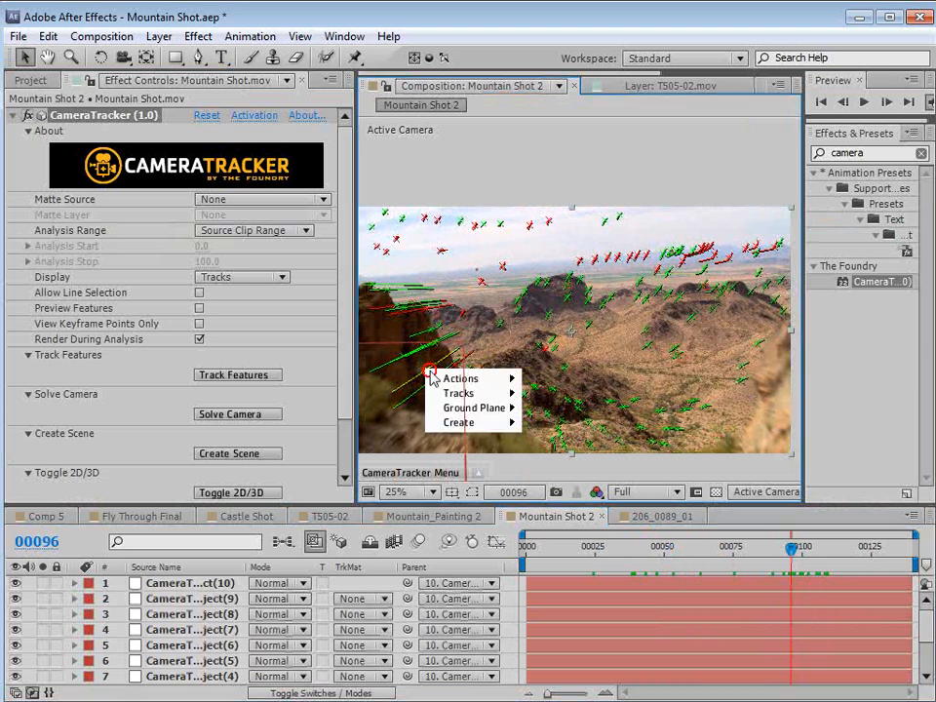
{"action": "left_click", "coordinate": [547, 423]}
Go to frame 107 and collapse the CameraTracker effect's settings.
{"action": "left_click_drag", "start_coordinate": [792, 549], "coordinate": [821, 549]}
{"action": "scroll", "coordinate": [559, 344], "scroll_direction": "down", "scroll_amount": 1}
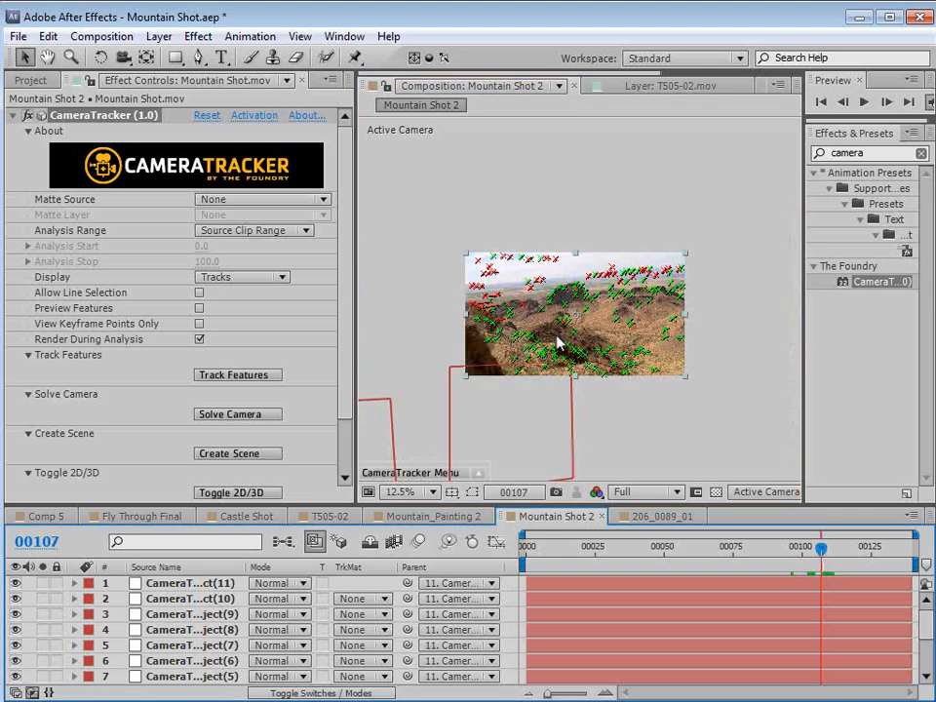
{"action": "left_click", "coordinate": [11, 116]}
{"action": "left_click", "coordinate": [33, 143]}
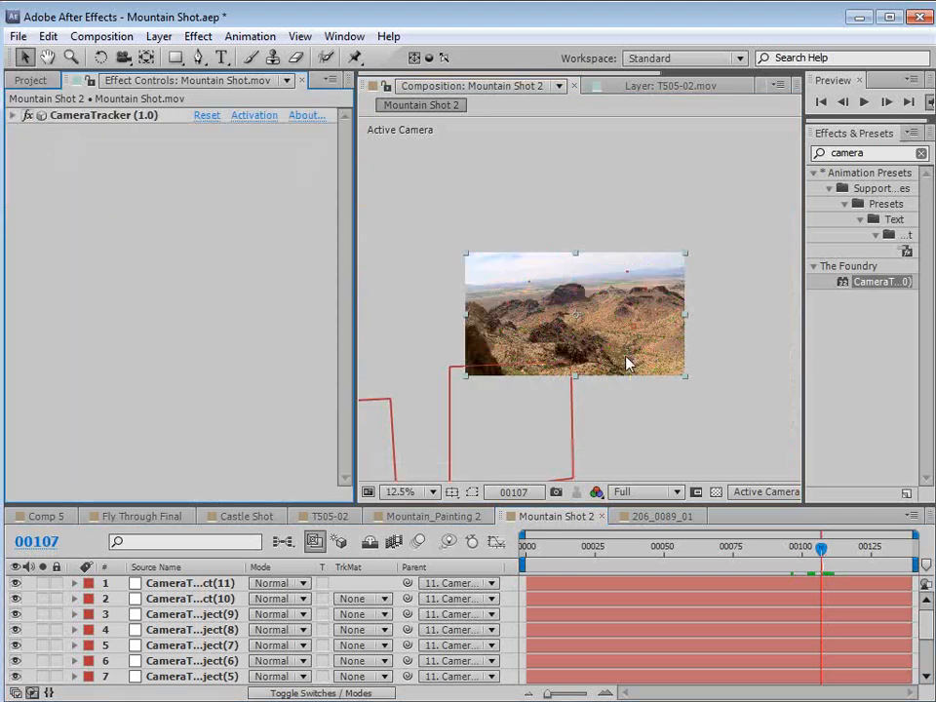
Examine how the null objects sit on the mountains, horizon and canyon walls at frame 107 and while scrubbing back to frame 40.
{"action": "scroll", "coordinate": [596, 376], "scroll_direction": "up", "scroll_amount": 2}
{"action": "key", "text": "grave"}
{"action": "scroll", "coordinate": [564, 478], "scroll_direction": "up", "scroll_amount": 2}
{"action": "left_click_drag", "start_coordinate": [508, 501], "coordinate": [518, 451]}
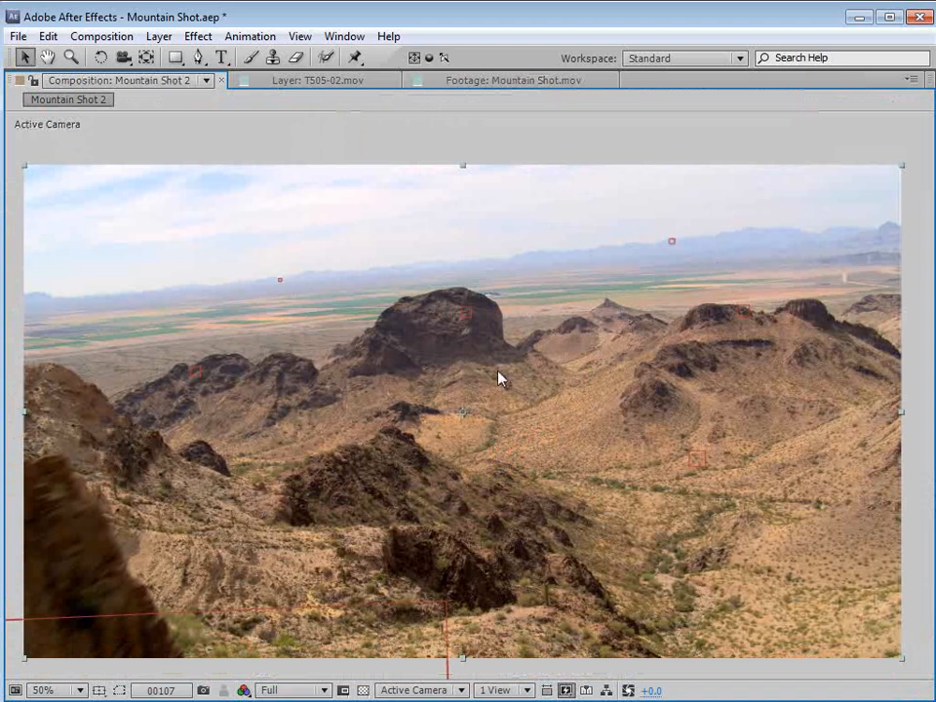
{"action": "scroll", "coordinate": [498, 378], "scroll_direction": "down", "scroll_amount": 2}
{"action": "key", "text": "grave"}
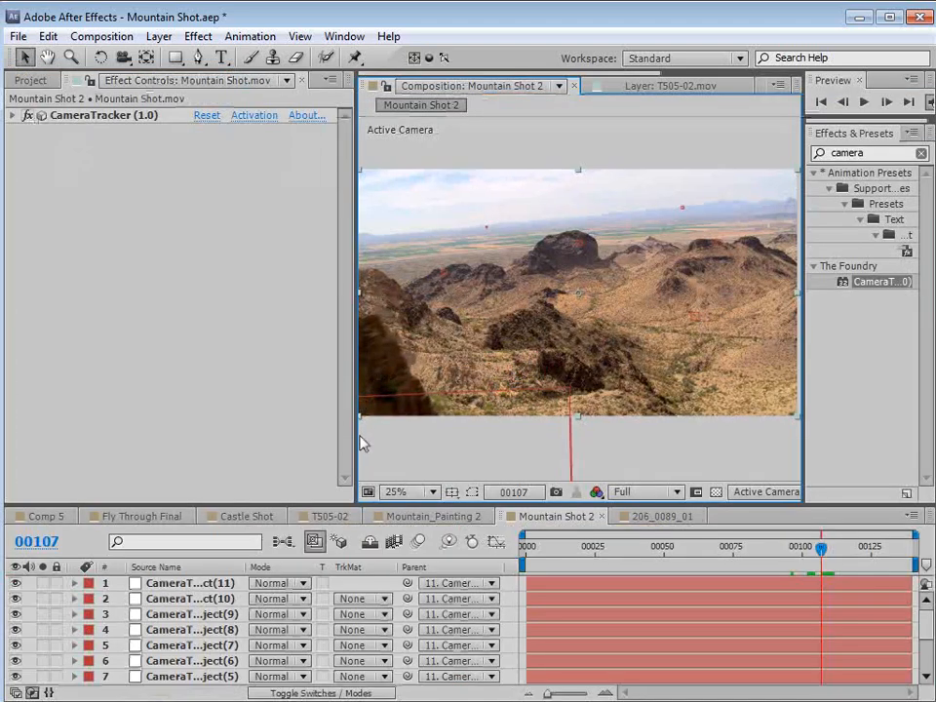
{"action": "left_click_drag", "start_coordinate": [358, 444], "coordinate": [245, 418]}
{"action": "left_click_drag", "start_coordinate": [754, 558], "coordinate": [829, 566]}
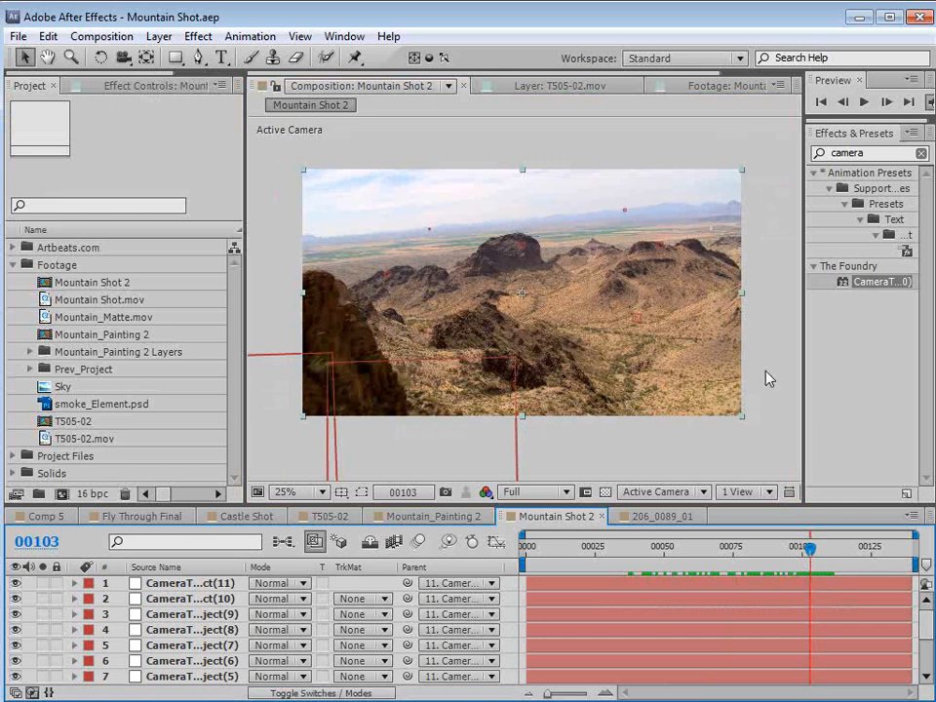
{"action": "left_click_drag", "start_coordinate": [809, 558], "coordinate": [624, 544]}
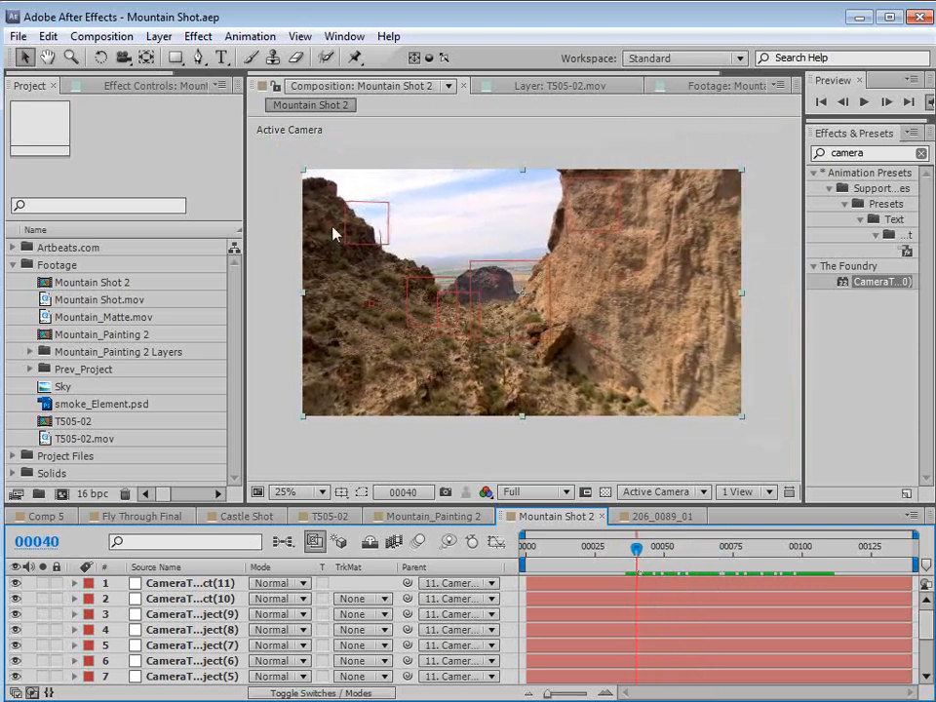
Rename the current composition as Mountain Composite in its composition settings.
{"action": "left_click", "coordinate": [102, 37]}
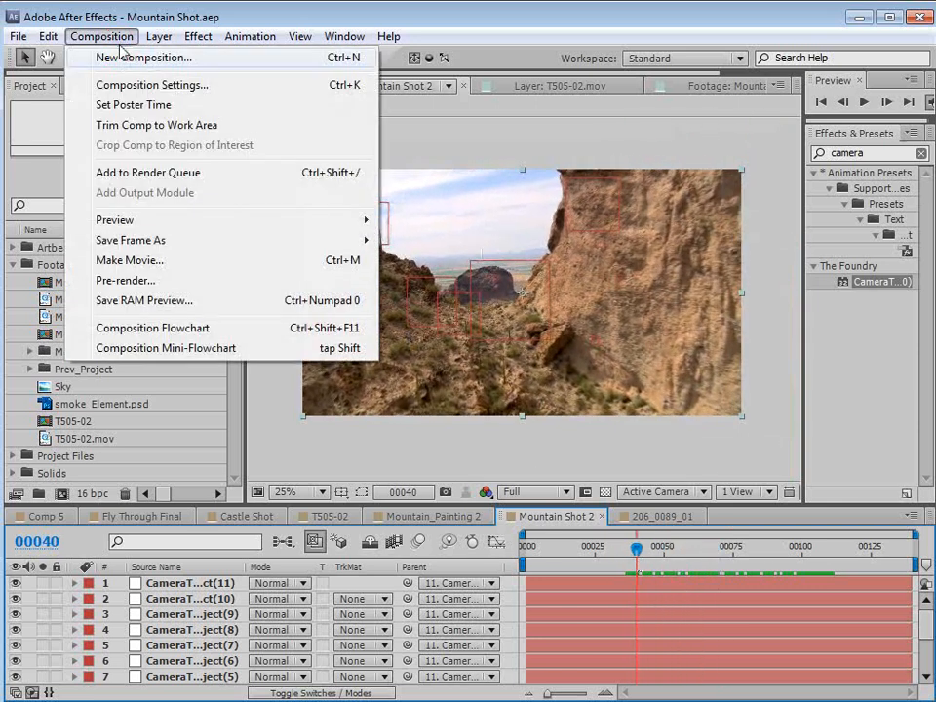
{"action": "left_click", "coordinate": [200, 89]}
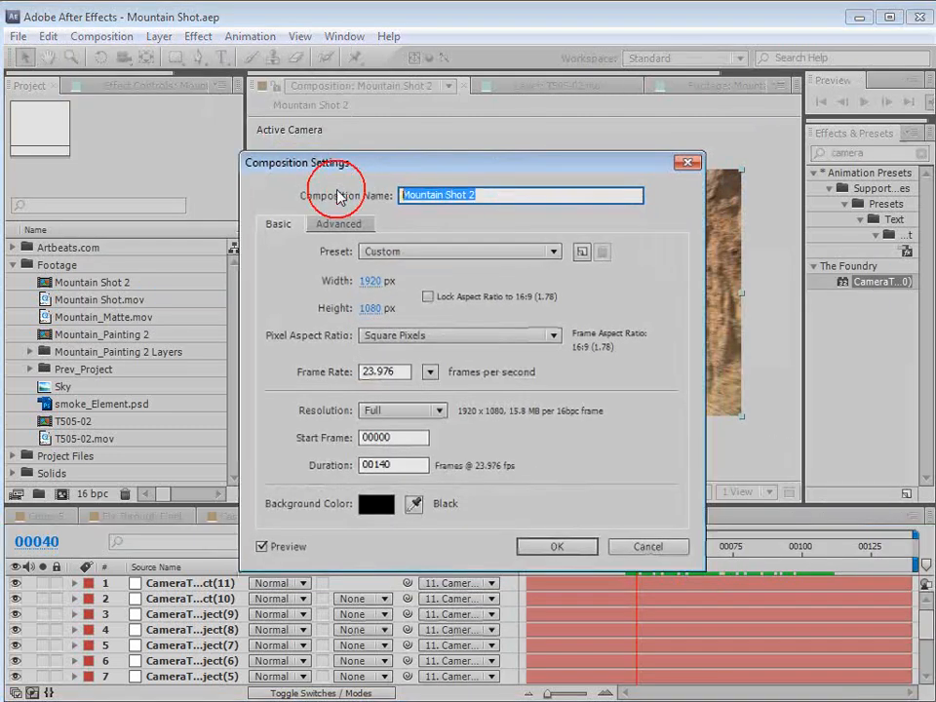
{"action": "type", "text": "Moun"}
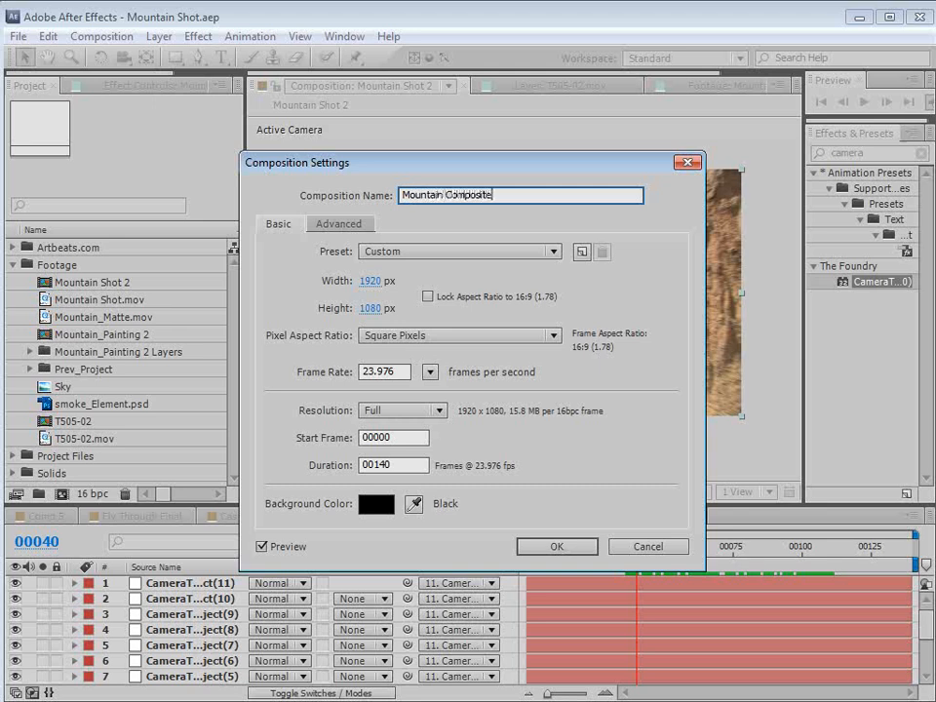
{"action": "left_click", "coordinate": [556, 546]}
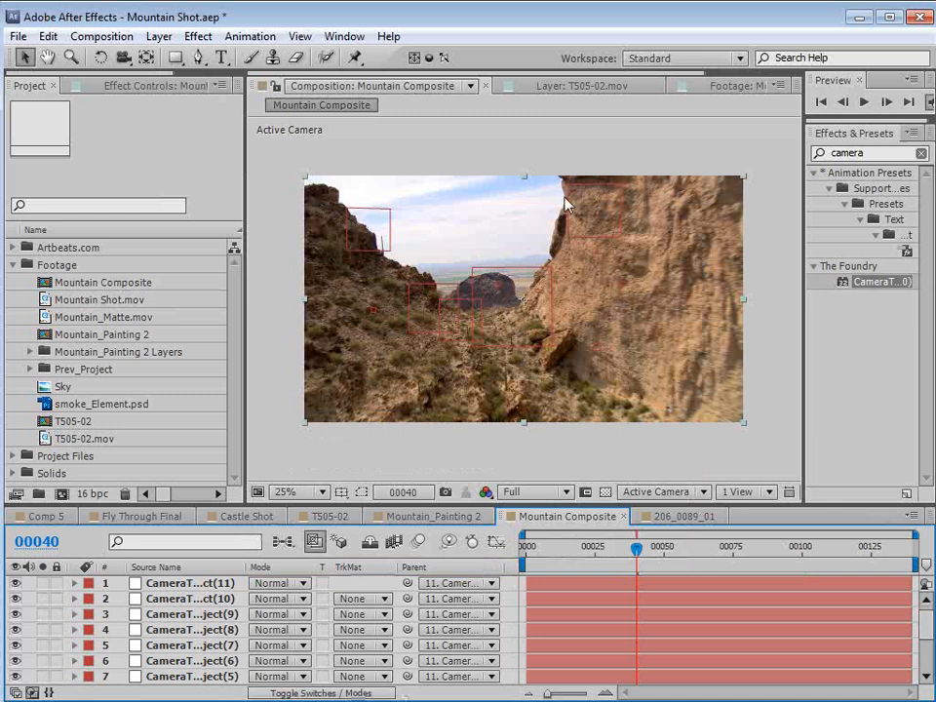
Go to frame 45 and duplicate the Mountain Composite composition in the project.
{"action": "key", "text": "period"}
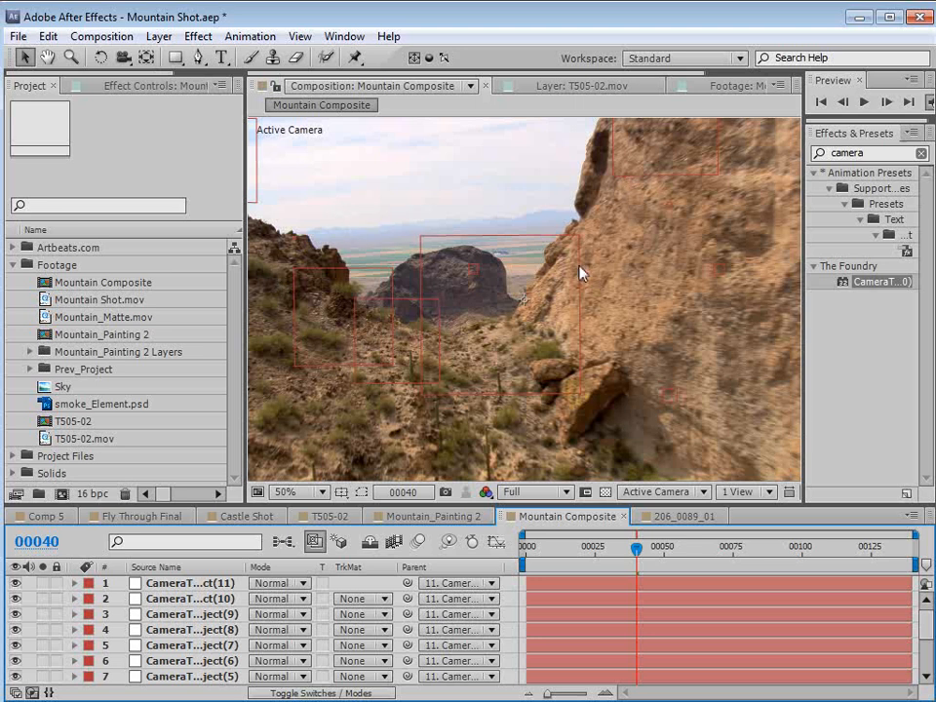
{"action": "mouse_move", "coordinate": [641, 547]}
{"action": "left_mouse_down"}
{"action": "mouse_move", "coordinate": [704, 556]}
{"action": "mouse_move", "coordinate": [651, 558]}
{"action": "left_mouse_up"}
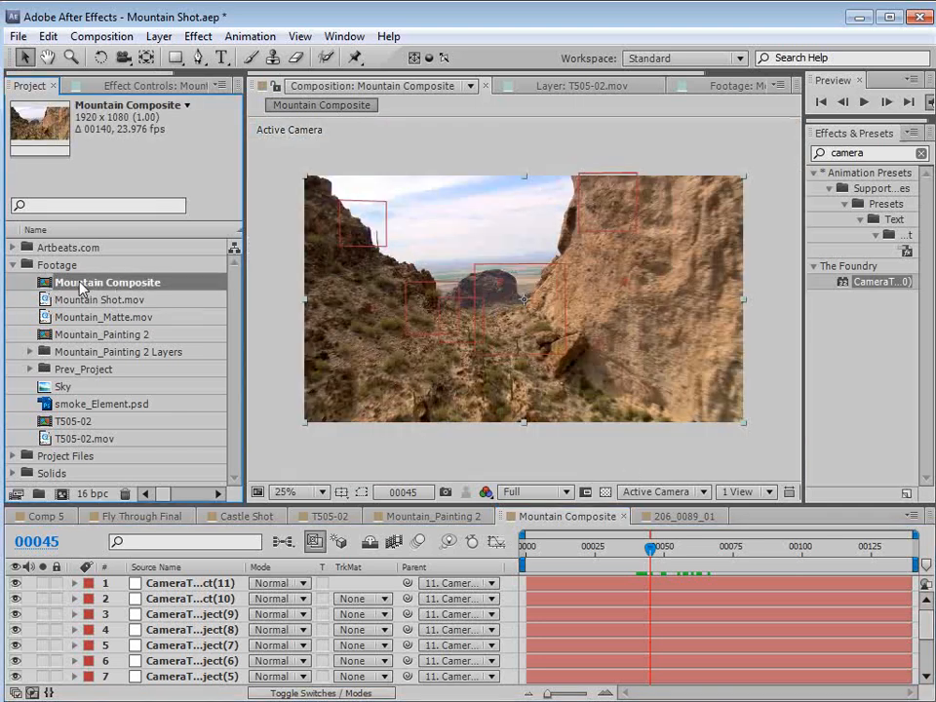
{"action": "left_click", "coordinate": [48, 36]}
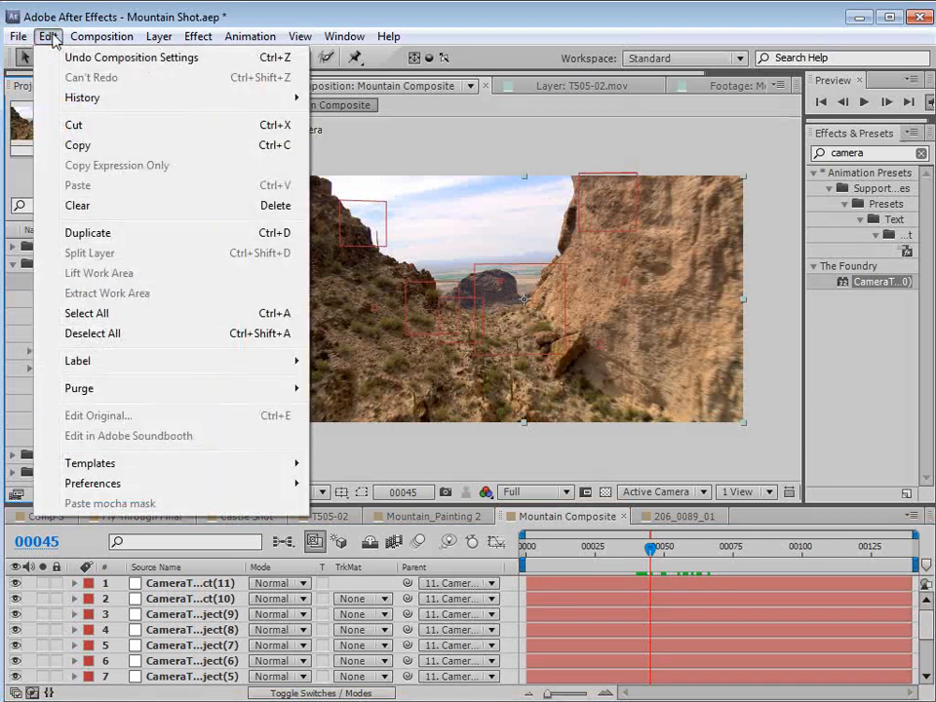
{"action": "left_click", "coordinate": [88, 233]}
{"action": "left_click", "coordinate": [233, 322]}
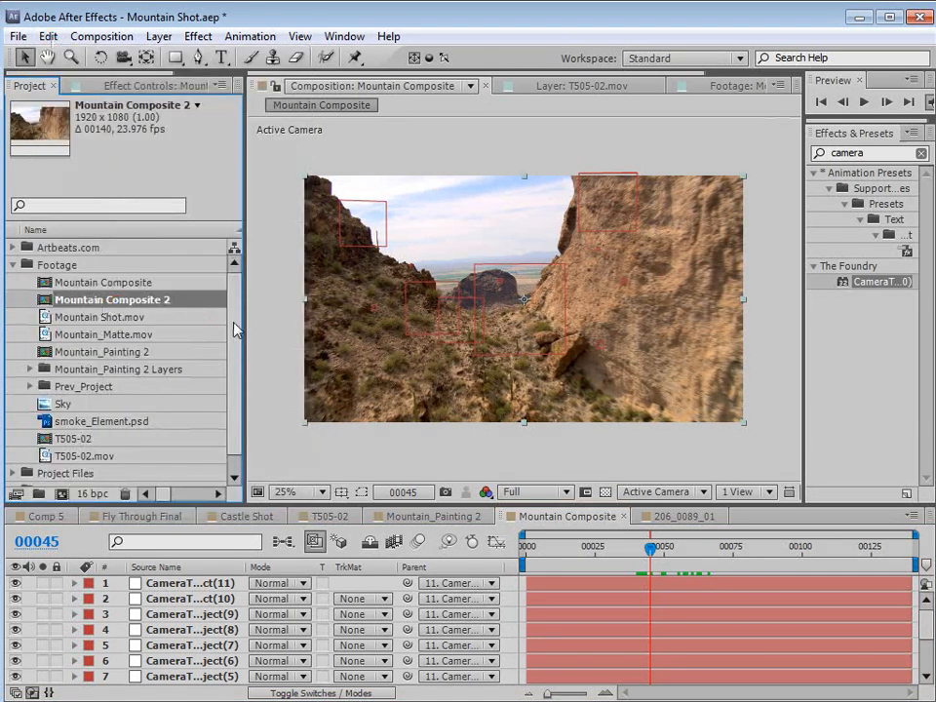
Rename the duplicated composition as Mountain Roto and open it.
{"action": "key", "text": "Return"}
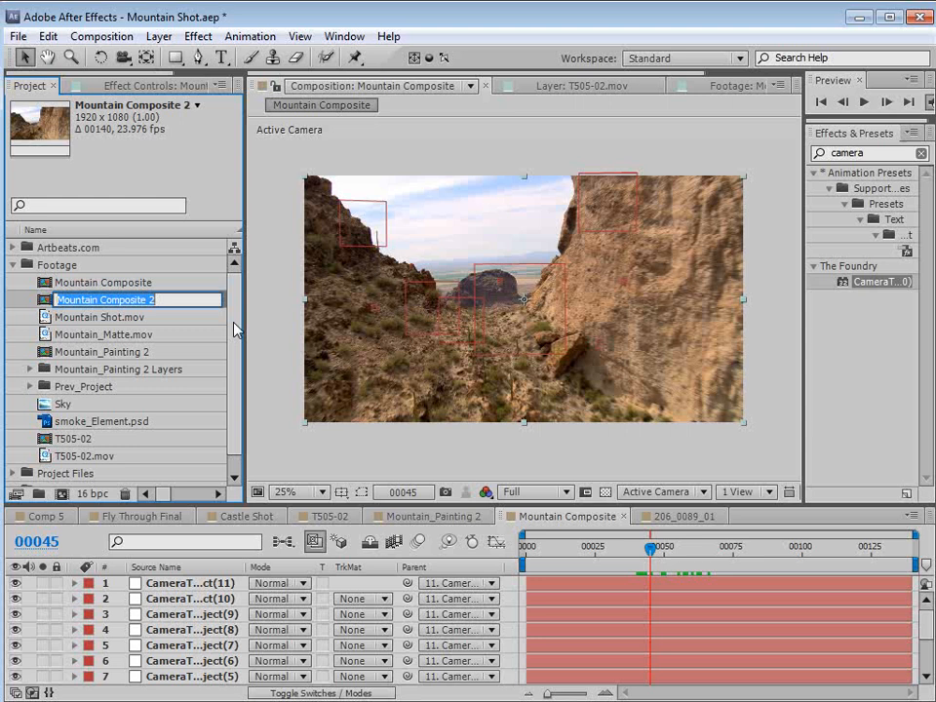
{"action": "type", "text": "Mount"}
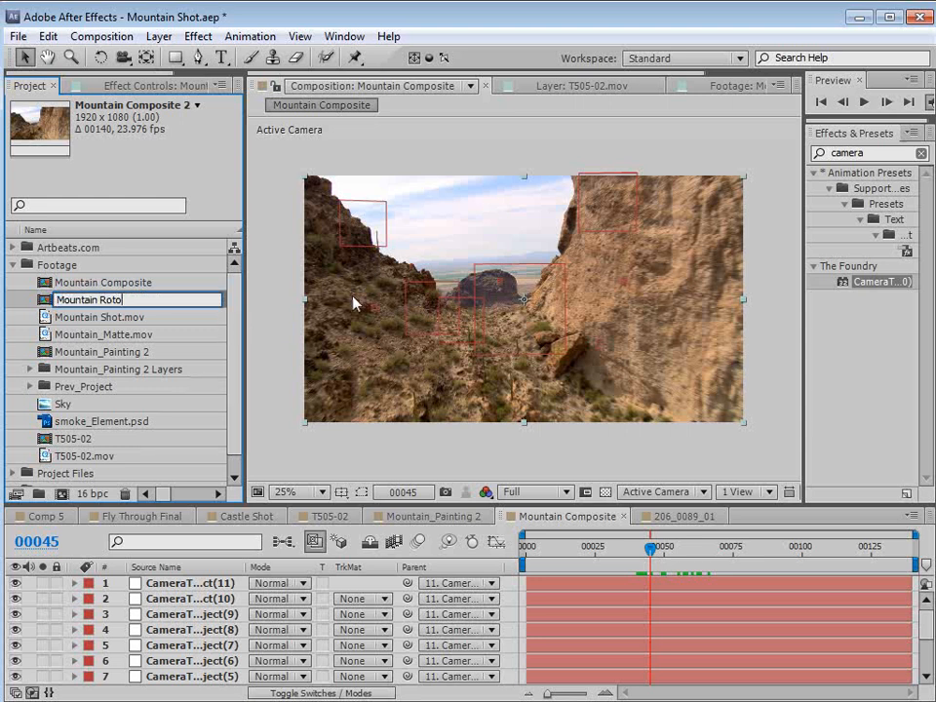
{"action": "key", "text": "Return"}
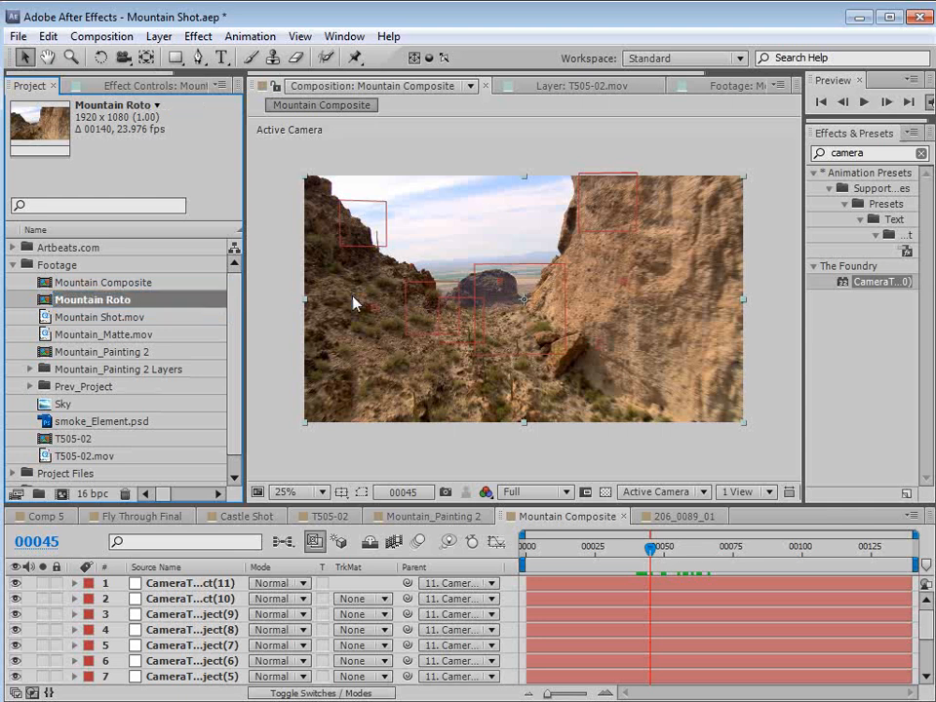
{"action": "double_click", "coordinate": [43, 302]}
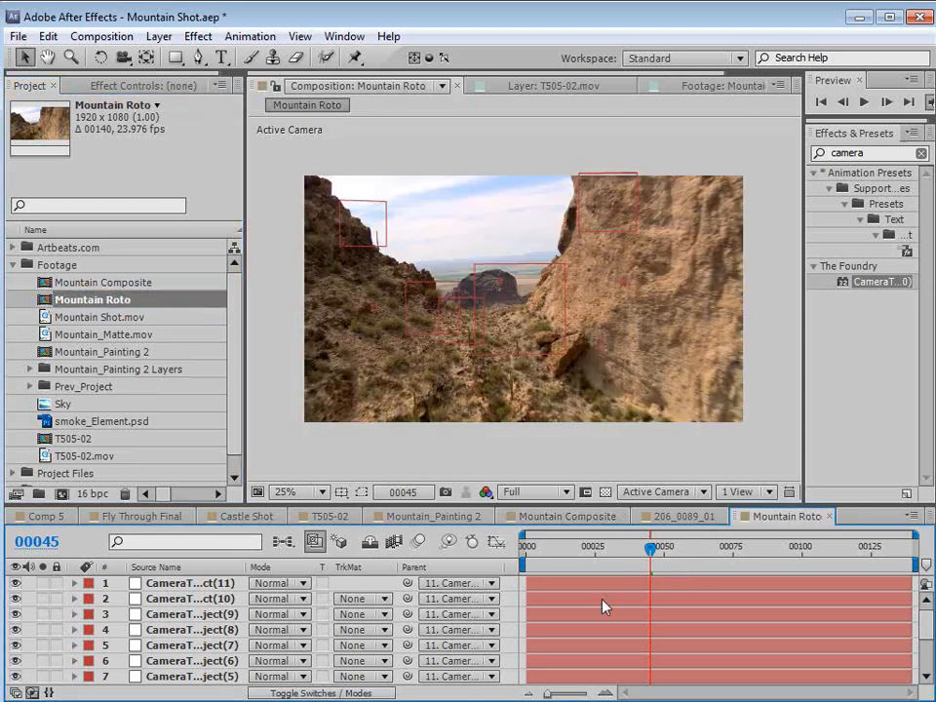
Examine the left slope, right cliff and central butte outlines up close in the Mountain Roto composition.
{"action": "left_click_drag", "start_coordinate": [551, 505], "coordinate": [551, 500]}
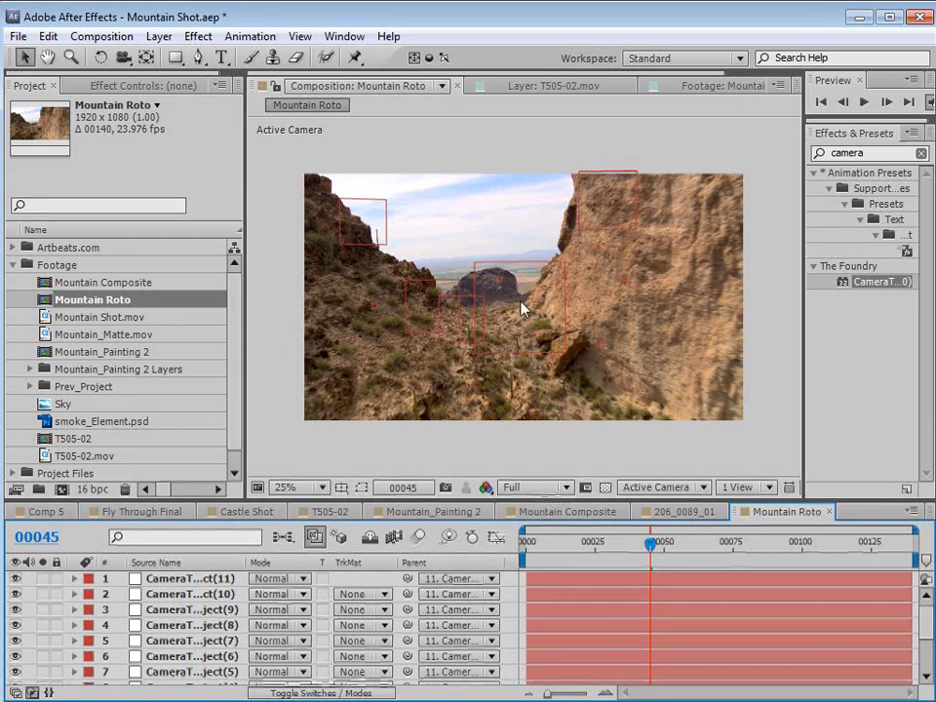
{"action": "scroll", "coordinate": [527, 307], "scroll_direction": "up", "scroll_amount": 1}
{"action": "key", "text": "grave"}
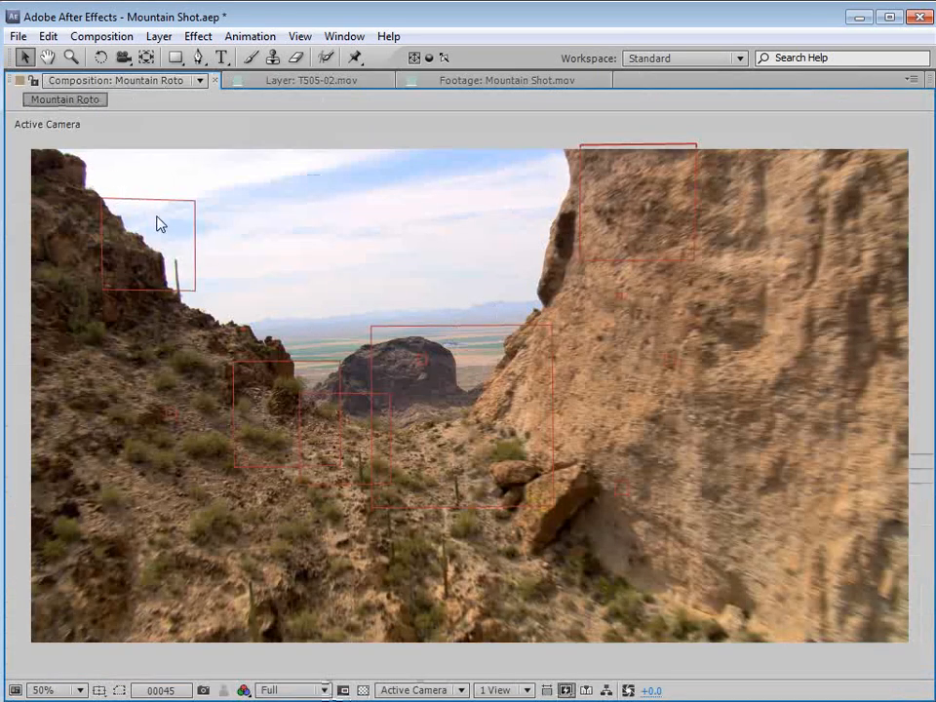
{"action": "key", "text": "h"}
{"action": "left_click_drag", "start_coordinate": [306, 431], "coordinate": [348, 372]}
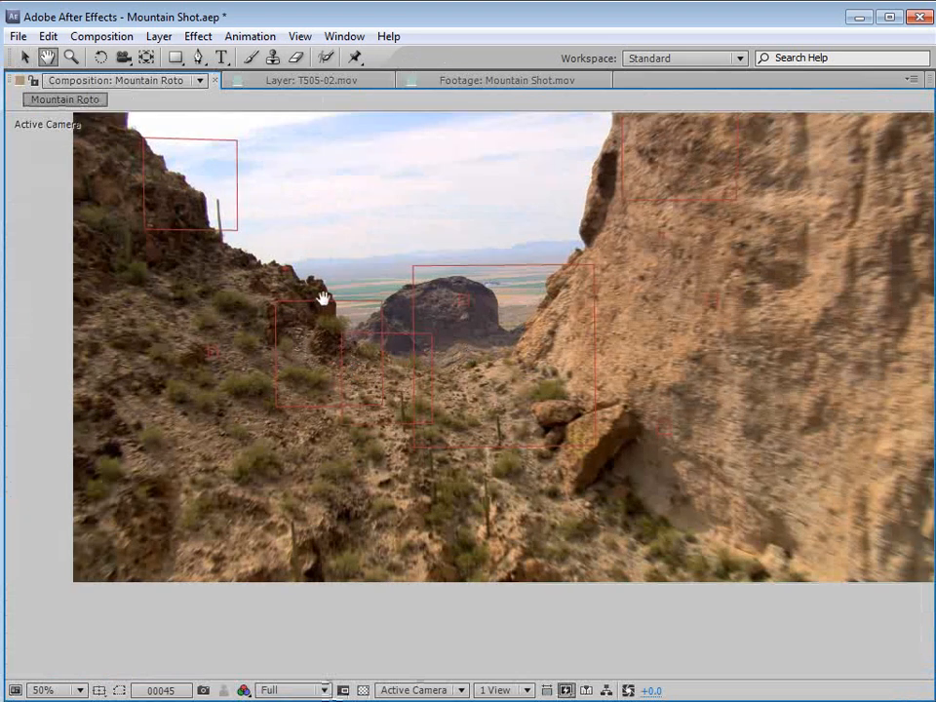
{"action": "key", "text": "v"}
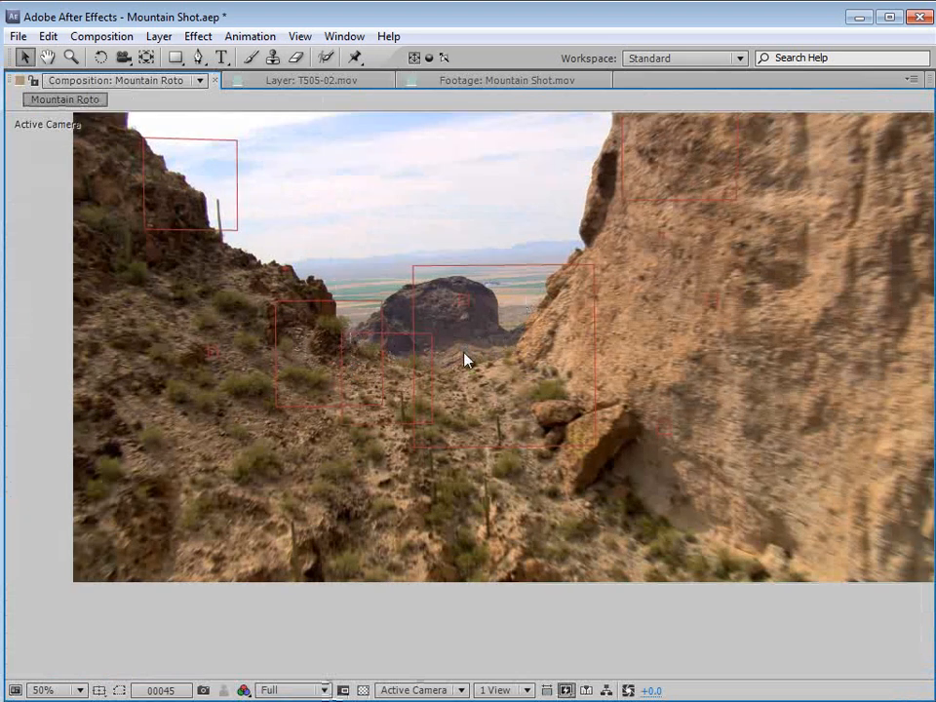
{"action": "scroll", "coordinate": [433, 324], "scroll_direction": "up", "scroll_amount": 2}
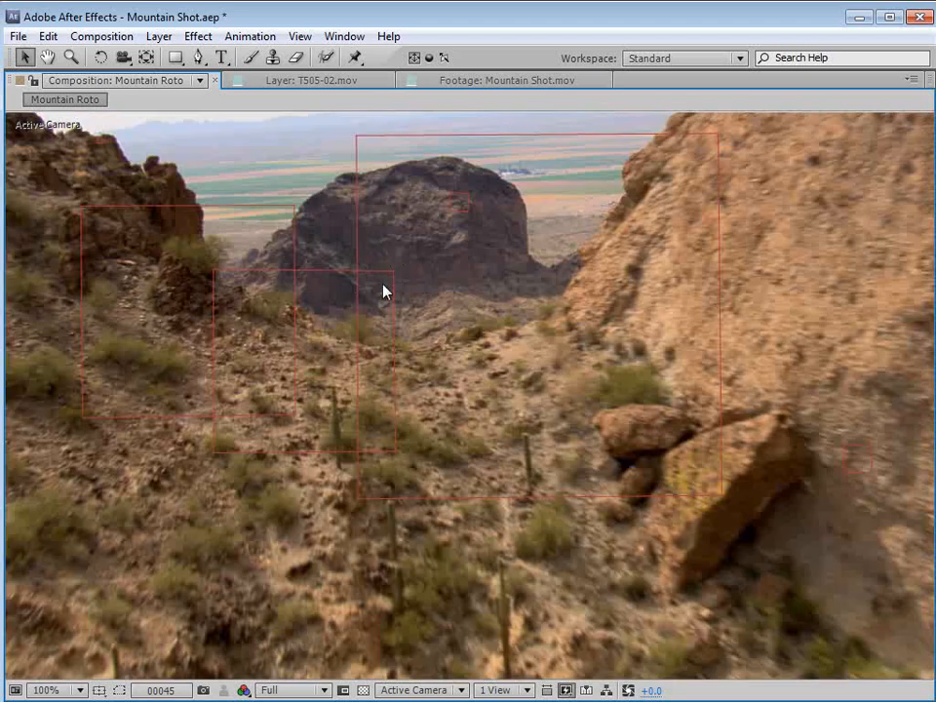
{"action": "scroll", "coordinate": [460, 246], "scroll_direction": "down", "scroll_amount": 2}
{"action": "key", "text": "space"}
{"action": "left_click_drag", "start_coordinate": [509, 298], "coordinate": [485, 295]}
{"action": "key", "text": "grave"}
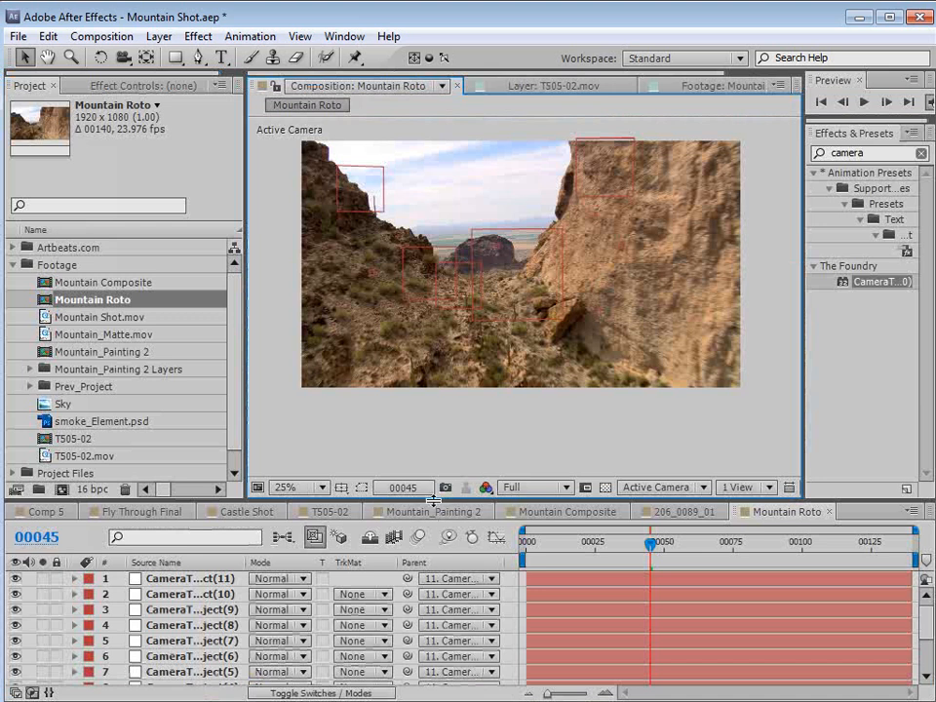
Enlarge the timeline area and add a black solid 2500 px wide and 2500 px high to the Mountain Roto composition.
{"action": "left_click_drag", "start_coordinate": [435, 500], "coordinate": [417, 426]}
{"action": "left_click", "coordinate": [160, 36]}
{"action": "mouse_move", "coordinate": [255, 61]}
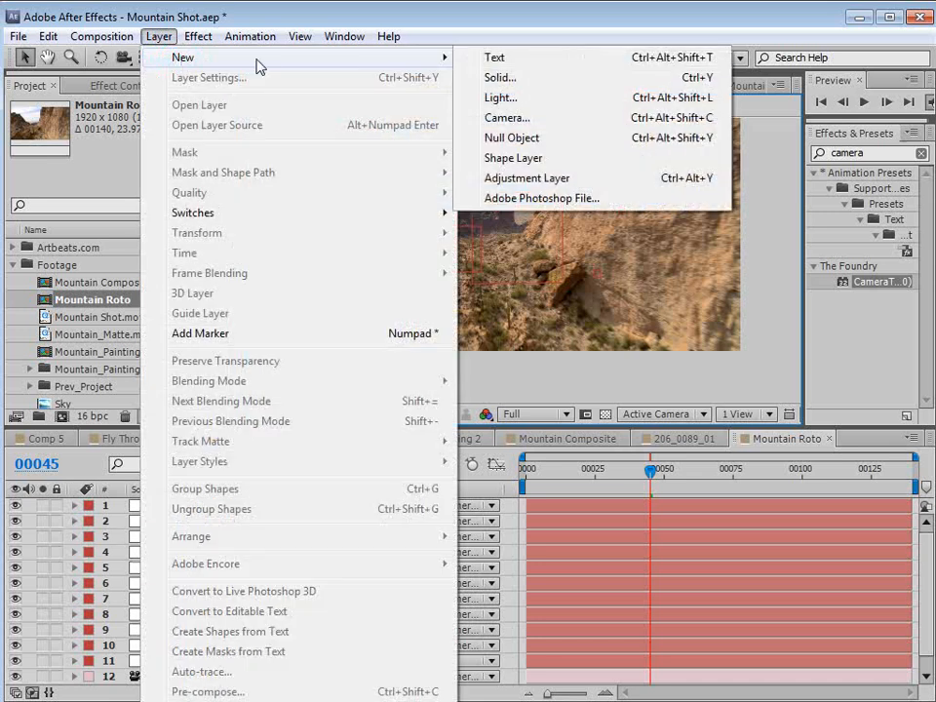
{"action": "left_click", "coordinate": [498, 77]}
{"action": "left_click_drag", "start_coordinate": [640, 641], "coordinate": [366, 161]}
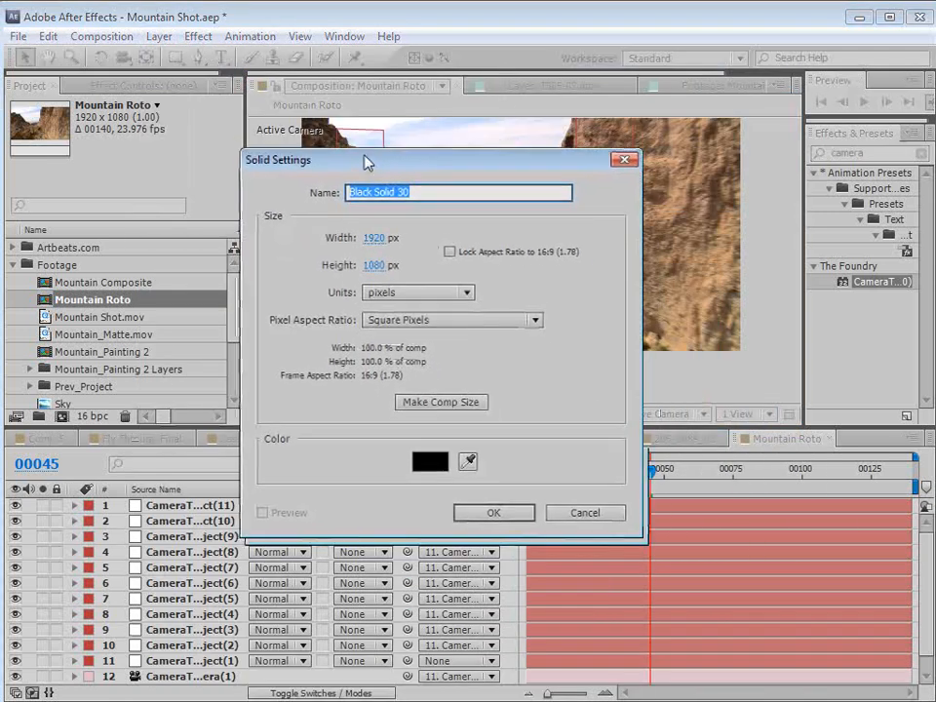
{"action": "key", "text": "Tab"}
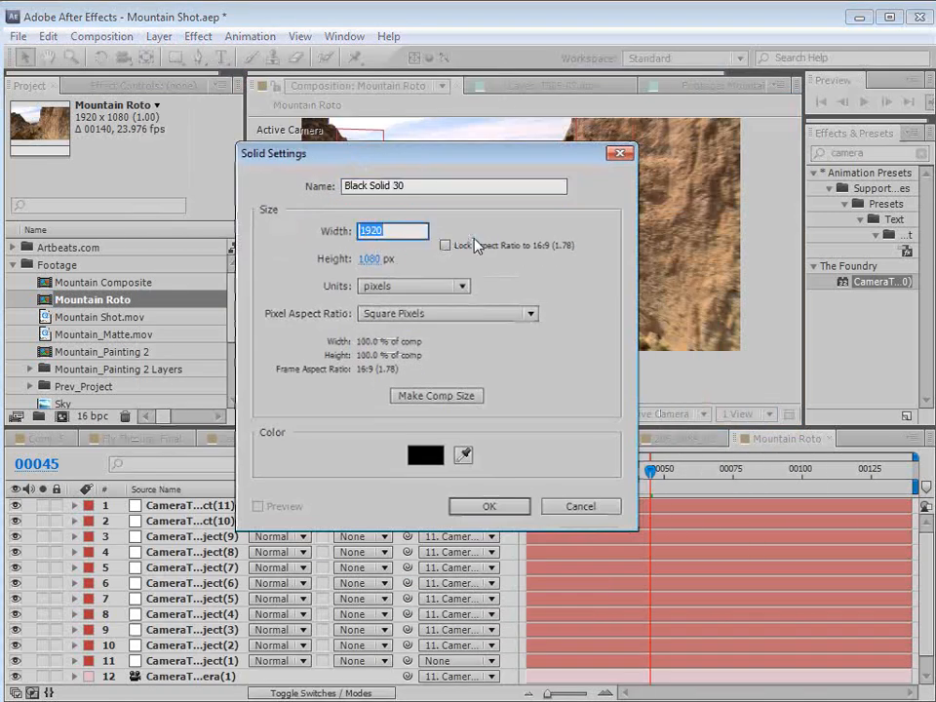
{"action": "type", "text": "2500"}
{"action": "key", "text": "Tab"}
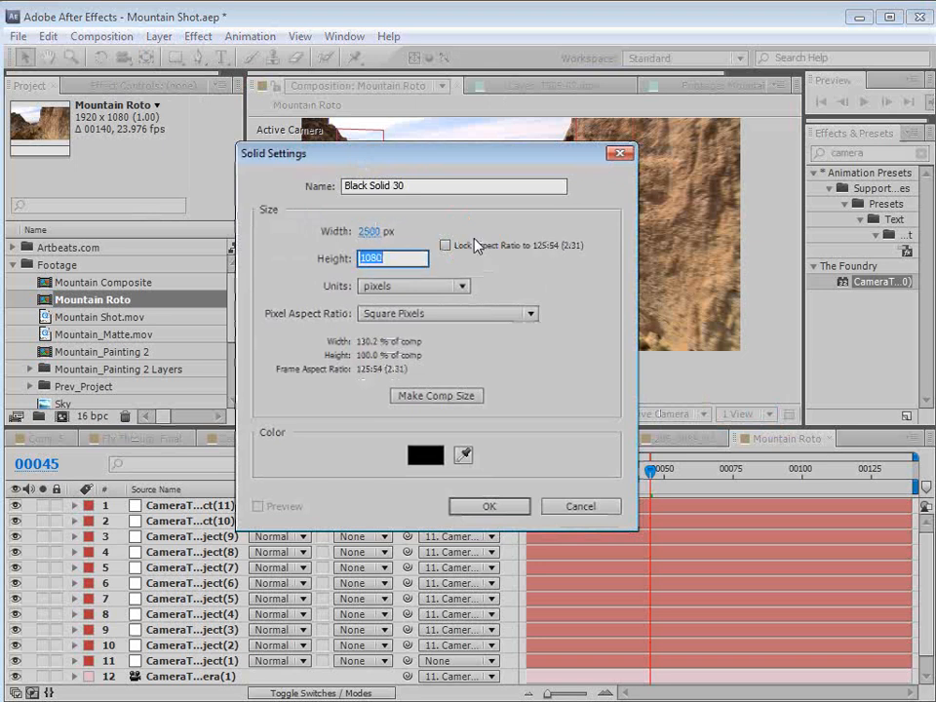
{"action": "type", "text": "2500"}
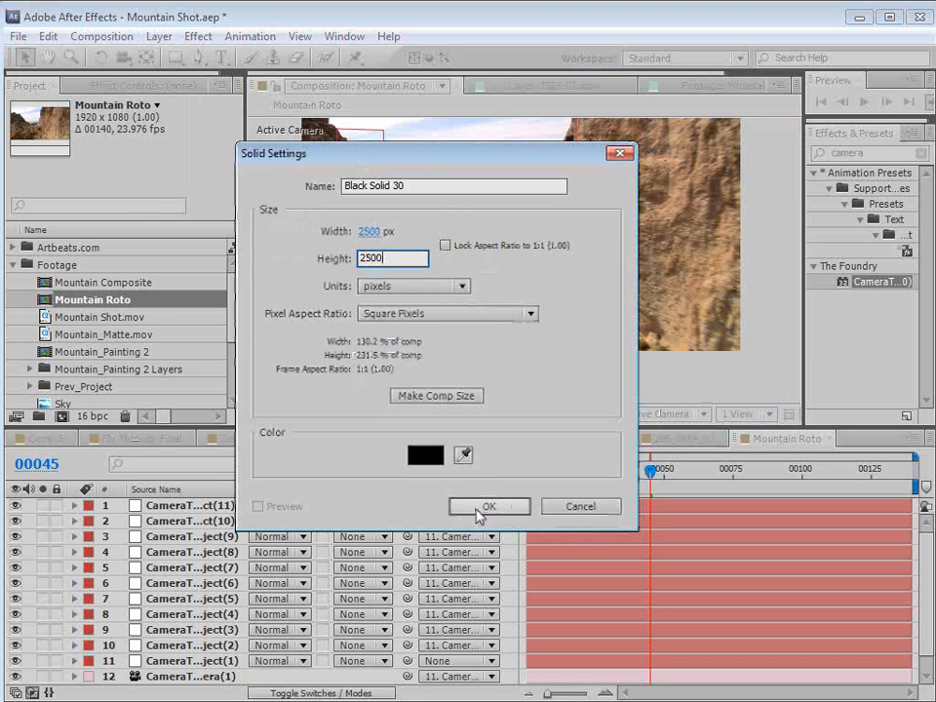
{"action": "key", "text": "Return"}
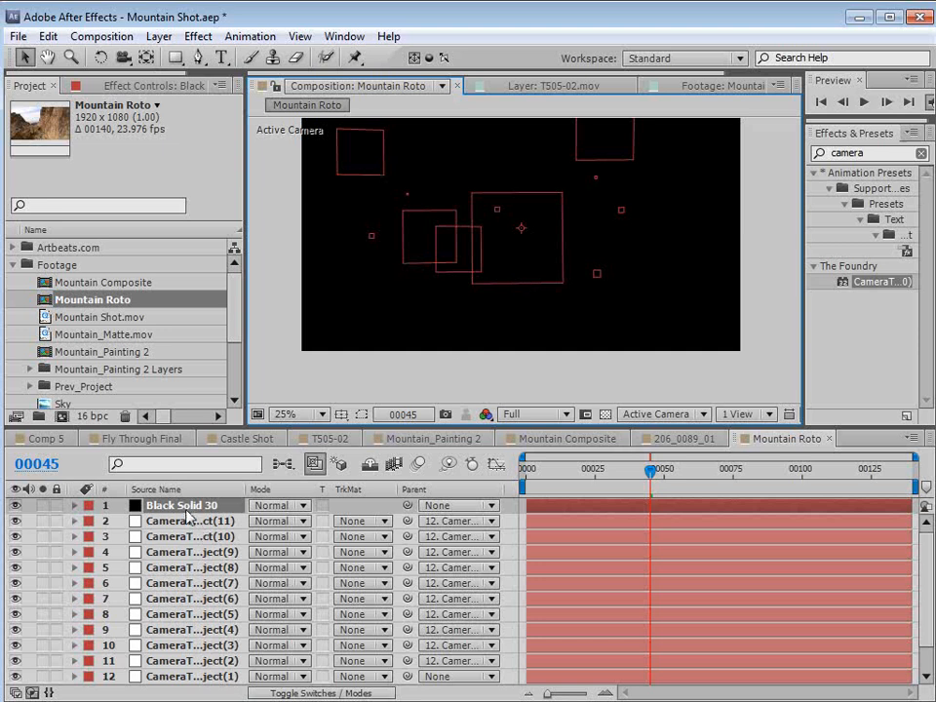
Turn Black Solid 30 into a 3D layer and hide it.
{"action": "key", "text": "F4"}
{"action": "left_click", "coordinate": [351, 506]}
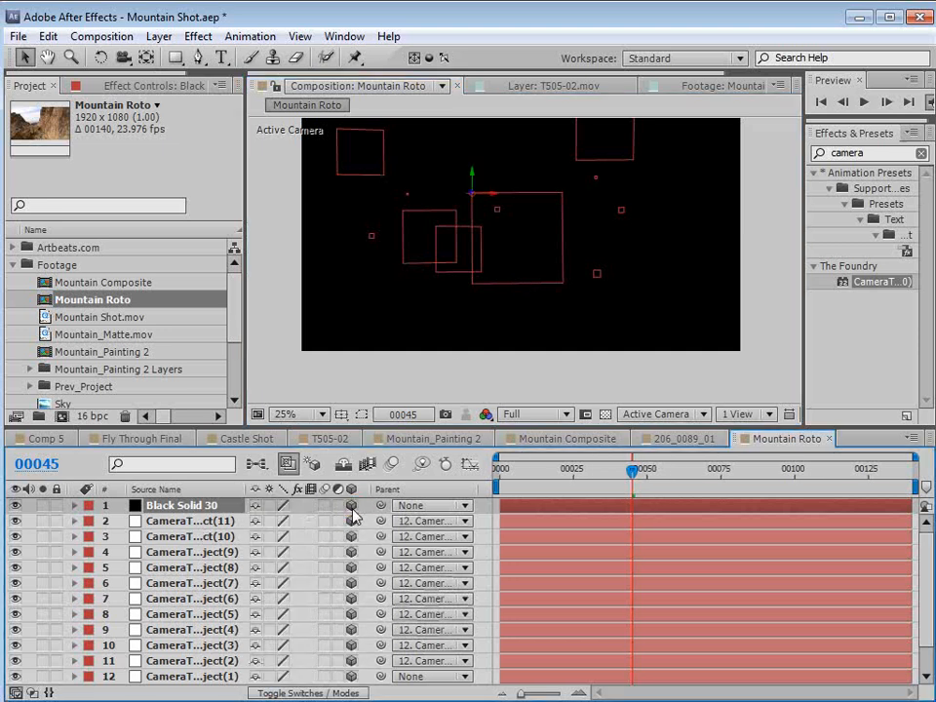
{"action": "left_click", "coordinate": [15, 506]}
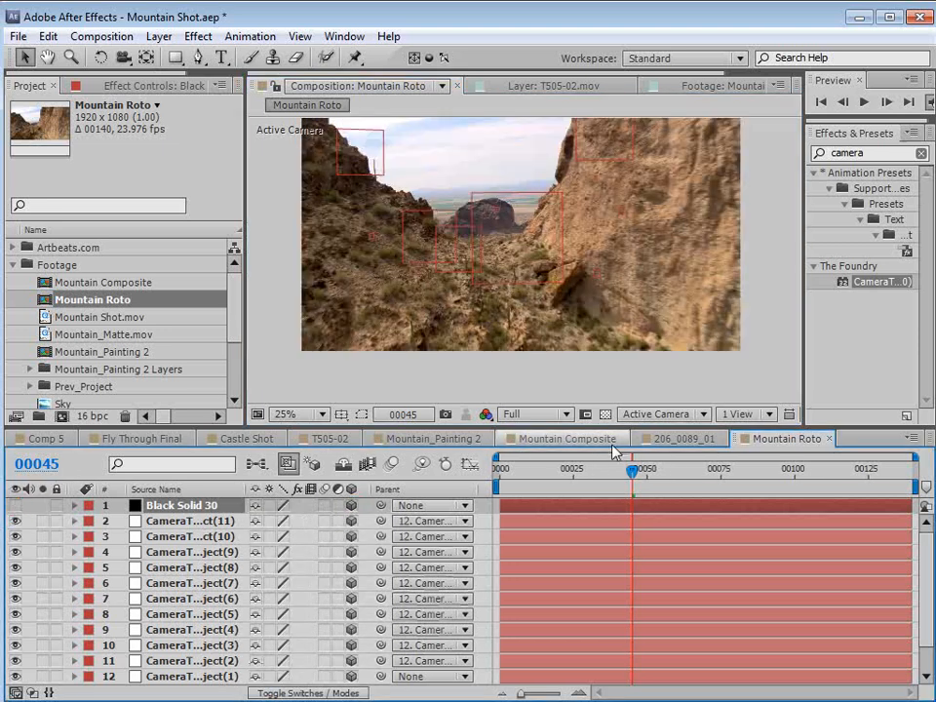
Scrub the shot to frame 71, select tracker null (11) near the left slope's edge and enlarge the timeline.
{"action": "left_click_drag", "start_coordinate": [630, 471], "coordinate": [733, 492]}
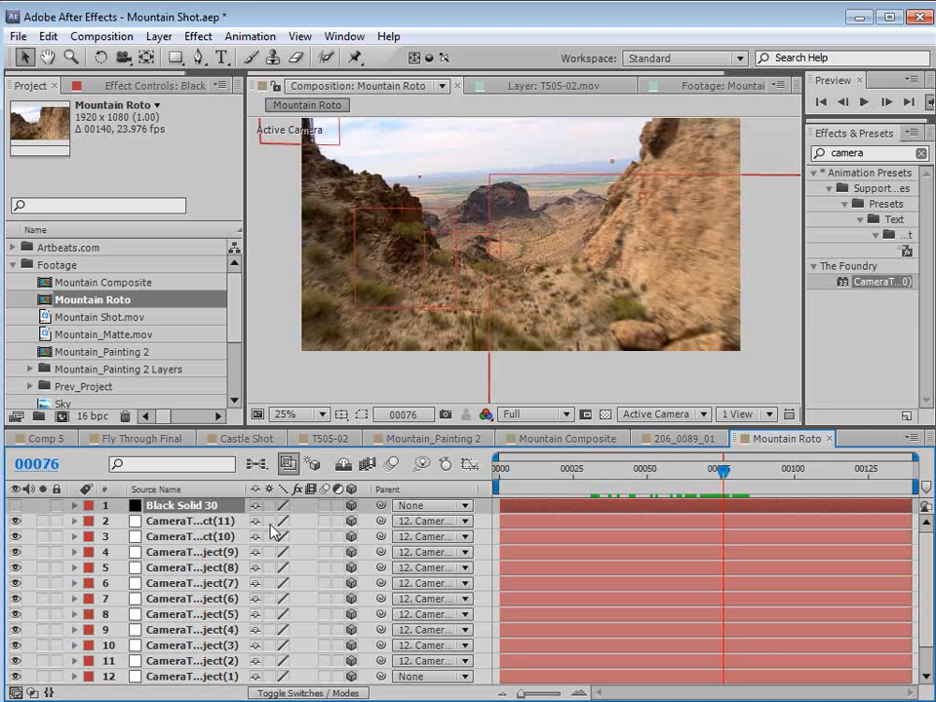
{"action": "left_click", "coordinate": [178, 503]}
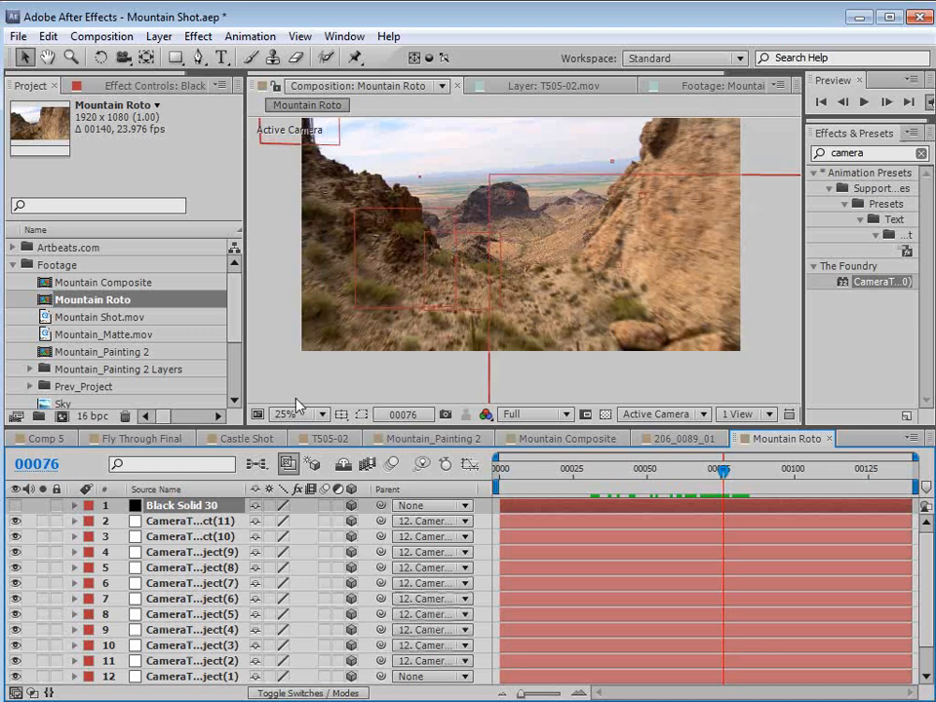
{"action": "left_click", "coordinate": [206, 522]}
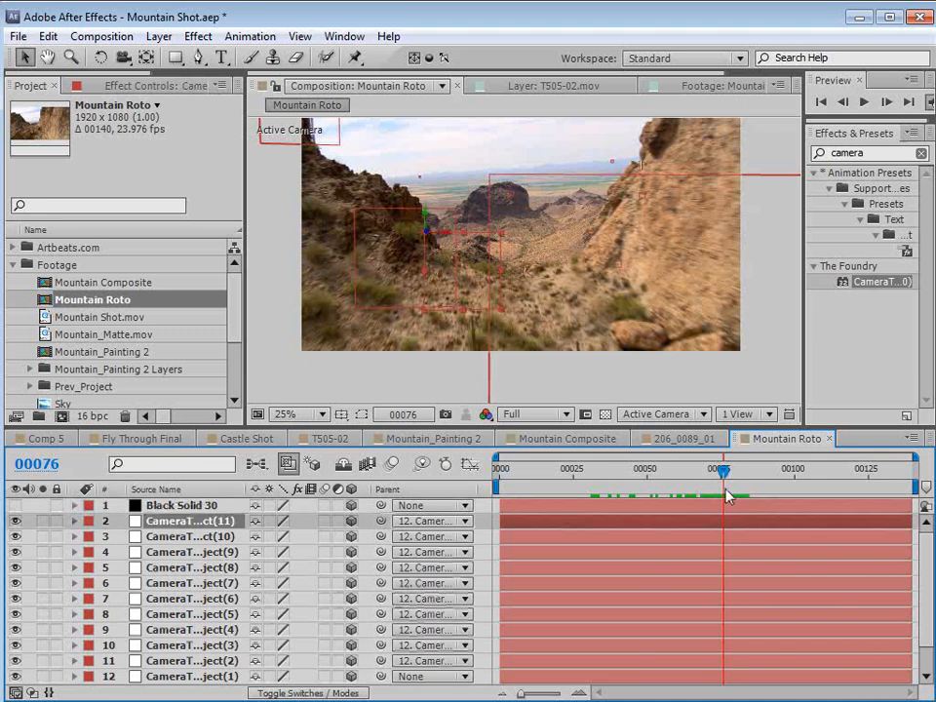
{"action": "left_click_drag", "start_coordinate": [727, 496], "coordinate": [712, 475]}
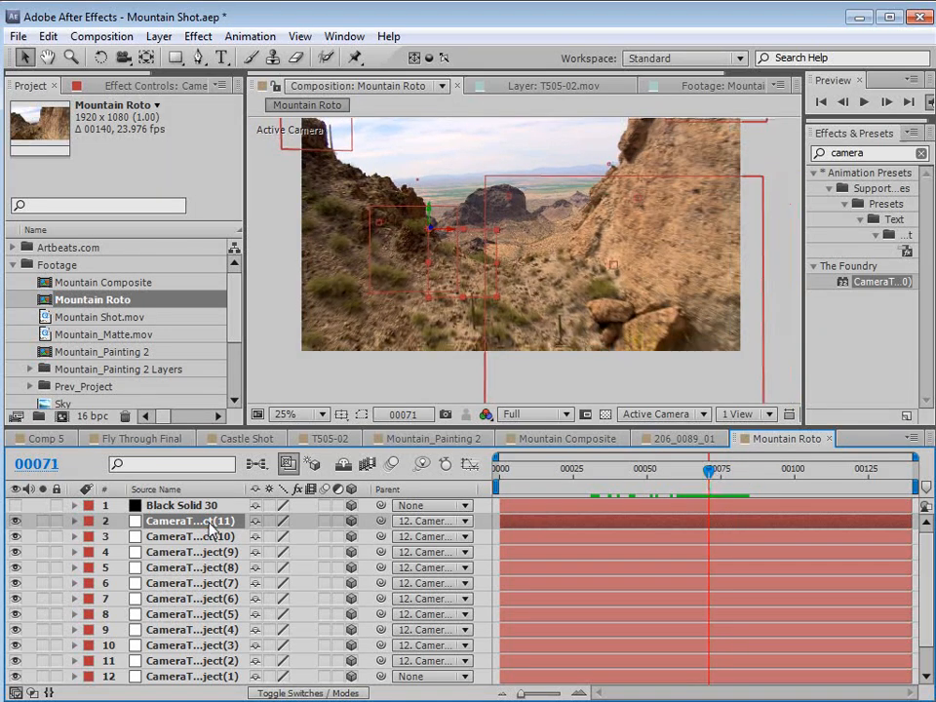
{"action": "key", "text": "grave"}
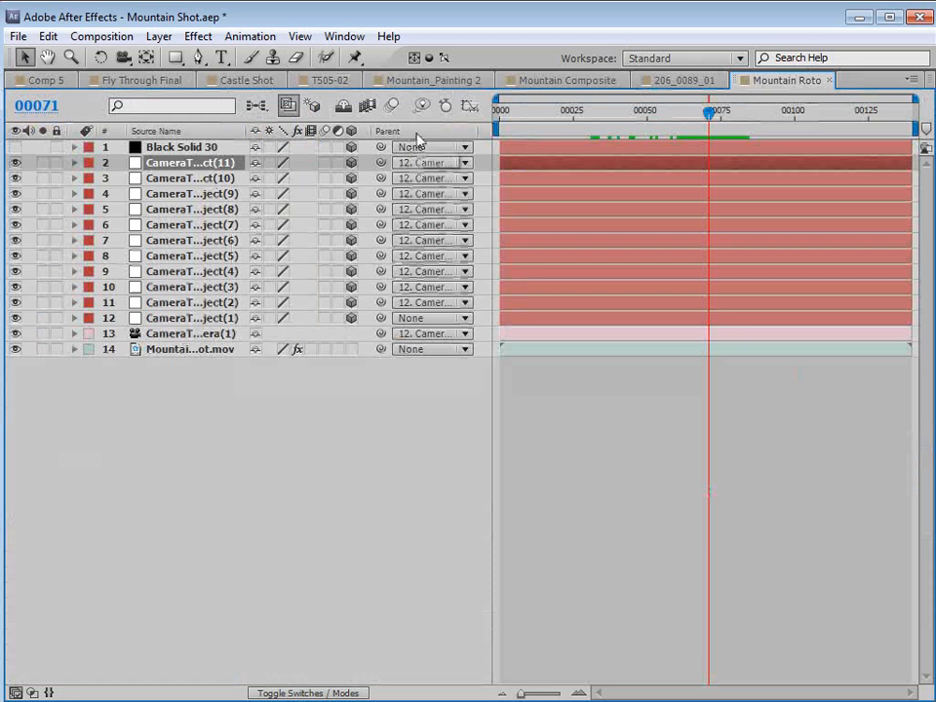
{"action": "key", "text": "F4"}
{"action": "key", "text": "F4"}
{"action": "right_click", "coordinate": [386, 131]}
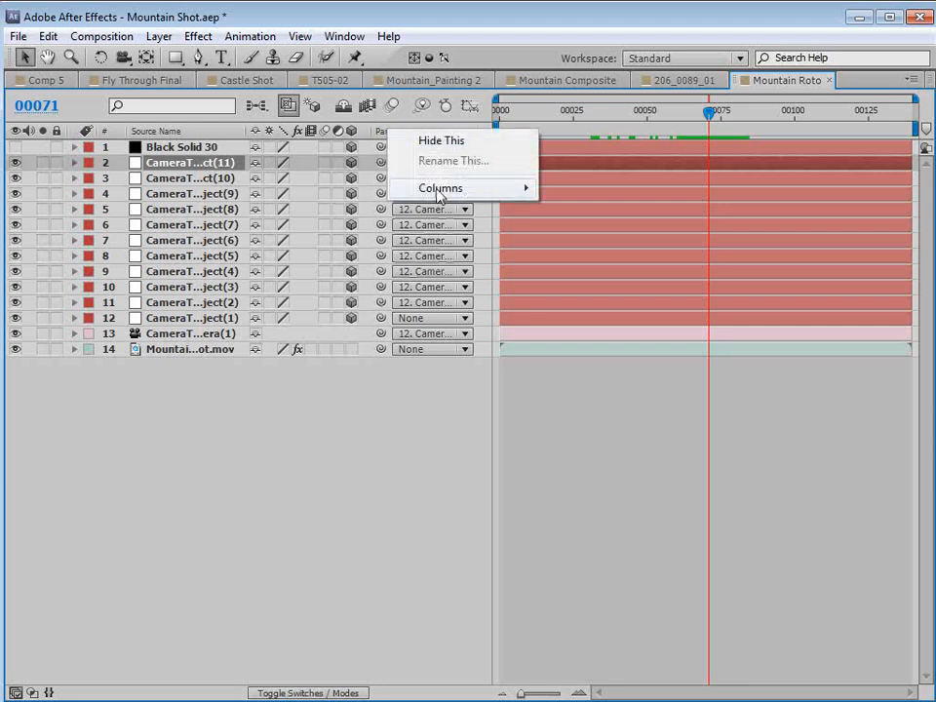
{"action": "mouse_move", "coordinate": [441, 189]}
{"action": "left_click", "coordinate": [365, 432]}
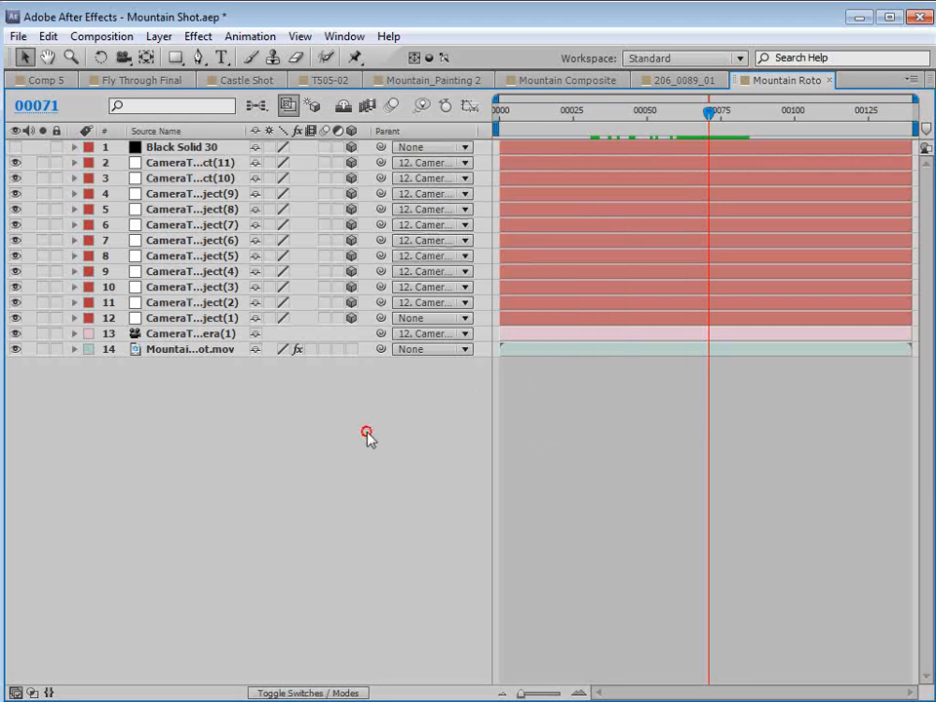
Set the parent of all the tracker nulls and the tracked camera to None and restore the panel layout.
{"action": "left_click", "coordinate": [168, 168]}
{"action": "left_click", "coordinate": [117, 334], "text": "shift"}
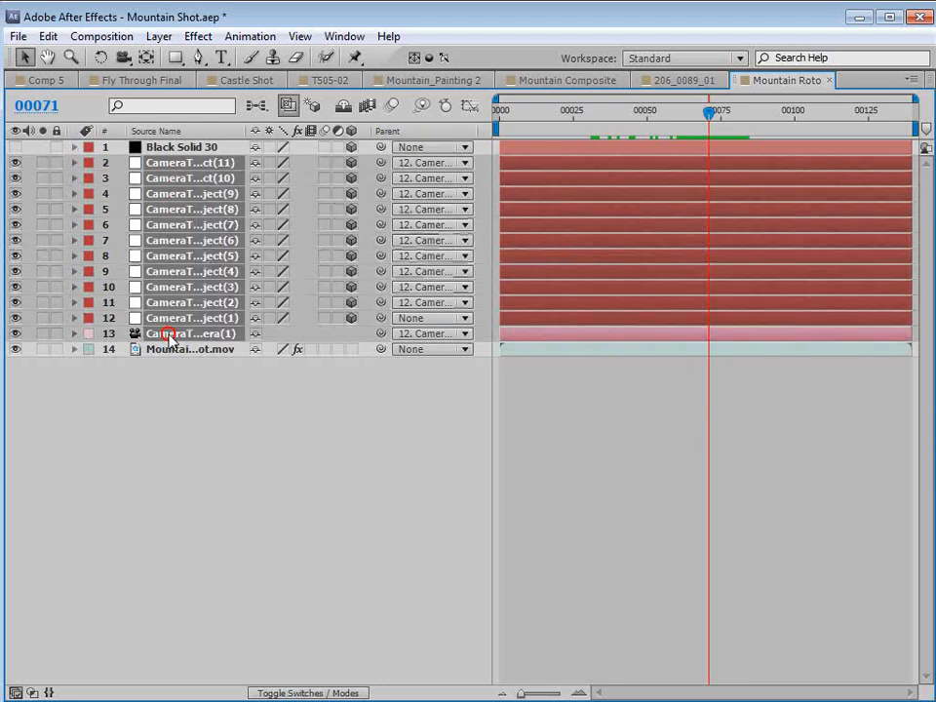
{"action": "left_click", "coordinate": [423, 333]}
{"action": "left_click", "coordinate": [436, 357]}
{"action": "left_click", "coordinate": [343, 389]}
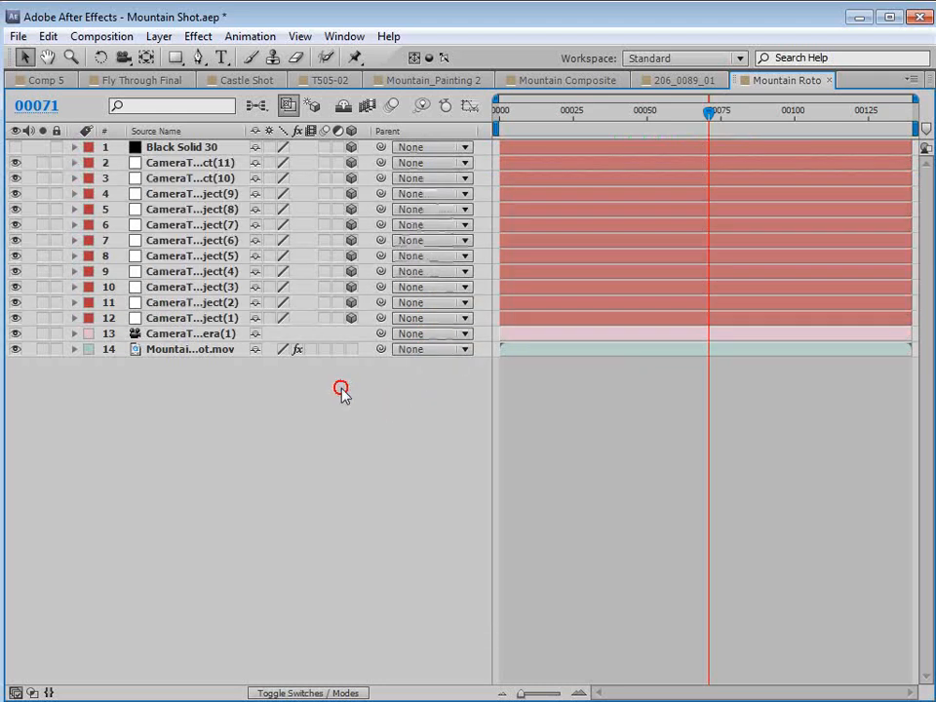
{"action": "left_click", "coordinate": [168, 318]}
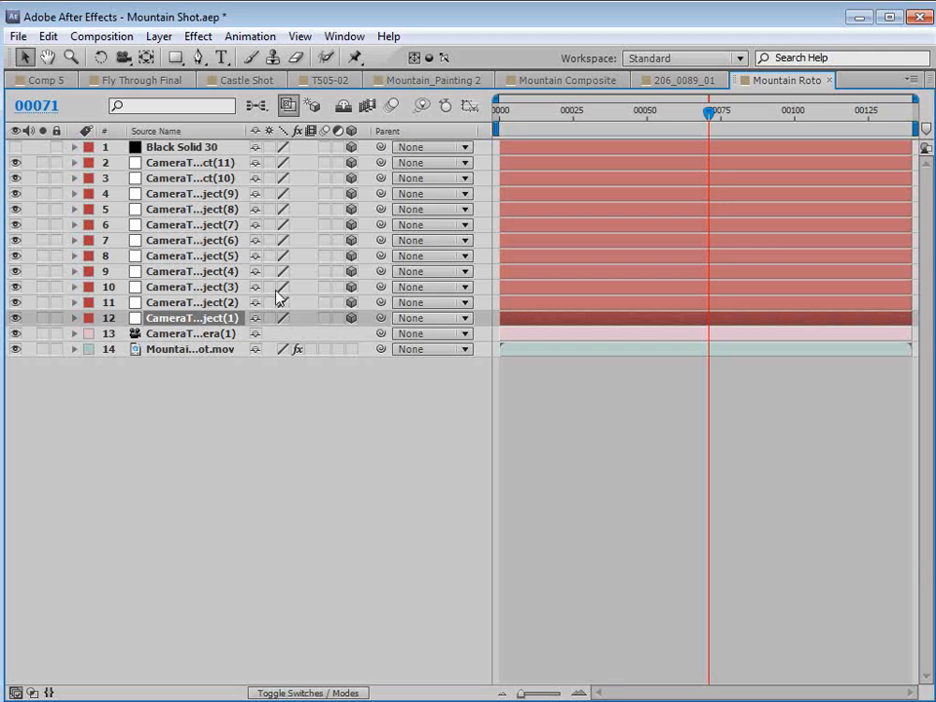
{"action": "key", "text": "grave"}
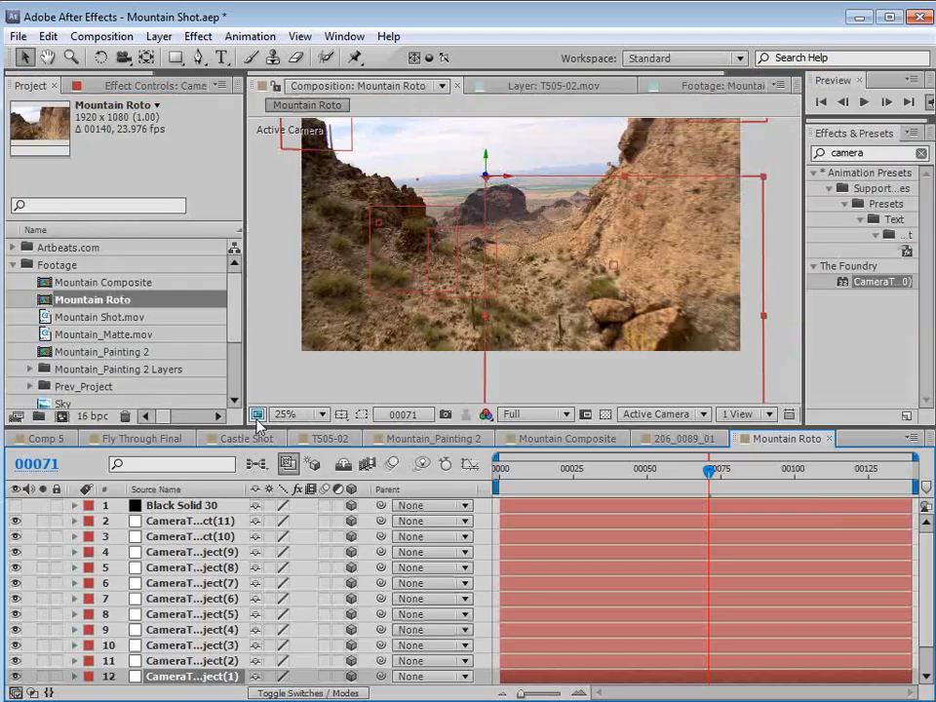
Copy the position of tracker null (11) and paste it onto Black Solid 30.
{"action": "left_click", "coordinate": [195, 521]}
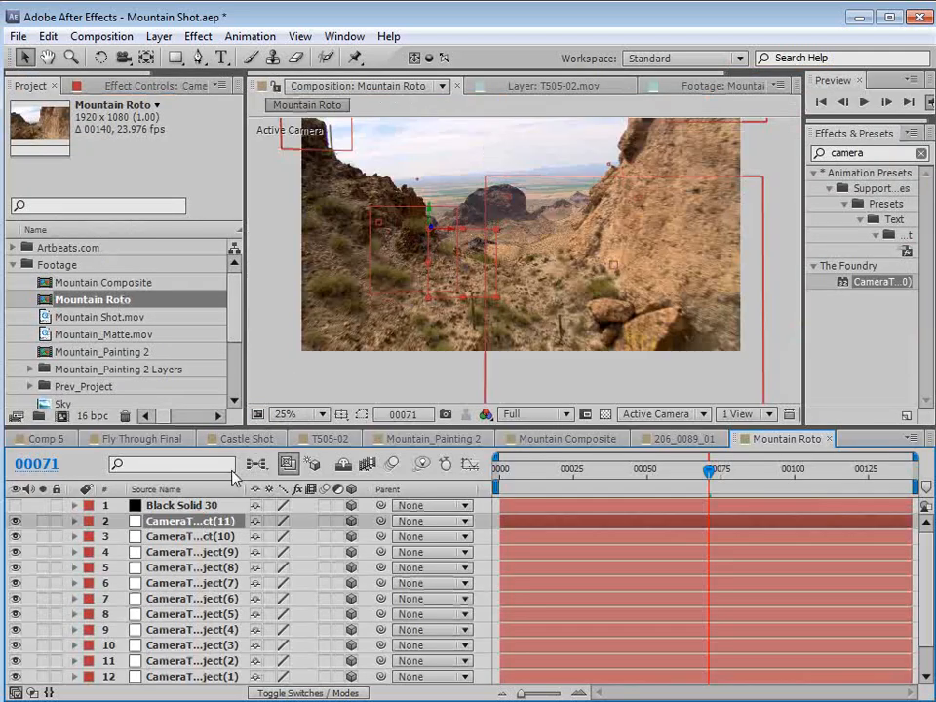
{"action": "key", "text": "p"}
{"action": "left_click", "coordinate": [121, 537]}
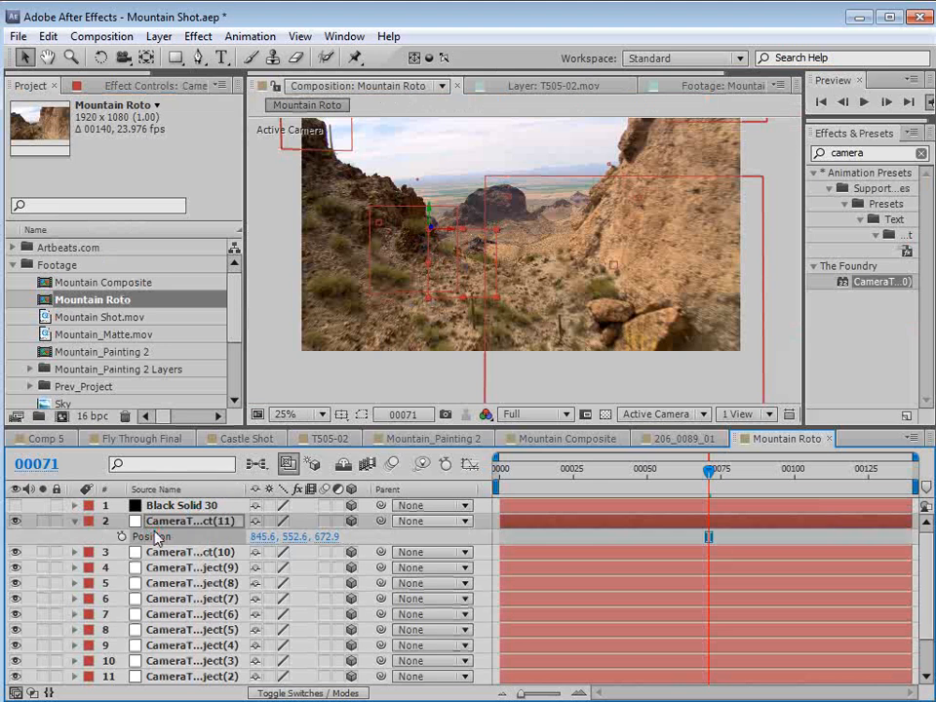
{"action": "left_click", "coordinate": [47, 36]}
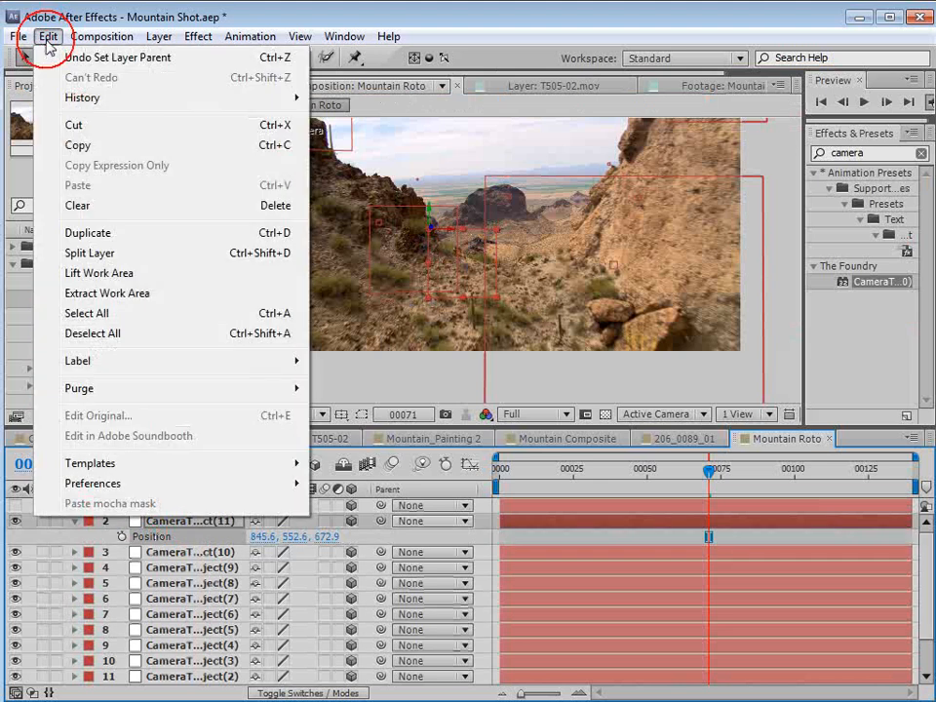
{"action": "left_click", "coordinate": [82, 145]}
{"action": "left_click", "coordinate": [168, 505]}
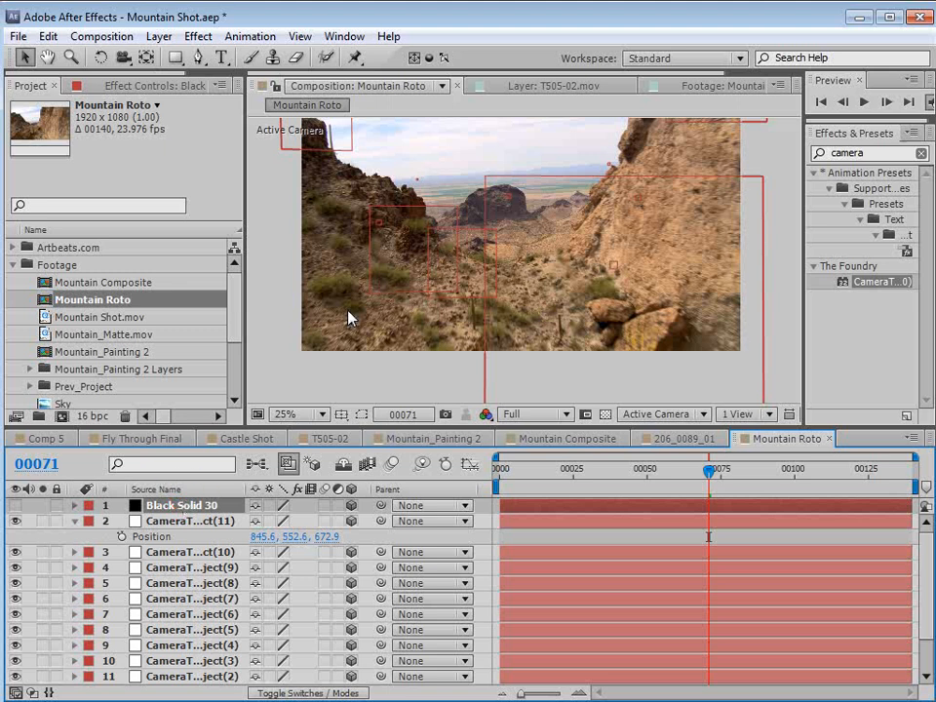
{"action": "key", "text": "ctrl+v"}
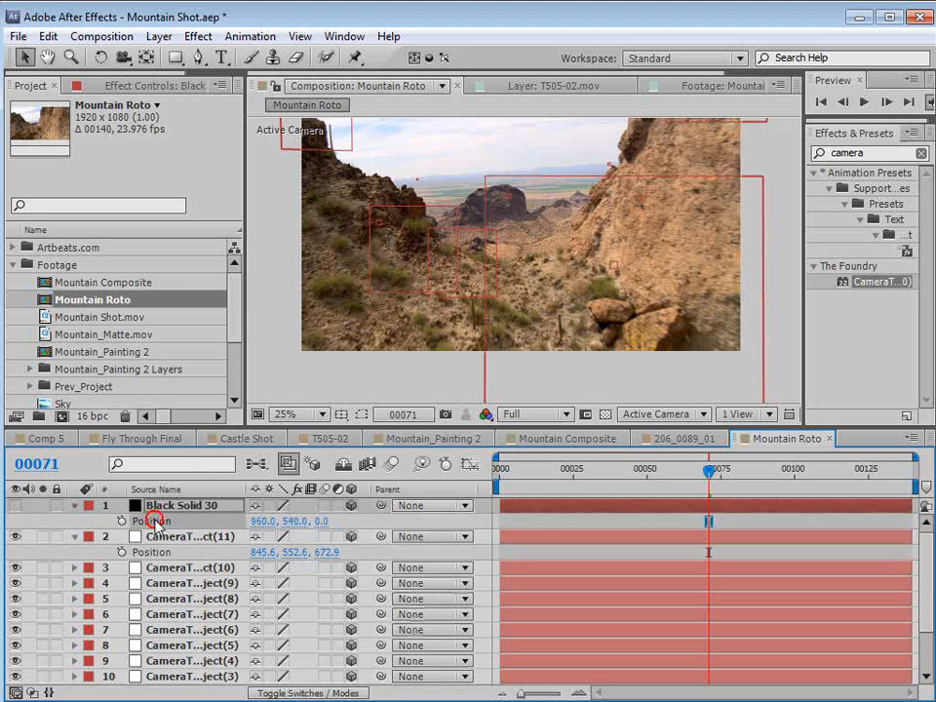
{"action": "left_click", "coordinate": [55, 34]}
{"action": "left_click", "coordinate": [117, 186]}
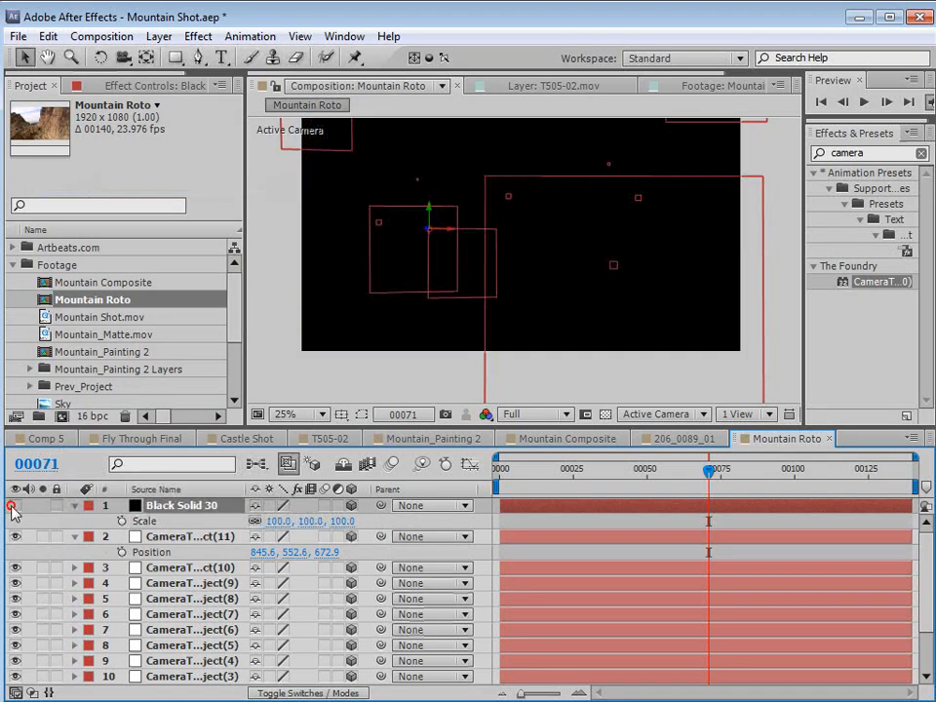
Show Black Solid 30, search the effects for "grid" and apply the Grid effect to the solid.
{"action": "left_click", "coordinate": [14, 505]}
{"action": "double_click", "coordinate": [876, 156]}
{"action": "type", "text": "grid"}
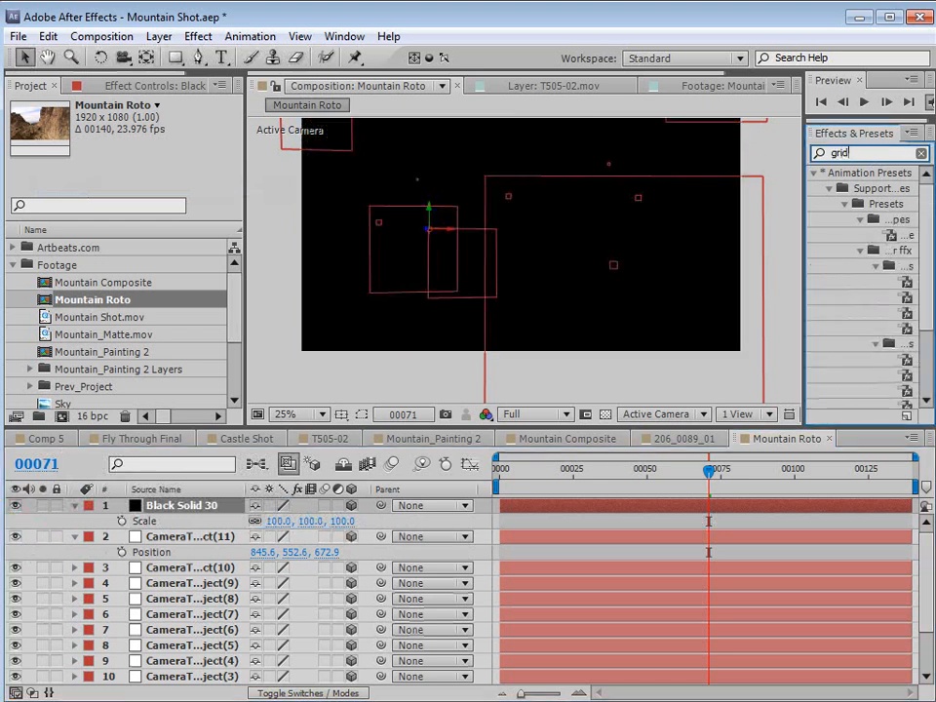
{"action": "left_click_drag", "start_coordinate": [802, 206], "coordinate": [674, 206]}
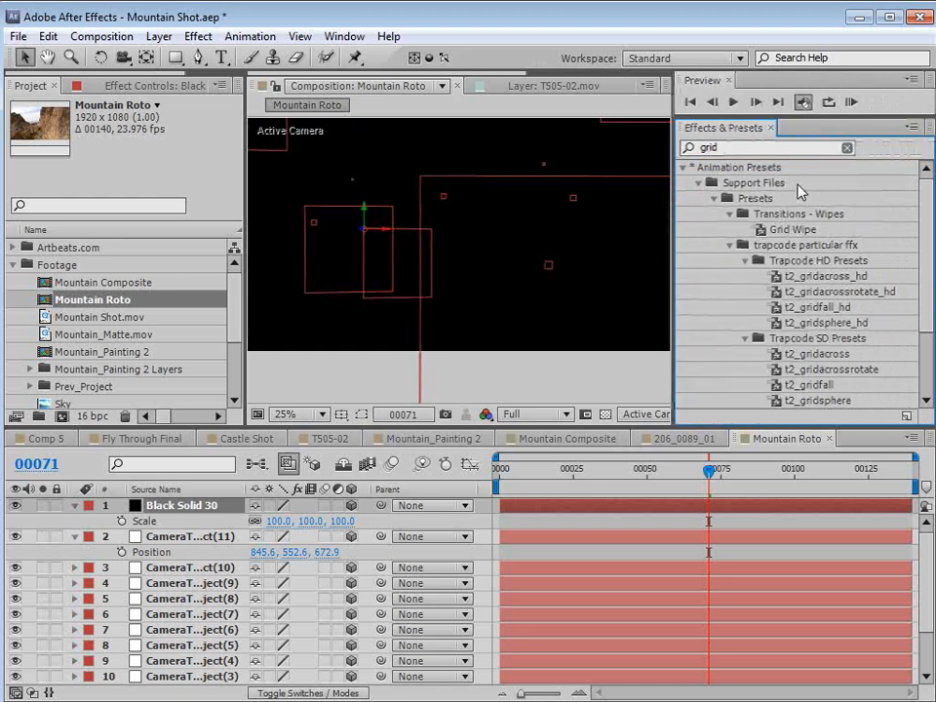
{"action": "scroll", "coordinate": [898, 213], "scroll_direction": "down", "scroll_amount": 3}
{"action": "left_click_drag", "start_coordinate": [732, 369], "coordinate": [572, 506]}
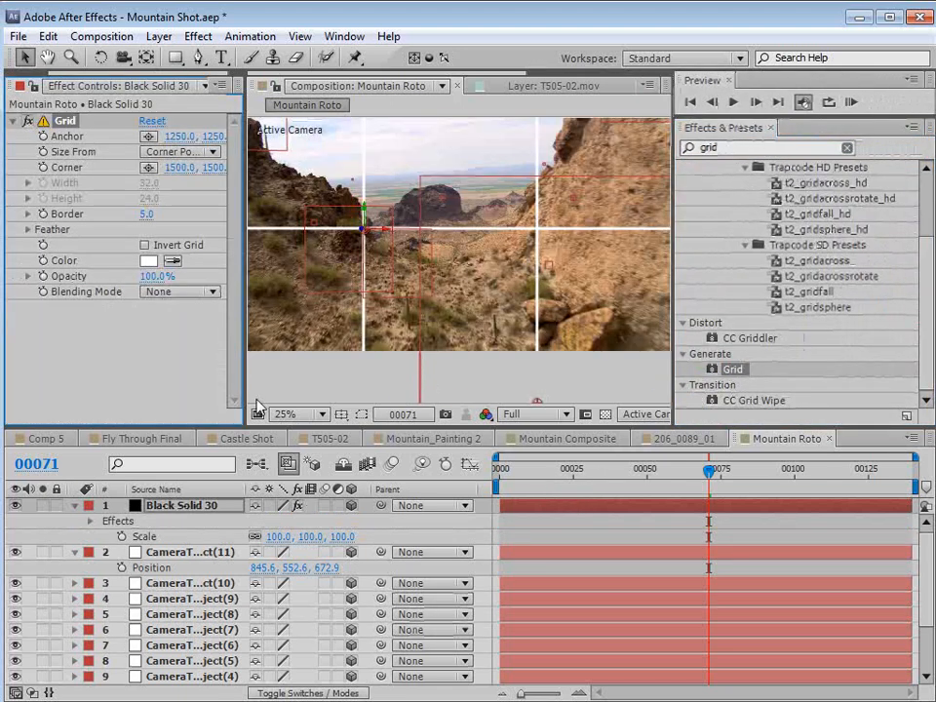
Scrub back to frame 9 and examine up close how the grid lines up with the left slope's edge.
{"action": "left_click_drag", "start_coordinate": [699, 488], "coordinate": [525, 474]}
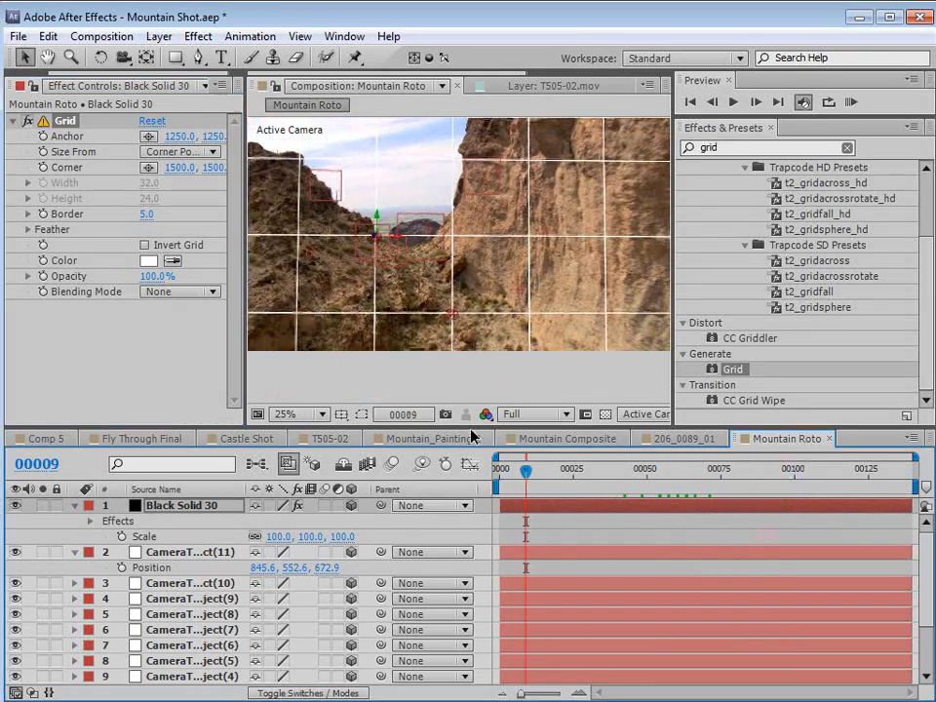
{"action": "key", "text": "grave"}
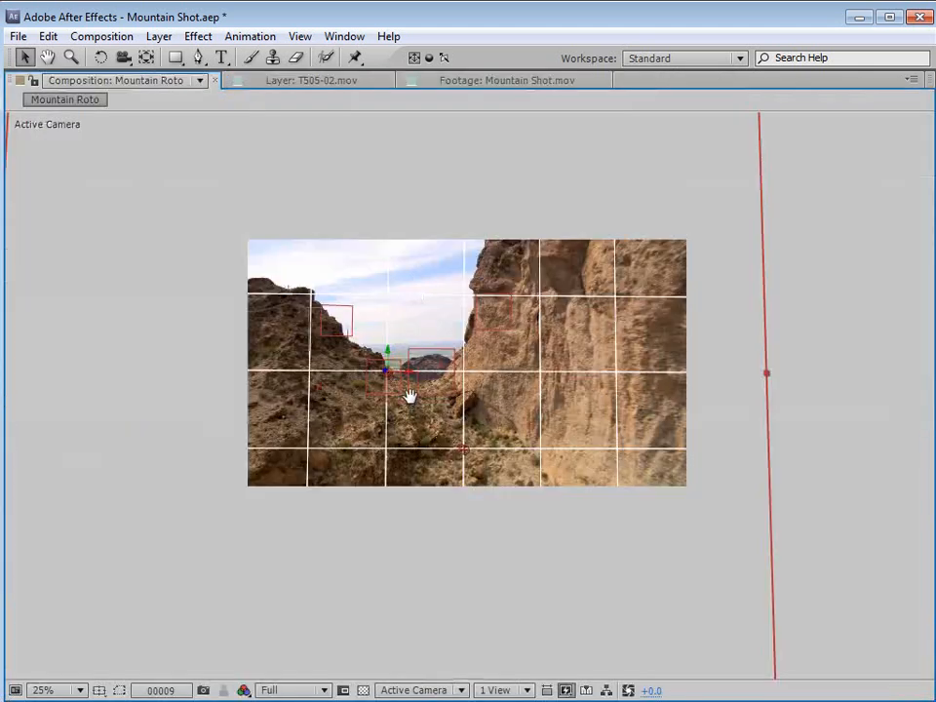
{"action": "scroll", "coordinate": [516, 426], "scroll_direction": "up", "scroll_amount": 2}
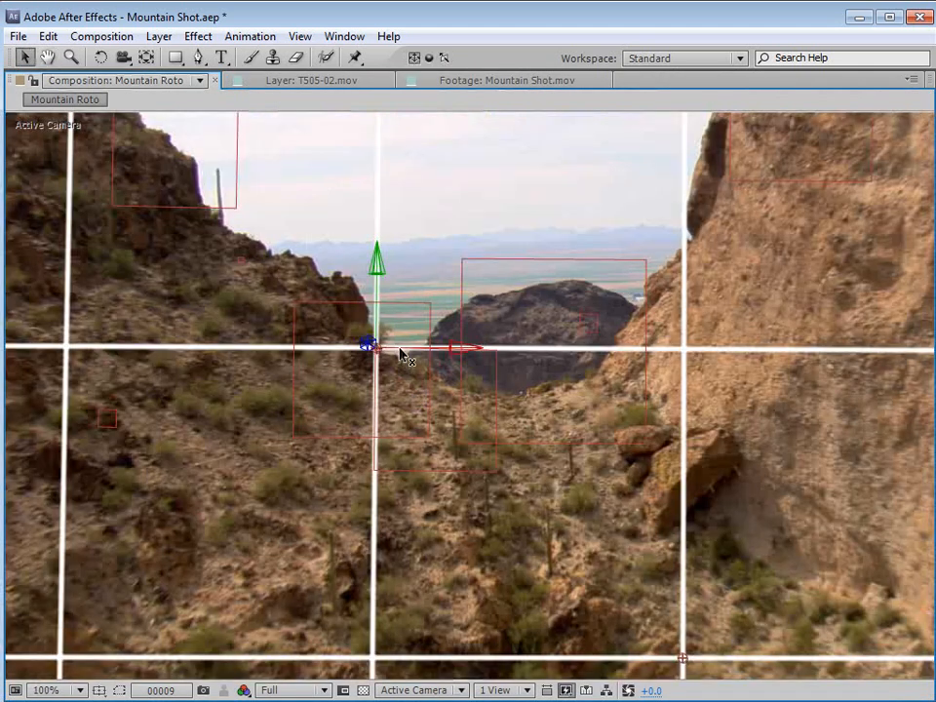
{"action": "key", "text": "w"}
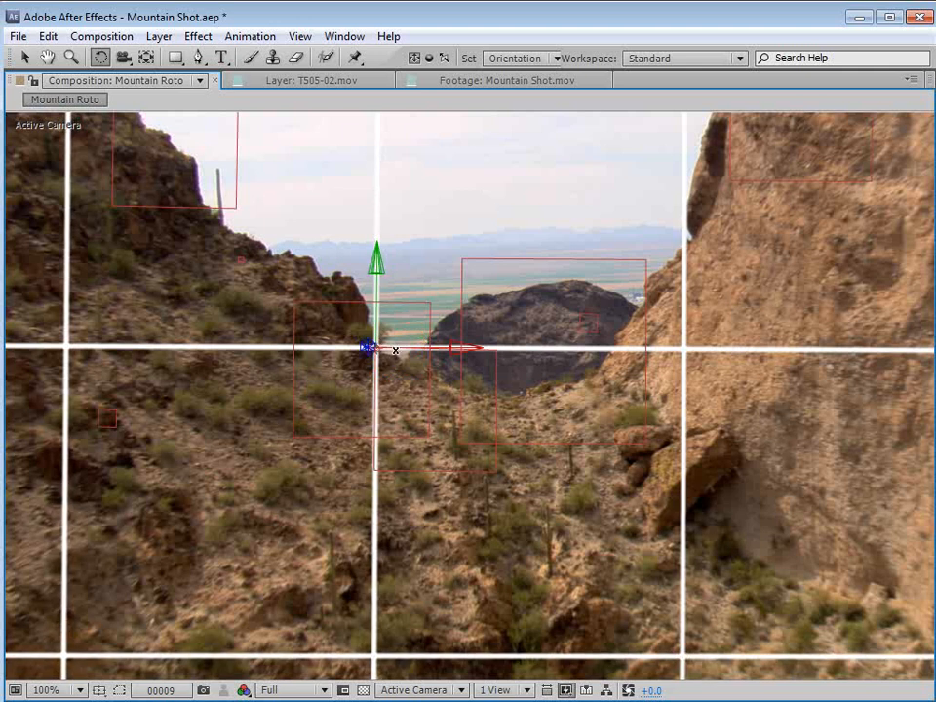
{"action": "key", "text": "v"}
{"action": "key", "text": "grave"}
{"action": "scroll", "coordinate": [464, 309], "scroll_direction": "down", "scroll_amount": 1}
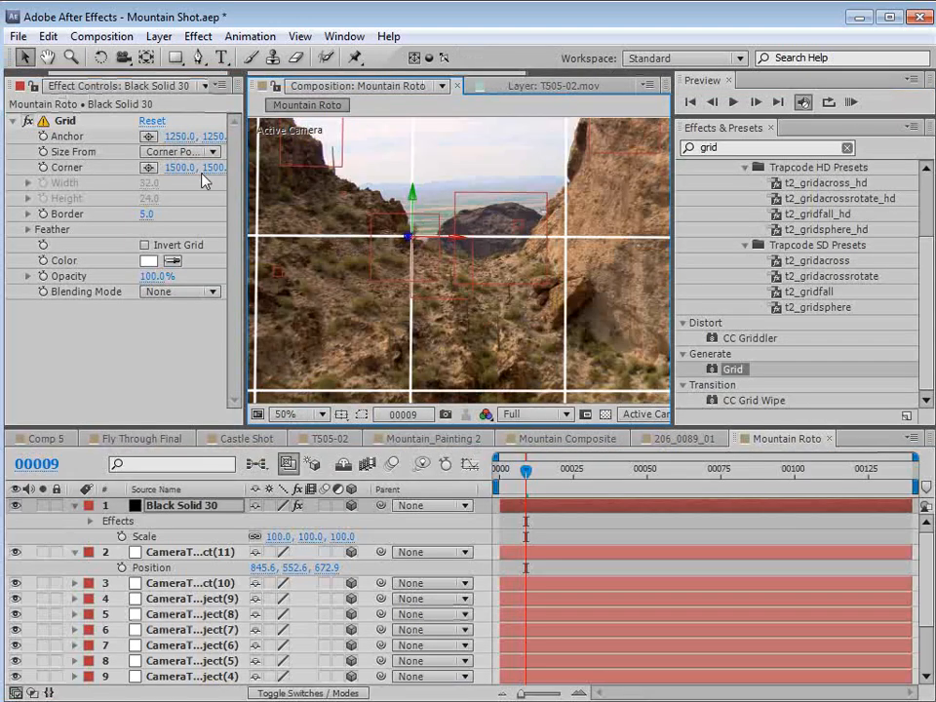
Turn off the Grid effect, hide Black Solid 30 and select it at frame 0.
{"action": "left_click", "coordinate": [29, 120]}
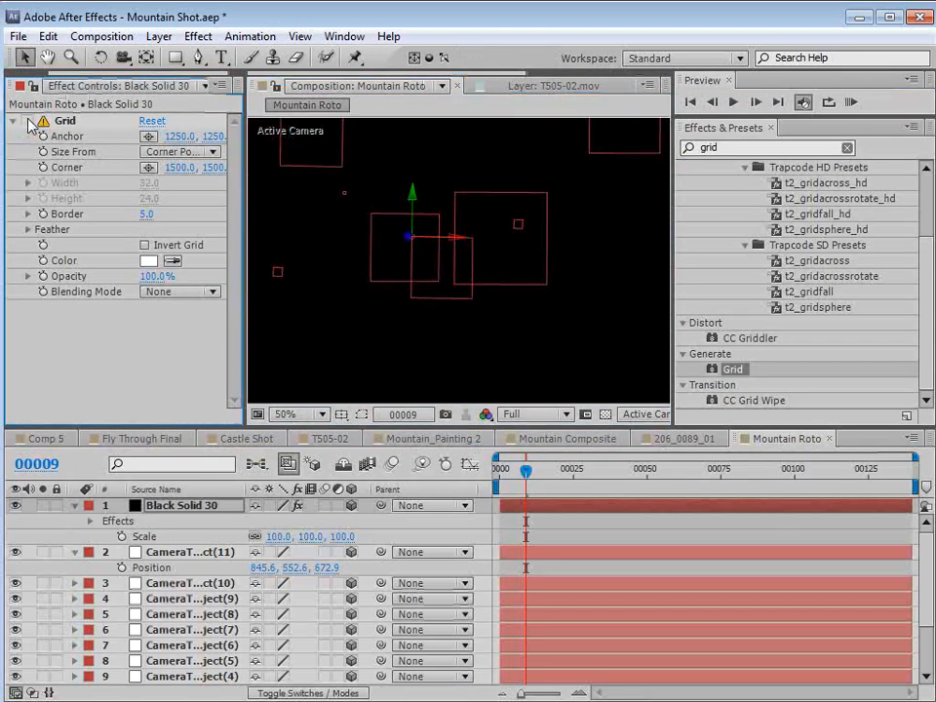
{"action": "left_click", "coordinate": [16, 506]}
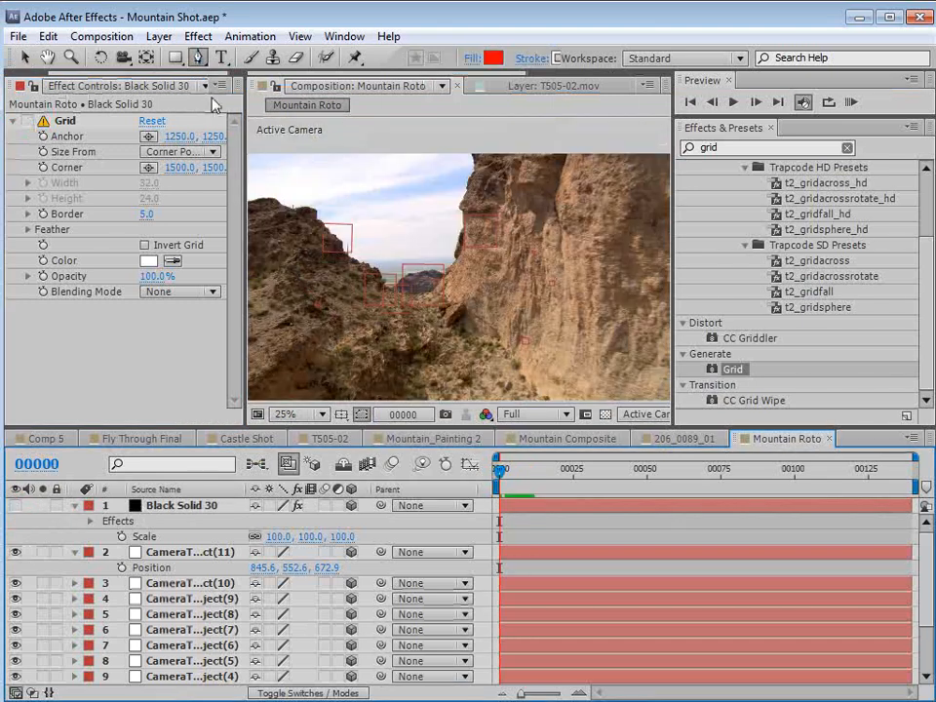
{"action": "left_click", "coordinate": [157, 505]}
{"action": "left_click_drag", "start_coordinate": [503, 471], "coordinate": [476, 485]}
Start a Pen tool mask on Black Solid 30 along the left slope's ridge, from beside the tall cactus to the rocky outcrop.
{"action": "key", "text": "grave"}
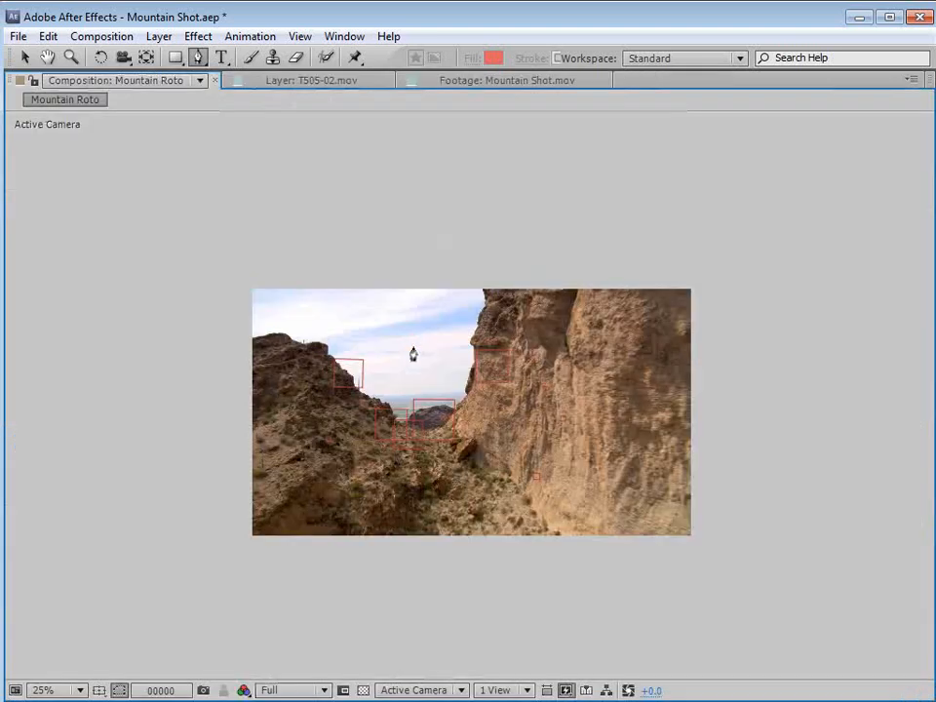
{"action": "key", "text": "h"}
{"action": "scroll", "coordinate": [445, 439], "scroll_direction": "up", "scroll_amount": 3}
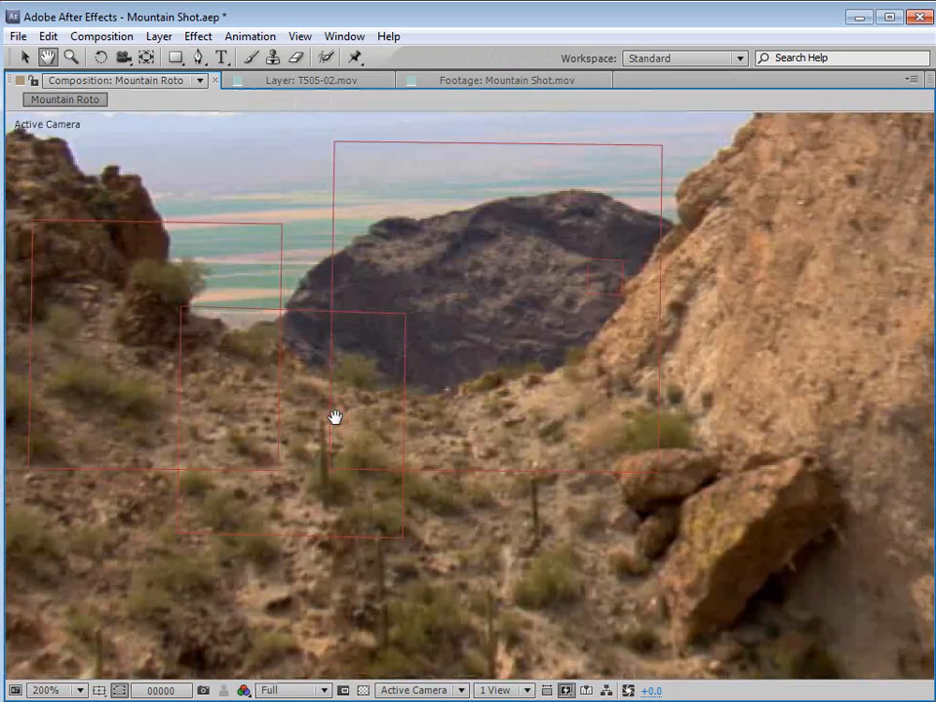
{"action": "left_click_drag", "start_coordinate": [210, 274], "coordinate": [448, 389]}
{"action": "left_click_drag", "start_coordinate": [303, 196], "coordinate": [342, 298]}
{"action": "key", "text": "g"}
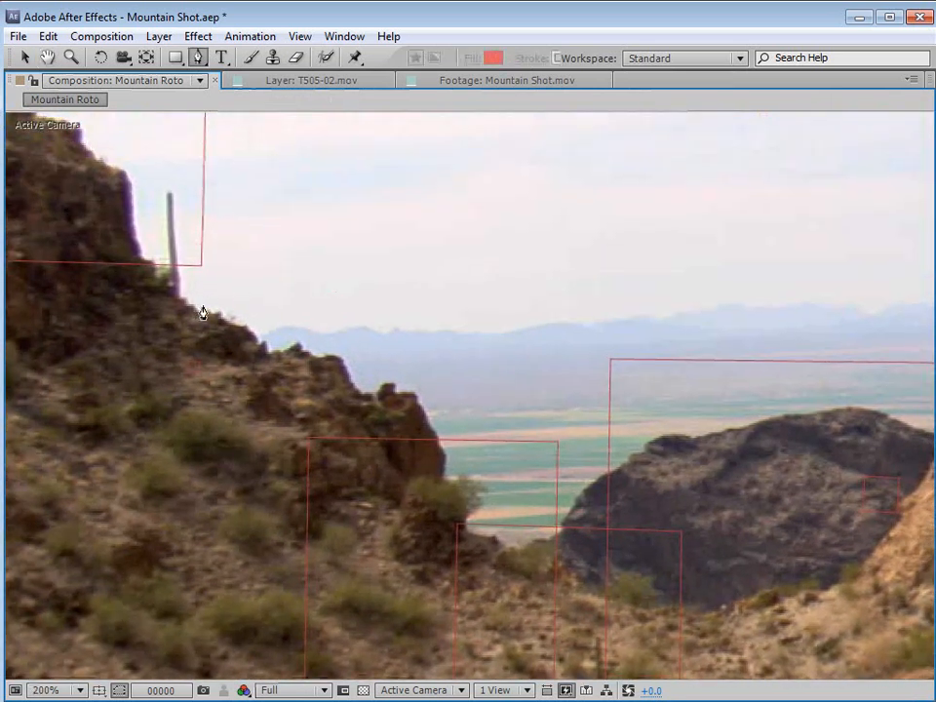
{"action": "scroll", "coordinate": [213, 340], "scroll_direction": "up", "scroll_amount": 1}
{"action": "key", "text": "space"}
{"action": "left_click_drag", "start_coordinate": [230, 328], "coordinate": [443, 328]}
{"action": "left_click", "coordinate": [172, 248]}
{"action": "left_click_drag", "start_coordinate": [219, 269], "coordinate": [342, 303]}
{"action": "left_click", "coordinate": [381, 321]}
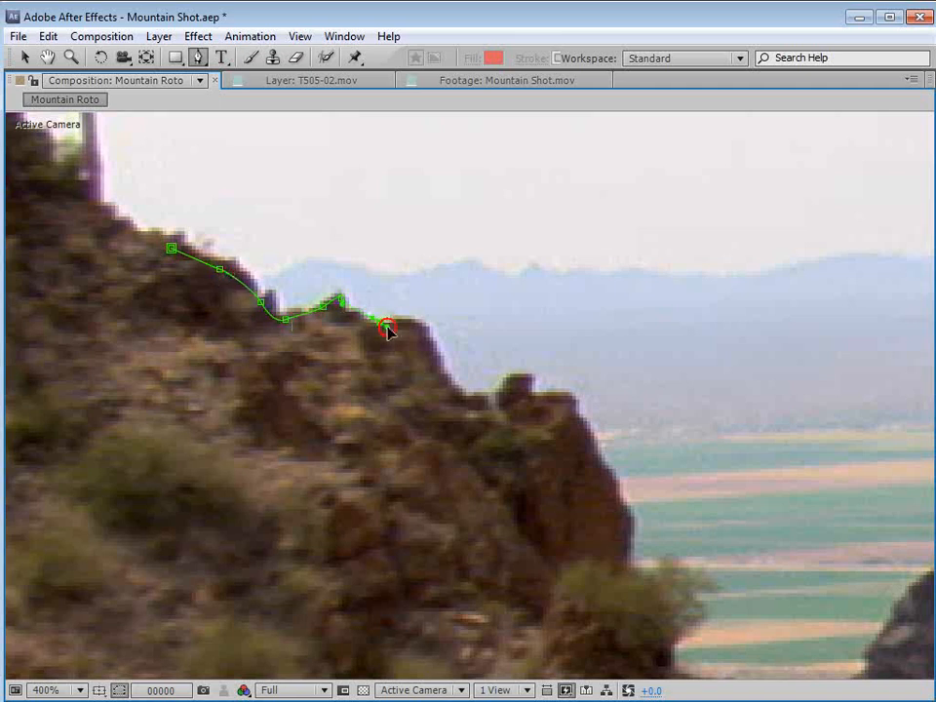
{"action": "left_click", "coordinate": [410, 318]}
{"action": "left_click", "coordinate": [450, 374]}
{"action": "left_click", "coordinate": [457, 392]}
{"action": "left_click", "coordinate": [474, 393]}
{"action": "left_click_drag", "start_coordinate": [508, 391], "coordinate": [549, 393]}
{"action": "left_click", "coordinate": [533, 375]}
{"action": "left_click_drag", "start_coordinate": [579, 395], "coordinate": [580, 403]}
Continue the mask on Black Solid 30 down the rocky outcrop's edge and through the bush at its base.
{"action": "key", "text": "space"}
{"action": "left_click_drag", "start_coordinate": [626, 448], "coordinate": [389, 234]}
{"action": "left_click", "coordinate": [362, 228]}
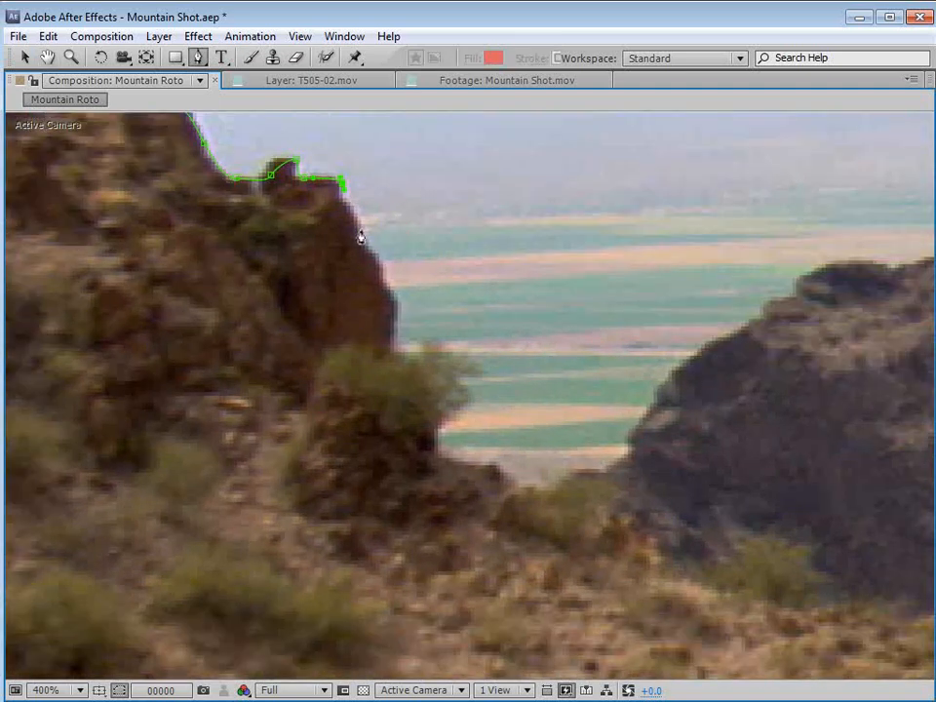
{"action": "left_click", "coordinate": [399, 305]}
{"action": "left_click", "coordinate": [387, 343]}
{"action": "left_click", "coordinate": [386, 349]}
{"action": "left_click", "coordinate": [394, 363]}
{"action": "left_click", "coordinate": [406, 370]}
{"action": "left_click", "coordinate": [418, 380]}
{"action": "left_click", "coordinate": [422, 394]}
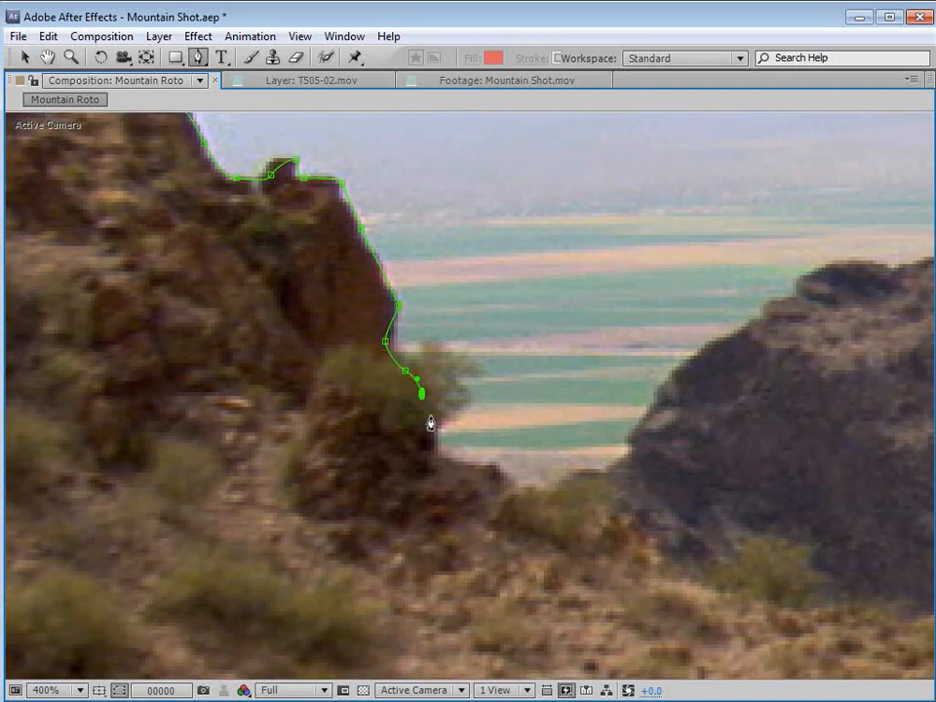
Extend the mask along the valley floor from below the bush towards the foot of the dark hill.
{"action": "left_click_drag", "start_coordinate": [487, 475], "coordinate": [513, 483]}
{"action": "left_click_drag", "start_coordinate": [540, 490], "coordinate": [555, 492]}
{"action": "key", "text": "space"}
{"action": "mouse_move", "coordinate": [643, 486]}
{"action": "left_mouse_down"}
{"action": "mouse_move", "coordinate": [552, 481]}
{"action": "mouse_move", "coordinate": [362, 358]}
{"action": "left_mouse_up"}
{"action": "left_click_drag", "start_coordinate": [314, 381], "coordinate": [324, 390]}
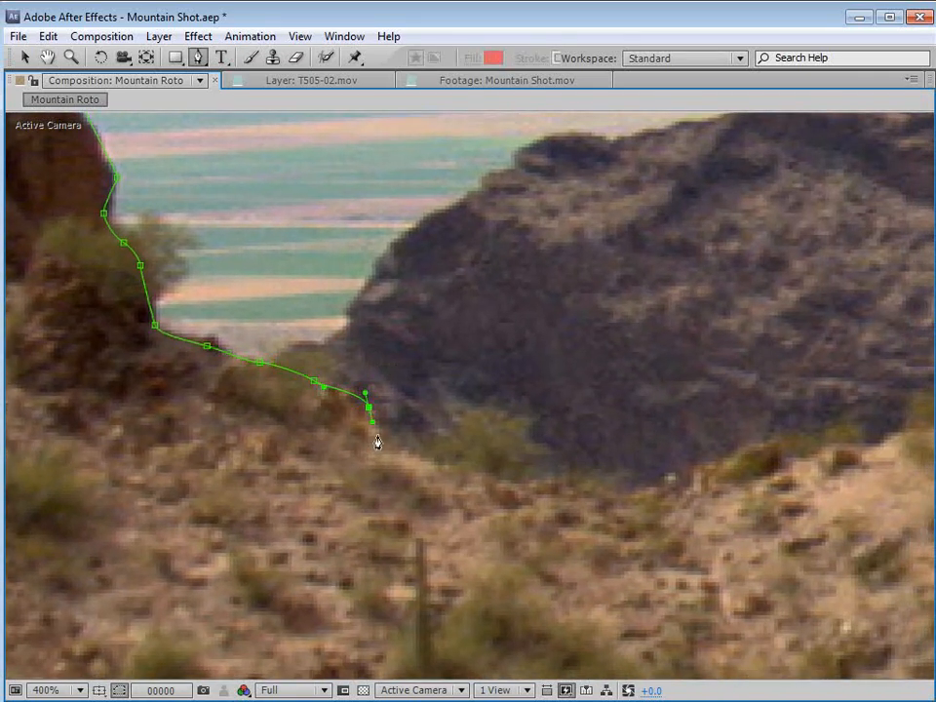
{"action": "left_click", "coordinate": [452, 452]}
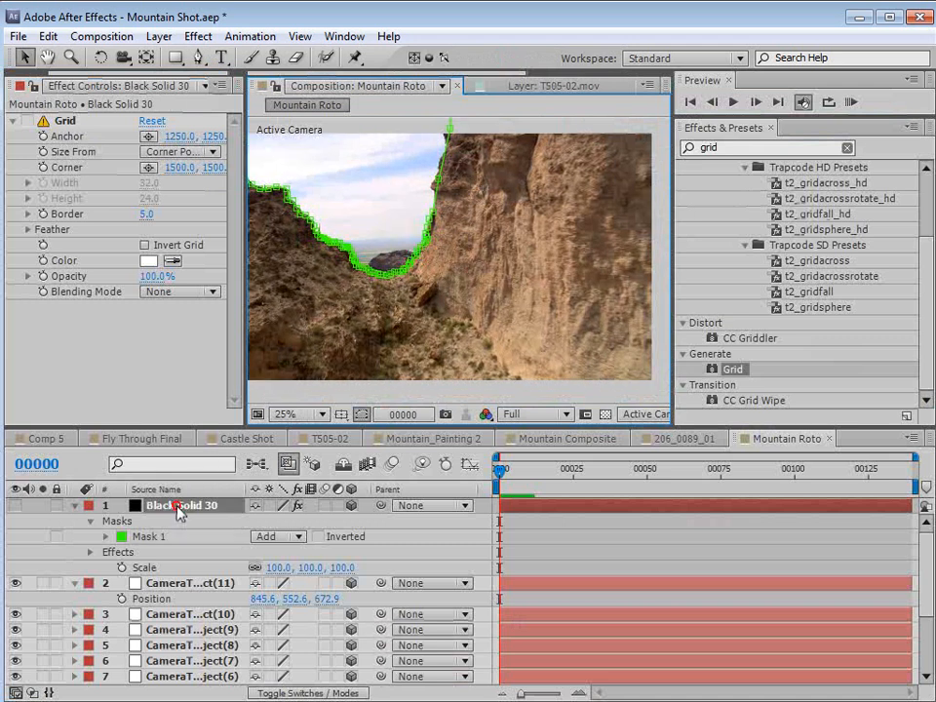
Delete the CameraTracker effect from the Mountain Shot.mov layer.
{"action": "left_click", "coordinate": [179, 508]}
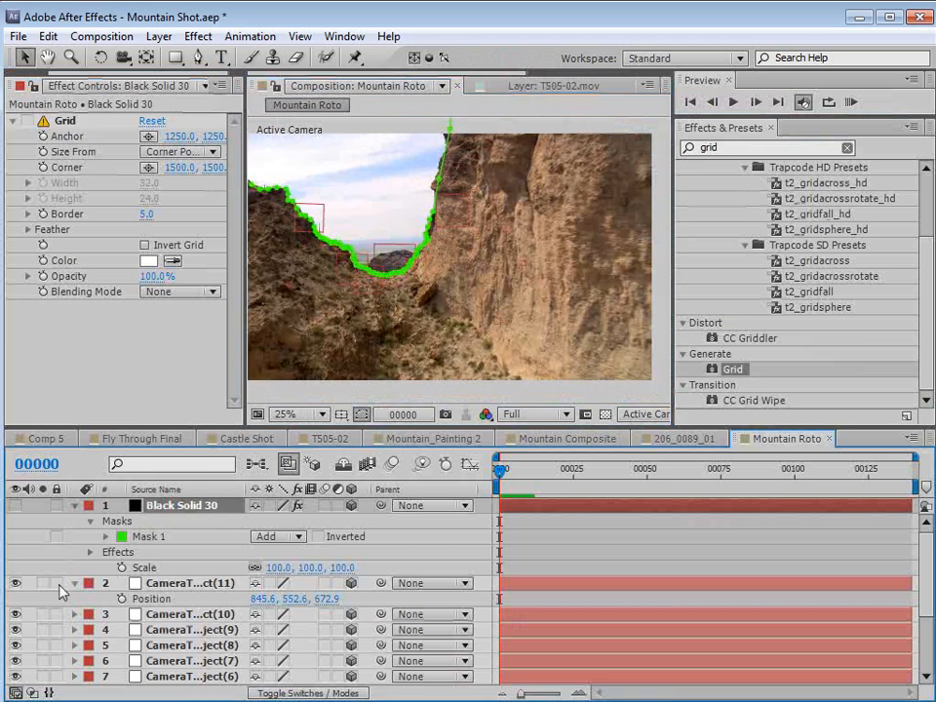
{"action": "left_click", "coordinate": [74, 584]}
{"action": "scroll", "coordinate": [129, 574], "scroll_direction": "down", "scroll_amount": 3}
{"action": "left_click", "coordinate": [161, 677]}
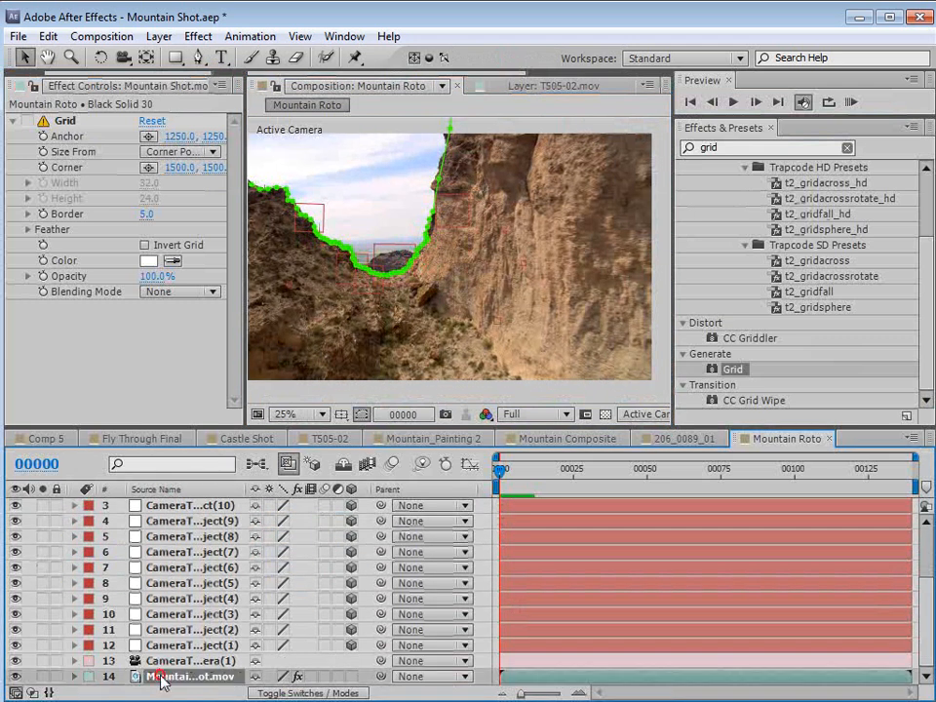
{"action": "left_click", "coordinate": [84, 123]}
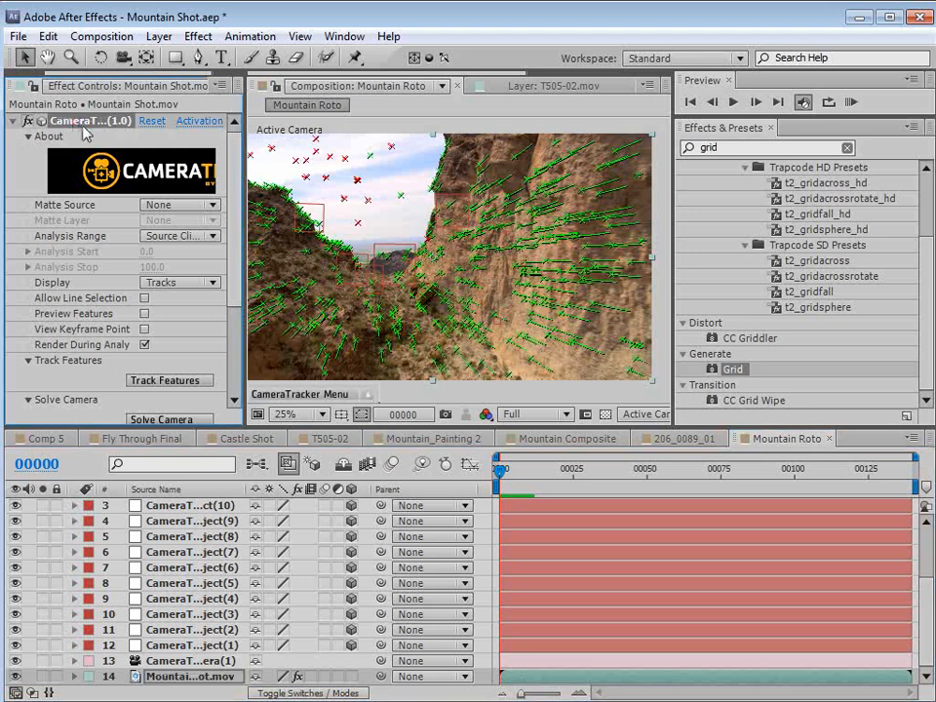
{"action": "key", "text": "Delete"}
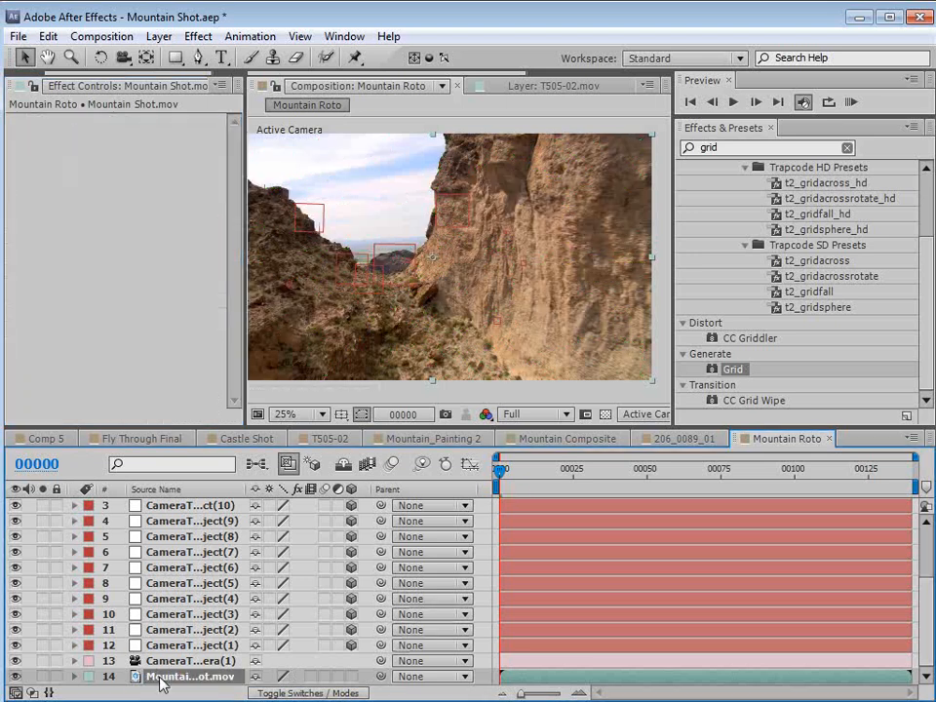
Move Mountain Shot.mov directly beneath Black Solid 30 and set its track matte to Alpha Matte "Black Solid 30".
{"action": "scroll", "coordinate": [164, 527], "scroll_direction": "up", "scroll_amount": 3}
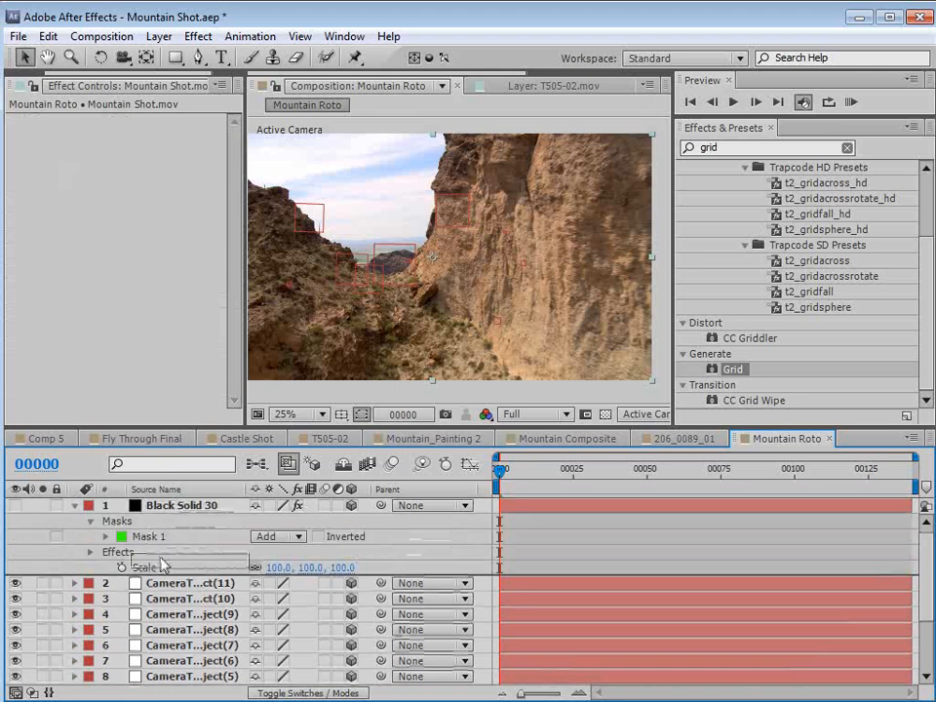
{"action": "left_click_drag", "start_coordinate": [163, 566], "coordinate": [164, 565]}
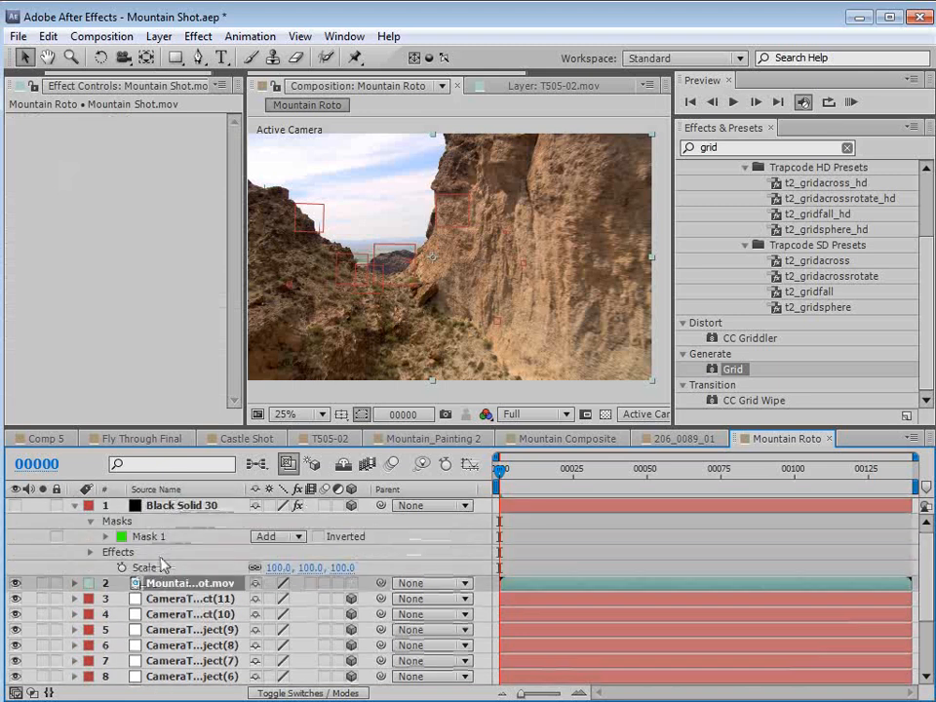
{"action": "key", "text": "F4"}
{"action": "left_click", "coordinate": [353, 584]}
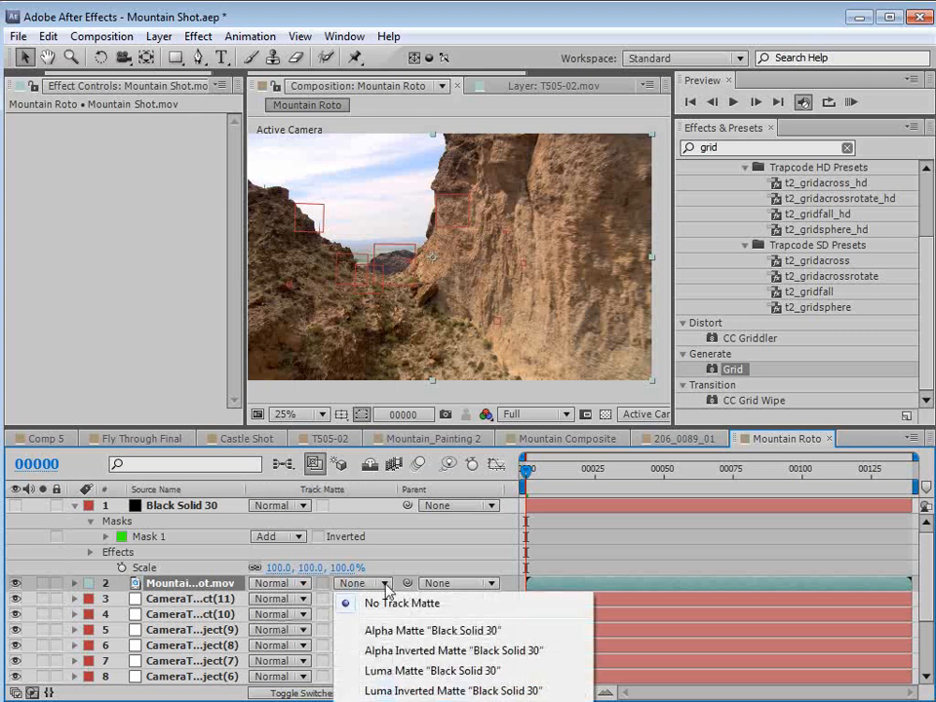
{"action": "left_click", "coordinate": [403, 631]}
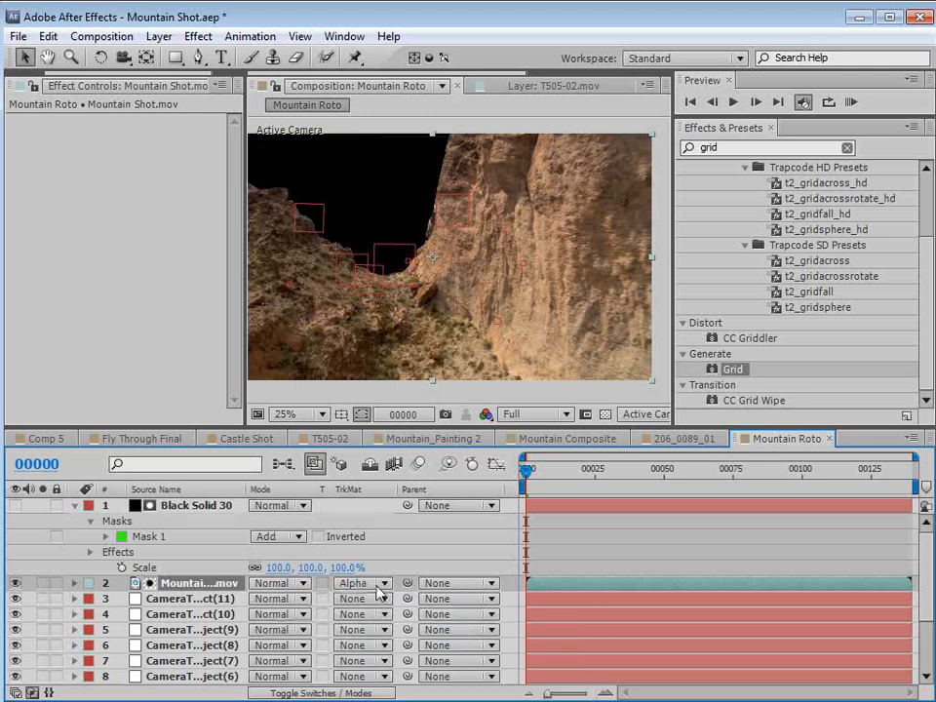
Examine the matted footage up close and scrub from frame 0 to frame 77 to check how the matte holds.
{"action": "key", "text": "grave"}
{"action": "scroll", "coordinate": [416, 335], "scroll_direction": "up", "scroll_amount": 1}
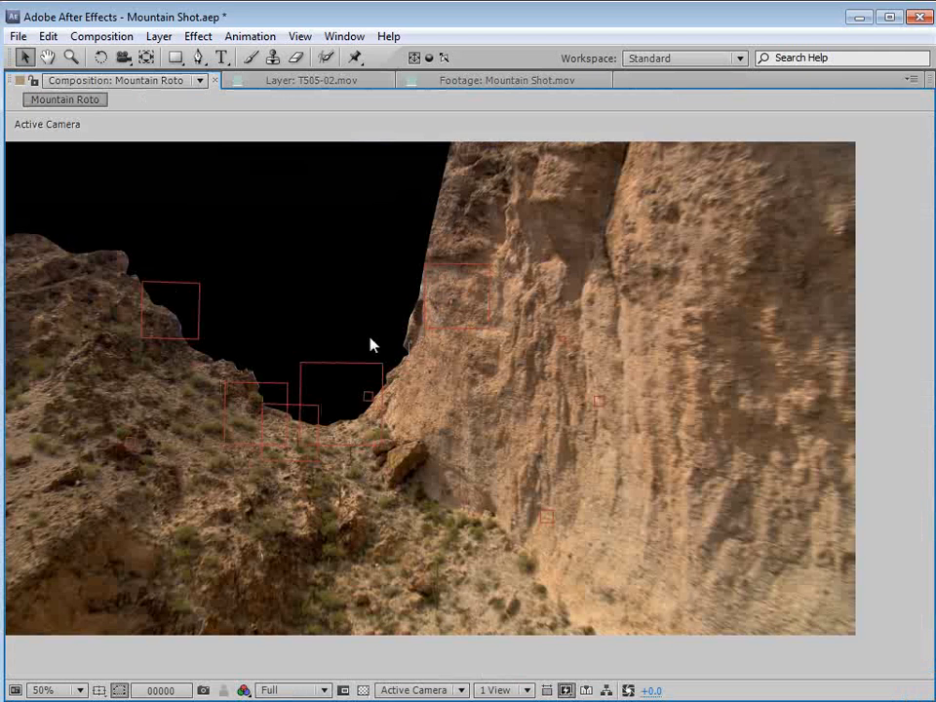
{"action": "left_click", "coordinate": [361, 690]}
{"action": "left_click", "coordinate": [361, 691]}
{"action": "key", "text": "grave"}
{"action": "key", "text": "h"}
{"action": "scroll", "coordinate": [460, 289], "scroll_direction": "down", "scroll_amount": 1}
{"action": "key", "text": "v"}
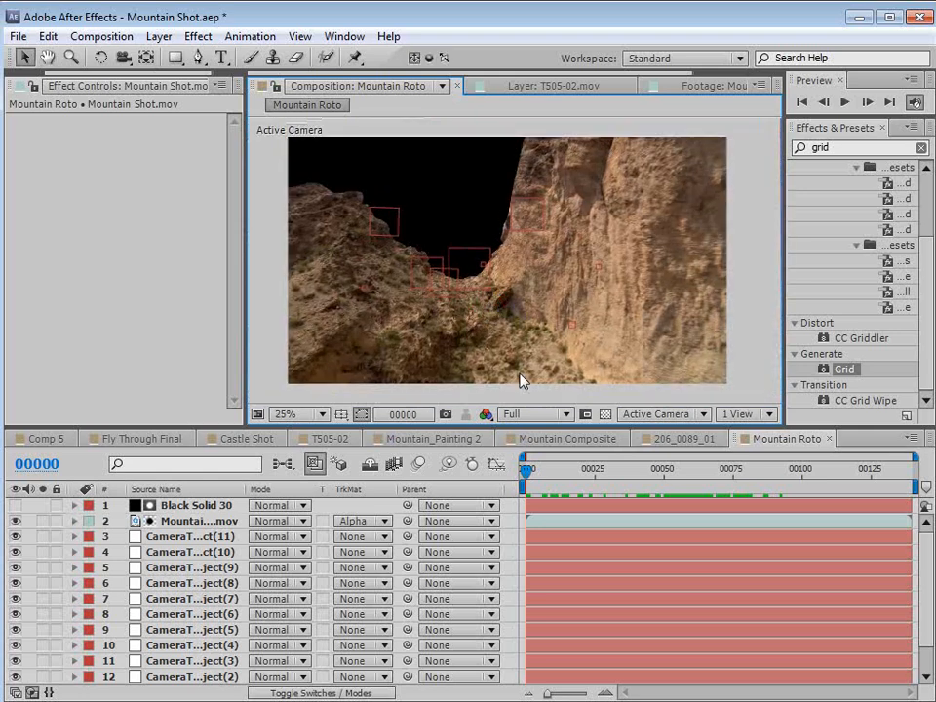
{"action": "left_click_drag", "start_coordinate": [526, 469], "coordinate": [741, 476]}
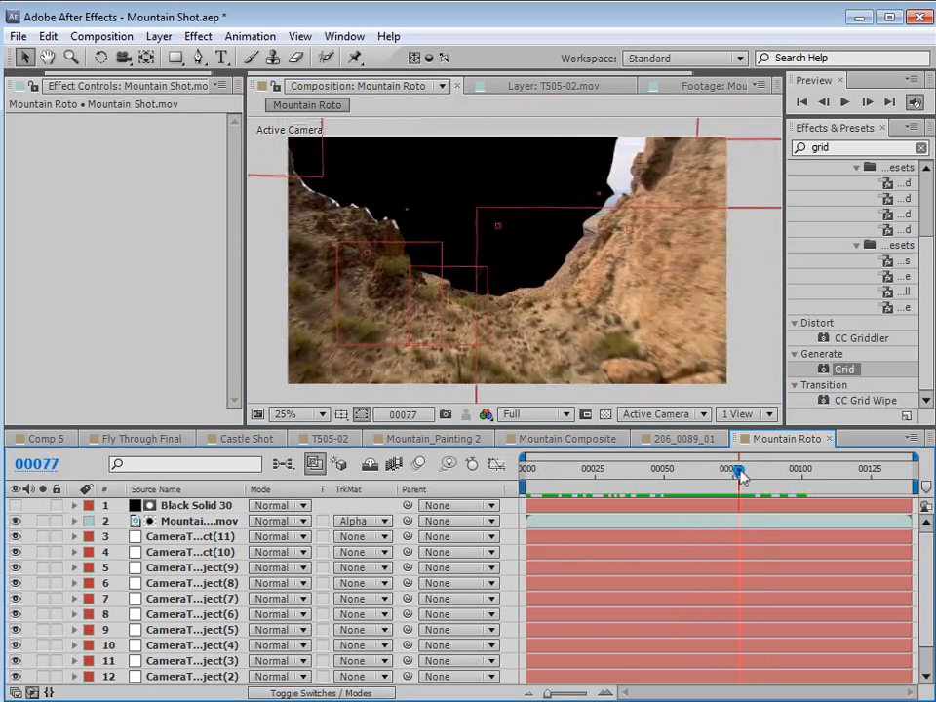
Keyframe the Mask Path of Black Solid 30's Mask 1 and move that keyframe to about frame 25.
{"action": "left_click", "coordinate": [167, 506]}
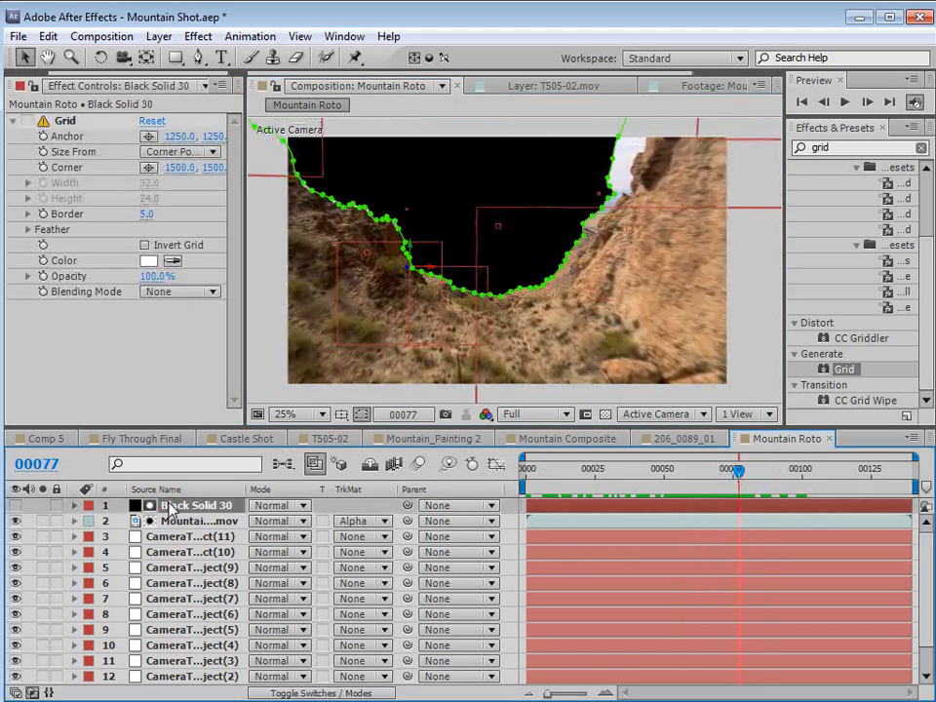
{"action": "key", "text": "m"}
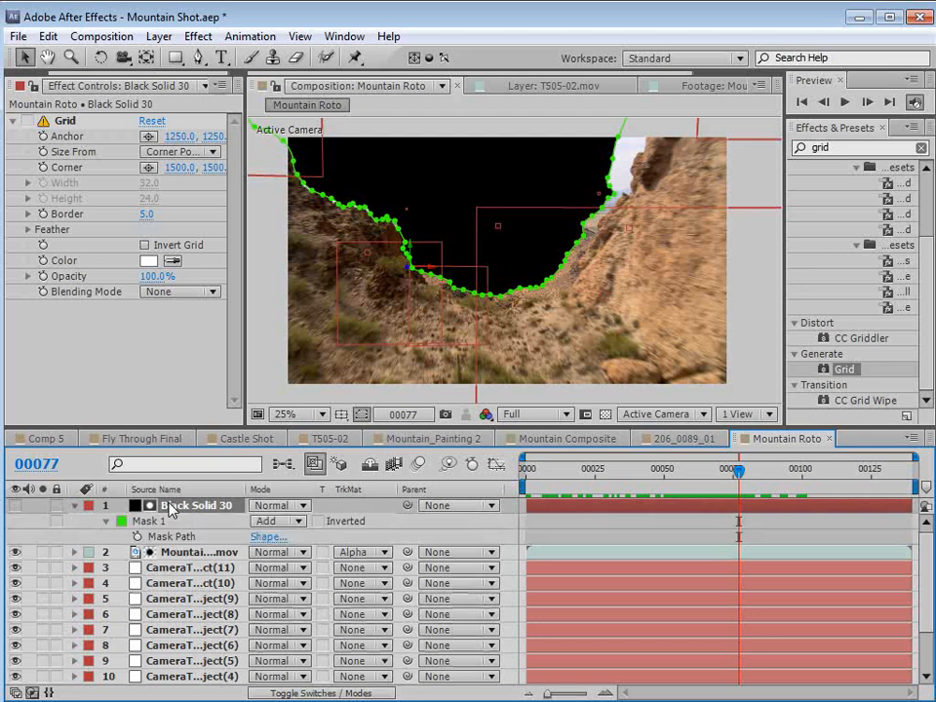
{"action": "left_click", "coordinate": [138, 537]}
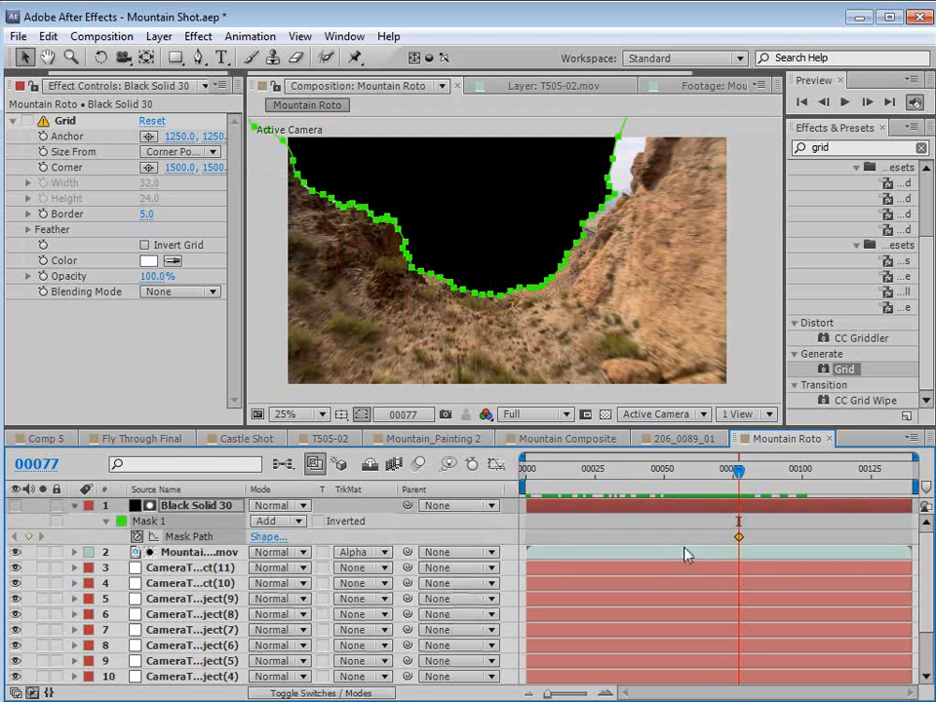
{"action": "left_click_drag", "start_coordinate": [738, 537], "coordinate": [706, 537]}
{"action": "left_click_drag", "start_coordinate": [645, 540], "coordinate": [639, 537]}
{"action": "left_click_drag", "start_coordinate": [639, 478], "coordinate": [601, 485]}
{"action": "left_click_drag", "start_coordinate": [637, 538], "coordinate": [598, 536]}
Scrub ahead to frame 75 and select Black Solid 30 to show its mask against the footage.
{"action": "key", "text": "space"}
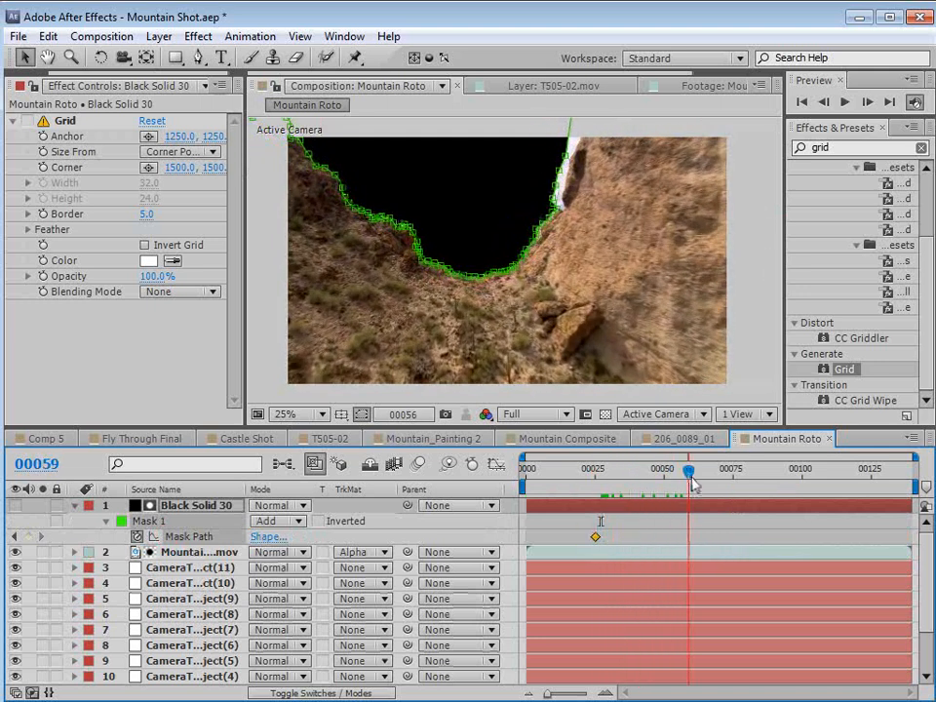
{"action": "key", "text": "space"}
{"action": "left_click", "coordinate": [664, 522]}
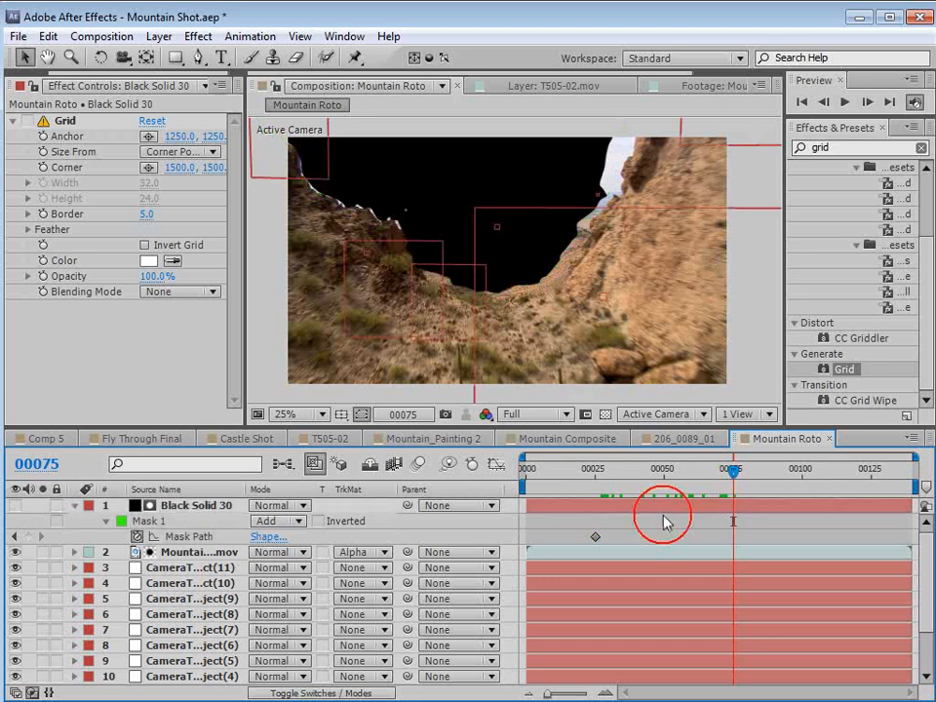
{"action": "left_click", "coordinate": [659, 501]}
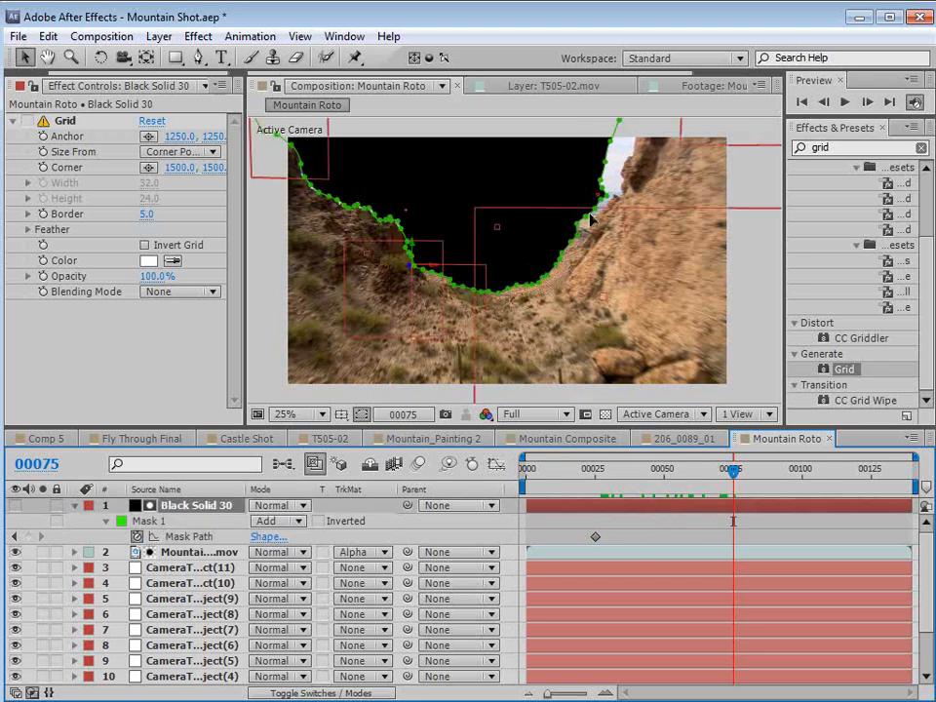
At frame 75, select the mask points along the upper right cliff and shift them together onto the cliff's edge.
{"action": "key", "text": "grave"}
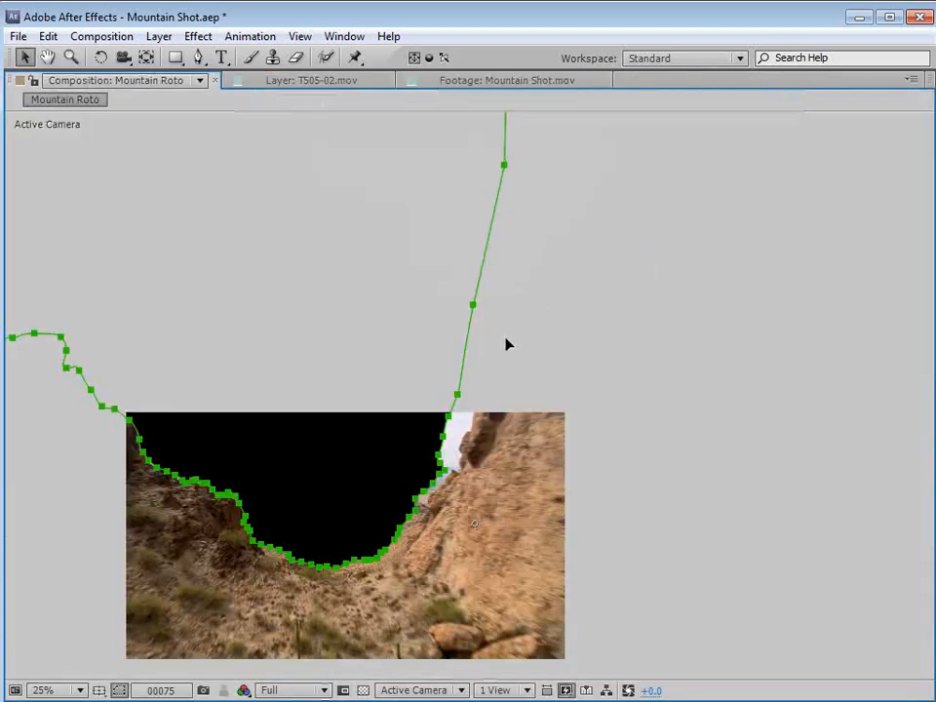
{"action": "key", "text": "comma"}
{"action": "left_click_drag", "start_coordinate": [840, 459], "coordinate": [853, 464]}
{"action": "key", "text": "period"}
{"action": "key", "text": "space"}
{"action": "left_click_drag", "start_coordinate": [443, 524], "coordinate": [474, 370]}
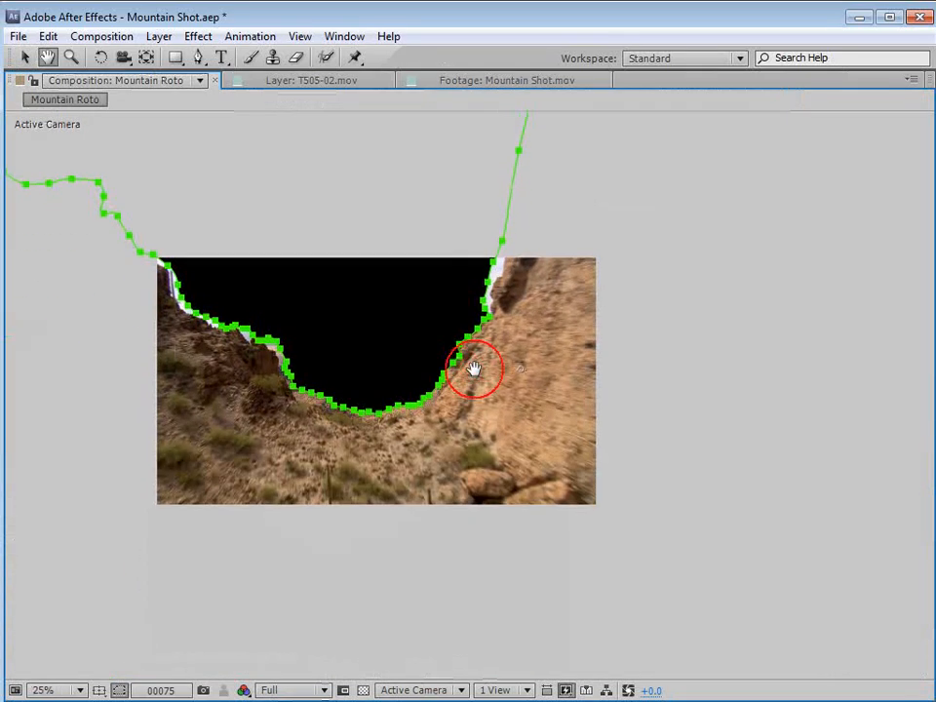
{"action": "left_click", "coordinate": [602, 371]}
{"action": "key", "text": "period"}
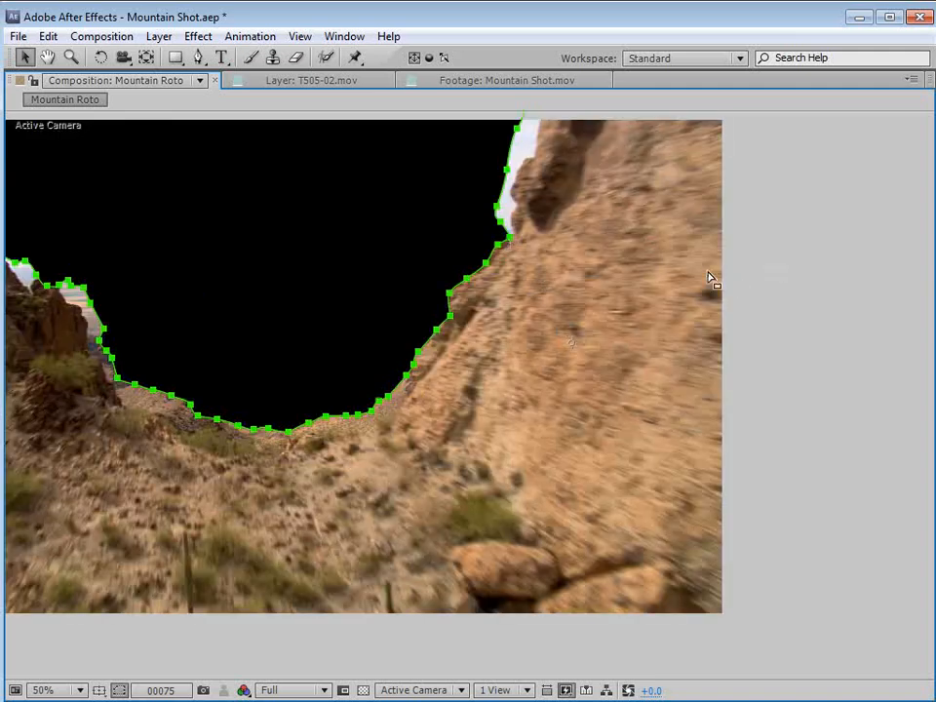
{"action": "left_click", "coordinate": [634, 243]}
{"action": "left_click", "coordinate": [509, 238]}
{"action": "key", "text": "space"}
{"action": "left_click_drag", "start_coordinate": [526, 155], "coordinate": [498, 261]}
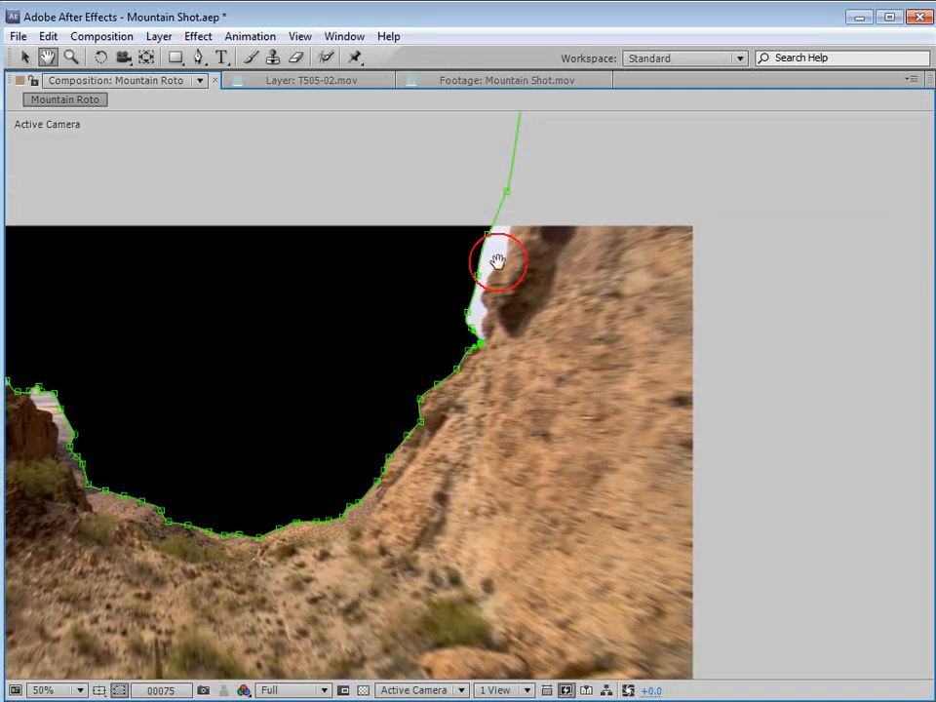
{"action": "left_click_drag", "start_coordinate": [416, 160], "coordinate": [522, 321]}
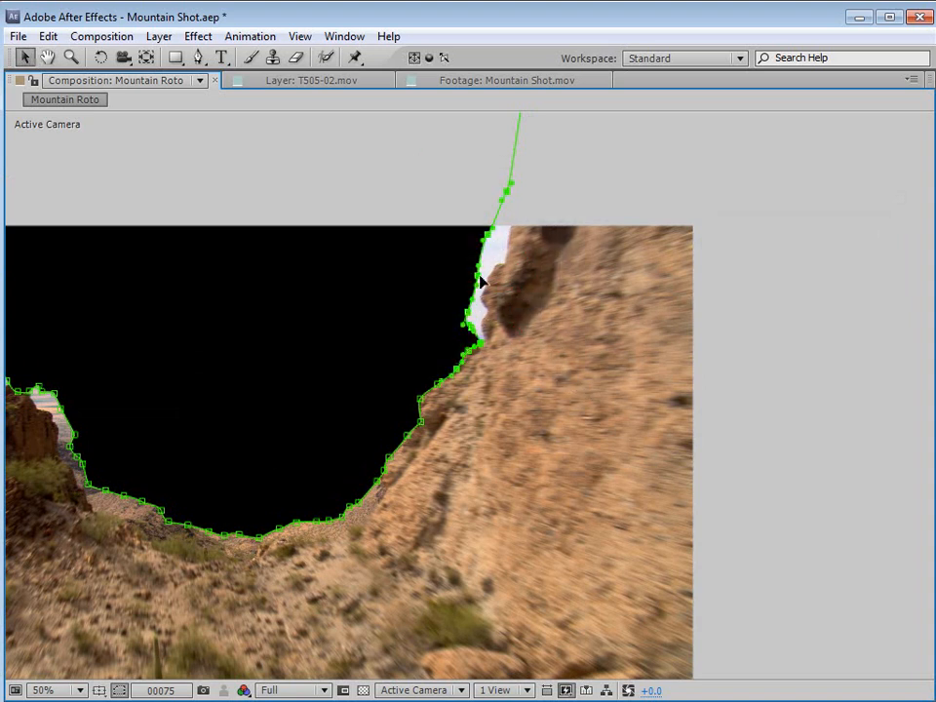
{"action": "left_click_drag", "start_coordinate": [481, 281], "coordinate": [501, 278]}
Select the mask points along the left slope and shift them together onto its ridge, covering the exposed sky.
{"action": "key", "text": "space"}
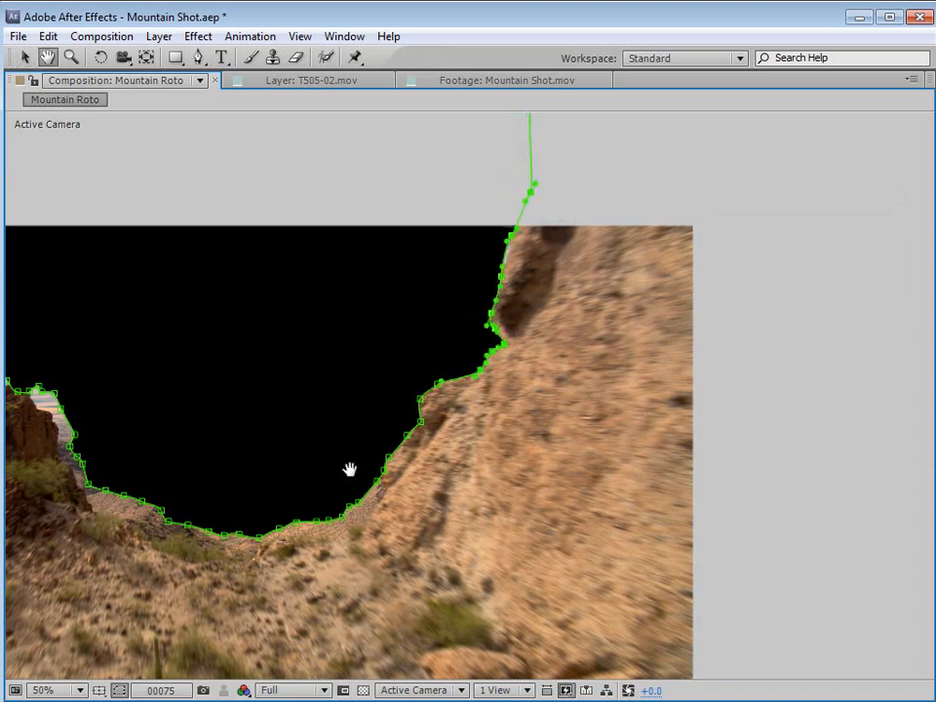
{"action": "left_click_drag", "start_coordinate": [228, 452], "coordinate": [395, 391]}
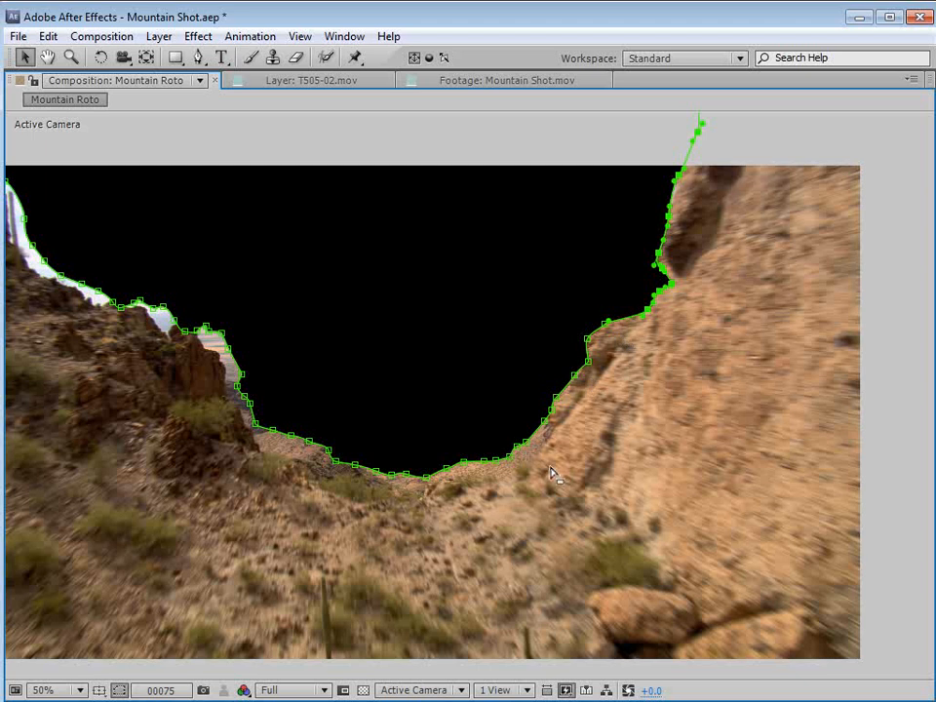
{"action": "key", "text": "space"}
{"action": "left_click_drag", "start_coordinate": [229, 379], "coordinate": [411, 407]}
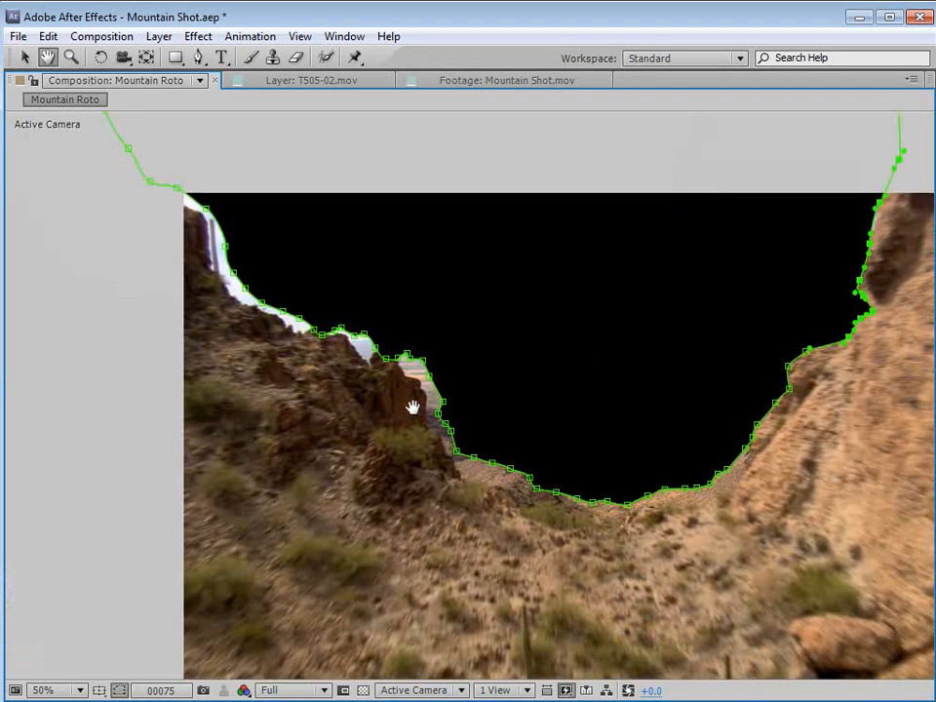
{"action": "left_click_drag", "start_coordinate": [596, 146], "coordinate": [77, 542]}
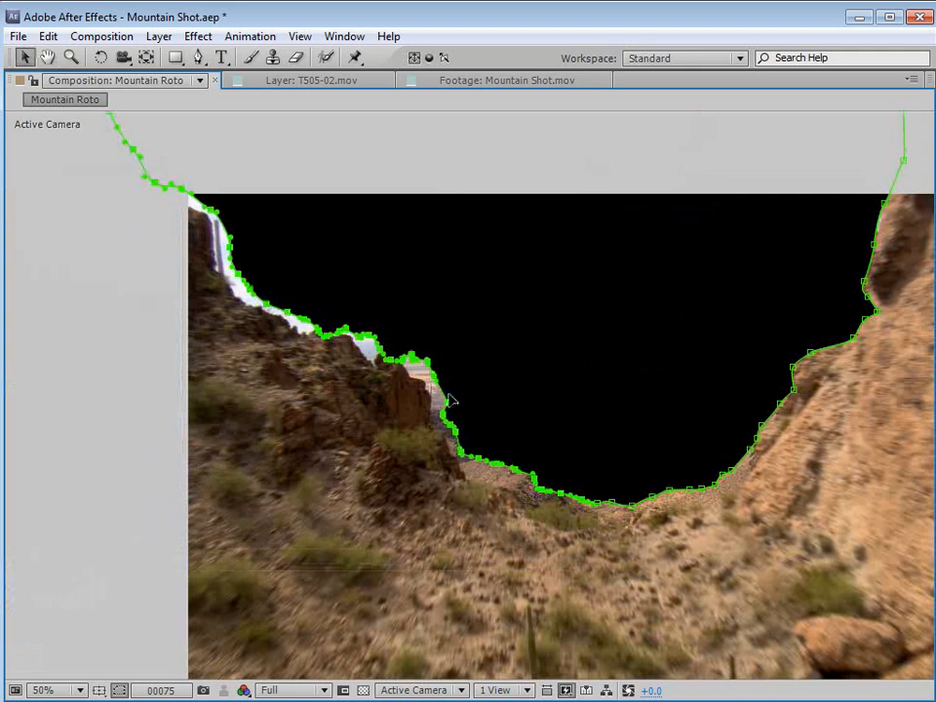
{"action": "left_click_drag", "start_coordinate": [450, 411], "coordinate": [429, 417]}
{"action": "left_click", "coordinate": [762, 525]}
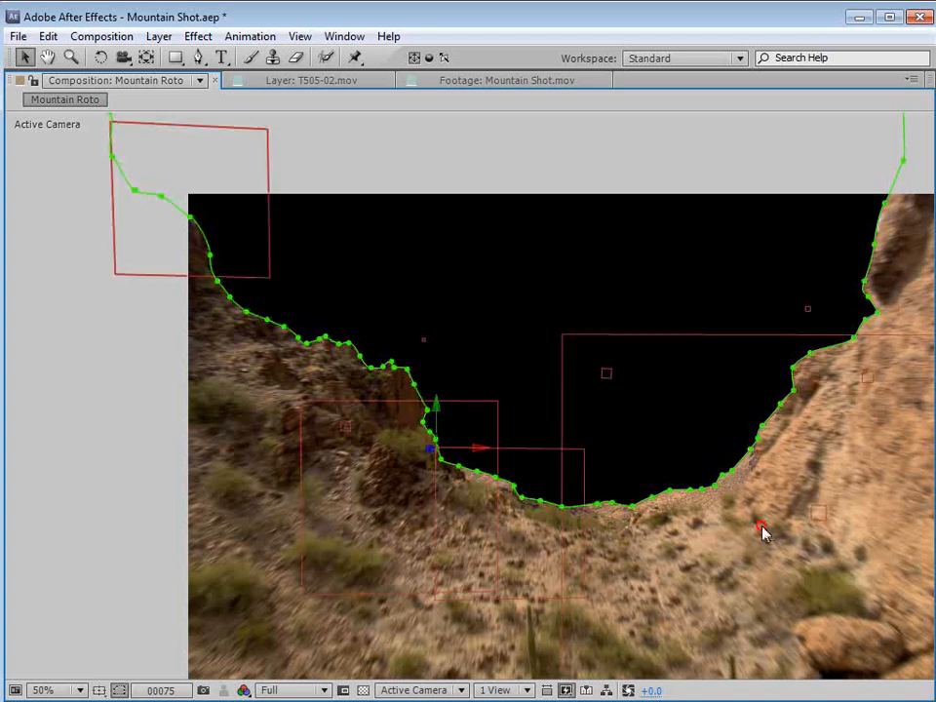
Lower the mask points along the valley floor at frame 75 and scrub the timeline back to frame 0.
{"action": "left_click", "coordinate": [751, 449]}
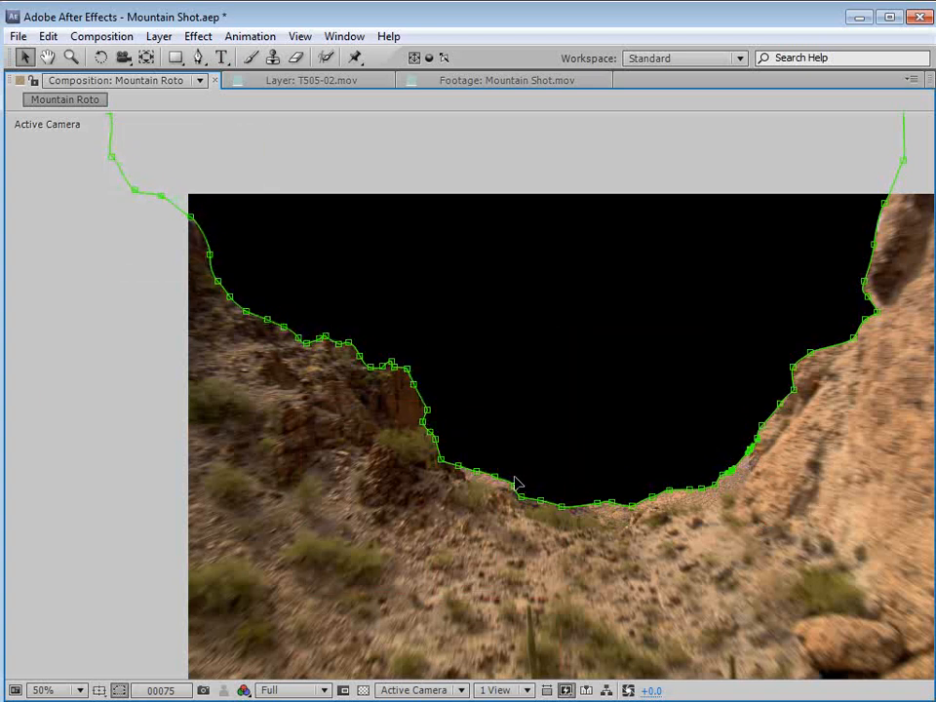
{"action": "left_click_drag", "start_coordinate": [438, 579], "coordinate": [744, 420]}
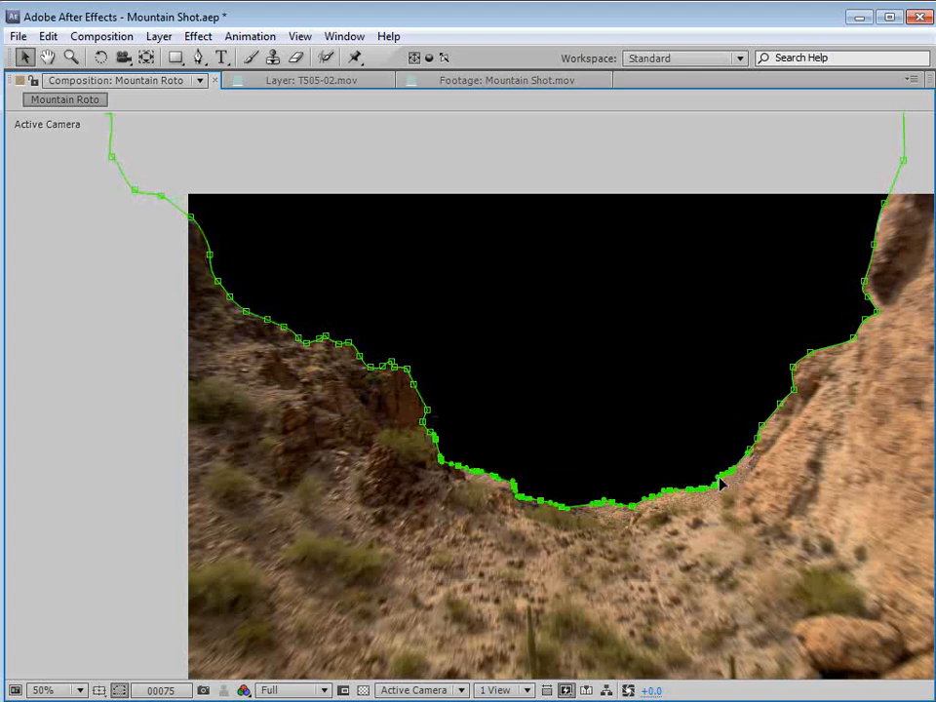
{"action": "left_click_drag", "start_coordinate": [722, 485], "coordinate": [718, 504]}
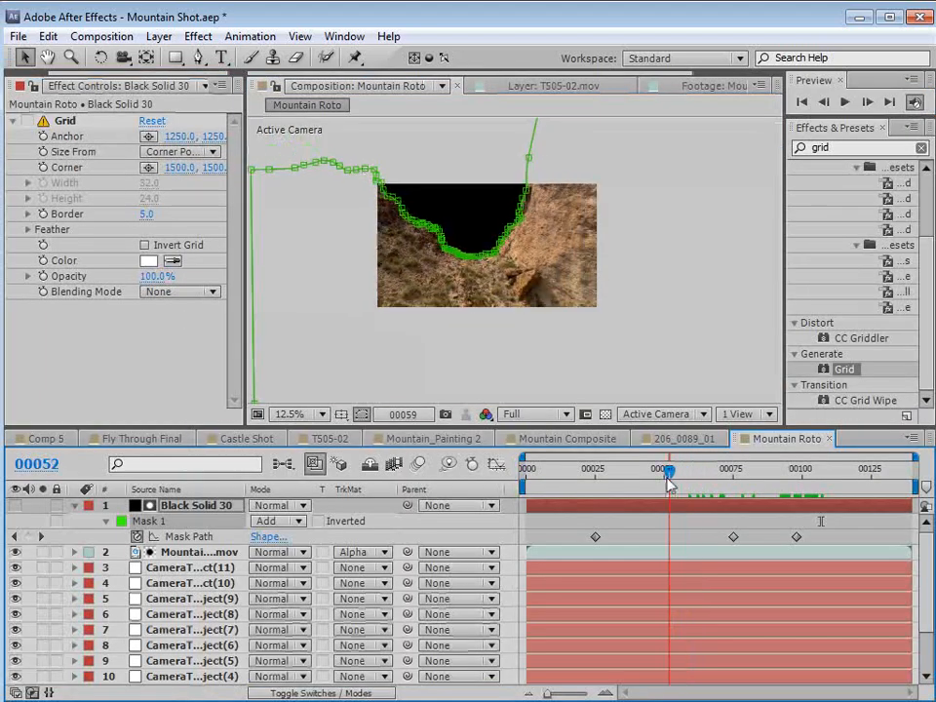
{"action": "left_click_drag", "start_coordinate": [664, 474], "coordinate": [547, 493]}
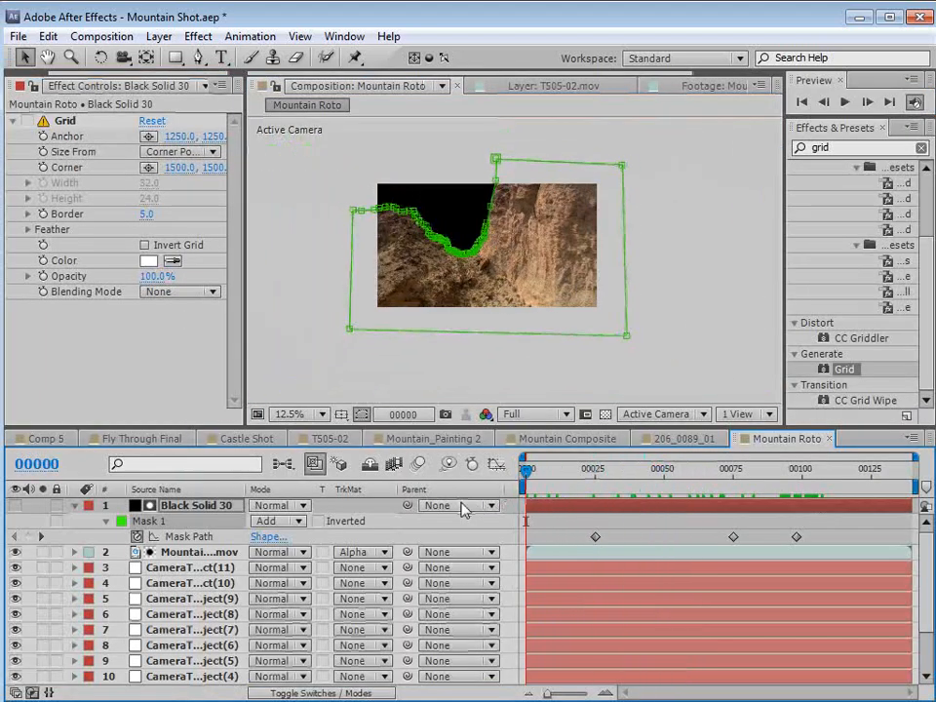
Collapse Black Solid 30 and duplicate the Mountain Shot.mov layer so an unmatted copy sits above the solid.
{"action": "left_click", "coordinate": [533, 517]}
{"action": "scroll", "coordinate": [487, 302], "scroll_direction": "up", "scroll_amount": 1}
{"action": "key", "text": "space"}
{"action": "left_click_drag", "start_coordinate": [437, 222], "coordinate": [491, 267]}
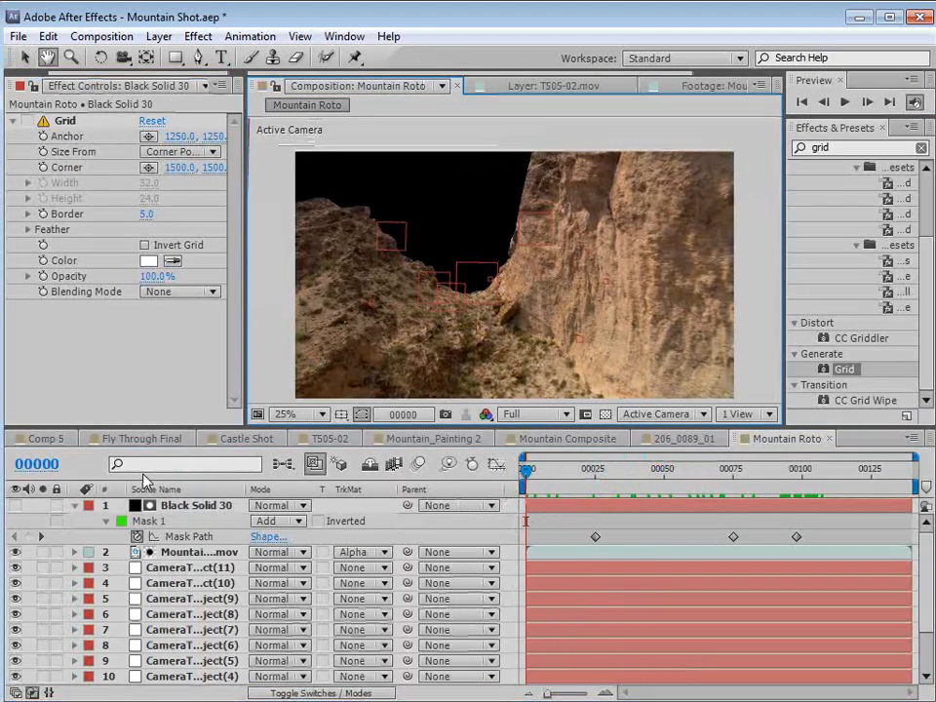
{"action": "left_click", "coordinate": [74, 506]}
{"action": "left_click", "coordinate": [171, 522]}
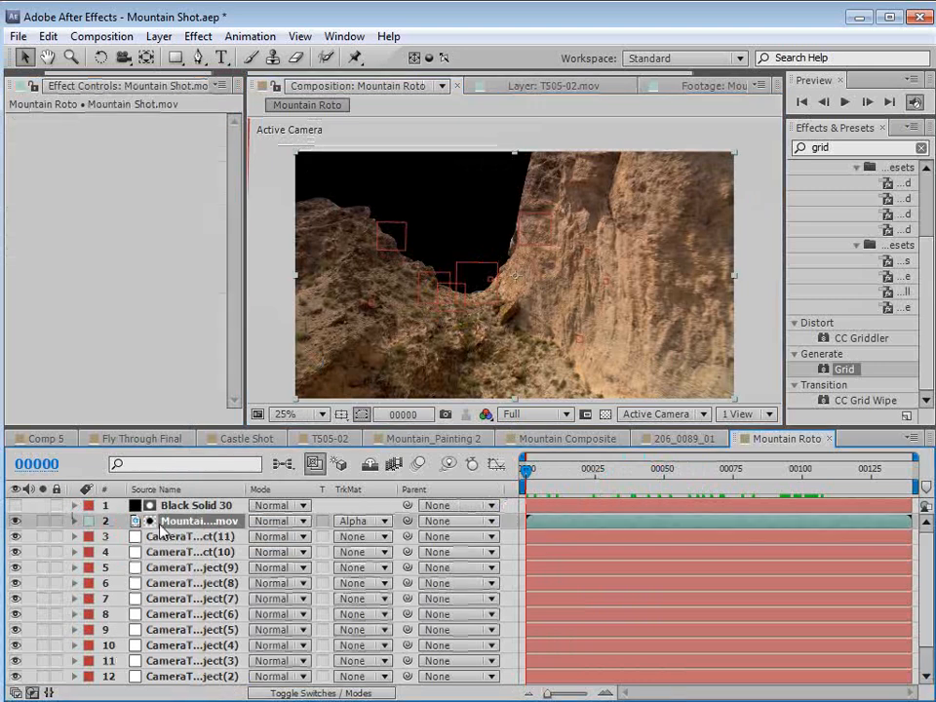
{"action": "key", "text": "ctrl+d"}
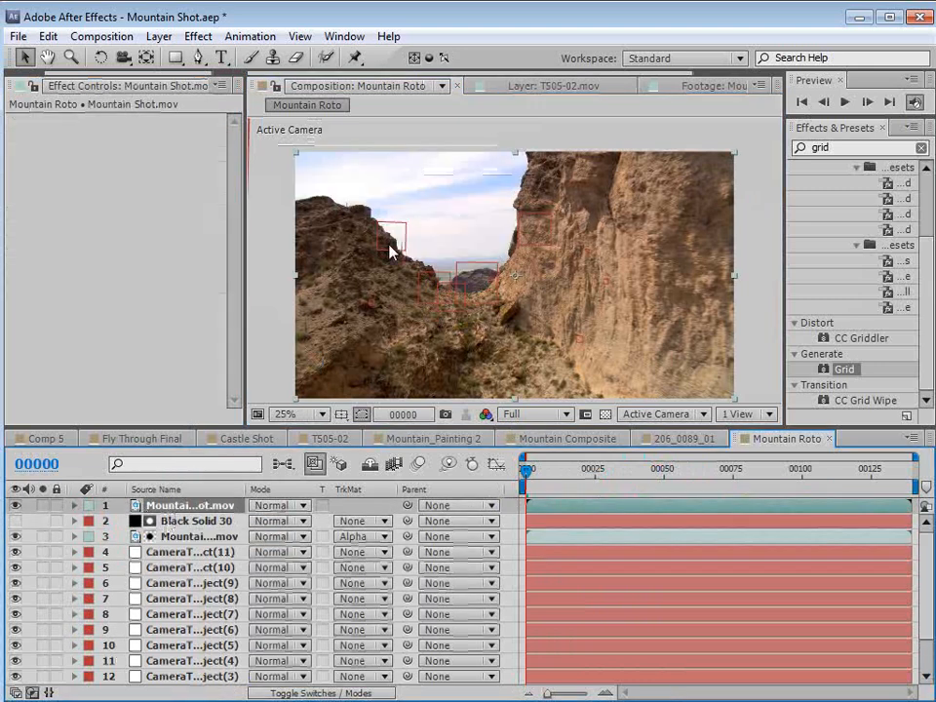
Examine the duplicated footage at full panel size, checking the fine detail along the left ridge against the sky.
{"action": "key", "text": "grave"}
{"action": "scroll", "coordinate": [445, 313], "scroll_direction": "up", "scroll_amount": 1}
{"action": "key", "text": "space"}
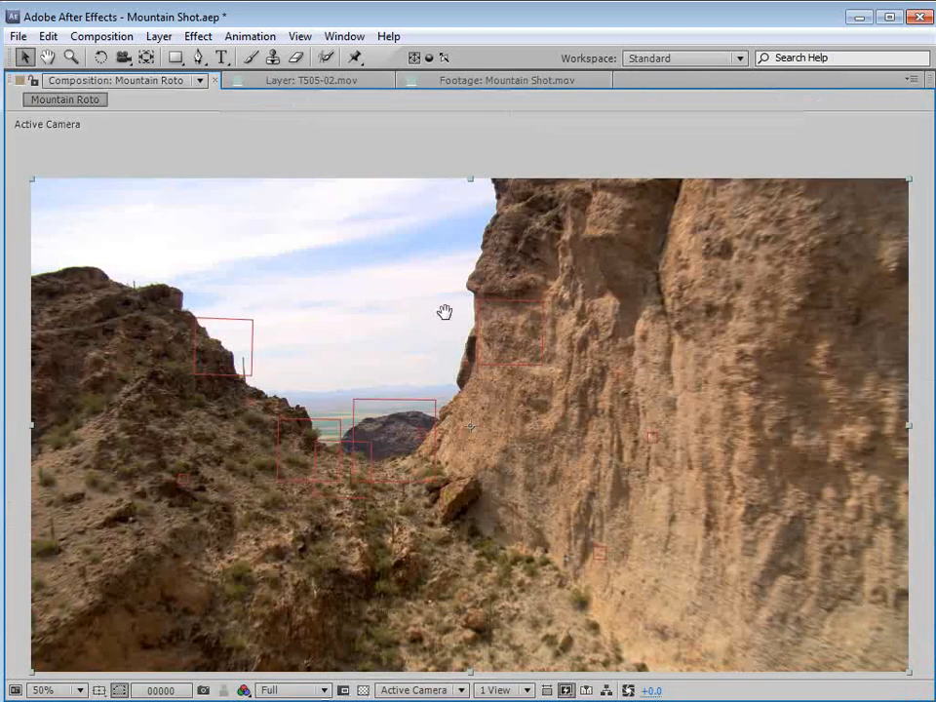
{"action": "left_click_drag", "start_coordinate": [170, 232], "coordinate": [279, 274]}
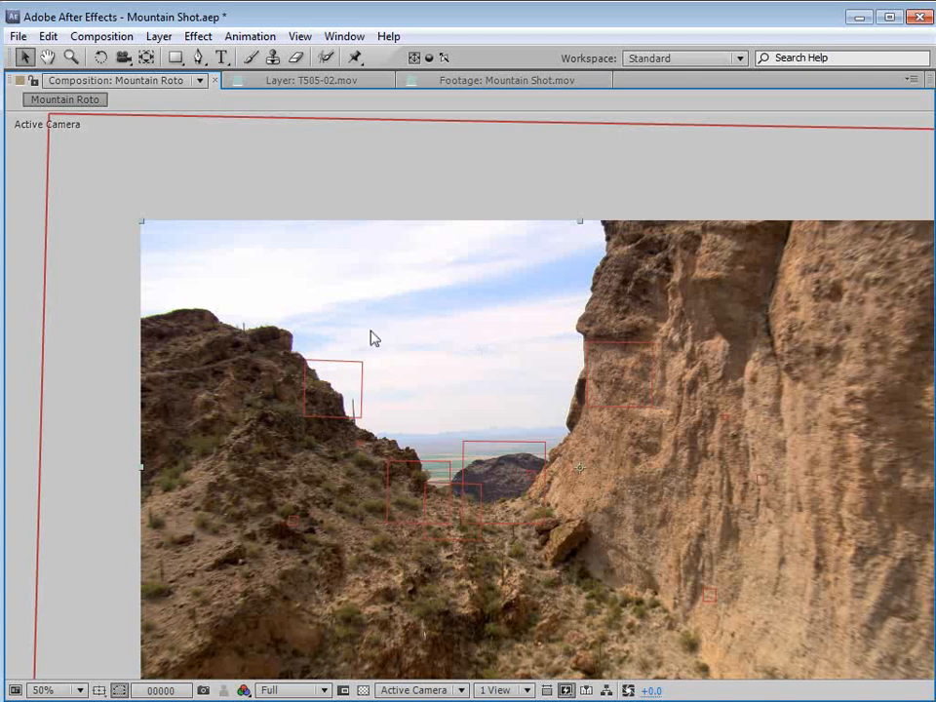
{"action": "scroll", "coordinate": [371, 338], "scroll_direction": "up", "scroll_amount": 4}
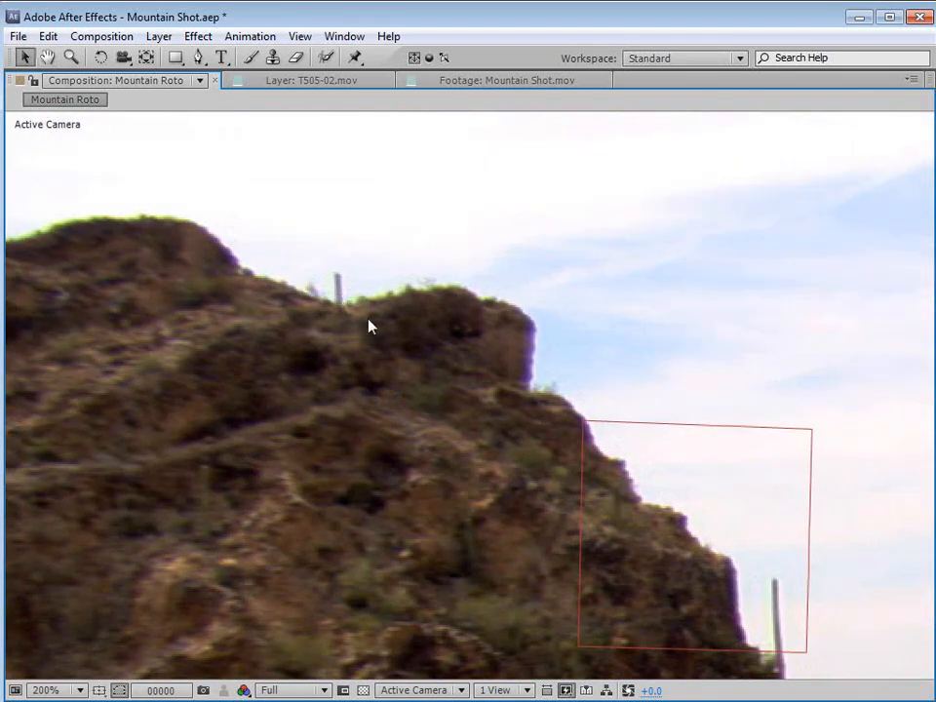
{"action": "scroll", "coordinate": [623, 493], "scroll_direction": "down", "scroll_amount": 4}
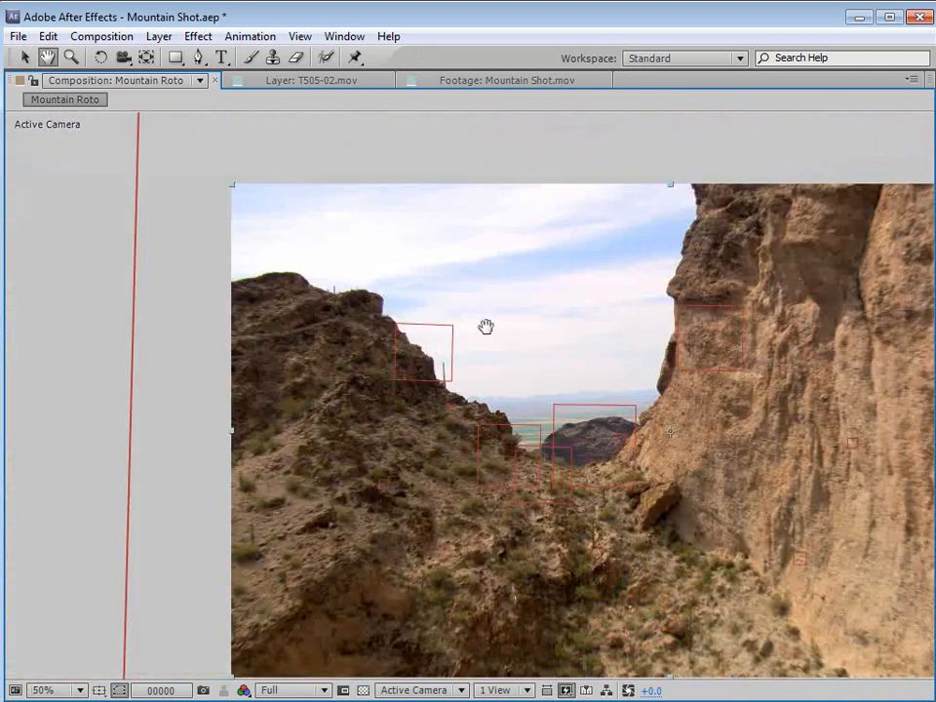
{"action": "key", "text": "grave"}
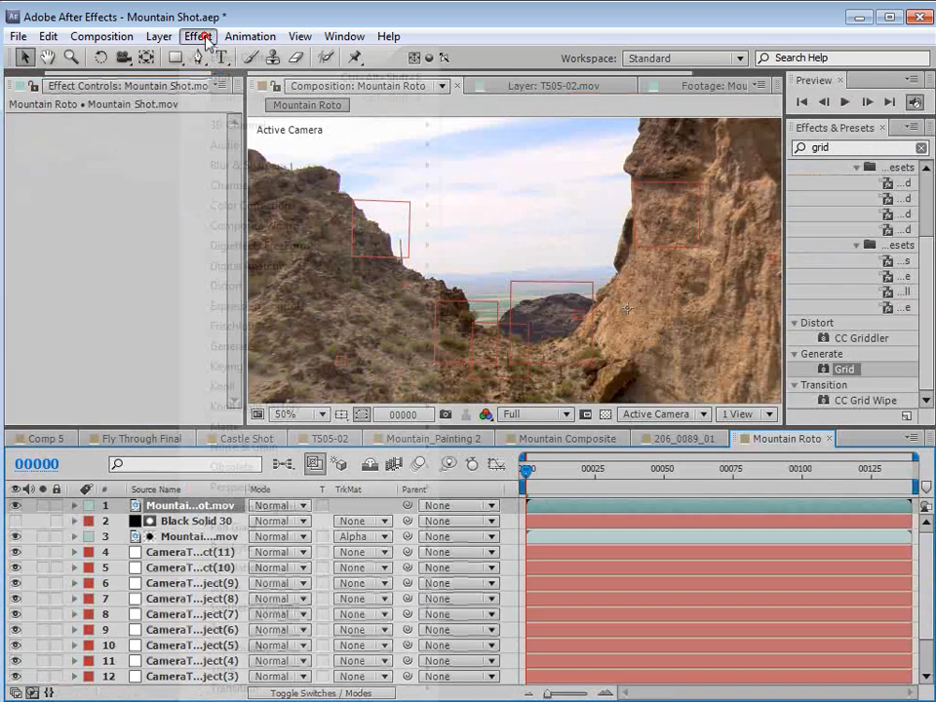
Apply a Luma Key effect to the duplicated footage with the key type set to Key Out Brighter.
{"action": "left_click", "coordinate": [198, 36]}
{"action": "mouse_move", "coordinate": [245, 366]}
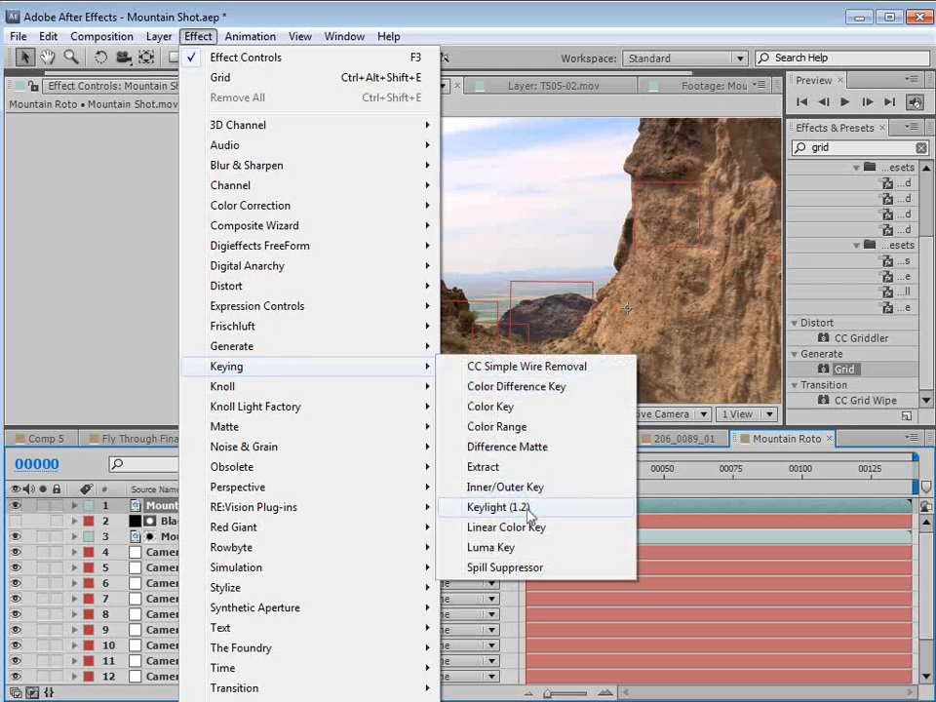
{"action": "left_click", "coordinate": [502, 548]}
{"action": "left_click", "coordinate": [184, 139]}
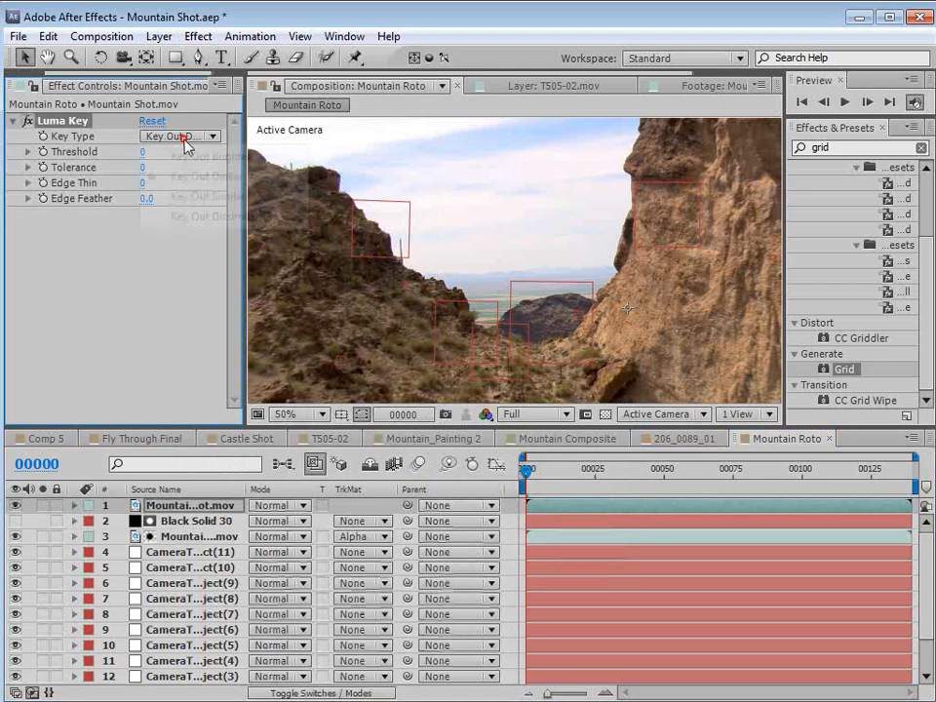
{"action": "left_click", "coordinate": [212, 157]}
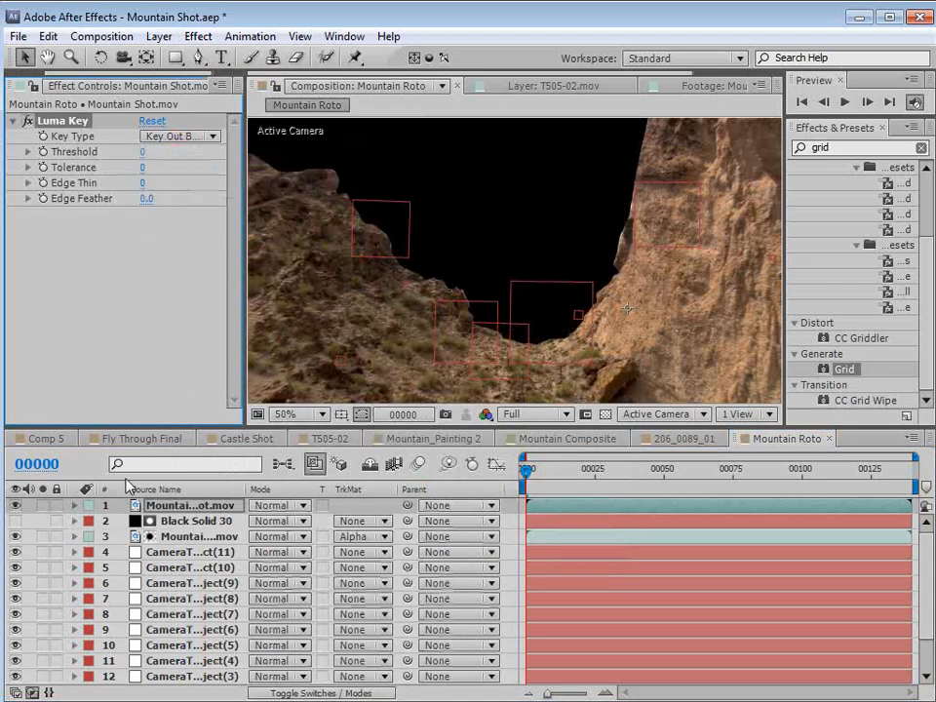
Solo the duplicated footage over the transparency grid and raise its Luma Key threshold to 229.
{"action": "left_click", "coordinate": [40, 505]}
{"action": "left_click", "coordinate": [605, 415]}
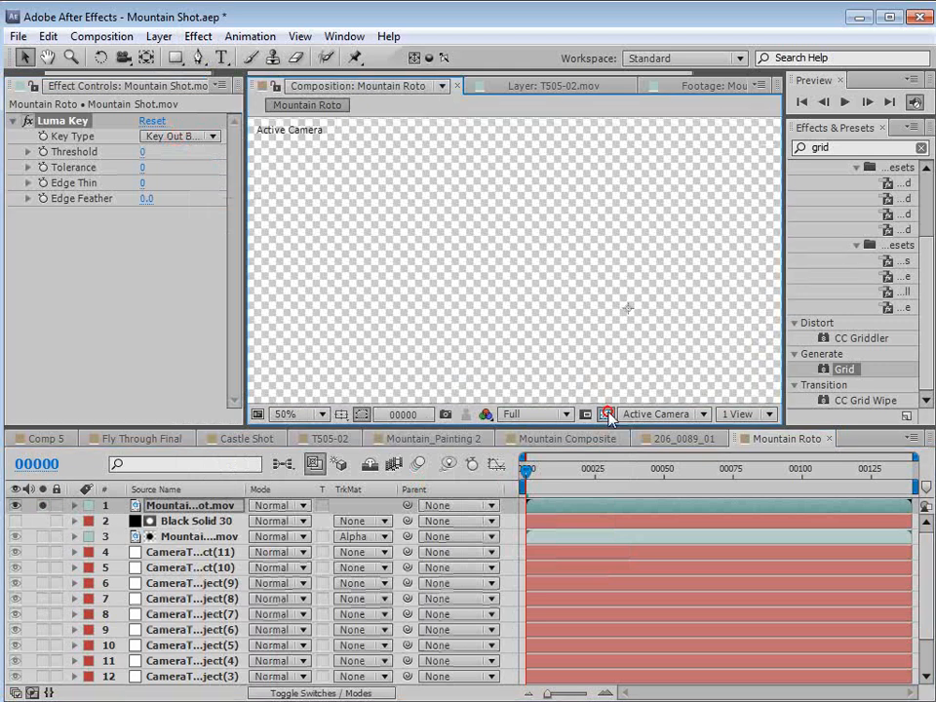
{"action": "scroll", "coordinate": [495, 286], "scroll_direction": "down", "scroll_amount": 2}
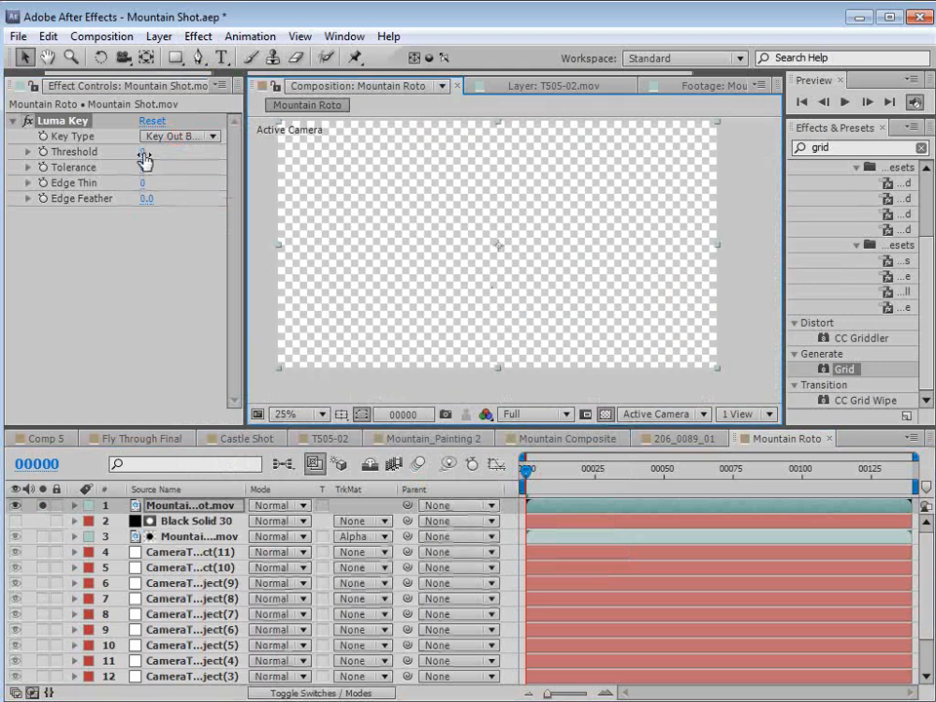
{"action": "left_click_drag", "start_coordinate": [143, 159], "coordinate": [355, 154]}
Lower the Luma Key threshold to 214 to remove more of the sky behind the left ridge.
{"action": "key", "text": "space"}
{"action": "left_click_drag", "start_coordinate": [409, 199], "coordinate": [533, 272]}
{"action": "scroll", "coordinate": [526, 275], "scroll_direction": "up", "scroll_amount": 2}
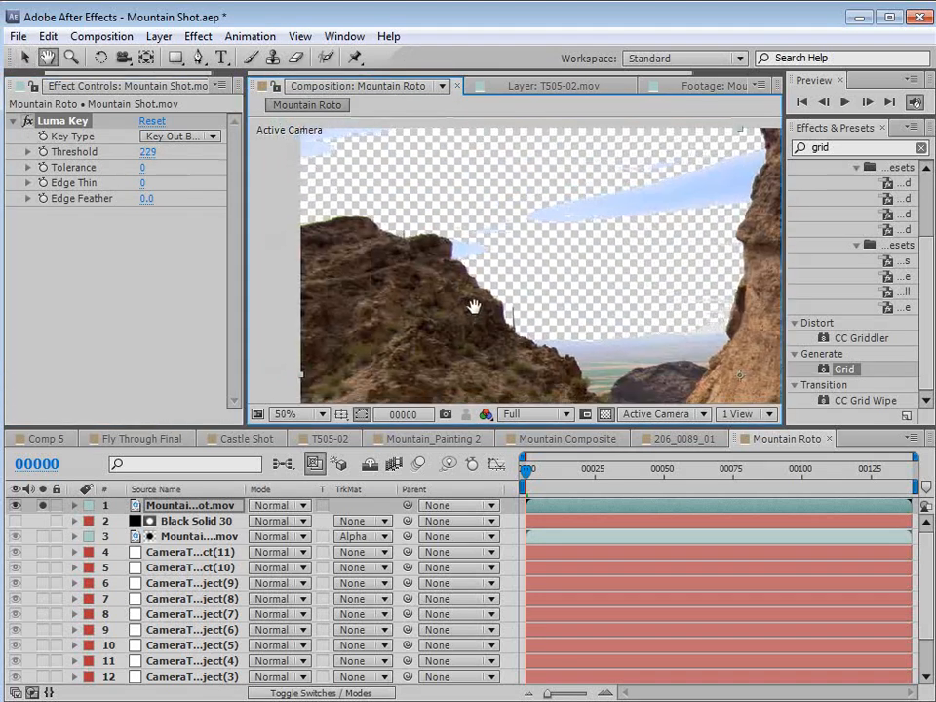
{"action": "scroll", "coordinate": [495, 243], "scroll_direction": "up", "scroll_amount": 2}
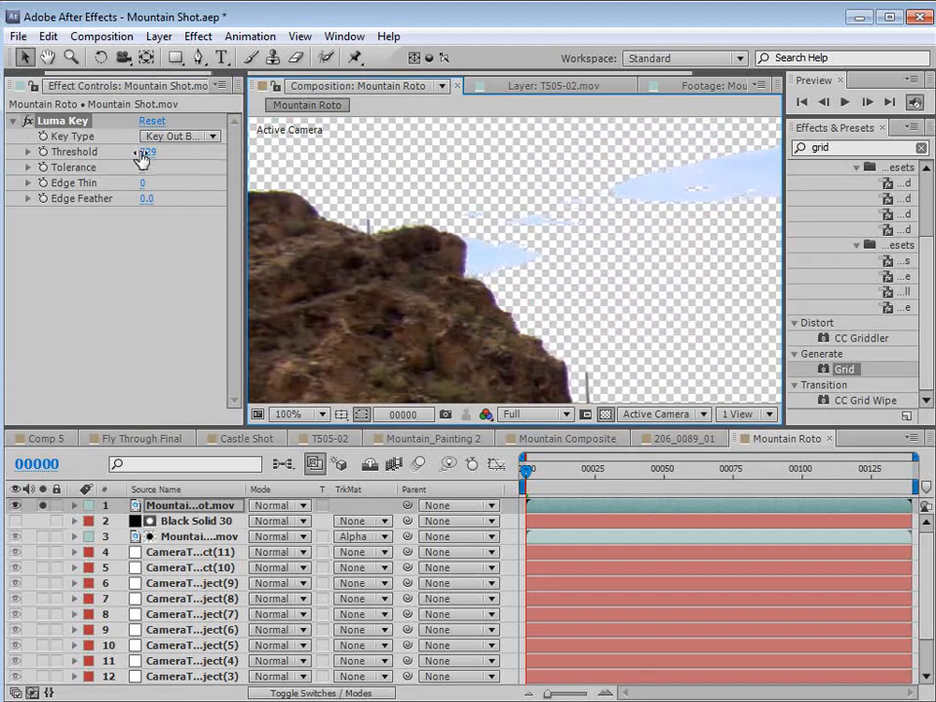
{"action": "left_click_drag", "start_coordinate": [142, 159], "coordinate": [134, 153]}
Examine the keyed edges along the horizon, left slope and right cliff for leftover sky.
{"action": "key", "text": "space"}
{"action": "left_click_drag", "start_coordinate": [619, 296], "coordinate": [391, 253]}
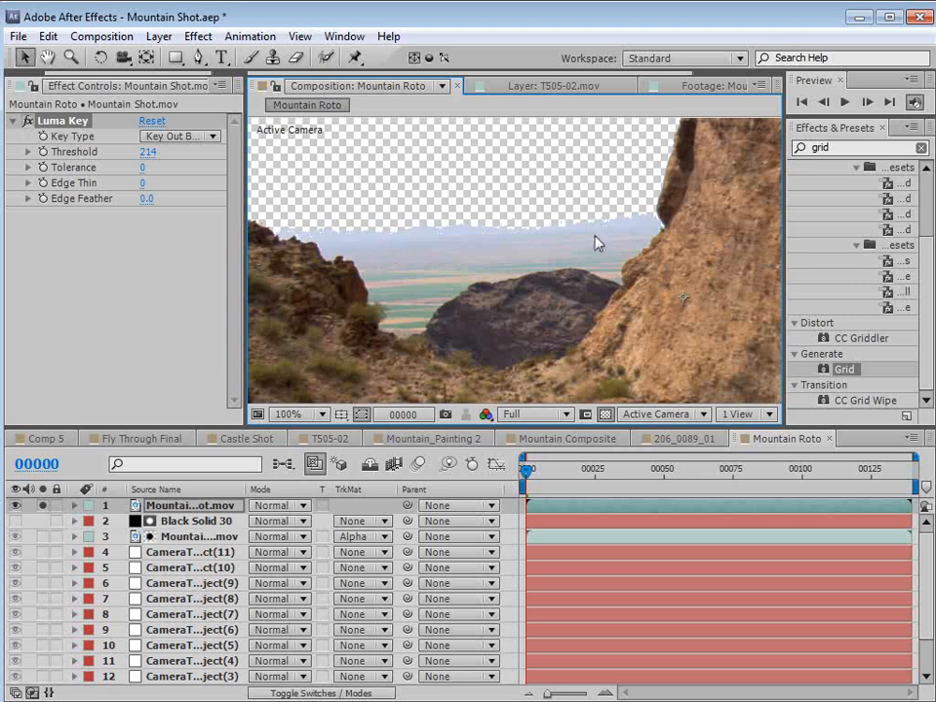
{"action": "key", "text": "space"}
{"action": "left_click_drag", "start_coordinate": [362, 268], "coordinate": [505, 306]}
{"action": "scroll", "coordinate": [474, 281], "scroll_direction": "down", "scroll_amount": 1}
{"action": "left_click_drag", "start_coordinate": [524, 249], "coordinate": [463, 312]}
{"action": "left_click_drag", "start_coordinate": [569, 232], "coordinate": [488, 241]}
{"action": "key", "text": "space"}
Add a Color Key effect, sample the remaining blue sky beside the right cliff, and set the color tolerance to 64.
{"action": "left_click", "coordinate": [199, 36]}
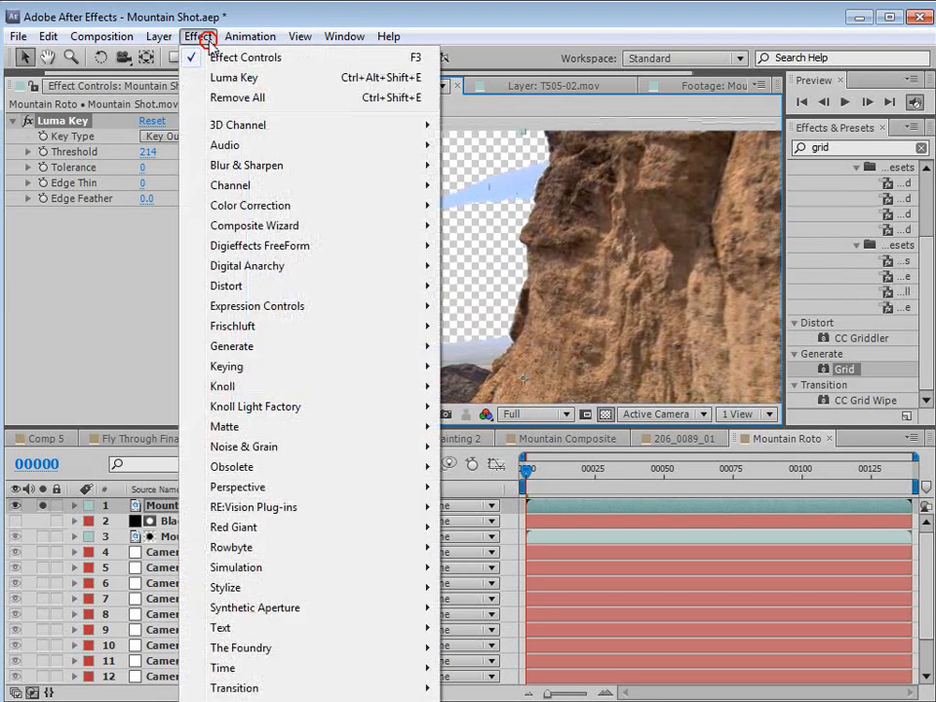
{"action": "mouse_move", "coordinate": [243, 366]}
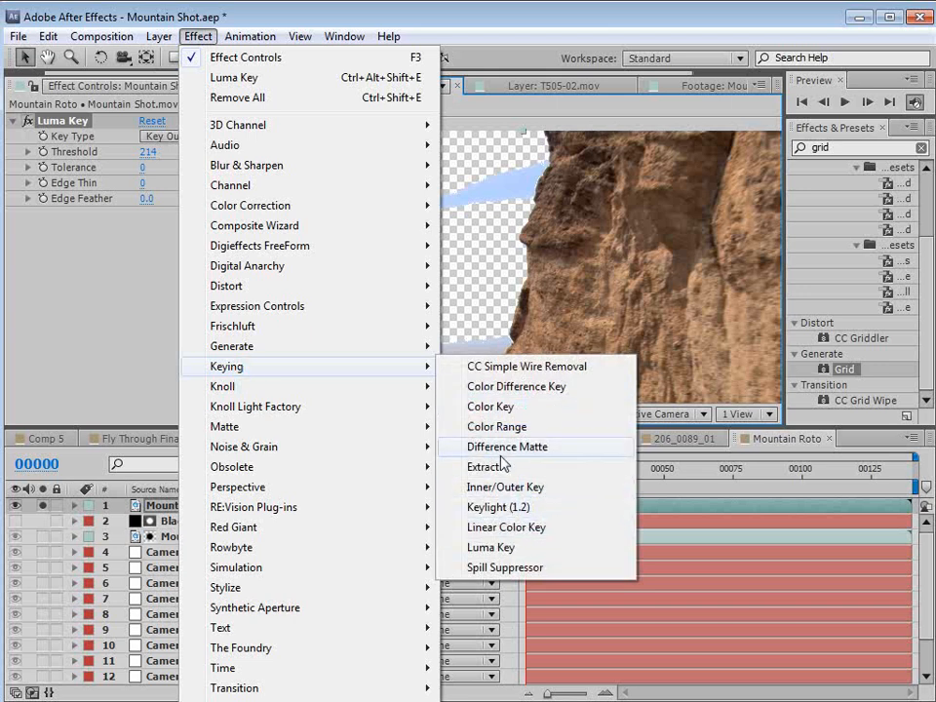
{"action": "left_click", "coordinate": [491, 407]}
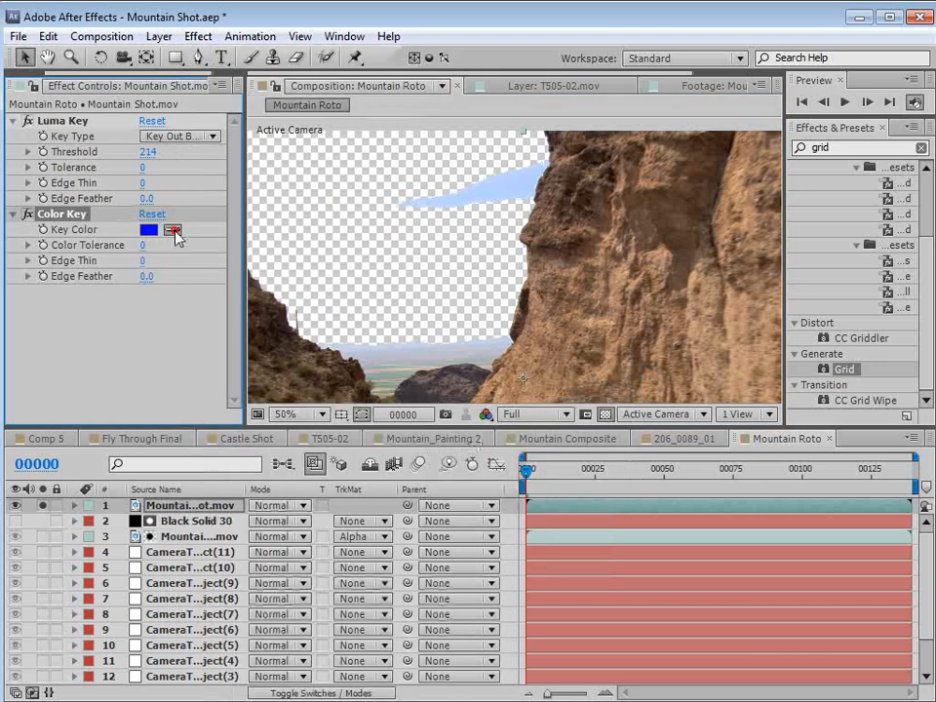
{"action": "left_click", "coordinate": [172, 229]}
{"action": "left_click", "coordinate": [503, 182]}
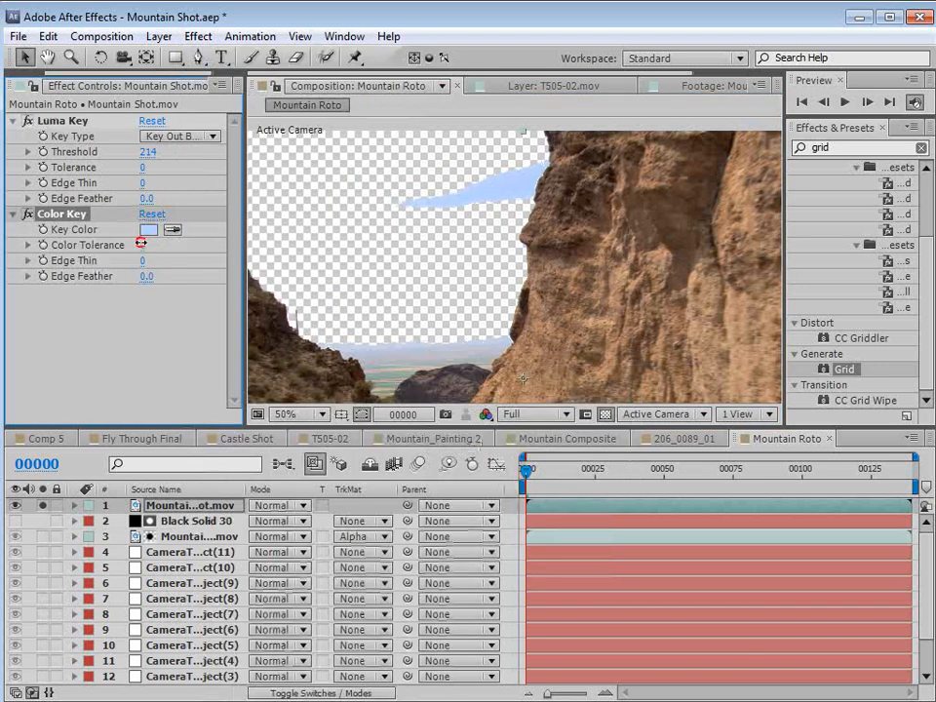
{"action": "left_click_drag", "start_coordinate": [142, 243], "coordinate": [182, 239]}
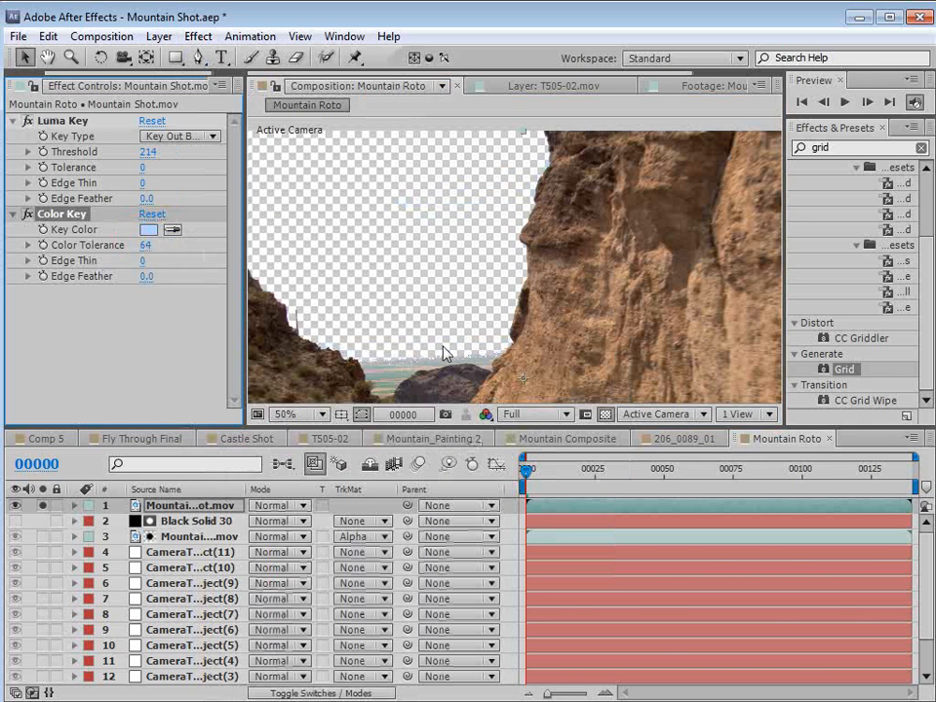
Set Edge Feather to 1.0 on both the Color Key and the Luma Key.
{"action": "key", "text": "space"}
{"action": "scroll", "coordinate": [468, 337], "scroll_direction": "up", "scroll_amount": 1}
{"action": "left_click_drag", "start_coordinate": [488, 318], "coordinate": [496, 230]}
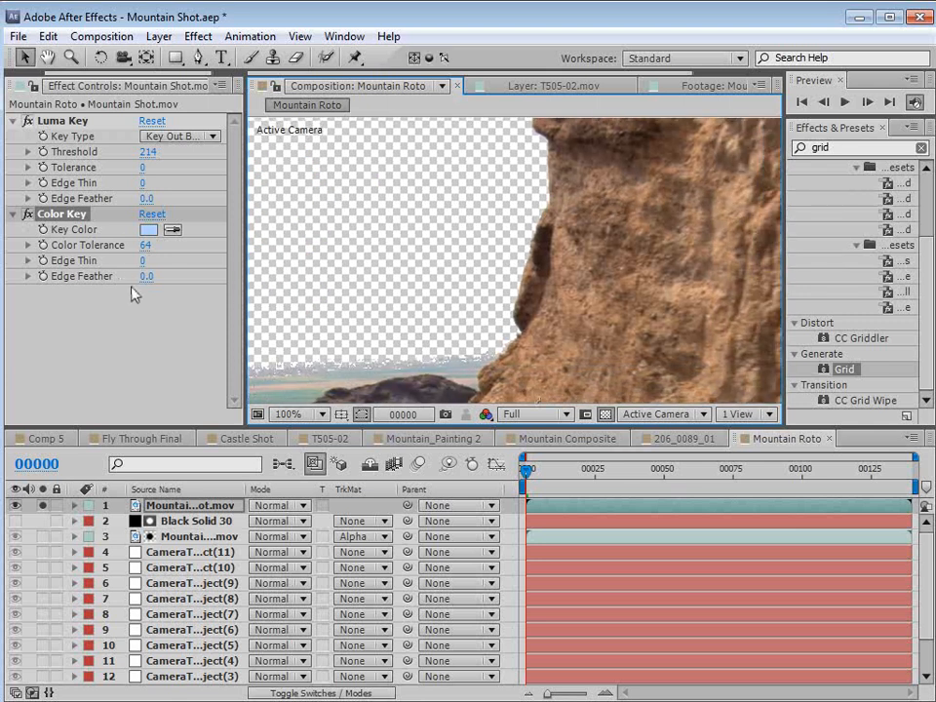
{"action": "left_click", "coordinate": [143, 277]}
{"action": "left_click", "coordinate": [144, 201]}
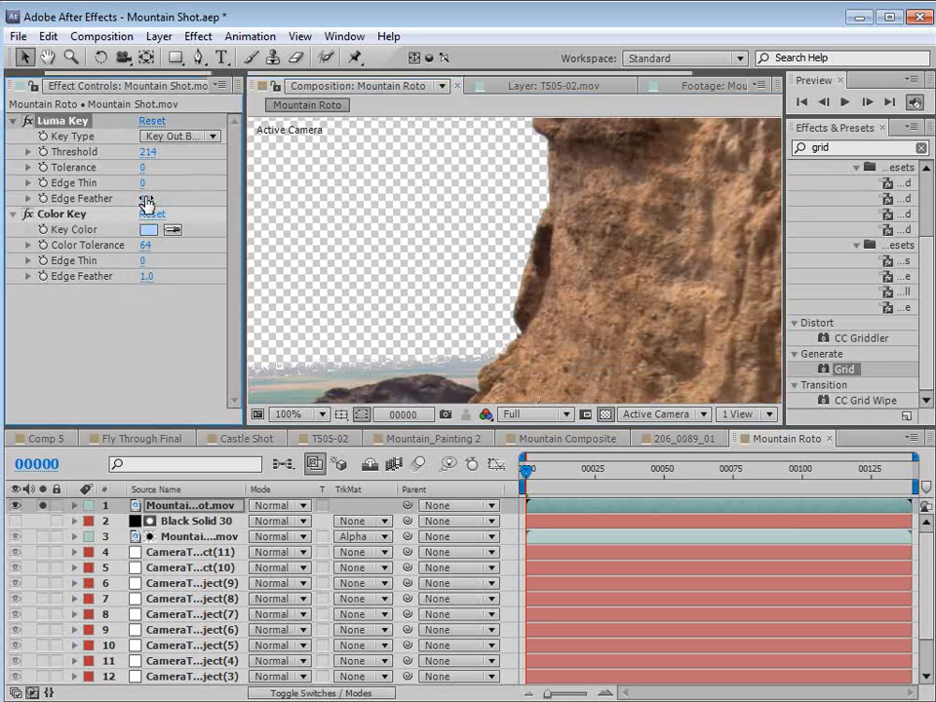
Check the keyed ridge and cliff edges, scrubbing from frame 0 to frame 60.
{"action": "key", "text": "space"}
{"action": "left_click_drag", "start_coordinate": [439, 330], "coordinate": [577, 290]}
{"action": "scroll", "coordinate": [577, 291], "scroll_direction": "down", "scroll_amount": 1}
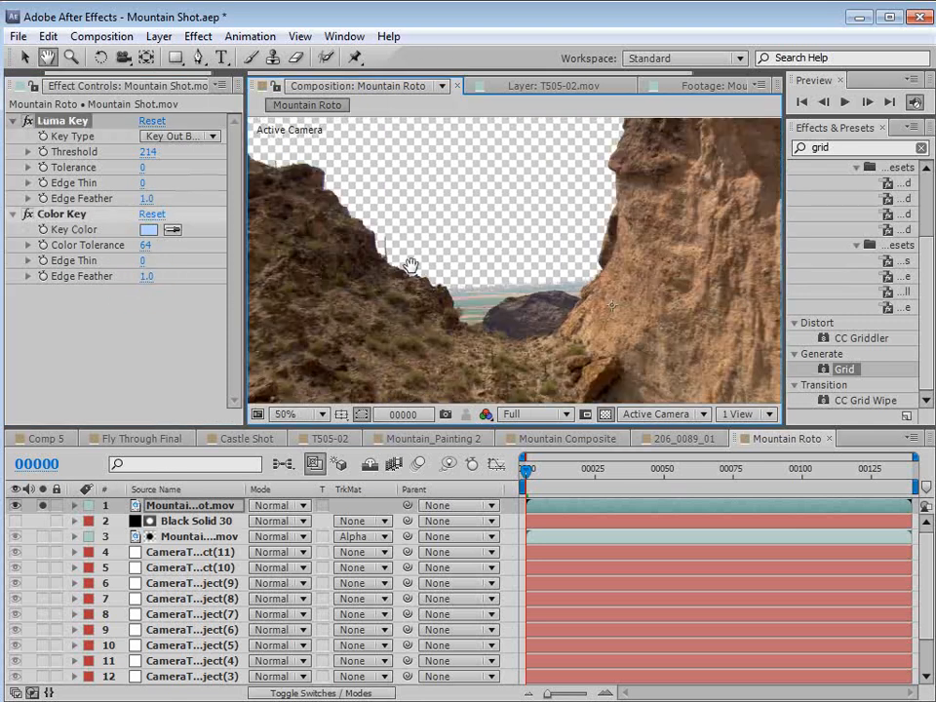
{"action": "left_click_drag", "start_coordinate": [378, 207], "coordinate": [397, 243]}
{"action": "left_click_drag", "start_coordinate": [531, 341], "coordinate": [446, 290]}
{"action": "left_click_drag", "start_coordinate": [543, 477], "coordinate": [691, 487]}
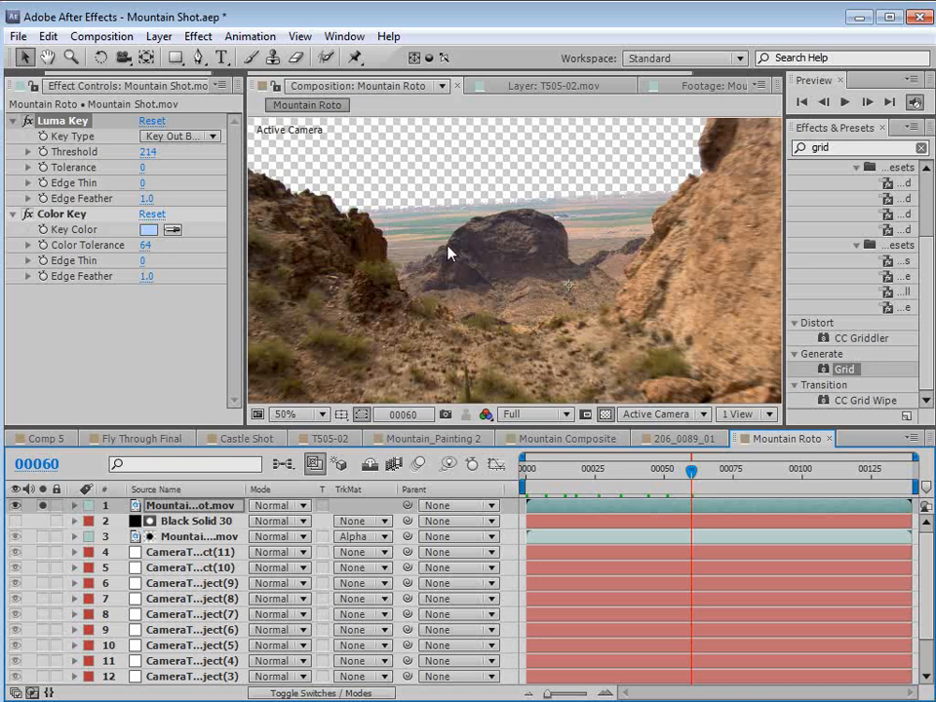
{"action": "scroll", "coordinate": [531, 268], "scroll_direction": "down", "scroll_amount": 2}
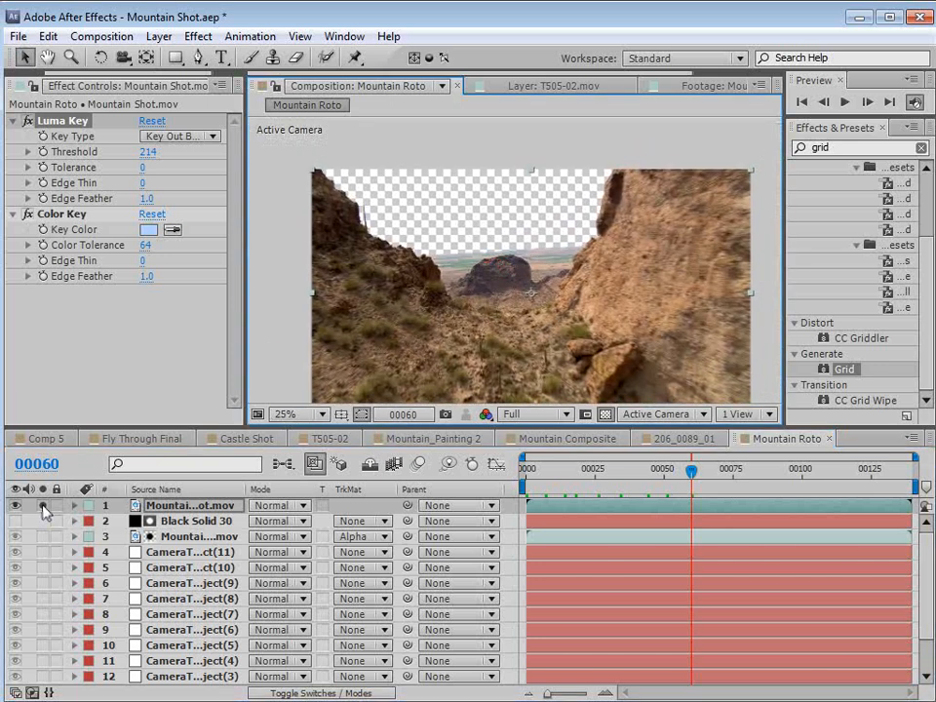
At frame 0, start a Pen mask on the keyed footage, running from beyond the left frame edge across the valley onto the right cliff.
{"action": "left_click", "coordinate": [184, 508]}
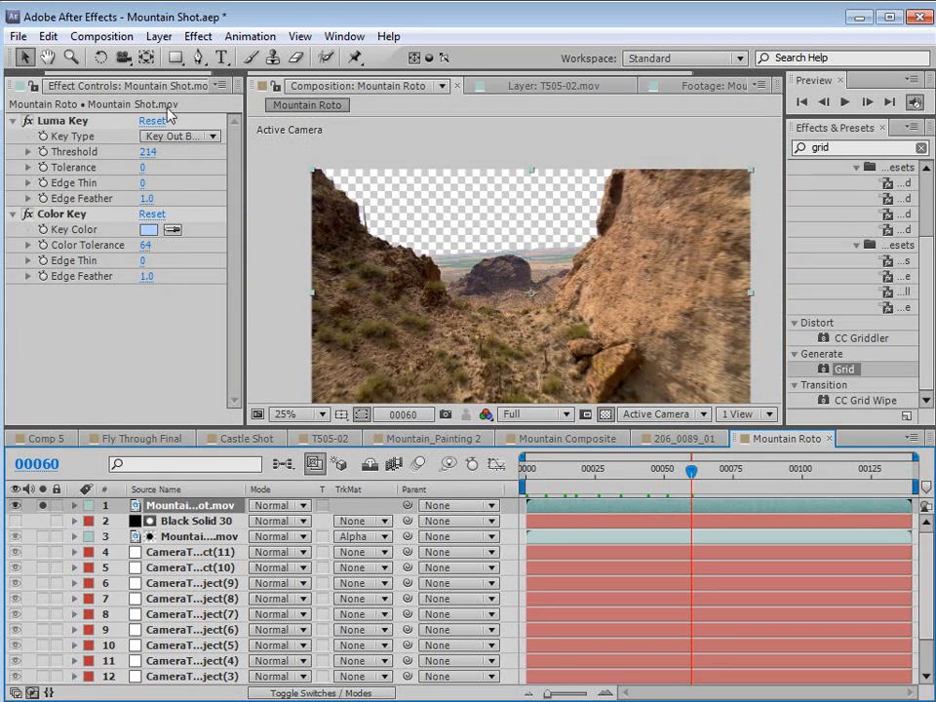
{"action": "left_click", "coordinate": [198, 57]}
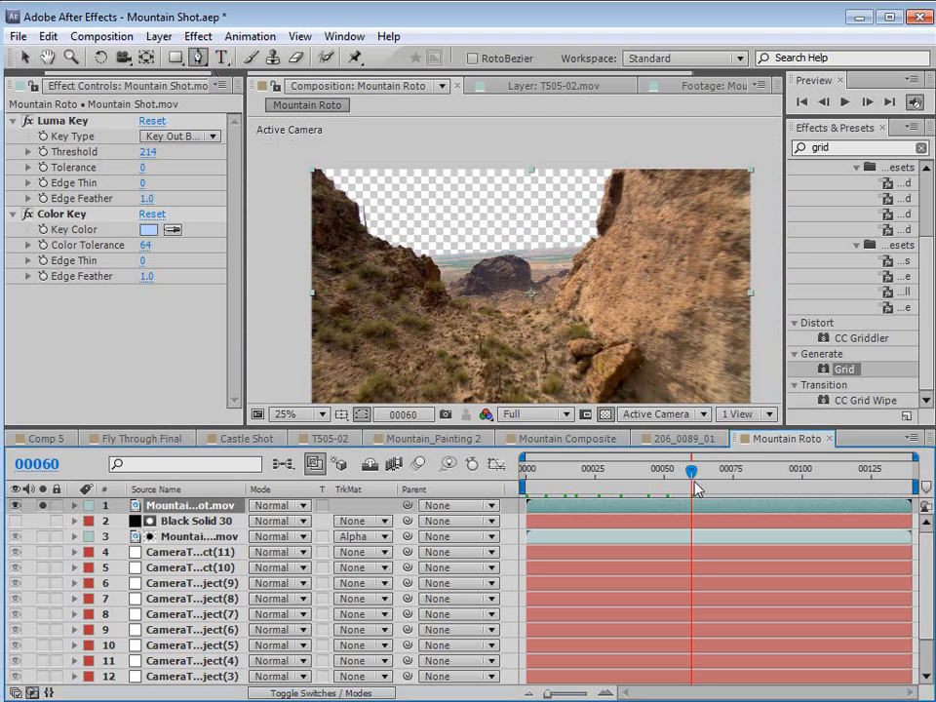
{"action": "left_click_drag", "start_coordinate": [695, 487], "coordinate": [506, 501]}
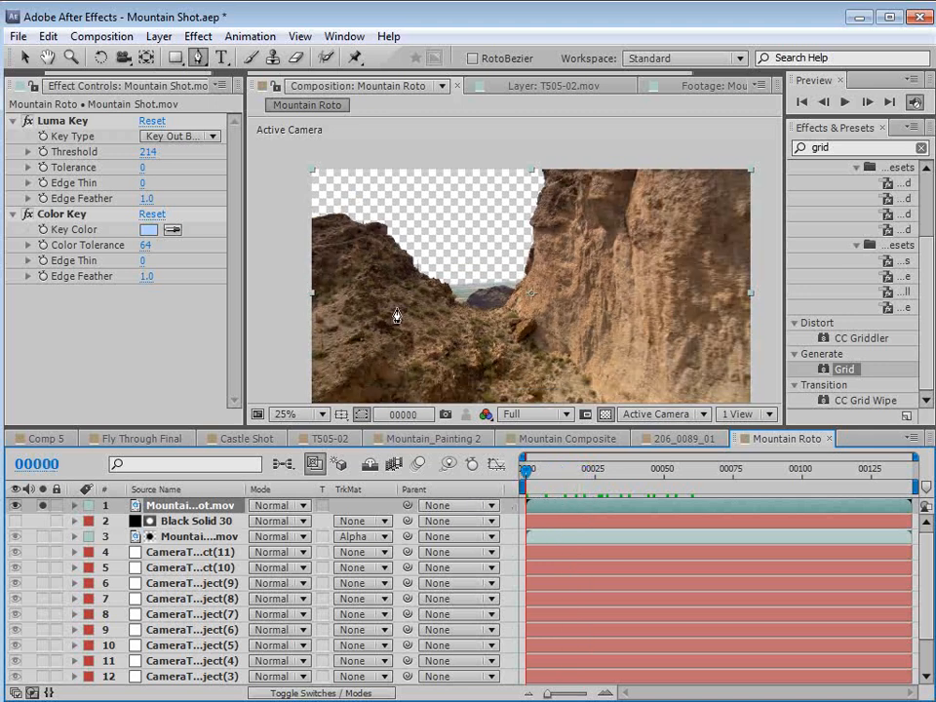
{"action": "scroll", "coordinate": [395, 312], "scroll_direction": "up", "scroll_amount": 2}
{"action": "scroll", "coordinate": [572, 245], "scroll_direction": "down", "scroll_amount": 2}
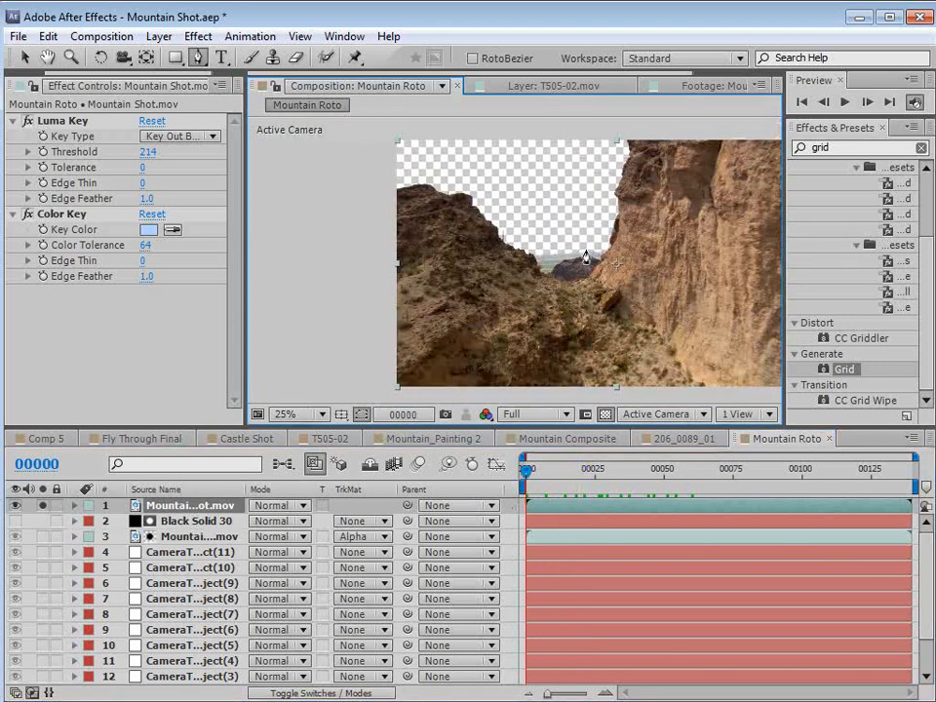
{"action": "left_click_drag", "start_coordinate": [356, 270], "coordinate": [661, 239]}
{"action": "key", "text": "space"}
{"action": "left_click_drag", "start_coordinate": [708, 264], "coordinate": [564, 297]}
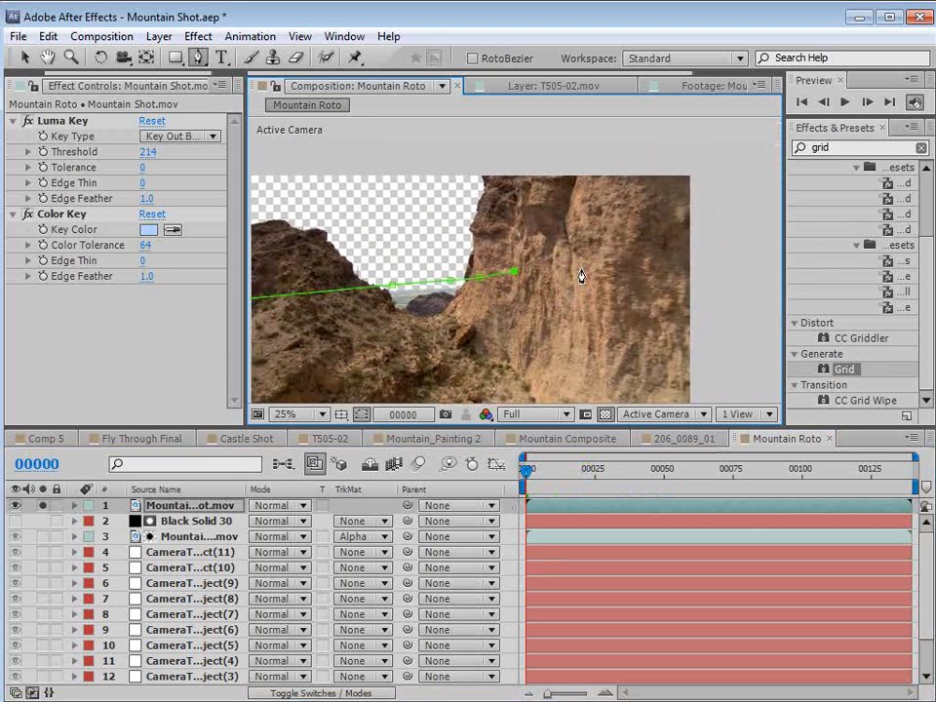
Extend the mask past the right frame edge and close it around the outside of the frame above the sky.
{"action": "left_click", "coordinate": [710, 246]}
{"action": "scroll", "coordinate": [668, 254], "scroll_direction": "down", "scroll_amount": 1}
{"action": "left_click", "coordinate": [645, 171]}
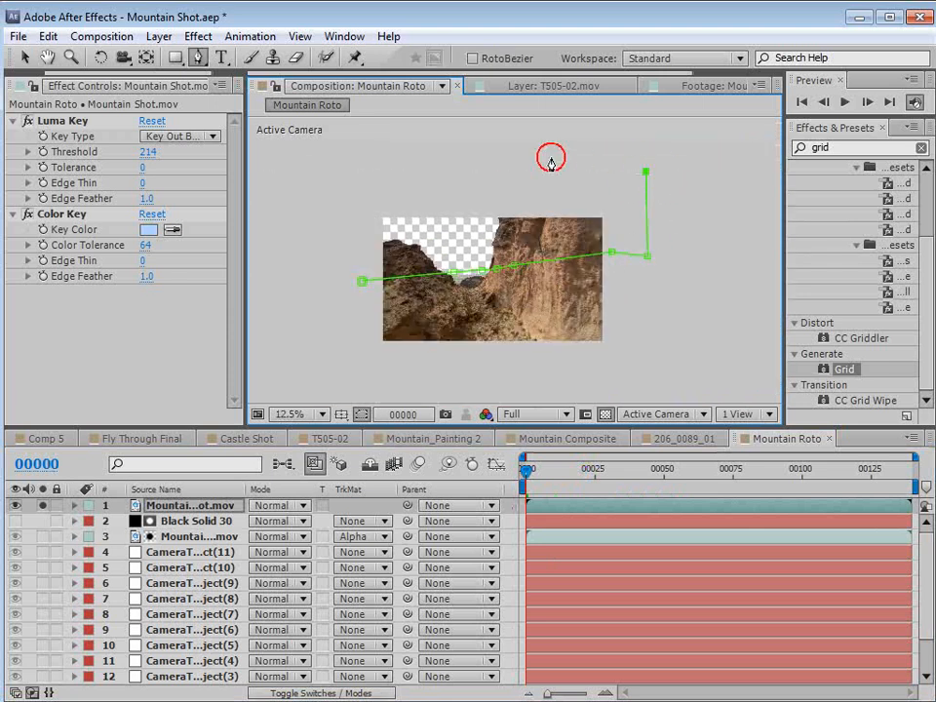
{"action": "left_click", "coordinate": [514, 153]}
{"action": "left_click", "coordinate": [341, 150]}
{"action": "left_click", "coordinate": [296, 202]}
{"action": "left_click", "coordinate": [314, 255]}
{"action": "left_click", "coordinate": [362, 282]}
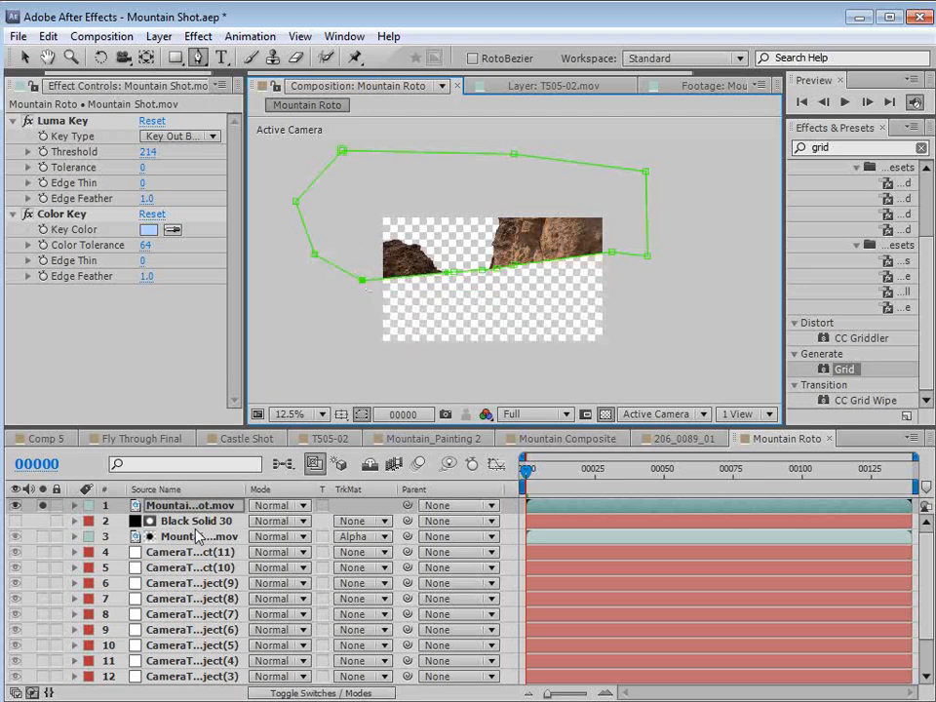
Change the outline color of the keyed footage's new mask to red (FF0000).
{"action": "key", "text": "m"}
{"action": "left_click", "coordinate": [123, 522]}
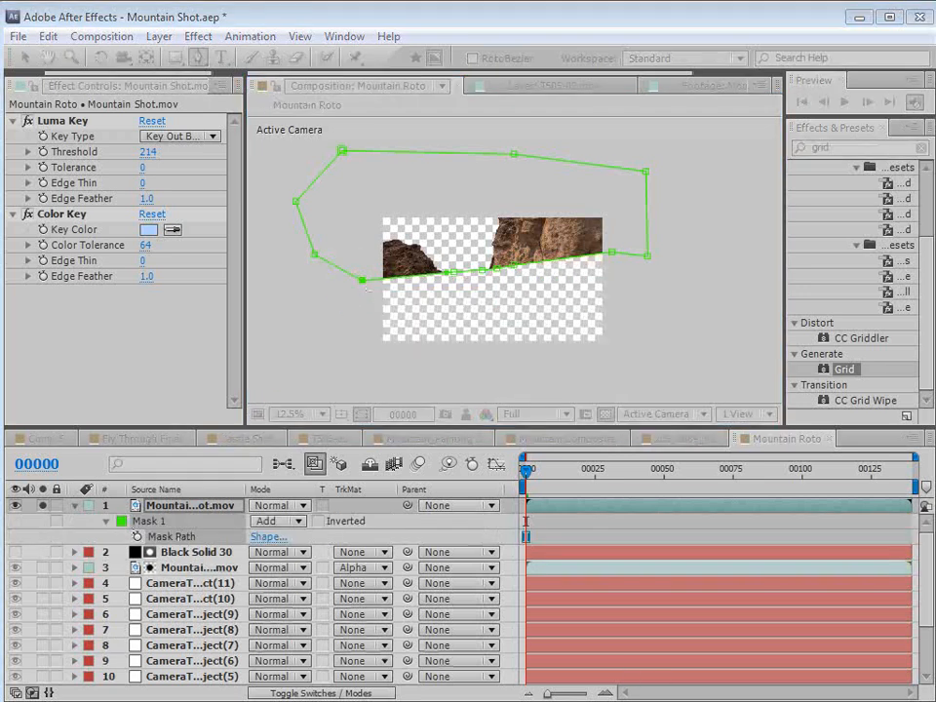
{"action": "left_click_drag", "start_coordinate": [501, 501], "coordinate": [501, 335]}
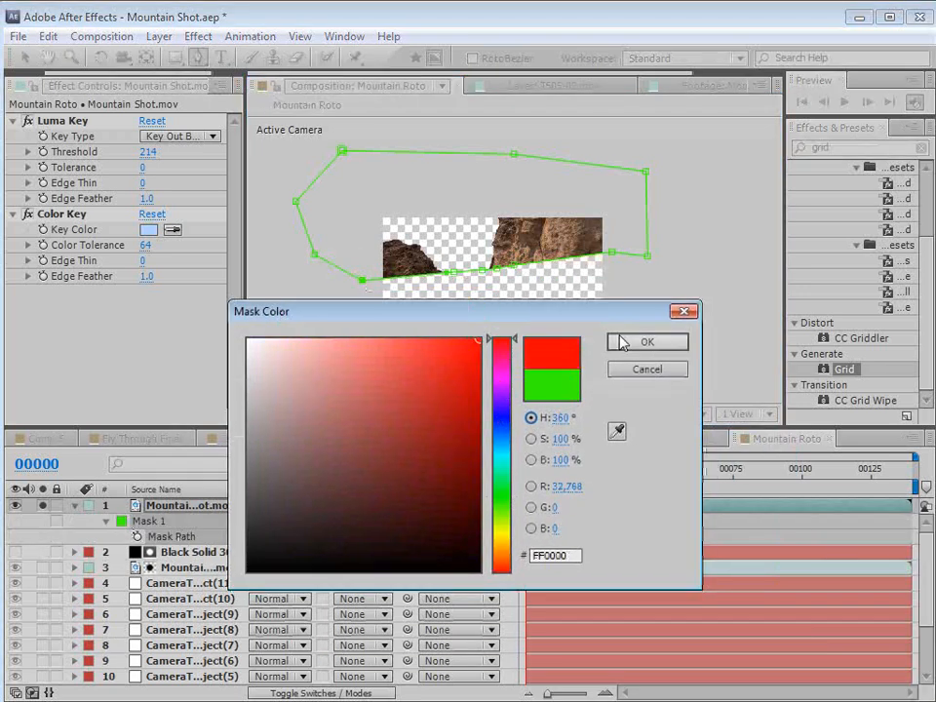
{"action": "left_click", "coordinate": [648, 341]}
Set the keyed footage's Mask 1 mode to None so the full keyed frame shows beneath the path.
{"action": "key", "text": "v"}
{"action": "scroll", "coordinate": [443, 312], "scroll_direction": "up", "scroll_amount": 1}
{"action": "key", "text": "space"}
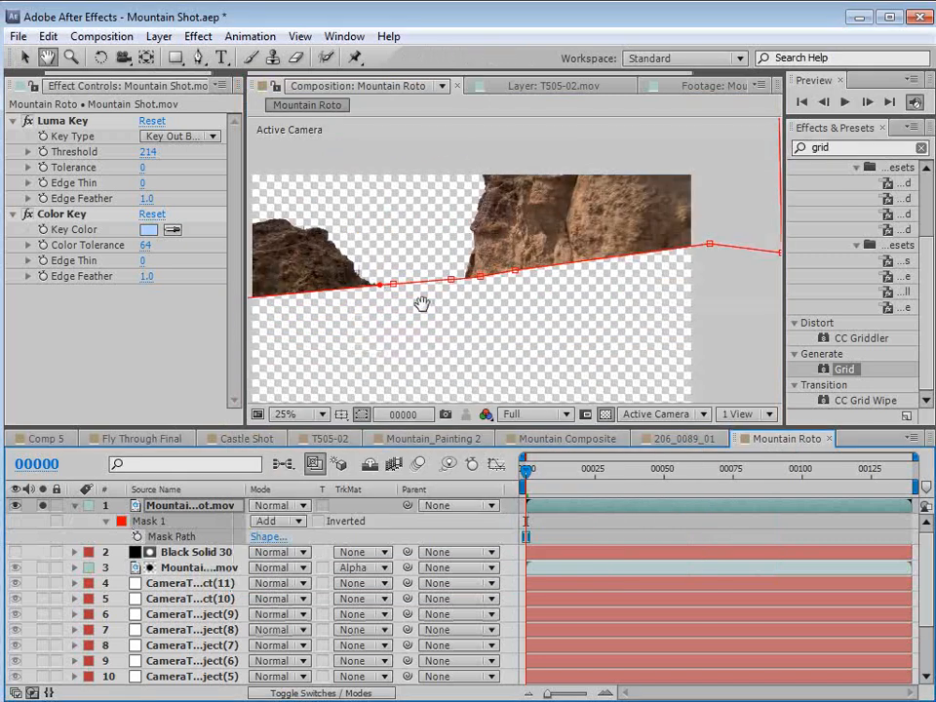
{"action": "left_click_drag", "start_coordinate": [422, 305], "coordinate": [490, 320]}
{"action": "left_click", "coordinate": [275, 523]}
{"action": "left_click", "coordinate": [291, 542]}
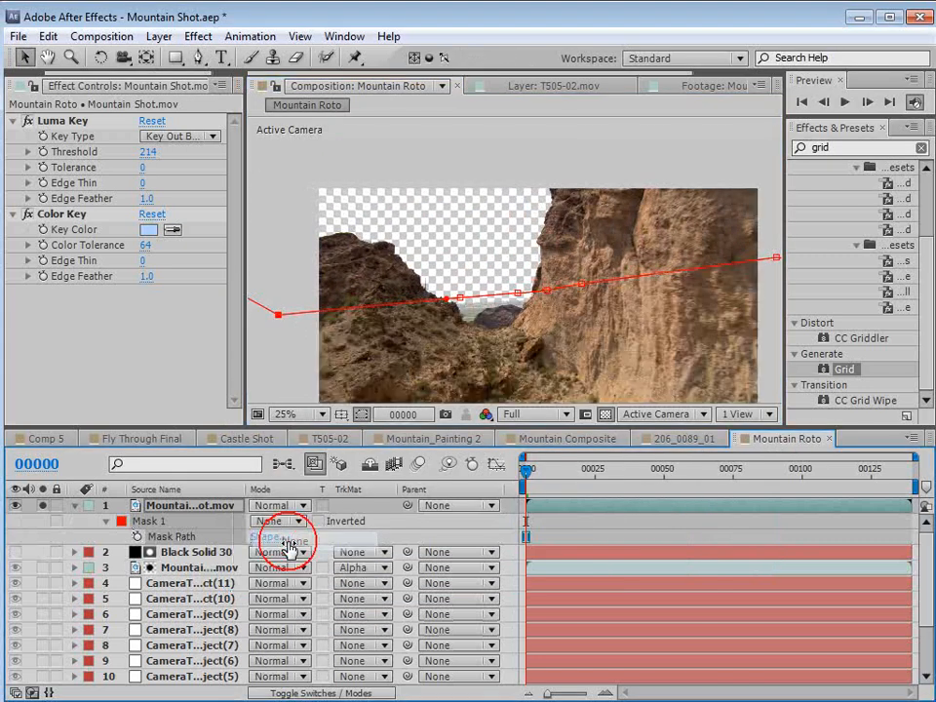
Start Mask Path keyframing at frame 0 and shift the mask onto the horizon at about frame 28 and at frame 49.
{"action": "left_click", "coordinate": [106, 521]}
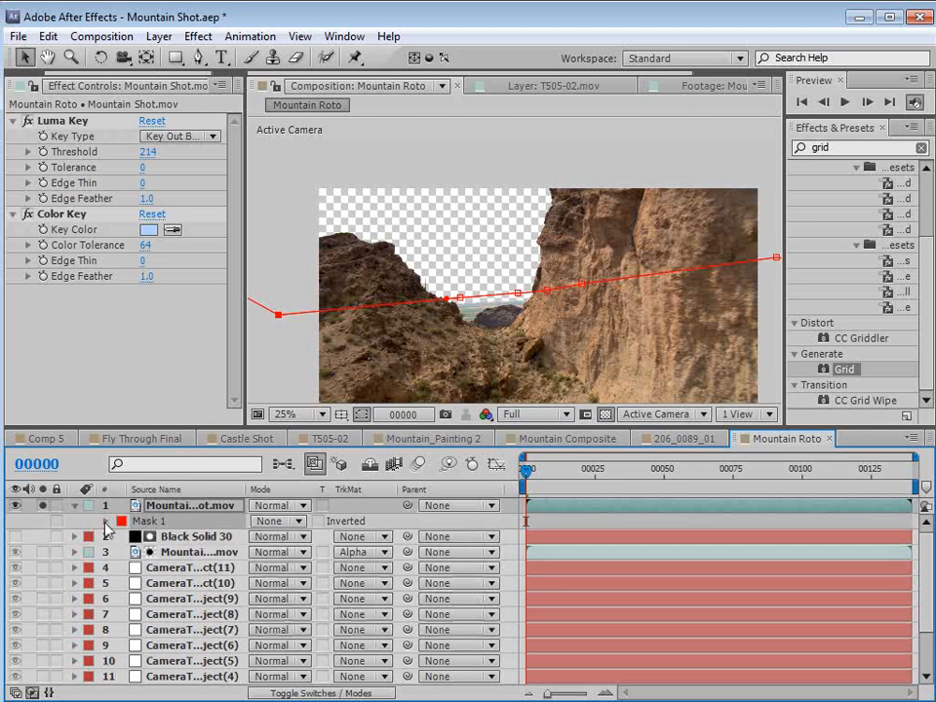
{"action": "left_click", "coordinate": [107, 522]}
{"action": "left_click", "coordinate": [138, 537]}
{"action": "left_click_drag", "start_coordinate": [527, 469], "coordinate": [603, 469]}
{"action": "left_click_drag", "start_coordinate": [519, 292], "coordinate": [512, 278]}
{"action": "left_click_drag", "start_coordinate": [604, 471], "coordinate": [662, 472]}
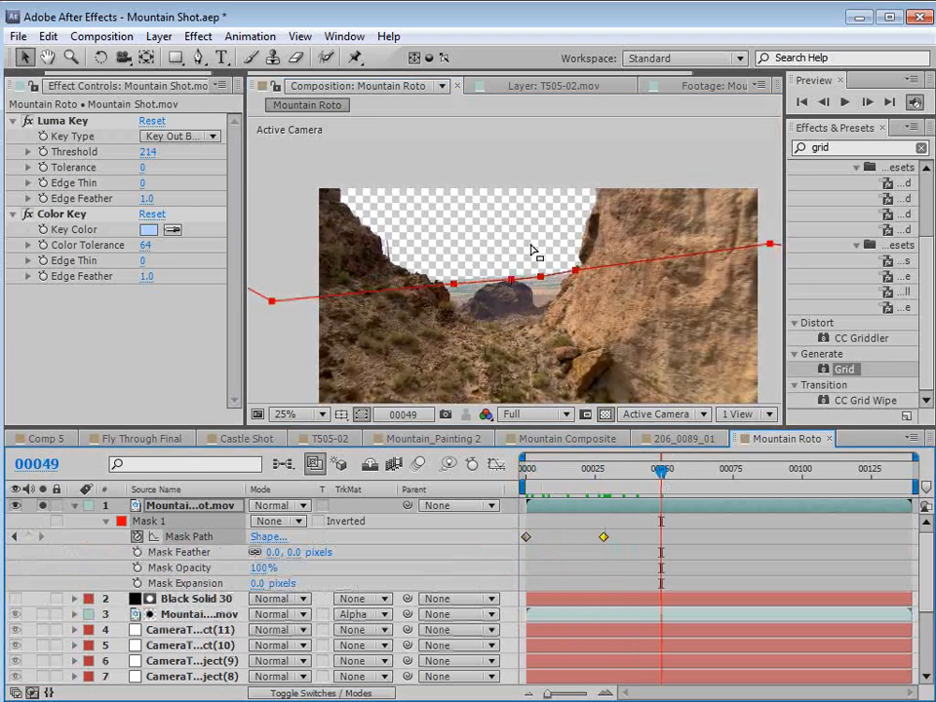
{"action": "left_click_drag", "start_coordinate": [512, 280], "coordinate": [507, 264]}
Keep keyframing the mask along the horizon through the rest of the shot, adding a correction at frame 85.
{"action": "left_click_drag", "start_coordinate": [662, 472], "coordinate": [726, 480]}
{"action": "left_click_drag", "start_coordinate": [508, 270], "coordinate": [501, 261]}
{"action": "left_click_drag", "start_coordinate": [731, 483], "coordinate": [775, 472]}
{"action": "left_click_drag", "start_coordinate": [500, 260], "coordinate": [494, 258]}
{"action": "left_click_drag", "start_coordinate": [774, 472], "coordinate": [760, 499]}
{"action": "left_click_drag", "start_coordinate": [440, 259], "coordinate": [434, 259]}
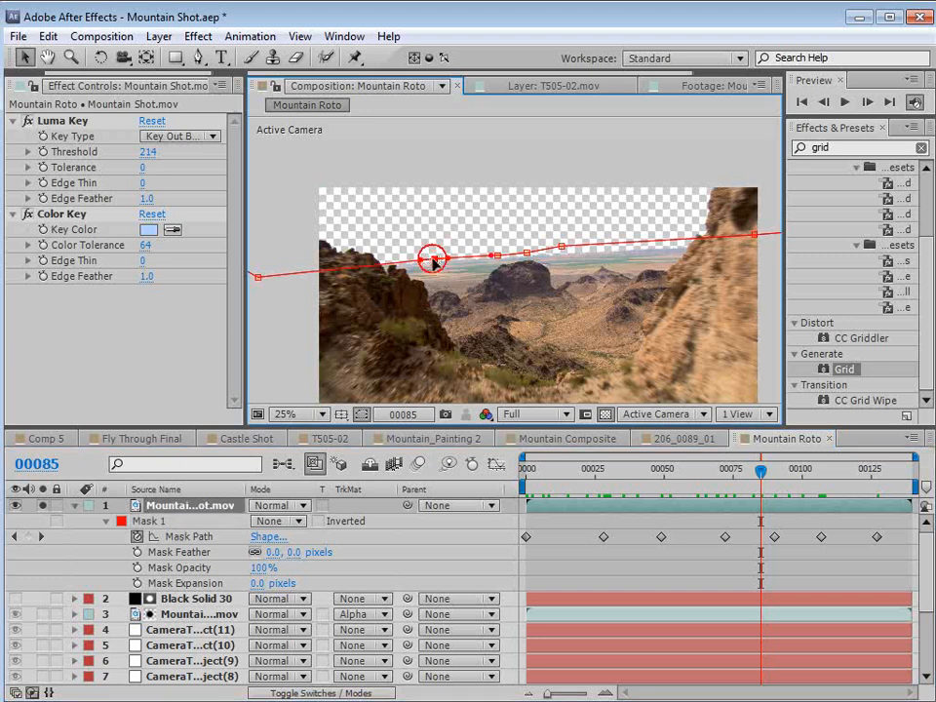
{"action": "left_click", "coordinate": [662, 559]}
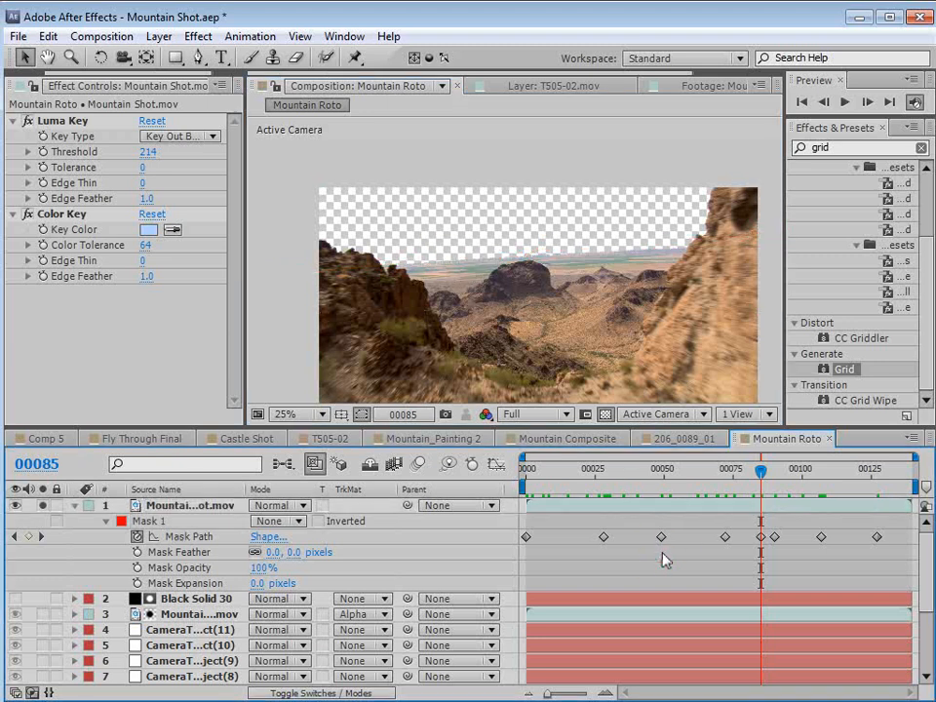
Set the keyed footage's Mask 1 mode back to Add and play the animated mask from frame 0.
{"action": "left_click", "coordinate": [146, 521]}
{"action": "left_click", "coordinate": [269, 520]}
{"action": "left_click", "coordinate": [293, 558]}
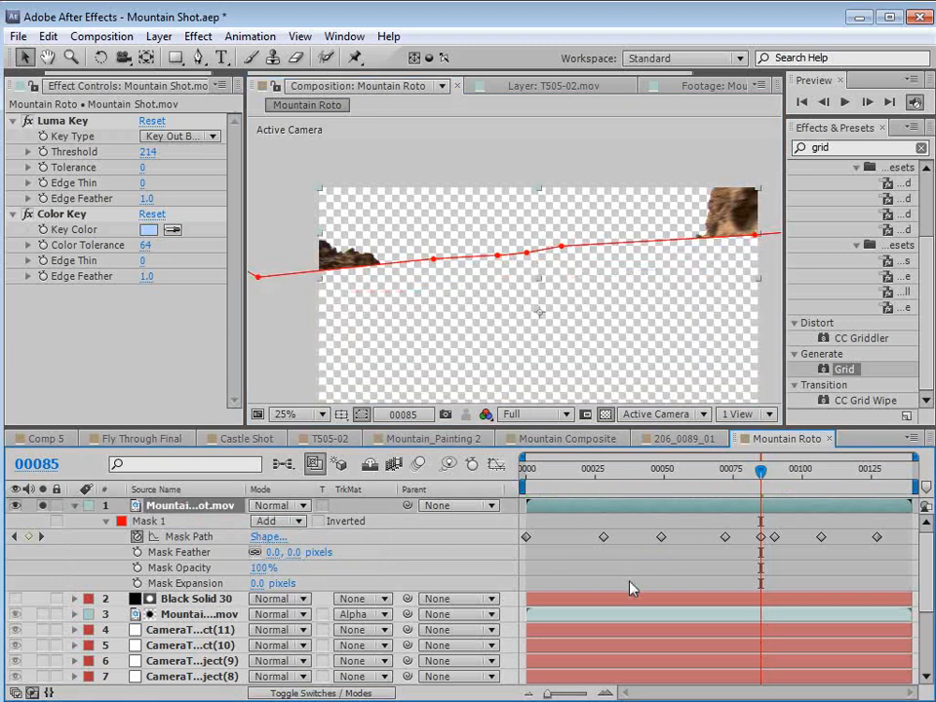
{"action": "left_click", "coordinate": [672, 298]}
{"action": "left_click_drag", "start_coordinate": [761, 471], "coordinate": [509, 493]}
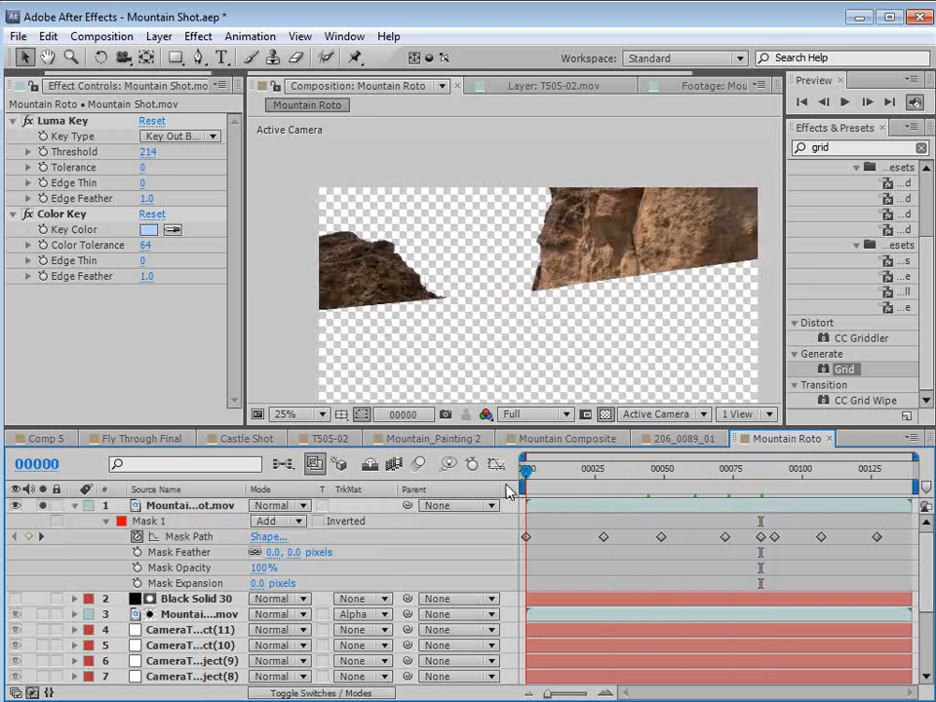
{"action": "key", "text": "space"}
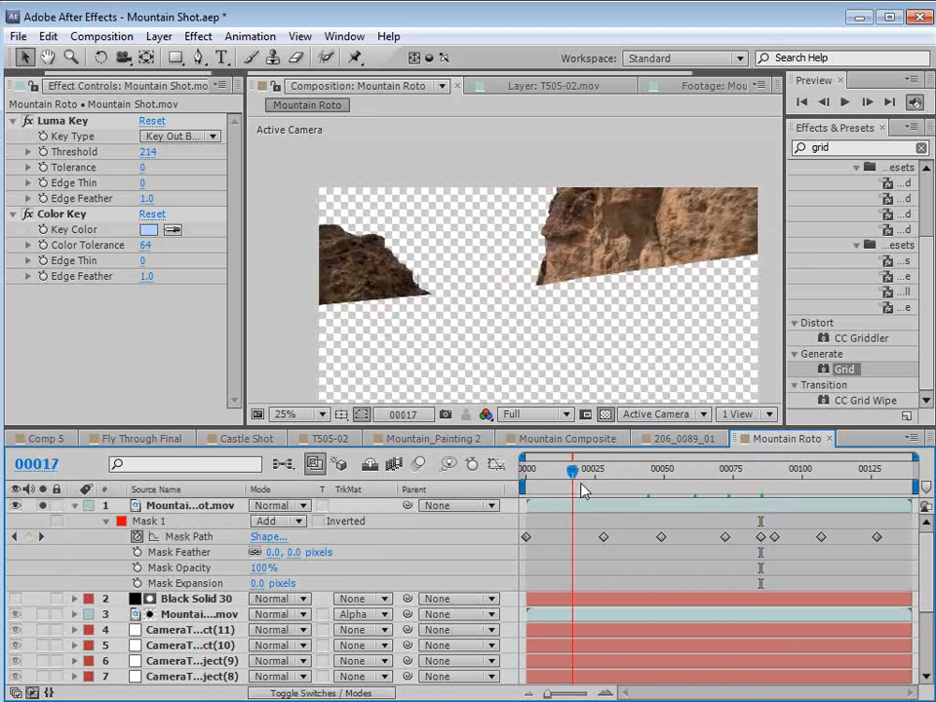
Unsolo the keyed footage and scrub the combined layers and the Black Solid 30 mask keyframes up to frame 104.
{"action": "left_click", "coordinate": [69, 507]}
{"action": "left_click", "coordinate": [42, 506]}
{"action": "left_click_drag", "start_coordinate": [434, 337], "coordinate": [508, 338]}
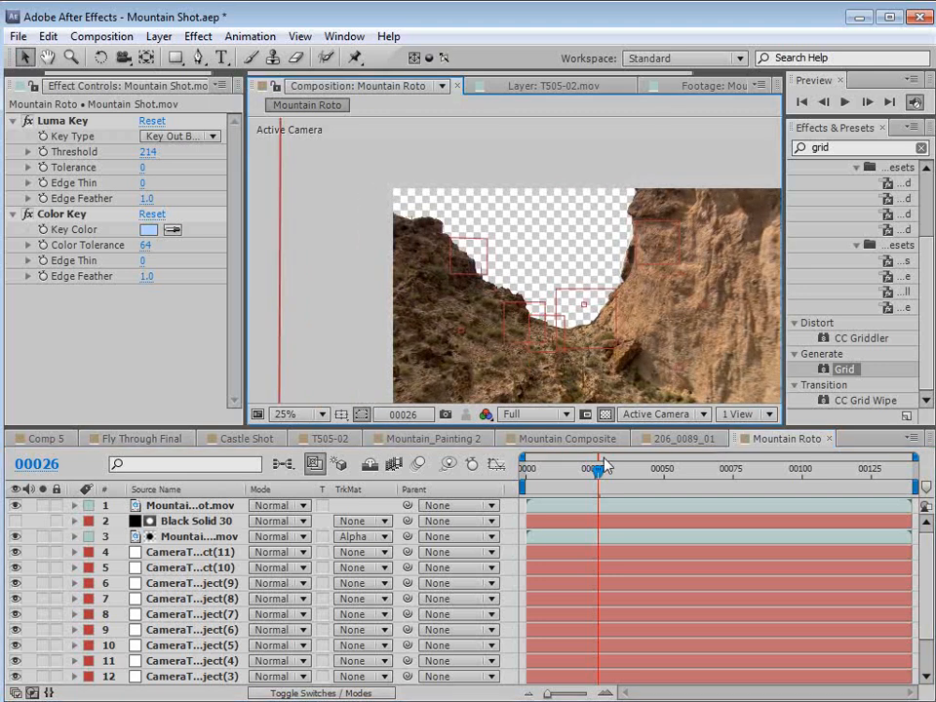
{"action": "left_click_drag", "start_coordinate": [605, 466], "coordinate": [730, 474]}
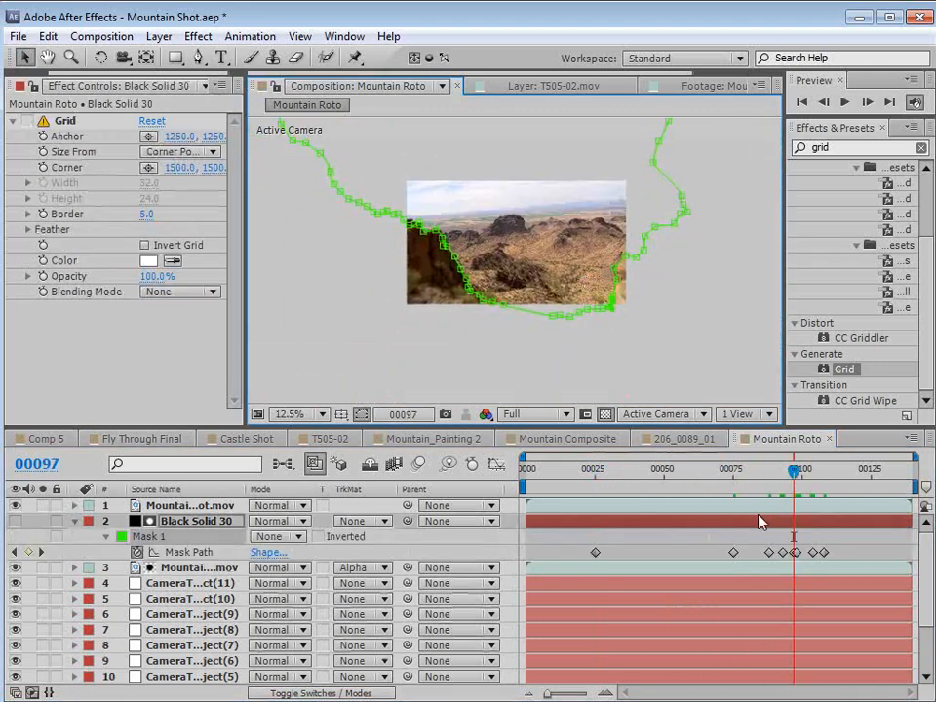
{"action": "left_click_drag", "start_coordinate": [794, 471], "coordinate": [811, 528]}
{"action": "left_click", "coordinate": [824, 534]}
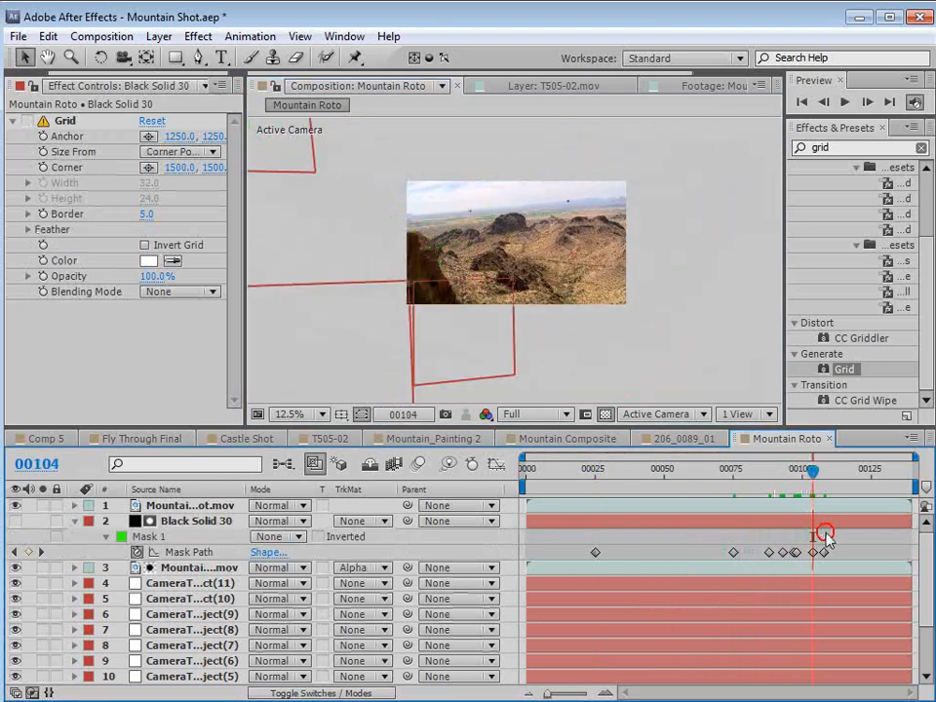
{"action": "left_click_drag", "start_coordinate": [807, 478], "coordinate": [769, 474]}
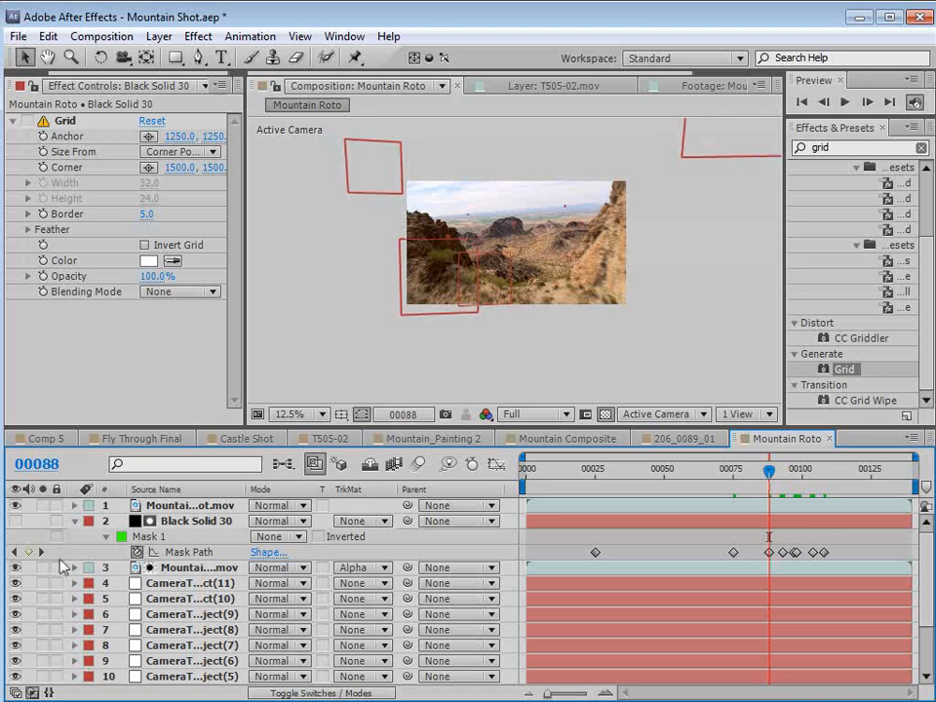
Set Black Solid 30's Mask 1 mode to Add and check the roto edge at frame 91.
{"action": "left_click", "coordinate": [179, 569]}
{"action": "left_click", "coordinate": [277, 536]}
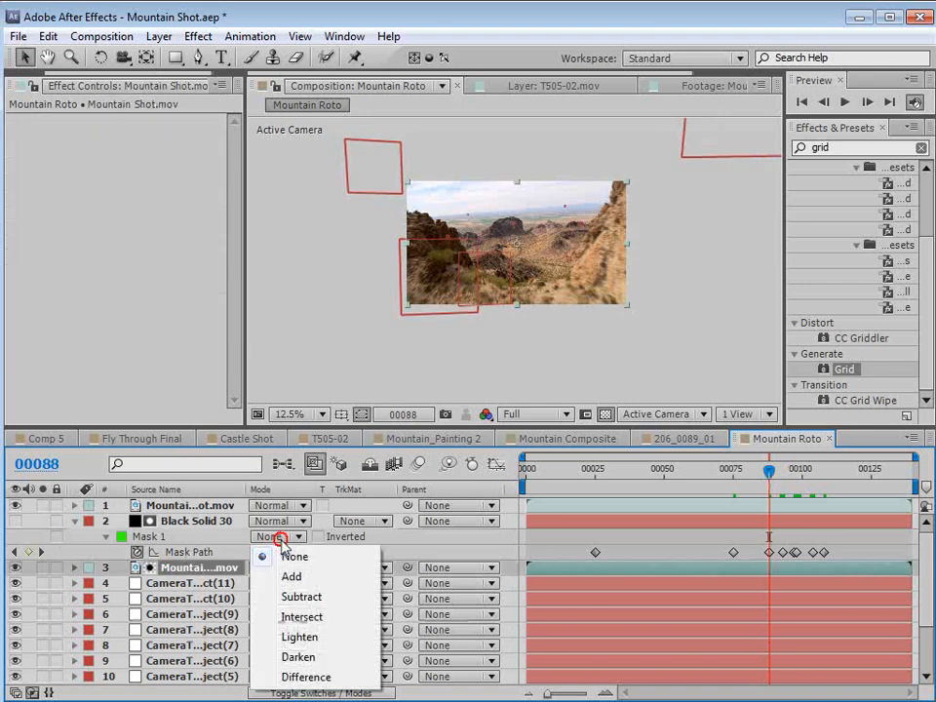
{"action": "left_click", "coordinate": [290, 577]}
{"action": "scroll", "coordinate": [510, 347], "scroll_direction": "up", "scroll_amount": 1}
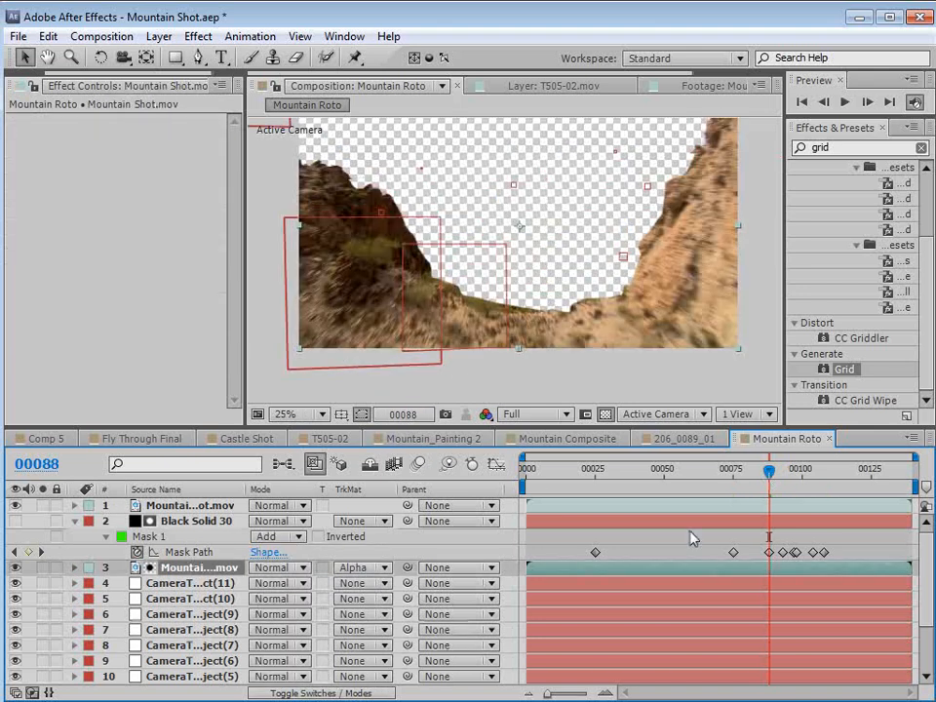
{"action": "left_click", "coordinate": [693, 535]}
{"action": "mouse_move", "coordinate": [769, 473]}
{"action": "left_mouse_down"}
{"action": "mouse_move", "coordinate": [787, 474]}
{"action": "mouse_move", "coordinate": [777, 478]}
{"action": "left_mouse_up"}
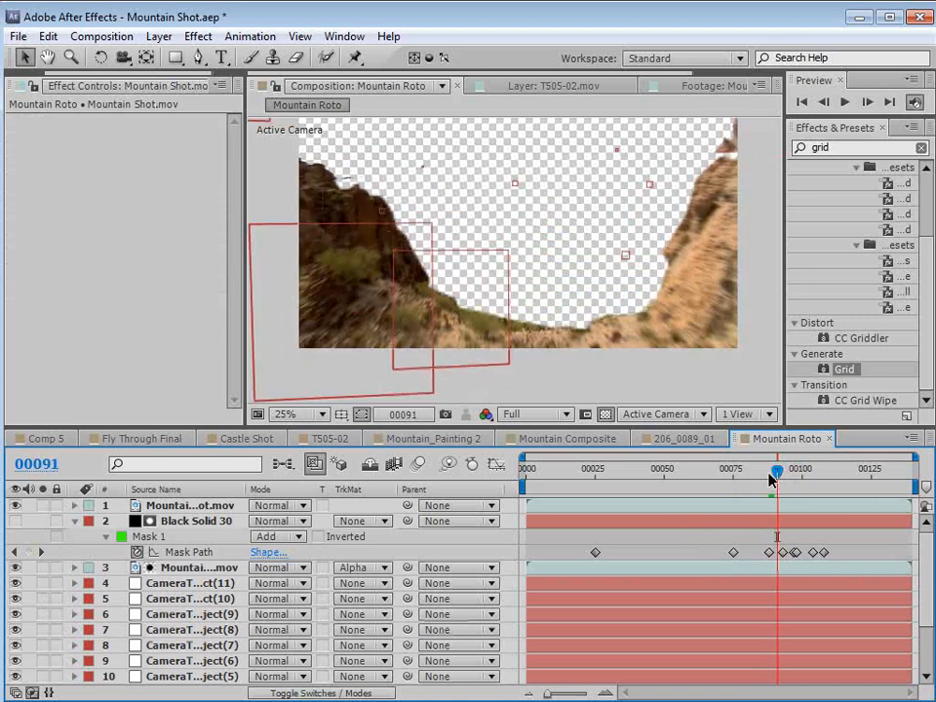
Enable motion blur for Black Solid 30 and the composition, and inspect the blurred slope edges around frame 90.
{"action": "key", "text": "F4"}
{"action": "left_click", "coordinate": [188, 523]}
{"action": "left_click", "coordinate": [325, 522]}
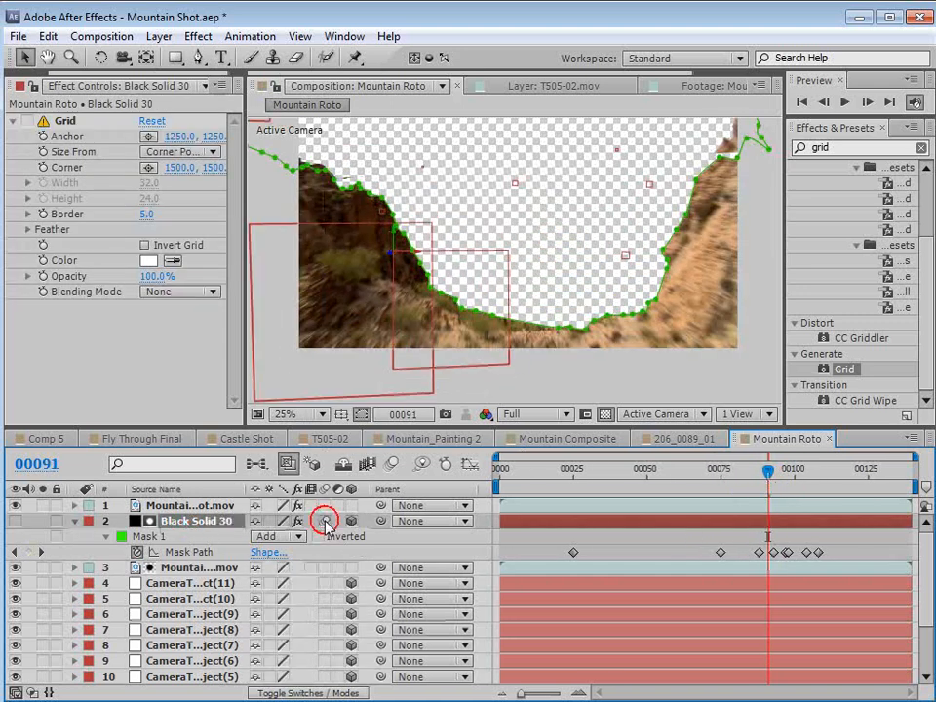
{"action": "left_click", "coordinate": [391, 464]}
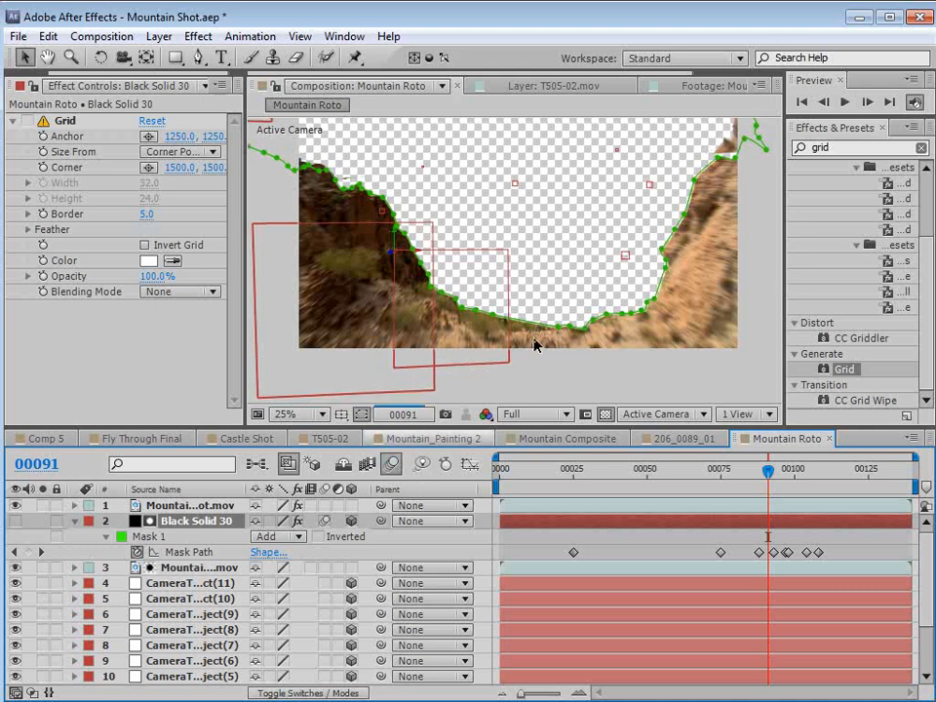
{"action": "scroll", "coordinate": [443, 327], "scroll_direction": "up", "scroll_amount": 2}
{"action": "left_click_drag", "start_coordinate": [399, 339], "coordinate": [475, 275]}
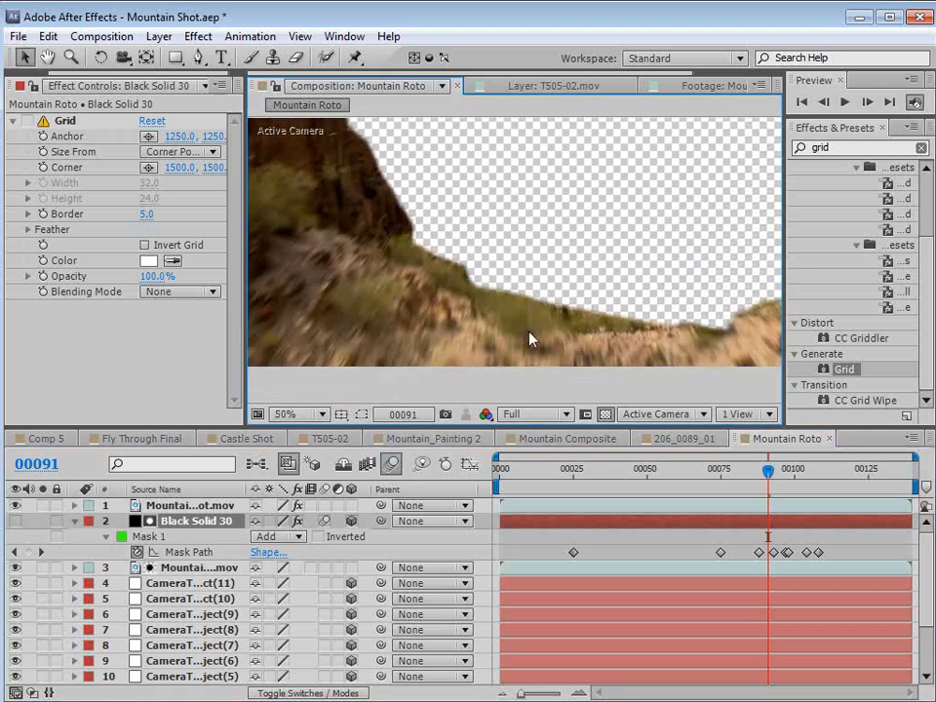
{"action": "left_click_drag", "start_coordinate": [413, 229], "coordinate": [491, 394]}
{"action": "left_click", "coordinate": [761, 475]}
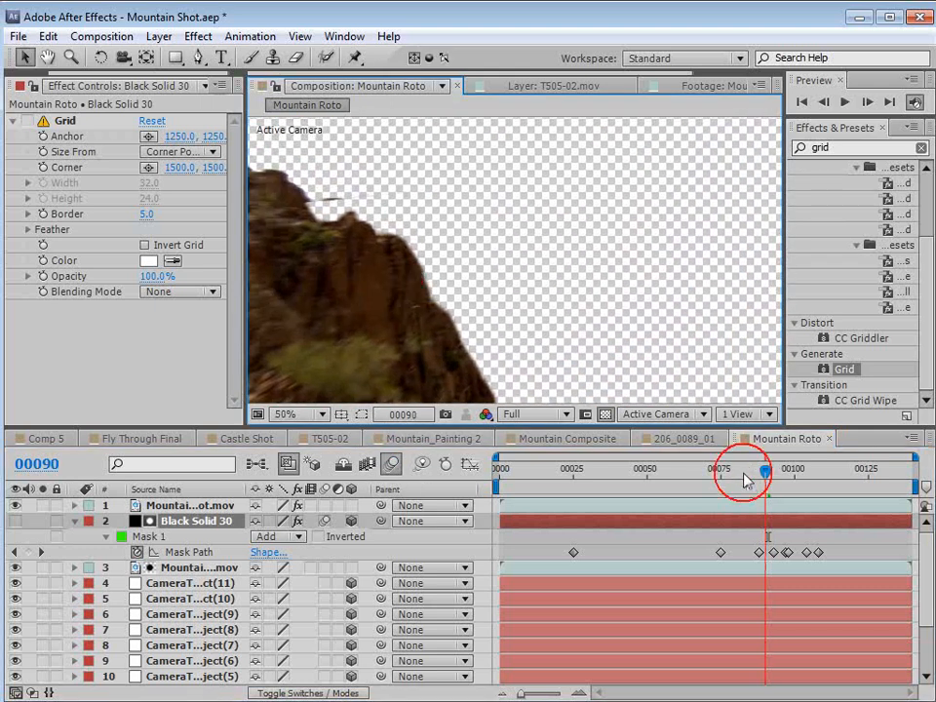
Solo the keyed footage, set its mask feather to 24 pixels and mask expansion to -10 pixels, and unsolo it.
{"action": "left_click", "coordinate": [188, 505]}
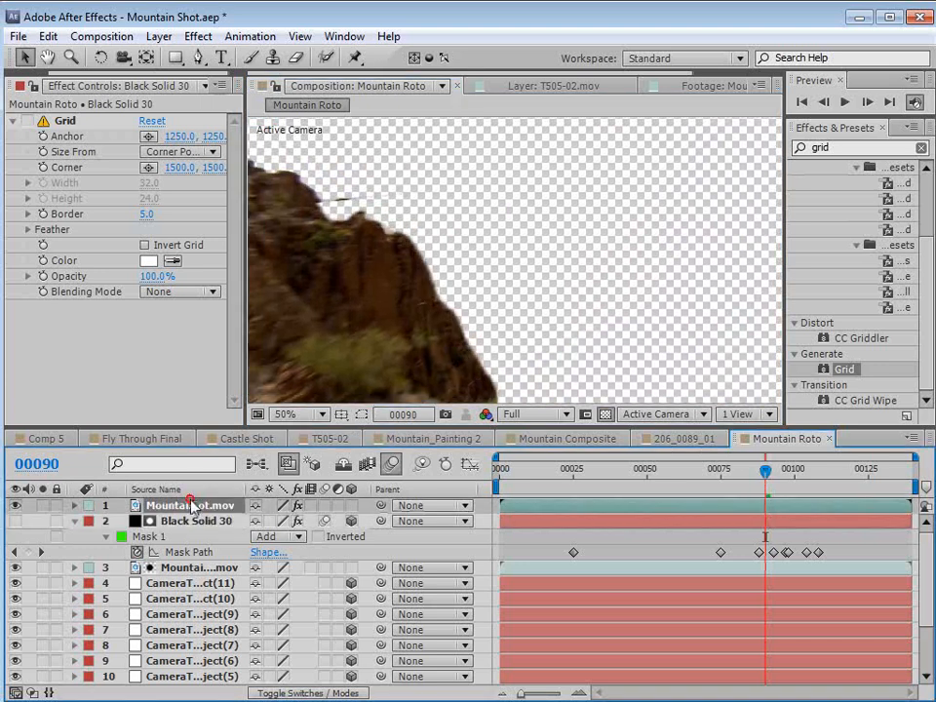
{"action": "left_click", "coordinate": [42, 505]}
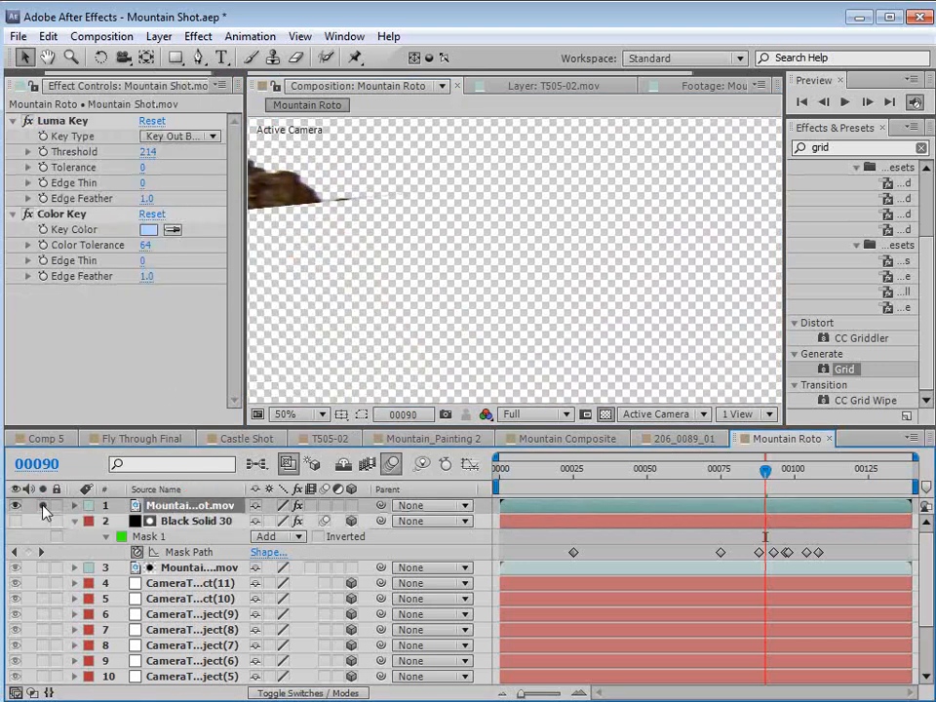
{"action": "key", "text": "f"}
{"action": "mouse_move", "coordinate": [291, 538]}
{"action": "left_mouse_down"}
{"action": "mouse_move", "coordinate": [319, 538]}
{"action": "mouse_move", "coordinate": [278, 537]}
{"action": "left_mouse_up"}
{"action": "key", "text": "m"}
{"action": "key", "text": "m"}
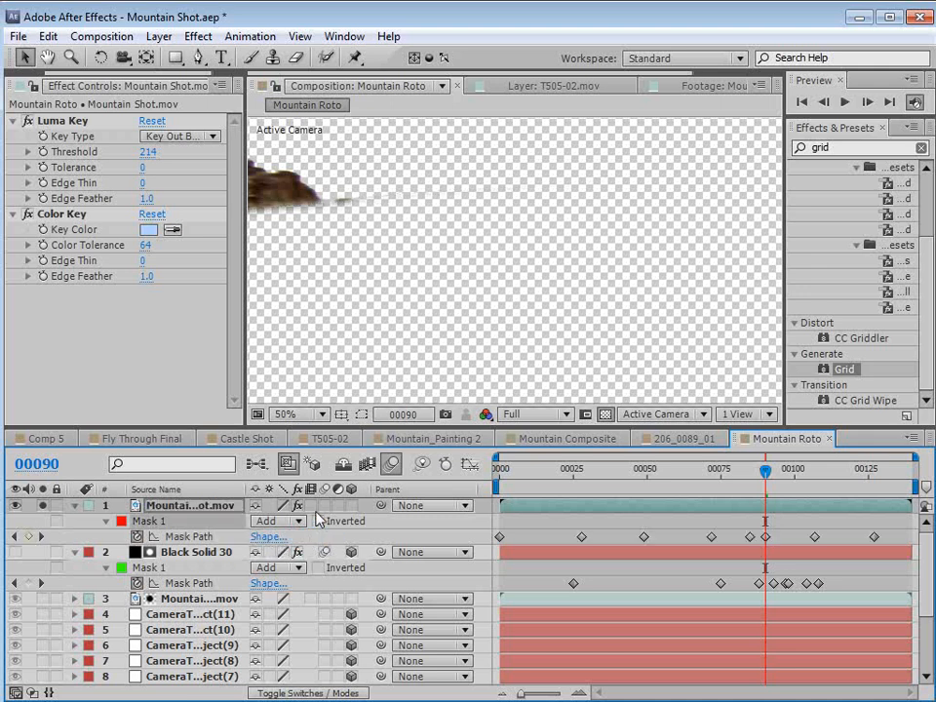
{"action": "left_click_drag", "start_coordinate": [256, 583], "coordinate": [249, 584]}
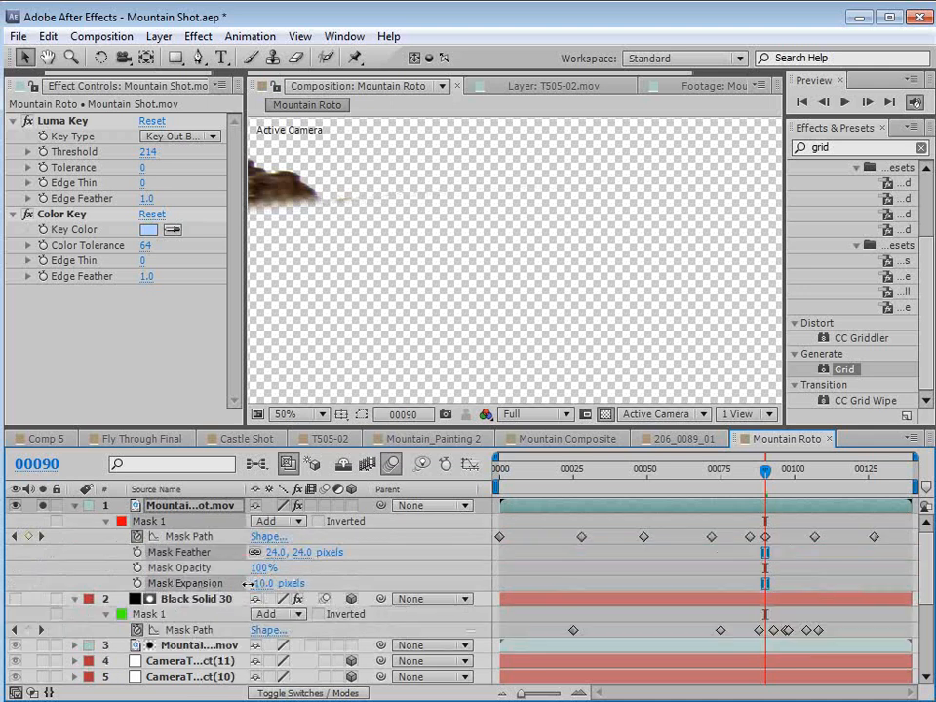
{"action": "left_click", "coordinate": [75, 506]}
{"action": "left_click", "coordinate": [43, 505]}
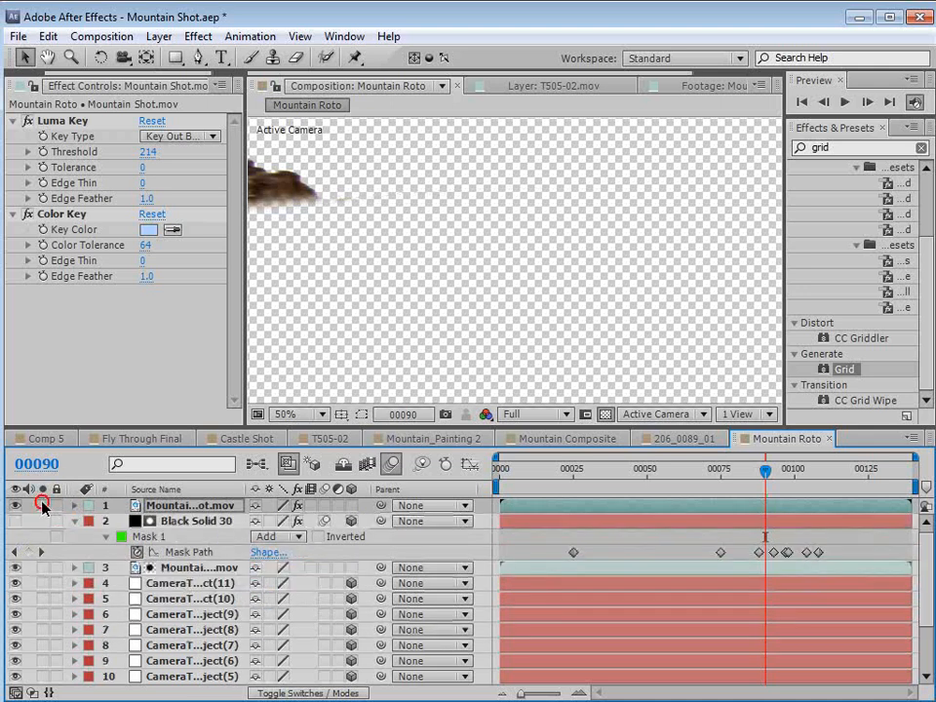
Compare the left ridge edge at frame 68 with the keyed footage hidden and shown.
{"action": "left_click_drag", "start_coordinate": [257, 280], "coordinate": [378, 228]}
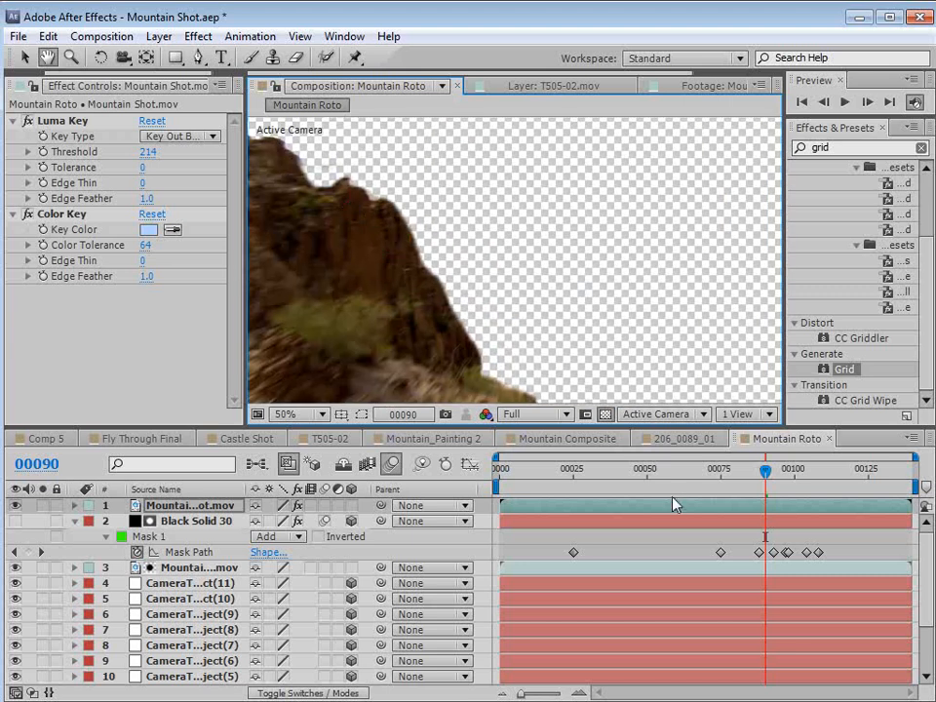
{"action": "left_click_drag", "start_coordinate": [730, 470], "coordinate": [700, 478]}
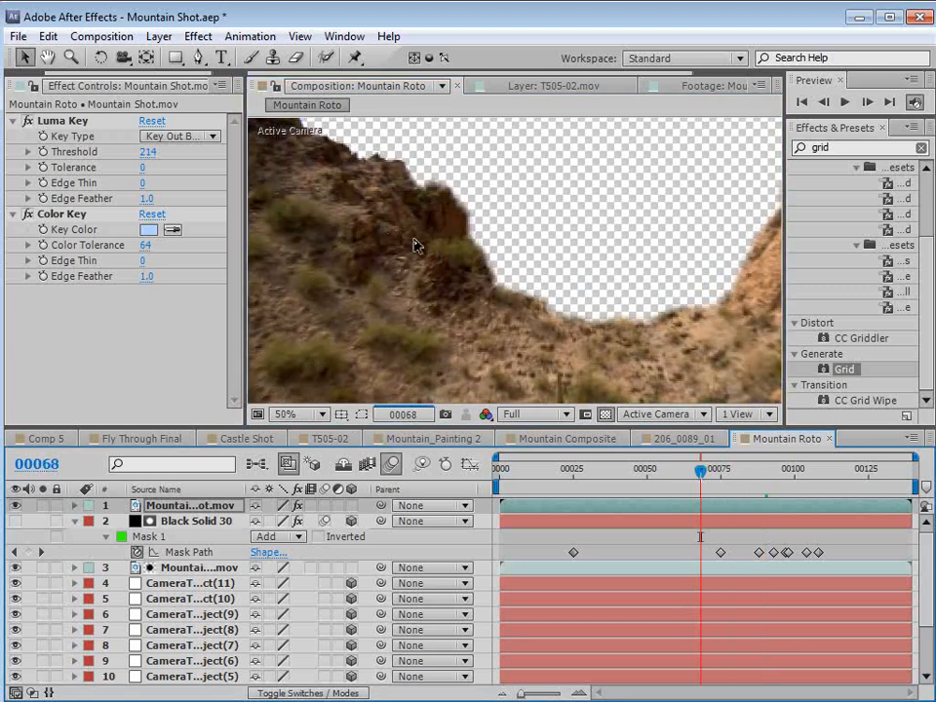
{"action": "key", "text": "space"}
{"action": "left_click_drag", "start_coordinate": [336, 193], "coordinate": [428, 247]}
{"action": "scroll", "coordinate": [416, 244], "scroll_direction": "up", "scroll_amount": 1}
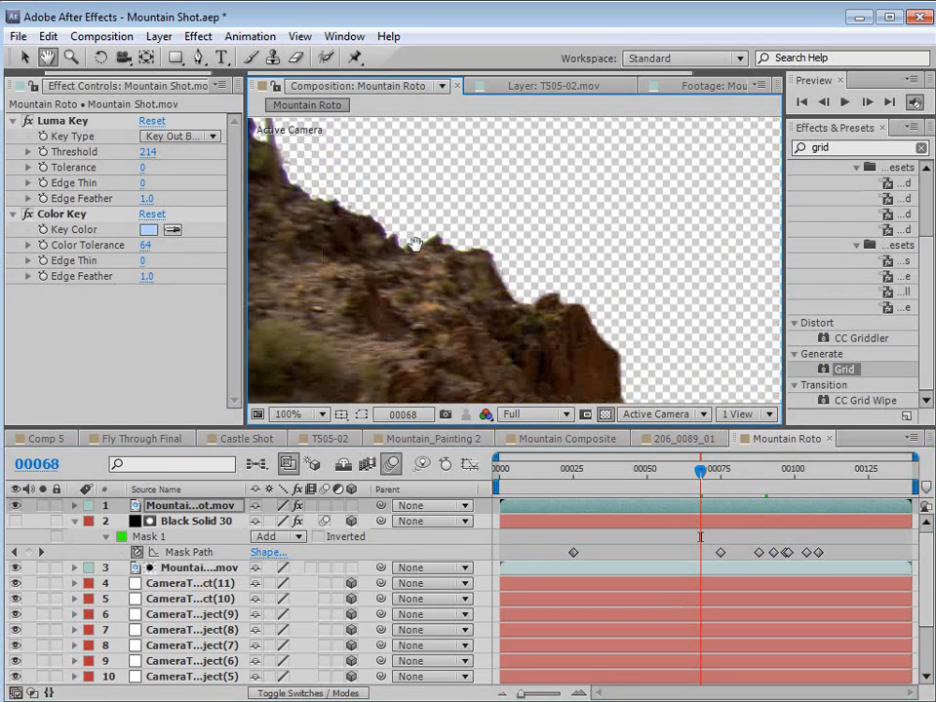
{"action": "scroll", "coordinate": [416, 244], "scroll_direction": "down", "scroll_amount": 1}
{"action": "left_click", "coordinate": [15, 506]}
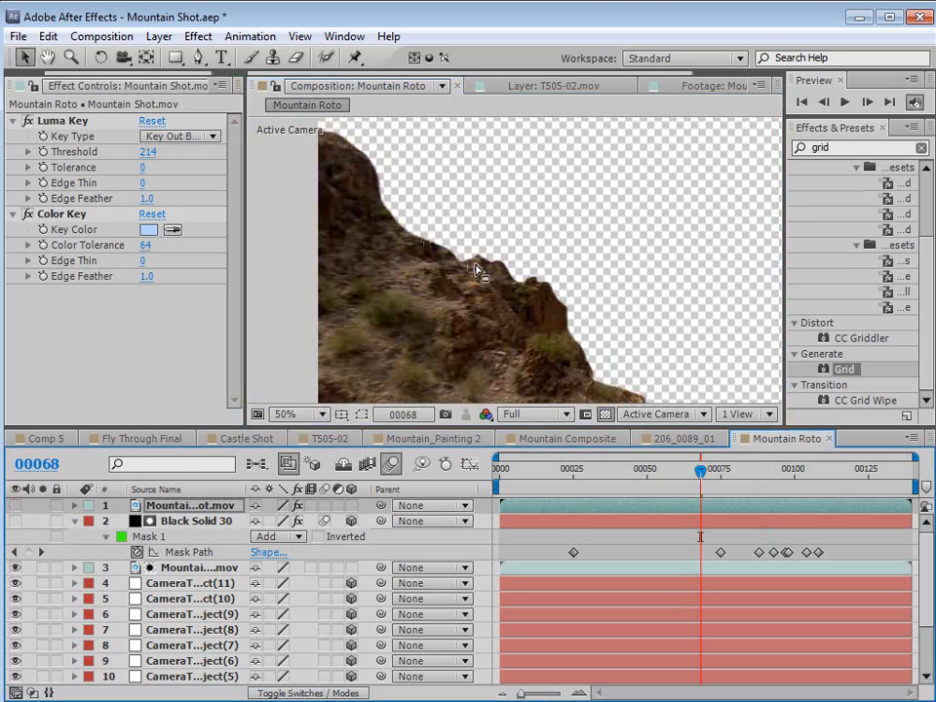
{"action": "left_click", "coordinate": [14, 506]}
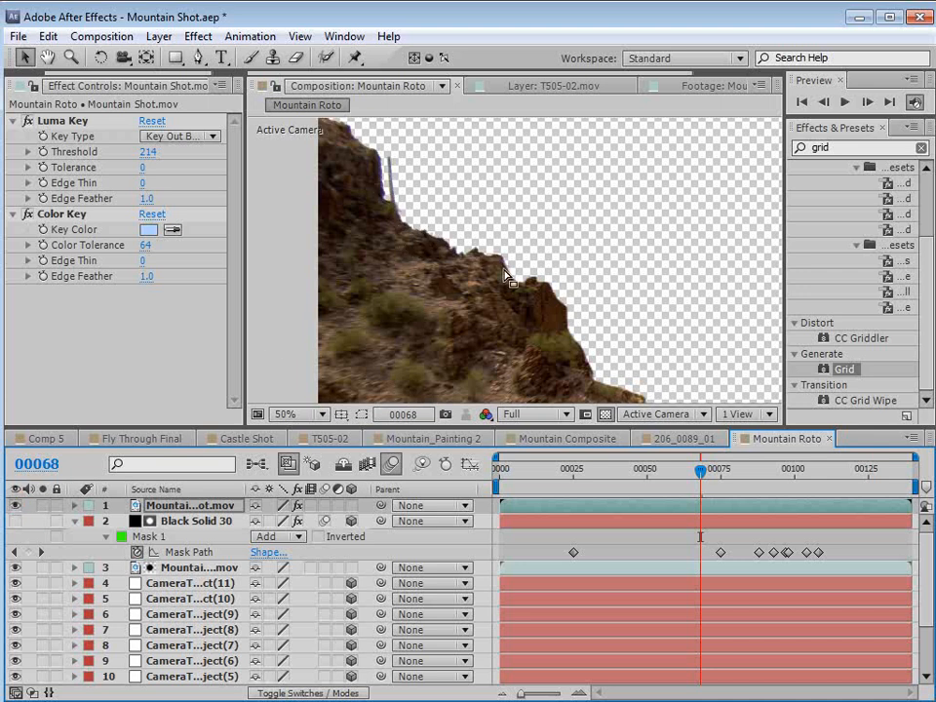
Review the whole canyon matte at several frames, ending at frame 30, and open the Mountain_Painting 2 composition.
{"action": "scroll", "coordinate": [561, 254], "scroll_direction": "down", "scroll_amount": 1}
{"action": "key", "text": "space"}
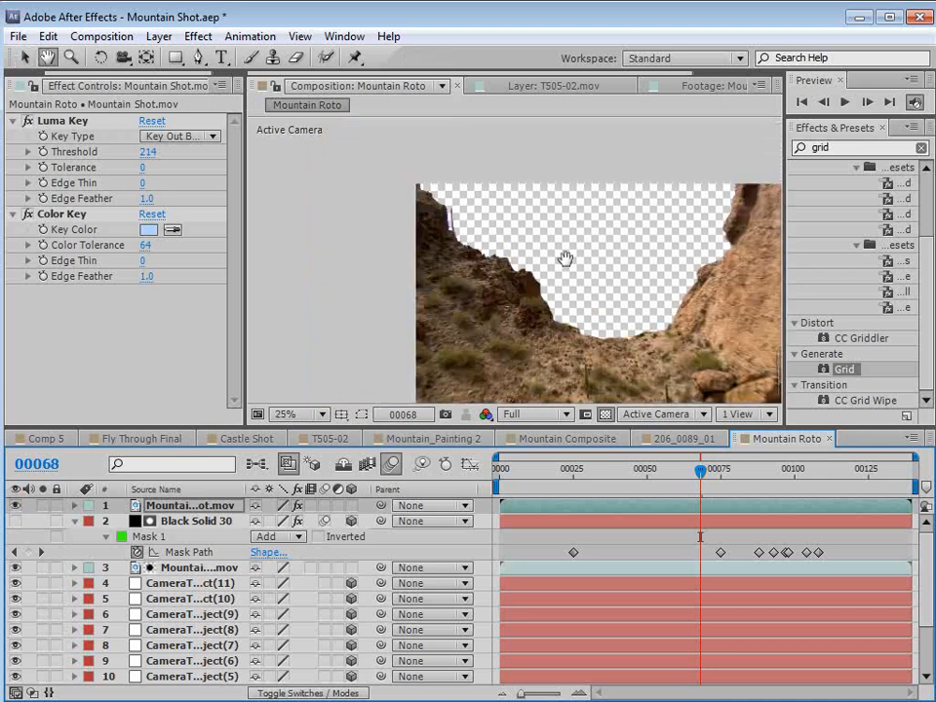
{"action": "left_click_drag", "start_coordinate": [695, 382], "coordinate": [525, 299]}
{"action": "left_click_drag", "start_coordinate": [701, 475], "coordinate": [683, 456]}
{"action": "scroll", "coordinate": [404, 263], "scroll_direction": "down", "scroll_amount": 1}
{"action": "left_click", "coordinate": [791, 478]}
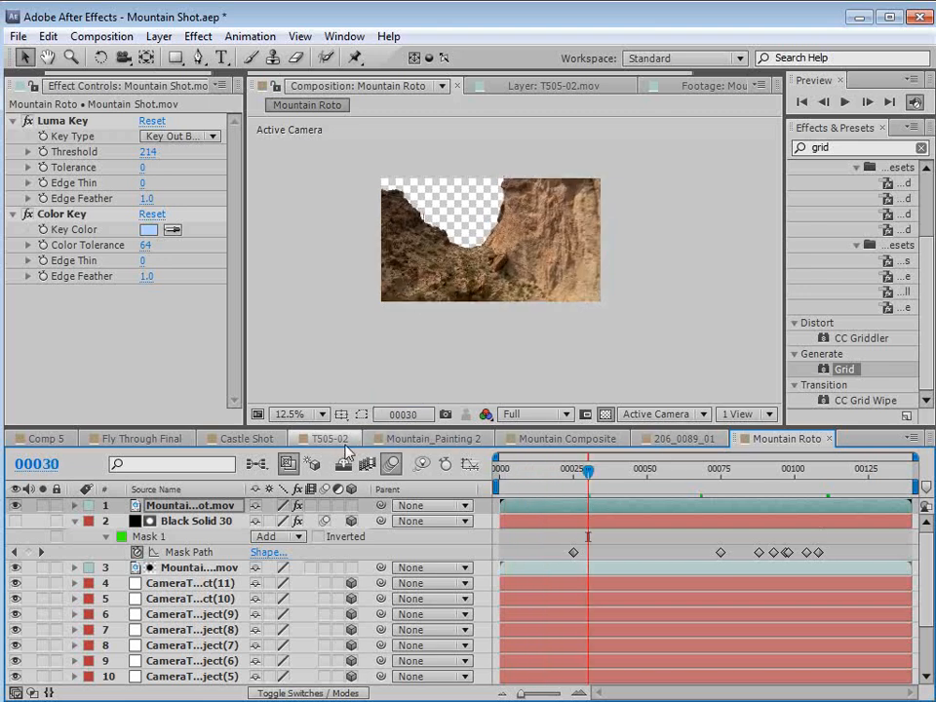
{"action": "left_click", "coordinate": [439, 439]}
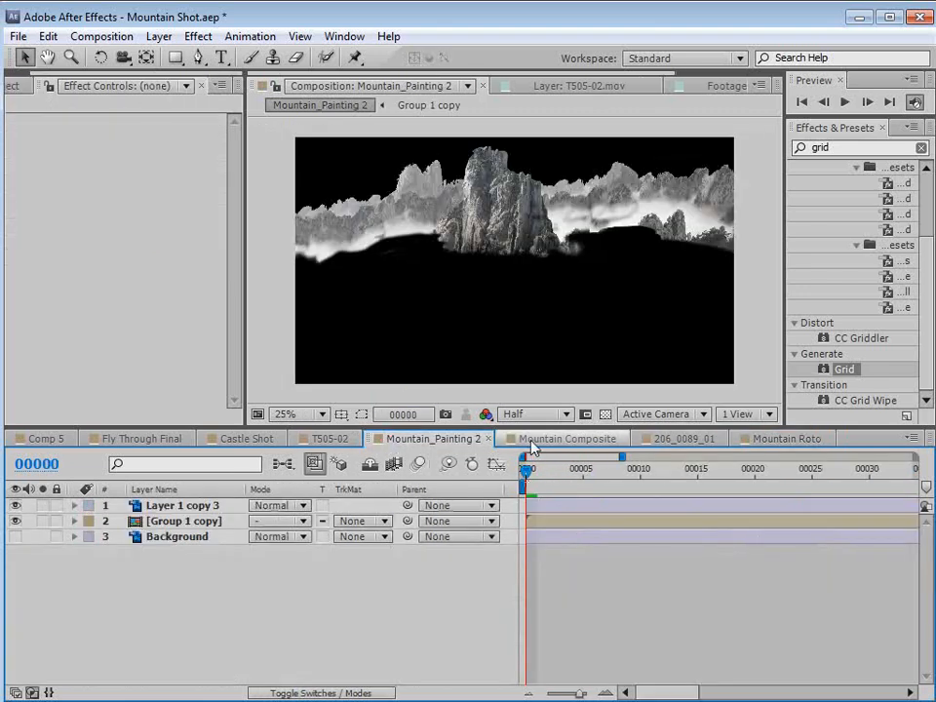
Open the Mountain Composite composition, show the project's footage list, and check the shot around frame 47.
{"action": "left_click", "coordinate": [535, 442]}
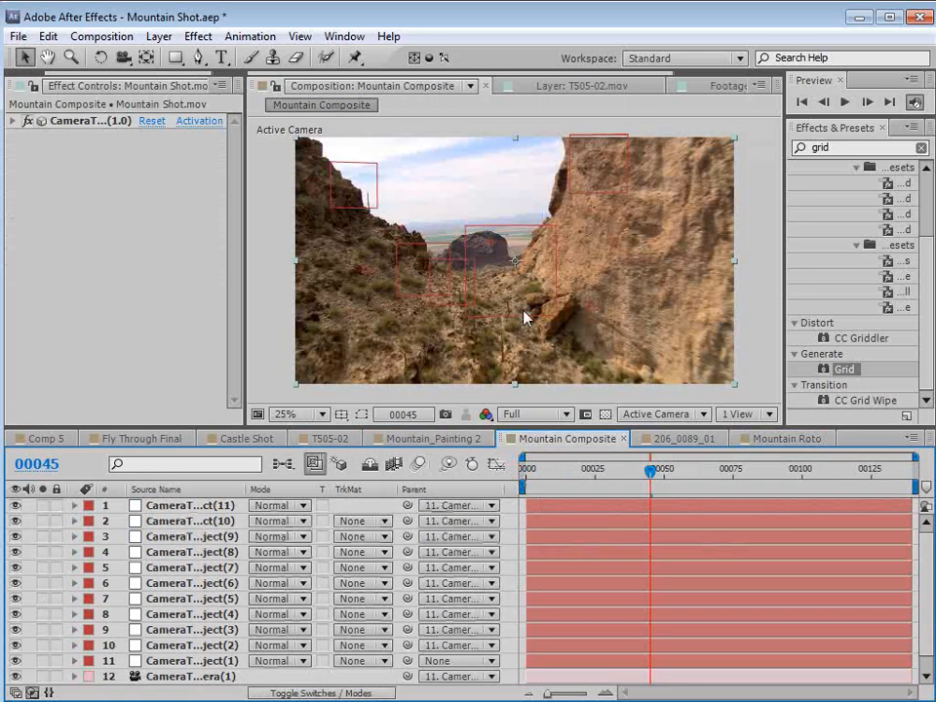
{"action": "left_click", "coordinate": [20, 55]}
{"action": "left_click", "coordinate": [28, 85]}
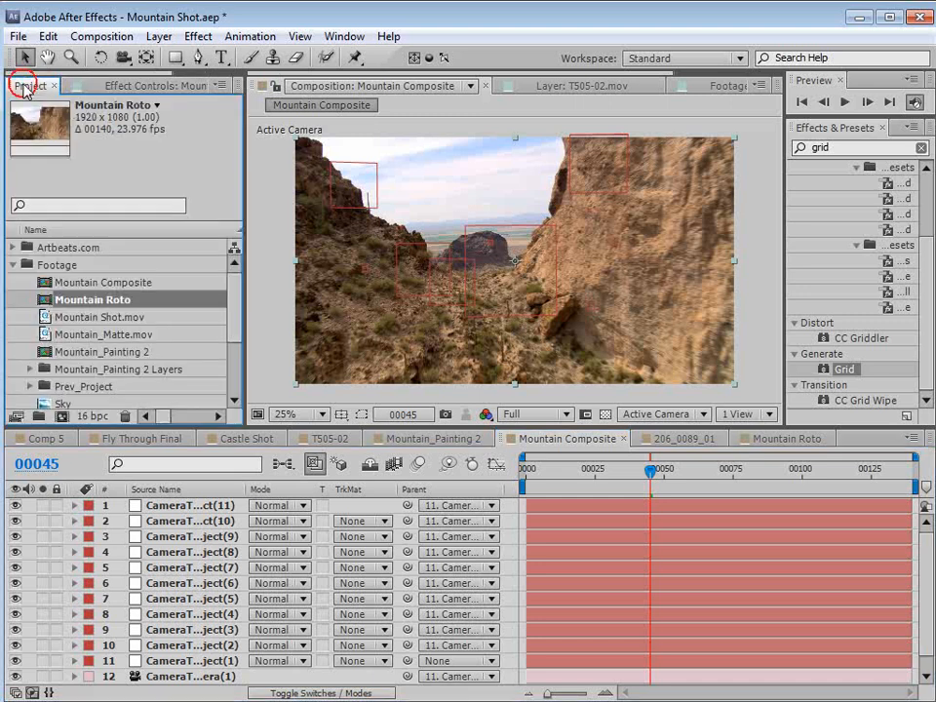
{"action": "mouse_move", "coordinate": [642, 474]}
{"action": "left_mouse_down"}
{"action": "mouse_move", "coordinate": [700, 475]}
{"action": "mouse_move", "coordinate": [656, 475]}
{"action": "left_mouse_up"}
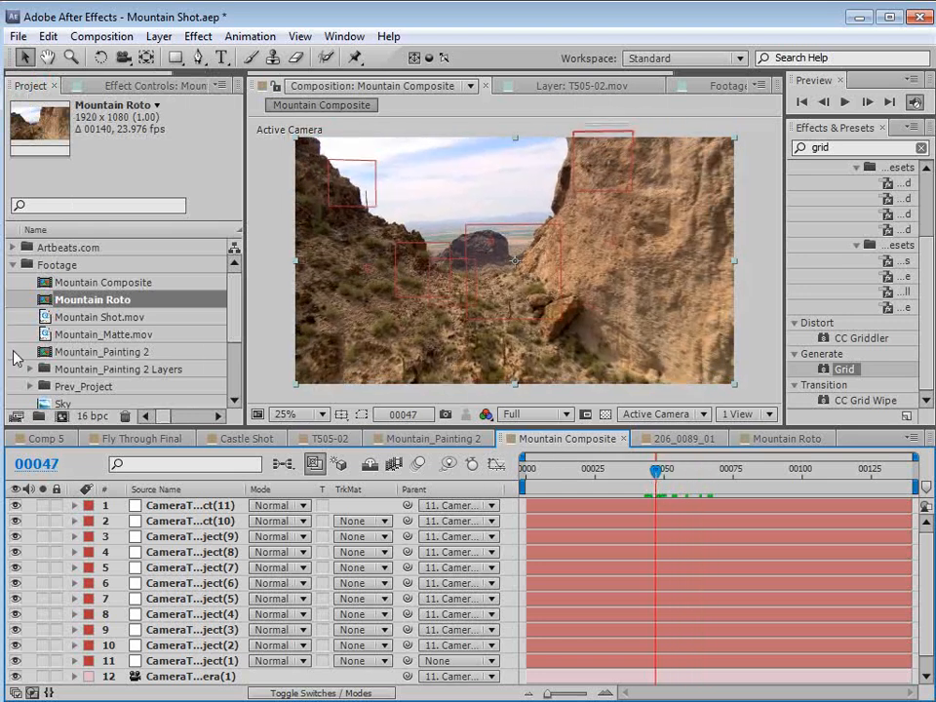
Open the Mountain_Painting 2 composition and toggle the visibility of its upper two layers to inspect what each contains.
{"action": "double_click", "coordinate": [44, 353]}
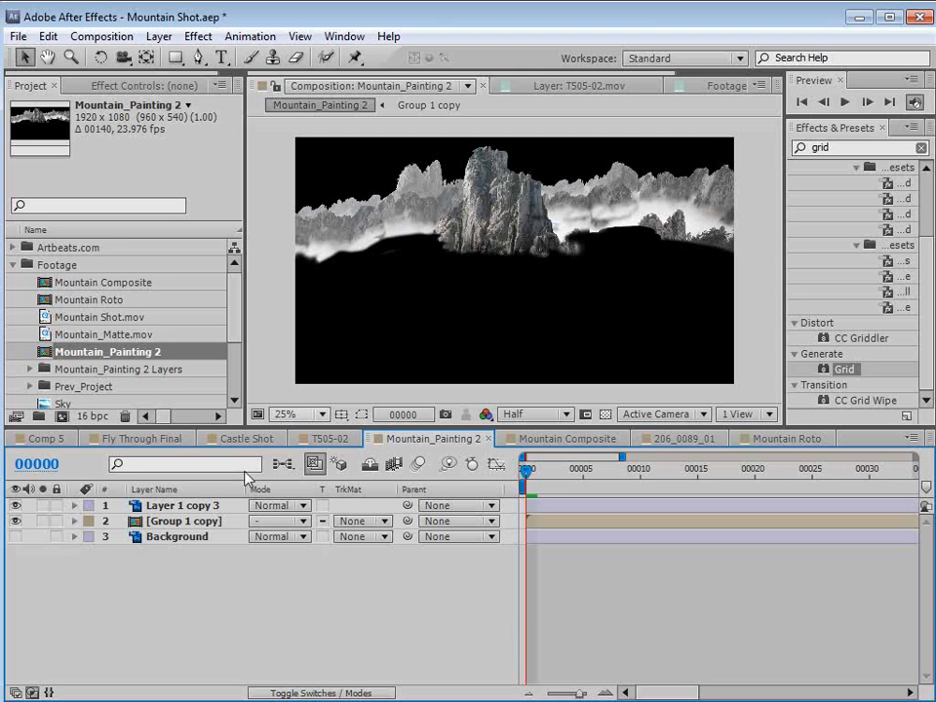
{"action": "left_click", "coordinate": [15, 505]}
{"action": "left_click", "coordinate": [15, 505]}
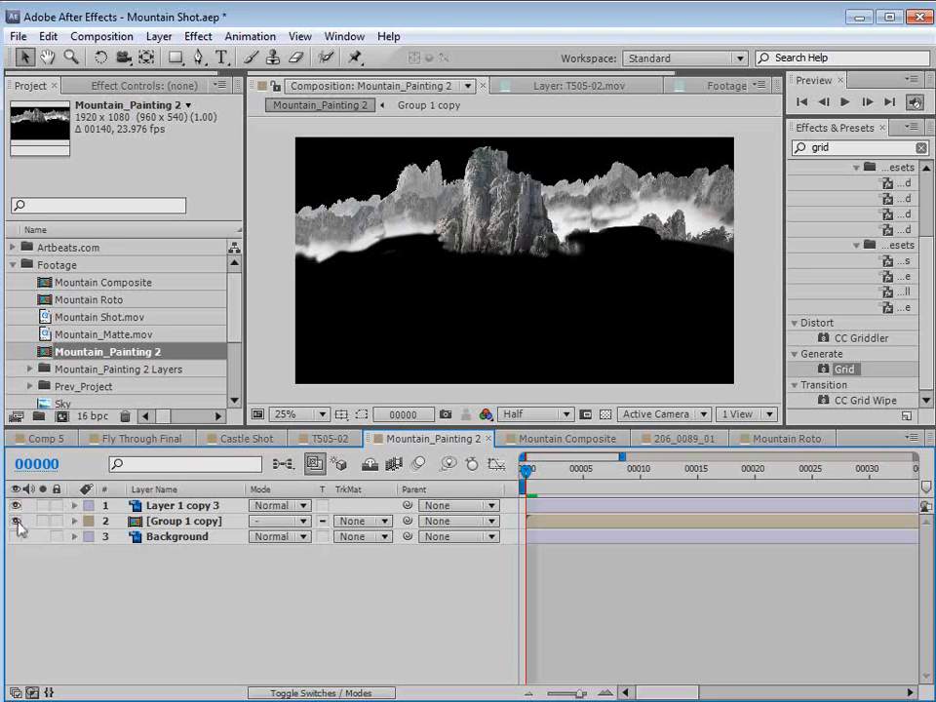
{"action": "left_click", "coordinate": [15, 521]}
{"action": "left_click", "coordinate": [15, 521]}
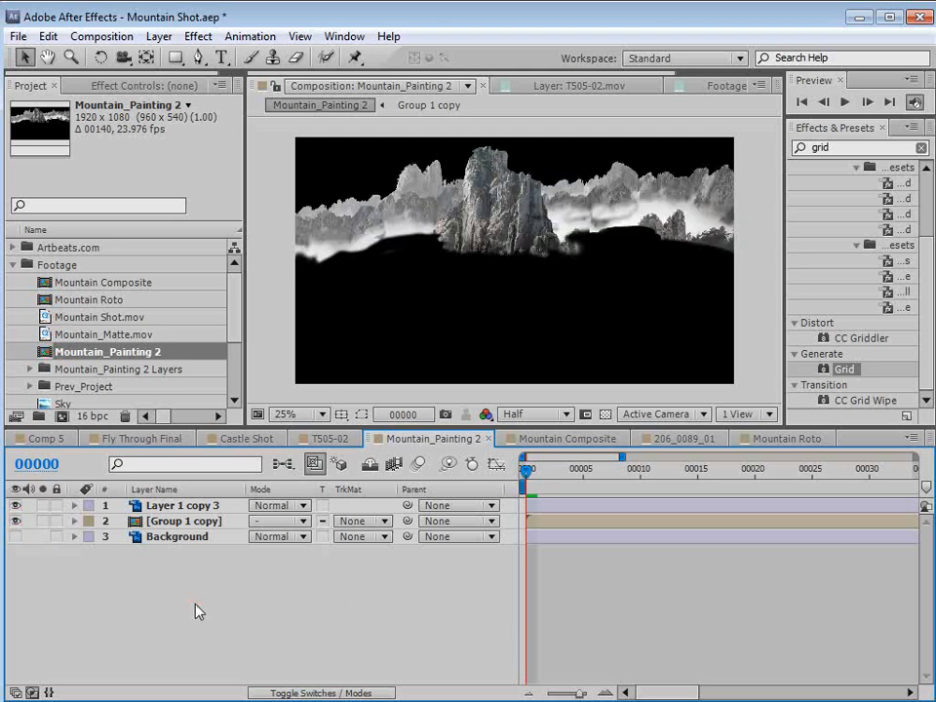
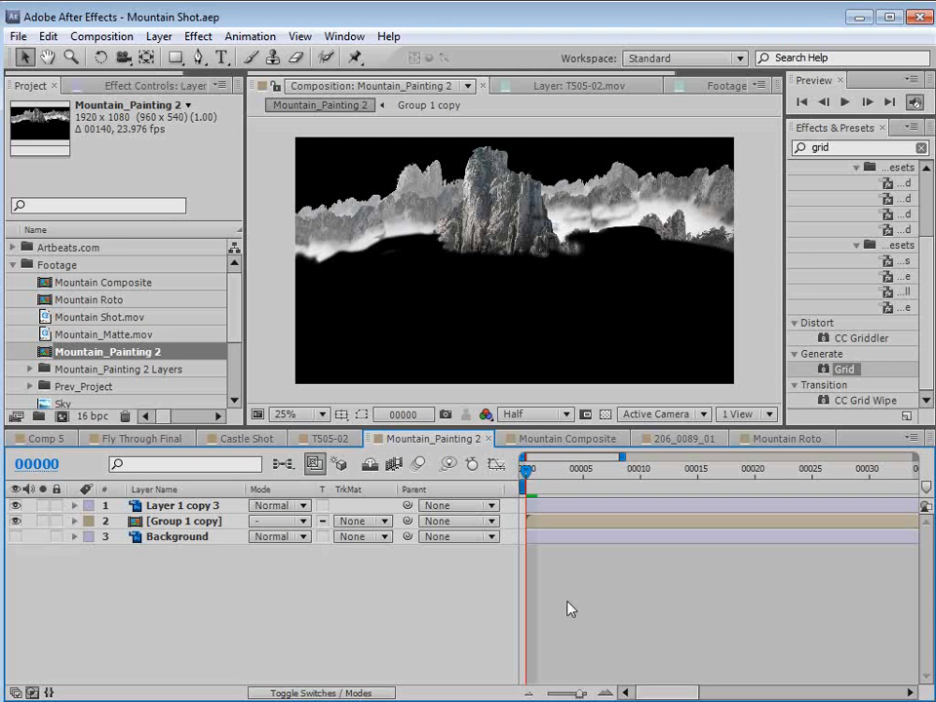
Rename the Layer 1 copy 3 layer as Mountain and the Group 1 copy layer as Back mountains.
{"action": "left_click", "coordinate": [202, 508]}
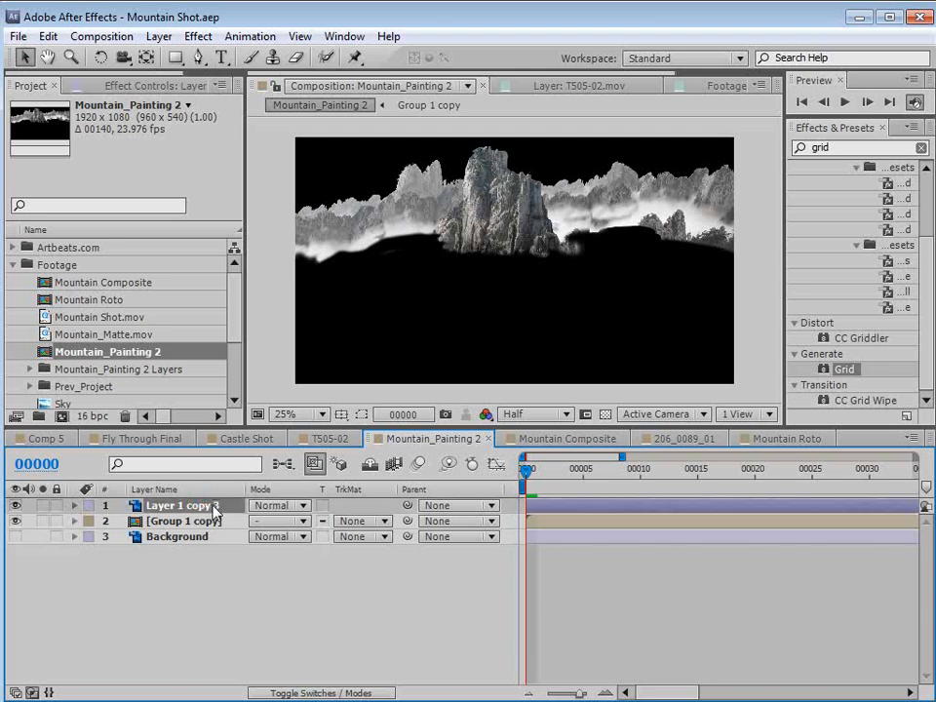
{"action": "key", "text": "Return"}
{"action": "type", "text": "Mountain"}
{"action": "key", "text": "Return"}
{"action": "left_click", "coordinate": [201, 521]}
{"action": "key", "text": "Return"}
{"action": "type", "text": "Back mou"}
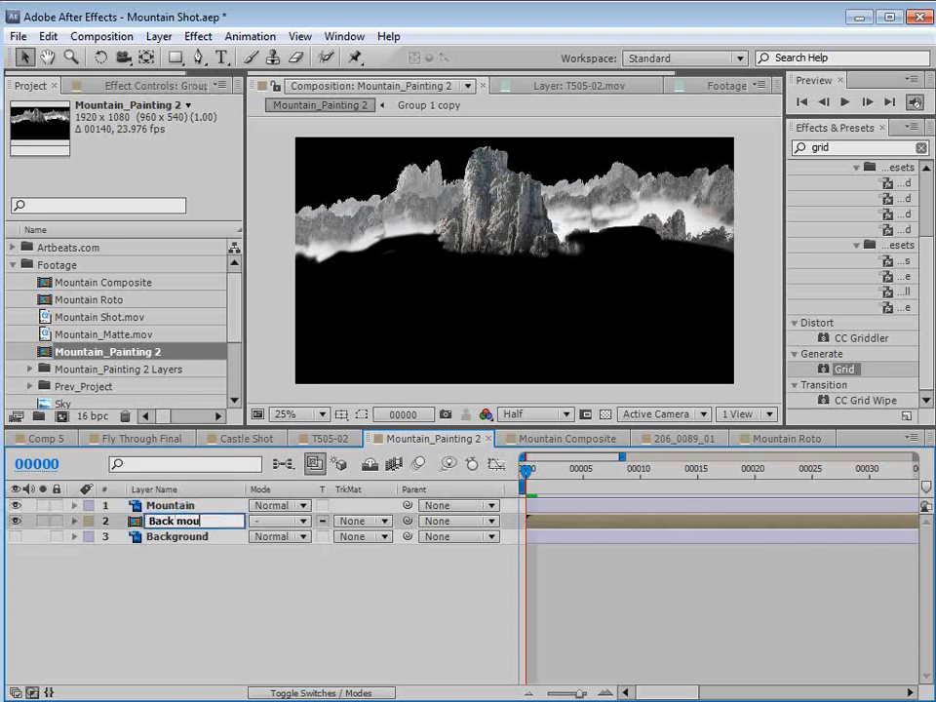
{"action": "type", "text": "ntains"}
{"action": "left_click", "coordinate": [191, 584]}
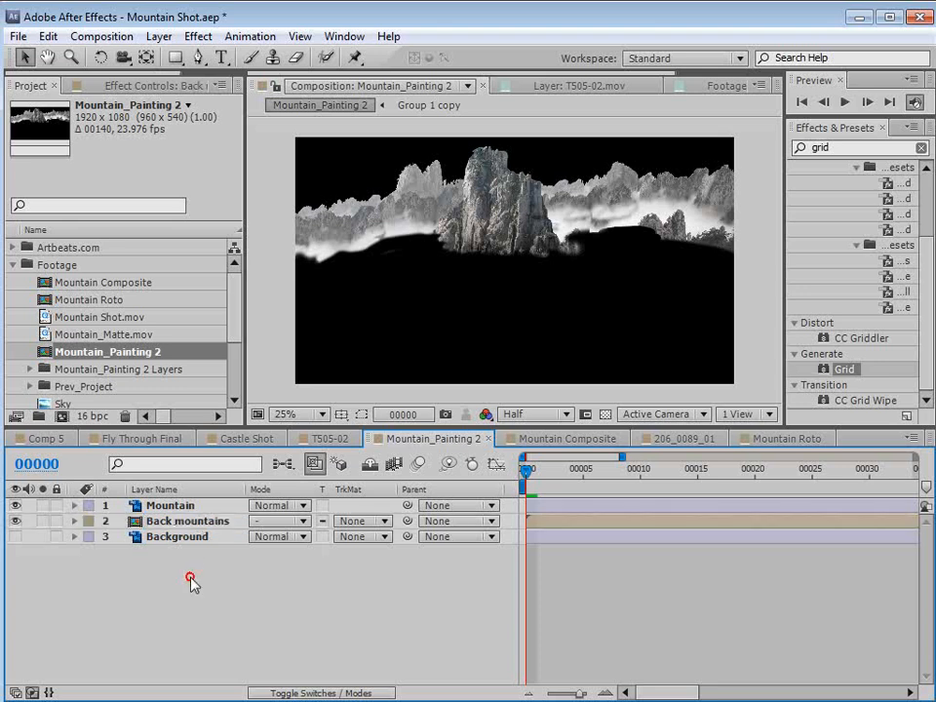
Copy the Mountain and Back mountains layers and paste them into the Mountain Composite composition at frame 0.
{"action": "left_click", "coordinate": [183, 508]}
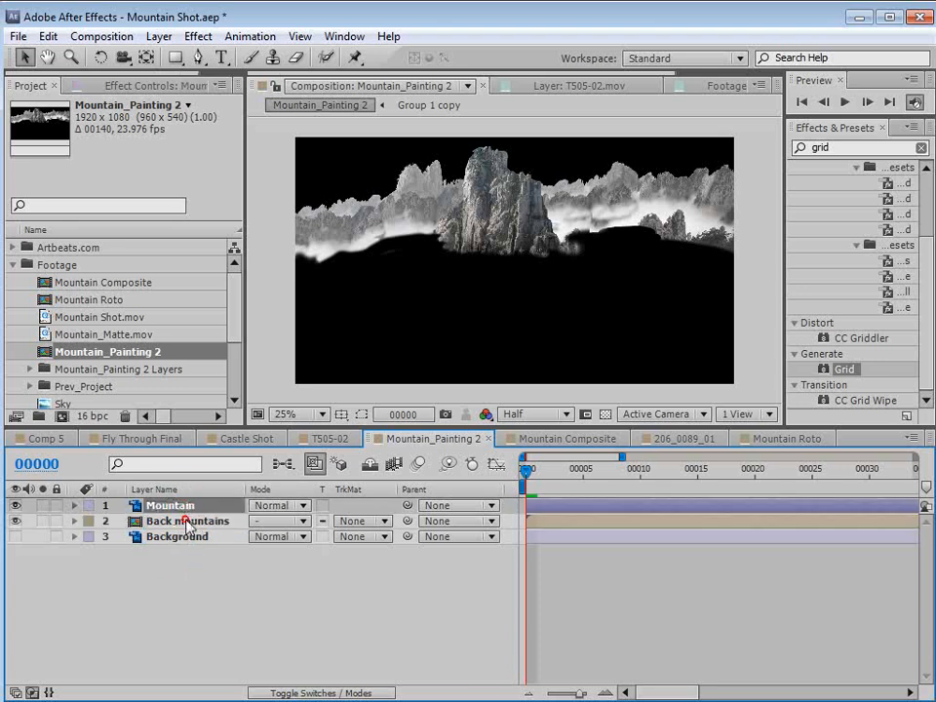
{"action": "left_click", "coordinate": [47, 36]}
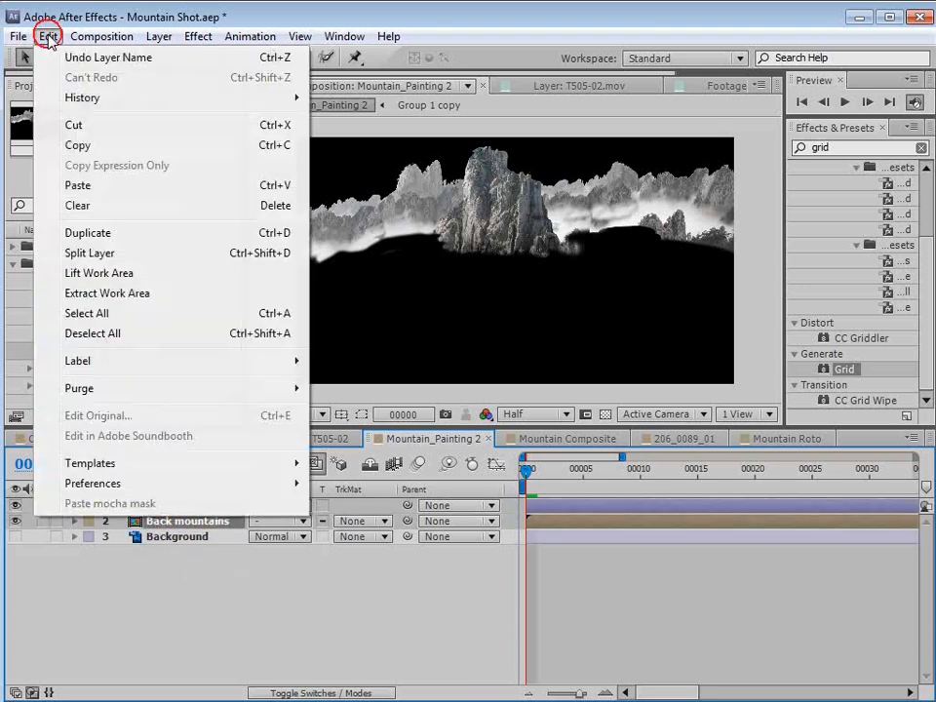
{"action": "left_click", "coordinate": [93, 146]}
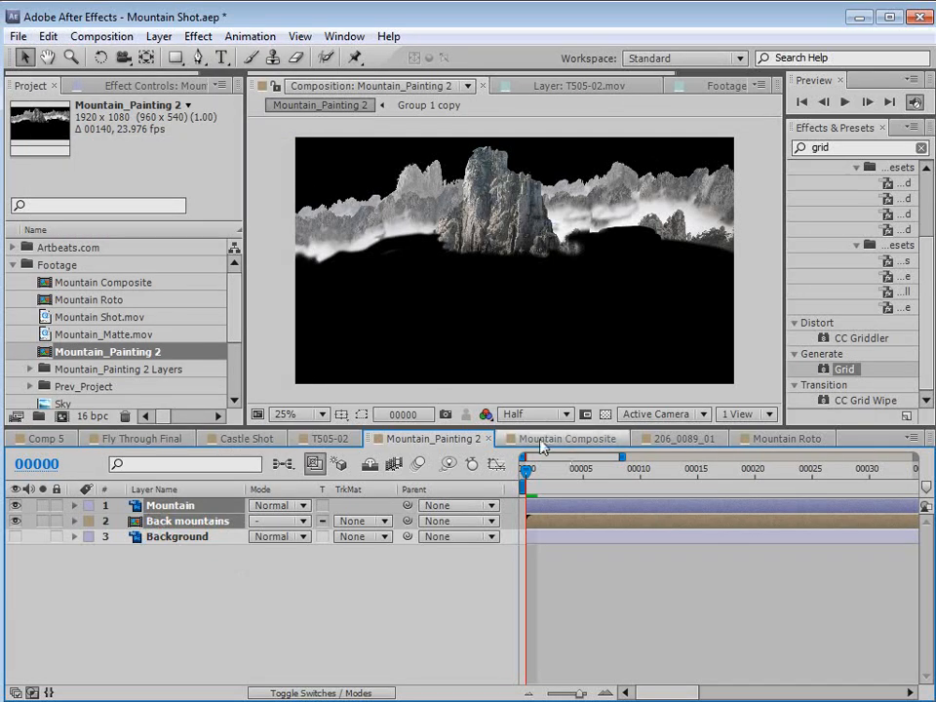
{"action": "left_click", "coordinate": [541, 441]}
{"action": "key", "text": "Home"}
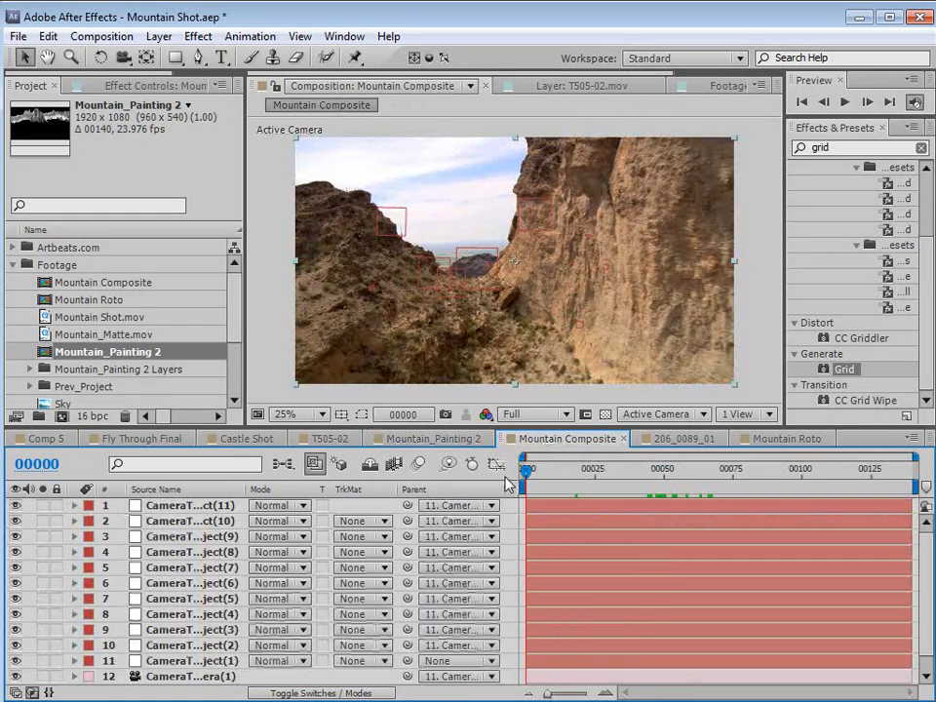
{"action": "left_click", "coordinate": [47, 36]}
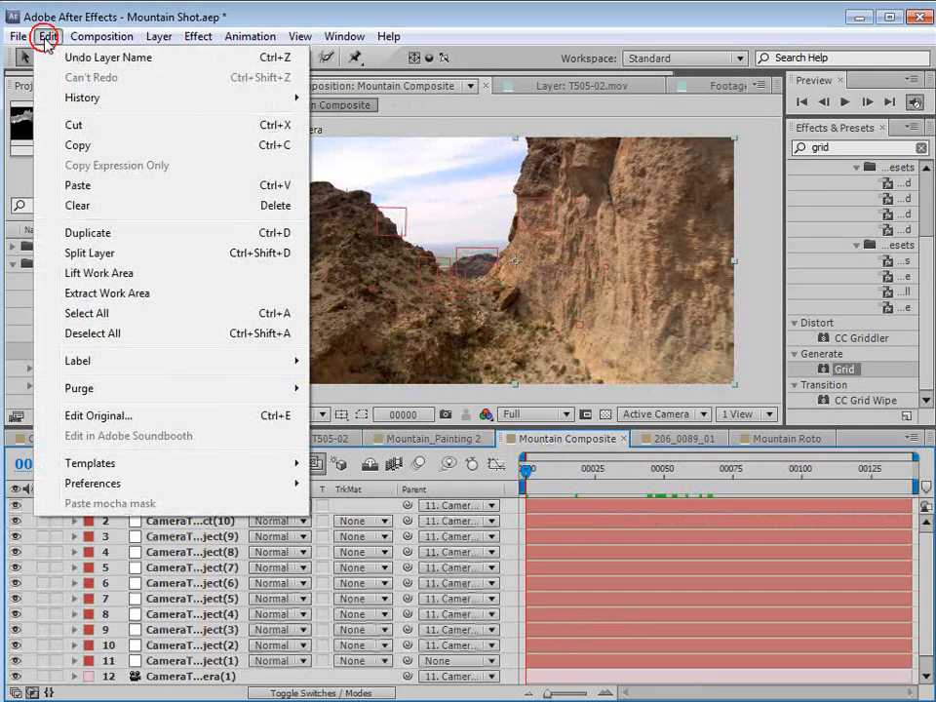
{"action": "left_click", "coordinate": [62, 186]}
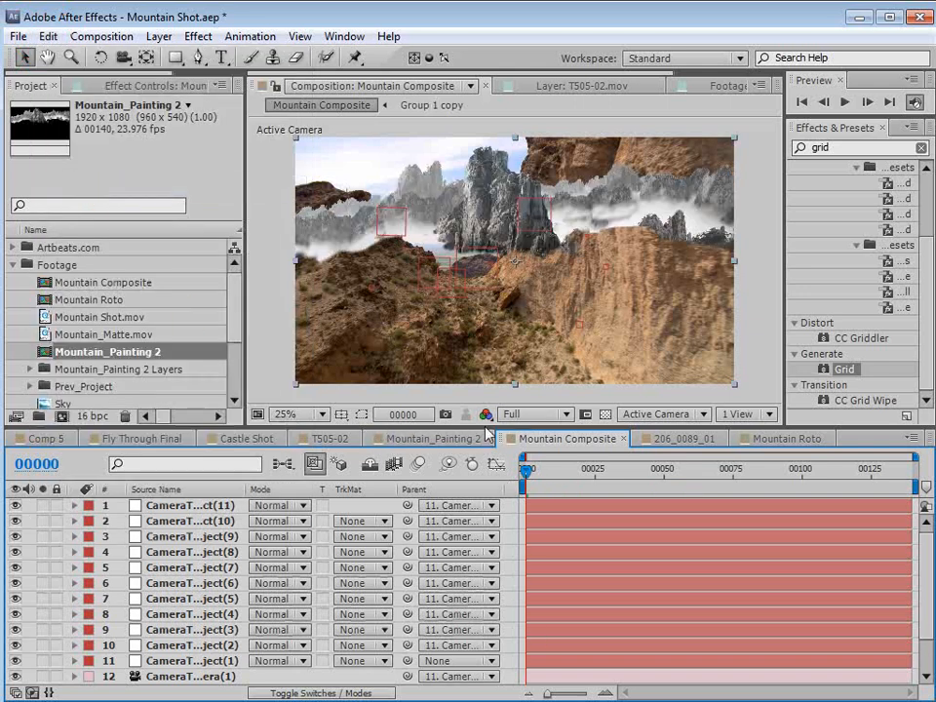
Set the parent of the tracker camera and all eleven CameraTracker null objects to None.
{"action": "left_click_drag", "start_coordinate": [488, 429], "coordinate": [488, 358]}
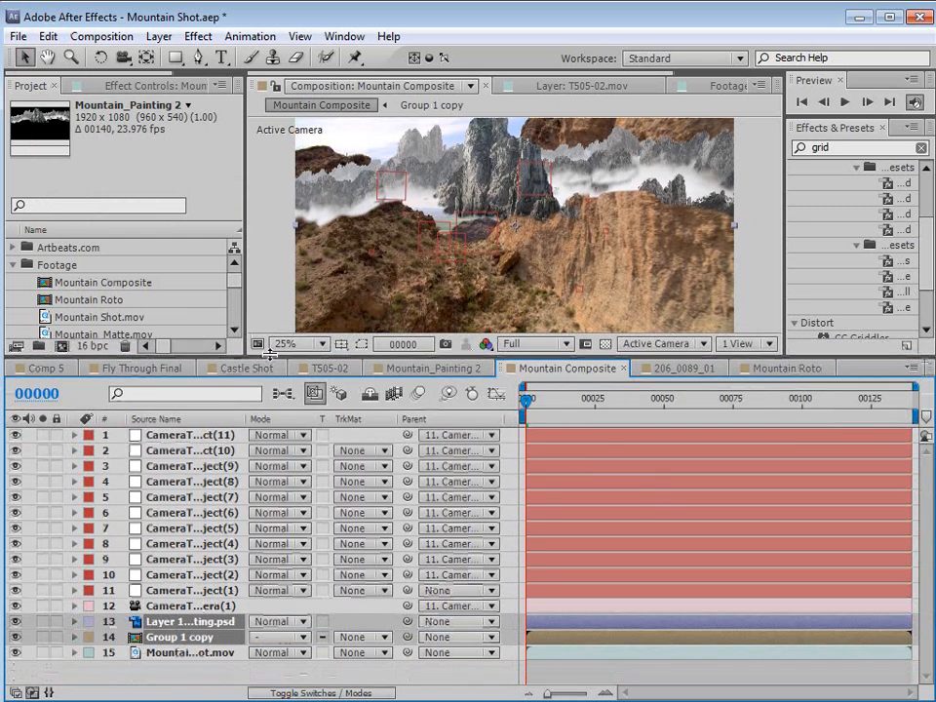
{"action": "left_click_drag", "start_coordinate": [270, 354], "coordinate": [270, 278]}
{"action": "left_click", "coordinate": [193, 531]}
{"action": "left_click", "coordinate": [190, 360], "text": "shift"}
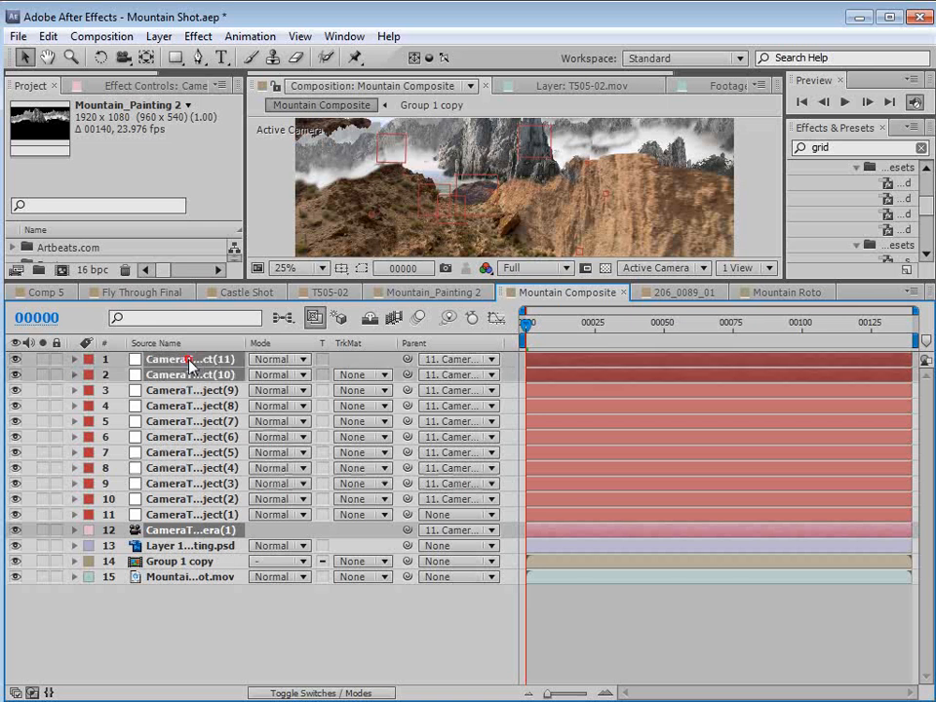
{"action": "left_click", "coordinate": [458, 359]}
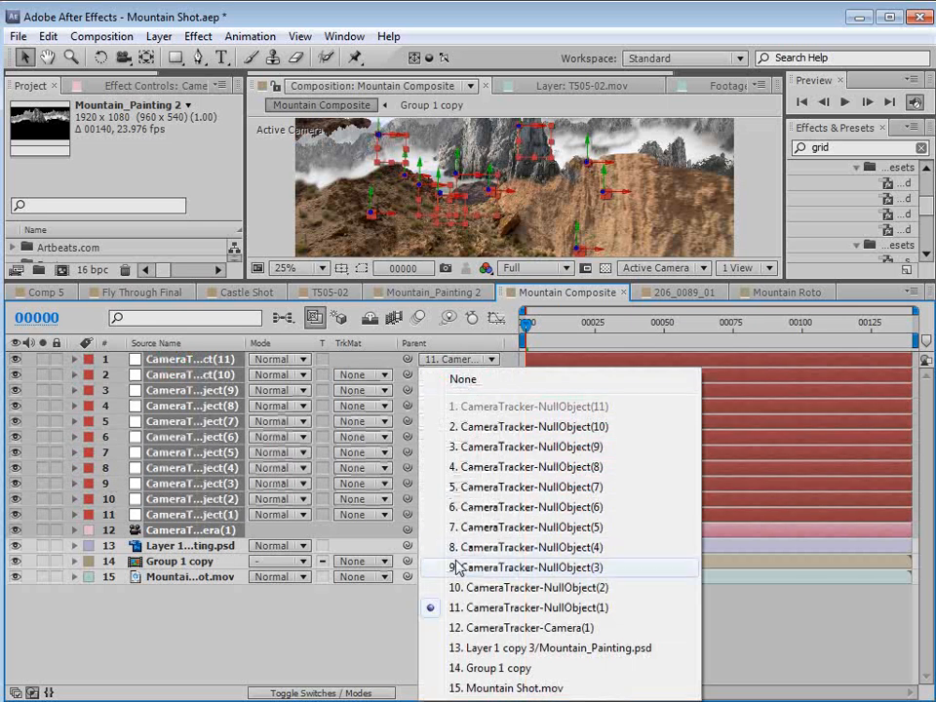
{"action": "left_click", "coordinate": [462, 387]}
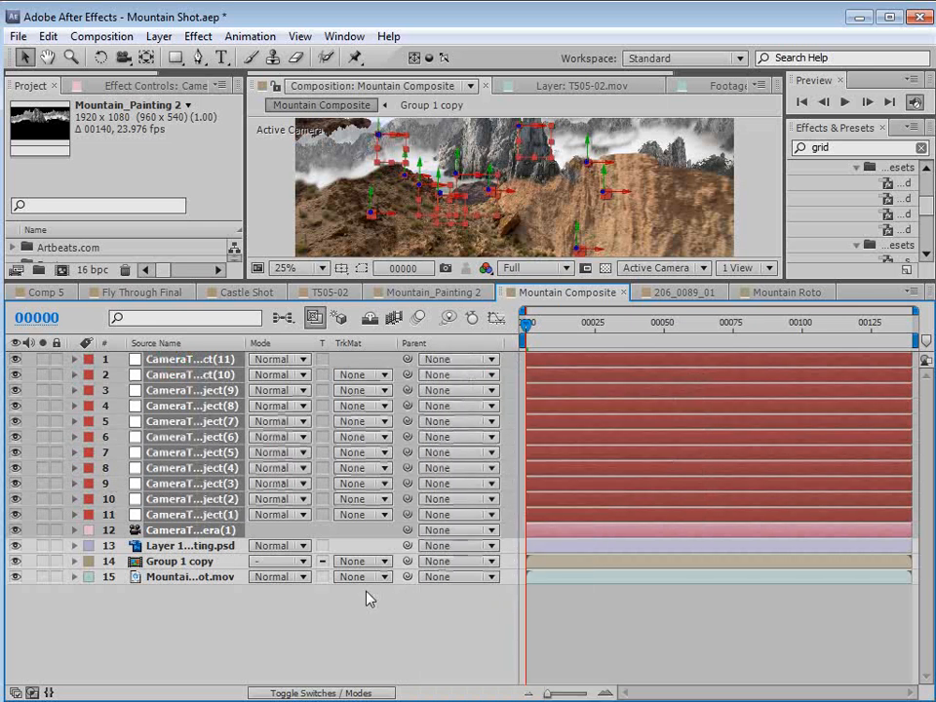
Mark all eleven CameraTracker null objects as shy and hide shy layers in the Mountain Composite timeline.
{"action": "left_click", "coordinate": [143, 514]}
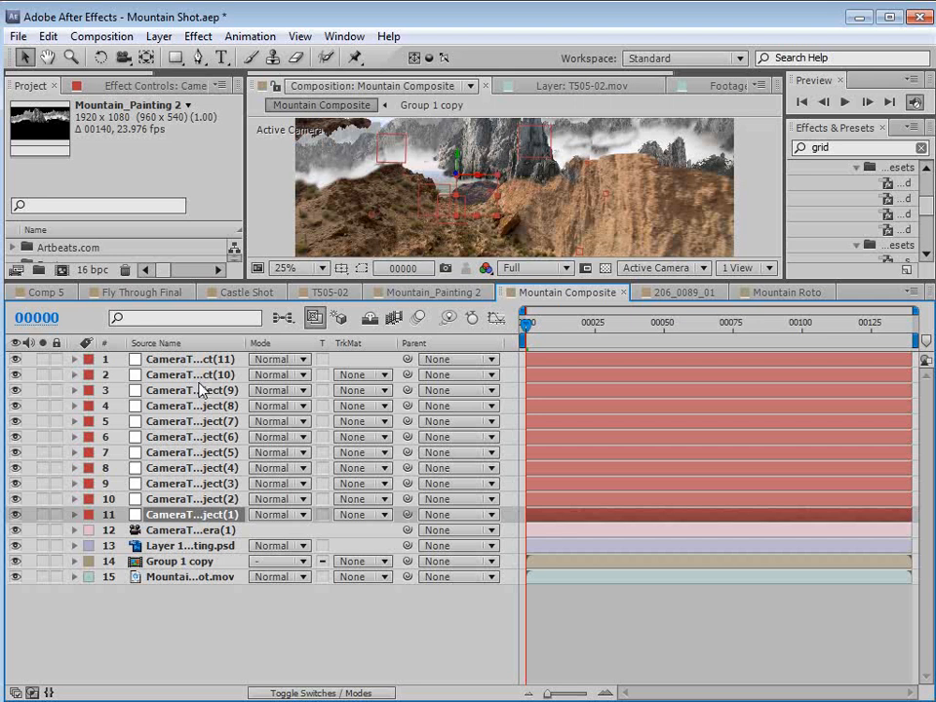
{"action": "left_click", "coordinate": [200, 600]}
{"action": "left_click", "coordinate": [160, 359]}
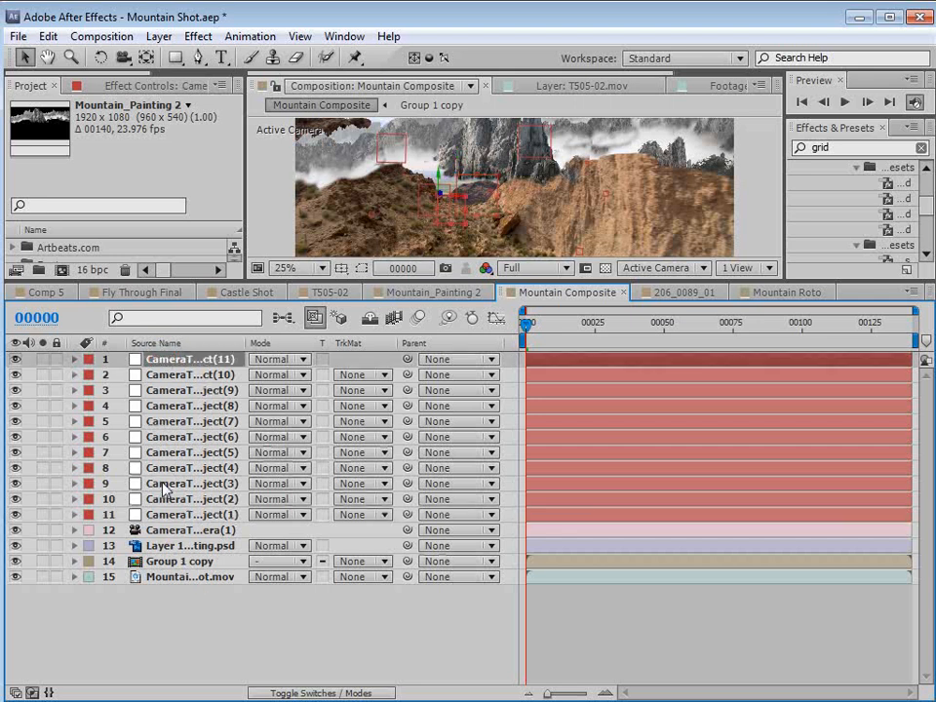
{"action": "left_click", "coordinate": [163, 517], "text": "shift"}
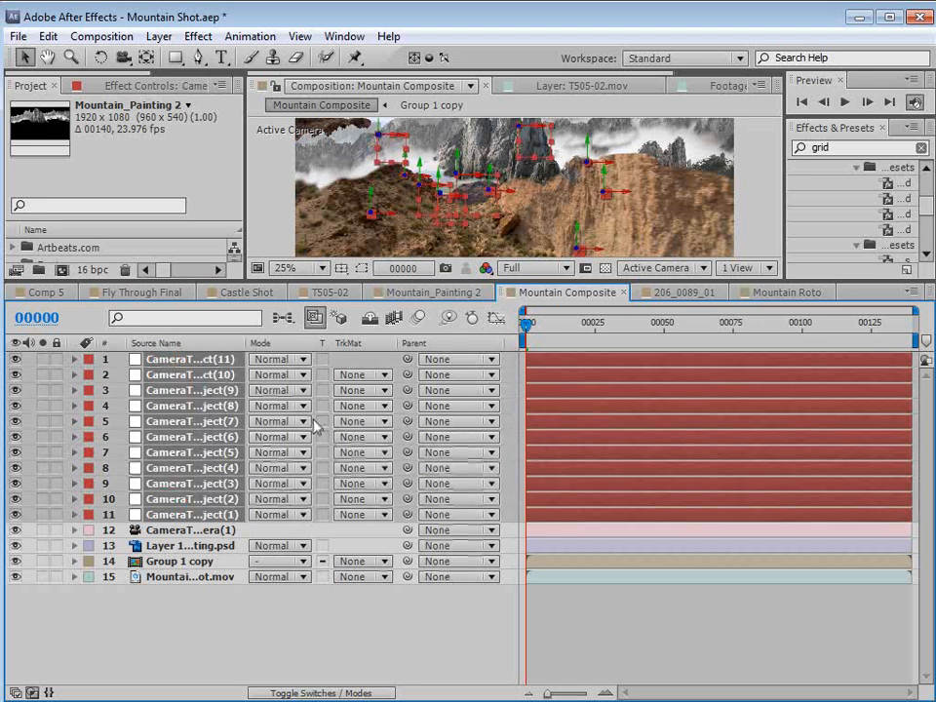
{"action": "key", "text": "F4"}
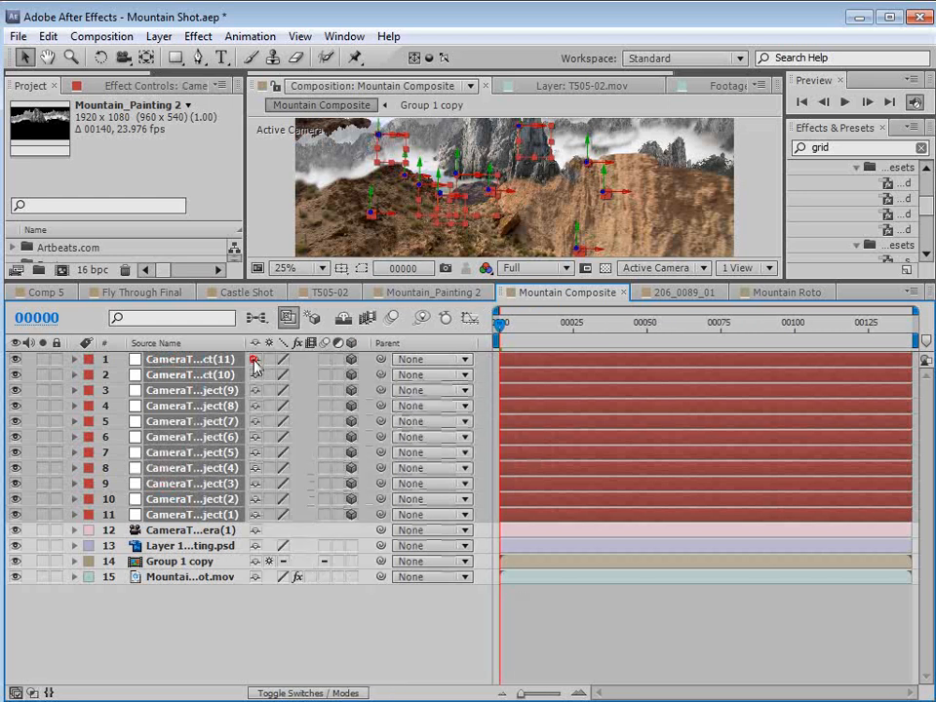
{"action": "left_click", "coordinate": [254, 360]}
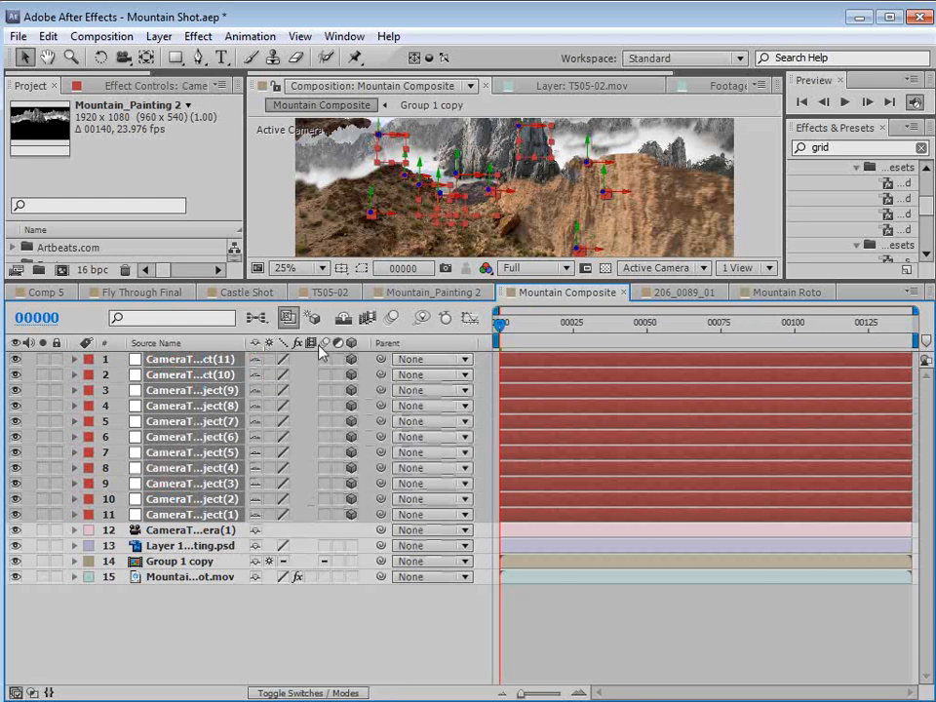
{"action": "left_click", "coordinate": [344, 317]}
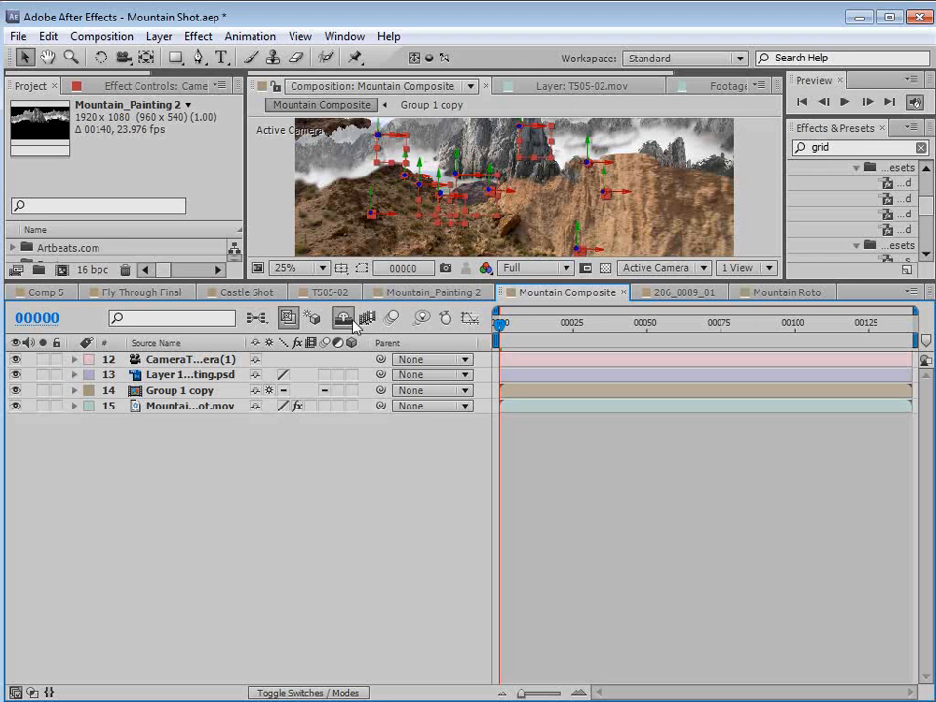
{"action": "left_click", "coordinate": [348, 320]}
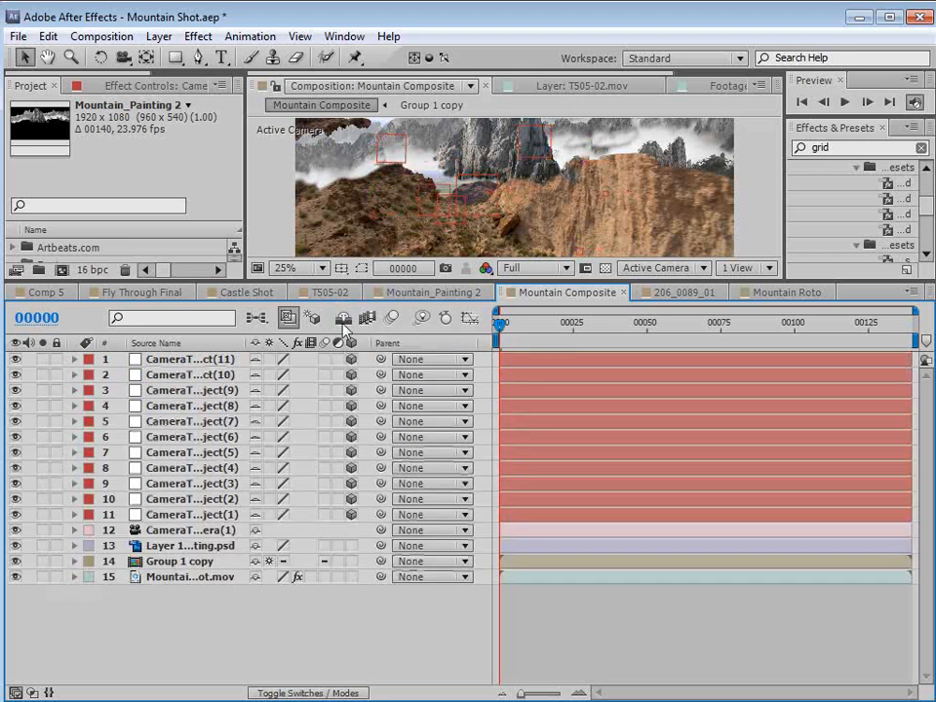
{"action": "left_click", "coordinate": [345, 319]}
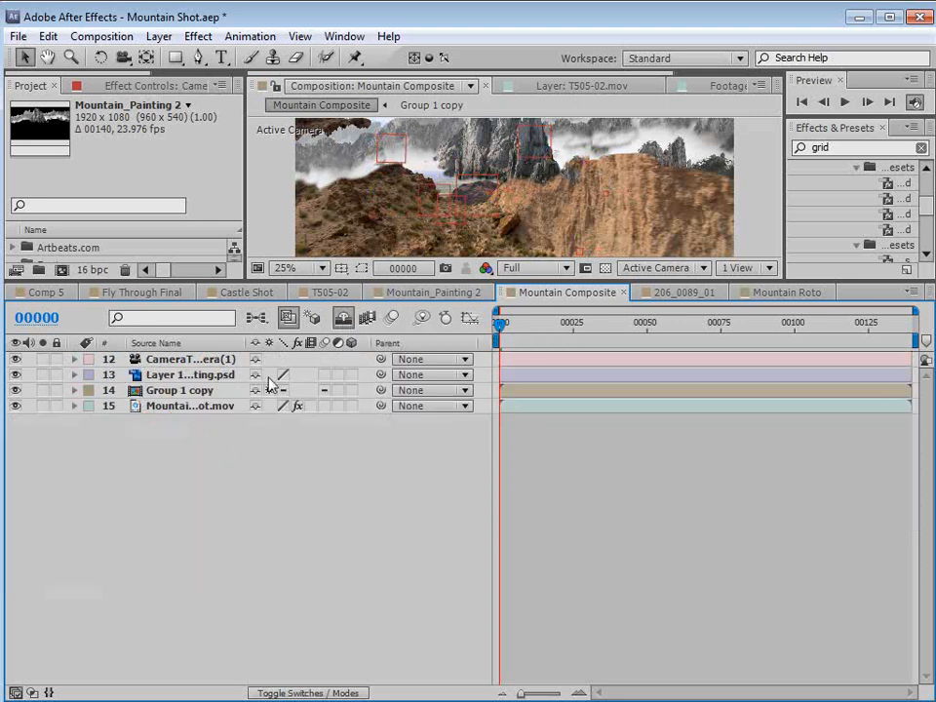
Show layer names instead of source names in the timeline and enlarge the composition view.
{"action": "left_click", "coordinate": [168, 392]}
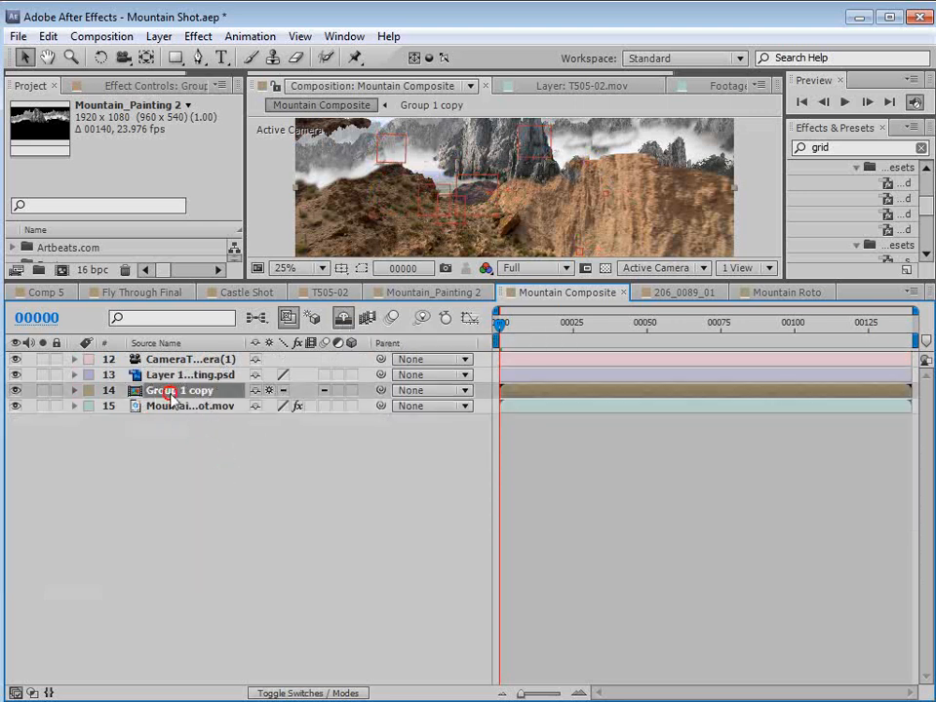
{"action": "left_click", "coordinate": [201, 346]}
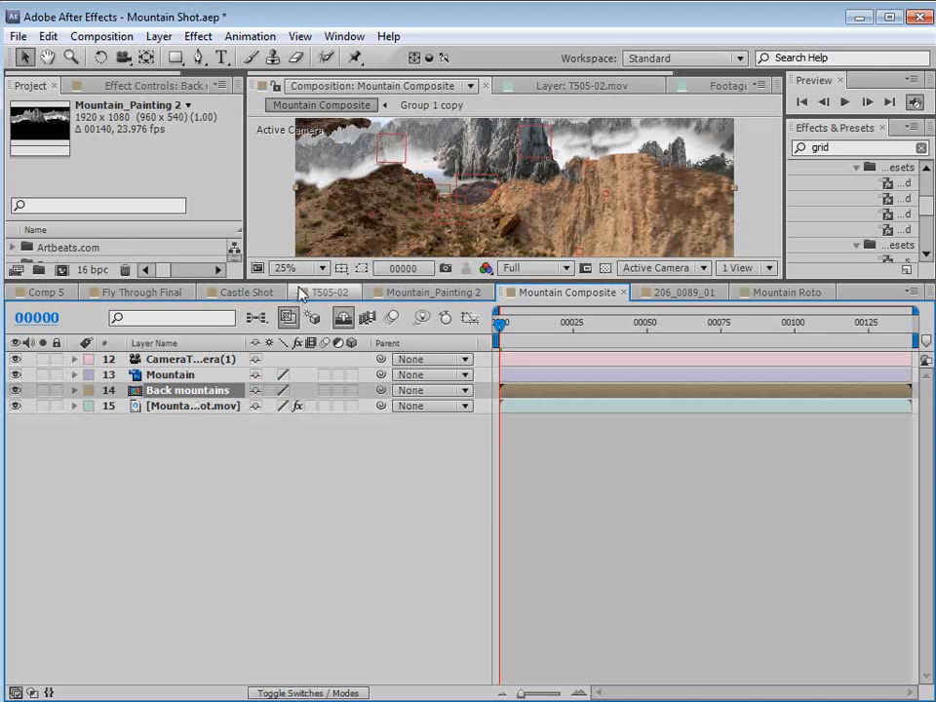
{"action": "left_click_drag", "start_coordinate": [299, 283], "coordinate": [282, 410]}
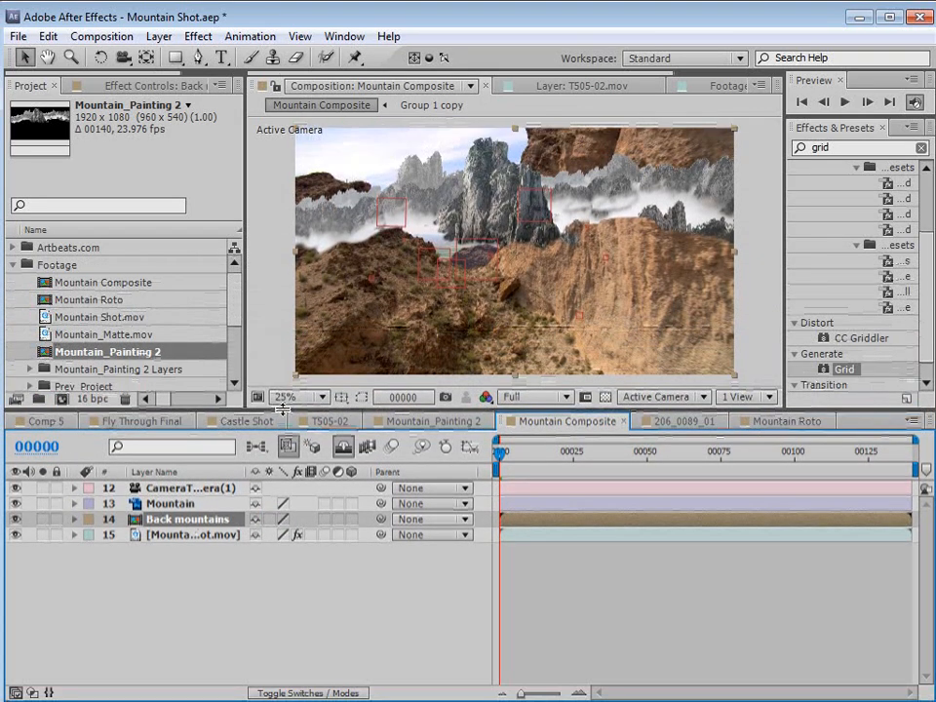
{"action": "left_click", "coordinate": [194, 551]}
{"action": "left_click", "coordinate": [185, 521]}
{"action": "key", "text": "ctrl+Up"}
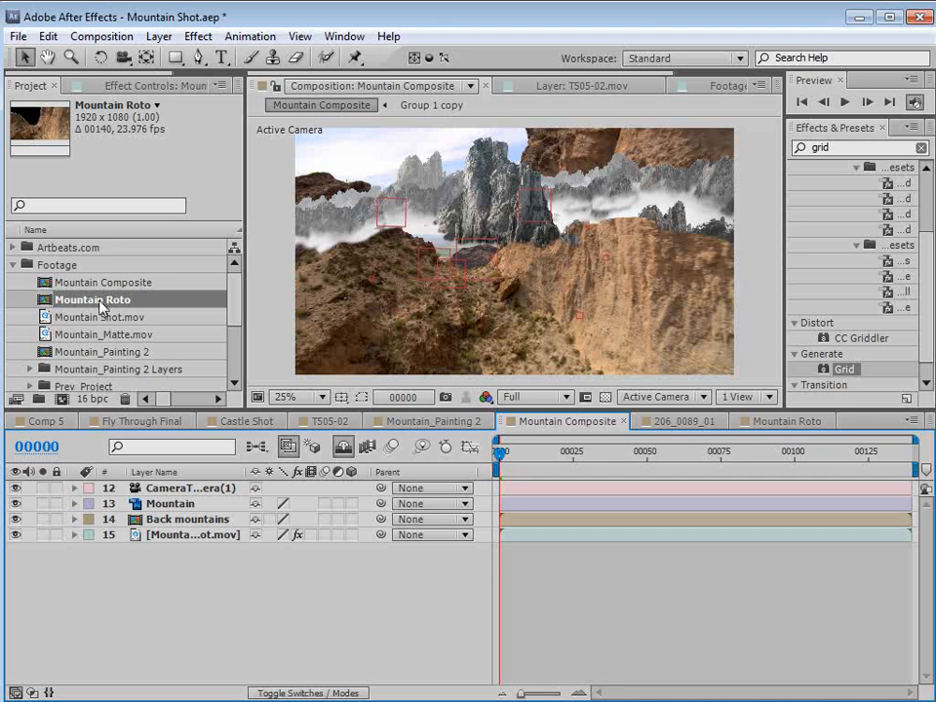
Add the Mountain Roto composition above the tracker camera layer, and turn off its visibility at frame 29.
{"action": "left_click_drag", "start_coordinate": [119, 307], "coordinate": [156, 492]}
{"action": "left_click", "coordinate": [543, 606]}
{"action": "left_click", "coordinate": [582, 454]}
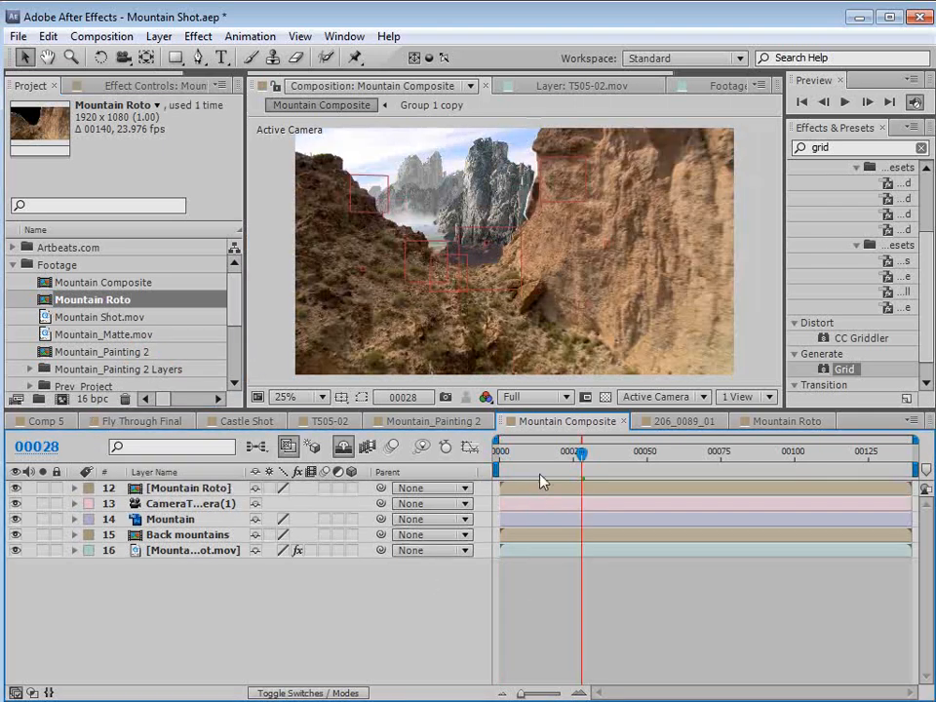
{"action": "left_click_drag", "start_coordinate": [574, 462], "coordinate": [720, 476]}
{"action": "left_click_drag", "start_coordinate": [627, 473], "coordinate": [586, 473]}
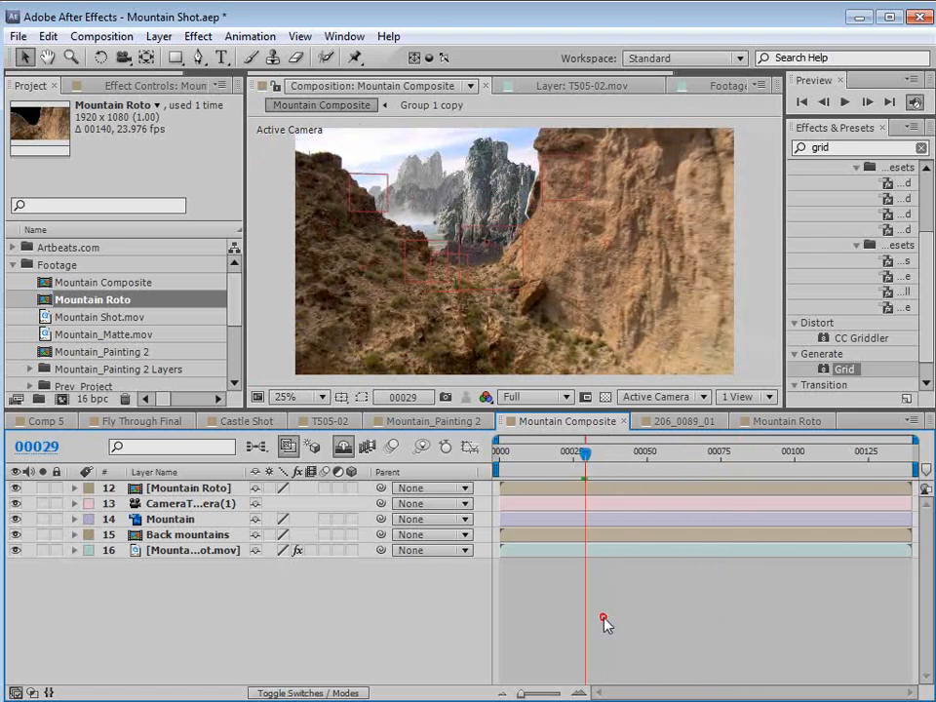
{"action": "left_click", "coordinate": [14, 488]}
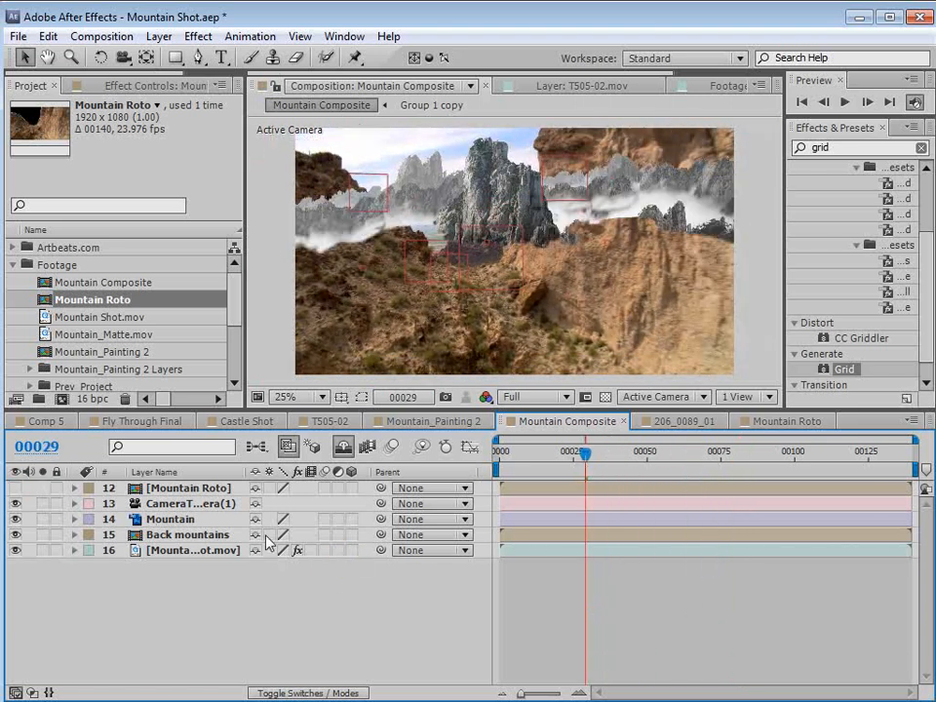
Go to frame 112 and make the Mountain and Back mountains layers 3D.
{"action": "left_click_drag", "start_coordinate": [585, 476], "coordinate": [832, 494]}
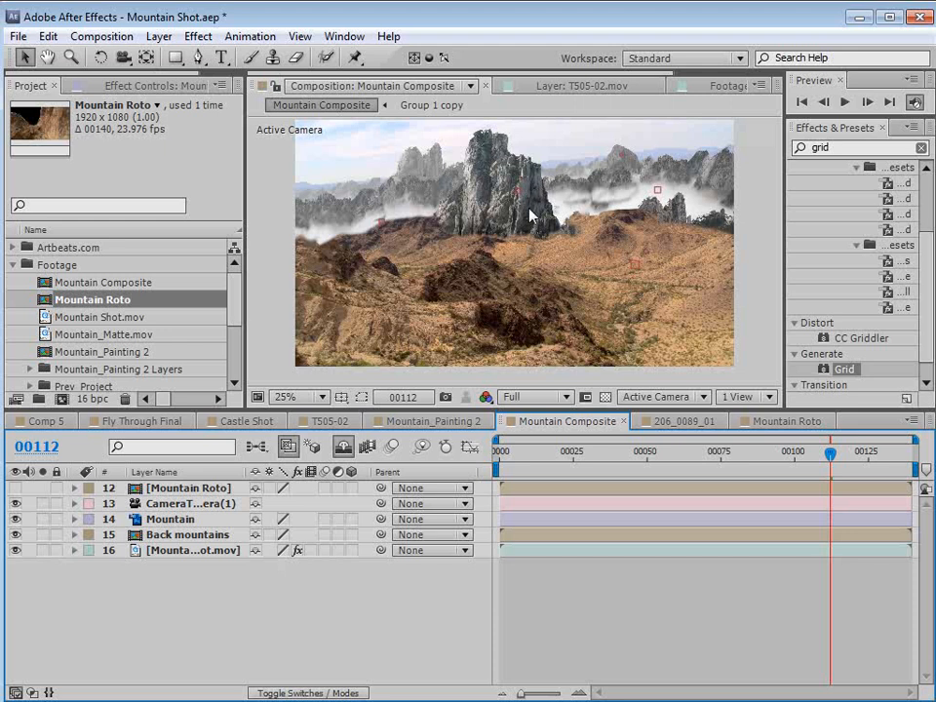
{"action": "left_click", "coordinate": [186, 519]}
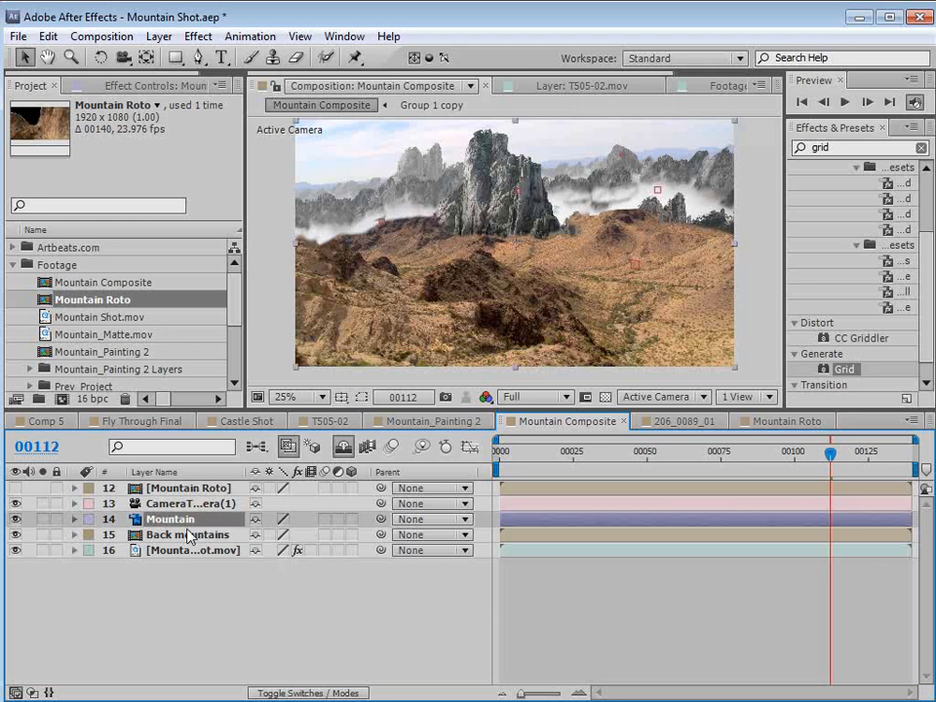
{"action": "left_click", "coordinate": [352, 519]}
{"action": "left_click", "coordinate": [352, 535]}
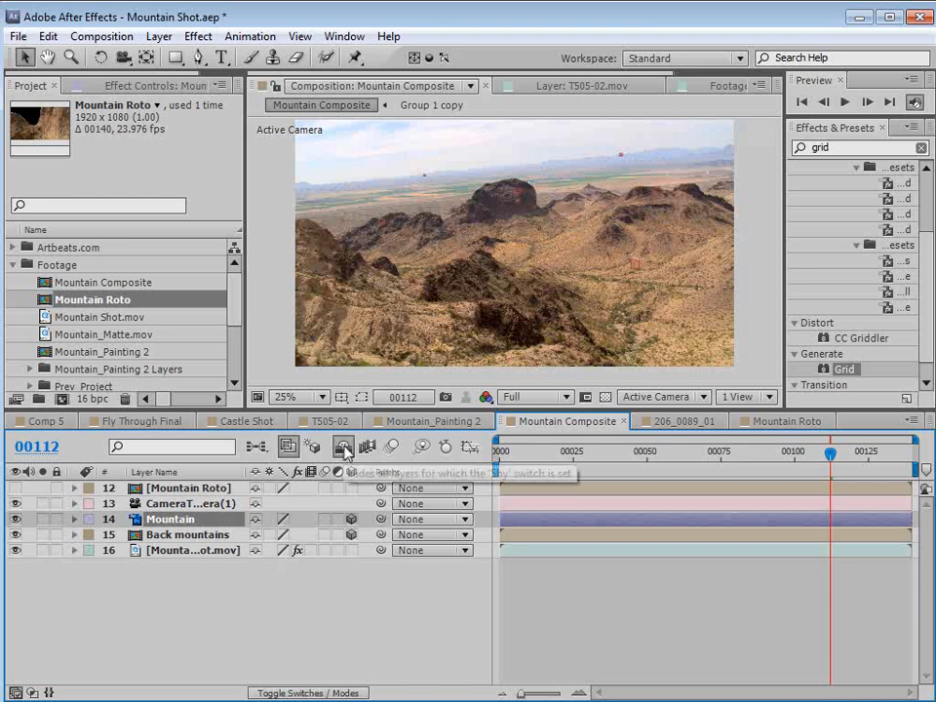
Show the shy layers and rename CameraTracker null object 2, located on the central peak, as Main Mountain.
{"action": "left_click", "coordinate": [346, 451]}
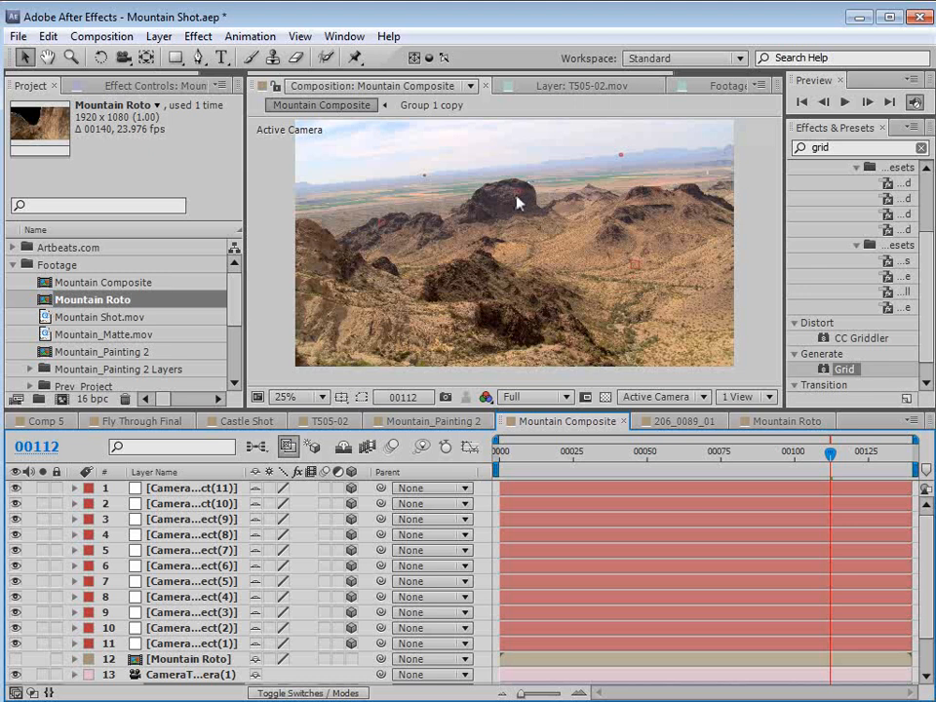
{"action": "left_click", "coordinate": [228, 489]}
{"action": "left_click", "coordinate": [227, 519]}
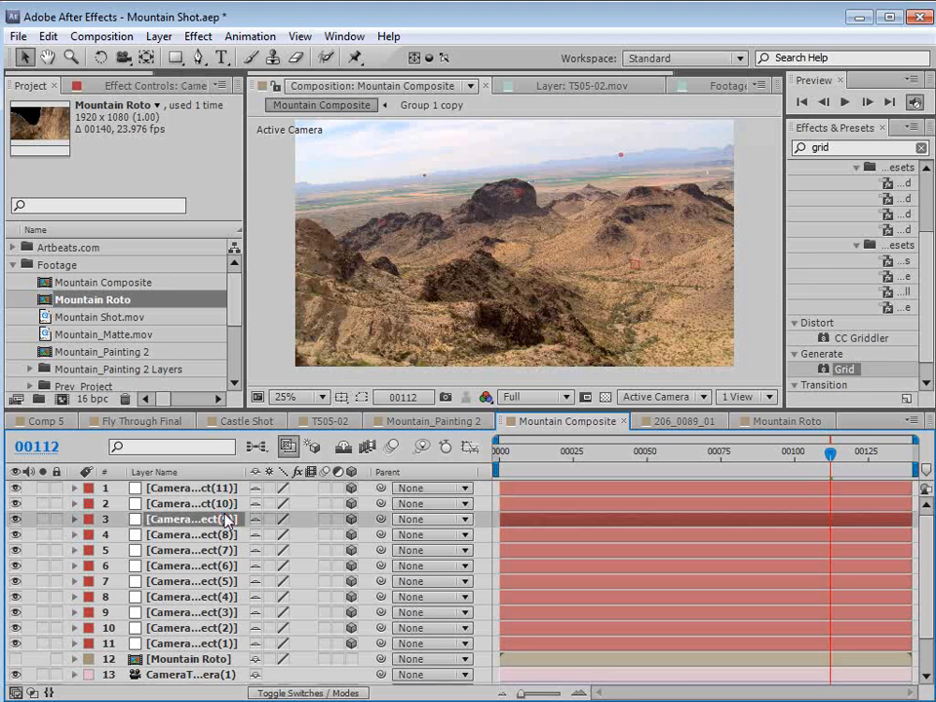
{"action": "left_click", "coordinate": [225, 534]}
{"action": "key", "text": "period"}
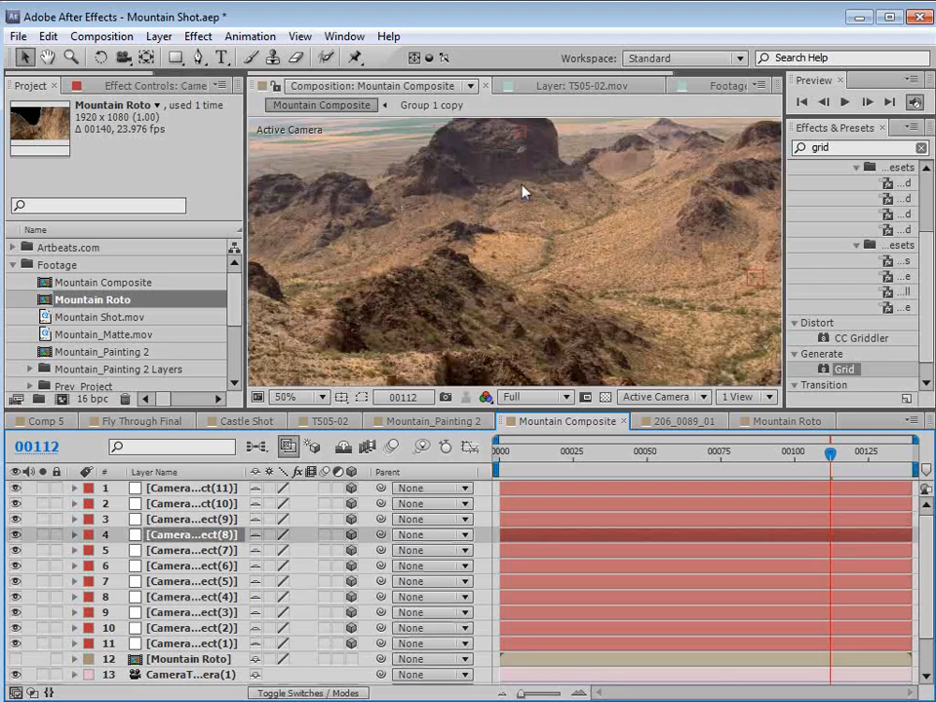
{"action": "left_click_drag", "start_coordinate": [532, 159], "coordinate": [501, 230]}
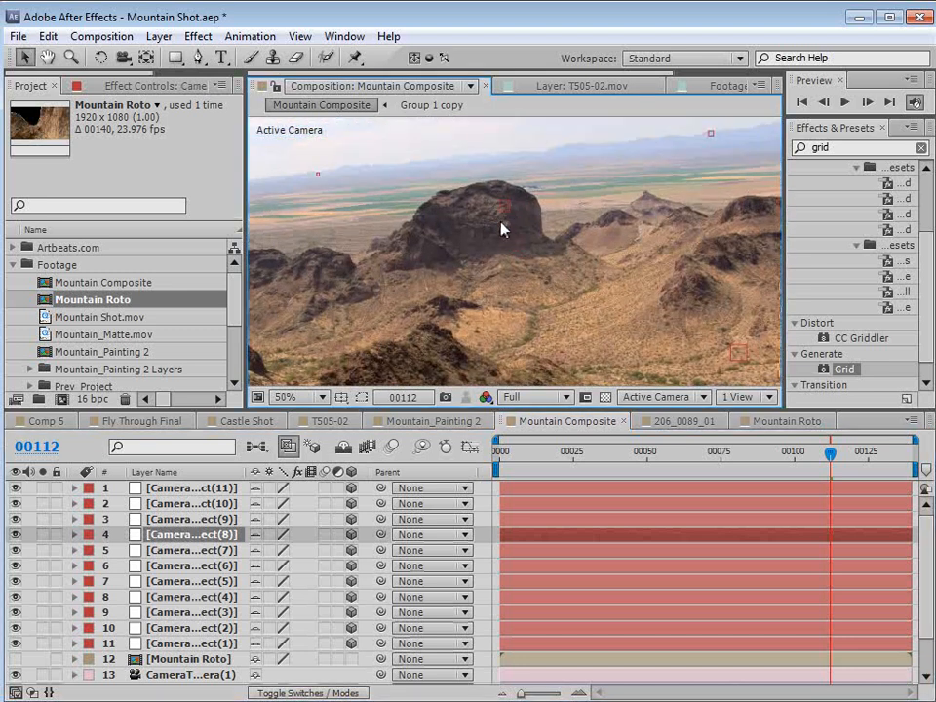
{"action": "left_click", "coordinate": [192, 627]}
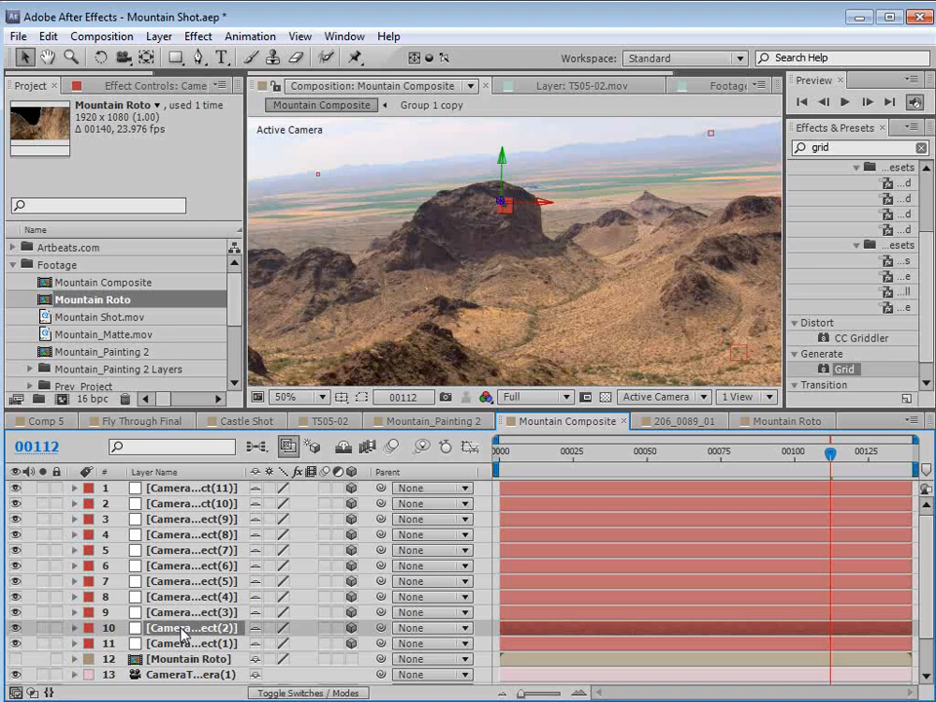
{"action": "key", "text": "Return"}
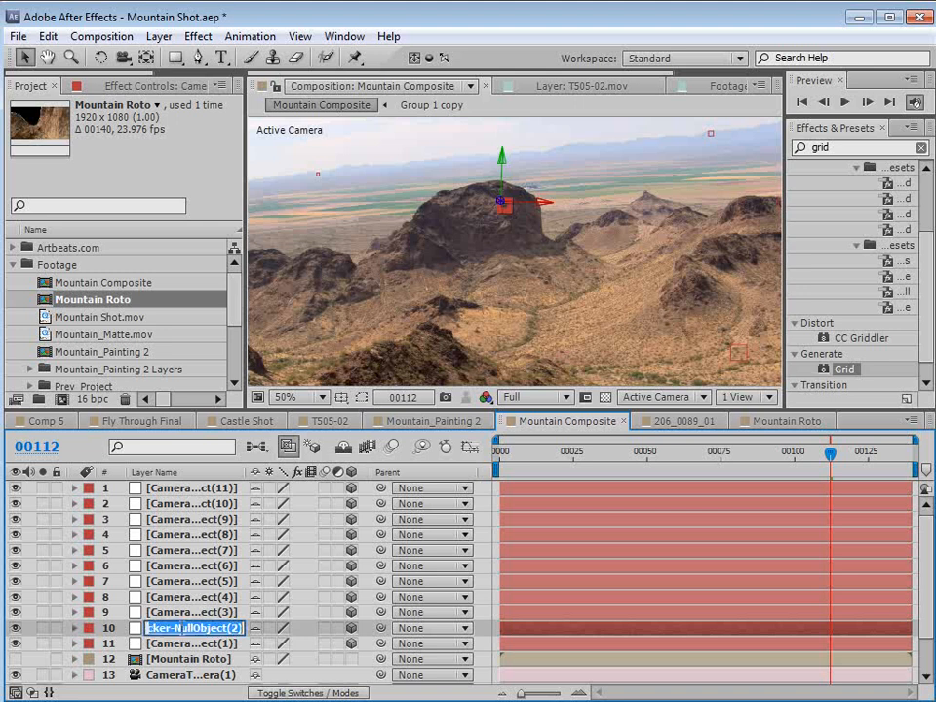
{"action": "type", "text": "Main Mountain"}
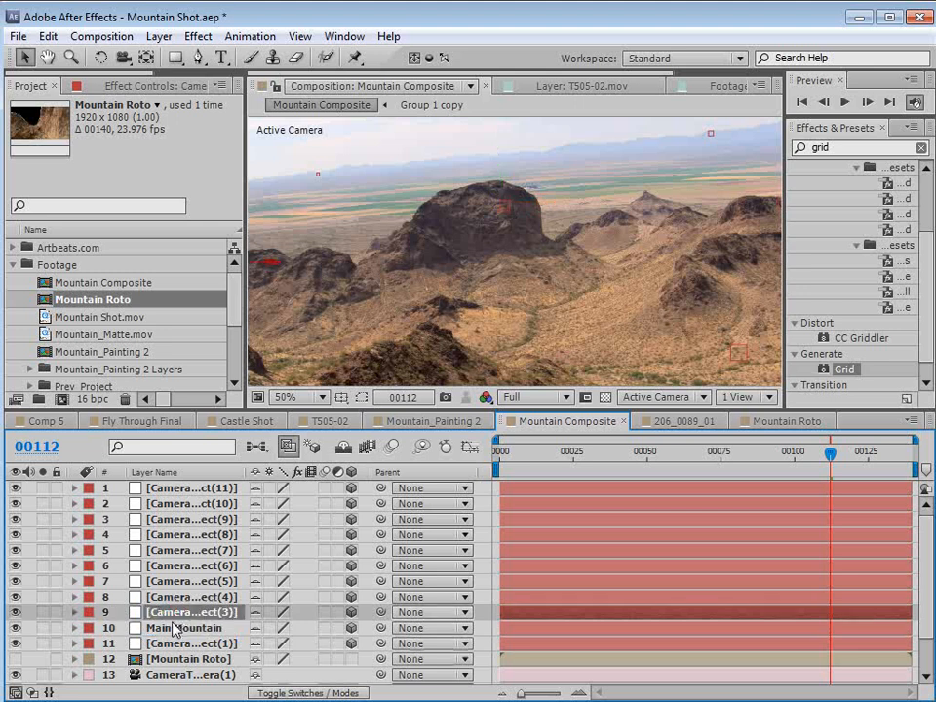
{"action": "key", "text": "Return"}
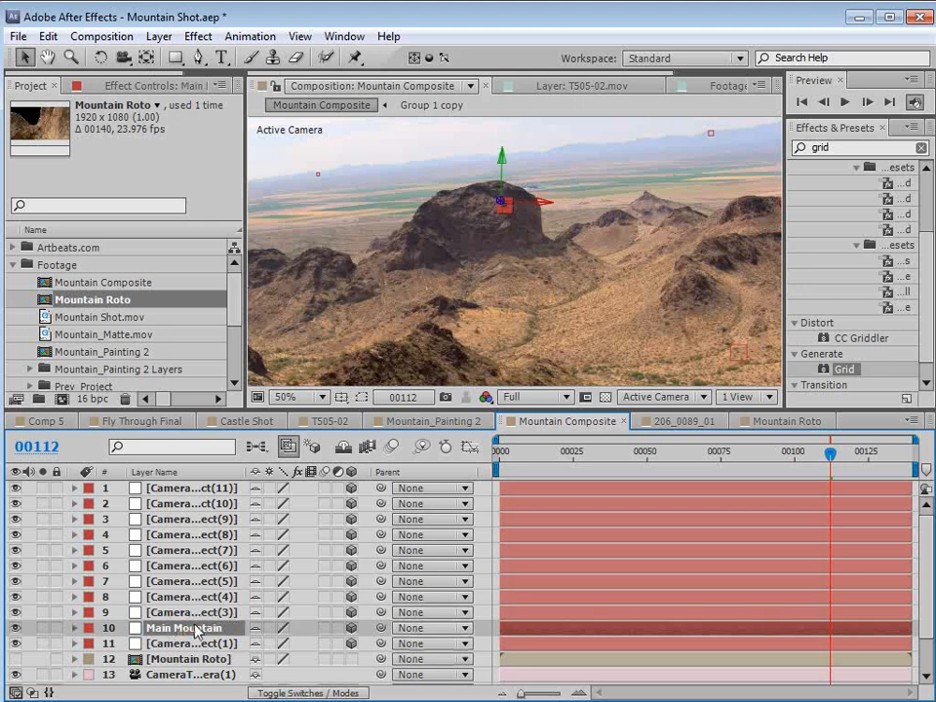
Copy the Main Mountain null's position value and hide the shy layers again.
{"action": "key", "text": "p"}
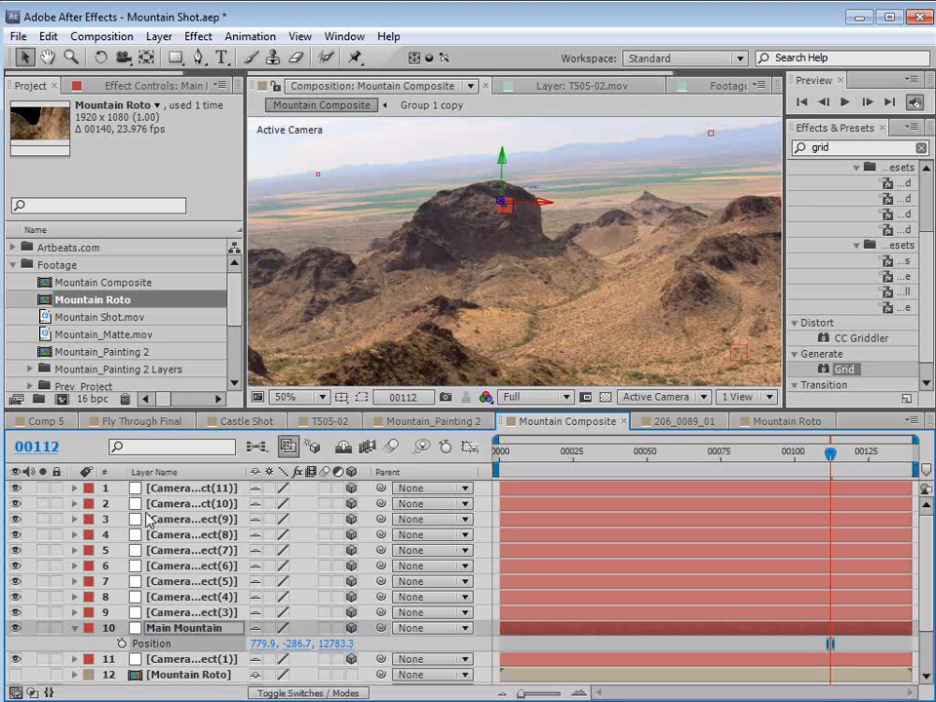
{"action": "left_click", "coordinate": [48, 37]}
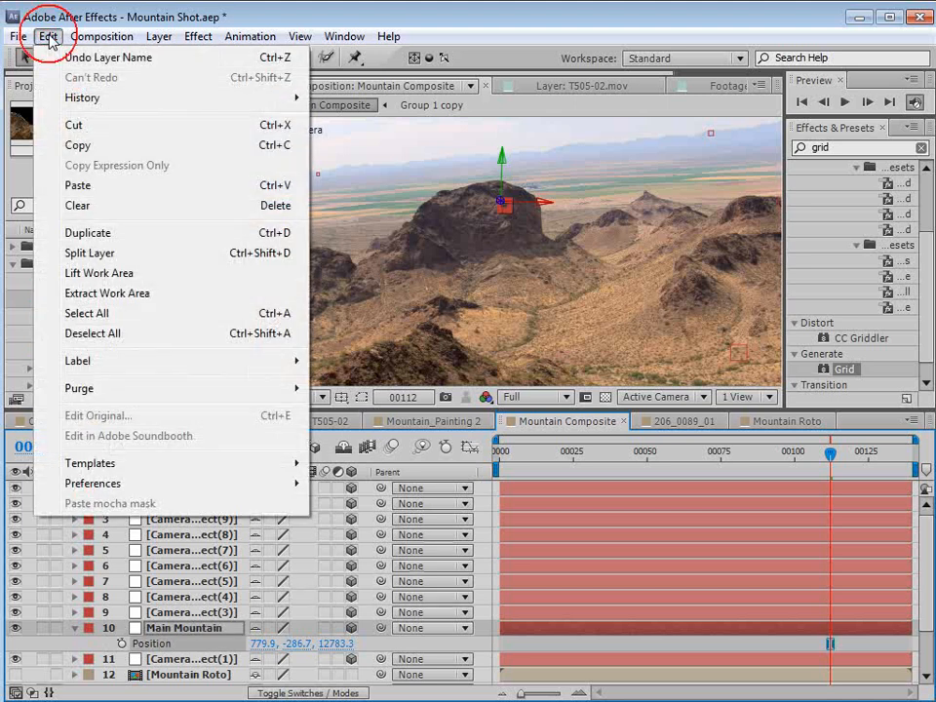
{"action": "left_click", "coordinate": [79, 143]}
{"action": "left_click", "coordinate": [344, 446]}
{"action": "left_click", "coordinate": [157, 581]}
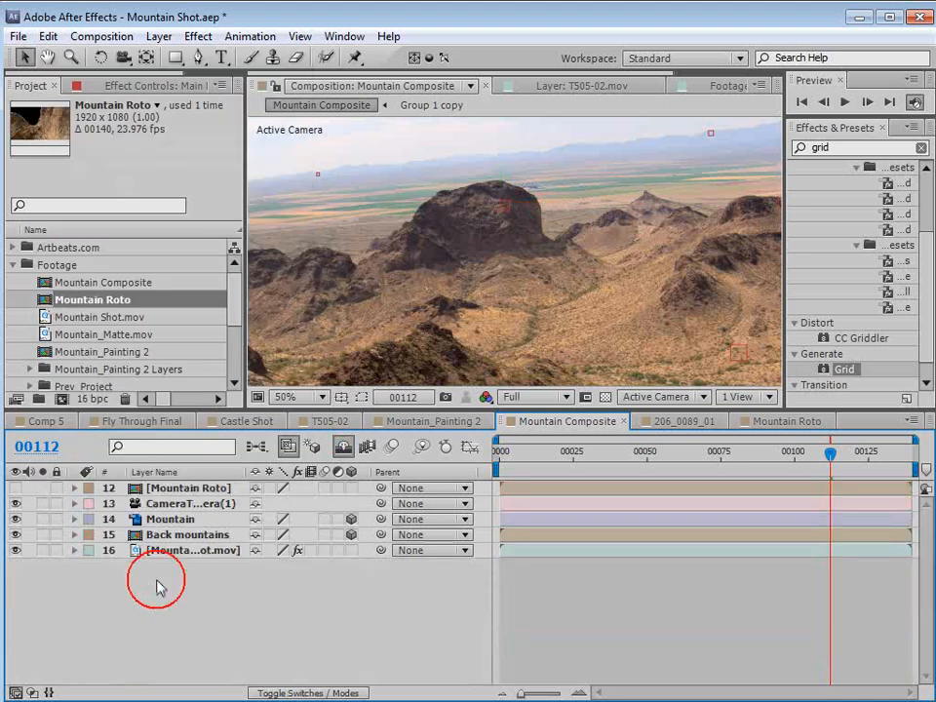
Paste the copied null position into the Mountain layer's Position property.
{"action": "left_click", "coordinate": [165, 521]}
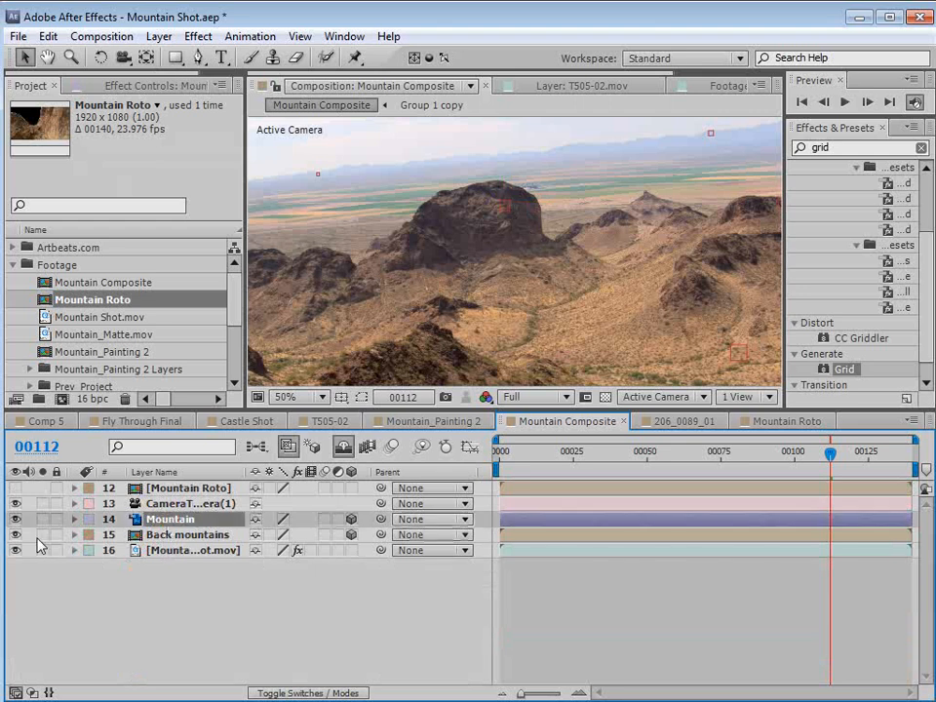
{"action": "key", "text": "p"}
{"action": "left_click", "coordinate": [148, 534]}
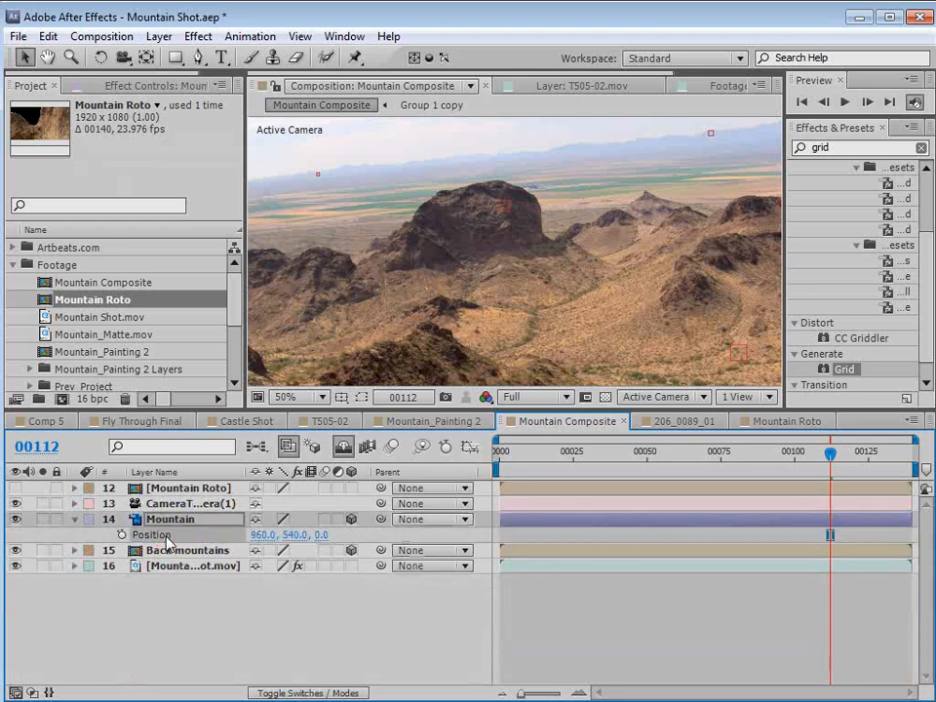
{"action": "left_click", "coordinate": [47, 36]}
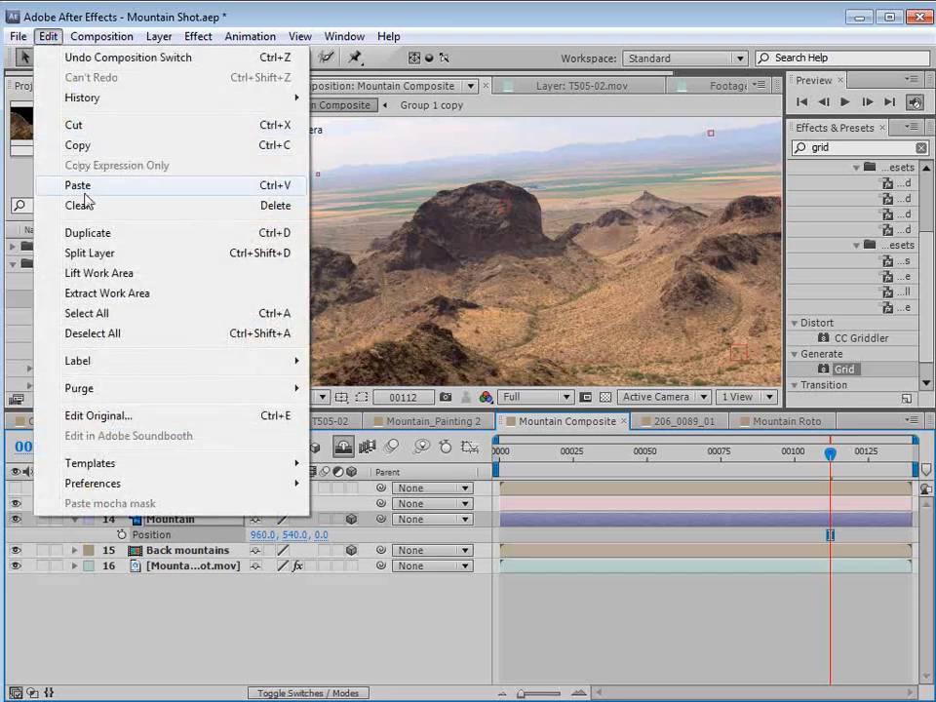
{"action": "left_click", "coordinate": [70, 184]}
{"action": "left_click", "coordinate": [539, 525]}
{"action": "left_click", "coordinate": [508, 299]}
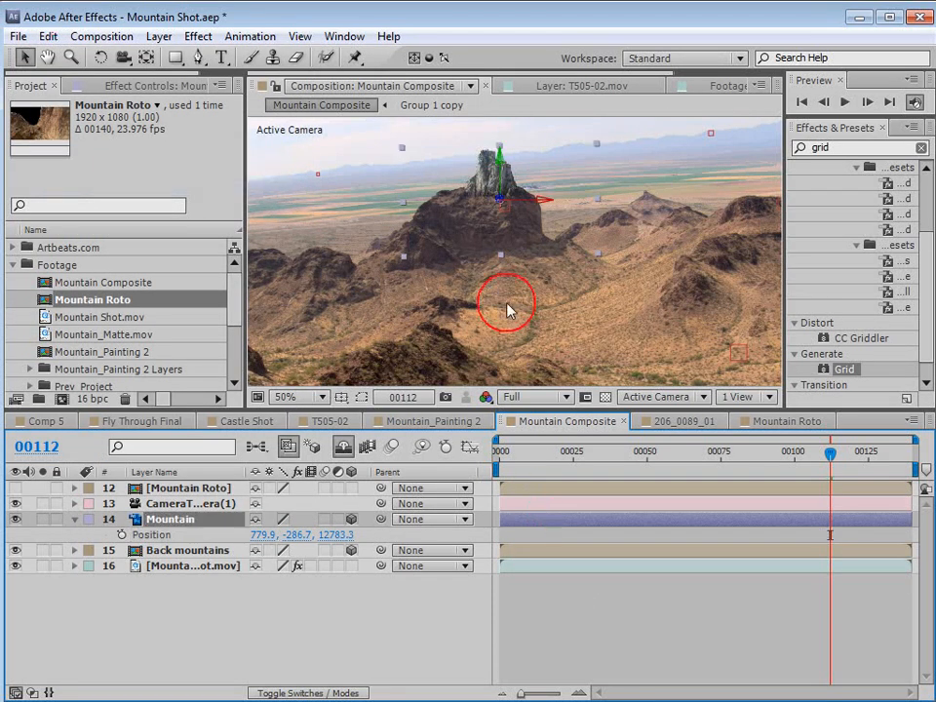
At frame 122, enlarge the Mountain layer to about 278.7% and lower it onto the hill, at about 760.4, 378.0, 12761.1.
{"action": "left_click_drag", "start_coordinate": [830, 455], "coordinate": [858, 507]}
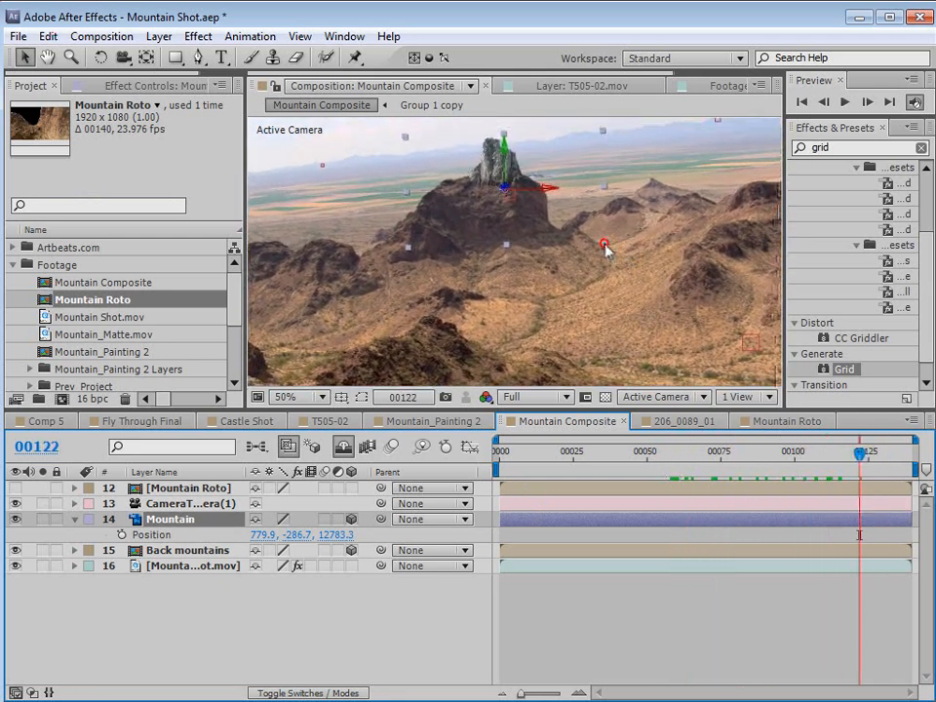
{"action": "left_click_drag", "start_coordinate": [604, 245], "coordinate": [779, 359]}
{"action": "key", "text": "space"}
{"action": "left_click_drag", "start_coordinate": [558, 184], "coordinate": [563, 251]}
{"action": "left_click_drag", "start_coordinate": [529, 233], "coordinate": [532, 303]}
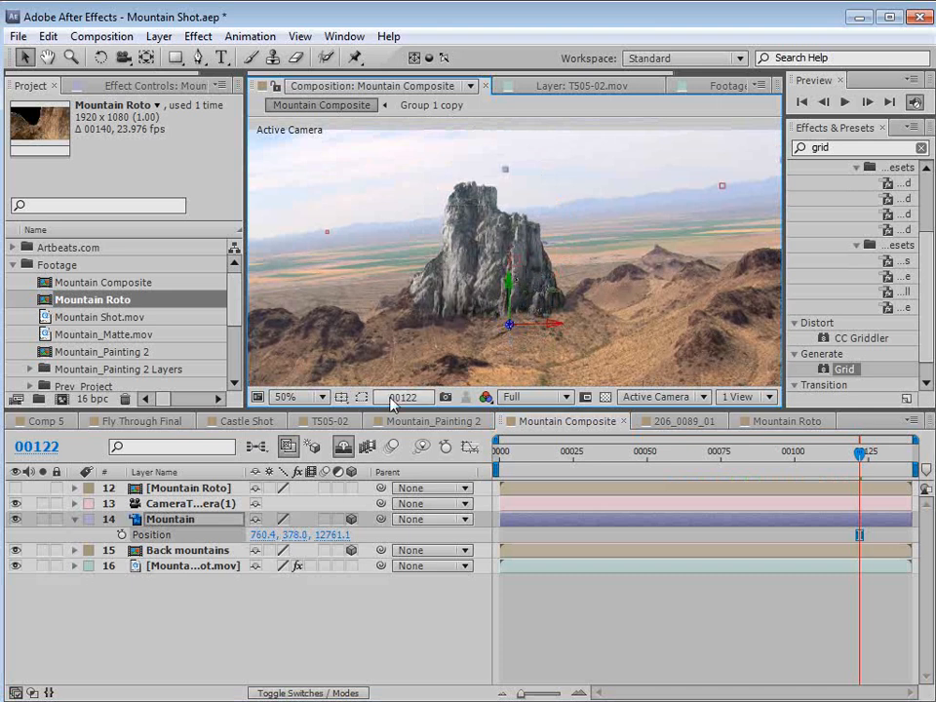
Increase the Mountain layer's scale to 351.7% on all axes.
{"action": "key", "text": "s"}
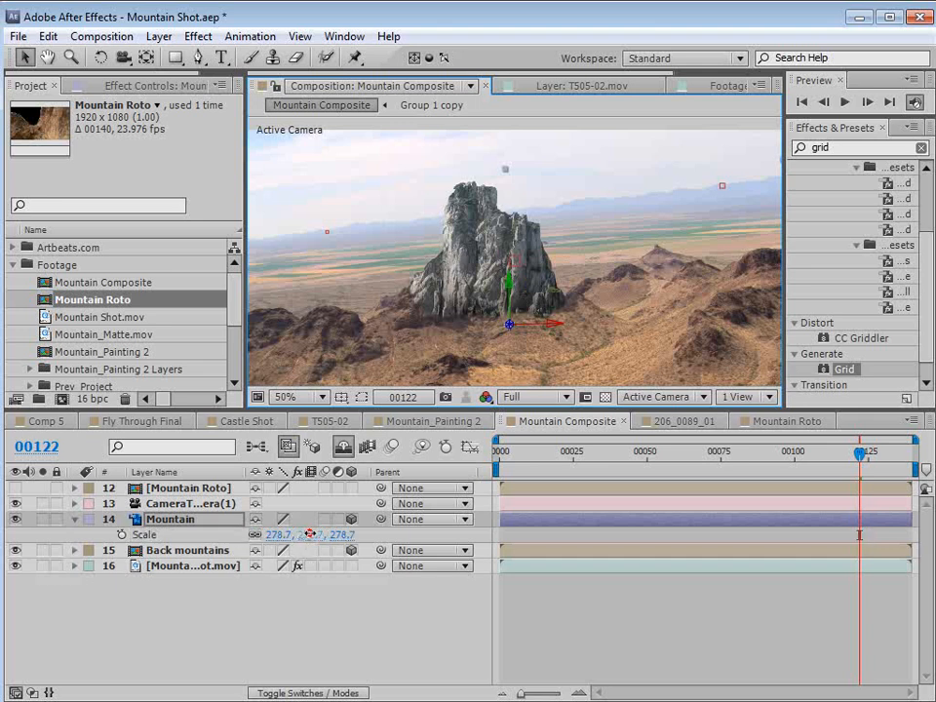
{"action": "left_click_drag", "start_coordinate": [309, 535], "coordinate": [367, 529]}
{"action": "scroll", "coordinate": [511, 313], "scroll_direction": "down", "scroll_amount": 2}
{"action": "left_click_drag", "start_coordinate": [500, 278], "coordinate": [515, 305]}
At frame 30, turn off the Back mountains layer's visibility and turn on the Mountain Roto layer.
{"action": "left_click_drag", "start_coordinate": [856, 462], "coordinate": [589, 481]}
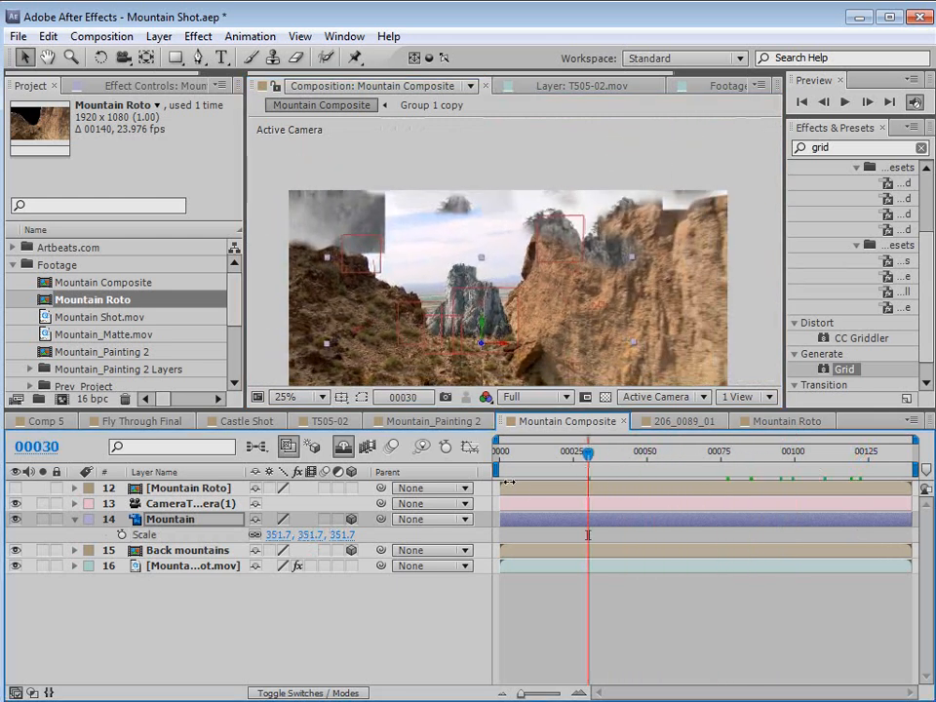
{"action": "left_click", "coordinate": [15, 550]}
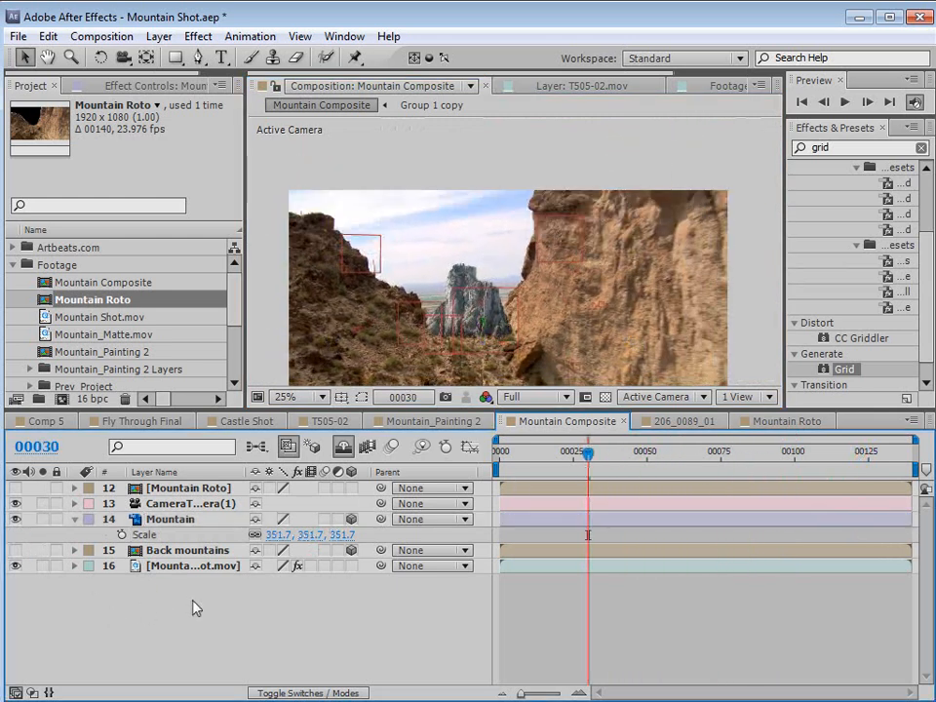
{"action": "left_click", "coordinate": [159, 491]}
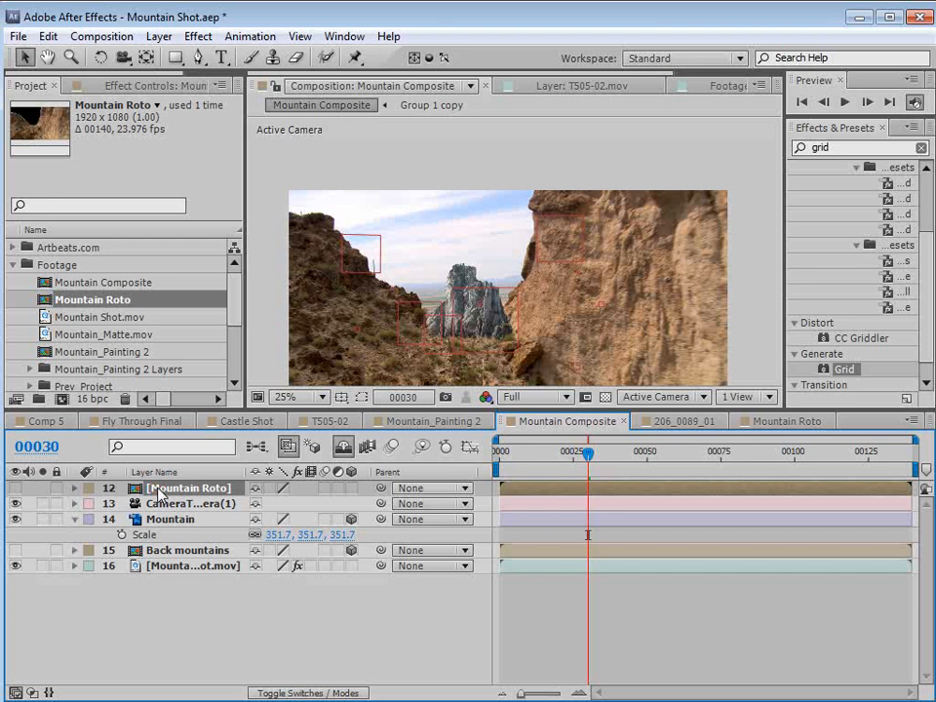
{"action": "left_click", "coordinate": [14, 488]}
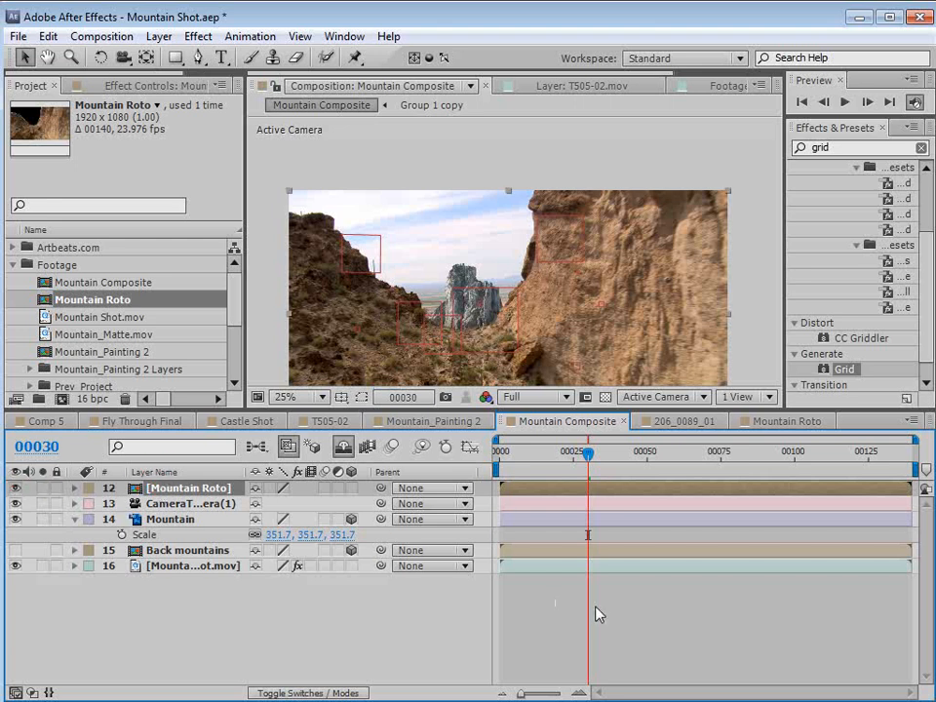
Hide the layer controls in the composition view and set its resolution to Half at frame 123.
{"action": "key", "text": "ctrl+shift+h"}
{"action": "left_click_drag", "start_coordinate": [561, 274], "coordinate": [559, 227]}
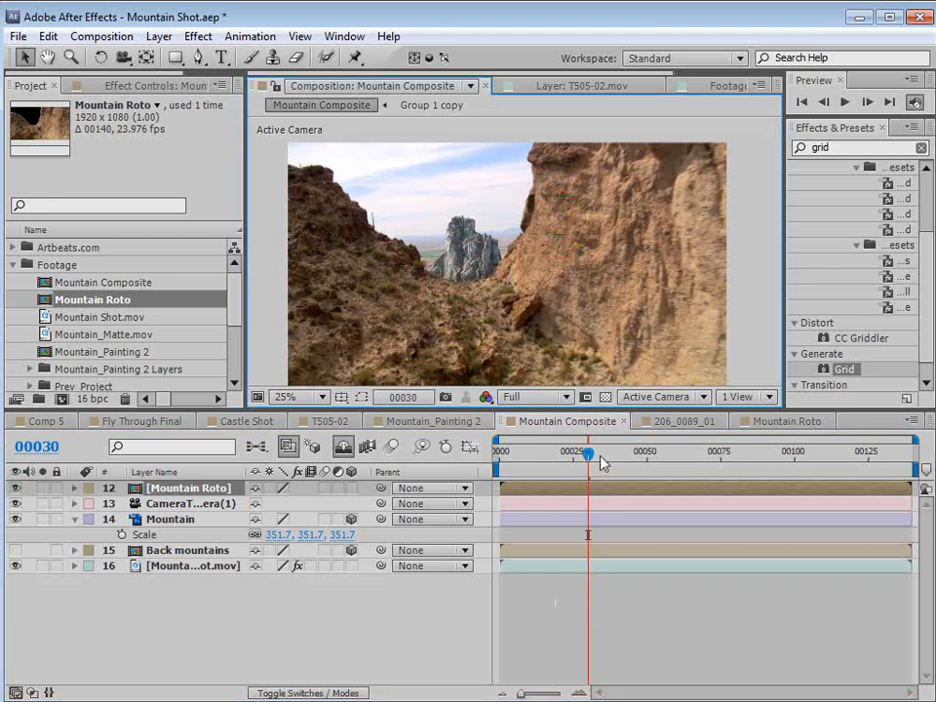
{"action": "left_click_drag", "start_coordinate": [602, 462], "coordinate": [865, 465]}
{"action": "left_click", "coordinate": [534, 398]}
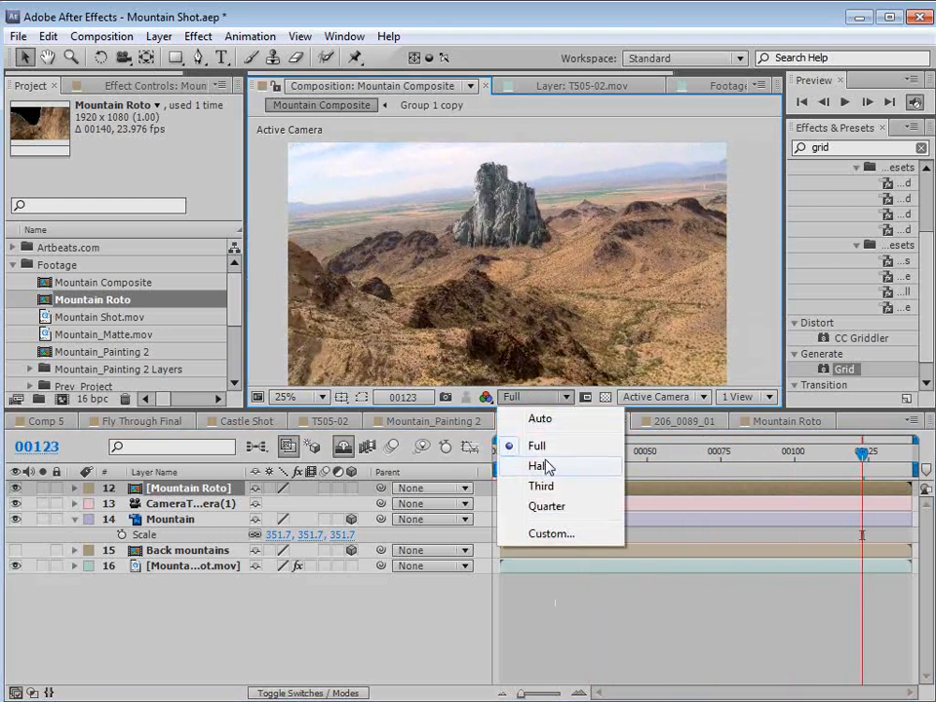
{"action": "left_click", "coordinate": [538, 466]}
Apply the Tint color correction effect to the Mountain Shot.mov layer.
{"action": "left_click", "coordinate": [187, 571]}
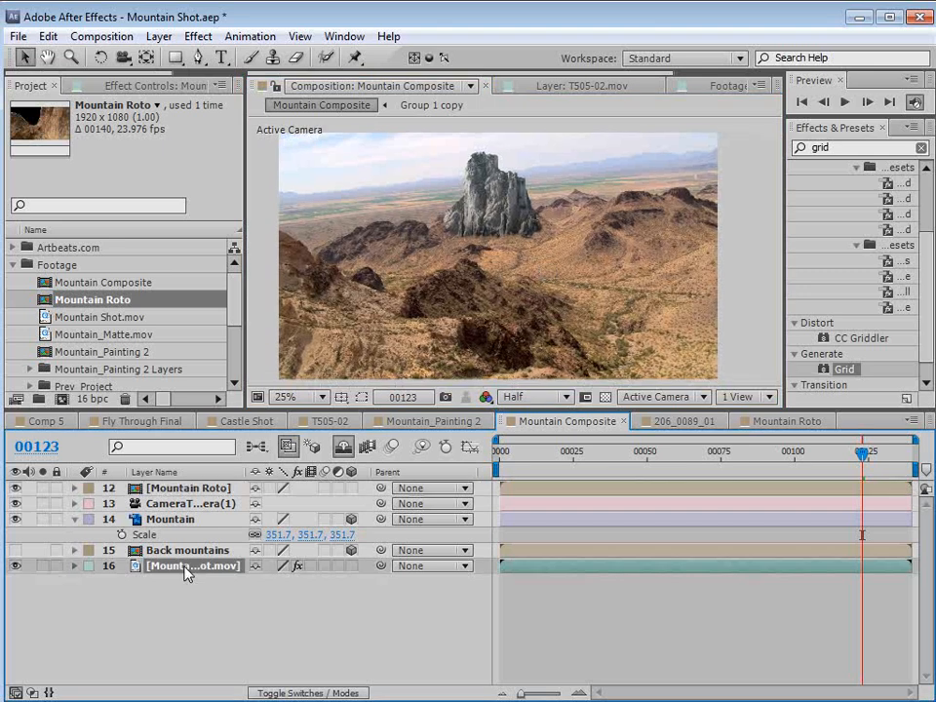
{"action": "left_click", "coordinate": [178, 578]}
{"action": "left_click", "coordinate": [182, 565]}
{"action": "left_click", "coordinate": [198, 37]}
{"action": "mouse_move", "coordinate": [234, 209]}
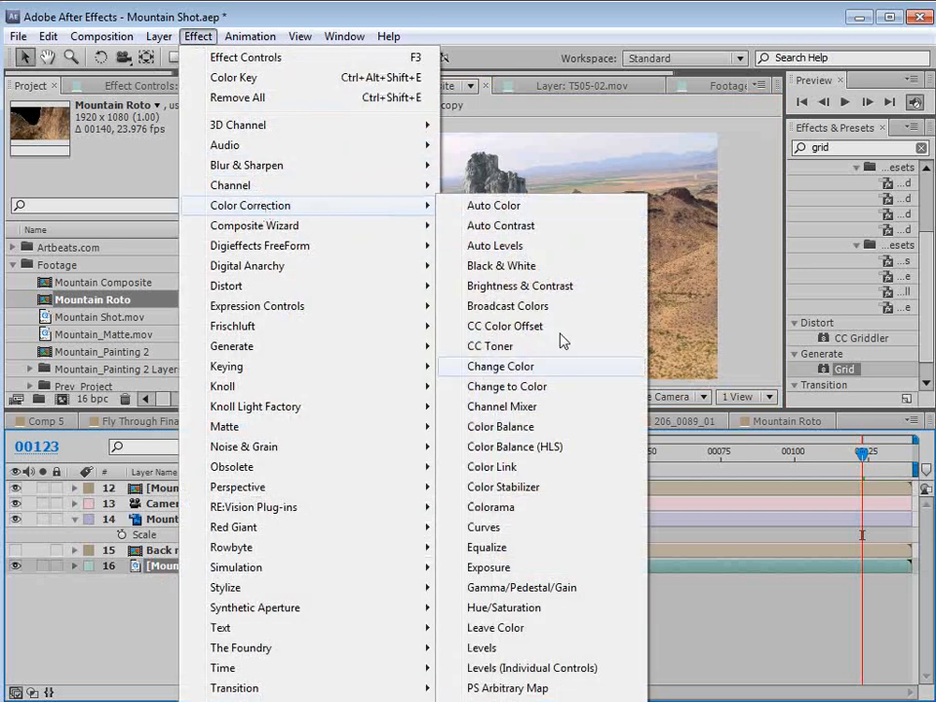
{"action": "left_click", "coordinate": [481, 701]}
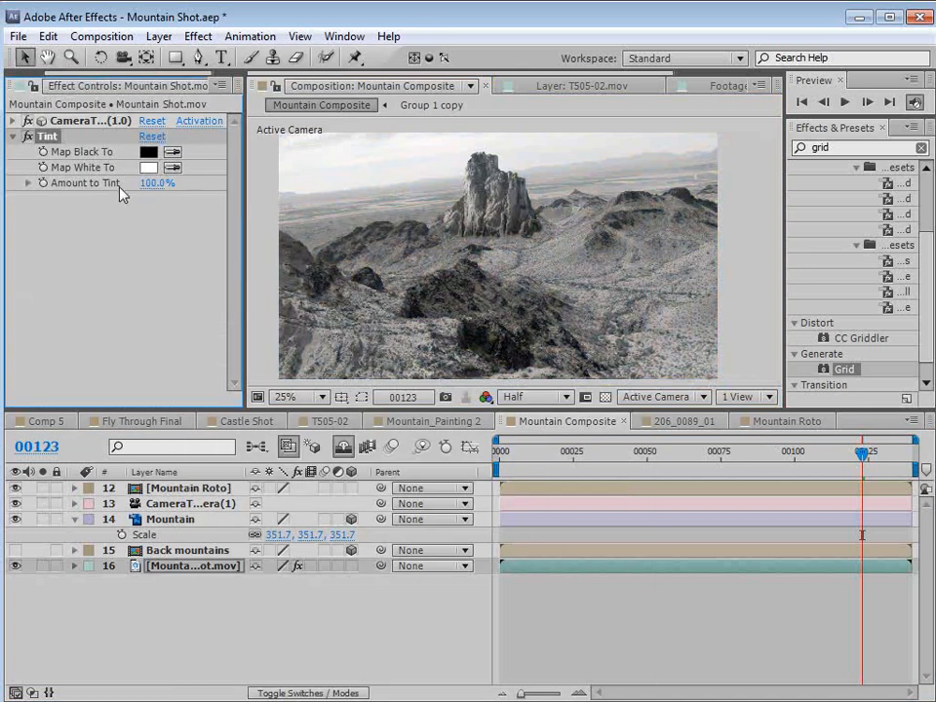
Add a Curves effect below Tint on the Mountain Shot.mov layer.
{"action": "left_click", "coordinate": [198, 39]}
{"action": "left_click", "coordinate": [259, 205]}
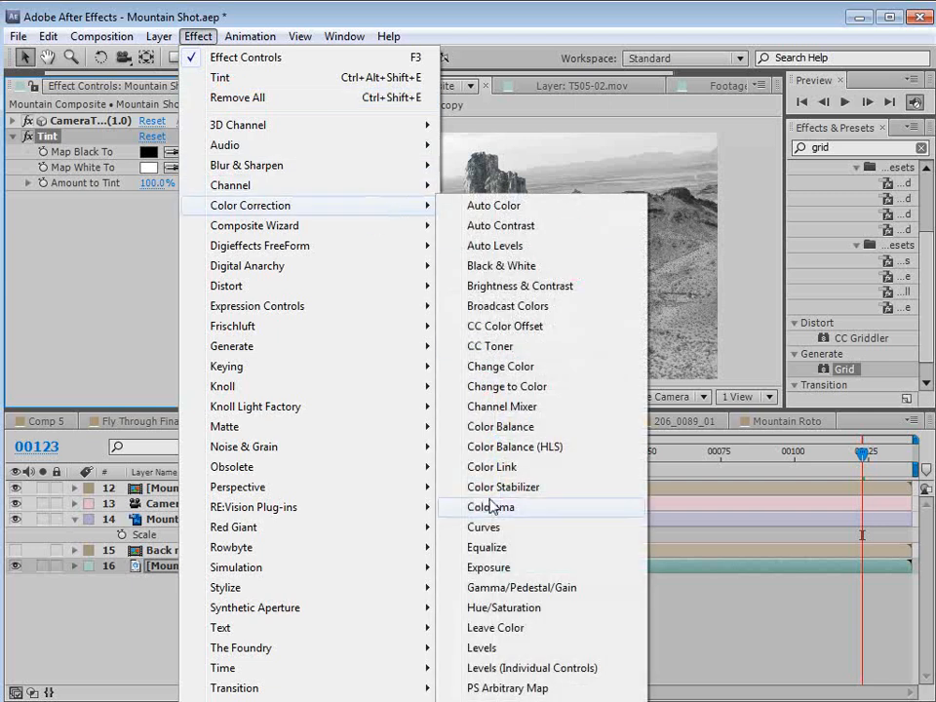
{"action": "left_click", "coordinate": [484, 528]}
Set the Tint effect's Amount to Tint to 67% so the footage blends with the gray mountain.
{"action": "left_click_drag", "start_coordinate": [150, 171], "coordinate": [22, 179]}
{"action": "scroll", "coordinate": [507, 241], "scroll_direction": "up", "scroll_amount": 2}
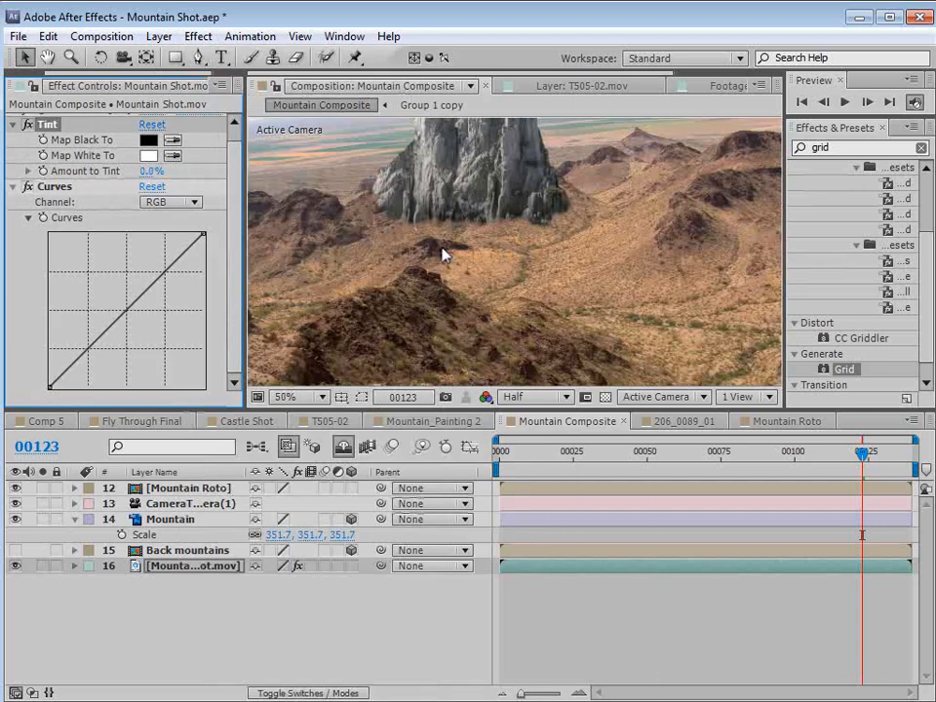
{"action": "left_click_drag", "start_coordinate": [445, 251], "coordinate": [494, 272]}
{"action": "left_click_drag", "start_coordinate": [151, 174], "coordinate": [165, 170]}
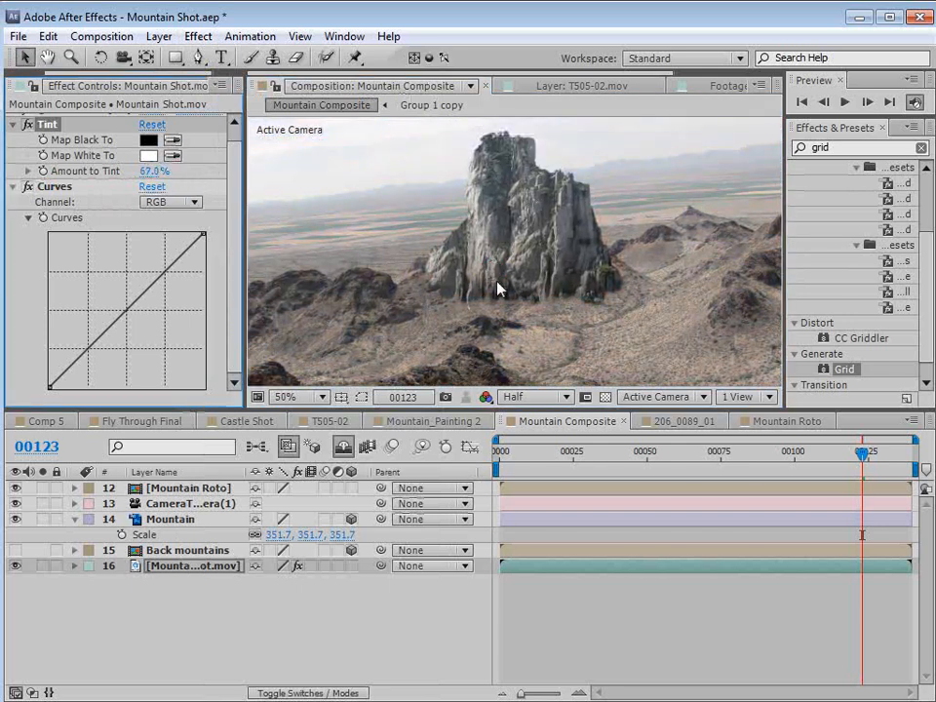
{"action": "scroll", "coordinate": [497, 288], "scroll_direction": "down", "scroll_amount": 1}
{"action": "scroll", "coordinate": [353, 341], "scroll_direction": "up", "scroll_amount": 1}
Lower the midpoint of the Red channel curve slightly in the Curves effect on the Mountain Shot.mov layer.
{"action": "left_click", "coordinate": [177, 203]}
{"action": "left_click", "coordinate": [153, 242]}
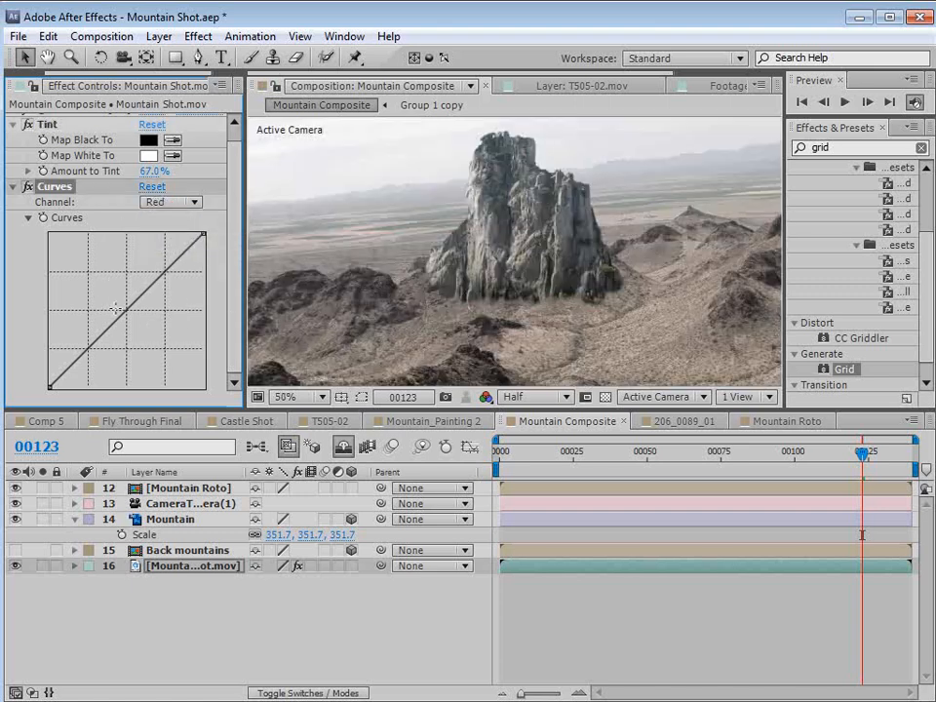
{"action": "left_click", "coordinate": [165, 203]}
{"action": "left_click", "coordinate": [161, 239]}
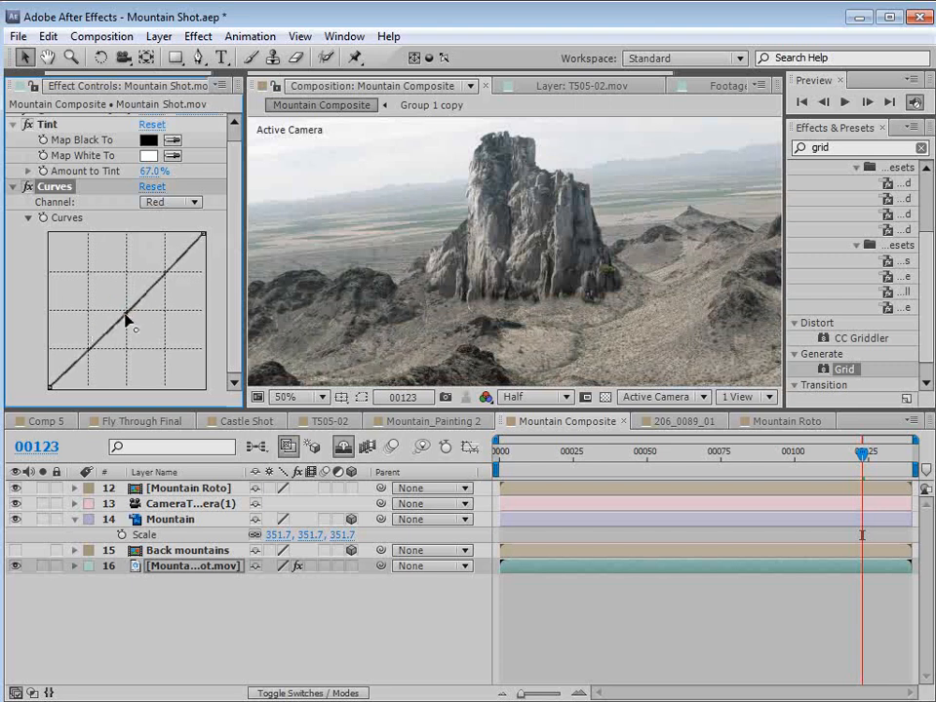
{"action": "scroll", "coordinate": [576, 282], "scroll_direction": "down", "scroll_amount": 2}
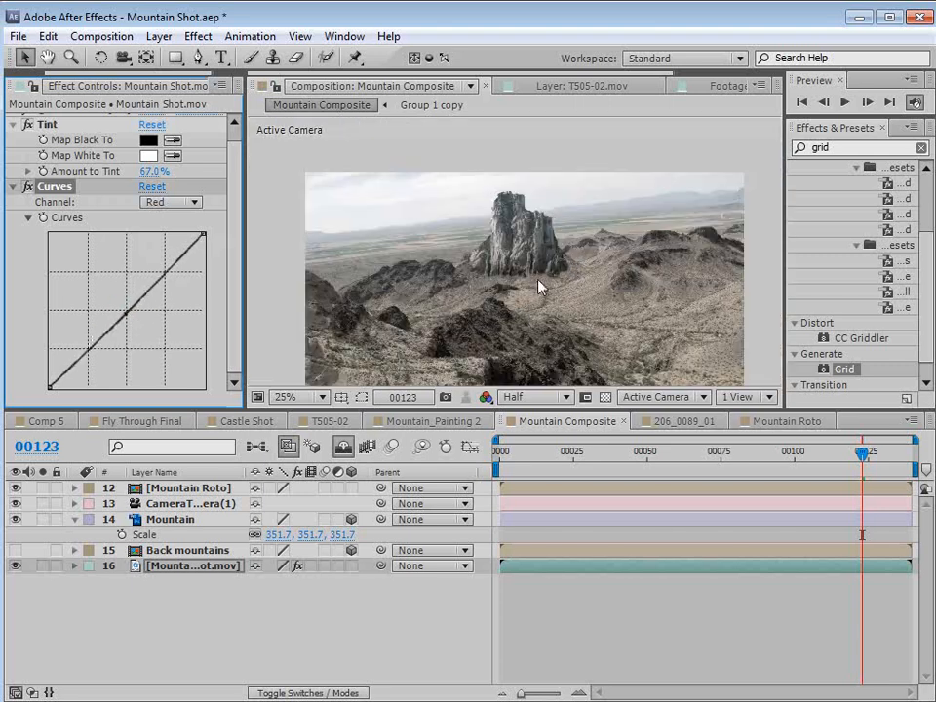
{"action": "scroll", "coordinate": [46, 149], "scroll_direction": "up", "scroll_amount": 1}
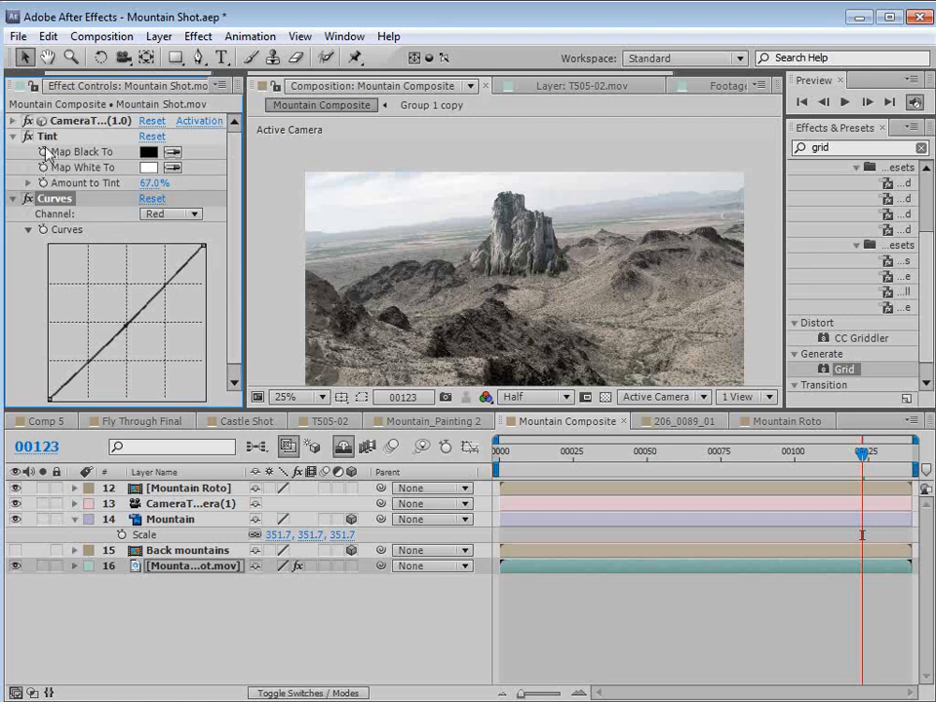
Copy the Tint and Curves effects from the Mountain Shot.mov layer and paste them onto the Mountain Roto layer.
{"action": "left_click", "coordinate": [47, 139]}
{"action": "left_click", "coordinate": [58, 201], "text": "ctrl"}
{"action": "left_click", "coordinate": [48, 36]}
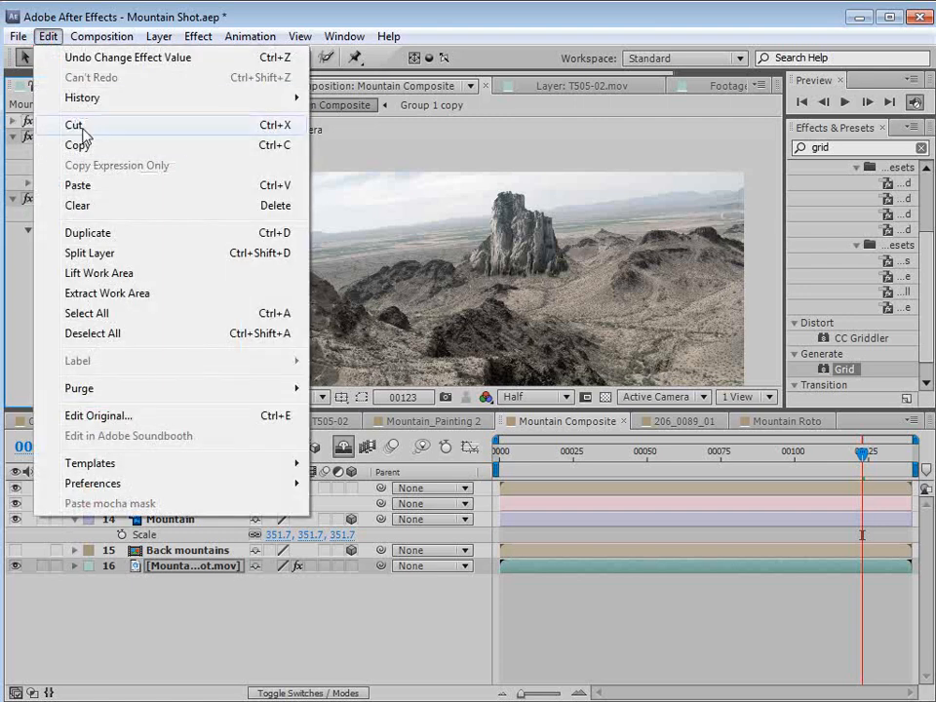
{"action": "left_click", "coordinate": [84, 143]}
{"action": "left_click", "coordinate": [230, 489]}
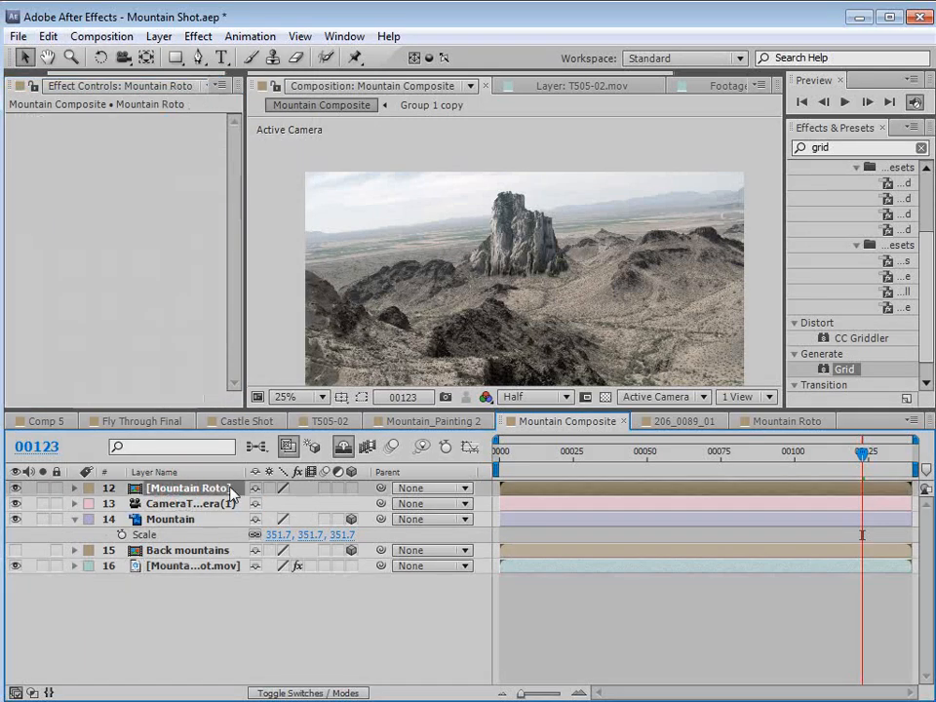
{"action": "left_click", "coordinate": [47, 36]}
{"action": "left_click", "coordinate": [59, 186]}
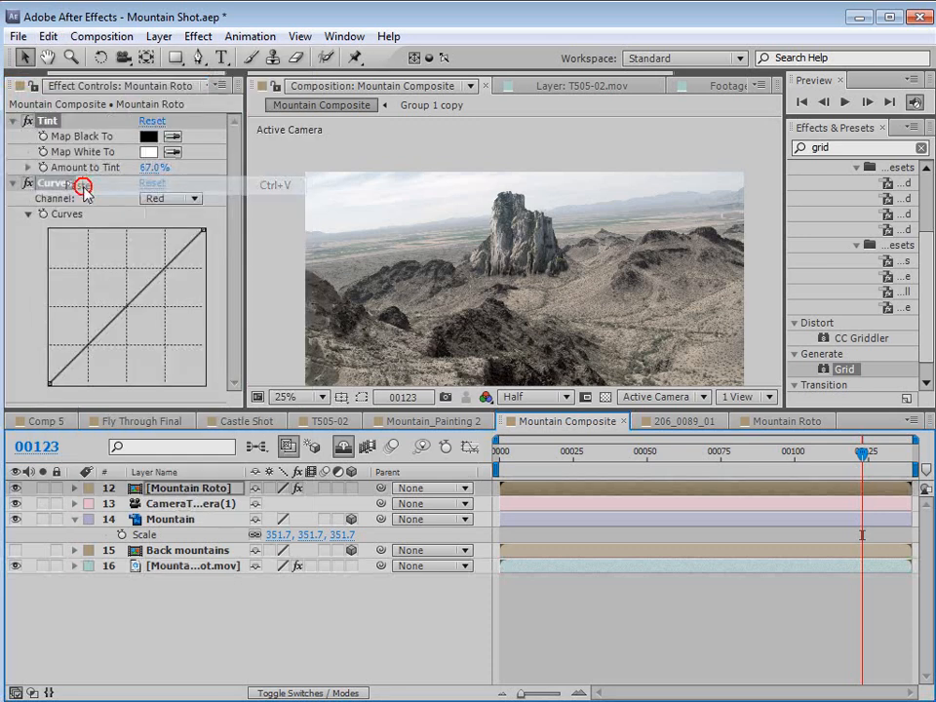
Move the current time to frame 110 in Mountain Composite with no layer selected.
{"action": "left_click", "coordinate": [715, 616]}
{"action": "left_click_drag", "start_coordinate": [635, 469], "coordinate": [825, 493]}
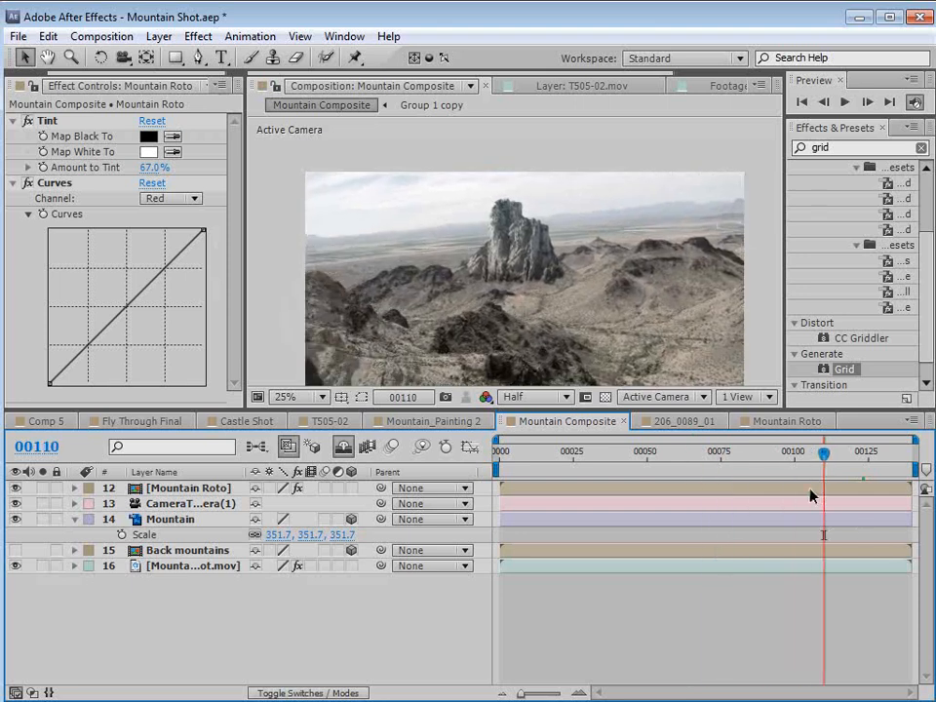
{"action": "key", "text": "space"}
{"action": "left_click_drag", "start_coordinate": [535, 300], "coordinate": [526, 274]}
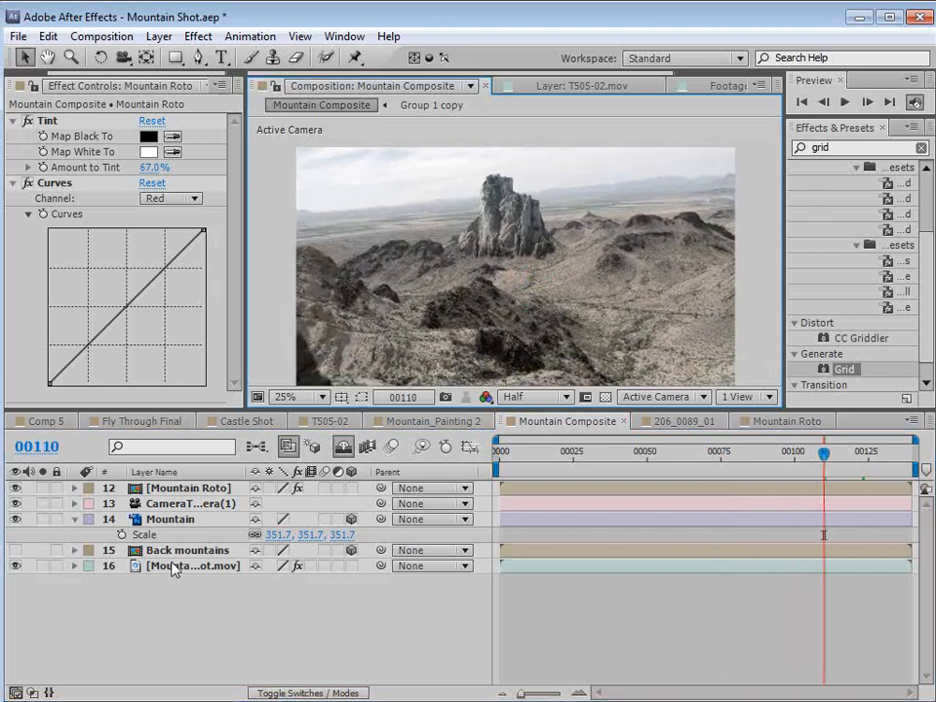
Show the shy tracker nulls and select camera tracker null object 3, which sits on the ridge left of the main mountain.
{"action": "left_click", "coordinate": [170, 552]}
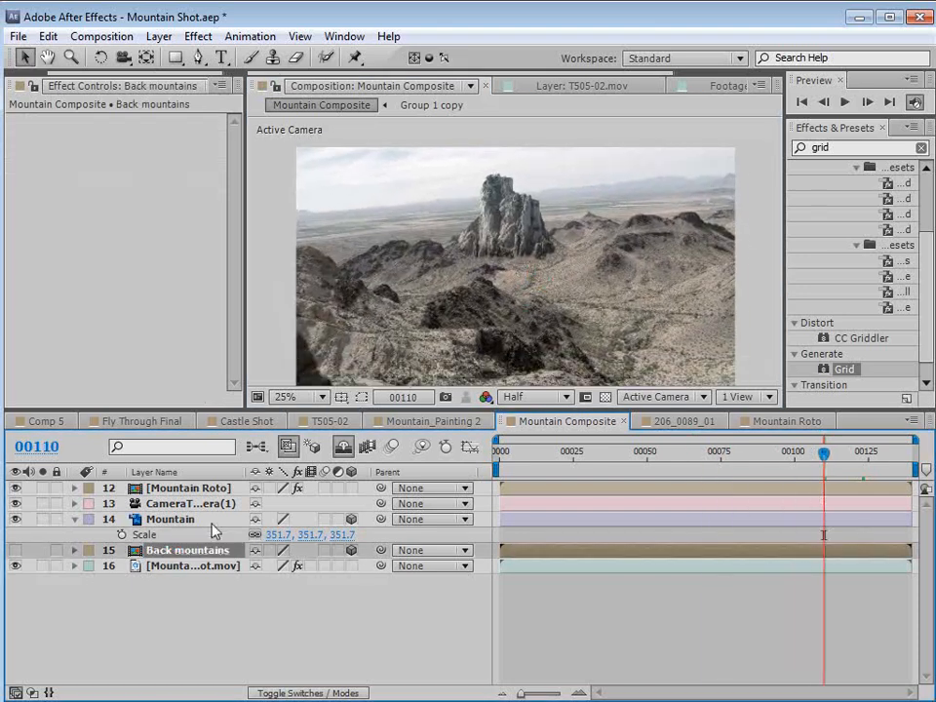
{"action": "scroll", "coordinate": [448, 256], "scroll_direction": "up", "scroll_amount": 1}
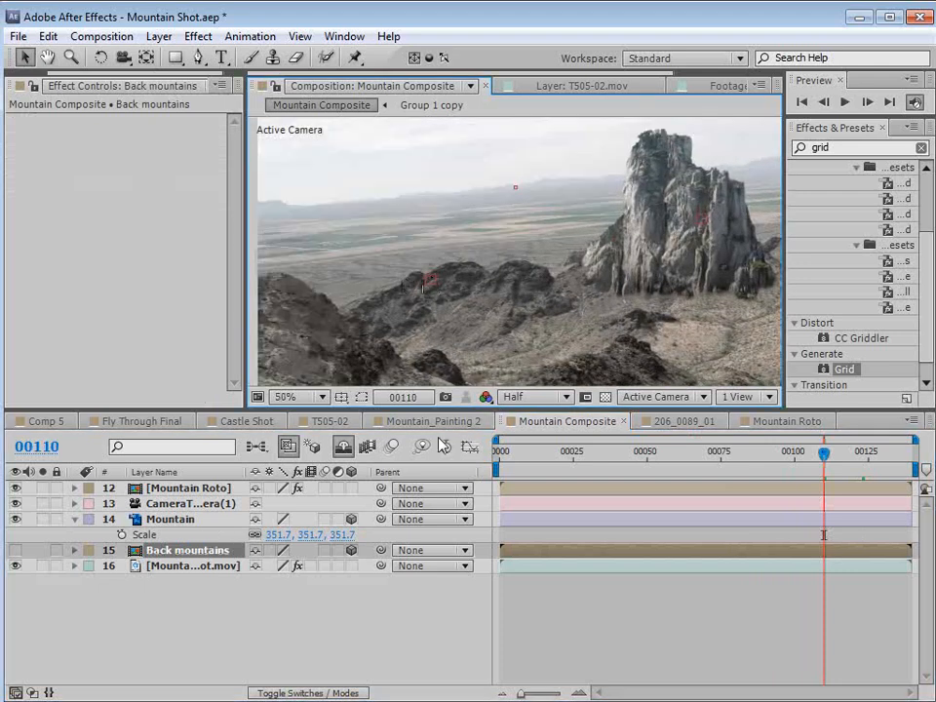
{"action": "left_click", "coordinate": [343, 449]}
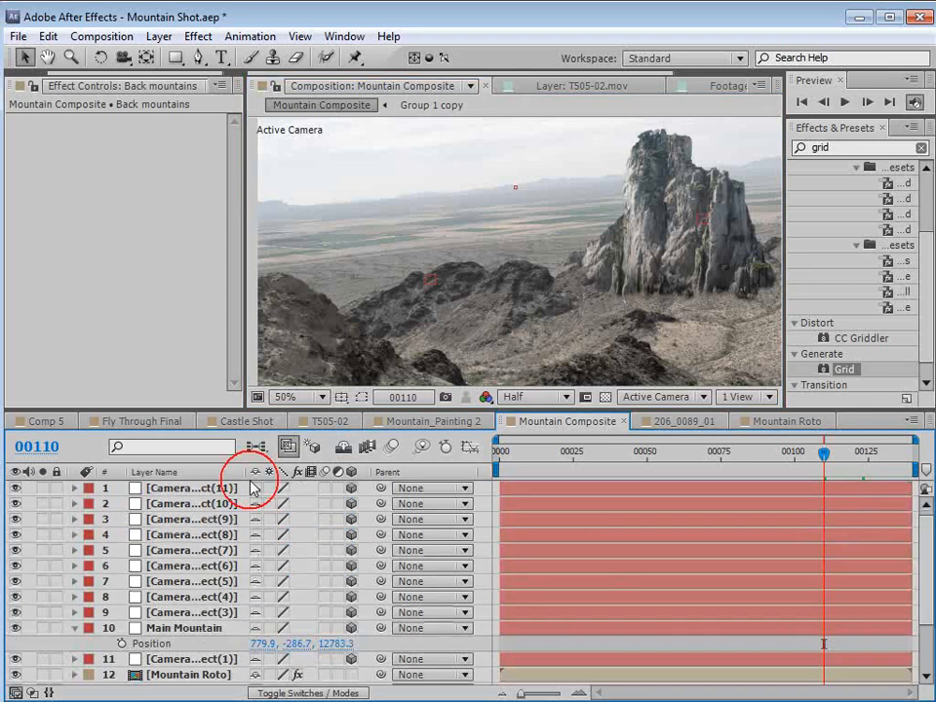
{"action": "left_click", "coordinate": [188, 551]}
{"action": "key", "text": "ctrl+Up"}
{"action": "key", "text": "ctrl+Up"}
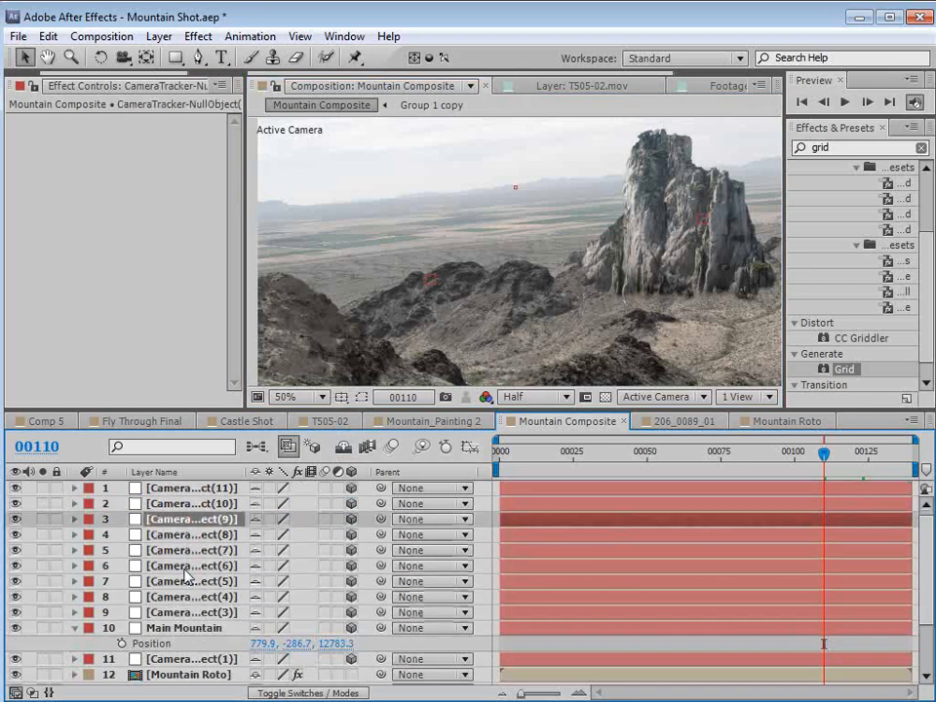
{"action": "key", "text": "ctrl+Up"}
{"action": "key", "text": "ctrl+Up"}
{"action": "key", "text": "ctrl+Down"}
{"action": "key", "text": "ctrl+Down"}
{"action": "key", "text": "ctrl+Down"}
{"action": "key", "text": "ctrl+Down"}
{"action": "key", "text": "ctrl+Down"}
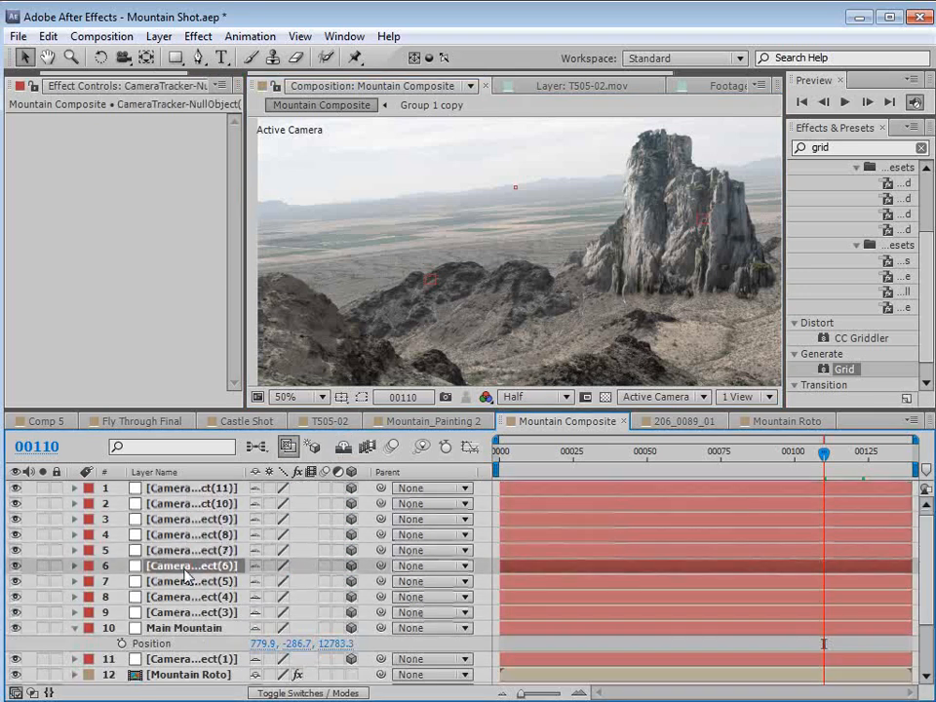
{"action": "key", "text": "ctrl+Down"}
{"action": "key", "text": "ctrl+Down"}
{"action": "key", "text": "ctrl+Down"}
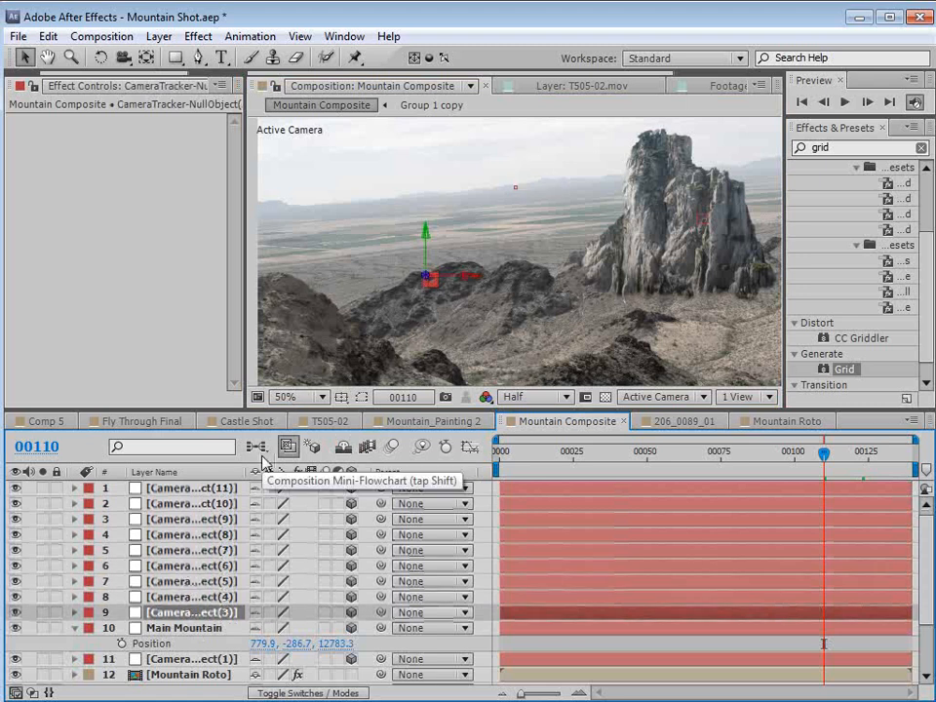
Reveal the Position of tracker null object 3 and copy it.
{"action": "key", "text": "p"}
{"action": "left_click", "coordinate": [146, 628]}
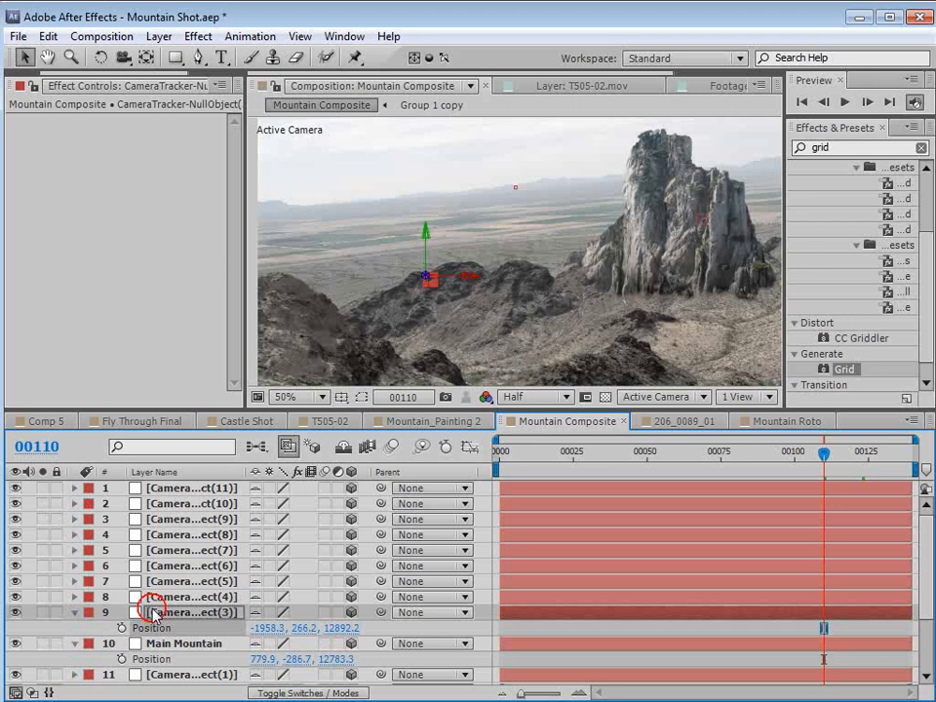
{"action": "left_click", "coordinate": [49, 36]}
{"action": "left_click", "coordinate": [78, 145]}
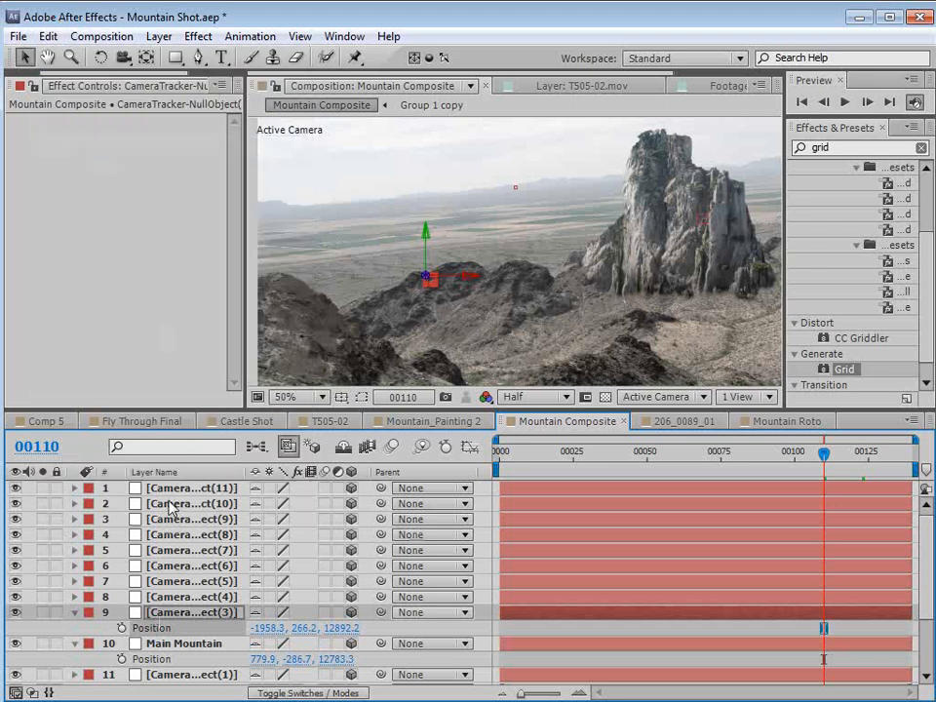
Hide the shy nulls, make the Back mountains layer visible, and paste the copied null position onto it.
{"action": "left_click", "coordinate": [344, 447]}
{"action": "left_click", "coordinate": [183, 552]}
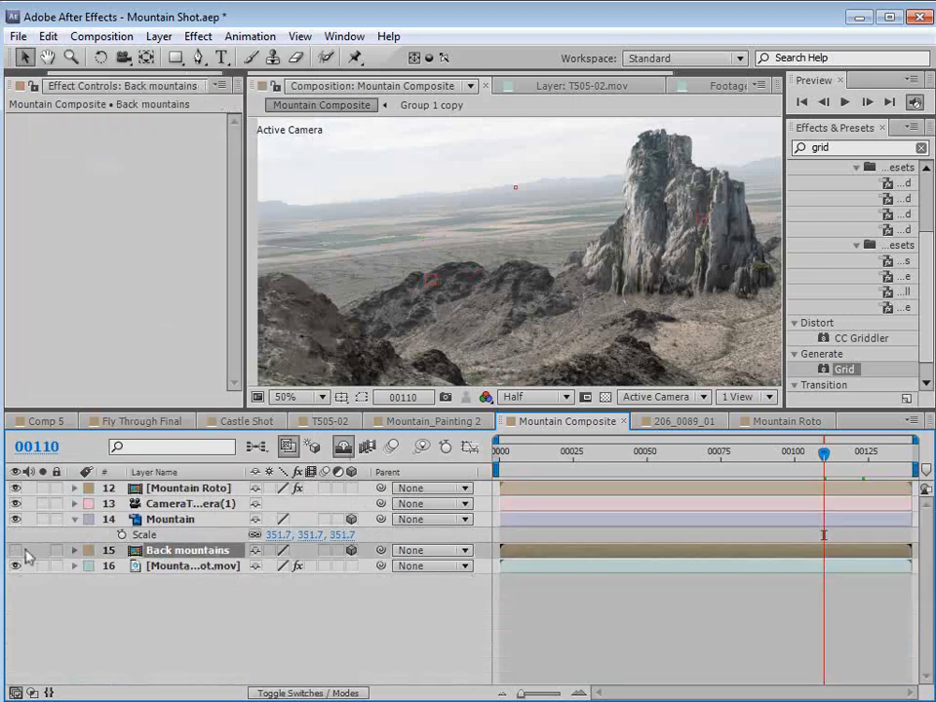
{"action": "left_click", "coordinate": [46, 36]}
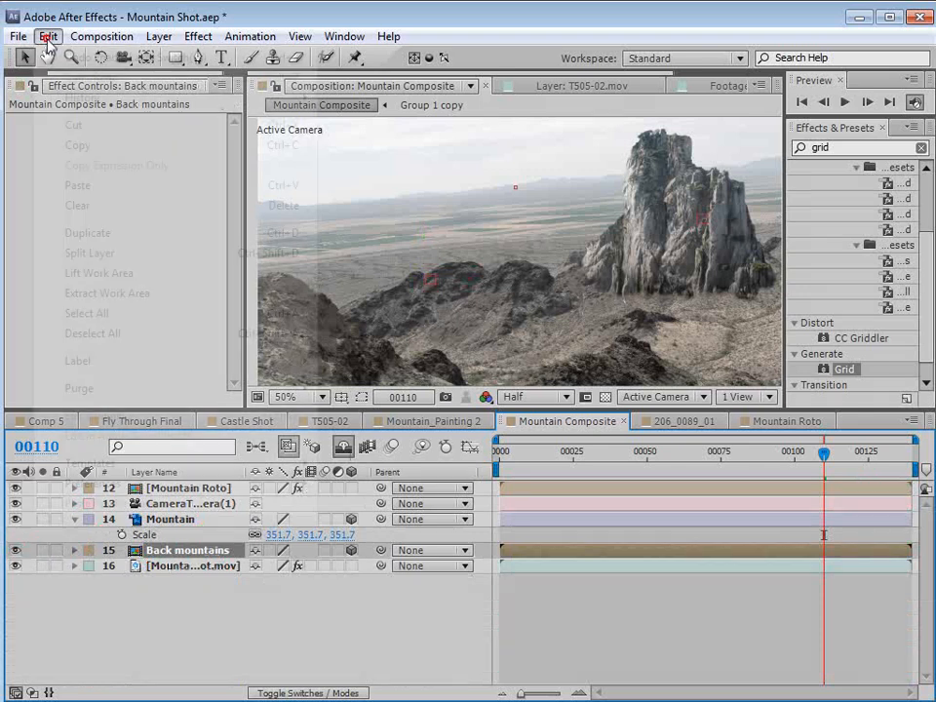
{"action": "left_click", "coordinate": [79, 186]}
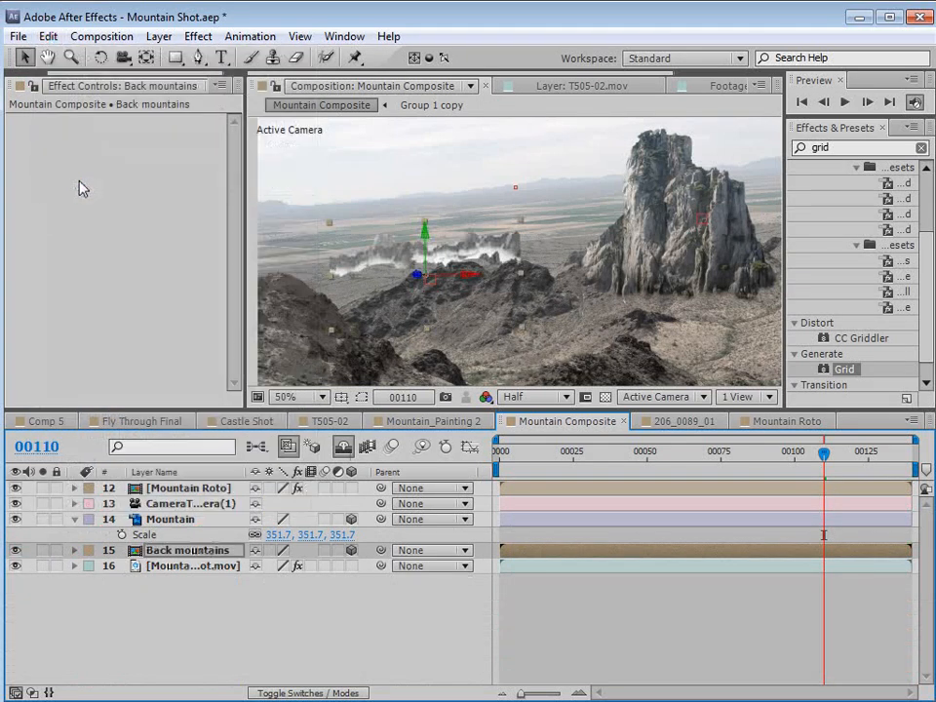
Scale up the Back mountains layer and reposition it behind the main mountain so it spans the full frame width.
{"action": "scroll", "coordinate": [432, 236], "scroll_direction": "down", "scroll_amount": 2}
{"action": "left_click", "coordinate": [495, 276]}
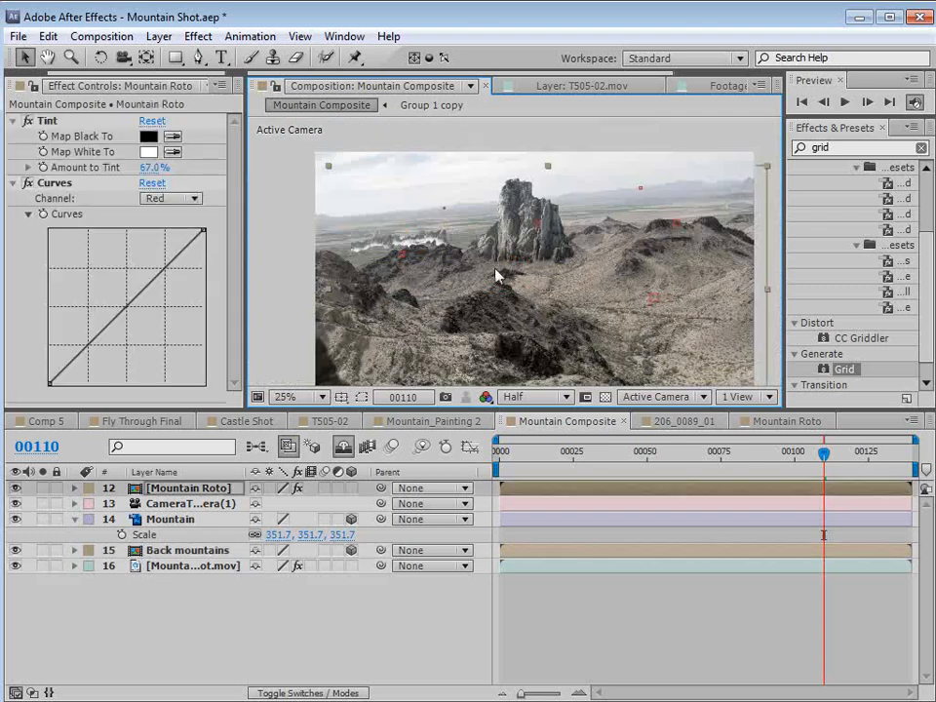
{"action": "left_click", "coordinate": [171, 552]}
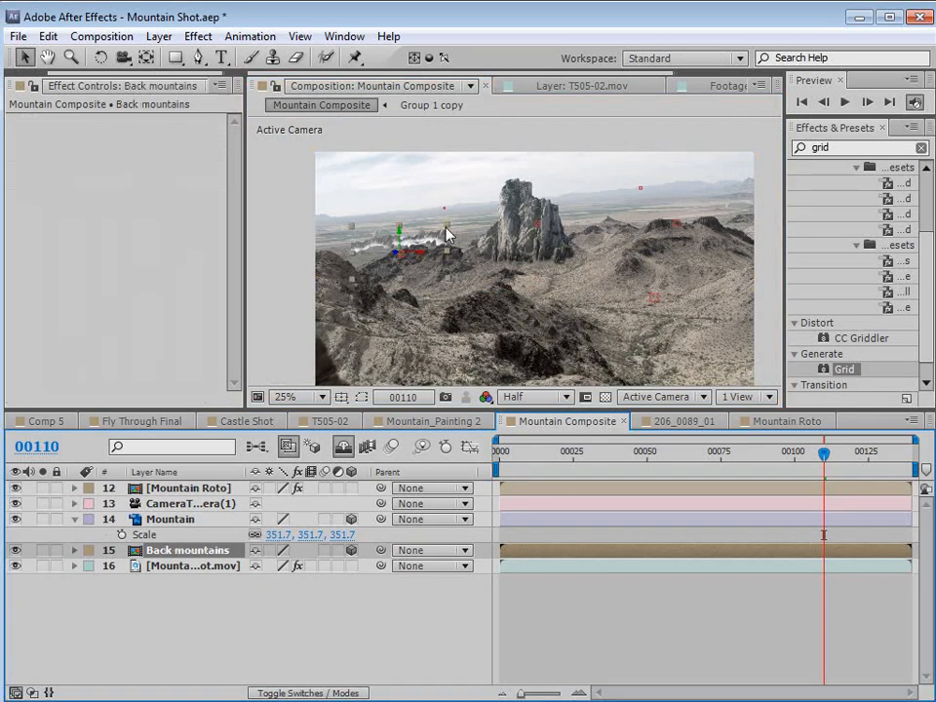
{"action": "left_click_drag", "start_coordinate": [447, 234], "coordinate": [601, 229]}
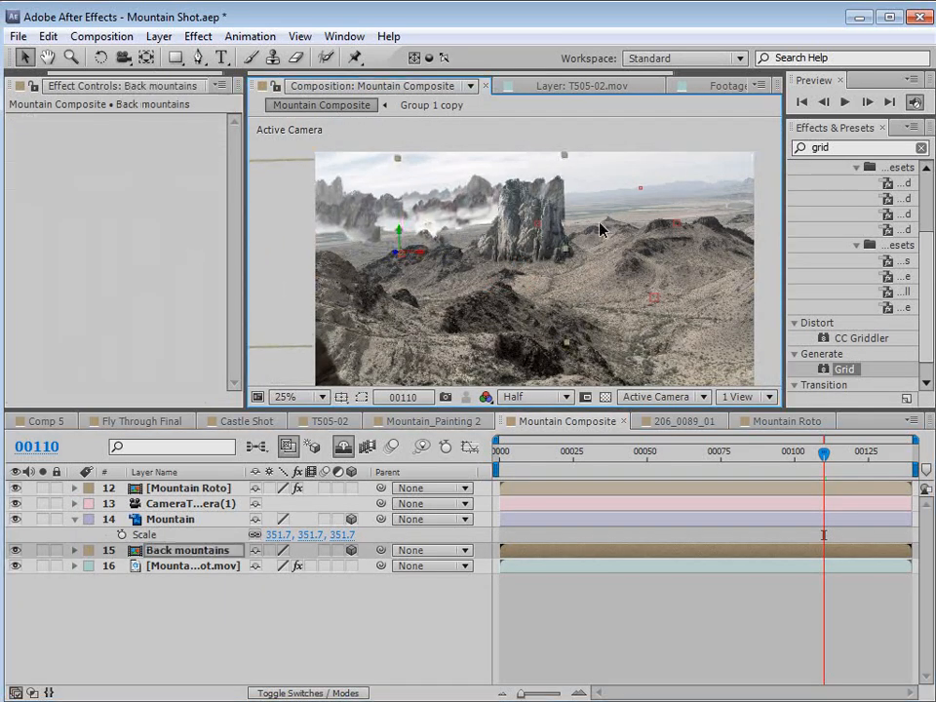
{"action": "left_click_drag", "start_coordinate": [423, 274], "coordinate": [561, 269]}
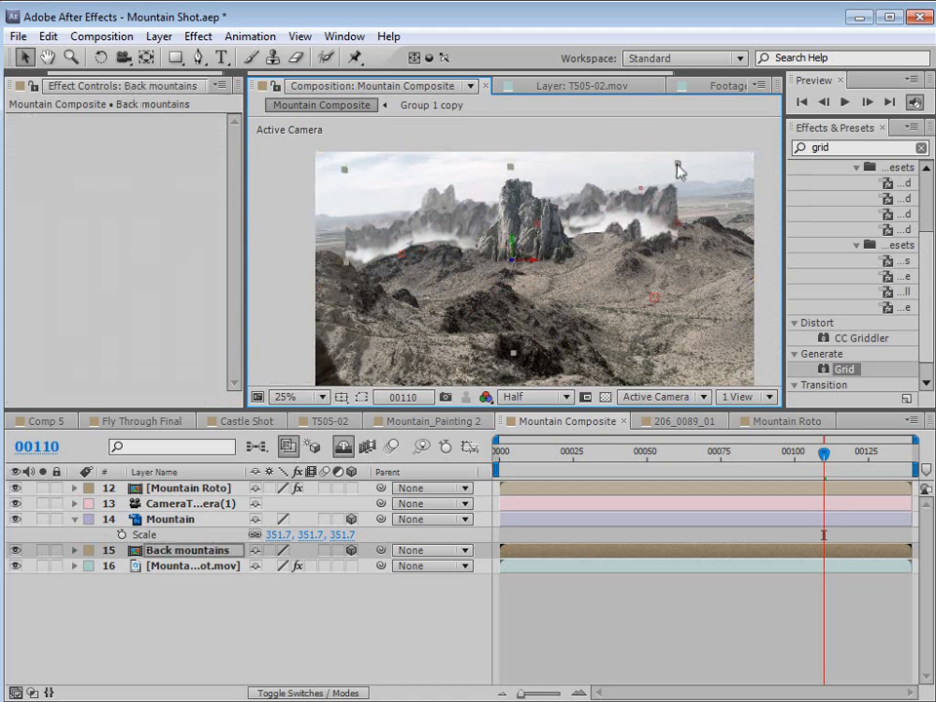
{"action": "left_click_drag", "start_coordinate": [680, 172], "coordinate": [640, 227]}
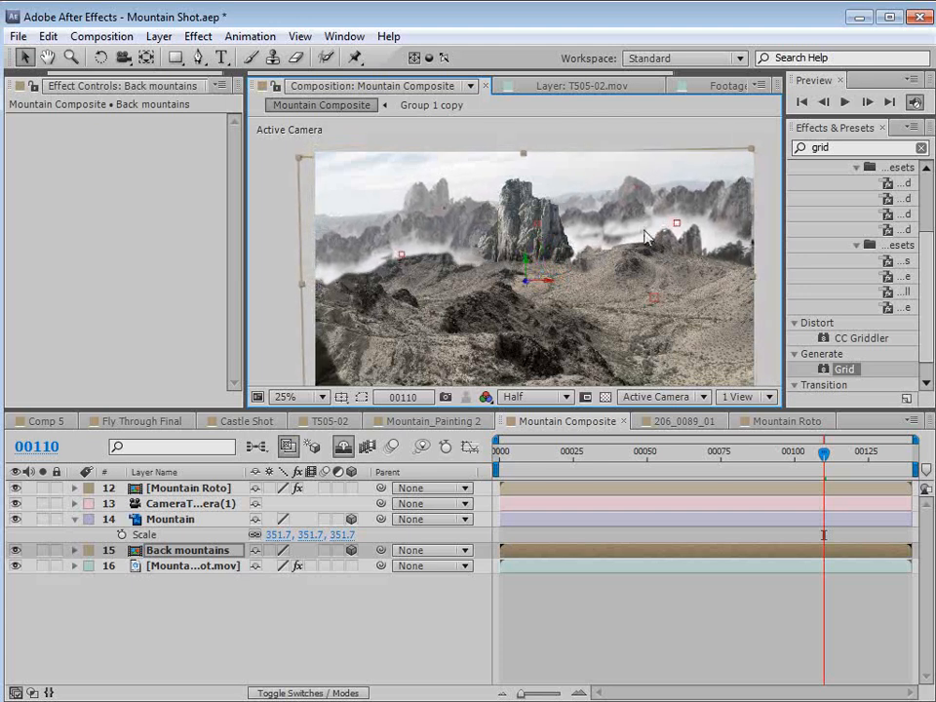
{"action": "left_click_drag", "start_coordinate": [754, 151], "coordinate": [767, 152]}
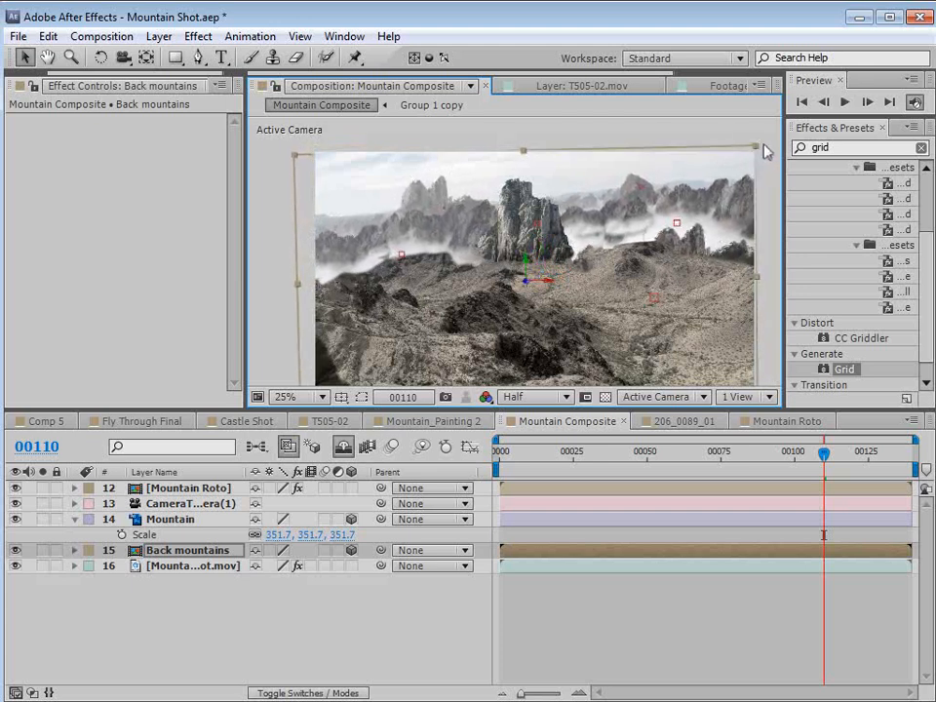
Examine the back mountains and their blend with the foreground ridges at frame 115 in an enlarged composition view.
{"action": "left_click_drag", "start_coordinate": [638, 203], "coordinate": [589, 289]}
{"action": "scroll", "coordinate": [606, 206], "scroll_direction": "up", "scroll_amount": 1}
{"action": "scroll", "coordinate": [597, 237], "scroll_direction": "up", "scroll_amount": 1}
{"action": "scroll", "coordinate": [597, 237], "scroll_direction": "down", "scroll_amount": 2}
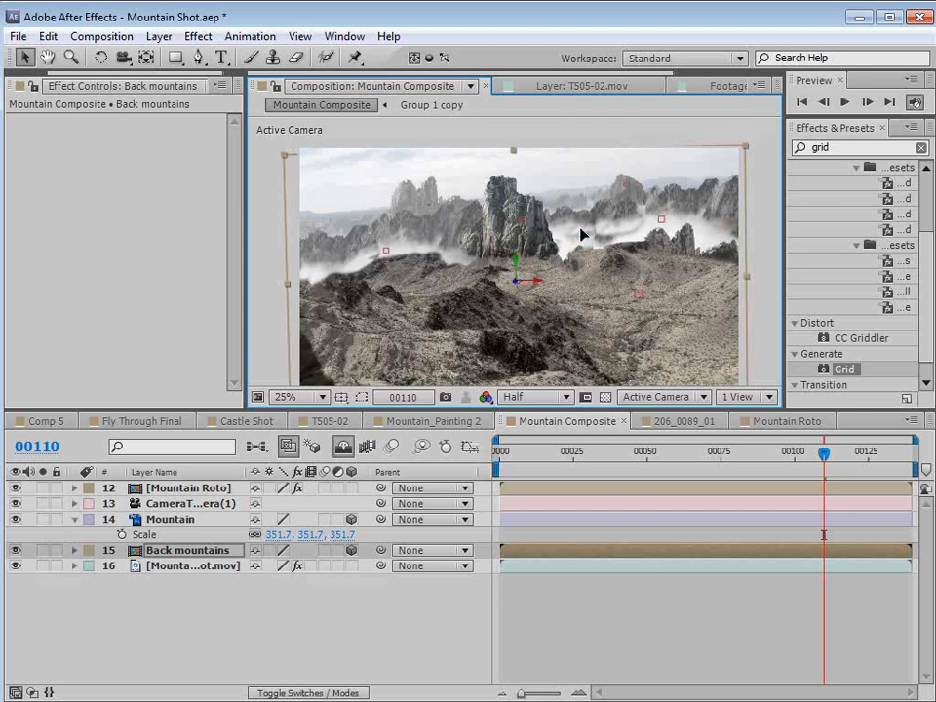
{"action": "left_click", "coordinate": [839, 455]}
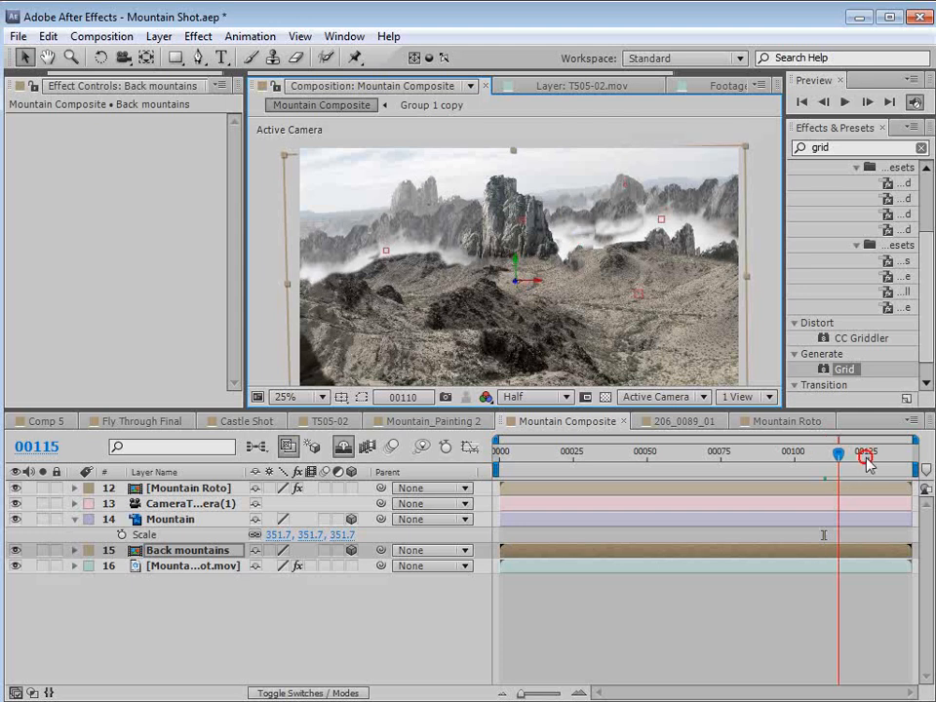
{"action": "key", "text": "grave"}
{"action": "scroll", "coordinate": [521, 289], "scroll_direction": "up", "scroll_amount": 1}
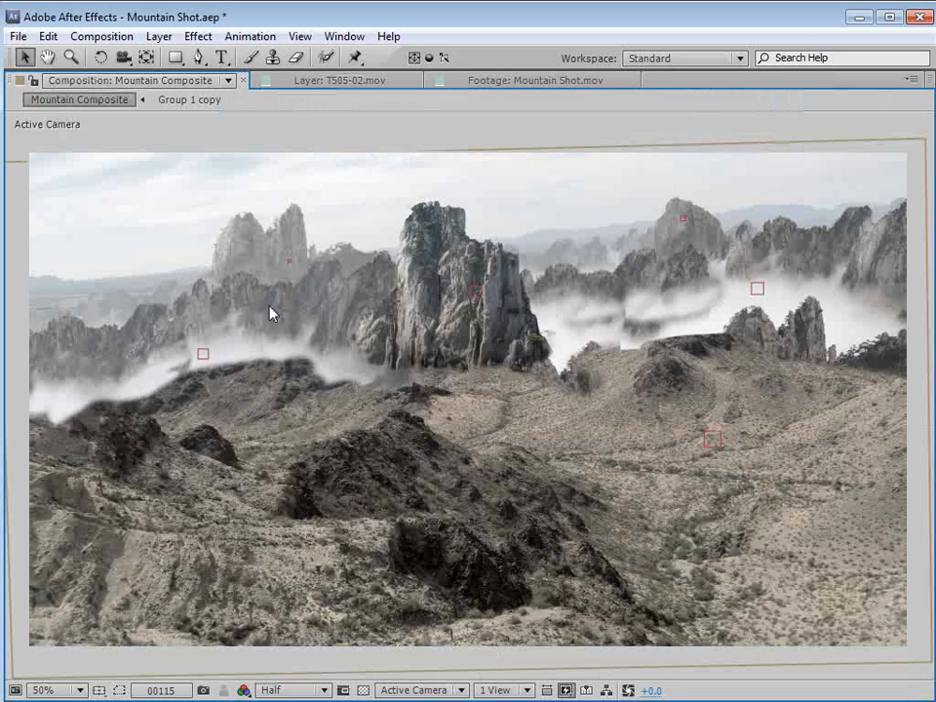
{"action": "scroll", "coordinate": [491, 312], "scroll_direction": "down", "scroll_amount": 1}
{"action": "key", "text": "grave"}
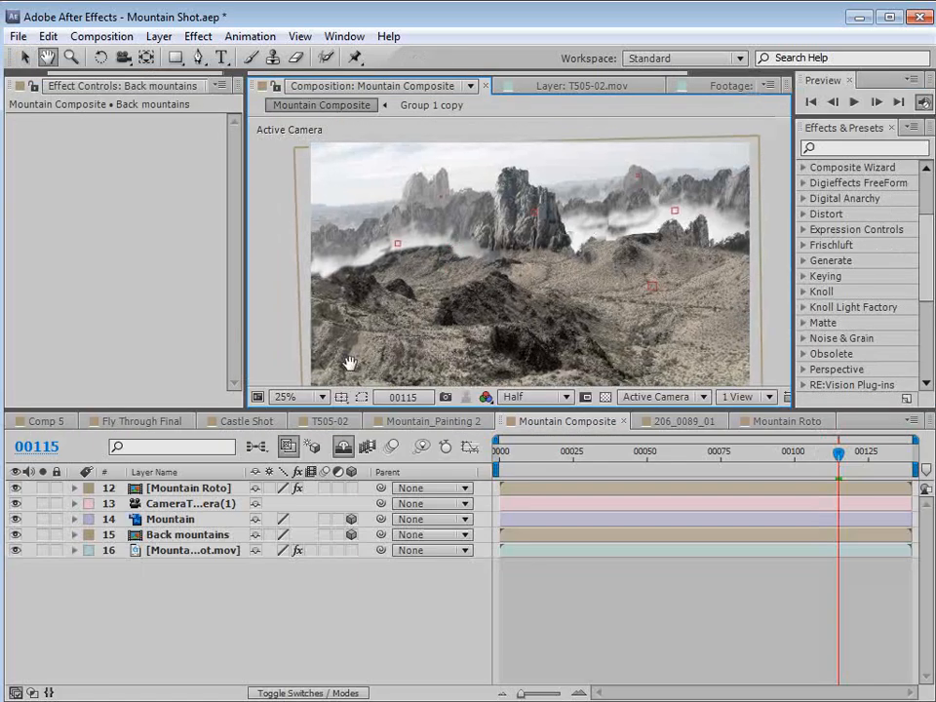
Create a new black solid at composition size in Mountain Composite.
{"action": "left_click", "coordinate": [185, 489]}
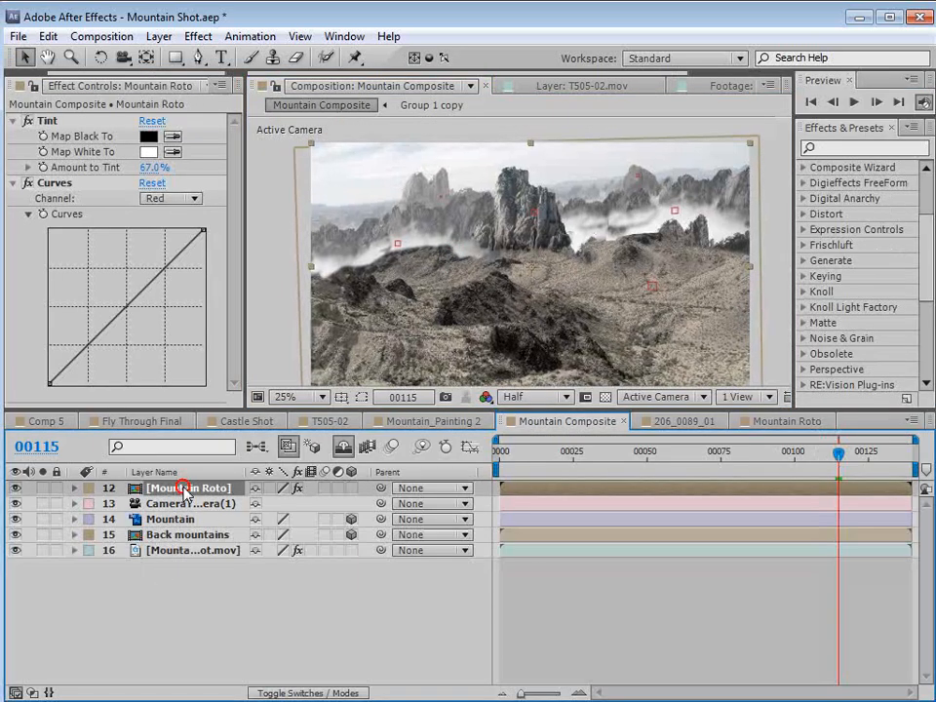
{"action": "left_click", "coordinate": [159, 36]}
{"action": "mouse_move", "coordinate": [409, 56]}
{"action": "left_click", "coordinate": [506, 84]}
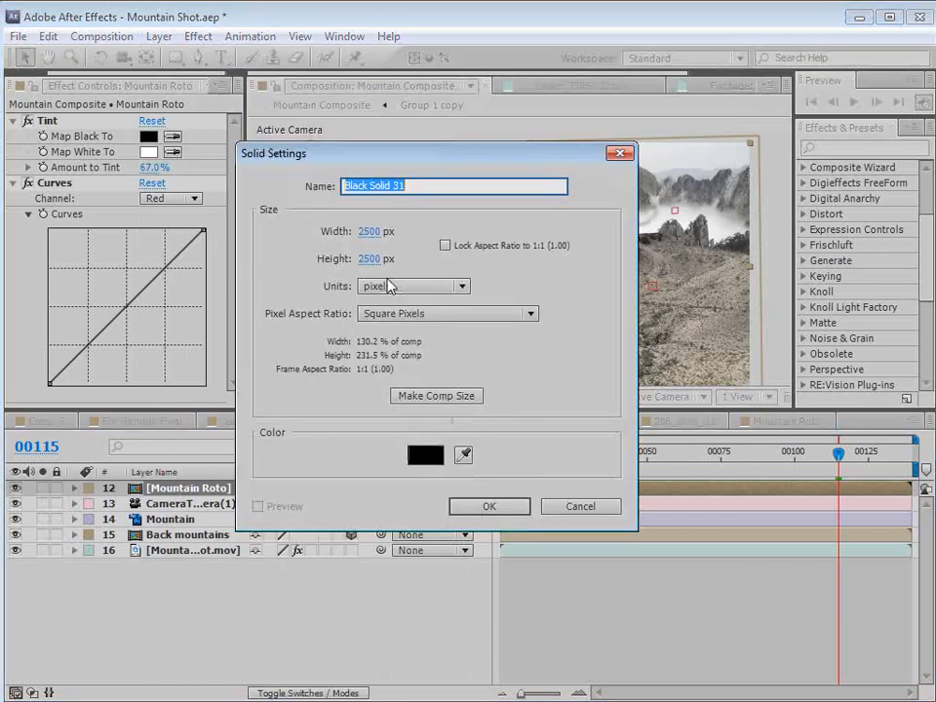
{"action": "left_click", "coordinate": [440, 398]}
{"action": "left_click", "coordinate": [490, 507]}
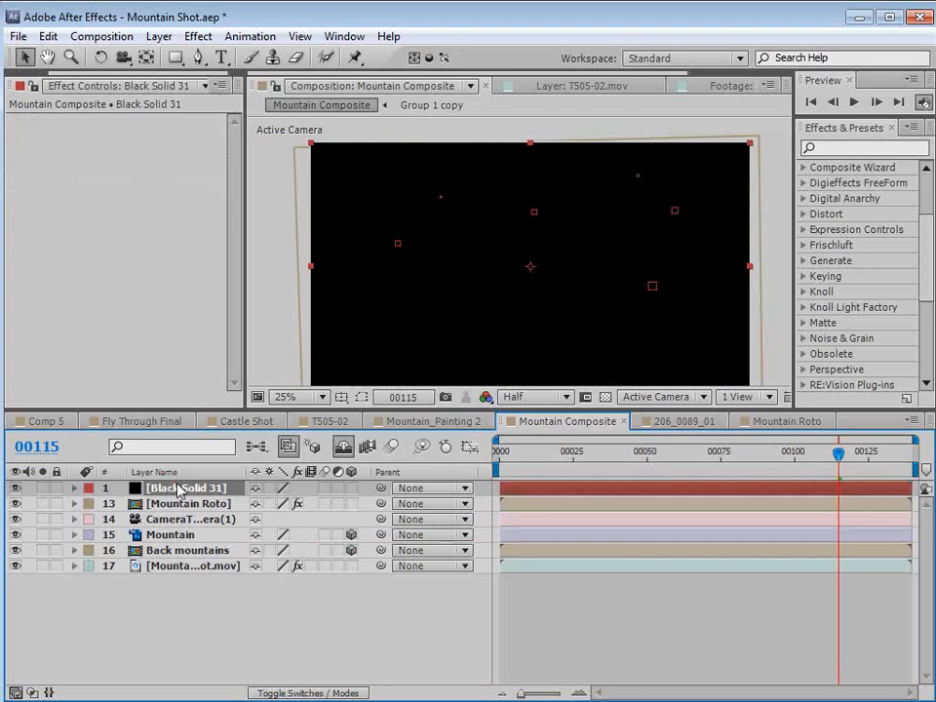
Place the black solid between the Mountain and Back mountains layers and deselect all layers.
{"action": "left_click_drag", "start_coordinate": [176, 484], "coordinate": [179, 491]}
{"action": "left_click_drag", "start_coordinate": [176, 547], "coordinate": [181, 548]}
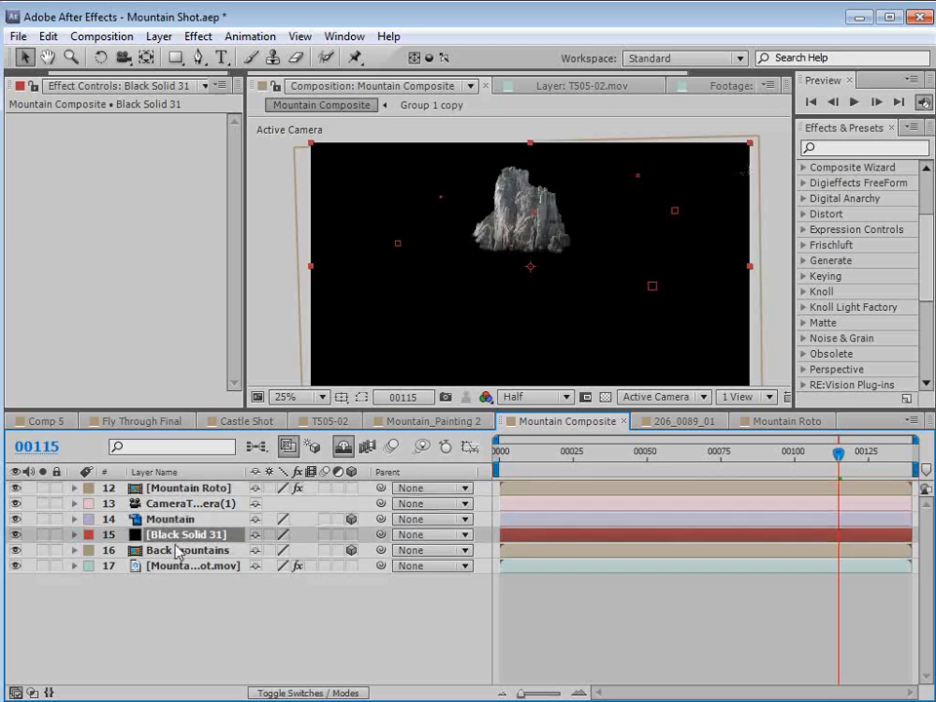
{"action": "left_click", "coordinate": [187, 551]}
{"action": "left_click", "coordinate": [272, 591]}
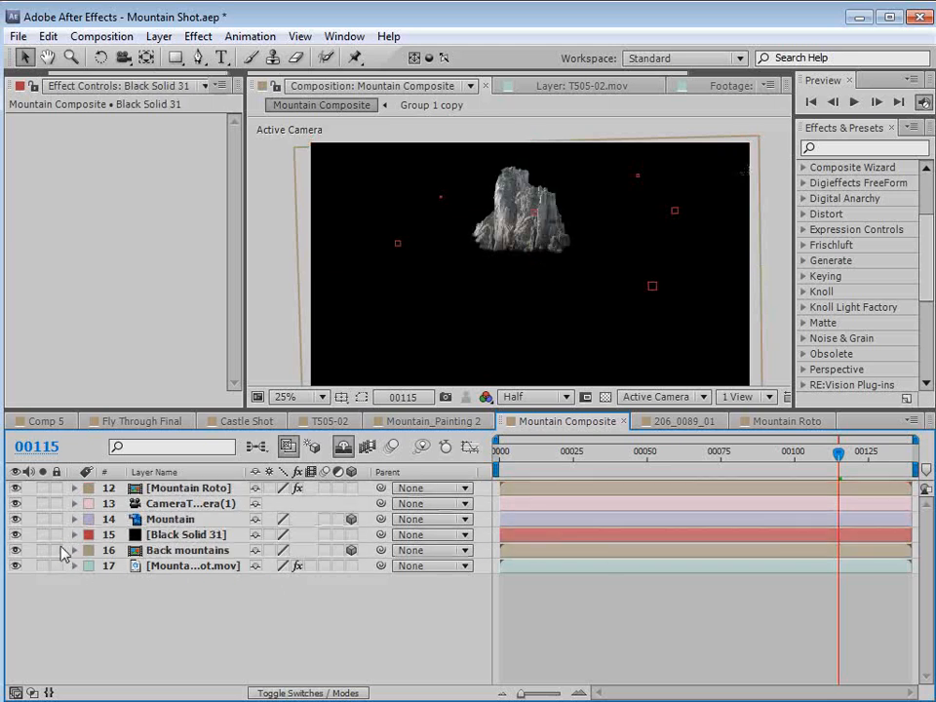
Hide the black solid and Back mountains layers and make the black solid a 3D layer.
{"action": "left_click", "coordinate": [14, 535]}
{"action": "left_click", "coordinate": [14, 550]}
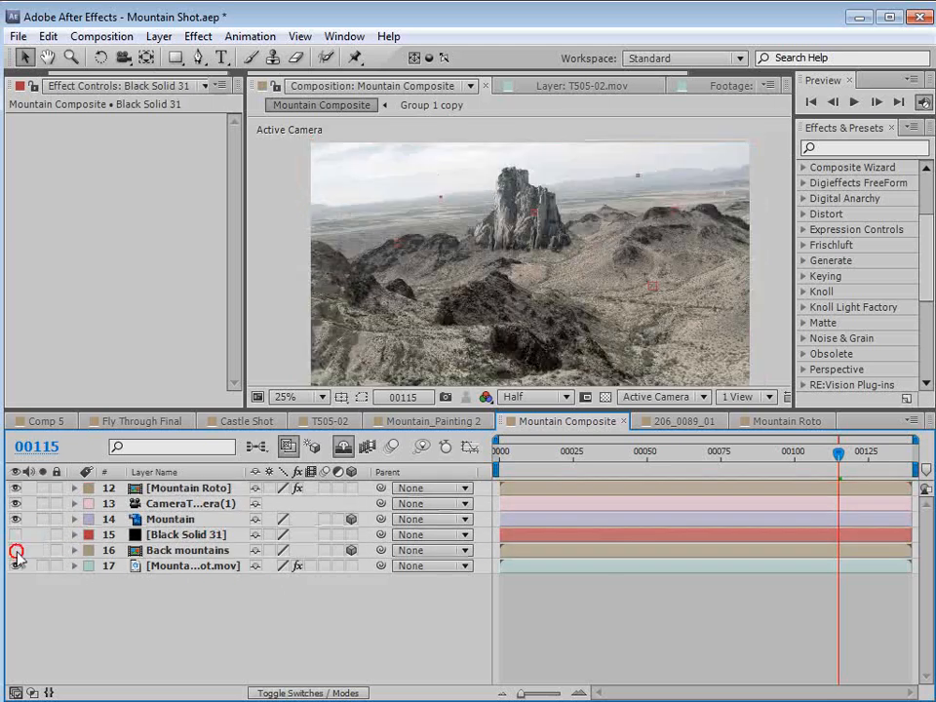
{"action": "left_click", "coordinate": [167, 537]}
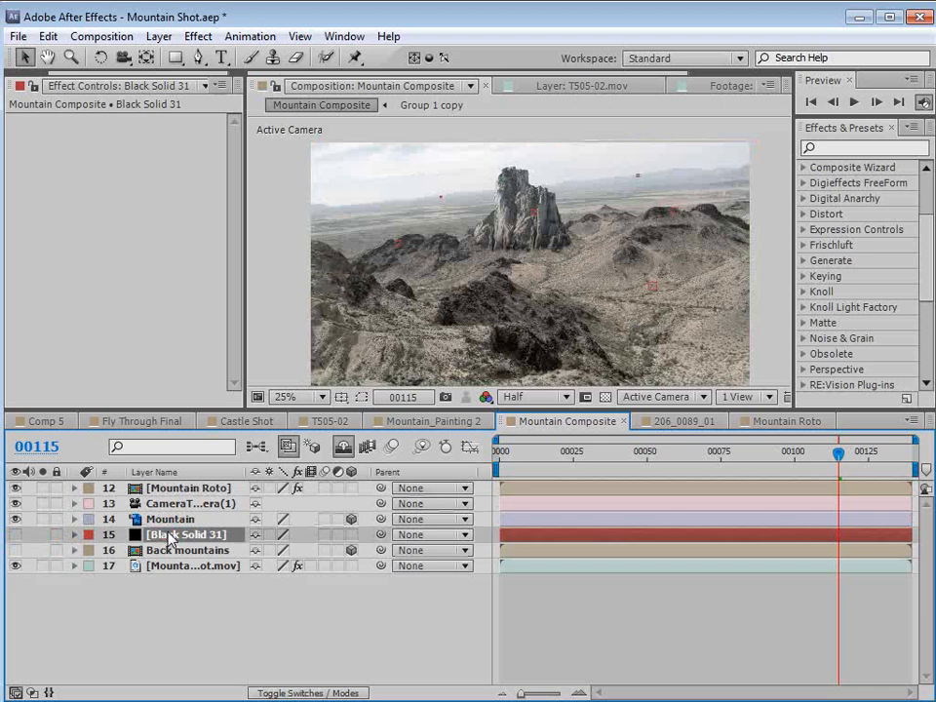
{"action": "left_click", "coordinate": [351, 535]}
Copy the Position of the Back mountains layer and paste it onto the black solid.
{"action": "left_click", "coordinate": [185, 551]}
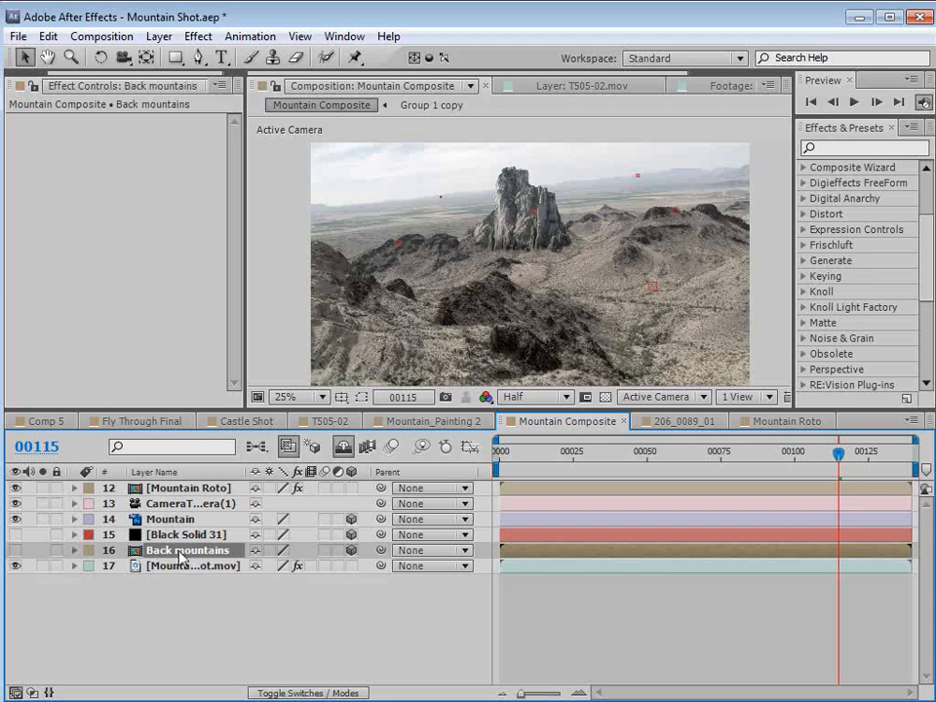
{"action": "key", "text": "p"}
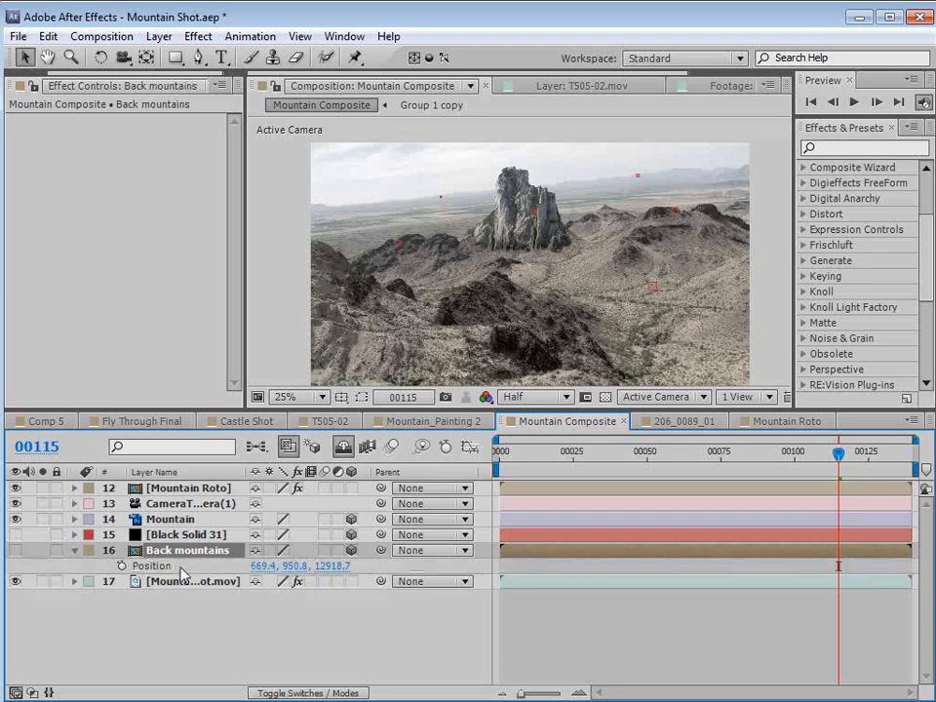
{"action": "left_click", "coordinate": [46, 36]}
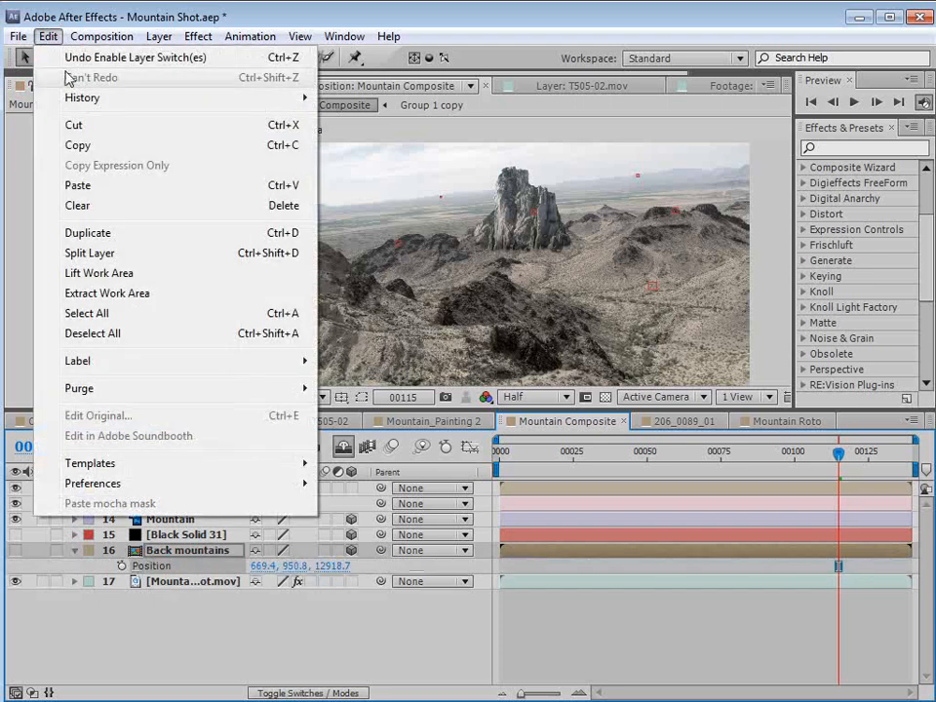
{"action": "left_click", "coordinate": [73, 146]}
{"action": "left_click", "coordinate": [162, 536]}
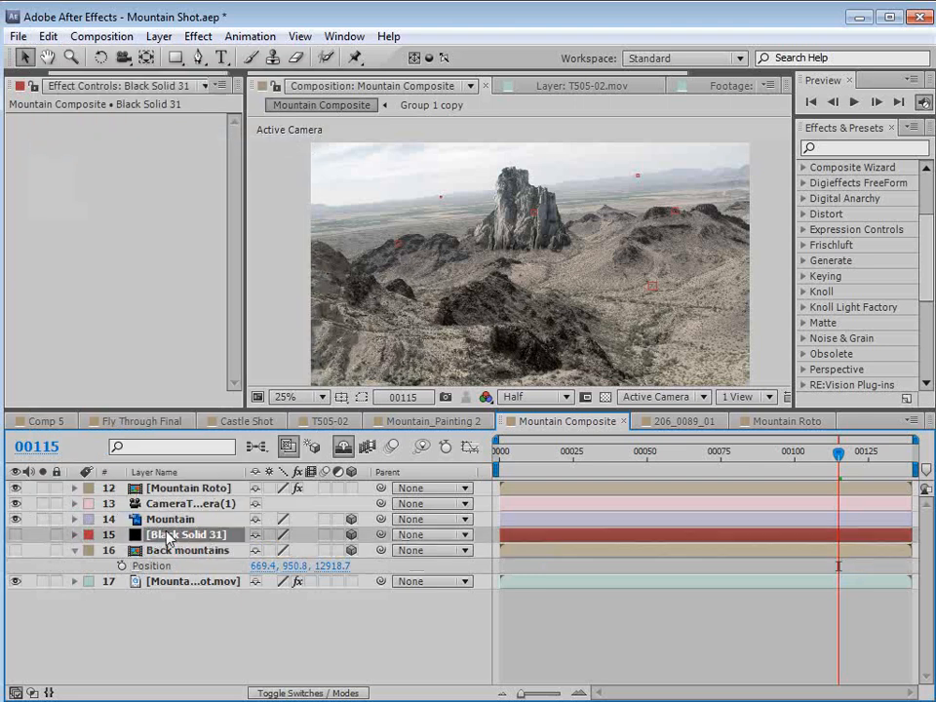
{"action": "left_click", "coordinate": [46, 36]}
{"action": "left_click", "coordinate": [76, 185]}
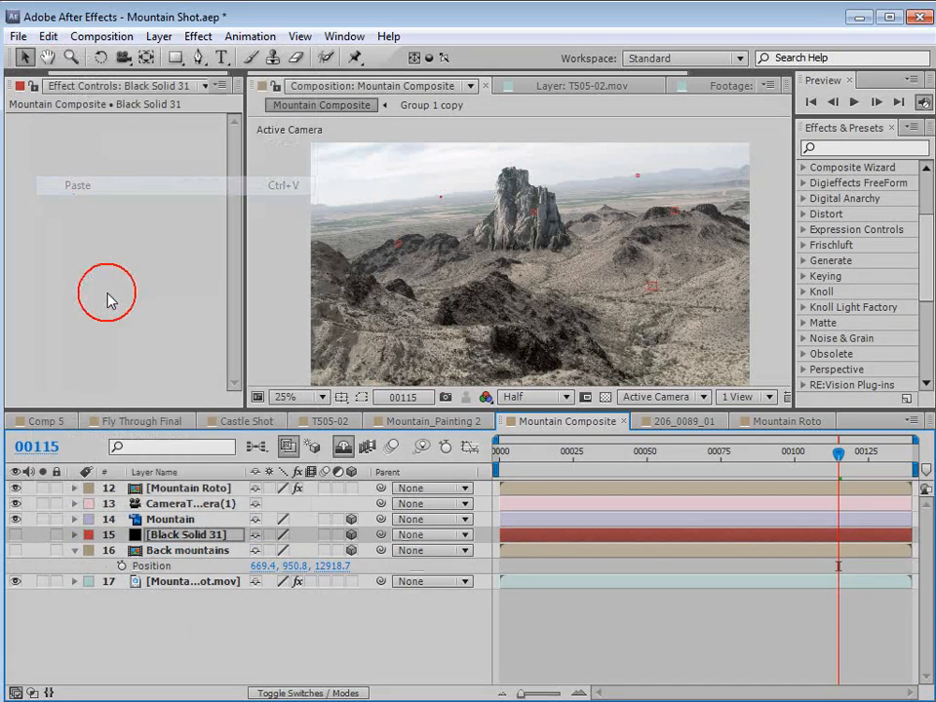
Show the black solid, scale it up until it extends past both sides of the frame, and hide it again.
{"action": "left_click", "coordinate": [15, 534]}
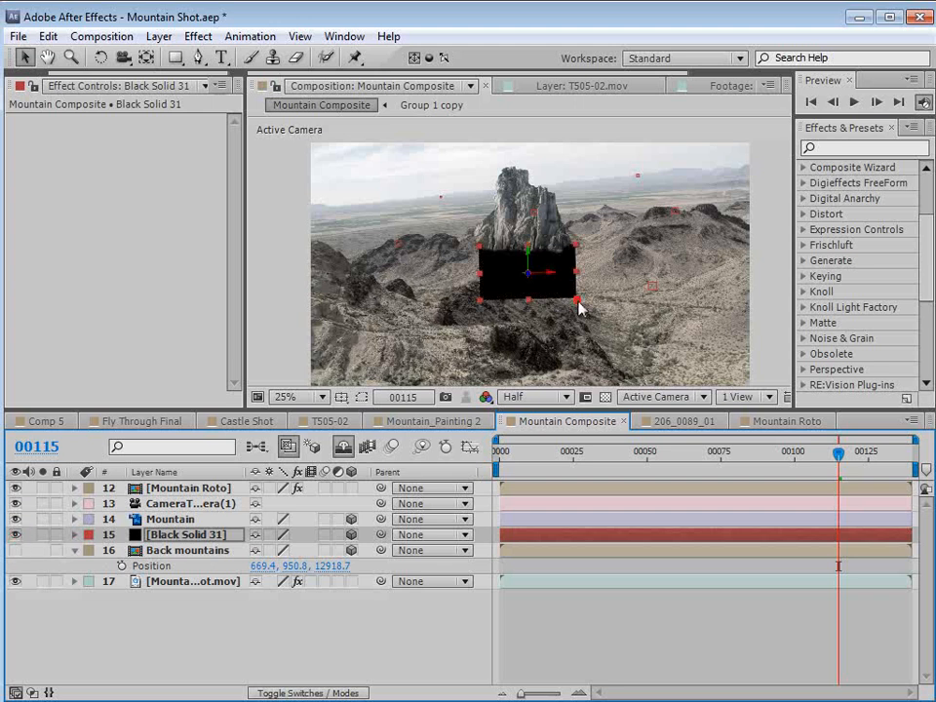
{"action": "left_click_drag", "start_coordinate": [577, 301], "coordinate": [770, 395]}
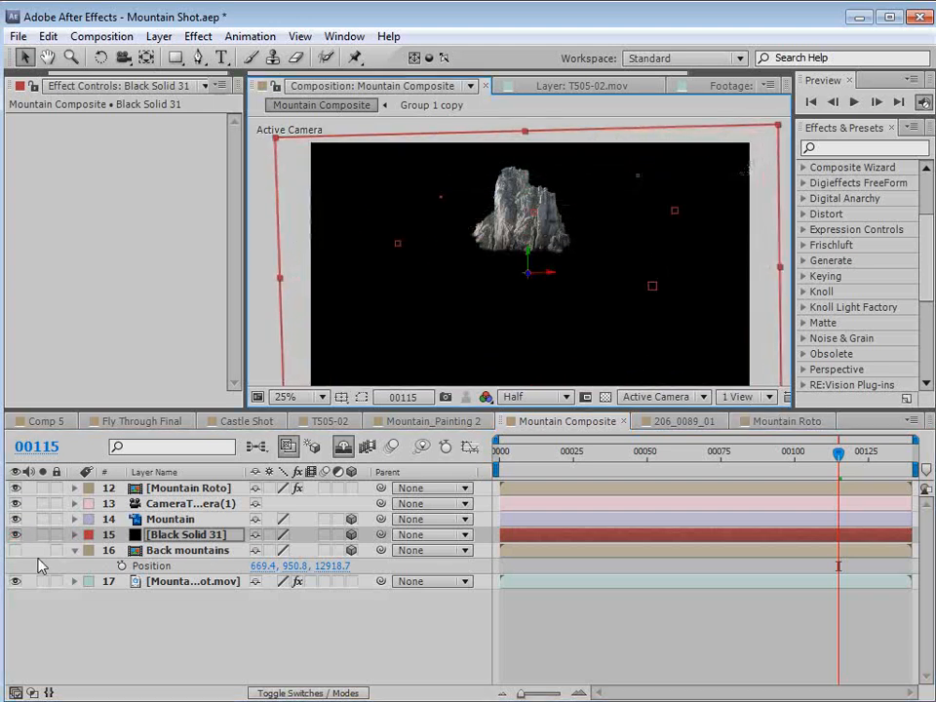
{"action": "left_click", "coordinate": [16, 534]}
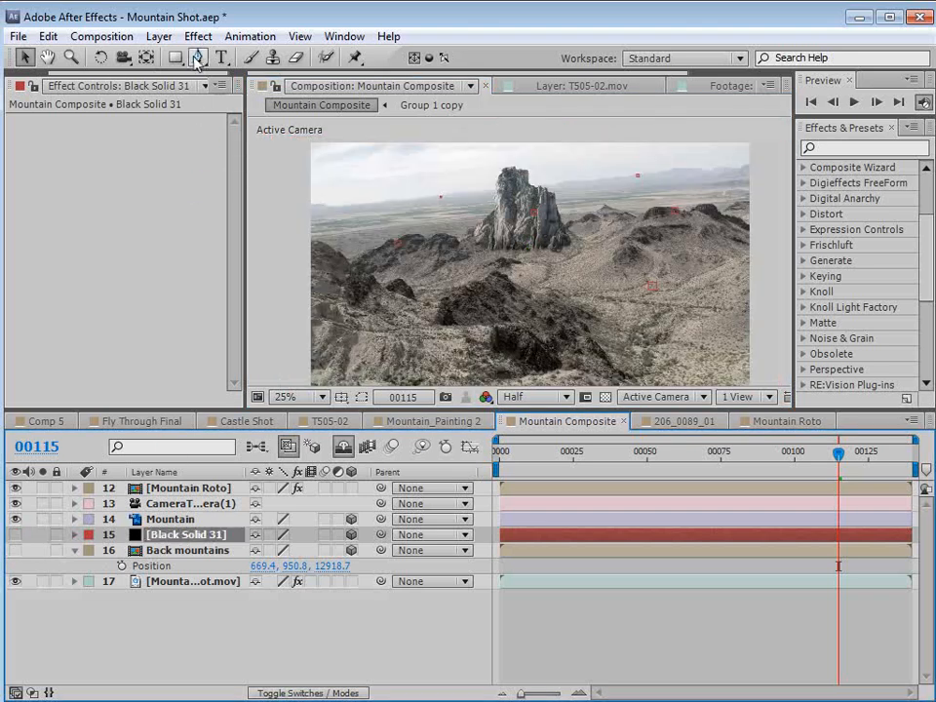
Start a Pen tool mask on the hidden black solid from just outside the frame's right edge, undoing the misplaced ridge point.
{"action": "left_click", "coordinate": [198, 57]}
{"action": "left_click", "coordinate": [177, 536]}
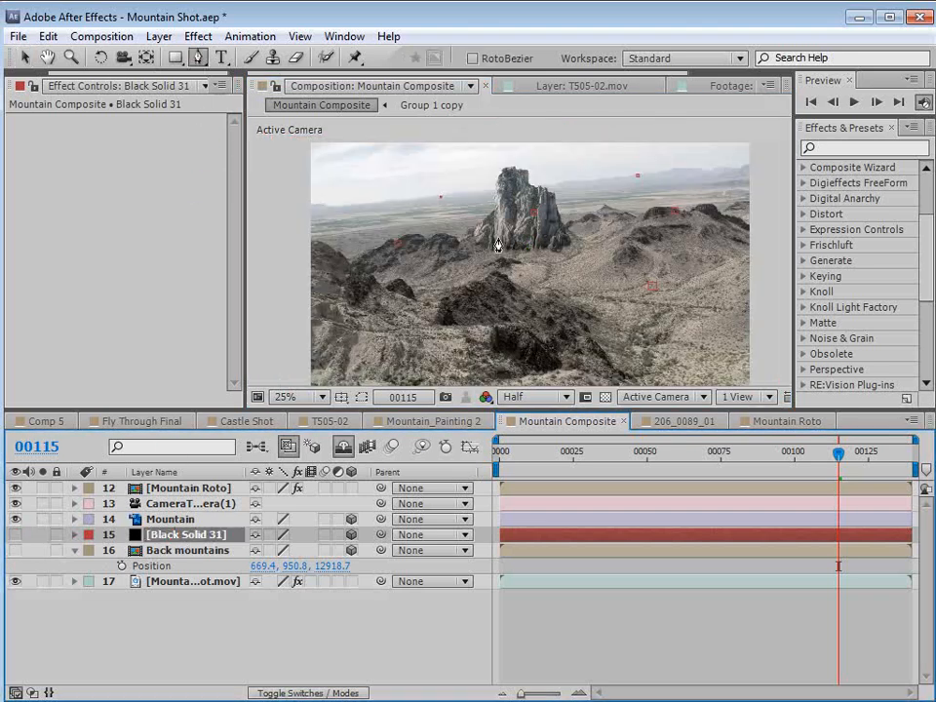
{"action": "key", "text": "grave"}
{"action": "key", "text": "space"}
{"action": "scroll", "coordinate": [602, 338], "scroll_direction": "up", "scroll_amount": 2}
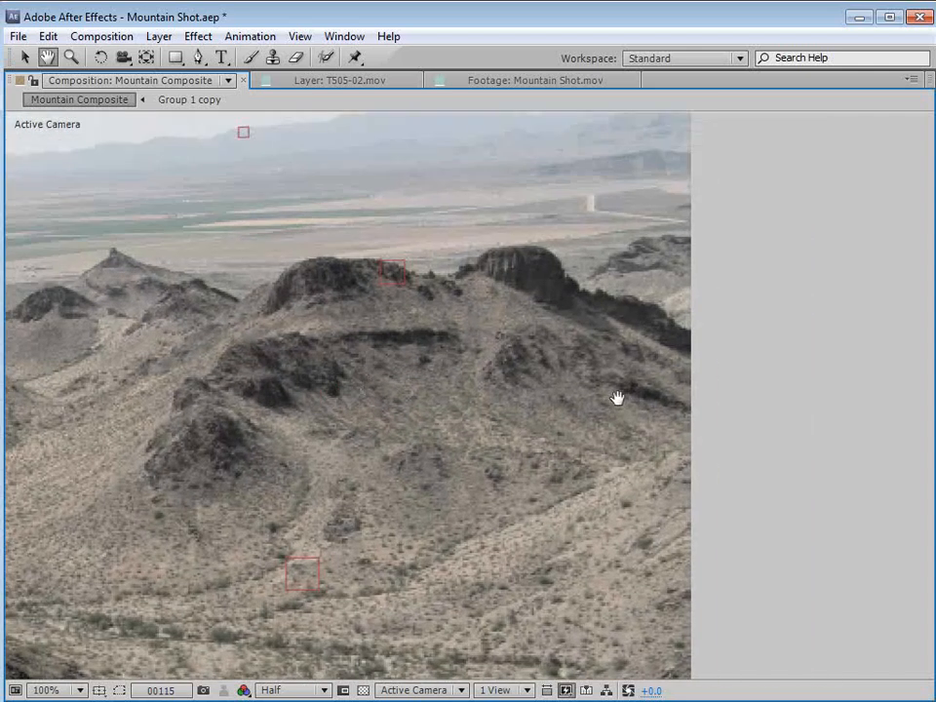
{"action": "left_click", "coordinate": [806, 340]}
{"action": "left_click_drag", "start_coordinate": [703, 331], "coordinate": [665, 314]}
{"action": "key", "text": "space"}
{"action": "left_click_drag", "start_coordinate": [573, 307], "coordinate": [636, 373]}
{"action": "scroll", "coordinate": [606, 382], "scroll_direction": "up", "scroll_amount": 1}
{"action": "left_click_drag", "start_coordinate": [726, 391], "coordinate": [591, 407]}
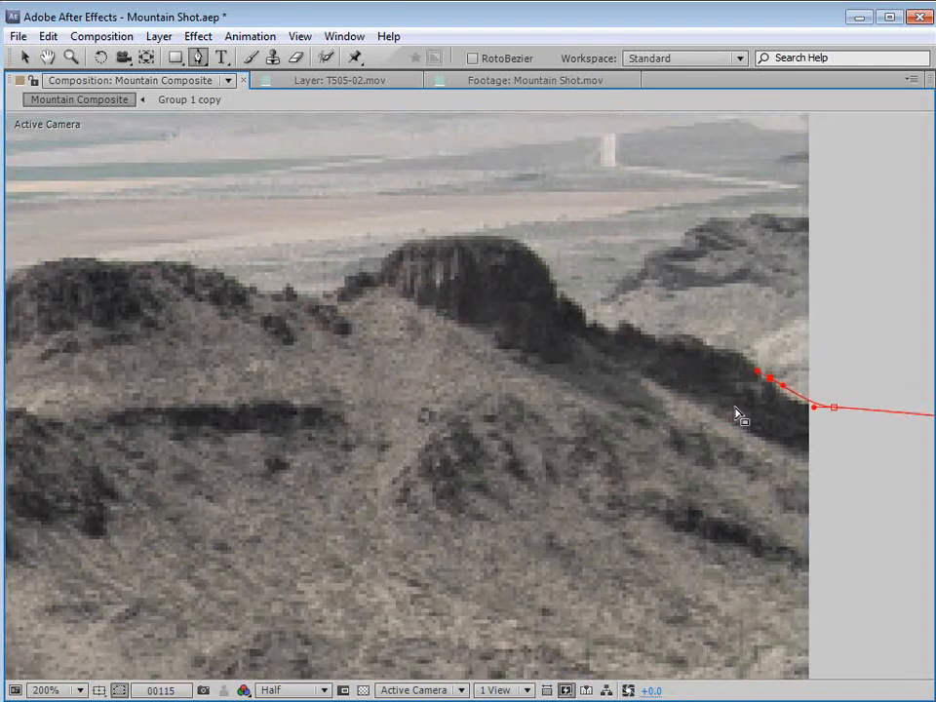
{"action": "key", "text": "ctrl+z"}
Trace the mask along the dark sloping ridge from the frame's right edge up to the rounded hilltop.
{"action": "left_click_drag", "start_coordinate": [780, 400], "coordinate": [746, 374]}
{"action": "left_click", "coordinate": [721, 347]}
{"action": "left_click", "coordinate": [687, 342]}
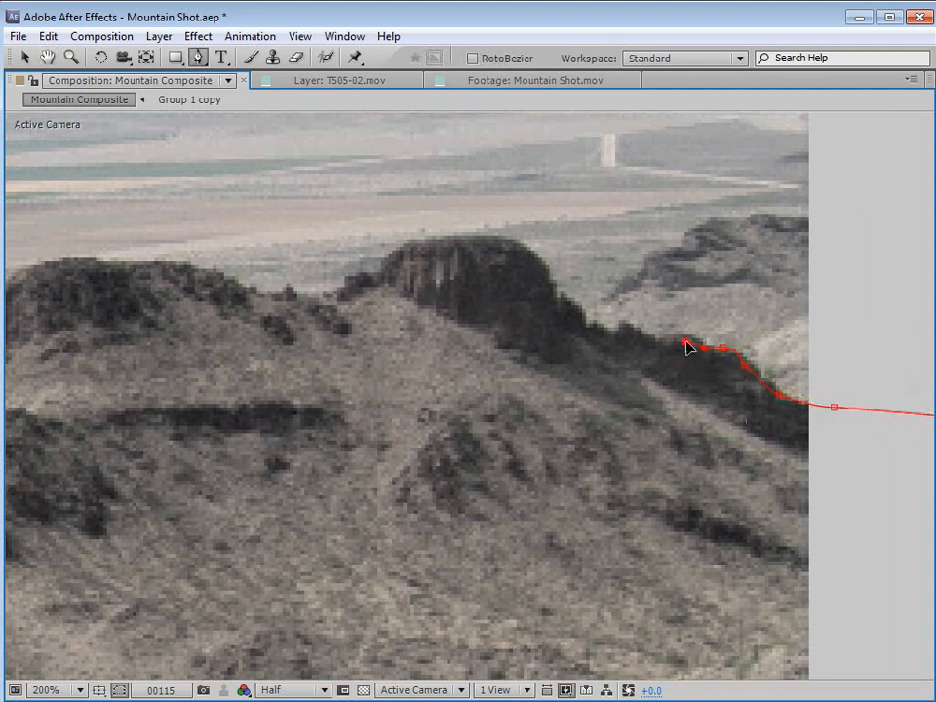
{"action": "left_click", "coordinate": [650, 341]}
{"action": "left_click_drag", "start_coordinate": [601, 330], "coordinate": [625, 518]}
{"action": "scroll", "coordinate": [509, 291], "scroll_direction": "up", "scroll_amount": 1}
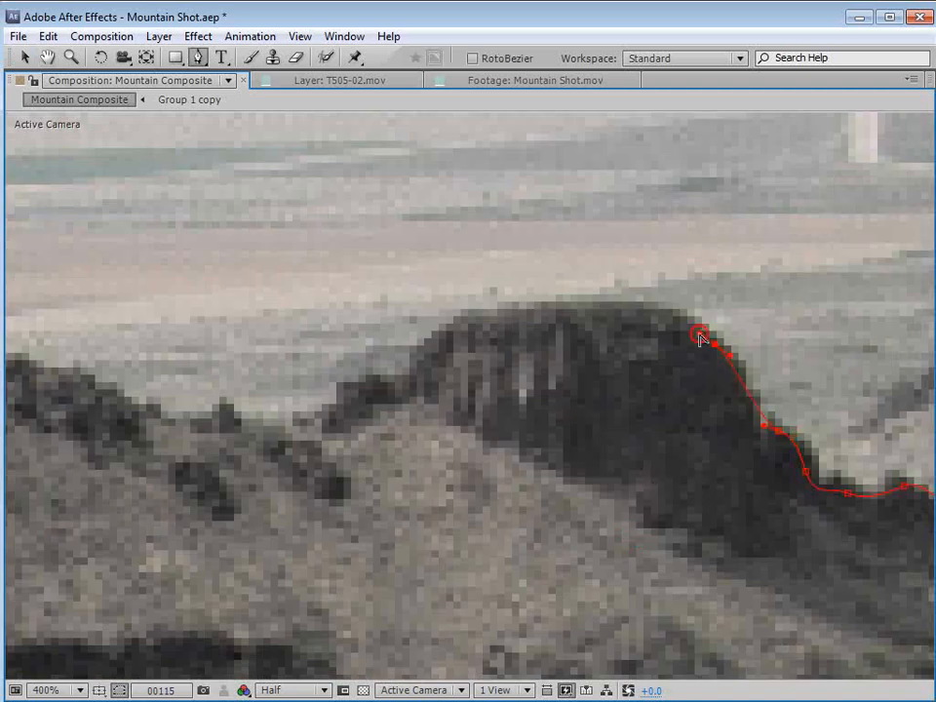
Trace the mask over the rounded hilltop and continue along the ridge line to the frame's left edge.
{"action": "left_click", "coordinate": [648, 314]}
{"action": "left_click", "coordinate": [572, 315]}
{"action": "left_click", "coordinate": [464, 324]}
{"action": "left_click", "coordinate": [414, 363]}
{"action": "left_click", "coordinate": [394, 373]}
{"action": "left_click", "coordinate": [371, 382]}
{"action": "left_click", "coordinate": [351, 393]}
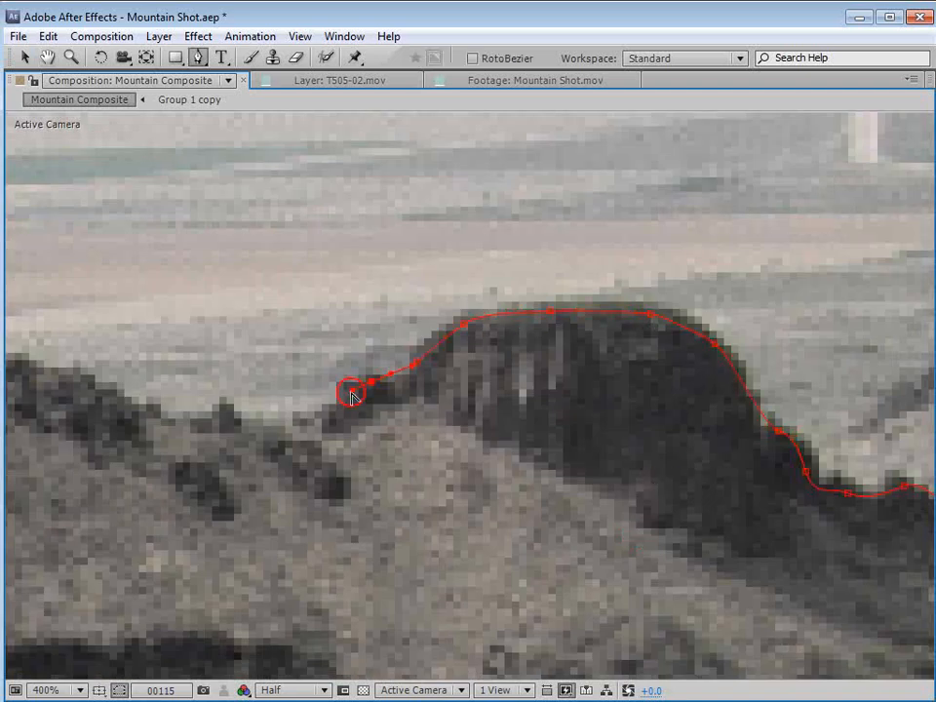
{"action": "left_click", "coordinate": [340, 394]}
{"action": "left_click", "coordinate": [332, 403]}
{"action": "left_click", "coordinate": [326, 414]}
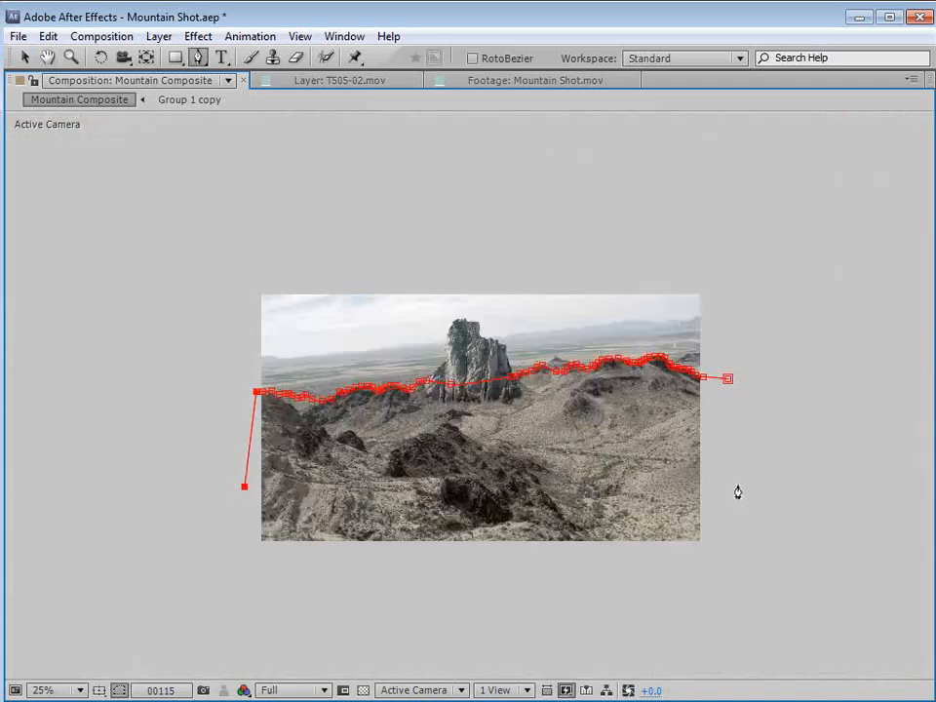
Close the ridge mask below the ridge line with a corner point beyond the frame's right edge.
{"action": "left_click", "coordinate": [738, 493]}
{"action": "left_click", "coordinate": [727, 378]}
{"action": "key", "text": "v"}
{"action": "key", "text": "grave"}
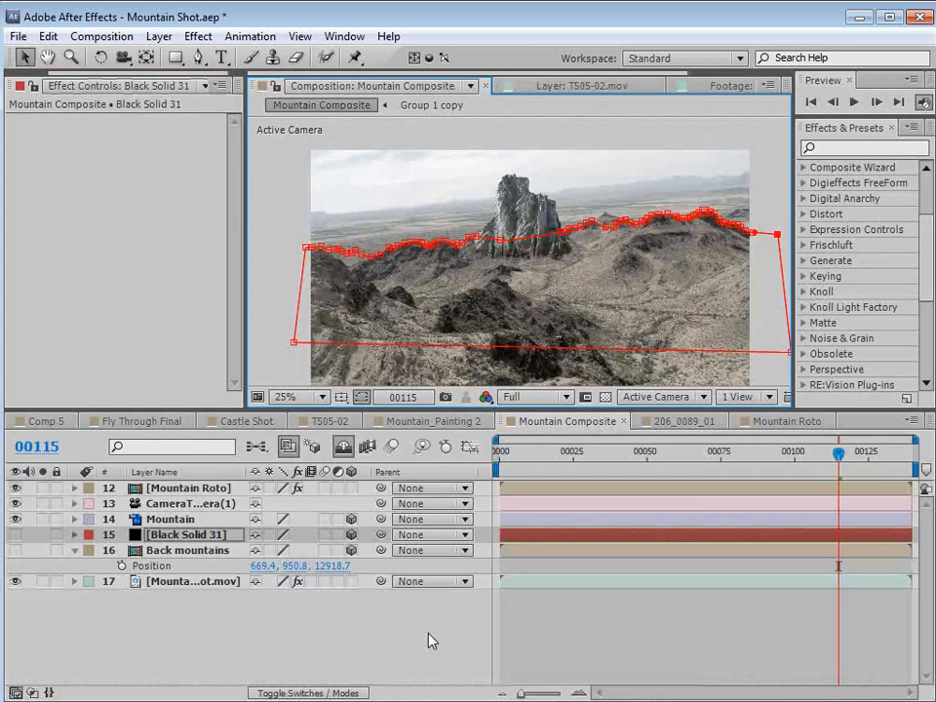
Check the masked black solid's shape against the ridge line with the solid shown briefly.
{"action": "left_click", "coordinate": [15, 535]}
{"action": "left_click", "coordinate": [556, 269]}
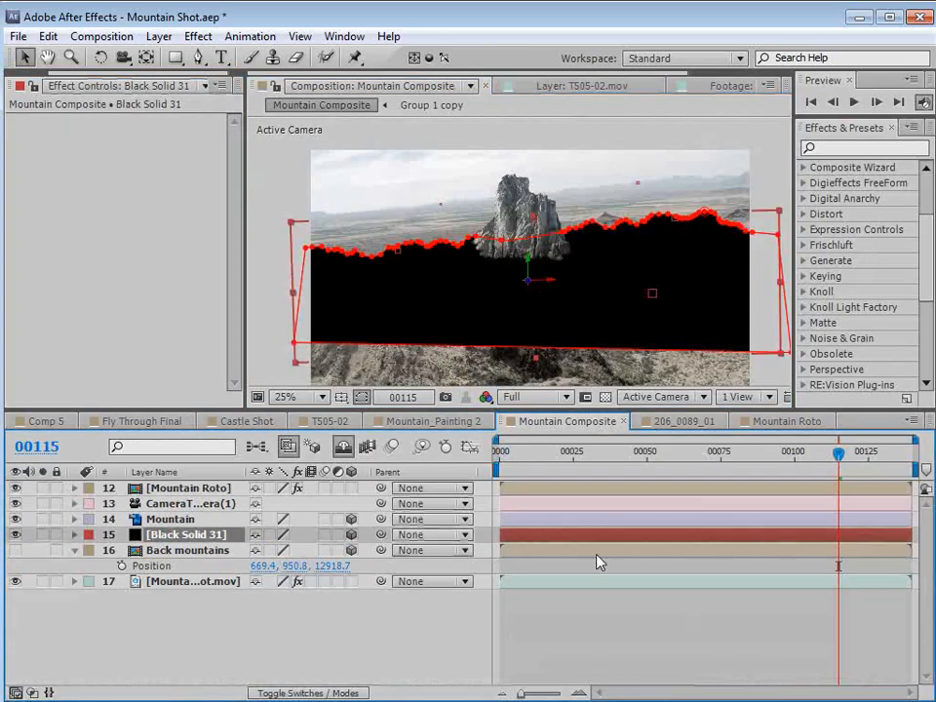
{"action": "left_click", "coordinate": [532, 284]}
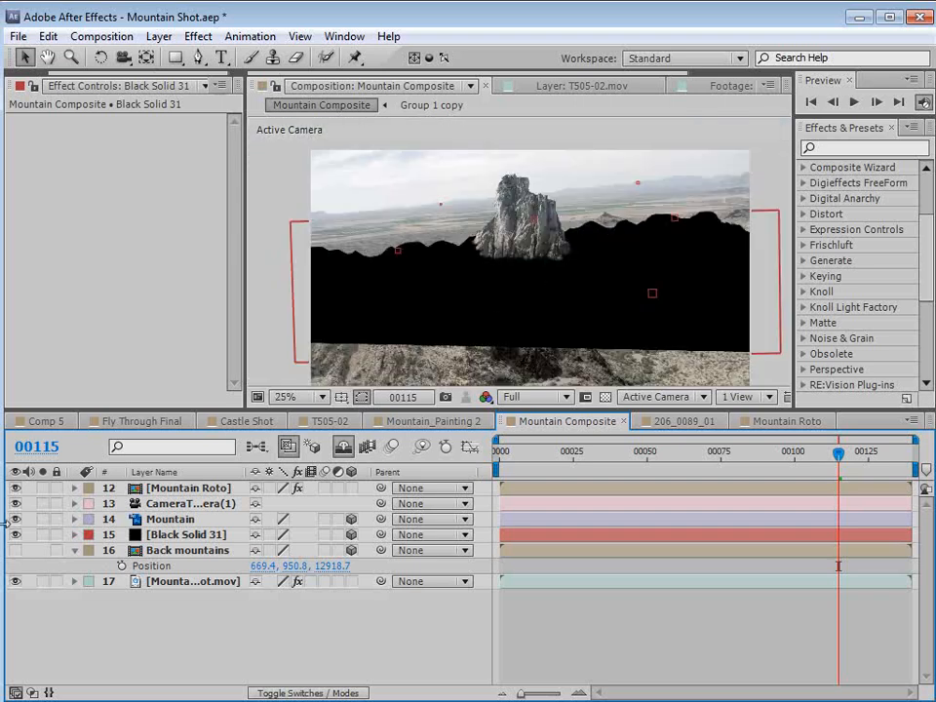
{"action": "left_click", "coordinate": [14, 535]}
Show the Back mountains layer and set its track matte to Alpha Inverted from the black solid.
{"action": "left_click", "coordinate": [195, 550]}
{"action": "left_click", "coordinate": [465, 293]}
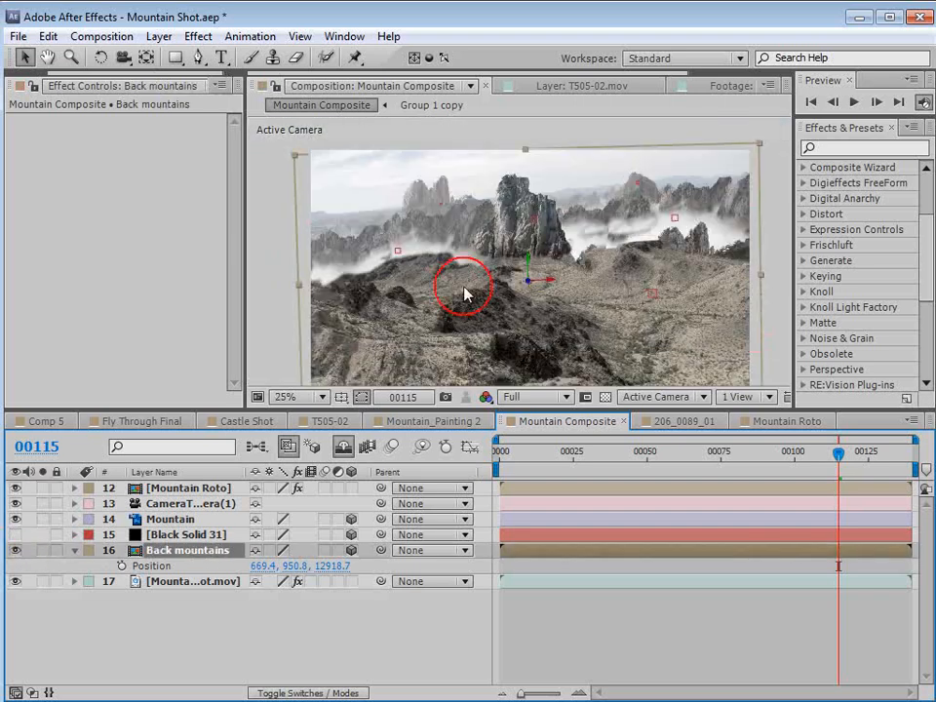
{"action": "scroll", "coordinate": [465, 292], "scroll_direction": "up", "scroll_amount": 2}
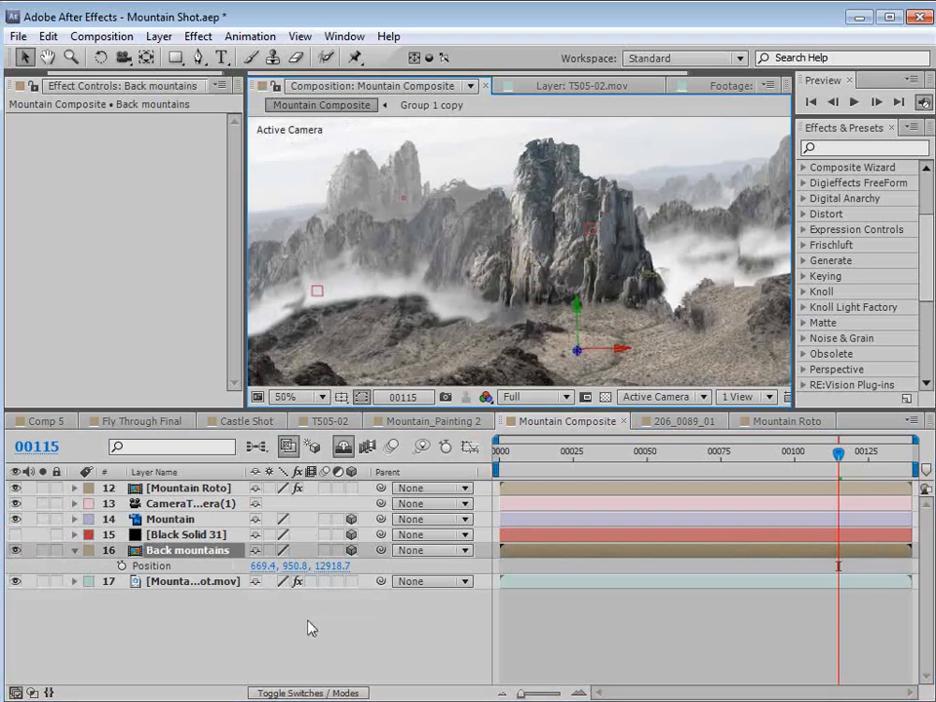
{"action": "key", "text": "F4"}
{"action": "left_click", "coordinate": [380, 552]}
{"action": "left_click", "coordinate": [390, 597]}
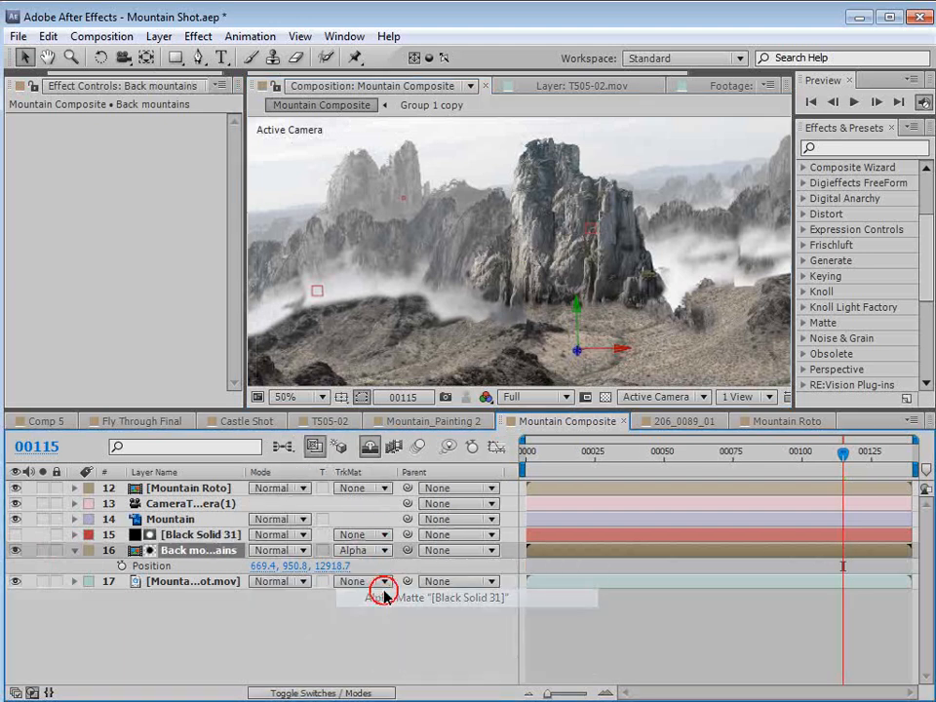
{"action": "left_click", "coordinate": [362, 552]}
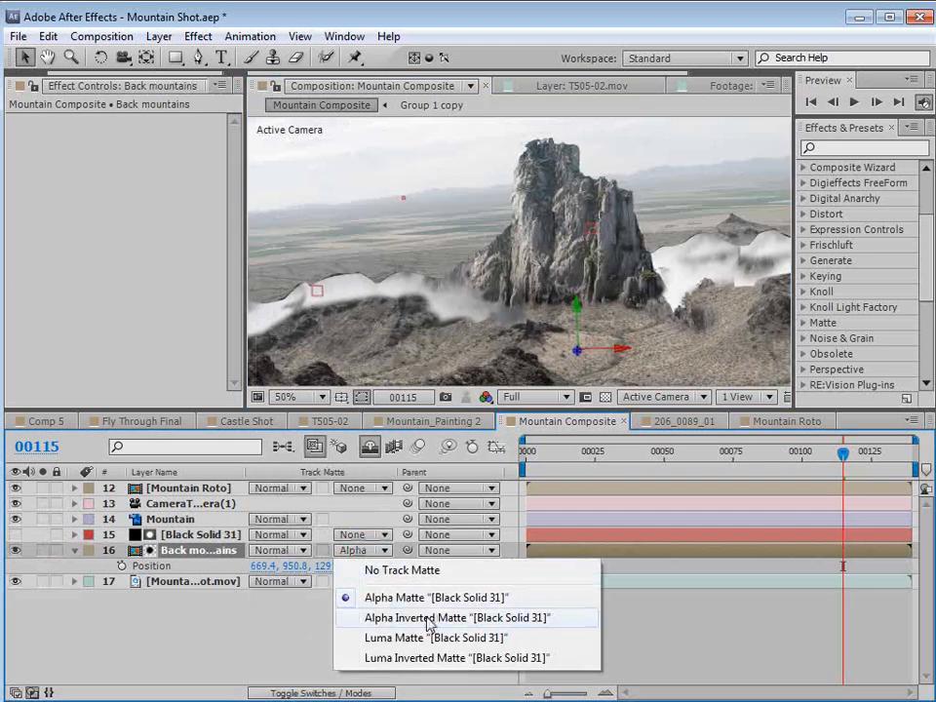
{"action": "left_click", "coordinate": [429, 618]}
Examine the edge of the matted back mountains along the left foreground ridge at 100% magnification.
{"action": "left_click_drag", "start_coordinate": [547, 249], "coordinate": [722, 243]}
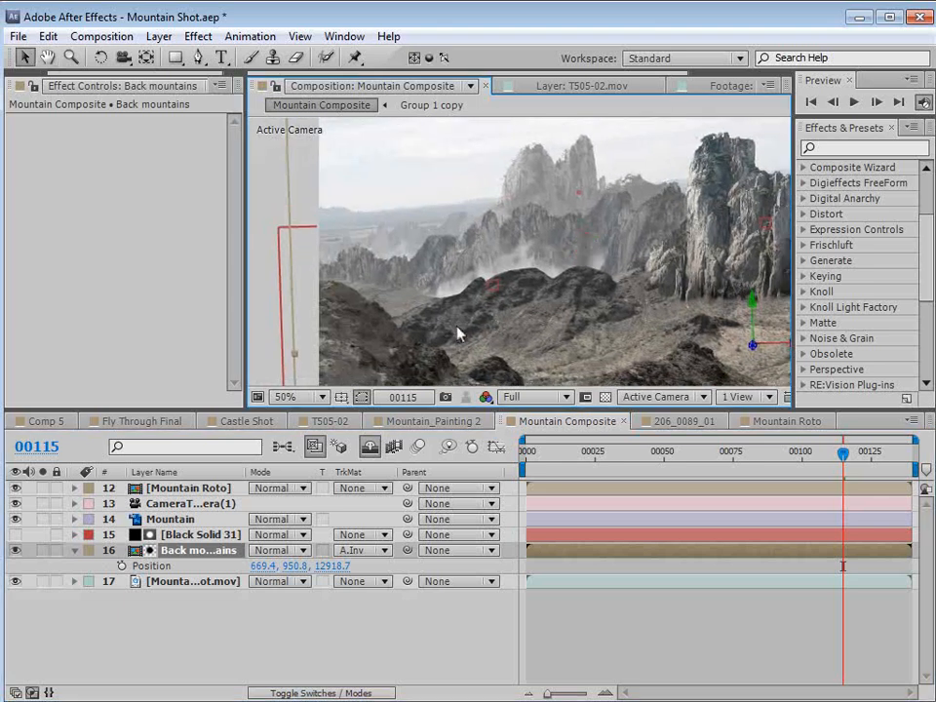
{"action": "key", "text": "h"}
{"action": "key", "text": "period"}
{"action": "key", "text": "period"}
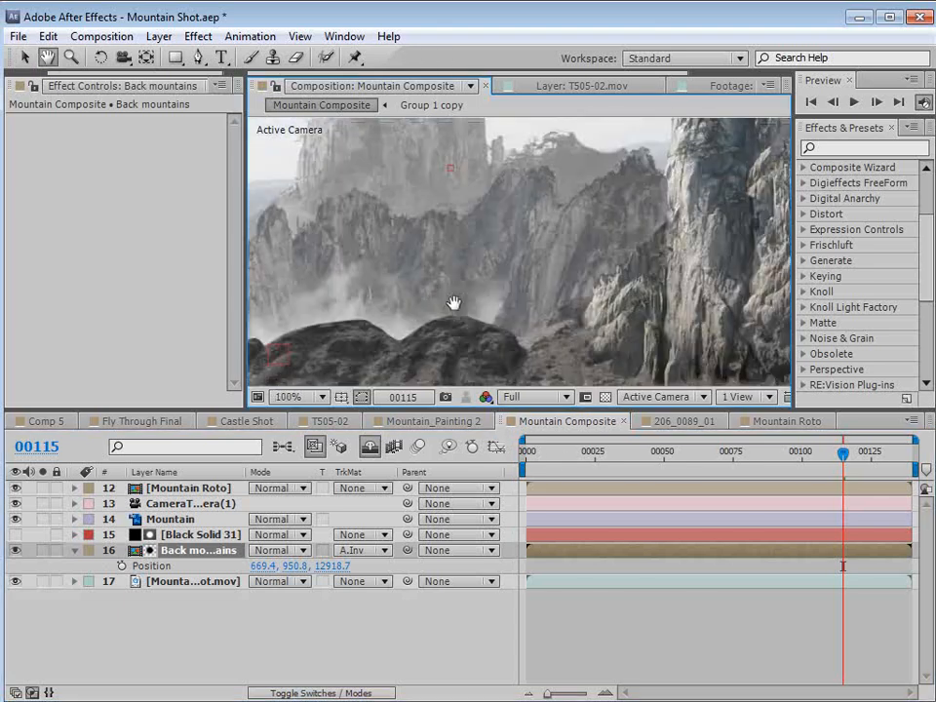
{"action": "left_click_drag", "start_coordinate": [444, 327], "coordinate": [502, 255]}
{"action": "left_click_drag", "start_coordinate": [440, 248], "coordinate": [556, 287]}
{"action": "key", "text": "v"}
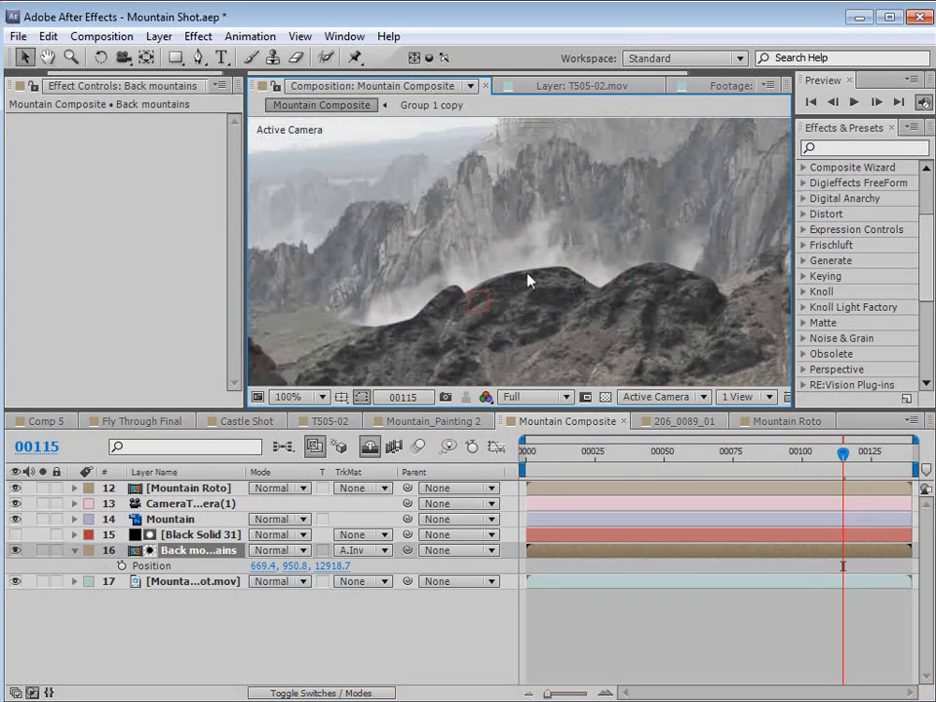
Hide the mask outlines and apply the Roughen Edges effect to the black solid matte.
{"action": "left_click", "coordinate": [178, 519]}
{"action": "left_click", "coordinate": [191, 534]}
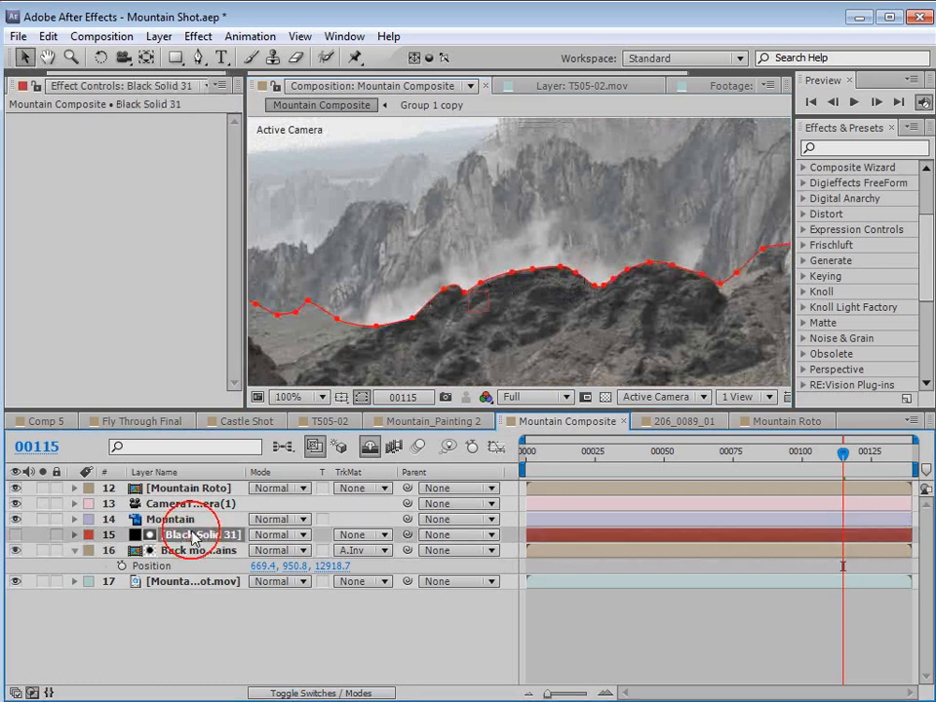
{"action": "left_click", "coordinate": [360, 398]}
{"action": "left_click", "coordinate": [842, 148]}
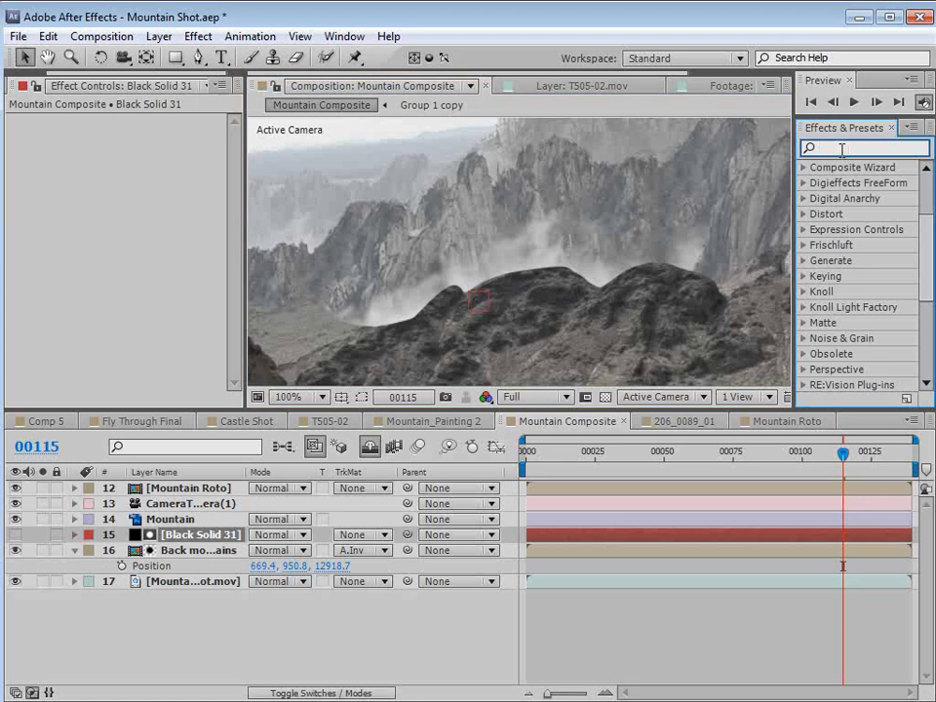
{"action": "type", "text": "rough"}
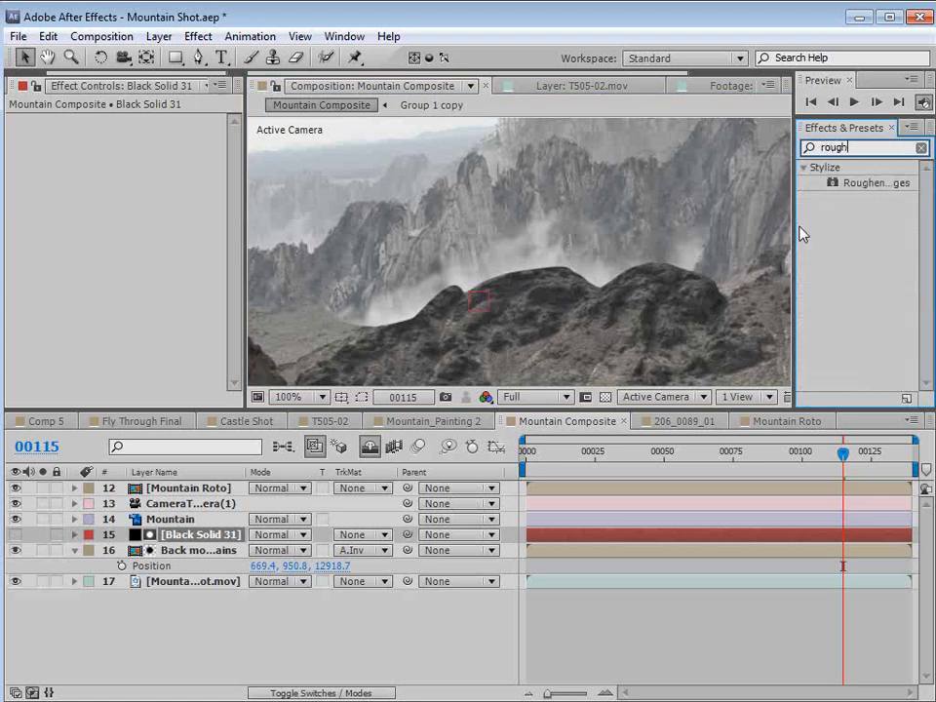
{"action": "left_click_drag", "start_coordinate": [800, 234], "coordinate": [719, 234]}
{"action": "left_click_drag", "start_coordinate": [794, 190], "coordinate": [183, 542]}
{"action": "key", "text": "space"}
{"action": "scroll", "coordinate": [527, 309], "scroll_direction": "up", "scroll_amount": 1}
{"action": "left_click_drag", "start_coordinate": [522, 332], "coordinate": [508, 307]}
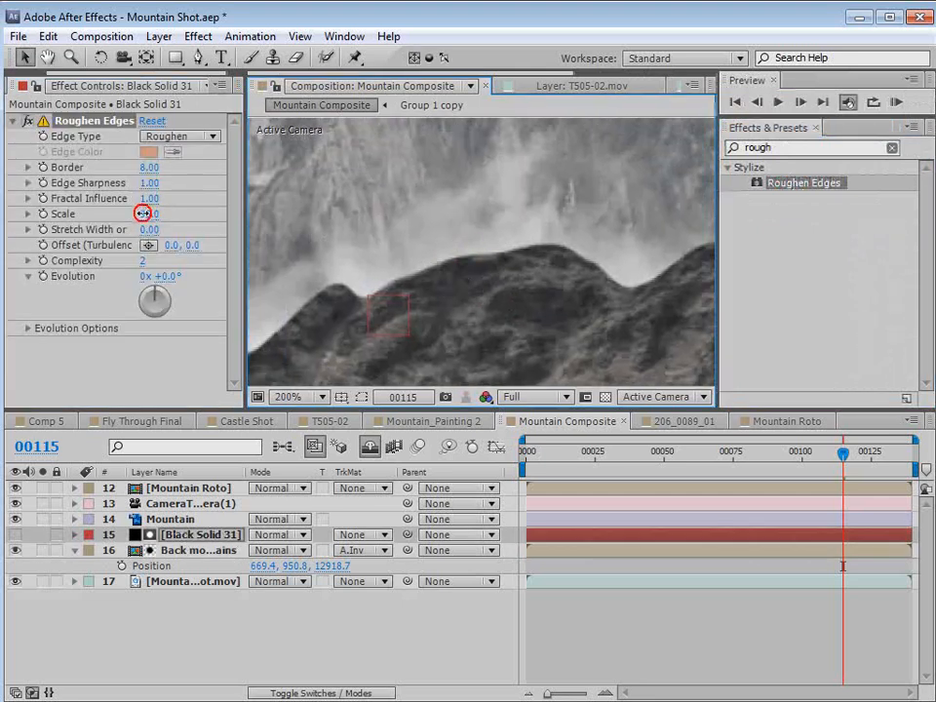
Set the Roughen Edges Scale to 17, Edge Sharpness to 2.06 and Border to 3.90.
{"action": "left_click_drag", "start_coordinate": [144, 213], "coordinate": [447, 306]}
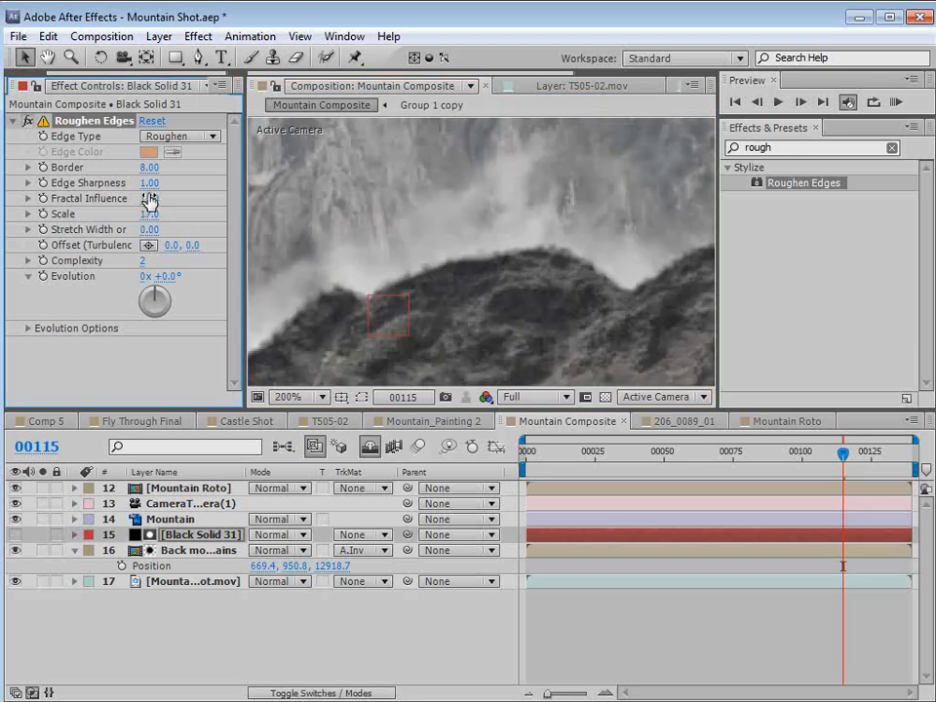
{"action": "left_click_drag", "start_coordinate": [149, 182], "coordinate": [220, 176]}
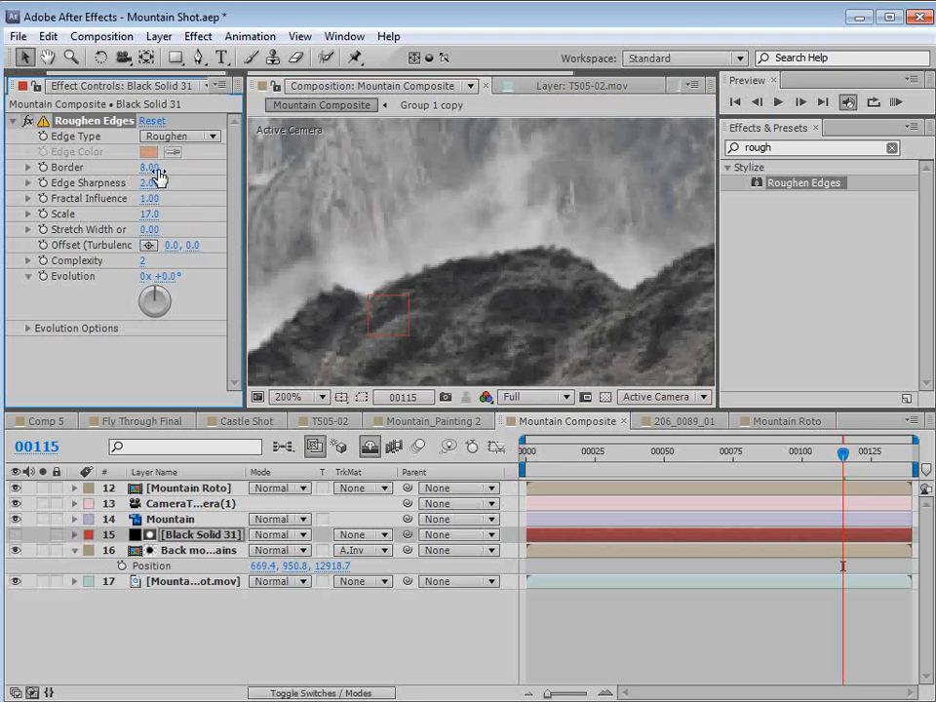
{"action": "left_click_drag", "start_coordinate": [150, 167], "coordinate": [68, 170]}
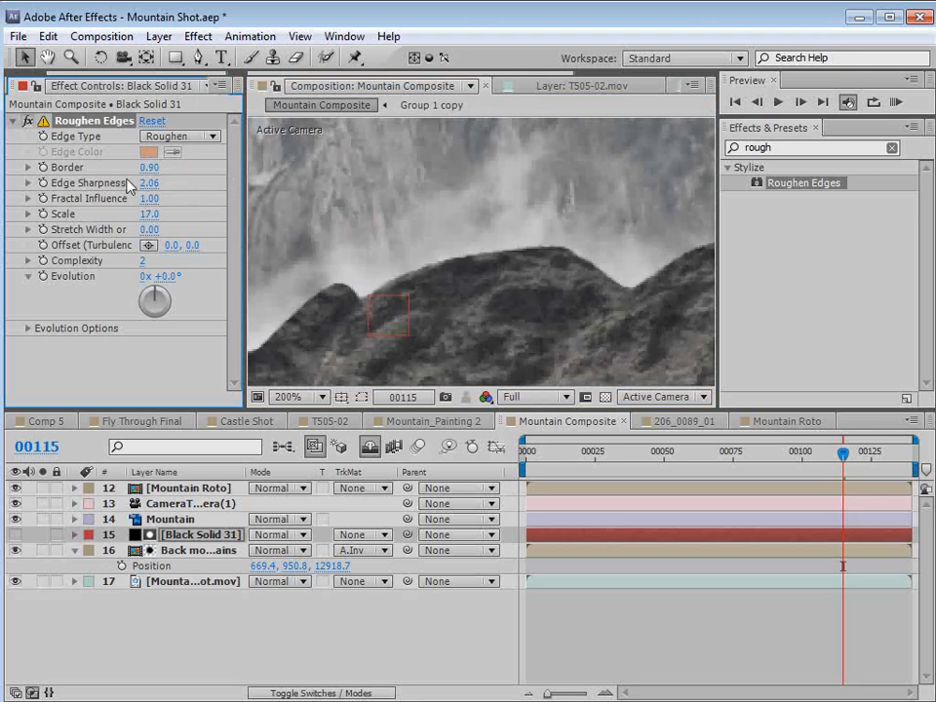
{"action": "left_click_drag", "start_coordinate": [149, 166], "coordinate": [171, 169]}
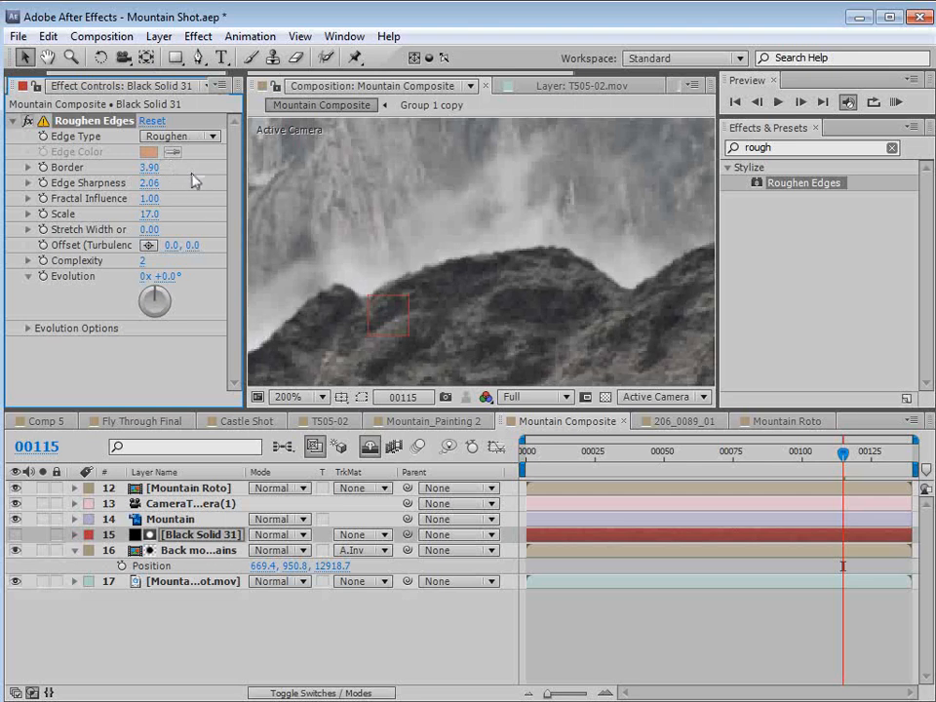
Refine the Roughen Edges effect on the black solid matte: Scale 15, Edge Sharpness 2.16 and Border 6.60.
{"action": "scroll", "coordinate": [466, 248], "scroll_direction": "down", "scroll_amount": 2}
{"action": "key", "text": "h"}
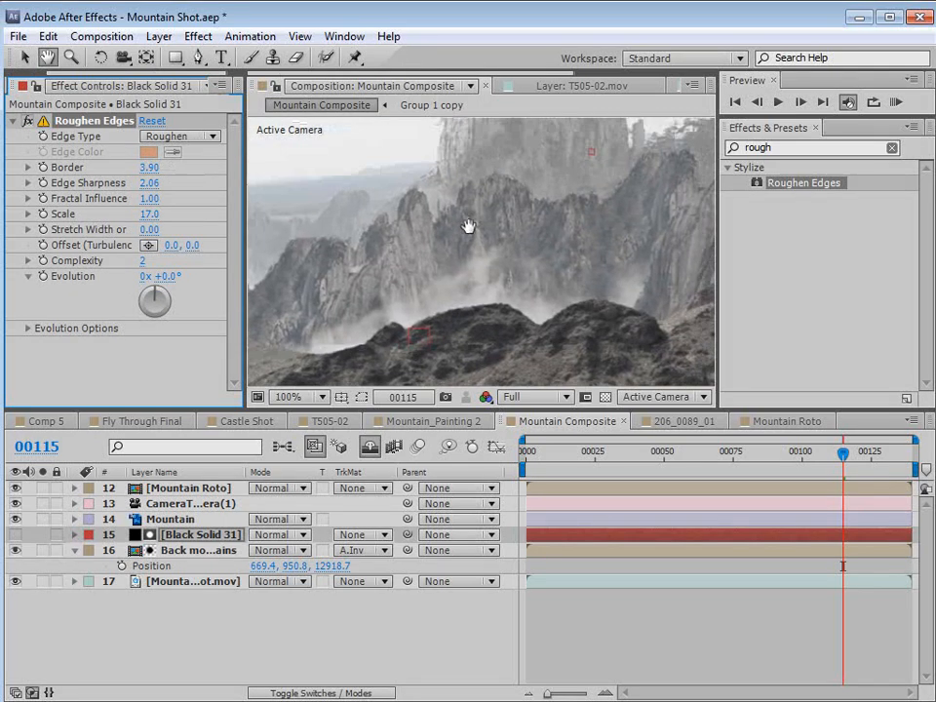
{"action": "scroll", "coordinate": [460, 223], "scroll_direction": "up", "scroll_amount": 1}
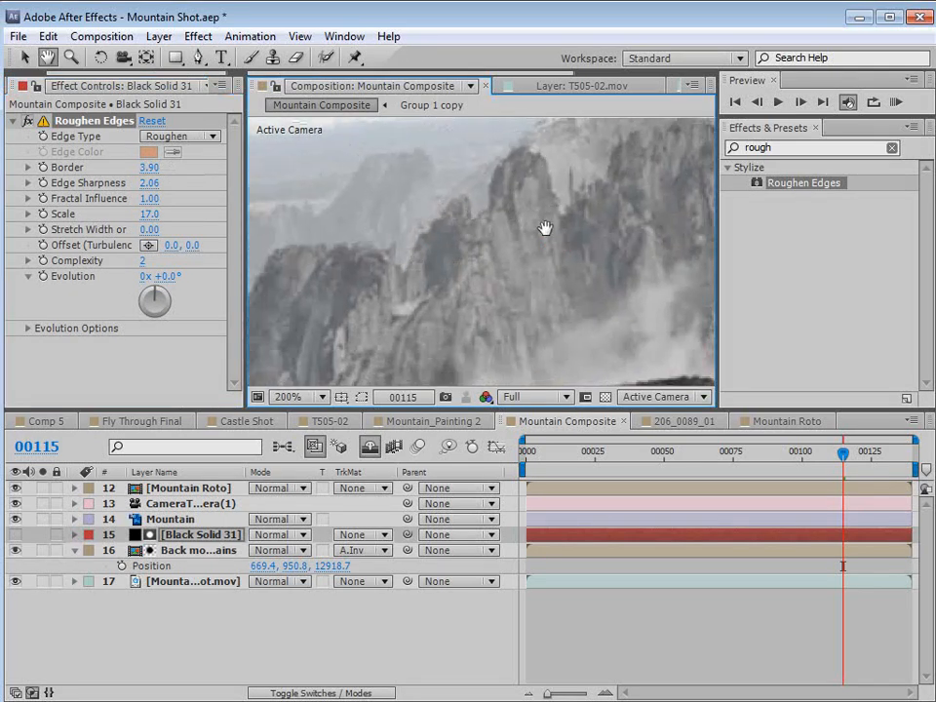
{"action": "key", "text": "v"}
{"action": "left_click_drag", "start_coordinate": [148, 218], "coordinate": [168, 166]}
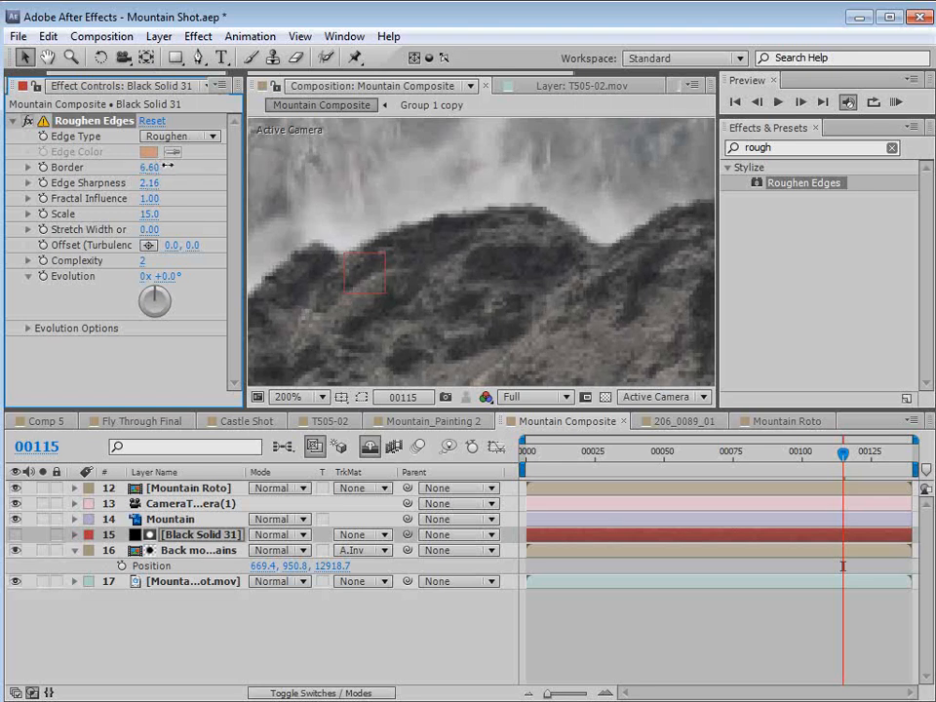
Examine the matted edge along the whole foreground ridge and the overall composite at 100%, 50% and 25% magnification.
{"action": "scroll", "coordinate": [470, 278], "scroll_direction": "down", "scroll_amount": 1}
{"action": "key", "text": "h"}
{"action": "left_click_drag", "start_coordinate": [472, 278], "coordinate": [333, 283]}
{"action": "left_click_drag", "start_coordinate": [683, 260], "coordinate": [391, 309]}
{"action": "left_click_drag", "start_coordinate": [683, 298], "coordinate": [547, 272]}
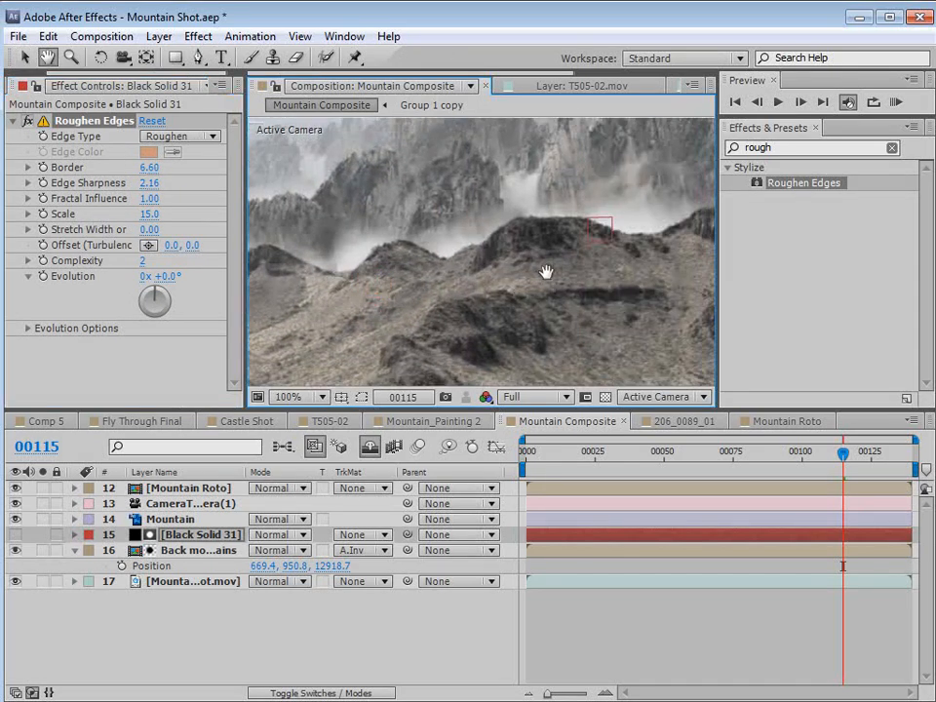
{"action": "left_click_drag", "start_coordinate": [512, 186], "coordinate": [541, 261]}
{"action": "scroll", "coordinate": [478, 276], "scroll_direction": "down", "scroll_amount": 1}
{"action": "left_click_drag", "start_coordinate": [430, 277], "coordinate": [594, 261]}
{"action": "left_click_drag", "start_coordinate": [395, 285], "coordinate": [463, 265]}
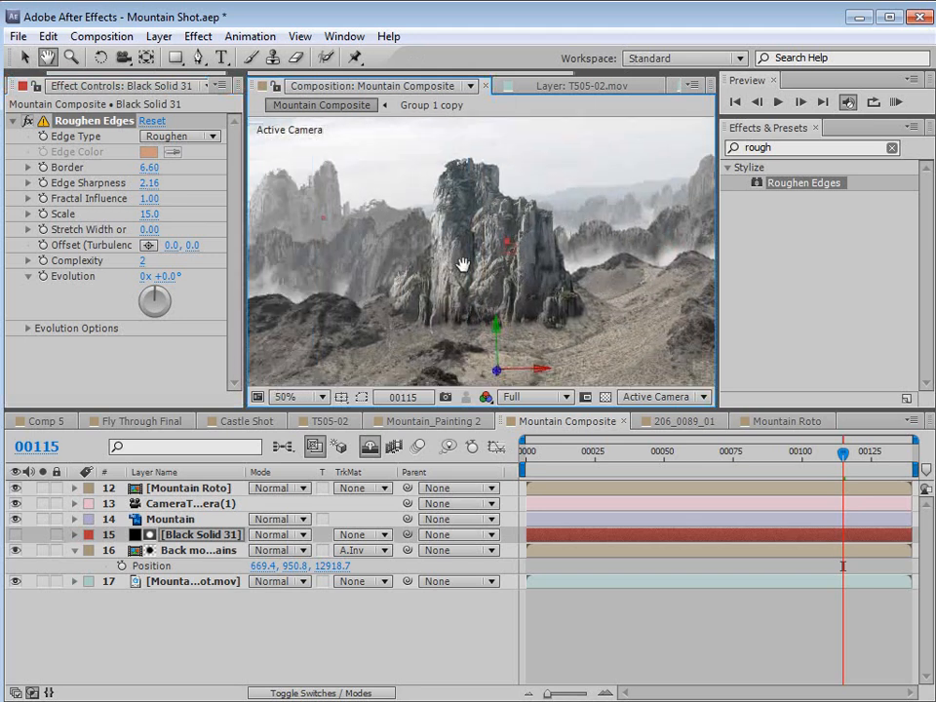
{"action": "scroll", "coordinate": [463, 264], "scroll_direction": "down", "scroll_amount": 1}
{"action": "key", "text": "v"}
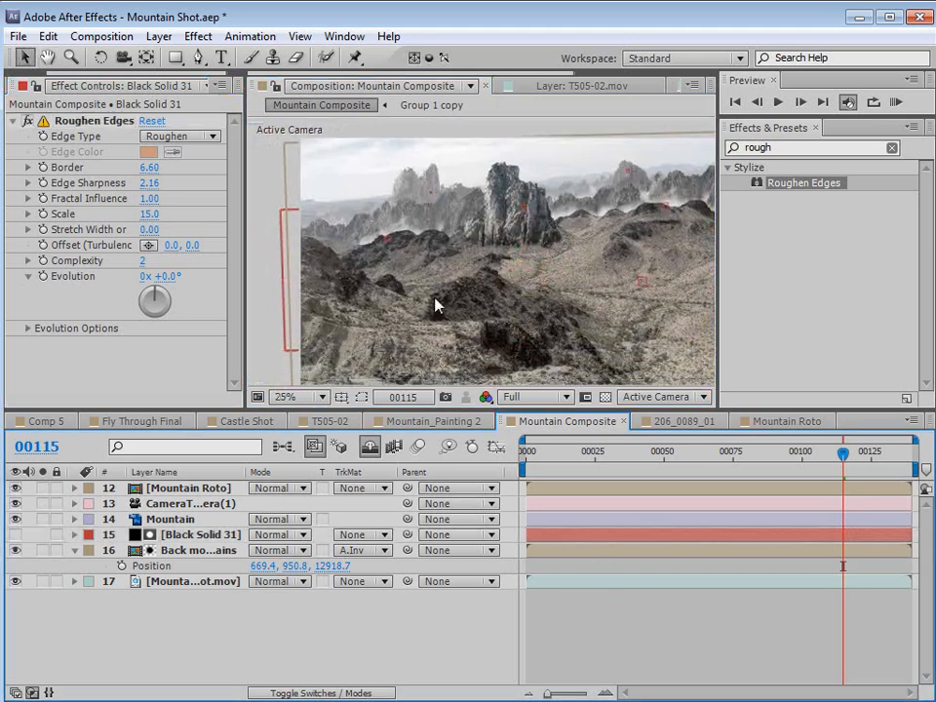
Apply the Curves effect to the Back mountains layer and pull the RGB curve's midpoint down to darken the midtones.
{"action": "left_click", "coordinate": [175, 553]}
{"action": "left_click", "coordinate": [198, 36]}
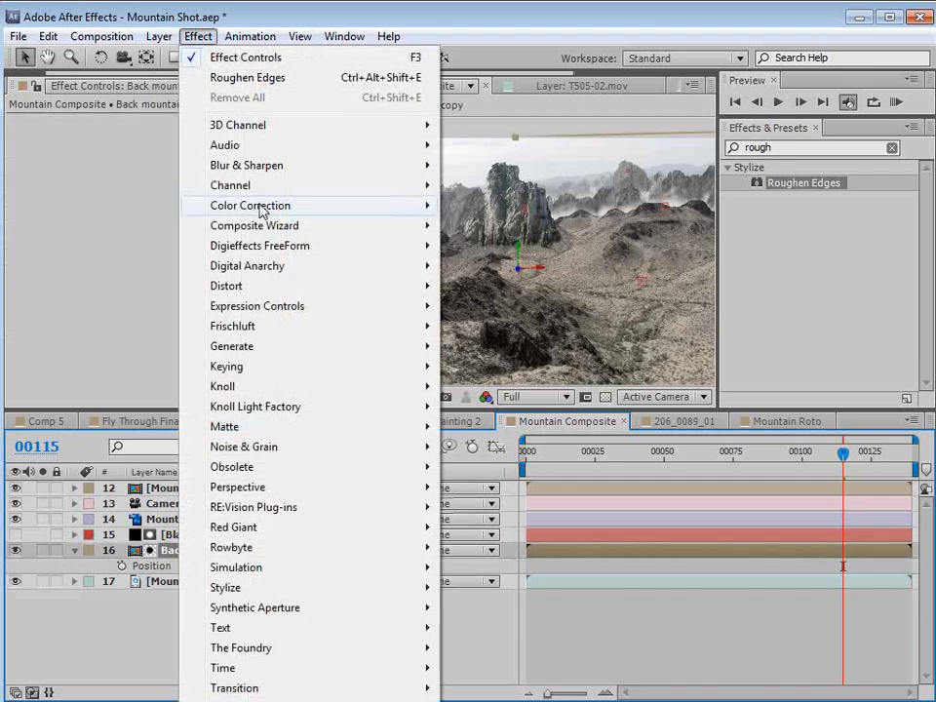
{"action": "mouse_move", "coordinate": [262, 212]}
{"action": "left_click", "coordinate": [492, 529]}
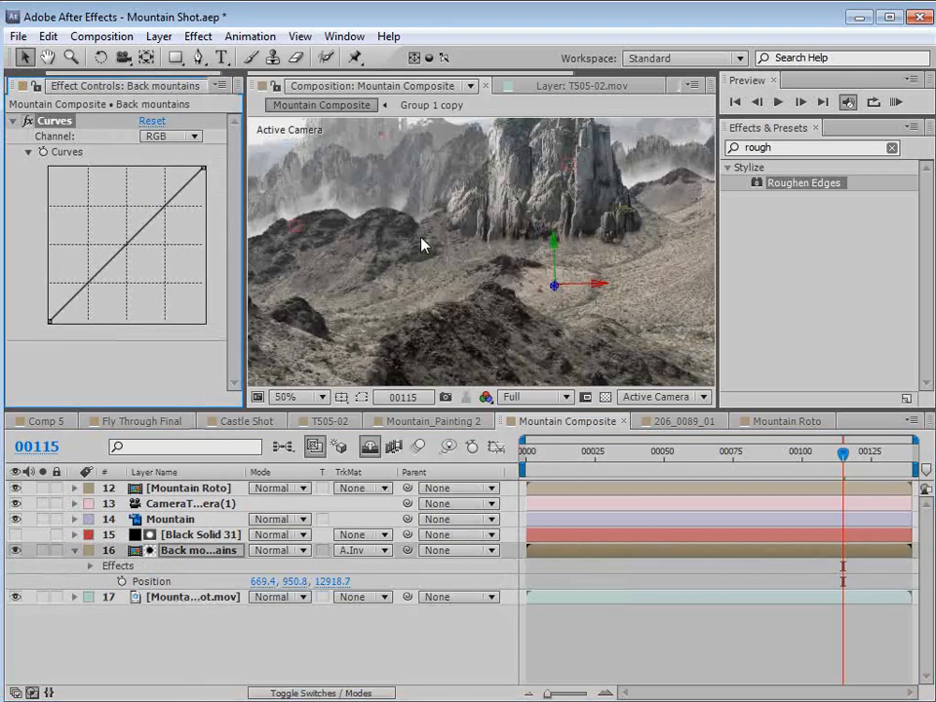
{"action": "key", "text": "space"}
{"action": "left_click_drag", "start_coordinate": [395, 188], "coordinate": [442, 258]}
{"action": "left_click_drag", "start_coordinate": [118, 253], "coordinate": [143, 253]}
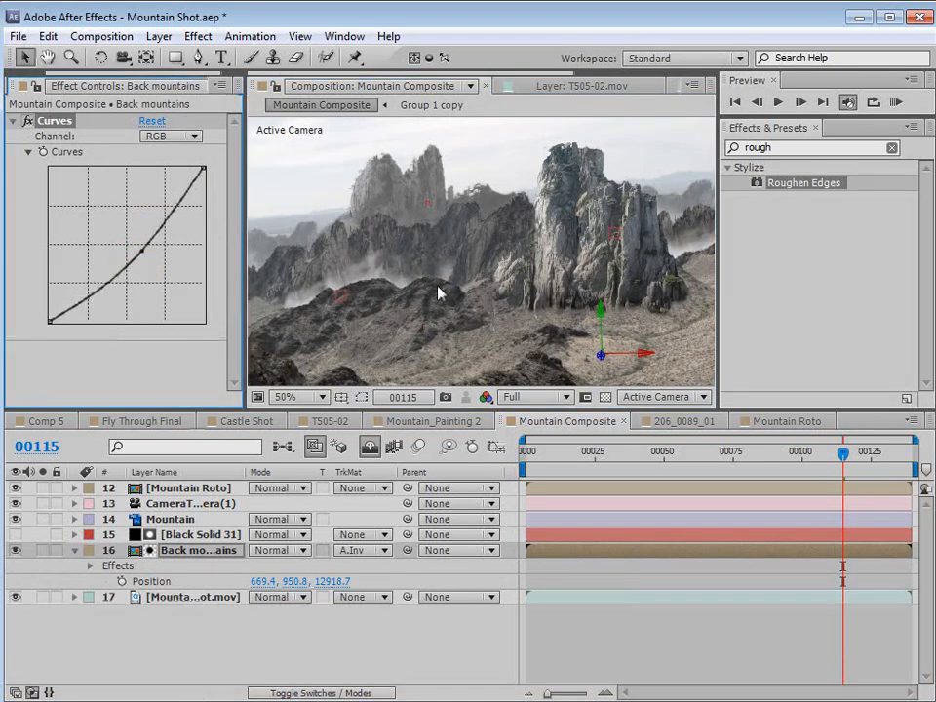
Ease the midpoint of the Back mountains RGB curve slightly back up and add a second point in the shadows.
{"action": "key", "text": "space"}
{"action": "scroll", "coordinate": [569, 298], "scroll_direction": "down", "scroll_amount": 2}
{"action": "left_click_drag", "start_coordinate": [569, 299], "coordinate": [392, 281]}
{"action": "scroll", "coordinate": [518, 252], "scroll_direction": "up", "scroll_amount": 2}
{"action": "left_click_drag", "start_coordinate": [478, 229], "coordinate": [510, 267]}
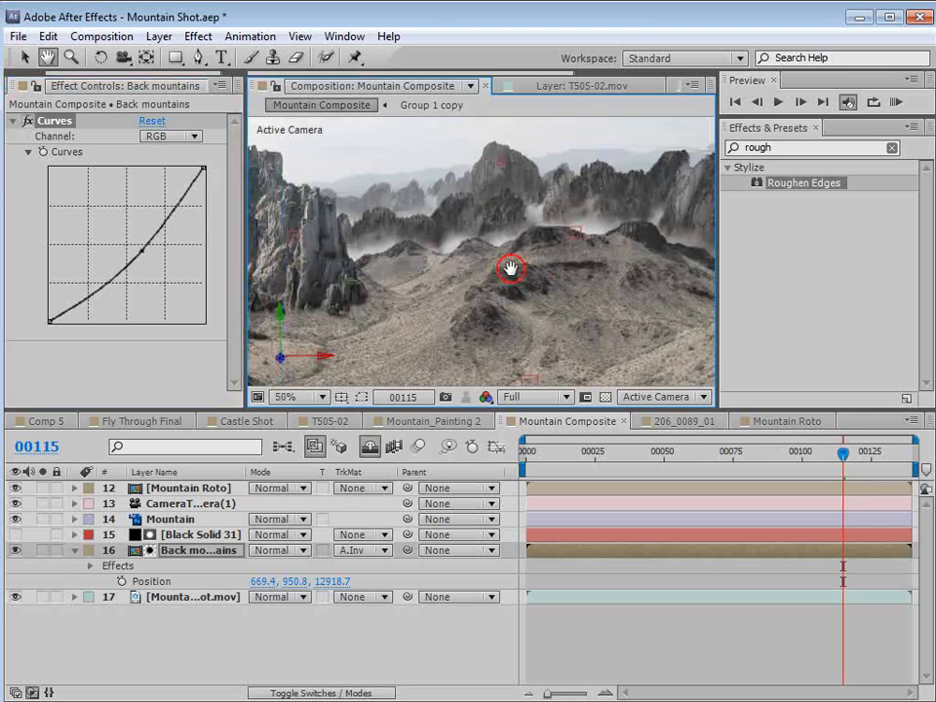
{"action": "left_click_drag", "start_coordinate": [143, 251], "coordinate": [140, 248]}
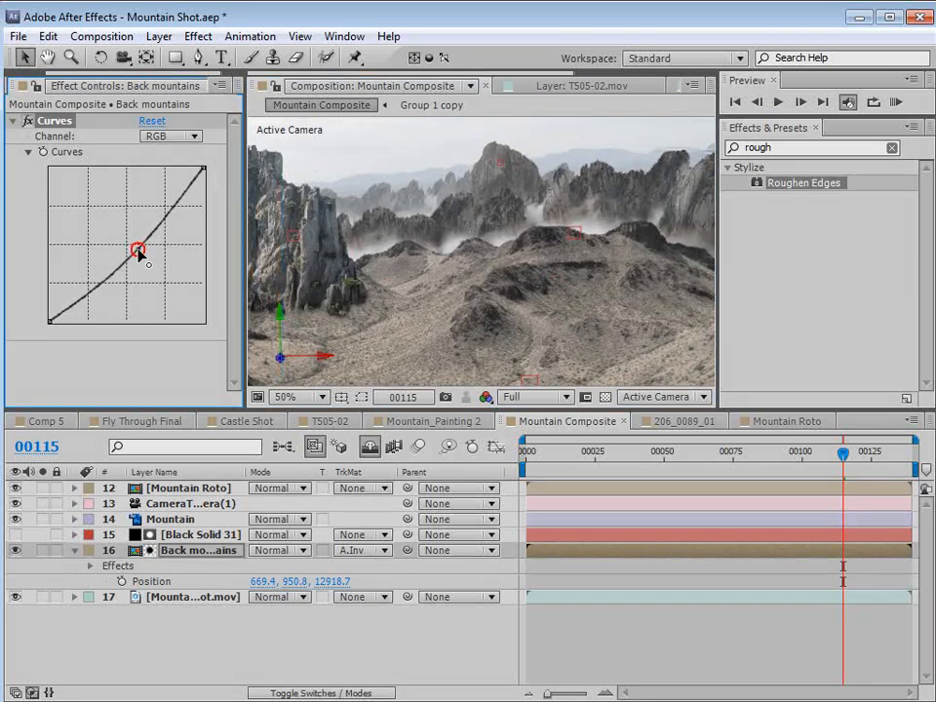
{"action": "left_click", "coordinate": [97, 288]}
{"action": "key", "text": "space"}
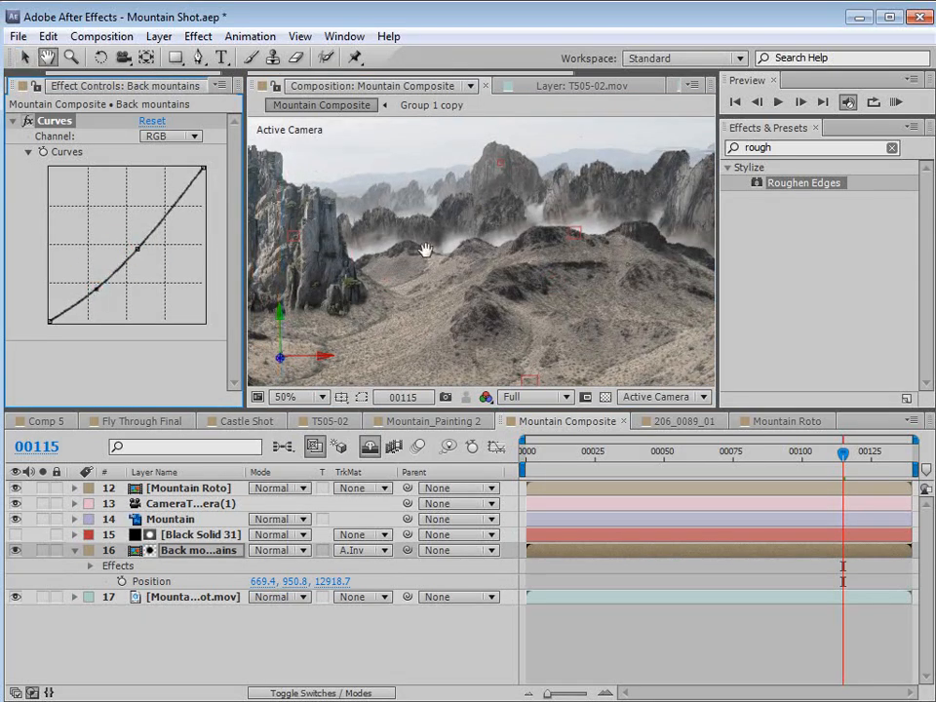
{"action": "scroll", "coordinate": [425, 251], "scroll_direction": "down", "scroll_amount": 2}
{"action": "left_click_drag", "start_coordinate": [390, 283], "coordinate": [508, 276]}
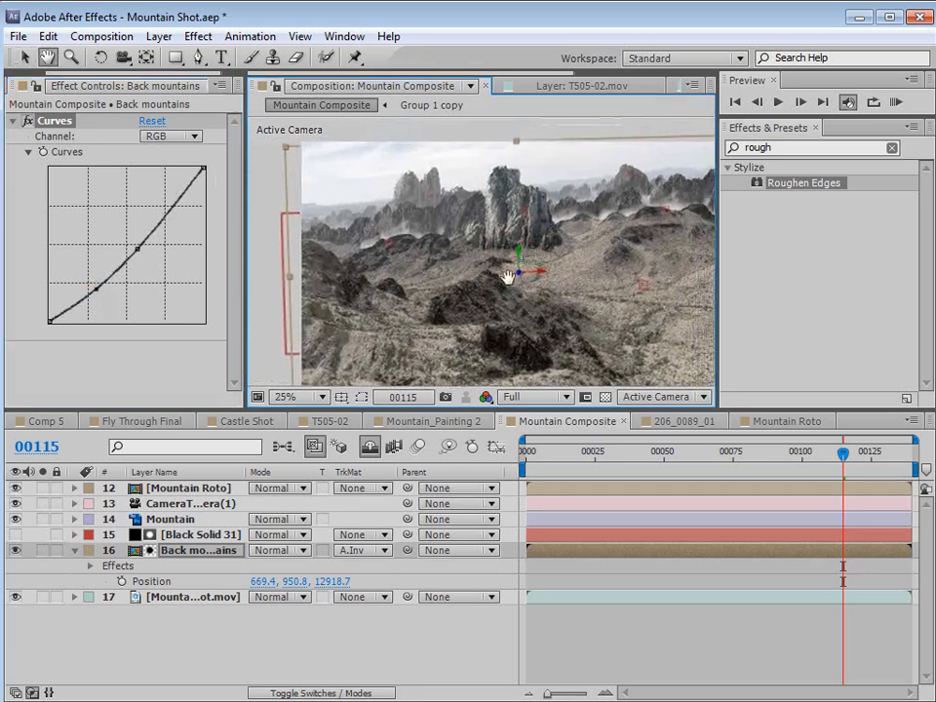
Apply the Curves effect to the Mountain layer and frame the central rock at 50% magnification.
{"action": "left_click", "coordinate": [176, 519]}
{"action": "left_click", "coordinate": [198, 36]}
{"action": "mouse_move", "coordinate": [259, 208]}
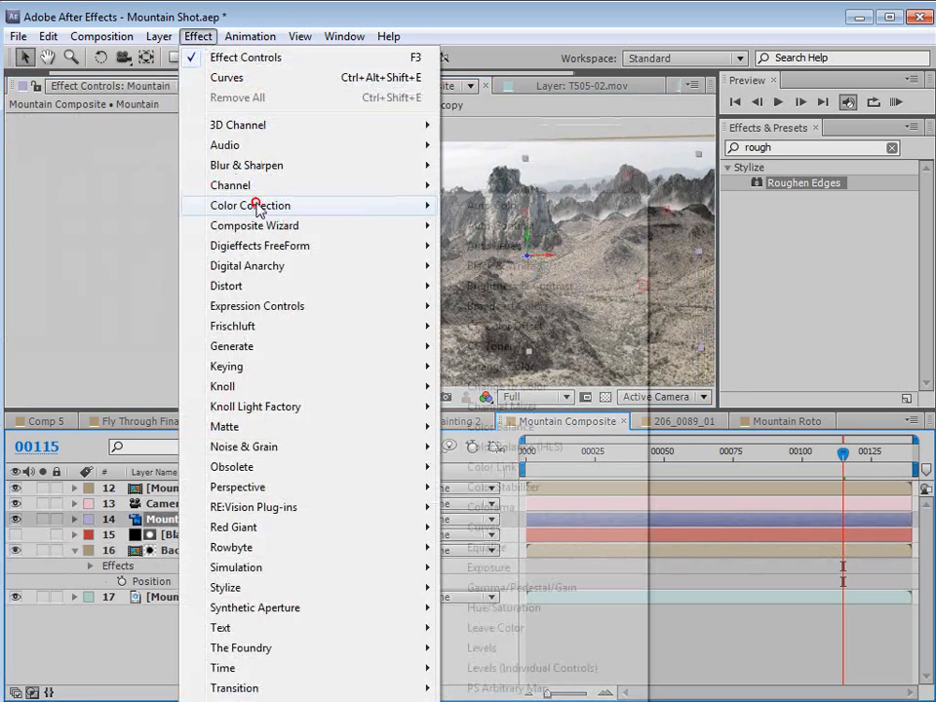
{"action": "left_click", "coordinate": [479, 527]}
{"action": "key", "text": "space"}
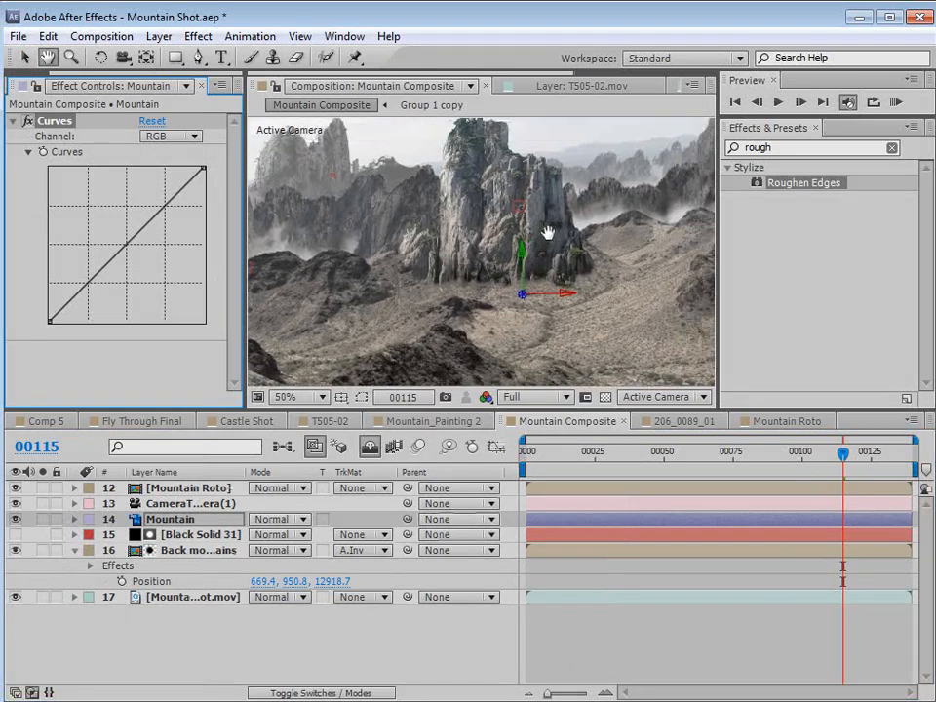
{"action": "left_click_drag", "start_coordinate": [548, 233], "coordinate": [527, 249]}
Lower the white end of the Mountain layer's RGB curve, add an upper point and pull the midpoint slightly down.
{"action": "left_click_drag", "start_coordinate": [127, 245], "coordinate": [126, 249]}
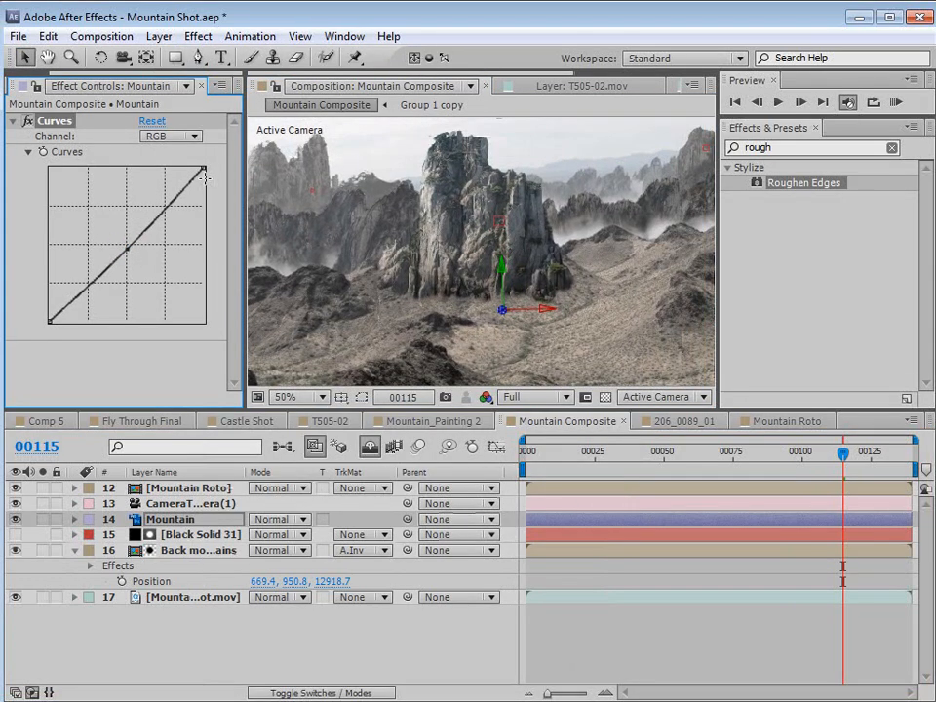
{"action": "left_click_drag", "start_coordinate": [203, 168], "coordinate": [202, 176]}
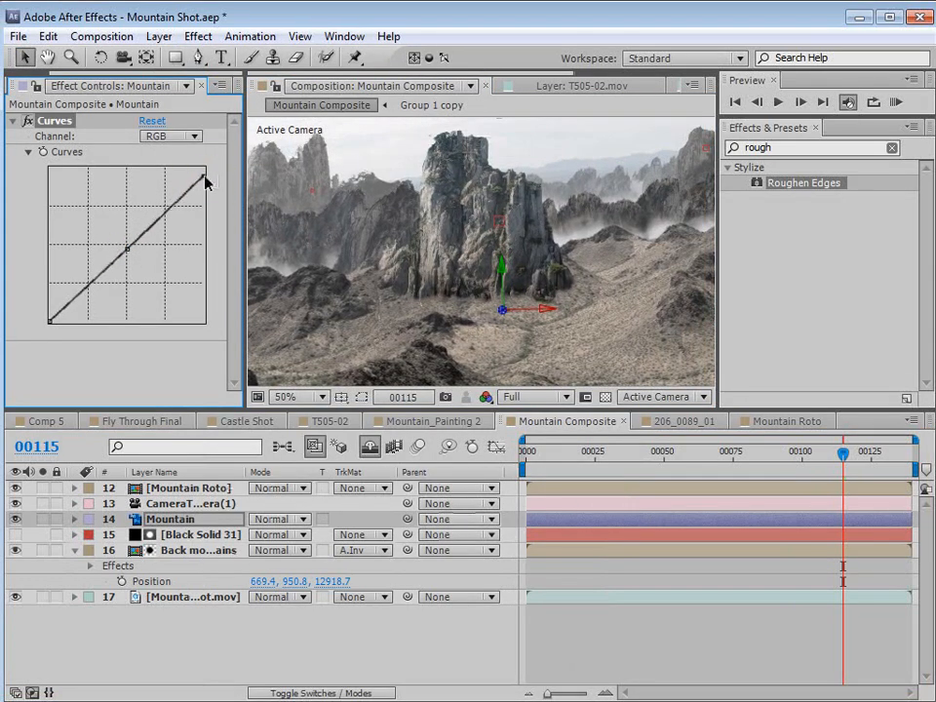
{"action": "left_click", "coordinate": [157, 217]}
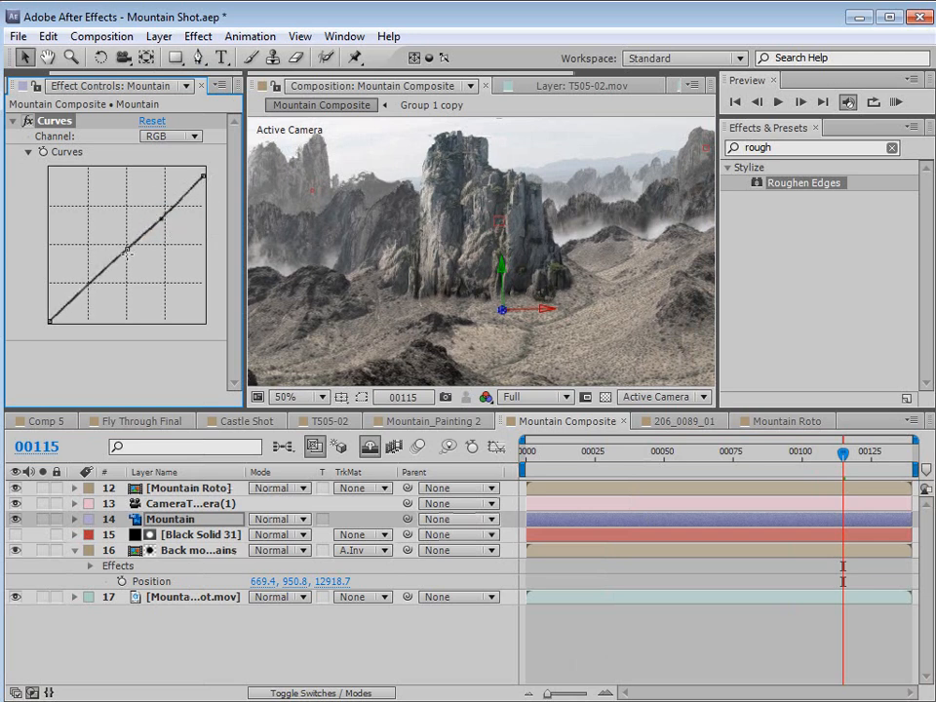
{"action": "left_click_drag", "start_coordinate": [129, 251], "coordinate": [124, 258]}
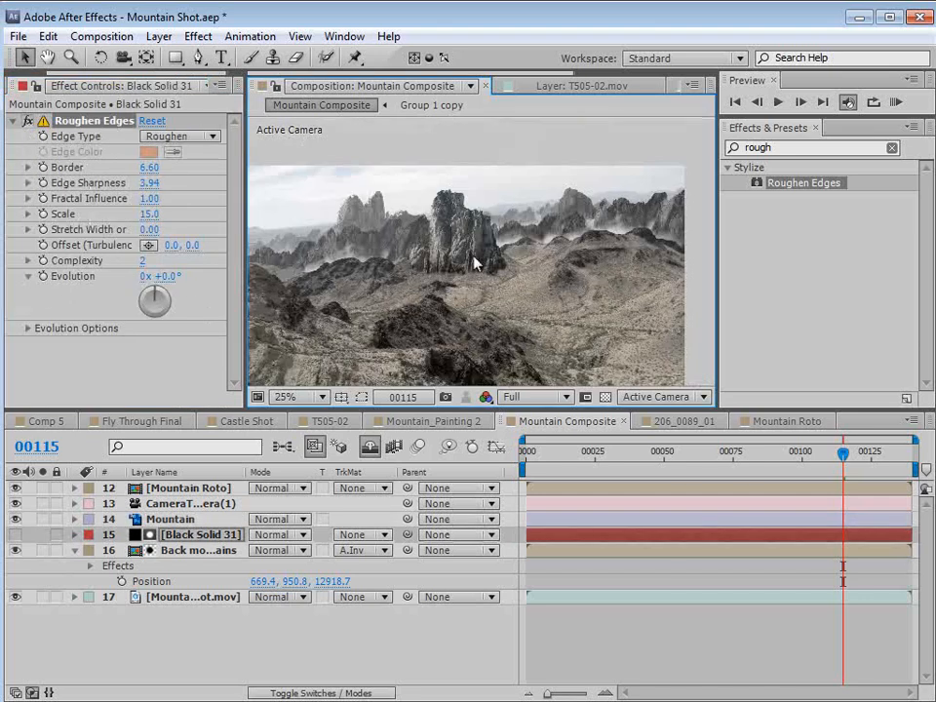
Examine the graded mountains at 25% and 50% and compare the shot with the Mountain layer hidden and shown.
{"action": "scroll", "coordinate": [488, 262], "scroll_direction": "up", "scroll_amount": 2}
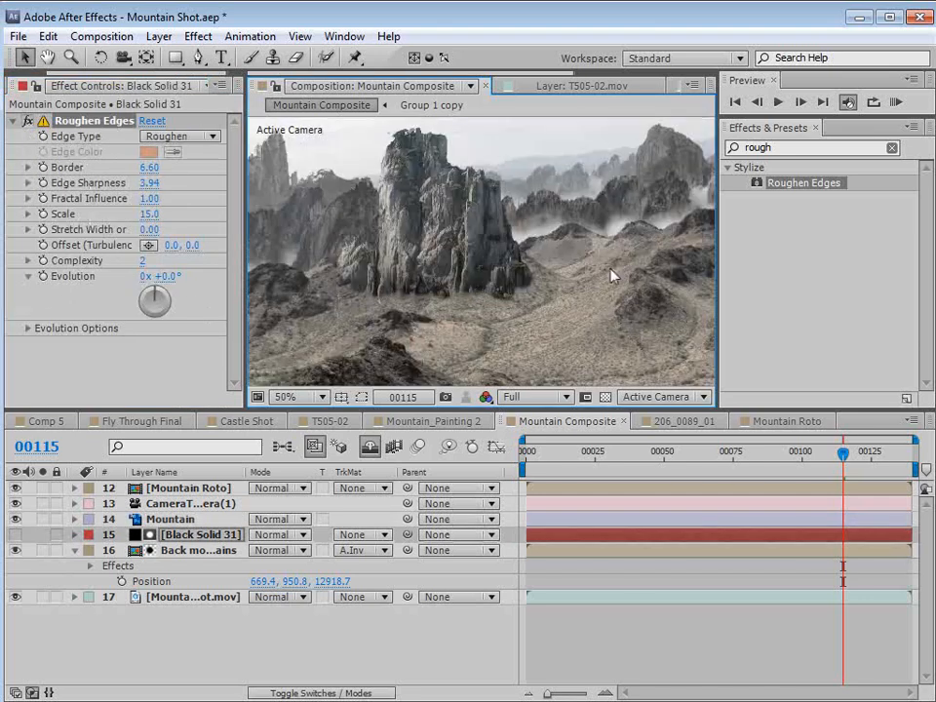
{"action": "key", "text": "space"}
{"action": "scroll", "coordinate": [556, 281], "scroll_direction": "down", "scroll_amount": 2}
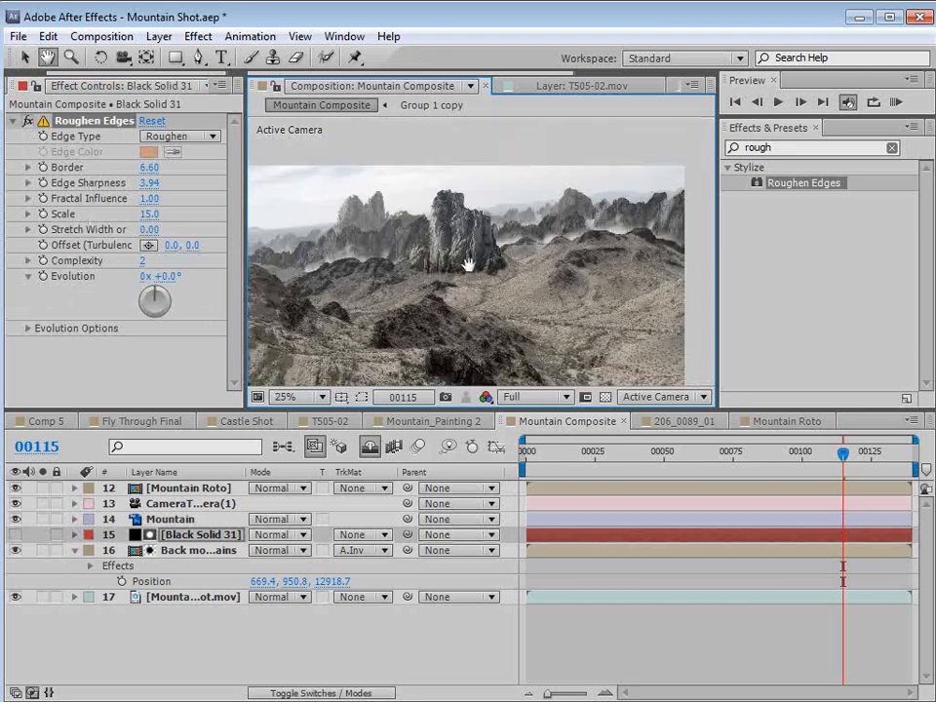
{"action": "left_click_drag", "start_coordinate": [468, 263], "coordinate": [553, 300]}
{"action": "scroll", "coordinate": [468, 252], "scroll_direction": "up", "scroll_amount": 2}
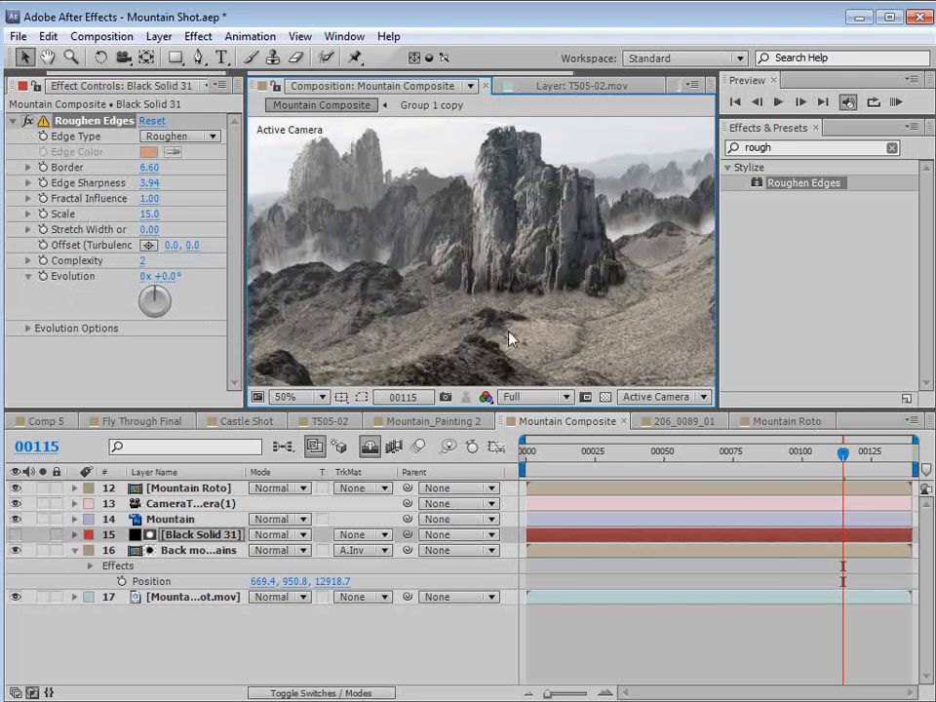
{"action": "left_click", "coordinate": [174, 520]}
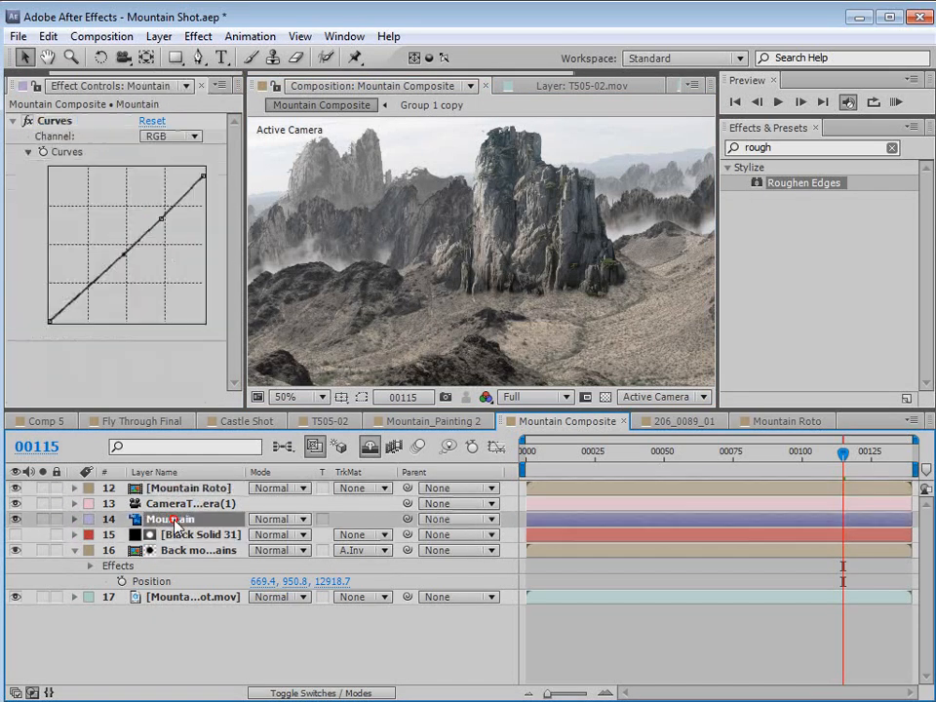
{"action": "left_click", "coordinate": [16, 520]}
{"action": "left_click", "coordinate": [15, 520]}
{"action": "scroll", "coordinate": [397, 338], "scroll_direction": "down", "scroll_amount": 2}
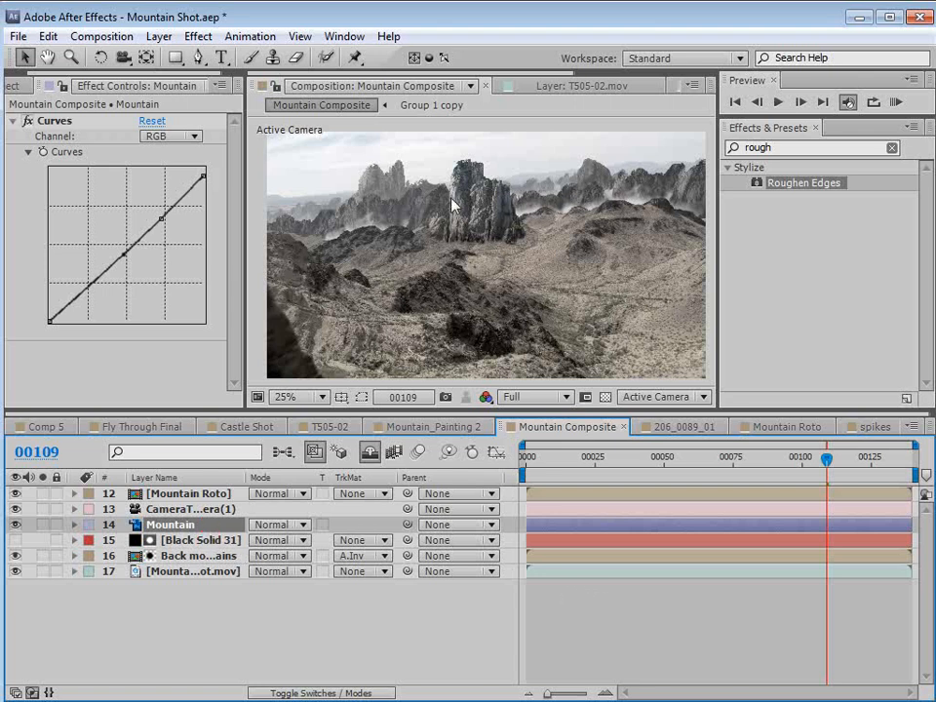
Enlarge the Mountain layer to a Scale of 449.7% and check it back at frame 75.
{"action": "key", "text": "s"}
{"action": "left_click_drag", "start_coordinate": [310, 541], "coordinate": [402, 542]}
{"action": "left_click_drag", "start_coordinate": [806, 459], "coordinate": [737, 467]}
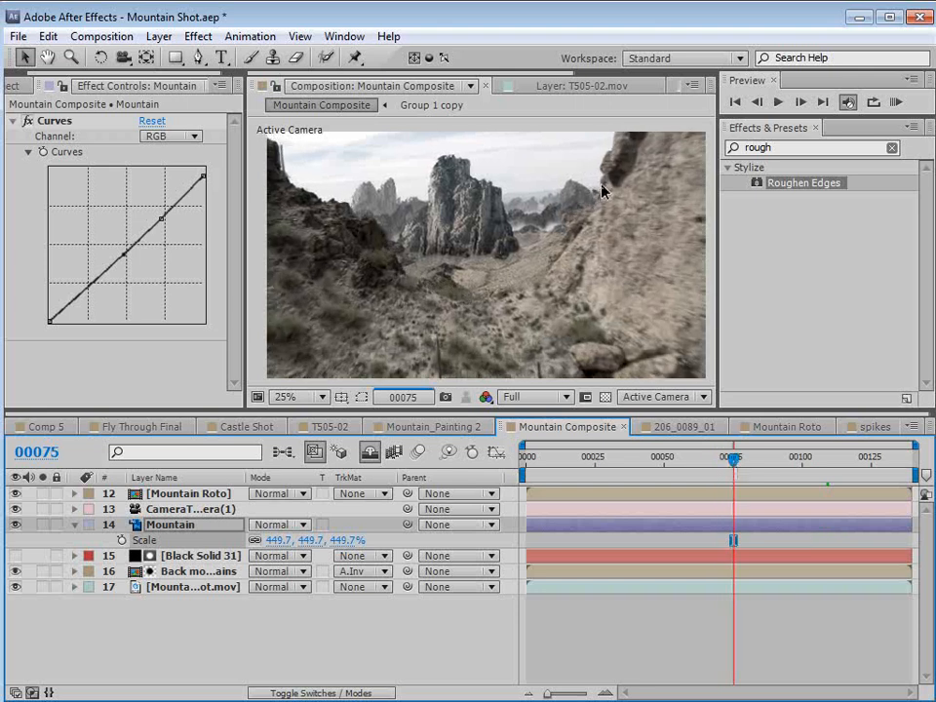
Inspect the black solid's mask keyframes inside the Mountain Roto precomp, then return to Mountain Composite and scrub to frame 111.
{"action": "left_click", "coordinate": [688, 493]}
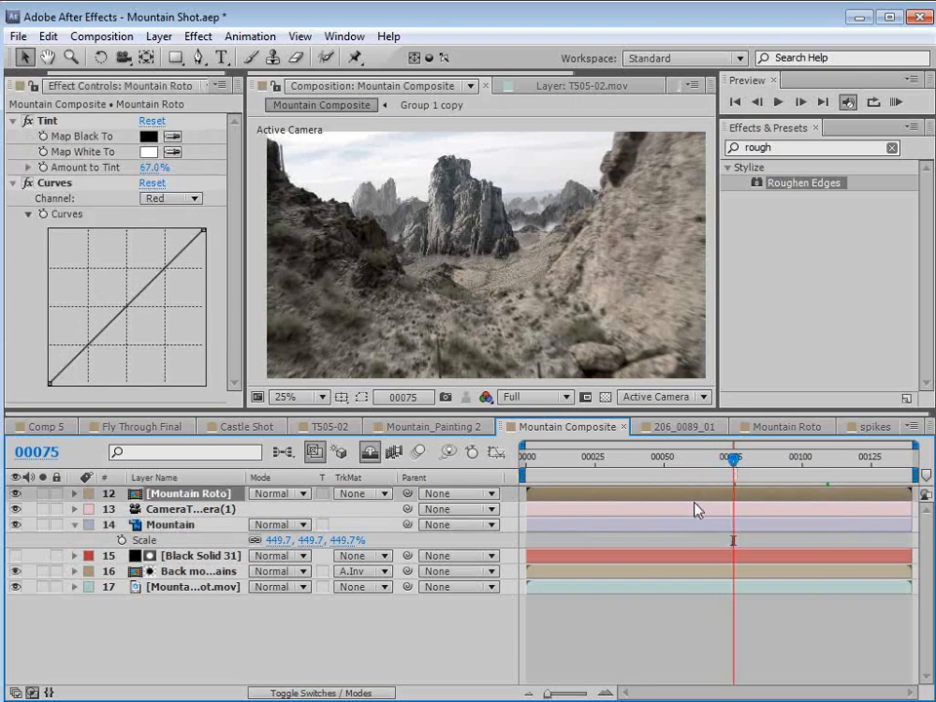
{"action": "left_click", "coordinate": [698, 509]}
{"action": "double_click", "coordinate": [217, 501]}
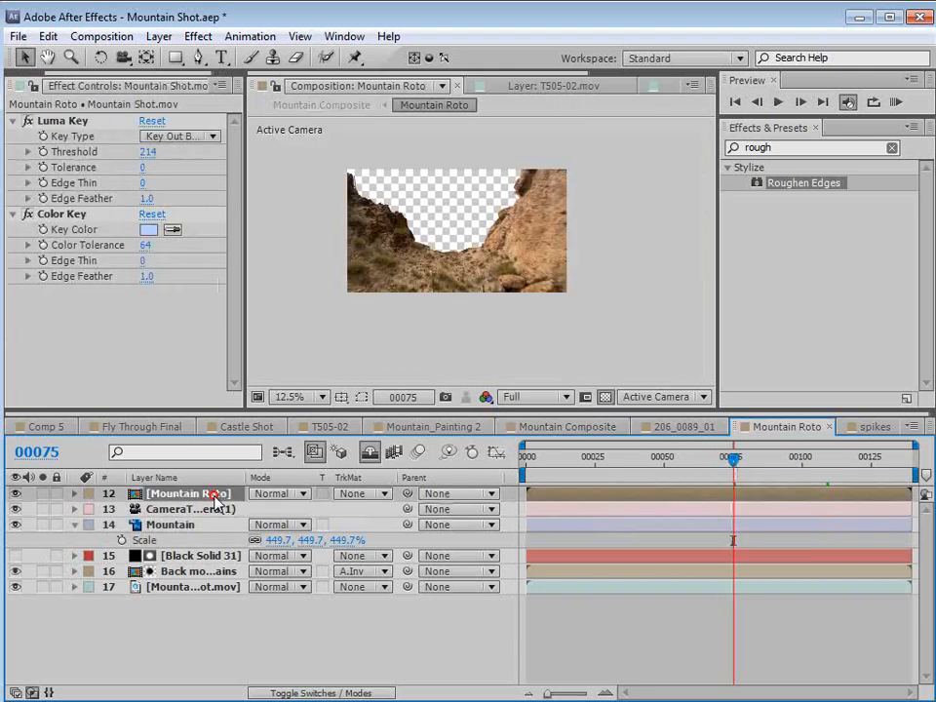
{"action": "scroll", "coordinate": [552, 193], "scroll_direction": "up", "scroll_amount": 1}
{"action": "left_click", "coordinate": [730, 507]}
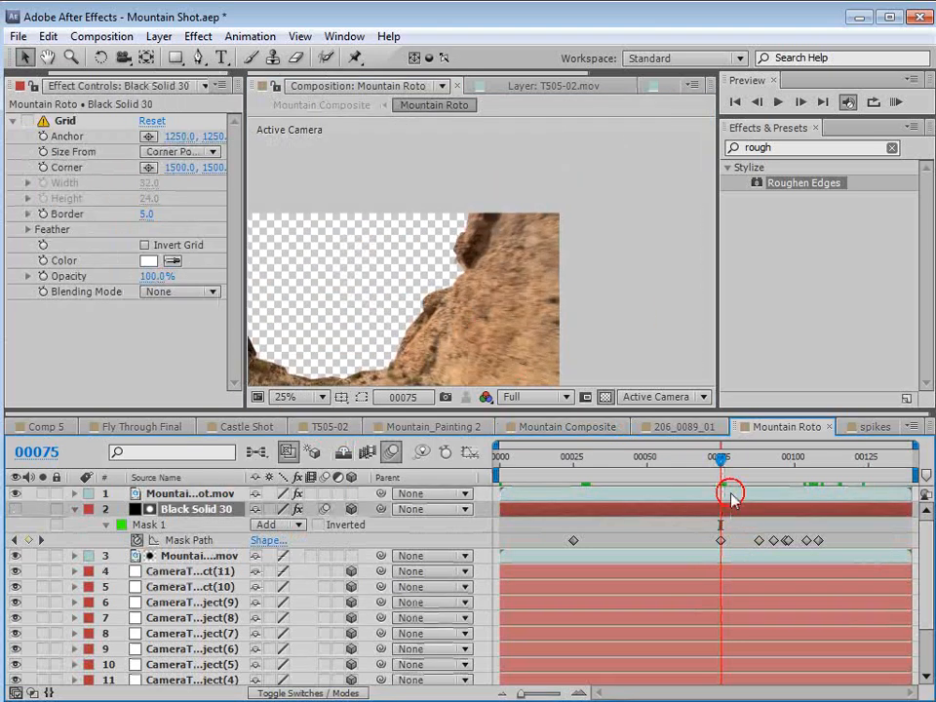
{"action": "left_click", "coordinate": [568, 427]}
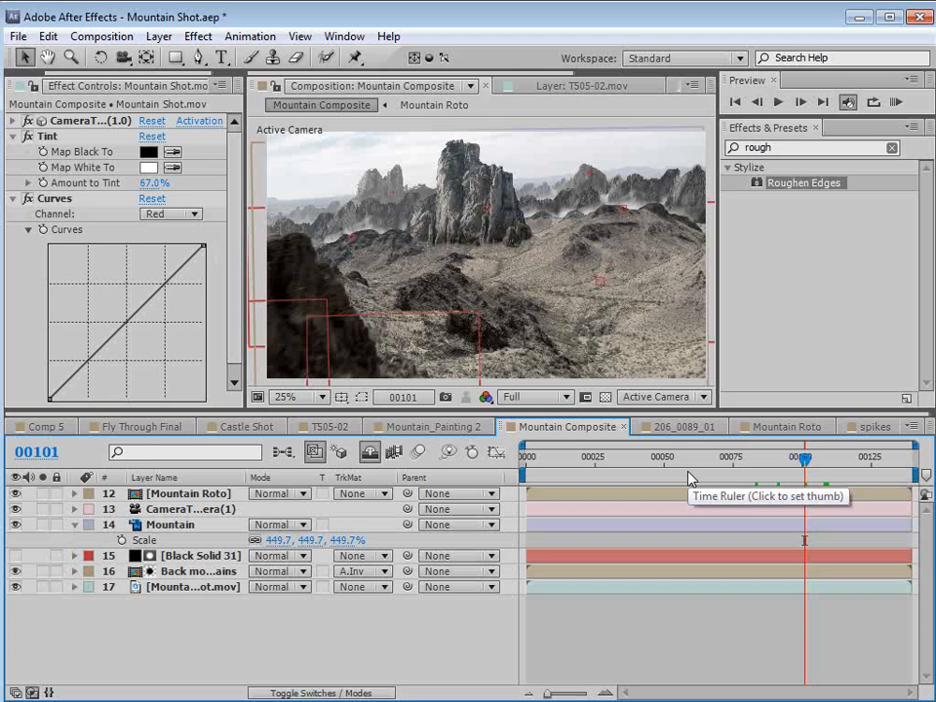
{"action": "left_click_drag", "start_coordinate": [724, 458], "coordinate": [832, 459]}
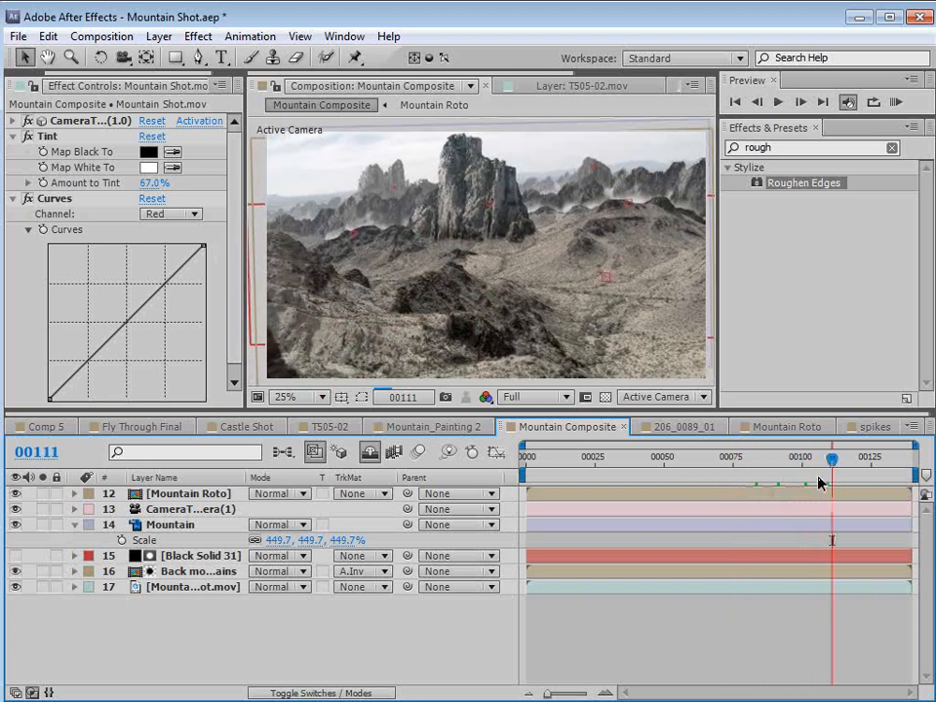
Select the CameraTracker effect on Mountain Shot.mov and create a null from a track point on the dark foreground ridge at frame 107.
{"action": "left_click", "coordinate": [199, 589]}
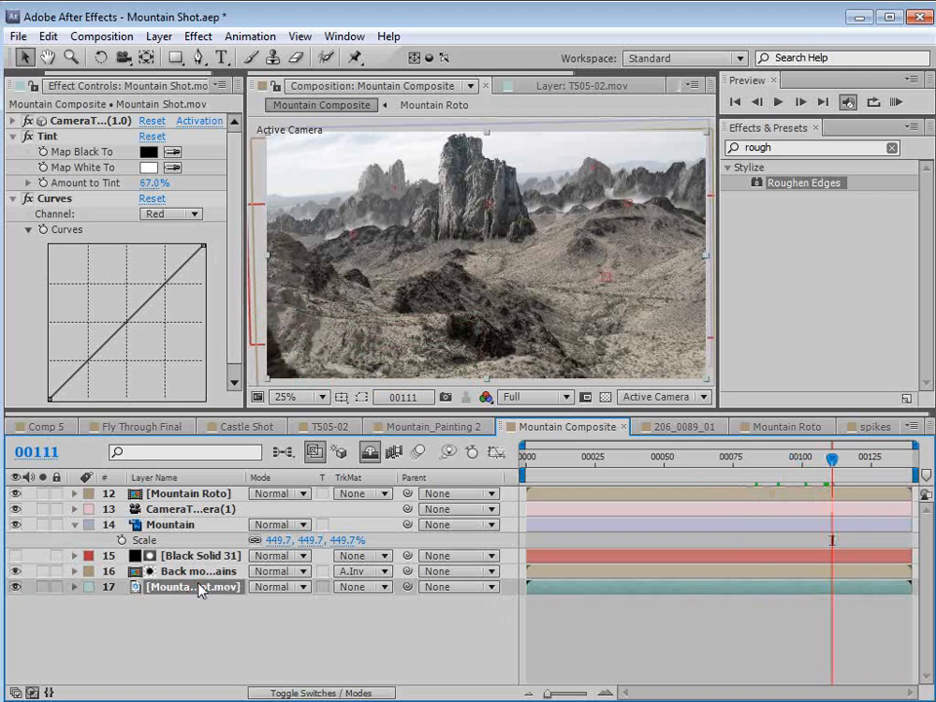
{"action": "left_click", "coordinate": [88, 122]}
{"action": "mouse_move", "coordinate": [832, 470]}
{"action": "left_mouse_down"}
{"action": "mouse_move", "coordinate": [850, 466]}
{"action": "mouse_move", "coordinate": [824, 473]}
{"action": "left_mouse_up"}
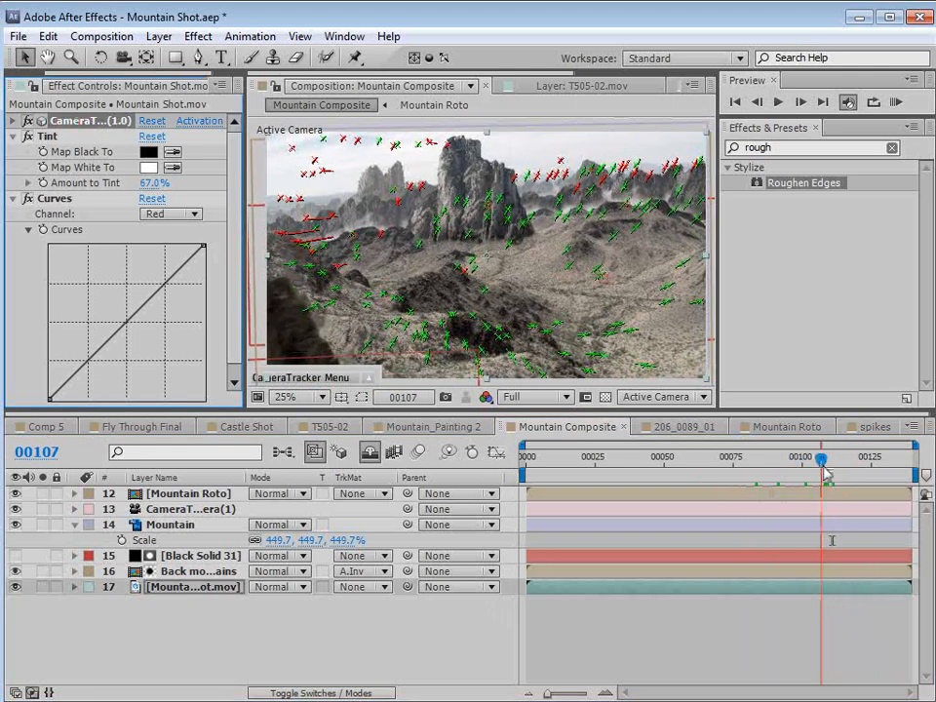
{"action": "left_click", "coordinate": [472, 317]}
{"action": "right_click", "coordinate": [472, 318]}
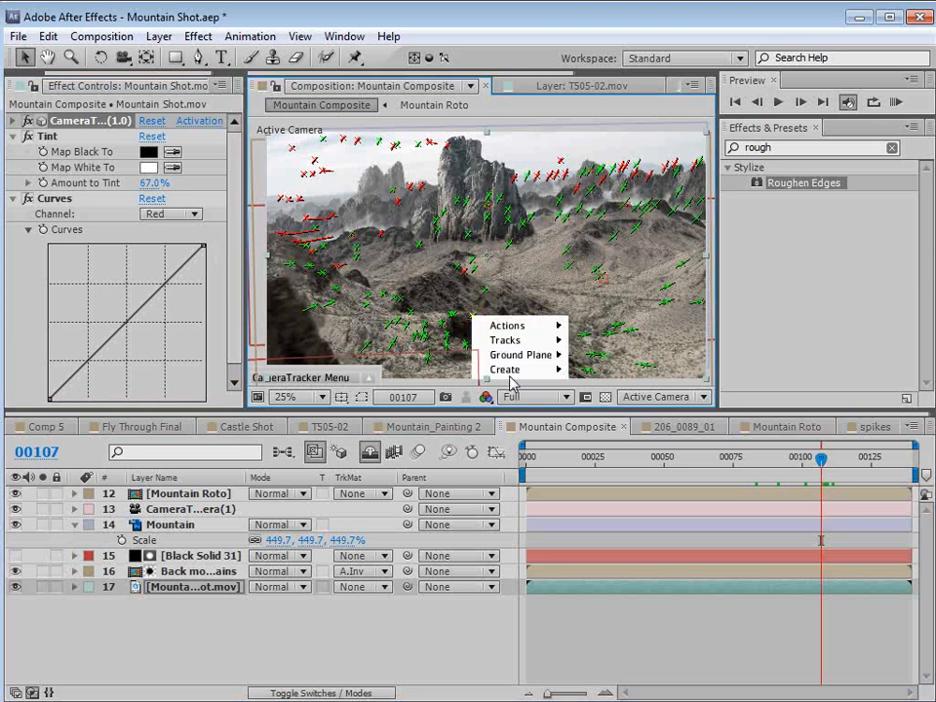
{"action": "mouse_move", "coordinate": [516, 370]}
{"action": "left_click", "coordinate": [600, 370]}
Create another null at frame 126 from the track point on the small dark hill just below the central rock.
{"action": "left_click_drag", "start_coordinate": [821, 471], "coordinate": [874, 468]}
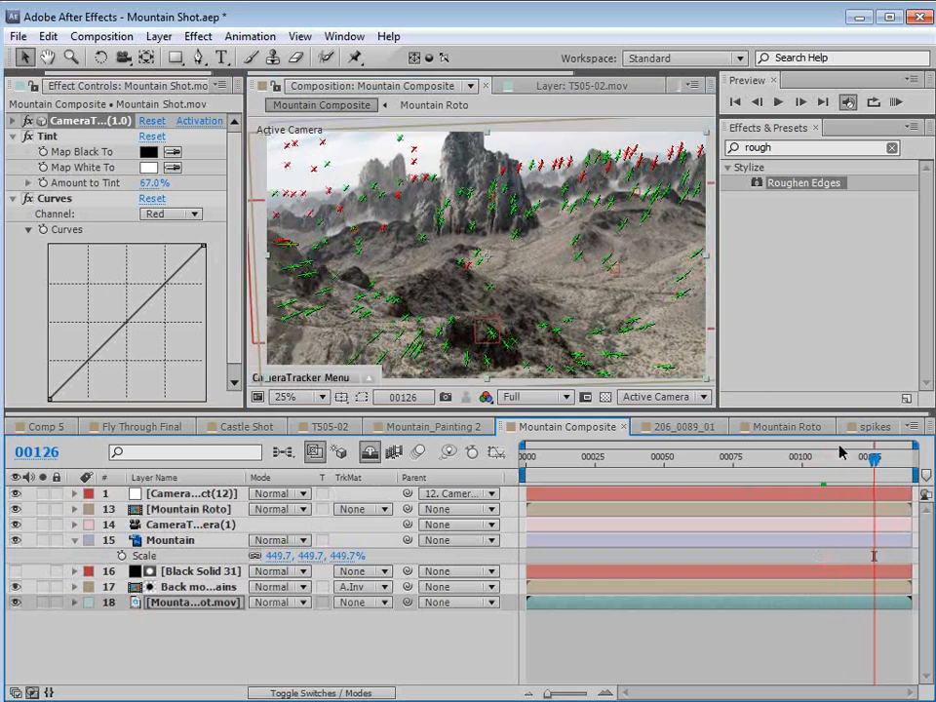
{"action": "right_click", "coordinate": [464, 267]}
{"action": "mouse_move", "coordinate": [497, 316]}
{"action": "left_click", "coordinate": [595, 316]}
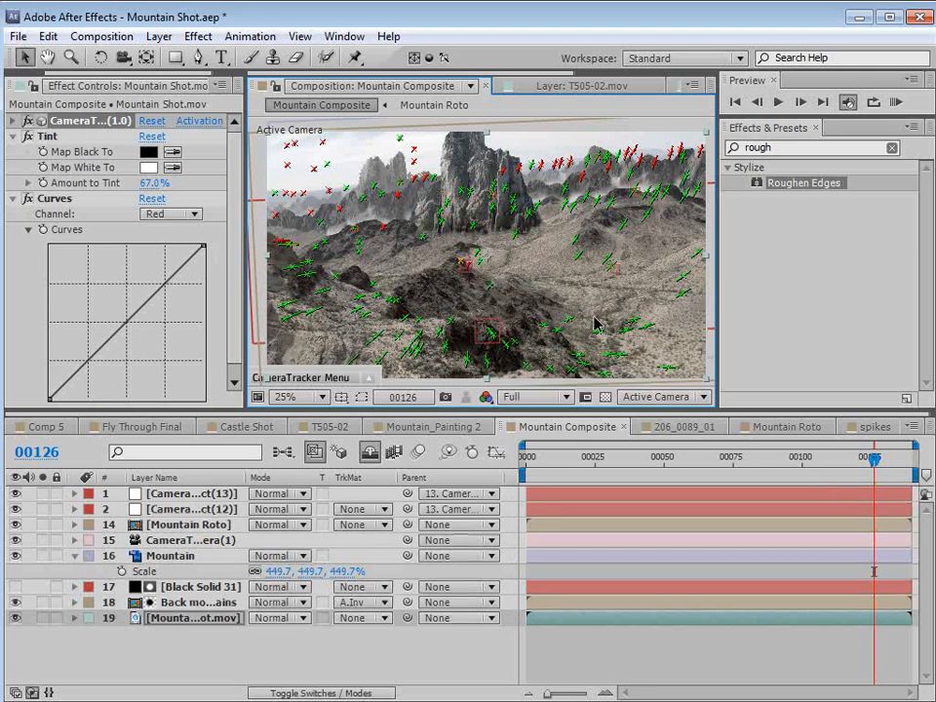
Copy Layer 1, the tall grey rock, from the spikes composition and paste it into Mountain Composite at frame 111.
{"action": "left_click_drag", "start_coordinate": [880, 468], "coordinate": [831, 478]}
{"action": "mouse_move", "coordinate": [574, 368]}
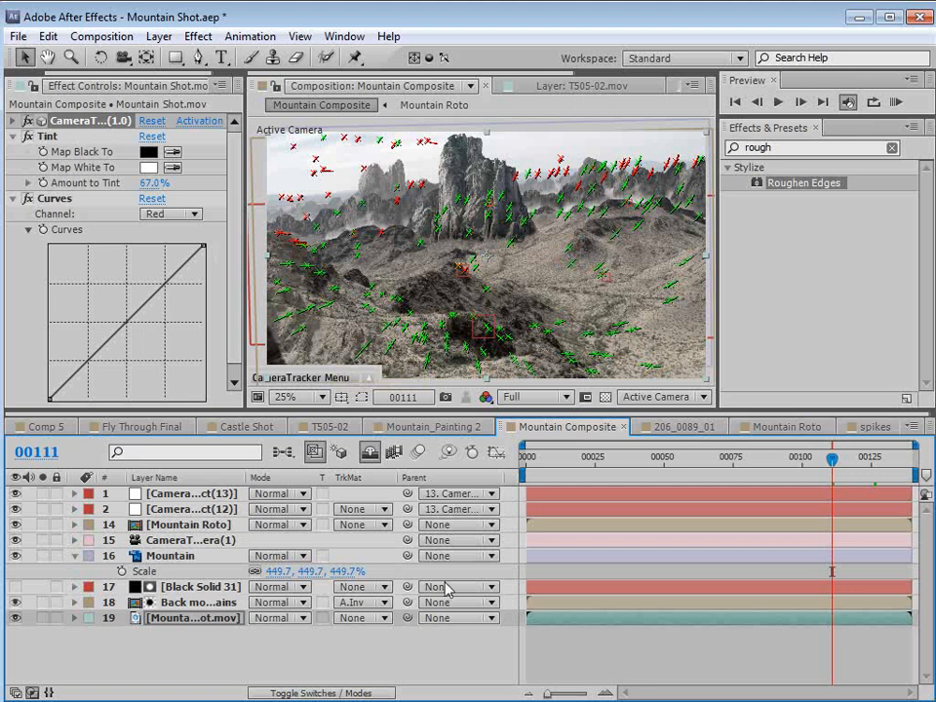
{"action": "left_click", "coordinate": [873, 426]}
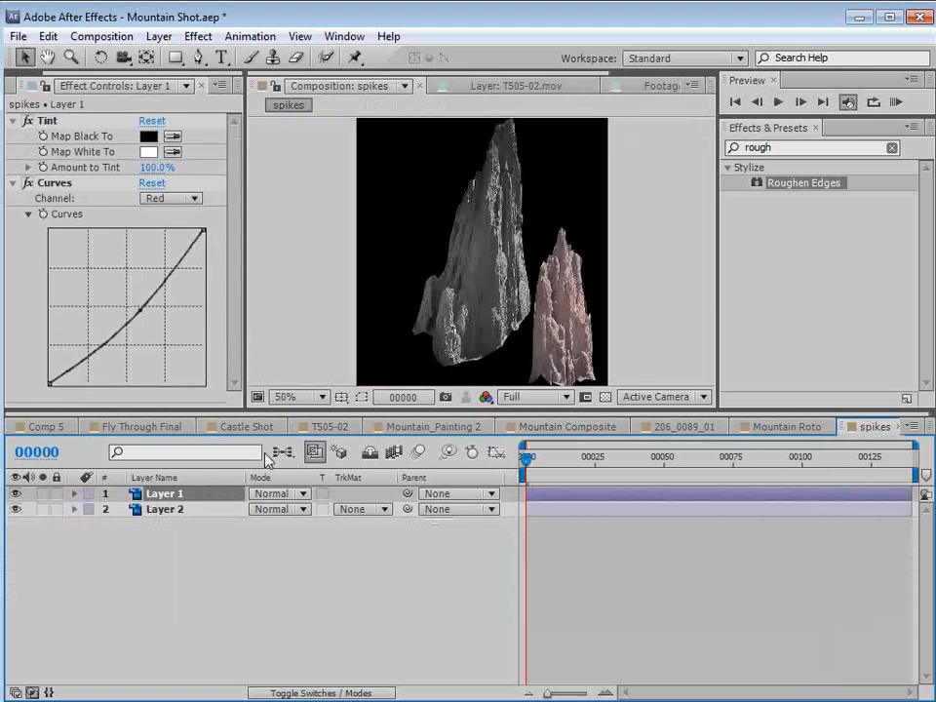
{"action": "left_click", "coordinate": [14, 494]}
{"action": "left_click", "coordinate": [14, 494]}
{"action": "left_click", "coordinate": [574, 427]}
{"action": "left_click", "coordinate": [48, 37]}
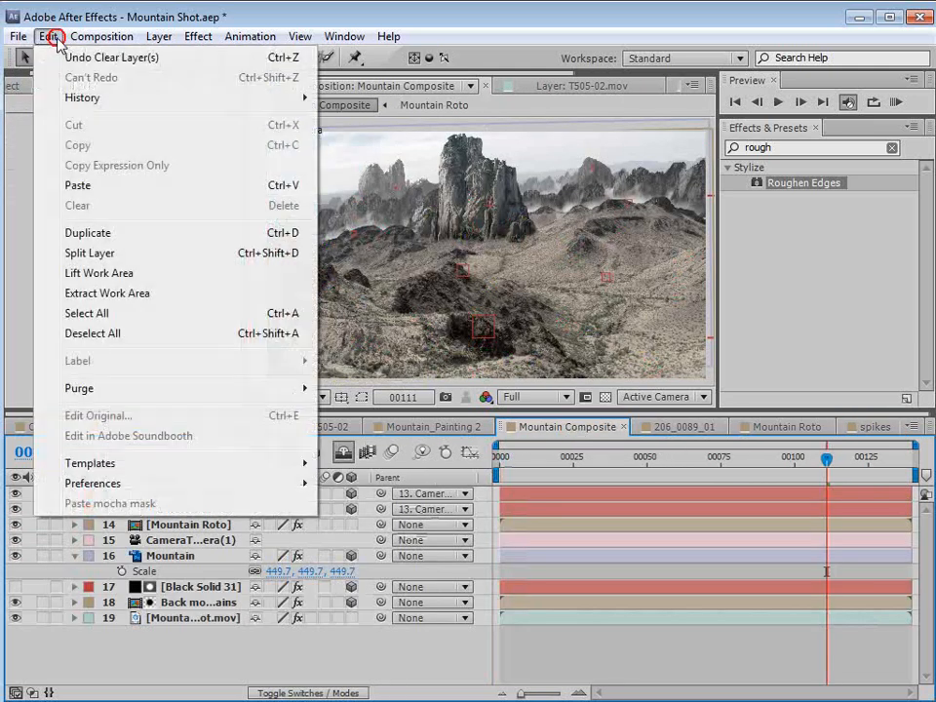
{"action": "left_click", "coordinate": [75, 184]}
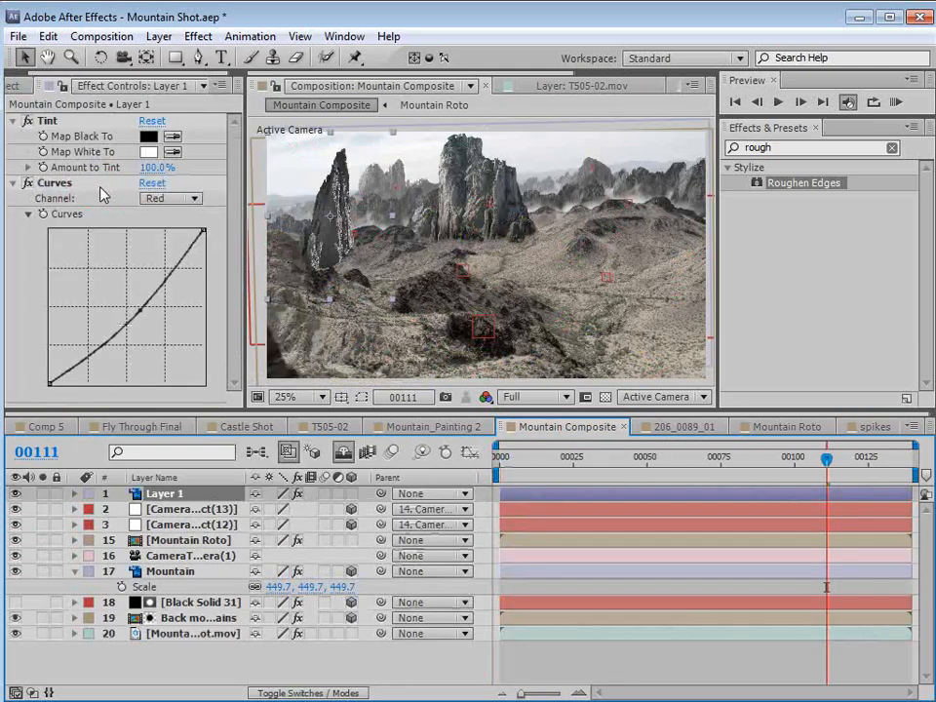
Unparent the camera-tracked nulls 12 and 13 by setting their Parent to None.
{"action": "left_click", "coordinate": [180, 508]}
{"action": "left_click", "coordinate": [193, 525]}
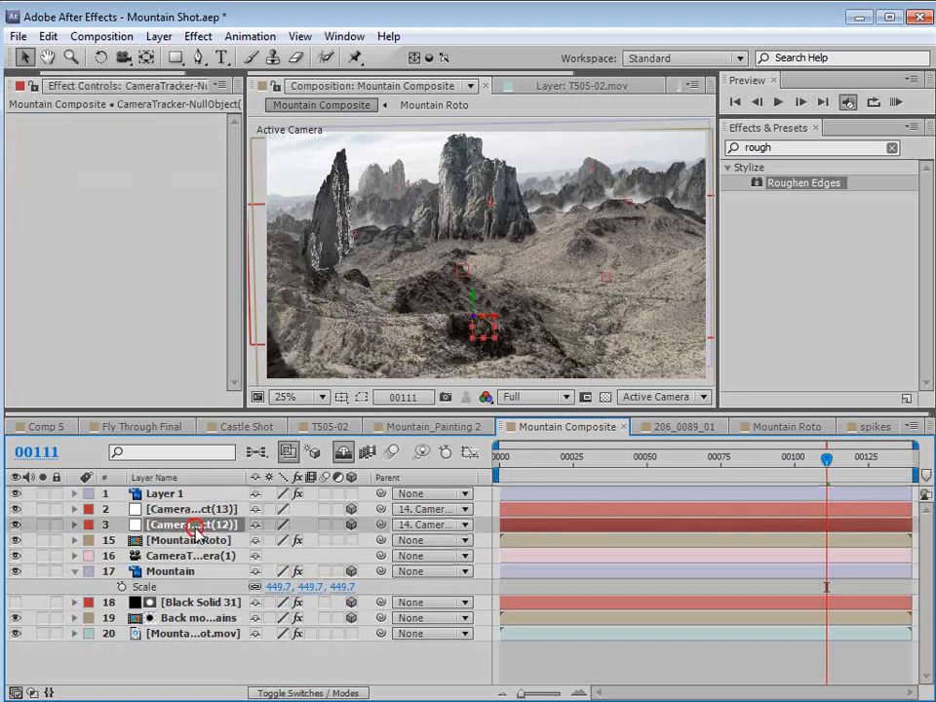
{"action": "left_click", "coordinate": [190, 509], "text": "shift"}
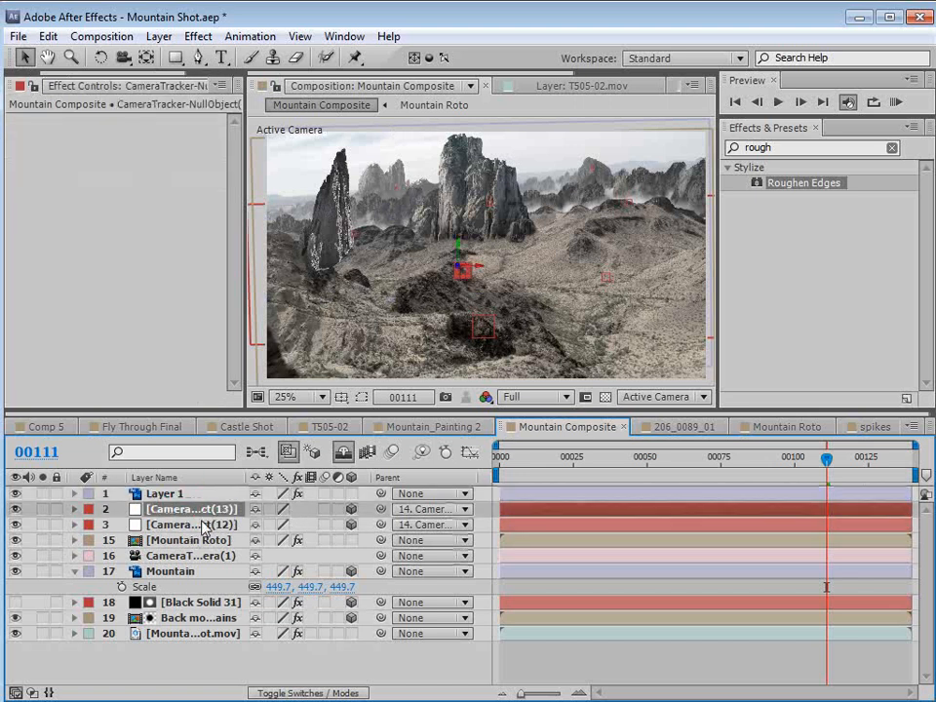
{"action": "left_click", "coordinate": [429, 509]}
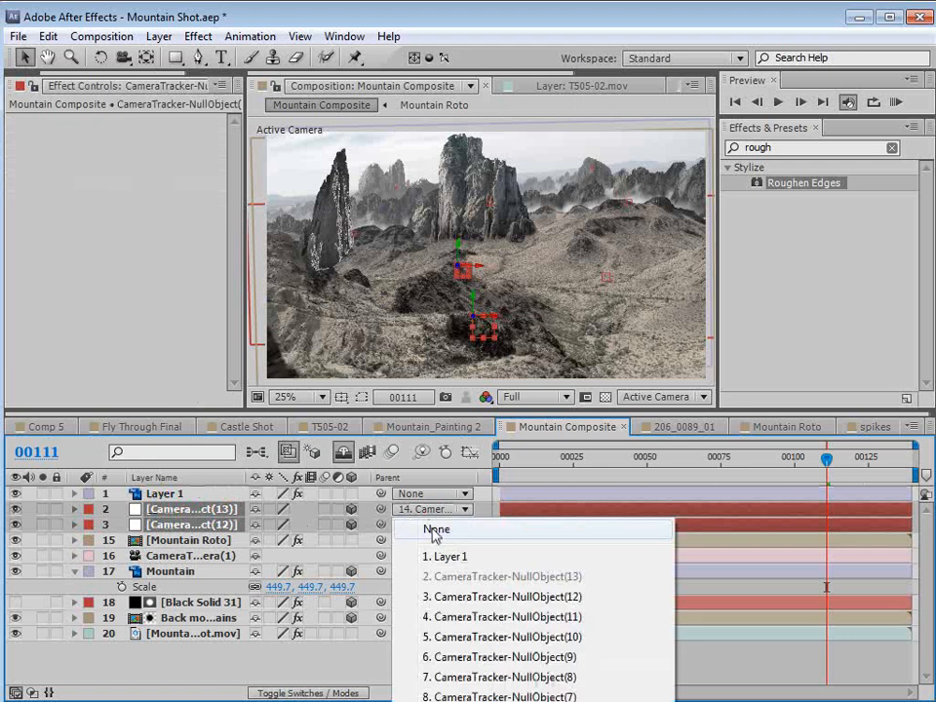
{"action": "left_click", "coordinate": [435, 530]}
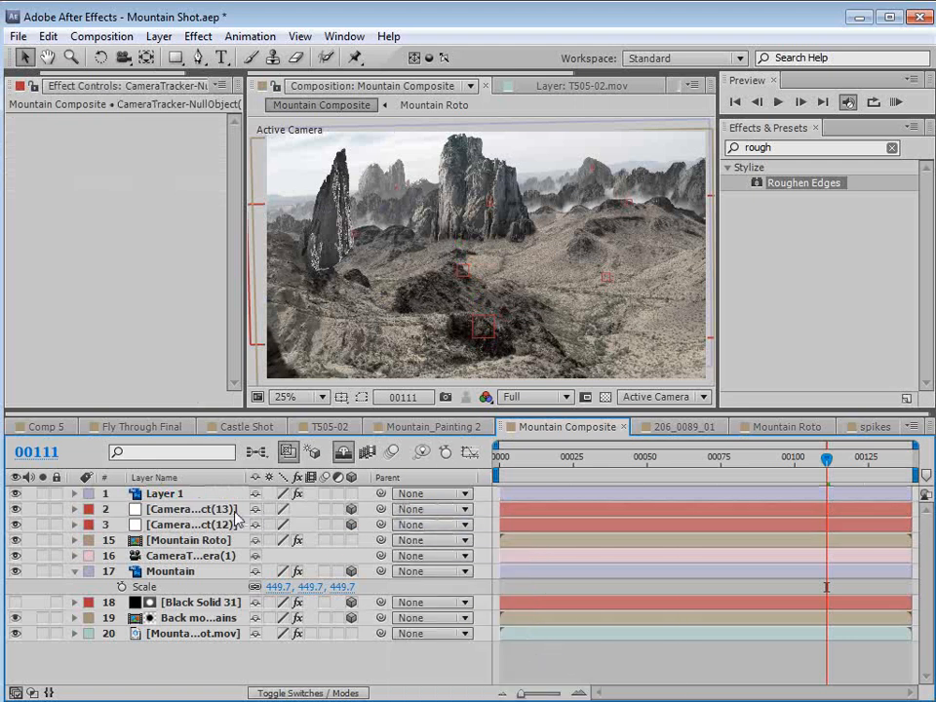
Reveal the Position of CameraTracker-NullObject(12) and copy it.
{"action": "left_click", "coordinate": [224, 527]}
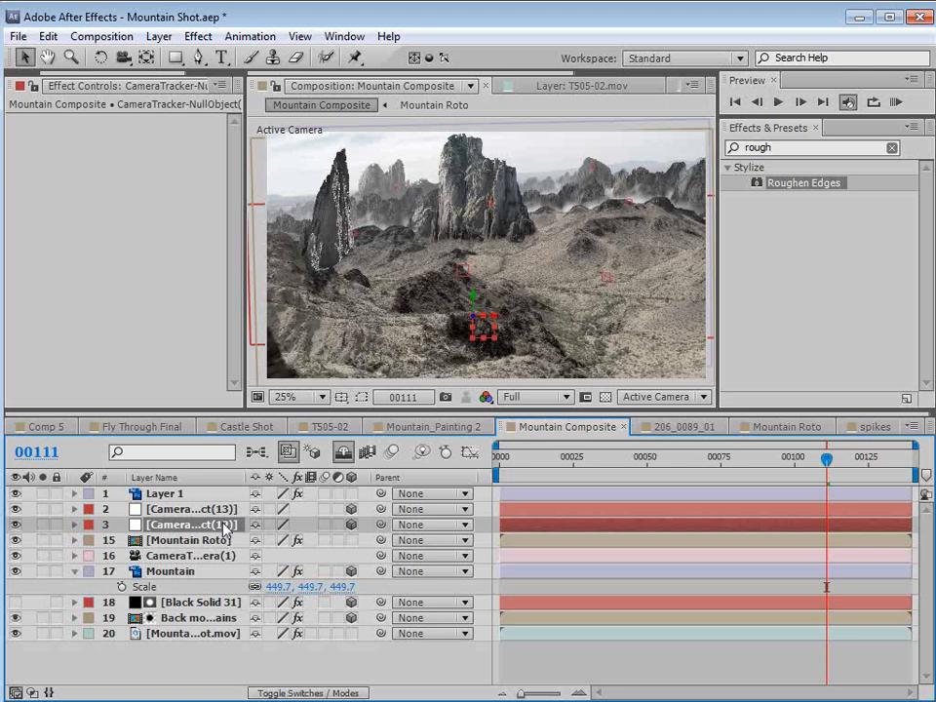
{"action": "key", "text": "p"}
{"action": "left_click", "coordinate": [199, 540]}
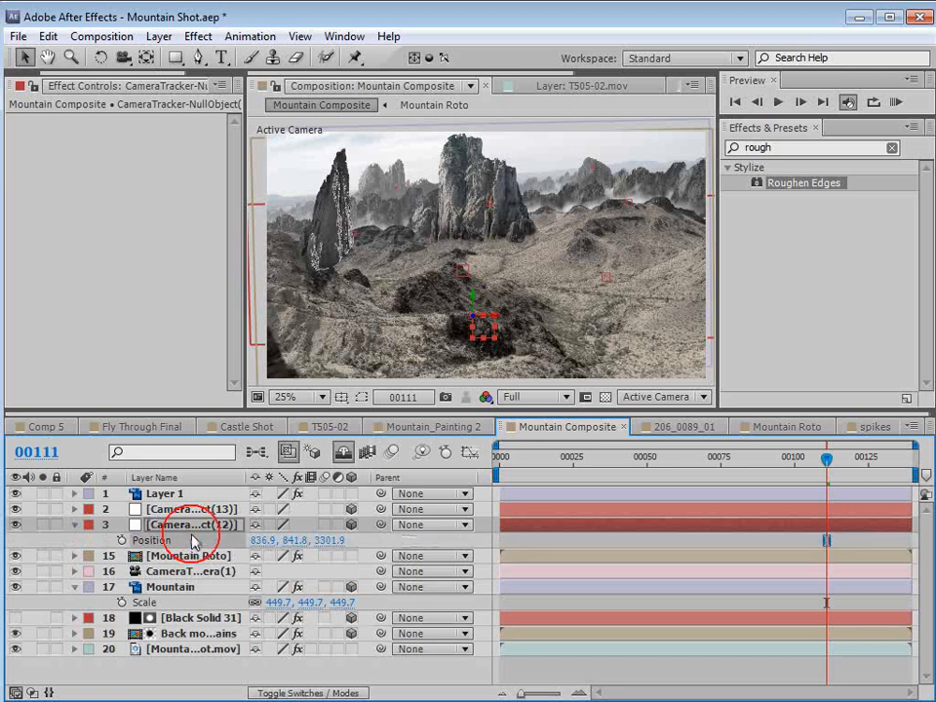
{"action": "left_click", "coordinate": [48, 36]}
{"action": "left_click", "coordinate": [80, 145]}
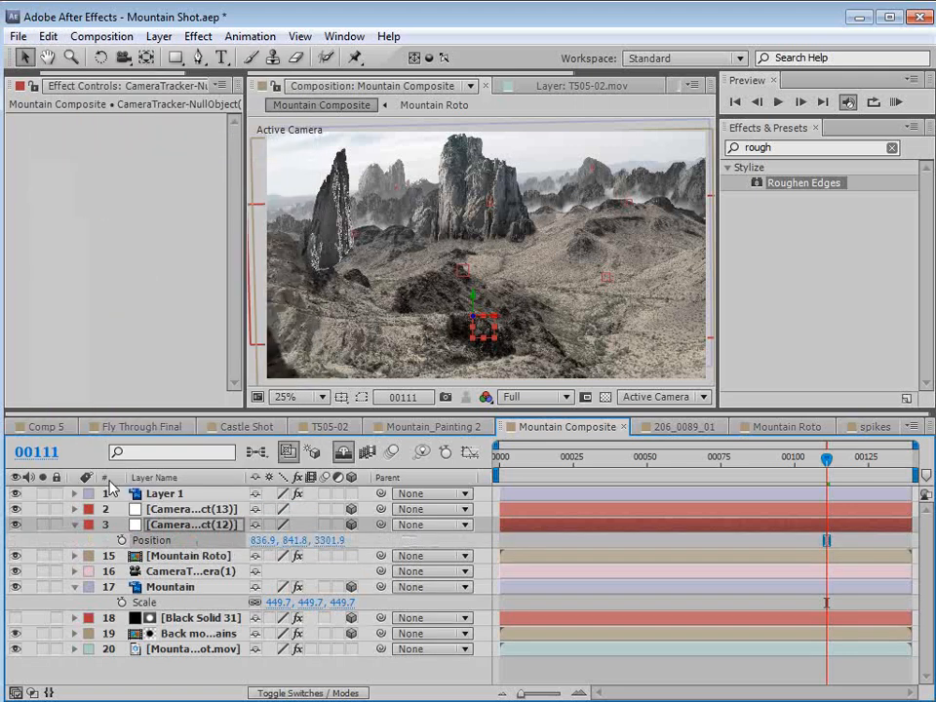
Rename the pasted Layer 1 as Spike.
{"action": "left_click", "coordinate": [165, 495]}
{"action": "key", "text": "Return"}
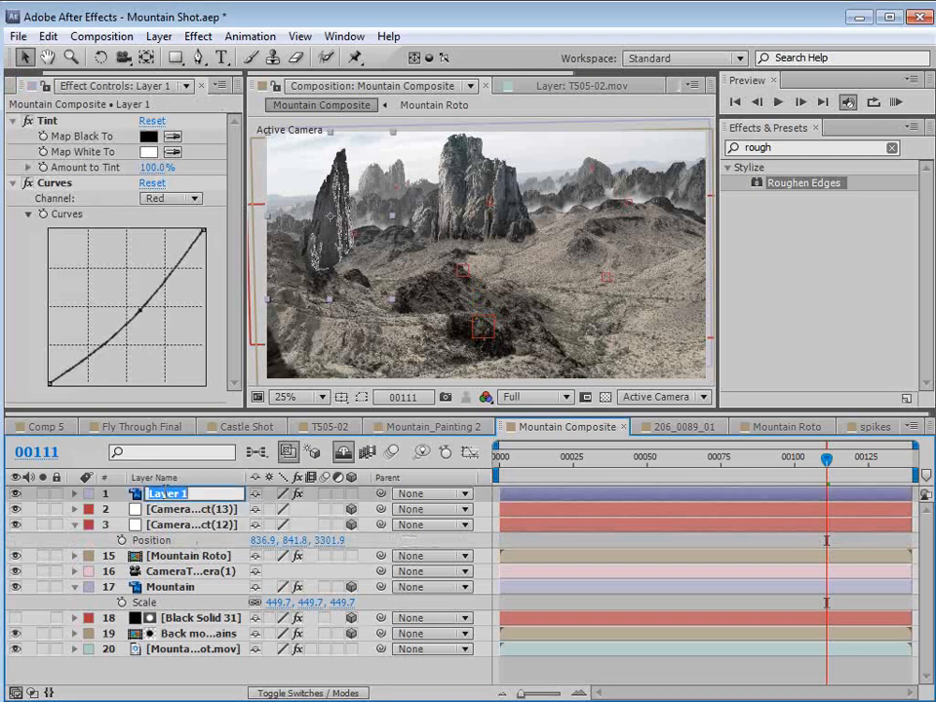
{"action": "type", "text": "Spike"}
{"action": "key", "text": "Return"}
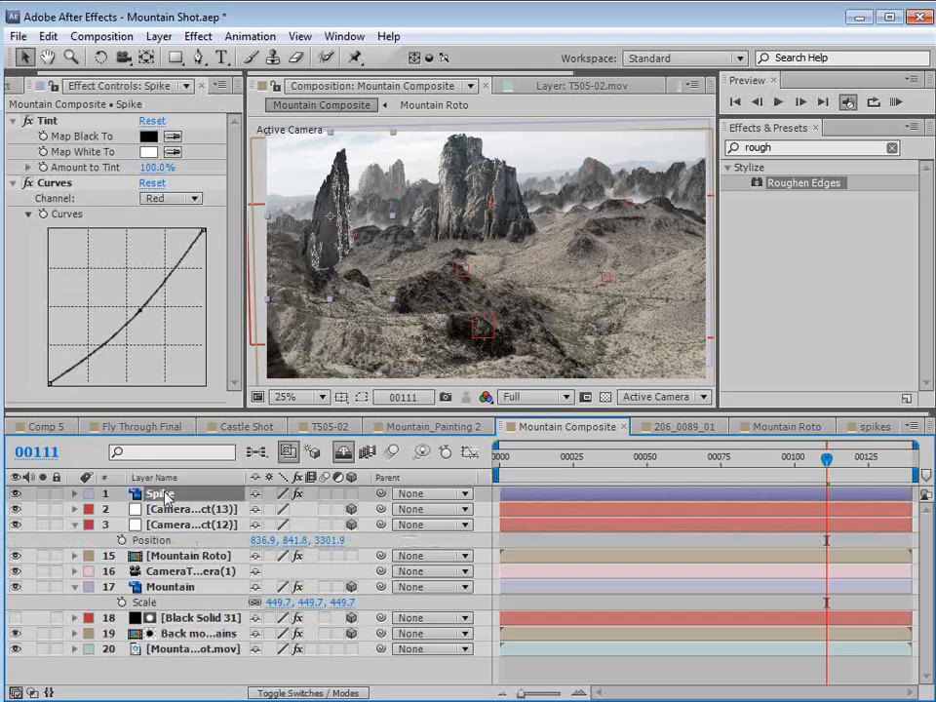
Make Spike a 3D layer, paste the null's position onto it and raise it so its base sits on the dark foreground ridge.
{"action": "left_click", "coordinate": [350, 494]}
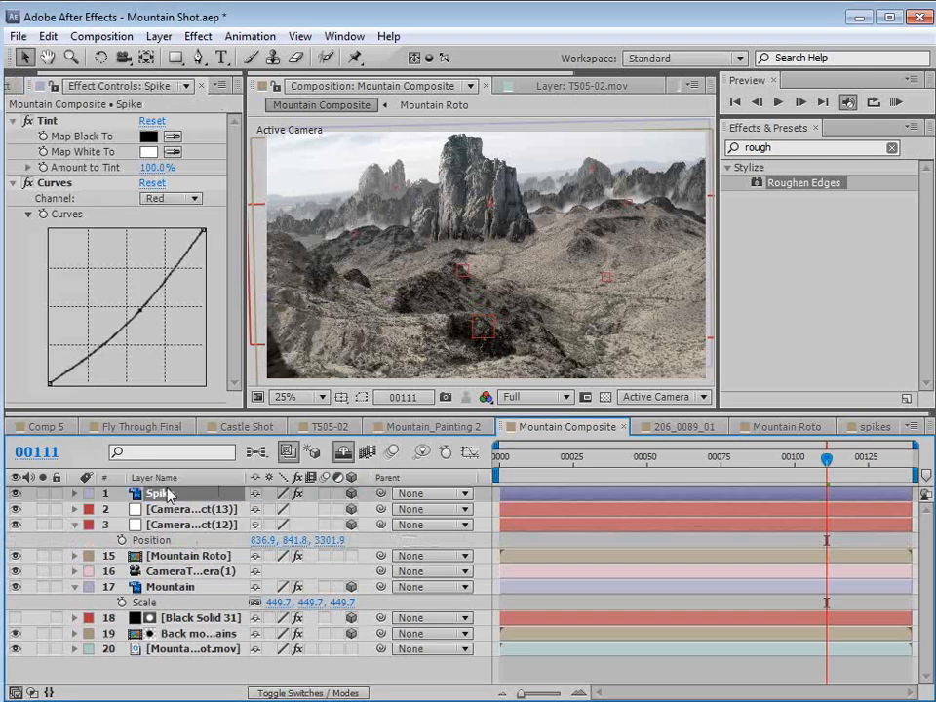
{"action": "left_click", "coordinate": [46, 36]}
{"action": "left_click", "coordinate": [77, 184]}
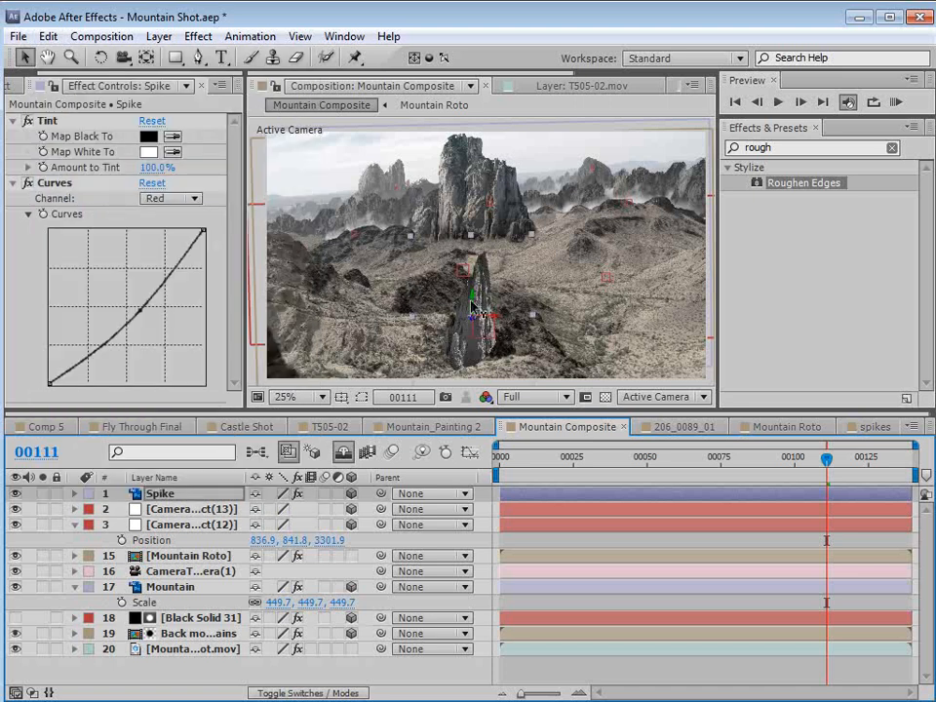
{"action": "left_click_drag", "start_coordinate": [475, 306], "coordinate": [479, 265]}
{"action": "scroll", "coordinate": [485, 332], "scroll_direction": "up", "scroll_amount": 2}
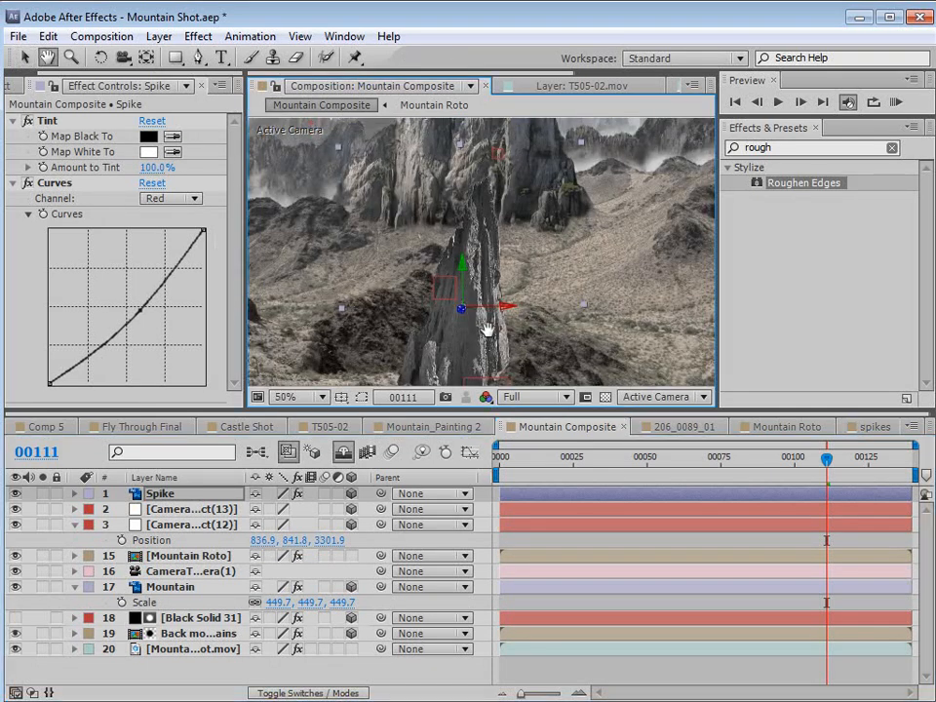
{"action": "left_click_drag", "start_coordinate": [489, 328], "coordinate": [474, 196]}
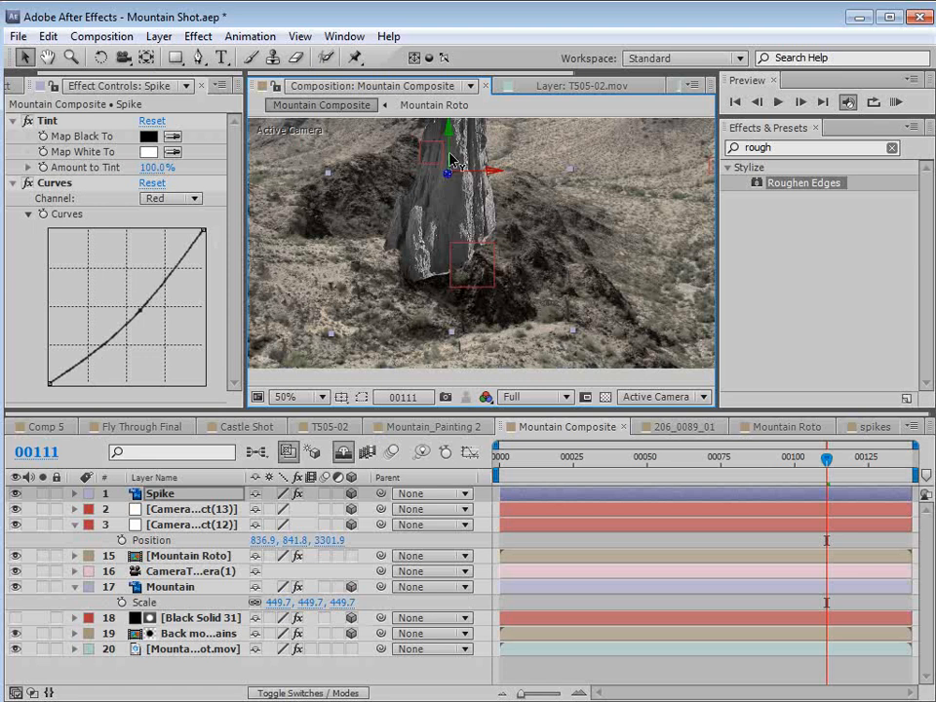
Mirror the Spike layer horizontally by setting its X Scale to -100 with the proportions unlinked.
{"action": "key", "text": "s"}
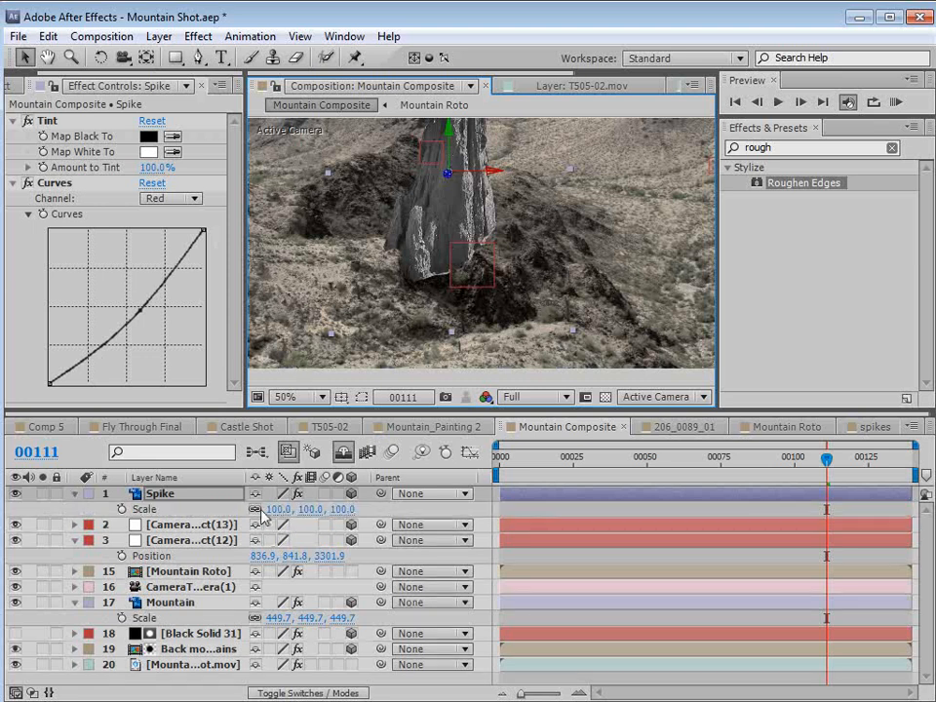
{"action": "left_click", "coordinate": [275, 509]}
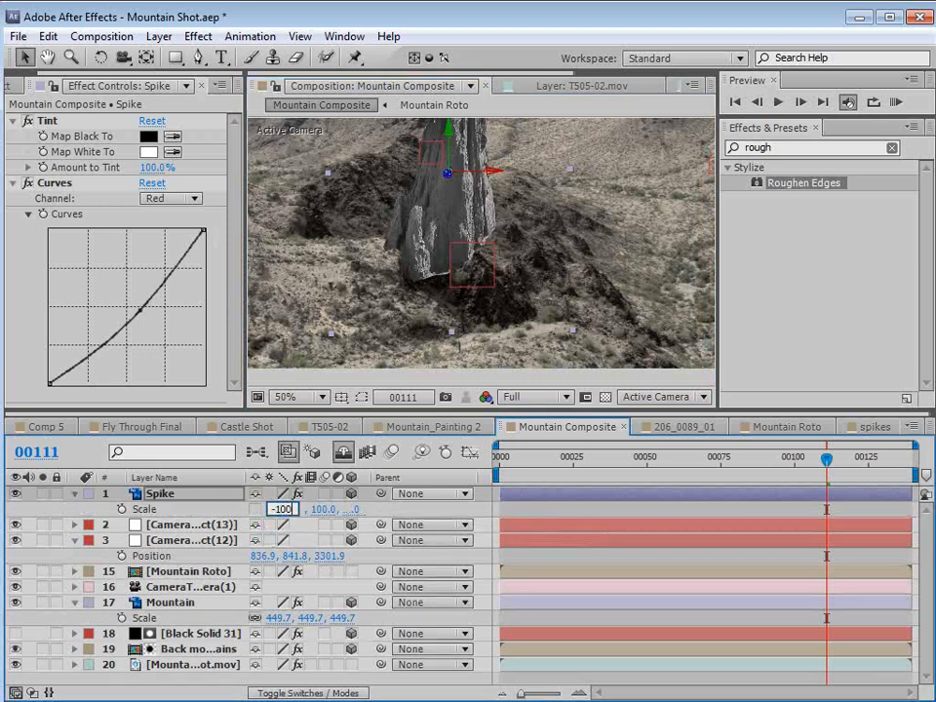
{"action": "type", "text": "-100"}
{"action": "key", "text": "Return"}
Rotate the Spike layer slightly clockwise so that the rock stands more upright on the ridge.
{"action": "scroll", "coordinate": [478, 220], "scroll_direction": "down", "scroll_amount": 2}
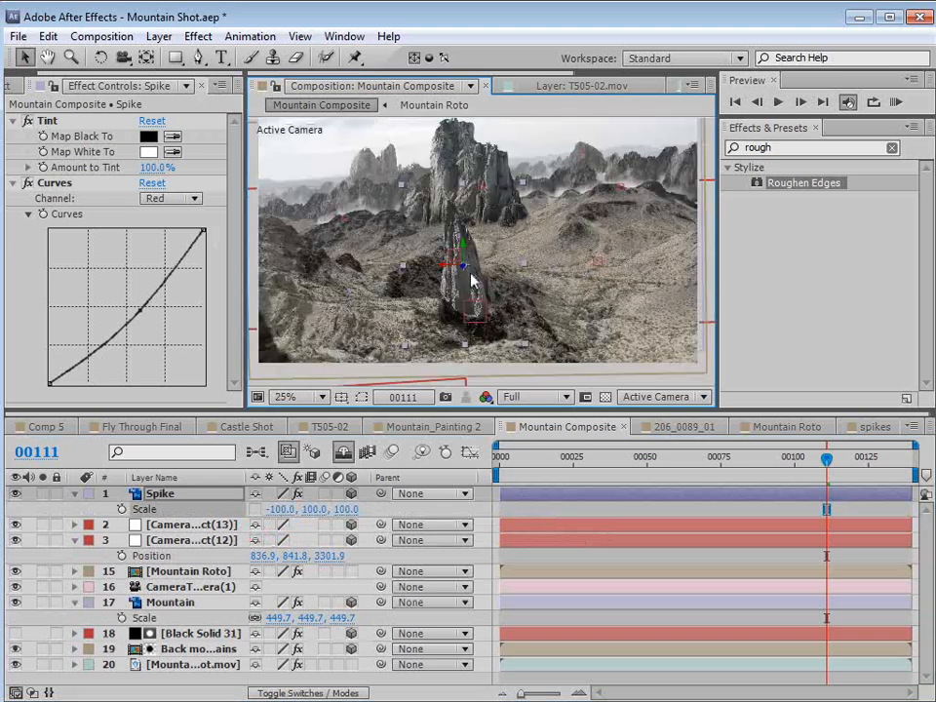
{"action": "key", "text": "w"}
{"action": "scroll", "coordinate": [479, 283], "scroll_direction": "up", "scroll_amount": 2}
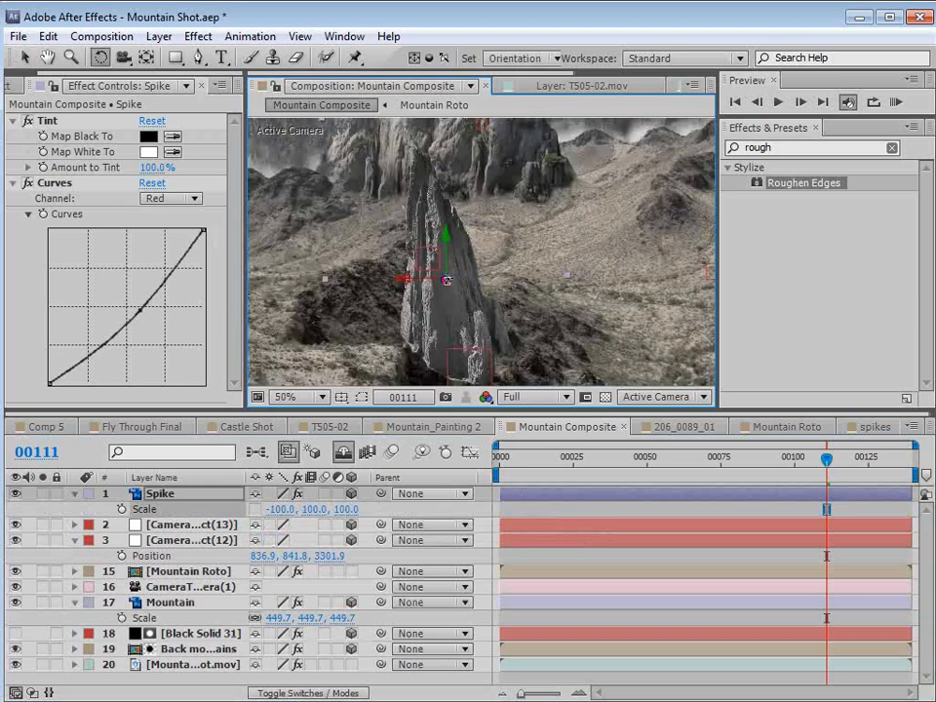
{"action": "left_click_drag", "start_coordinate": [448, 281], "coordinate": [451, 282]}
{"action": "key", "text": "v"}
{"action": "scroll", "coordinate": [511, 271], "scroll_direction": "down", "scroll_amount": 2}
{"action": "scroll", "coordinate": [512, 271], "scroll_direction": "up", "scroll_amount": 2}
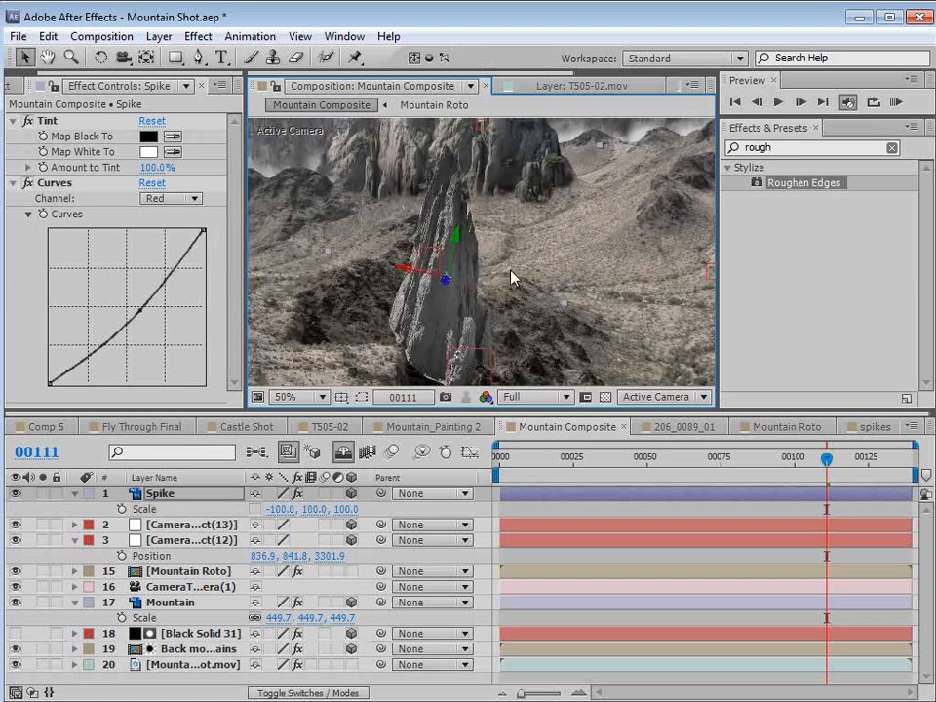
Darken Spike's shadows by pulling down the lower part of the RGB channel in its Curves effect.
{"action": "key", "text": "space"}
{"action": "left_click_drag", "start_coordinate": [468, 338], "coordinate": [455, 250]}
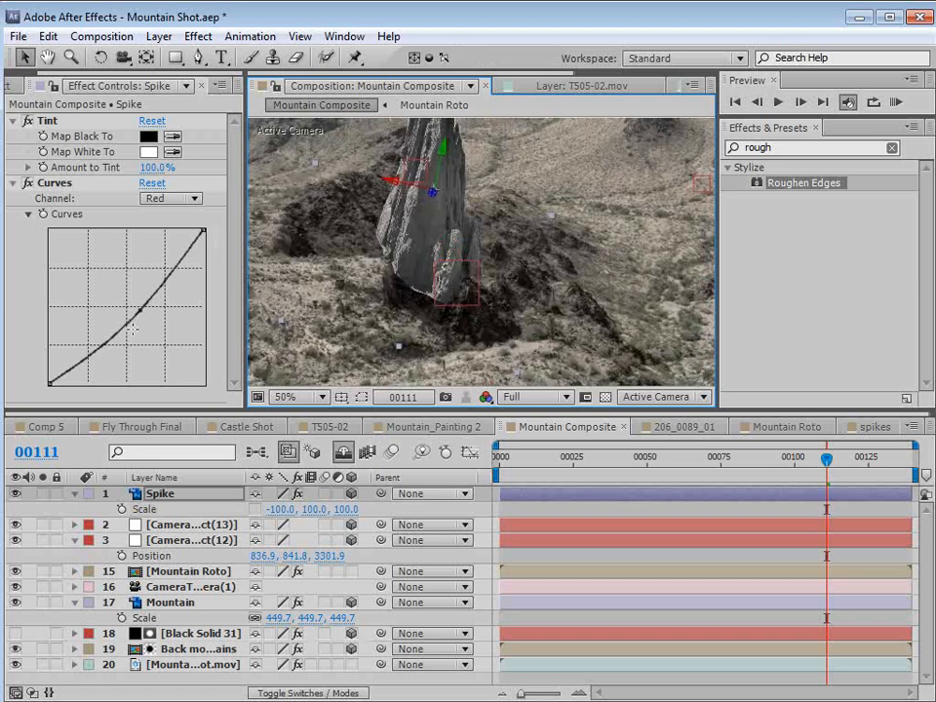
{"action": "left_click", "coordinate": [170, 198]}
{"action": "left_click", "coordinate": [178, 216]}
{"action": "left_click_drag", "start_coordinate": [90, 359], "coordinate": [97, 369]}
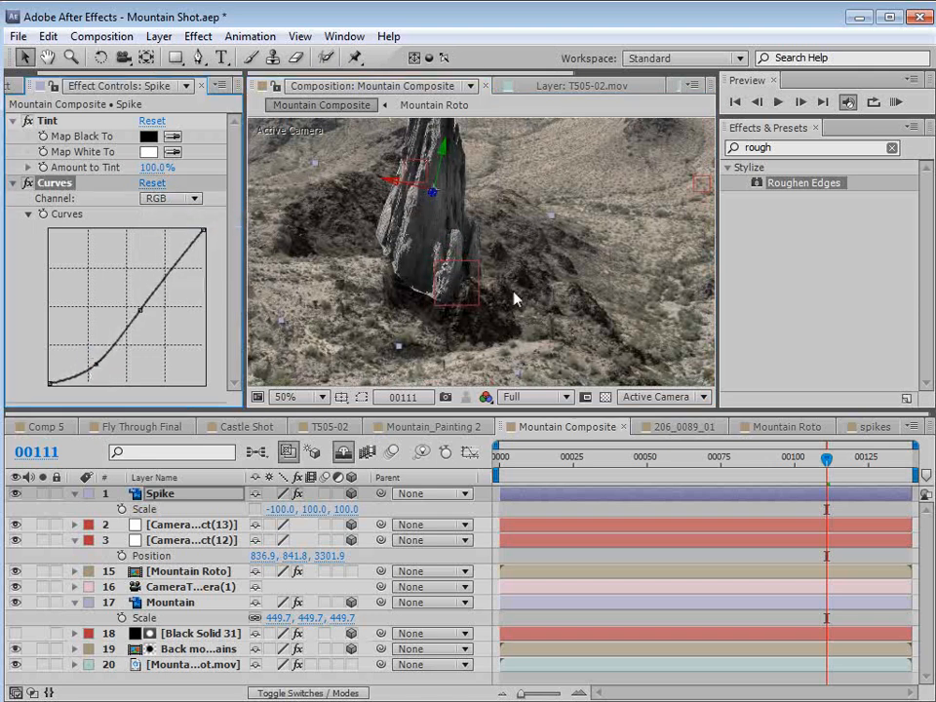
Draw a jagged mask around the bottom edge of Spike and set Mask 1 to Subtract.
{"action": "key", "text": "g"}
{"action": "key", "text": "period"}
{"action": "key", "text": "space"}
{"action": "left_click_drag", "start_coordinate": [401, 290], "coordinate": [511, 236]}
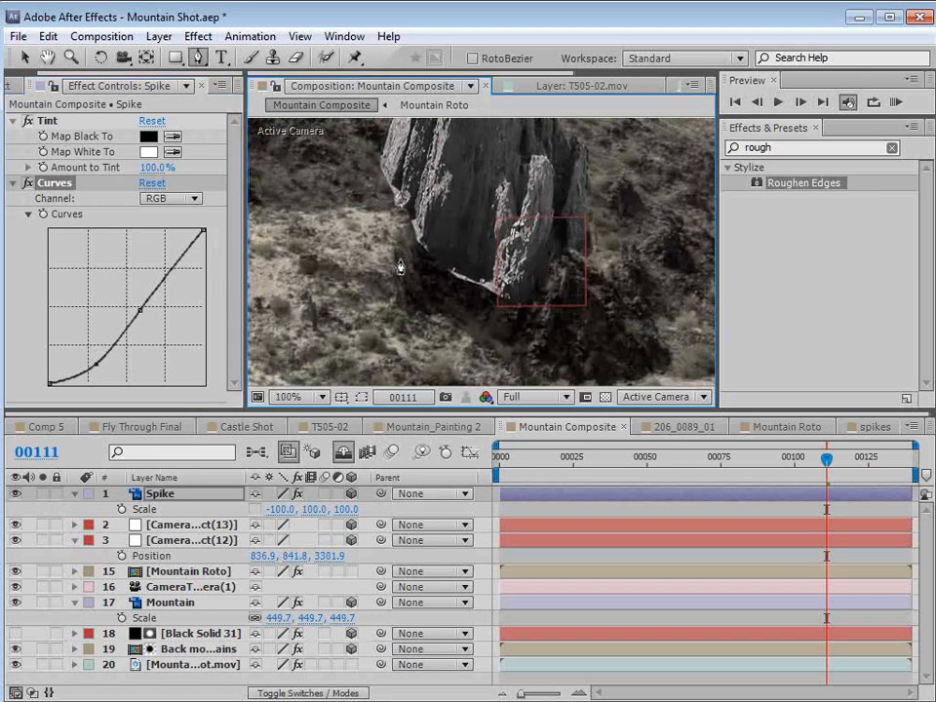
{"action": "left_click", "coordinate": [401, 253]}
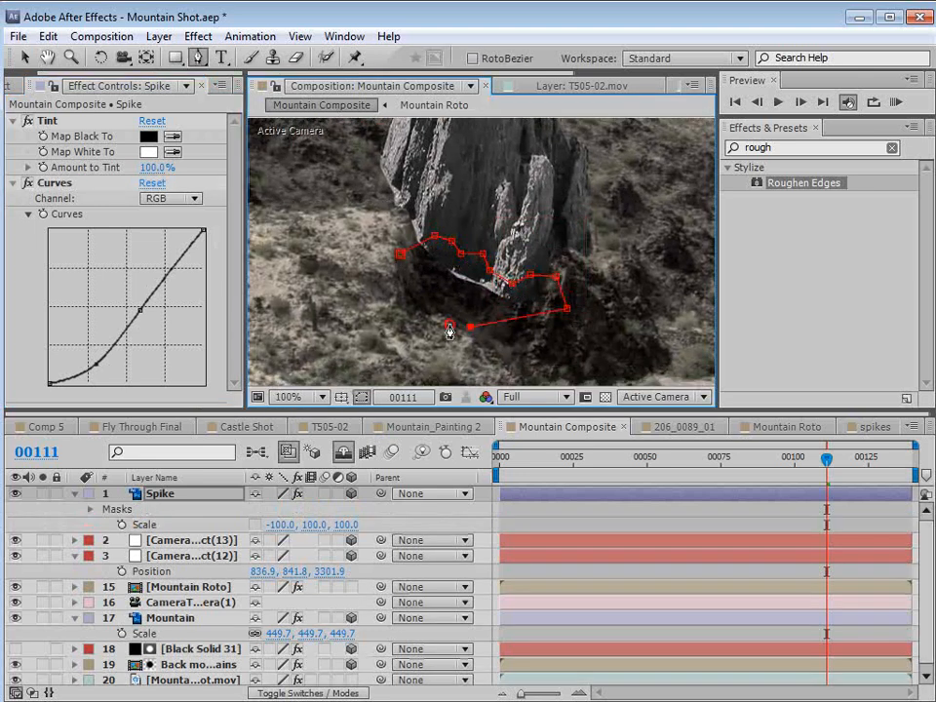
{"action": "key", "text": "m"}
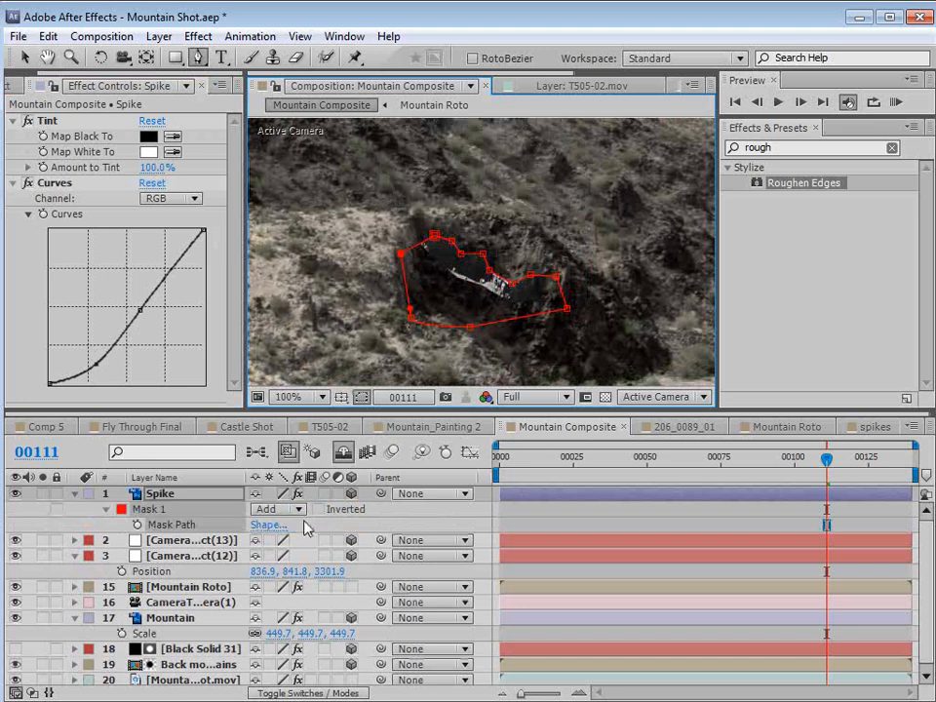
{"action": "left_click", "coordinate": [274, 509]}
{"action": "left_click", "coordinate": [302, 570]}
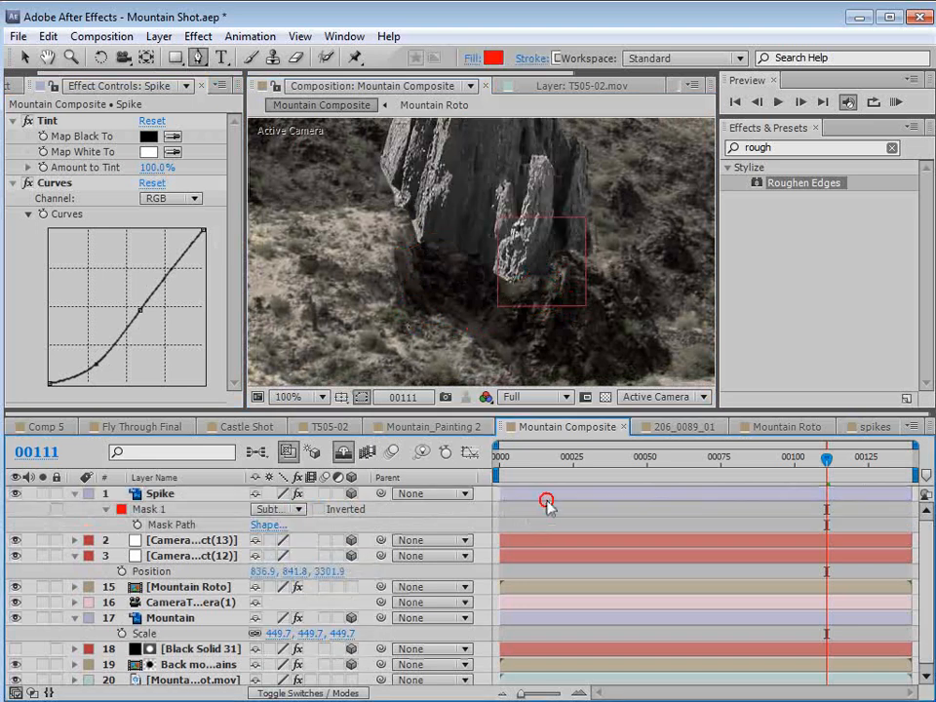
Check Spike at frame 75 and move its layer directly below Mountain Roto so the foreground covers its base.
{"action": "key", "text": "comma"}
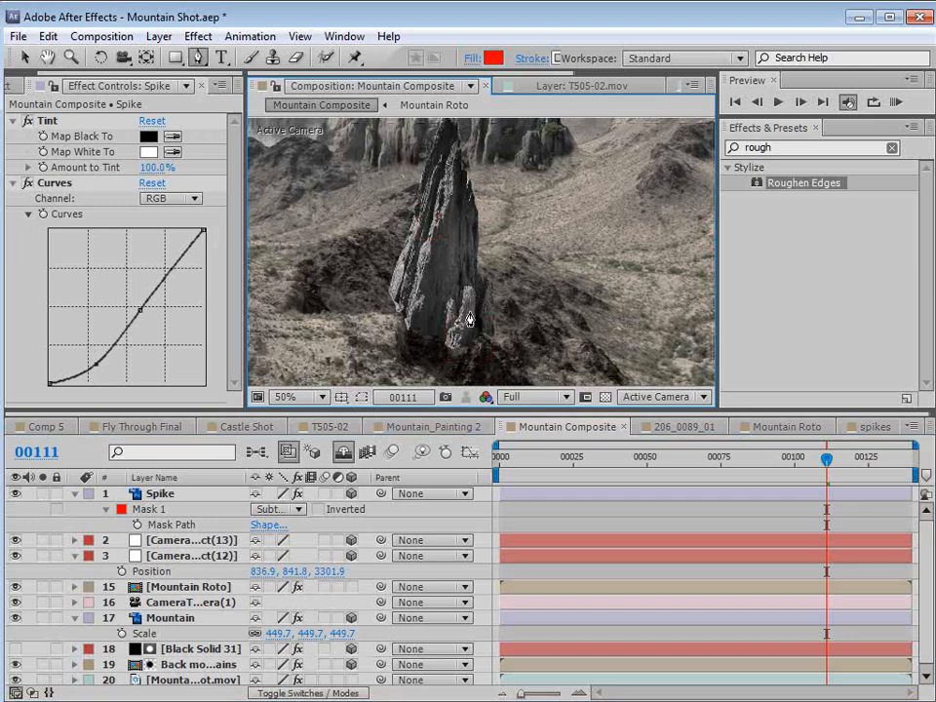
{"action": "scroll", "coordinate": [525, 248], "scroll_direction": "down", "scroll_amount": 1}
{"action": "left_click_drag", "start_coordinate": [585, 285], "coordinate": [556, 290]}
{"action": "left_click_drag", "start_coordinate": [822, 470], "coordinate": [718, 471]}
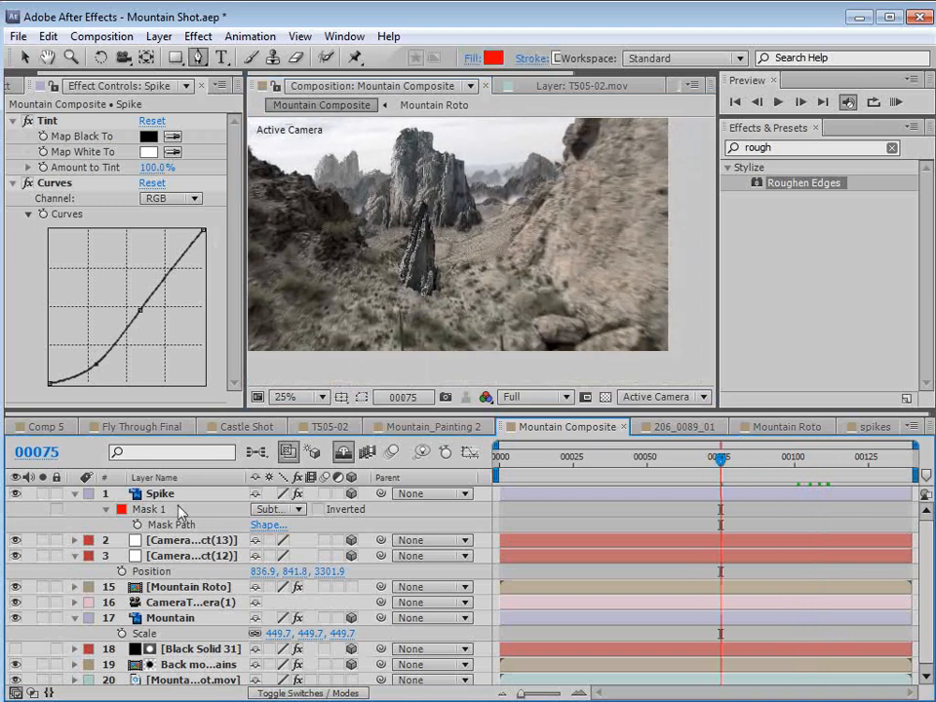
{"action": "left_click_drag", "start_coordinate": [160, 493], "coordinate": [161, 595]}
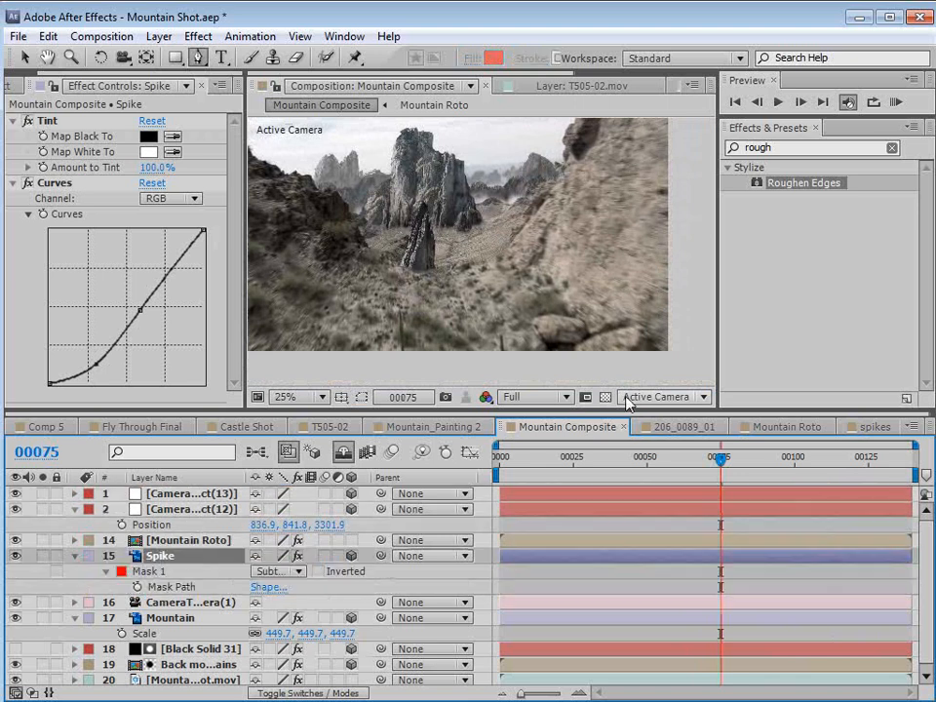
Reposition Spike lower on the foreground ridge at frame 109, then check its placement around frame 99 with layer controls hidden.
{"action": "left_click_drag", "start_coordinate": [720, 460], "coordinate": [821, 473]}
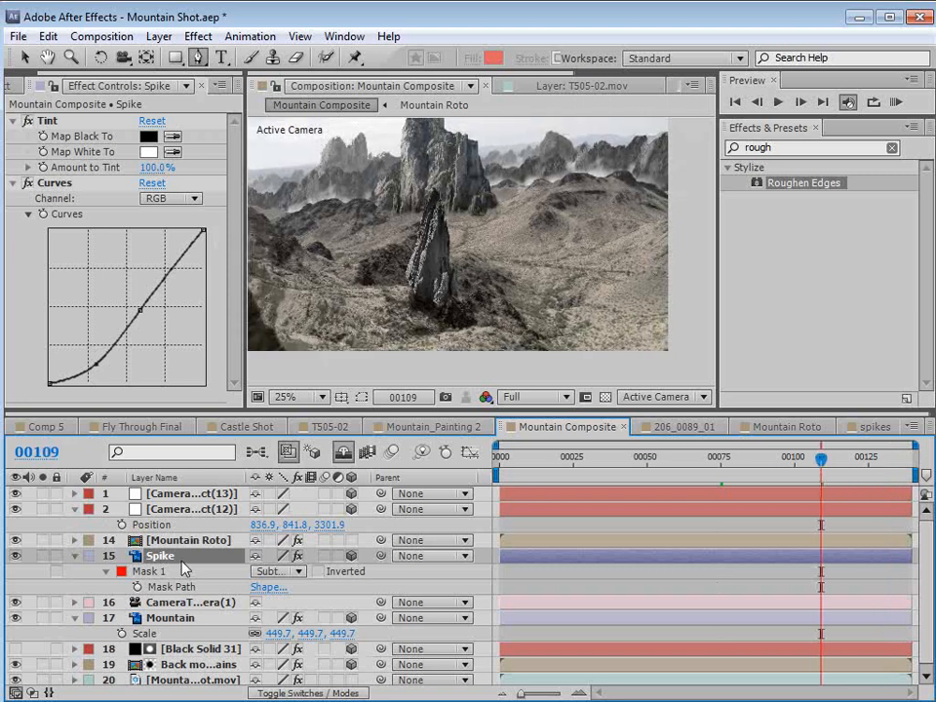
{"action": "key", "text": "v"}
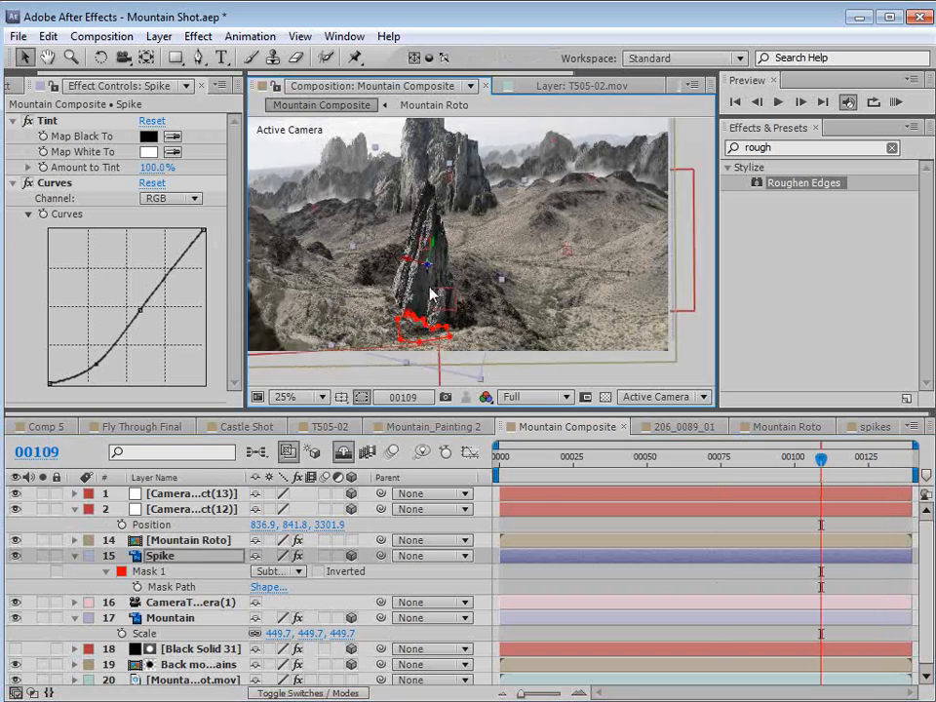
{"action": "left_click_drag", "start_coordinate": [439, 293], "coordinate": [452, 322]}
{"action": "left_click_drag", "start_coordinate": [821, 459], "coordinate": [791, 494]}
{"action": "key", "text": "ctrl+shift+h"}
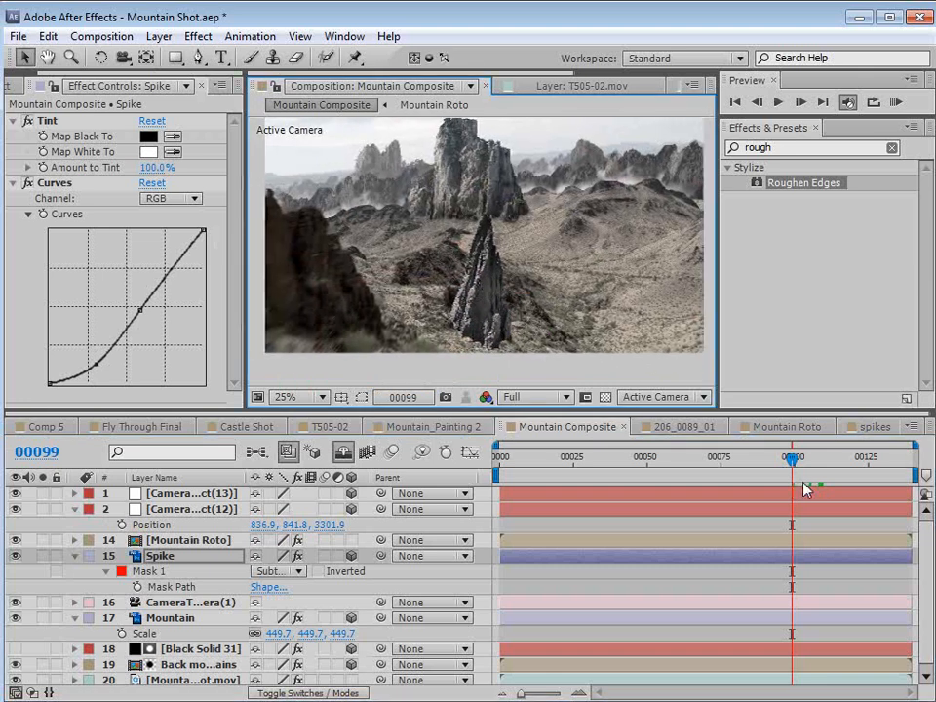
{"action": "left_click_drag", "start_coordinate": [806, 484], "coordinate": [746, 485]}
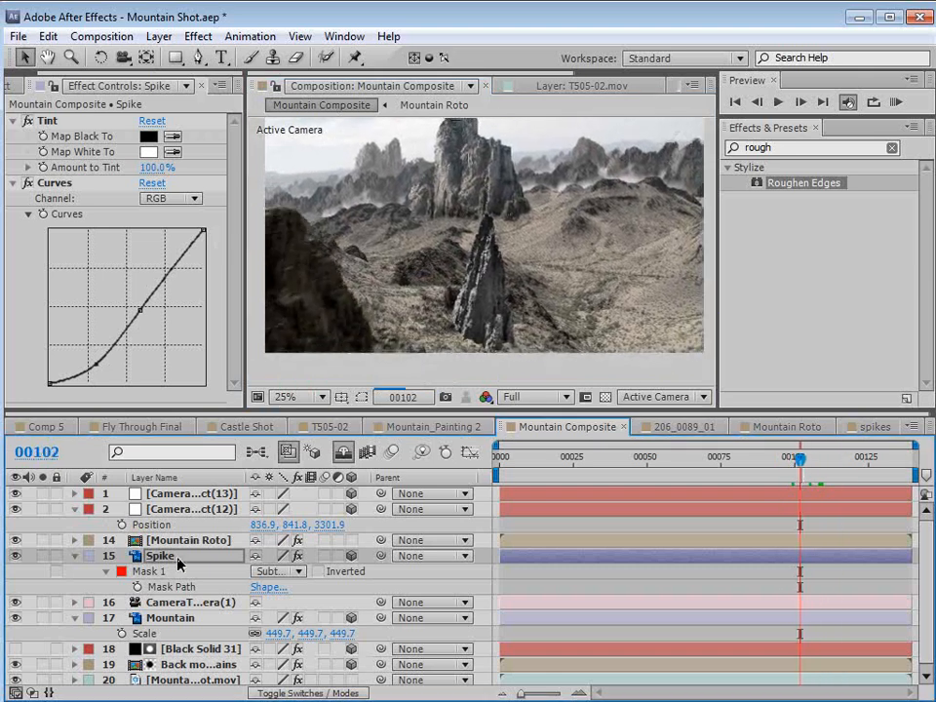
With layer controls shown at frame 102, move Spike across the foreground away from the central mountain and duplicate it.
{"action": "key", "text": "ctrl+shift+h"}
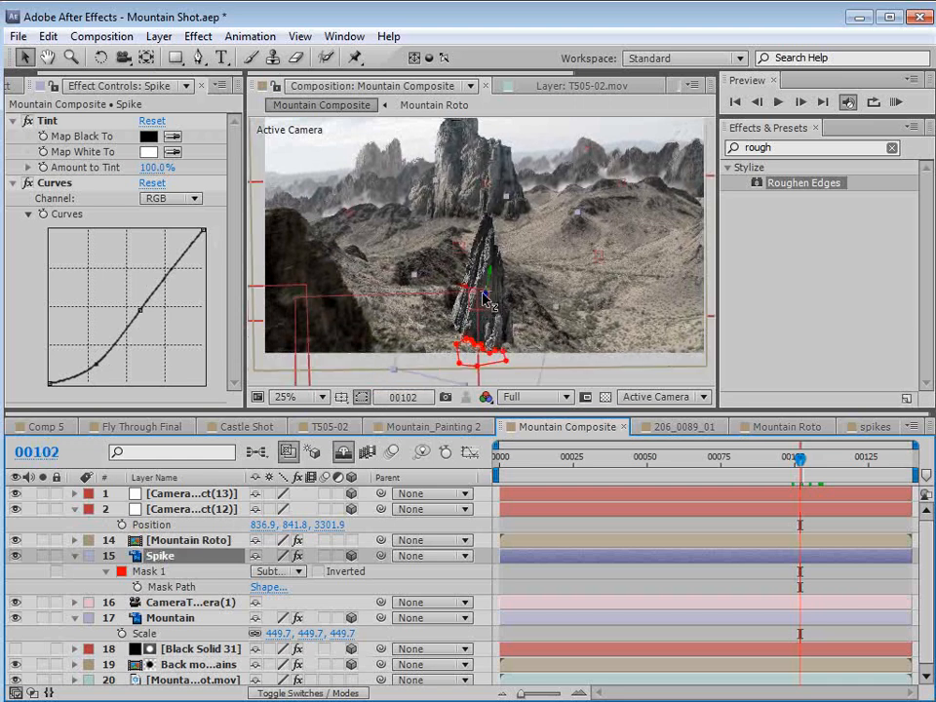
{"action": "left_click_drag", "start_coordinate": [485, 289], "coordinate": [522, 288]}
{"action": "key", "text": "ctrl+d"}
Scale Spike 2 to -54, 54, 54% to mirror and shrink it, and place it beside the larger spike.
{"action": "key", "text": "s"}
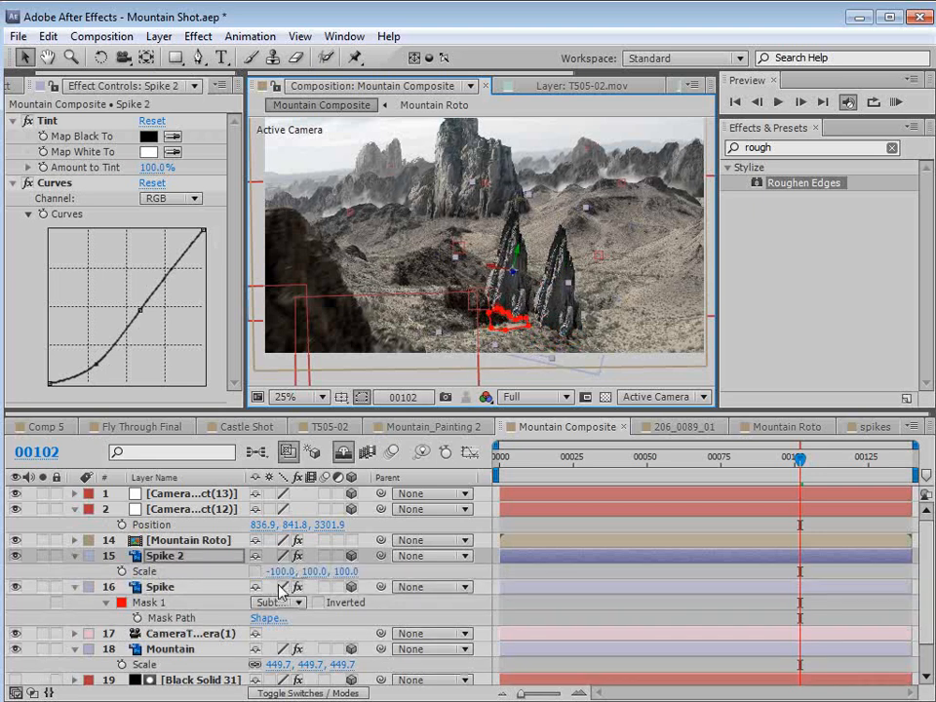
{"action": "left_click_drag", "start_coordinate": [314, 571], "coordinate": [269, 572]}
{"action": "left_click_drag", "start_coordinate": [514, 282], "coordinate": [531, 224]}
{"action": "key", "text": "ctrl+shift+h"}
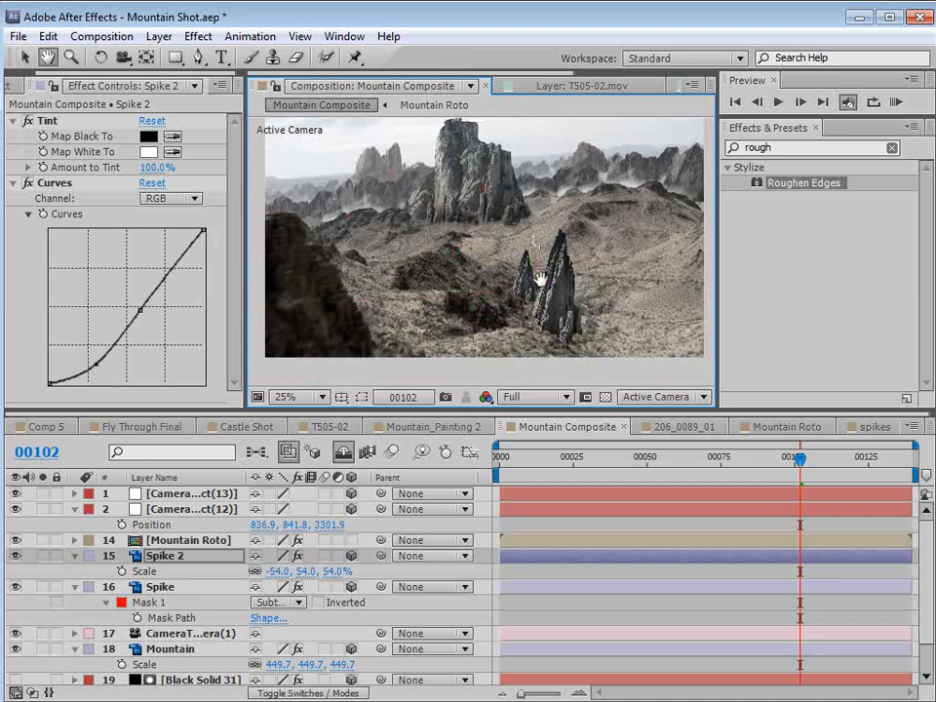
Check both spikes between frames 102 and 117, and lower Spike on the ridge at frame 117 beside Spike 2.
{"action": "left_click", "coordinate": [779, 468]}
{"action": "left_click_drag", "start_coordinate": [779, 467], "coordinate": [822, 467]}
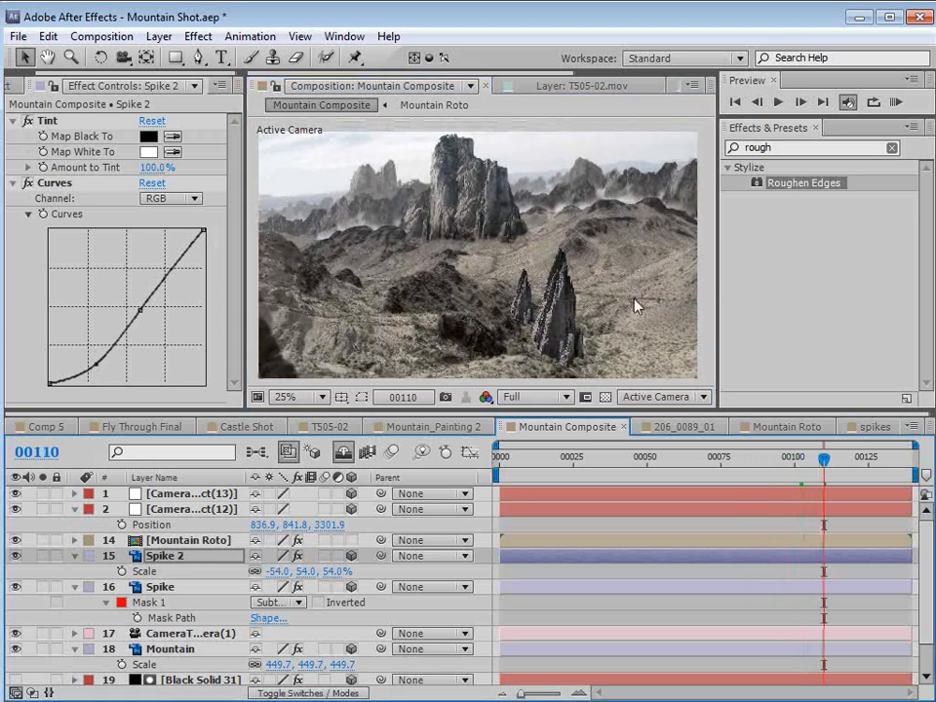
{"action": "key", "text": "ctrl+shift+h"}
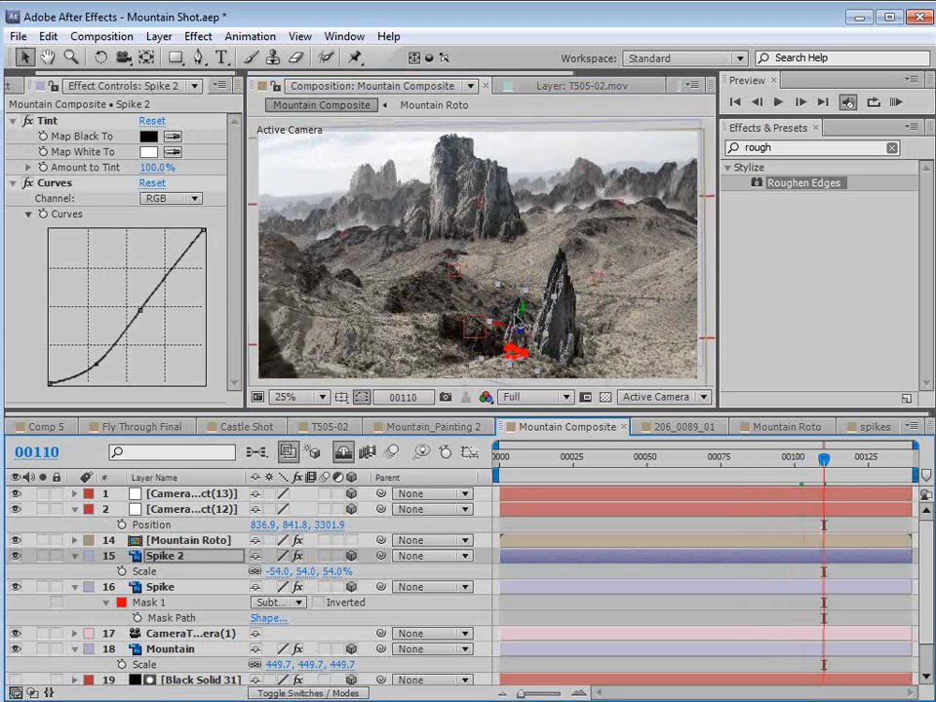
{"action": "left_click_drag", "start_coordinate": [820, 472], "coordinate": [845, 468]}
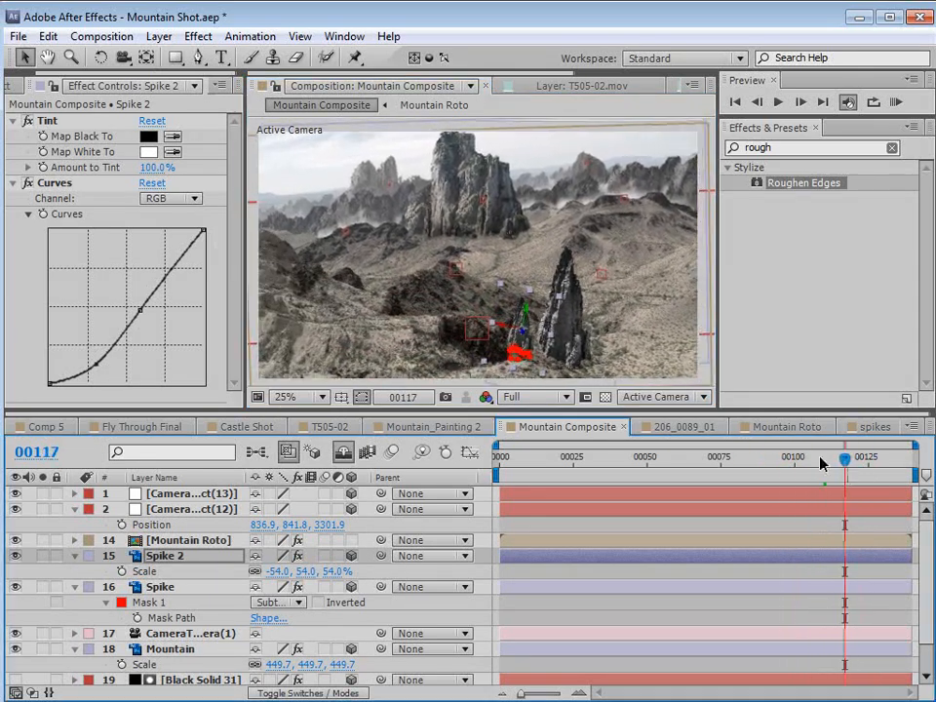
{"action": "left_click", "coordinate": [160, 586]}
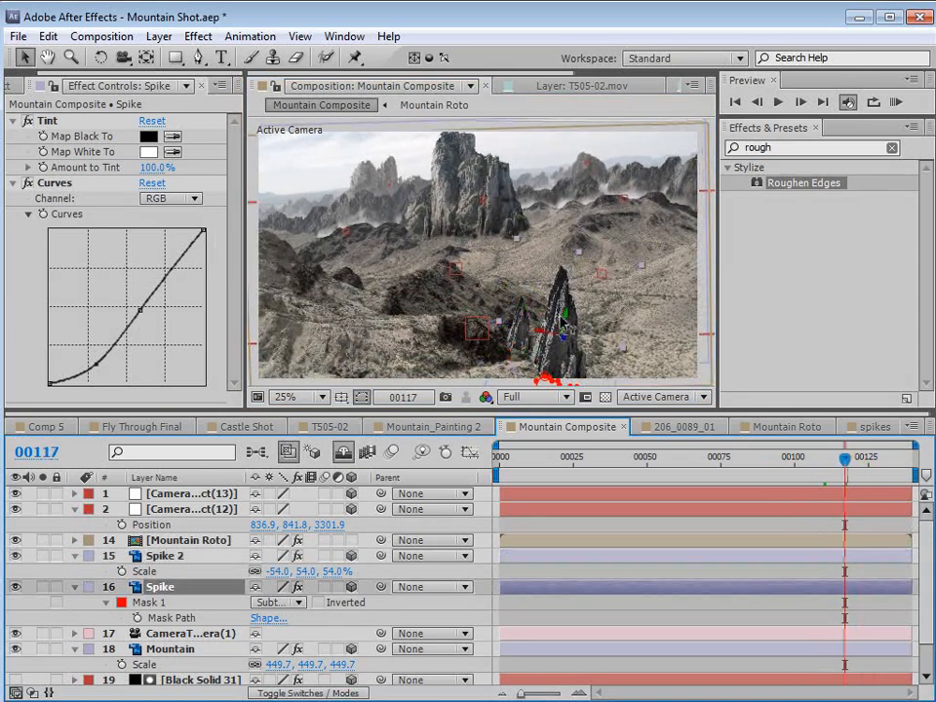
{"action": "left_click_drag", "start_coordinate": [828, 465], "coordinate": [775, 465]}
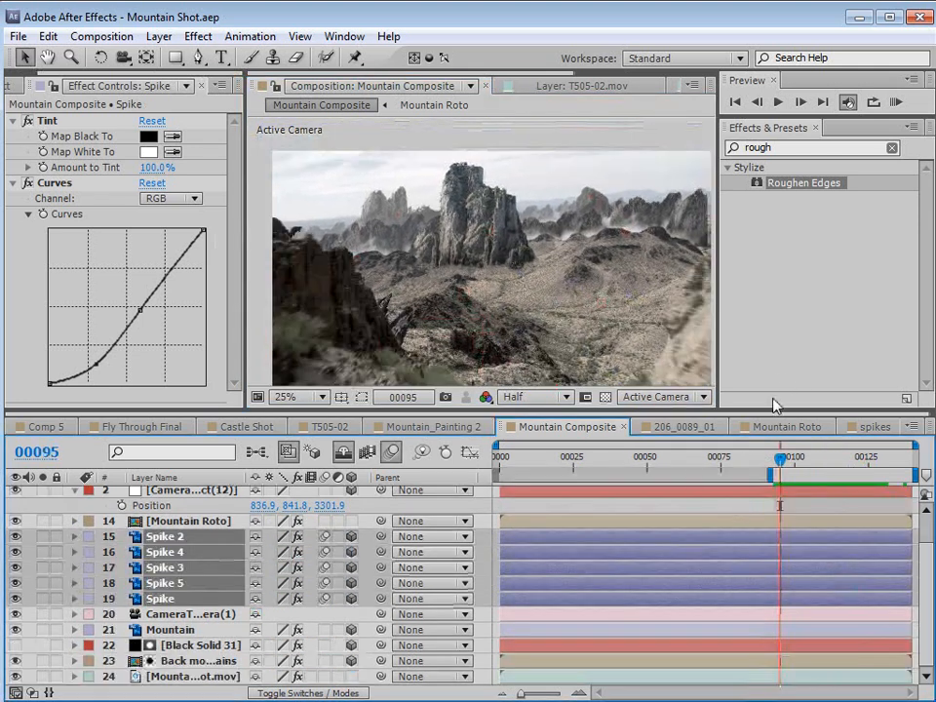
Scrub between about frames 95 and 115 to examine how the five-spike cluster sits behind the foreground rock.
{"action": "left_click_drag", "start_coordinate": [782, 460], "coordinate": [841, 455]}
{"action": "left_click_drag", "start_coordinate": [418, 311], "coordinate": [412, 296]}
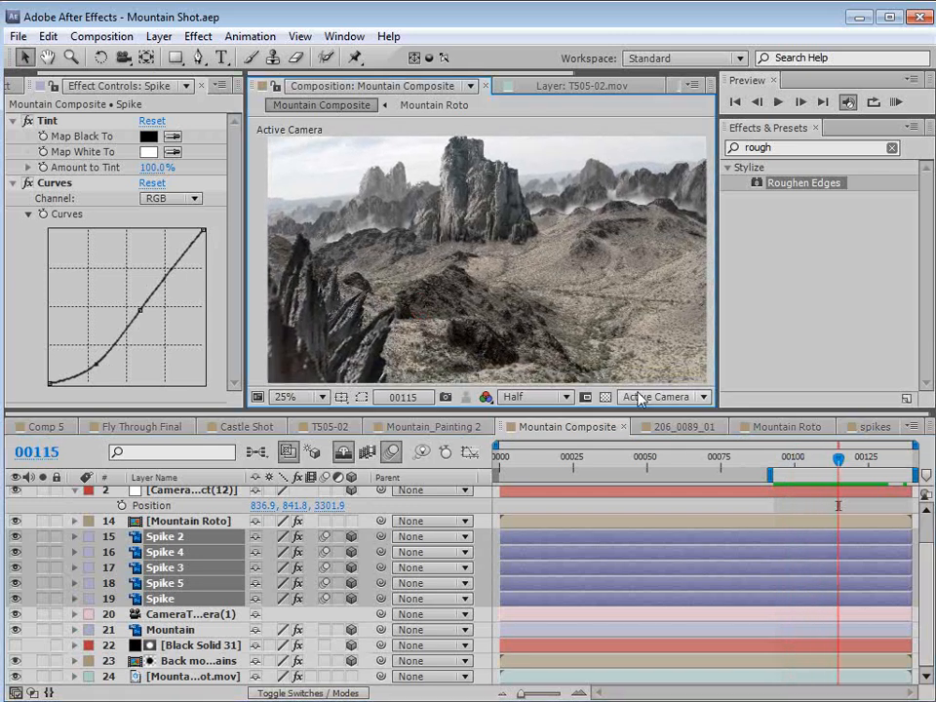
{"action": "mouse_move", "coordinate": [838, 460]}
{"action": "left_mouse_down"}
{"action": "mouse_move", "coordinate": [801, 460]}
{"action": "mouse_move", "coordinate": [842, 461]}
{"action": "mouse_move", "coordinate": [815, 460]}
{"action": "mouse_move", "coordinate": [818, 470]}
{"action": "mouse_move", "coordinate": [846, 459]}
{"action": "mouse_move", "coordinate": [827, 458]}
{"action": "left_mouse_up"}
{"action": "left_click_drag", "start_coordinate": [430, 227], "coordinate": [425, 214]}
{"action": "mouse_move", "coordinate": [827, 461]}
{"action": "left_mouse_down"}
{"action": "mouse_move", "coordinate": [793, 460]}
{"action": "mouse_move", "coordinate": [836, 462]}
{"action": "left_mouse_up"}
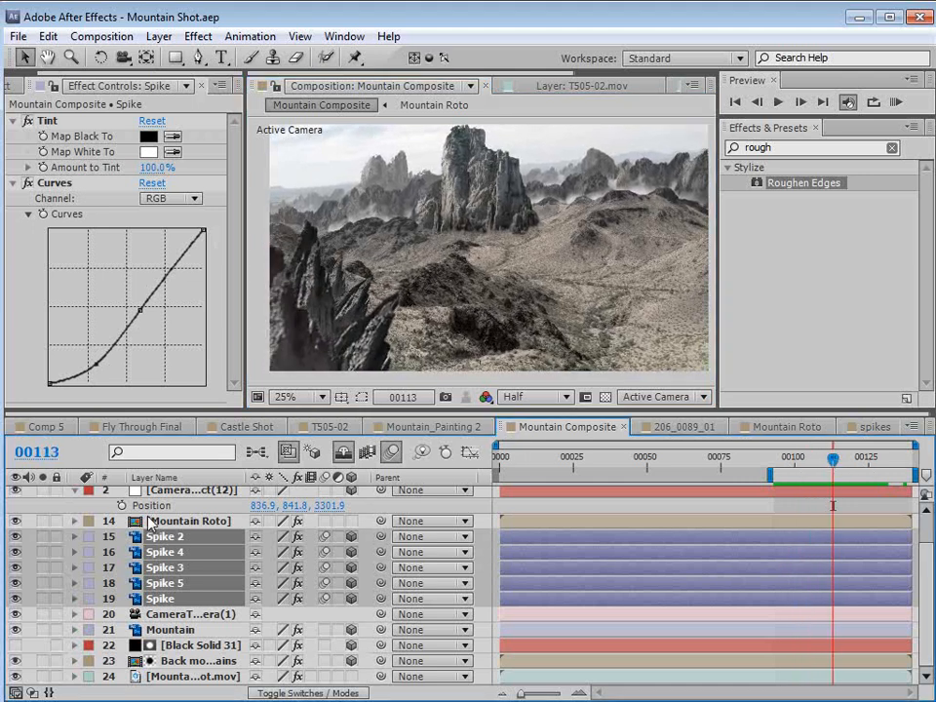
{"action": "left_click_drag", "start_coordinate": [834, 462], "coordinate": [800, 460]}
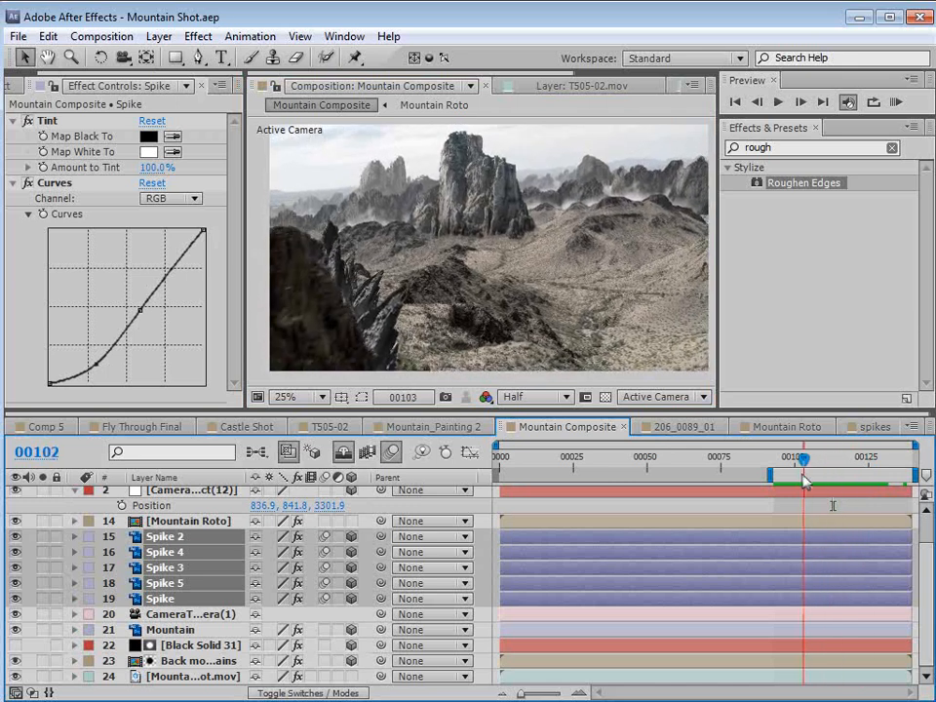
{"action": "left_click_drag", "start_coordinate": [864, 459], "coordinate": [829, 464]}
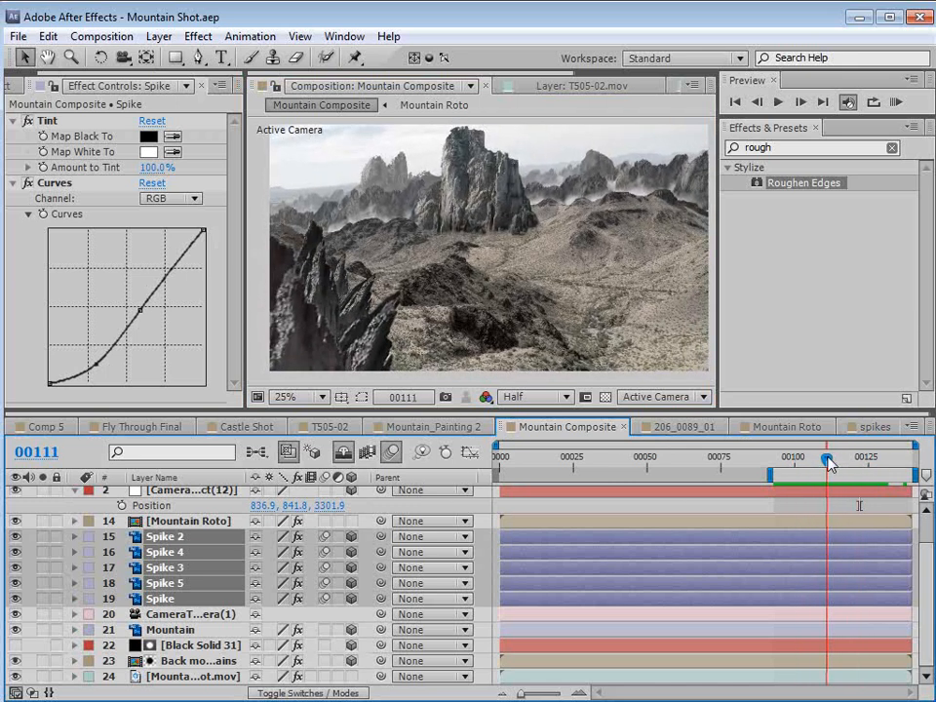
Solo the original mountain footage layer on and off at frame 111 to compare it with the finished composite.
{"action": "left_click", "coordinate": [43, 676]}
{"action": "left_click", "coordinate": [42, 677]}
{"action": "left_click", "coordinate": [43, 677]}
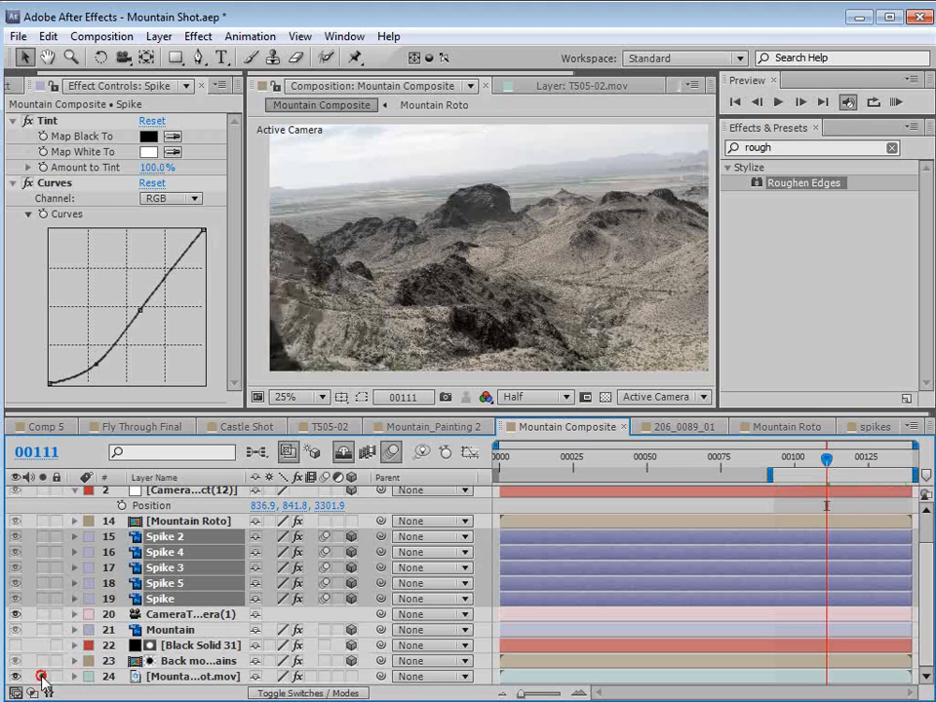
{"action": "left_click", "coordinate": [43, 677]}
{"action": "left_click", "coordinate": [43, 677]}
{"action": "left_click", "coordinate": [43, 677]}
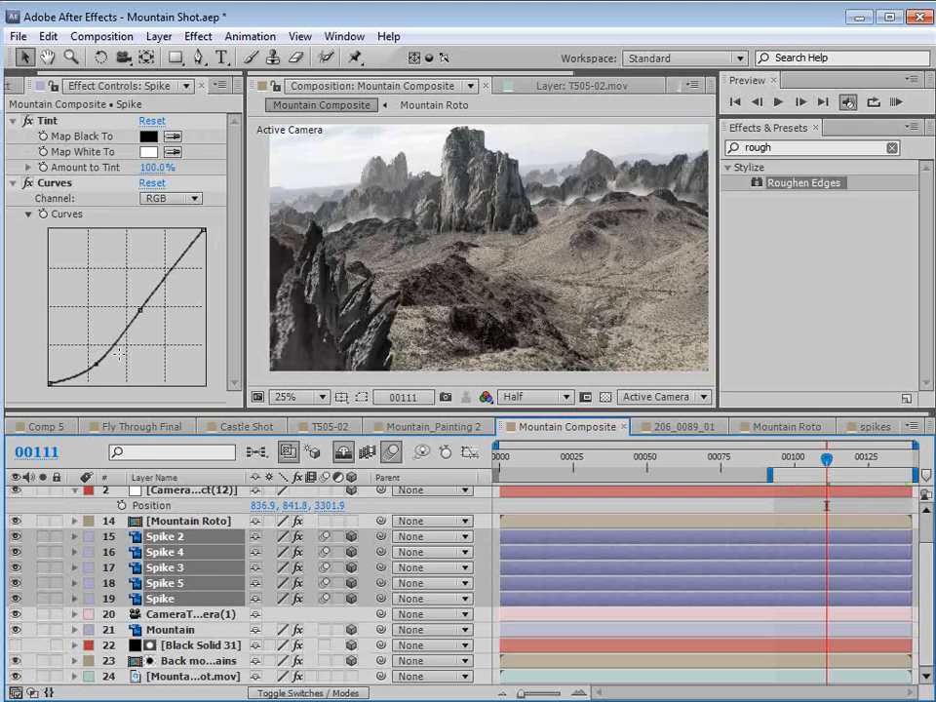
Bring up the project footage list and extend the start of Mountain Composite's work area back to an earlier frame.
{"action": "left_click", "coordinate": [18, 85]}
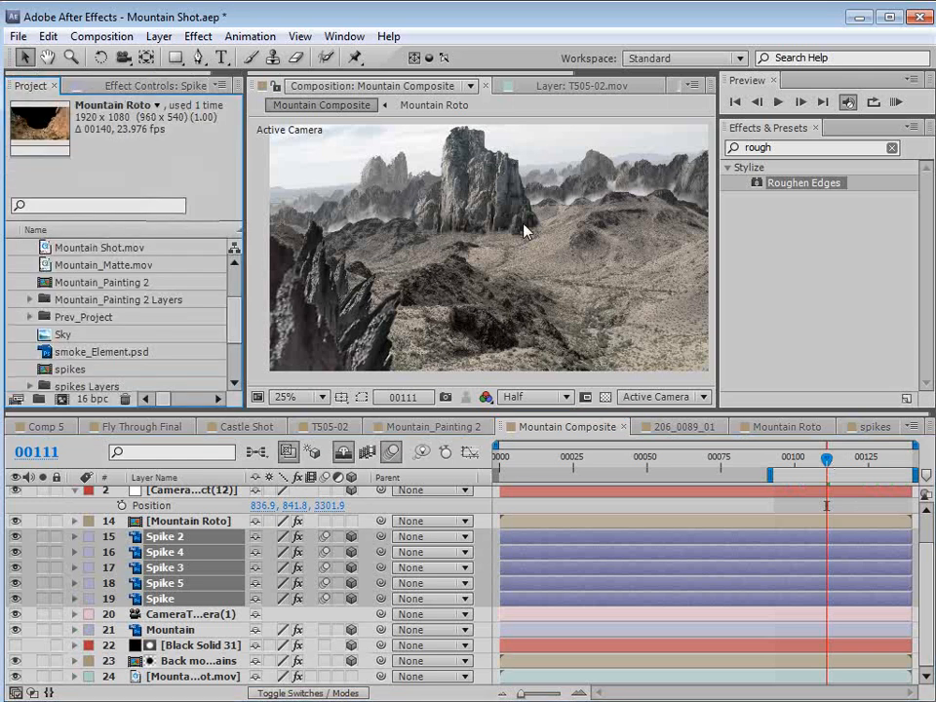
{"action": "scroll", "coordinate": [197, 283], "scroll_direction": "up", "scroll_amount": 2}
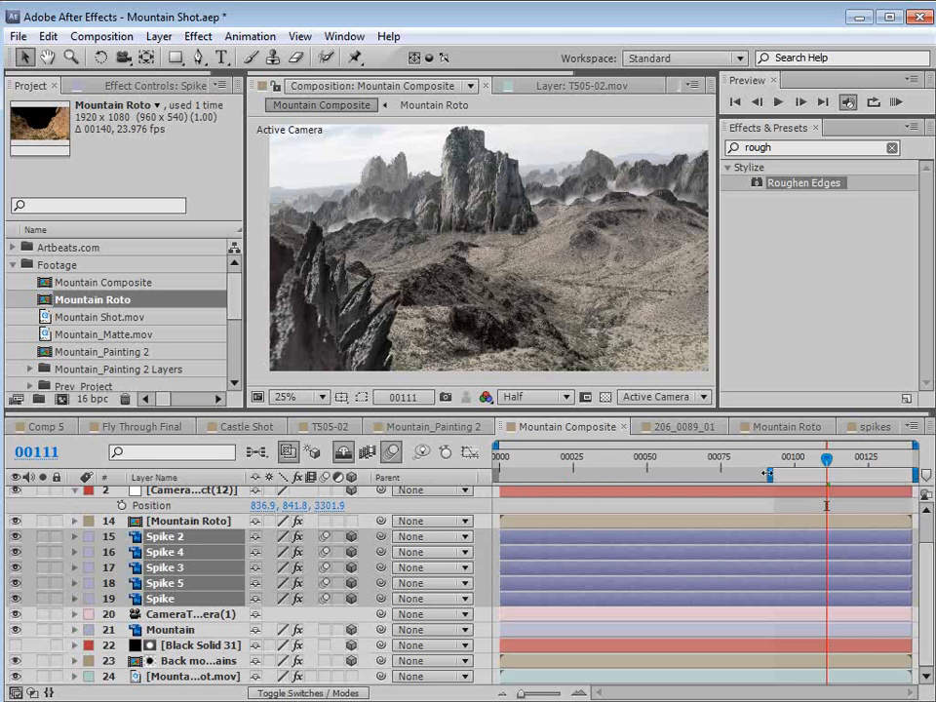
{"action": "left_click_drag", "start_coordinate": [767, 474], "coordinate": [606, 459]}
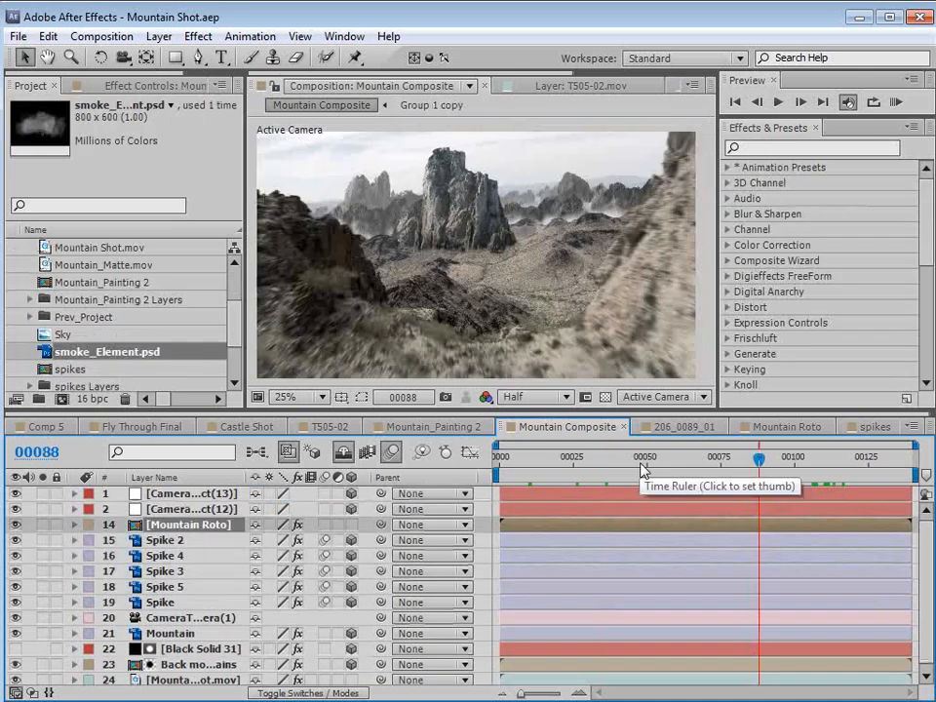
Review the foggy finished look in Comp 5 by scrubbing from about frame 47 to frame 113.
{"action": "left_click", "coordinate": [44, 426]}
{"action": "left_click", "coordinate": [669, 458]}
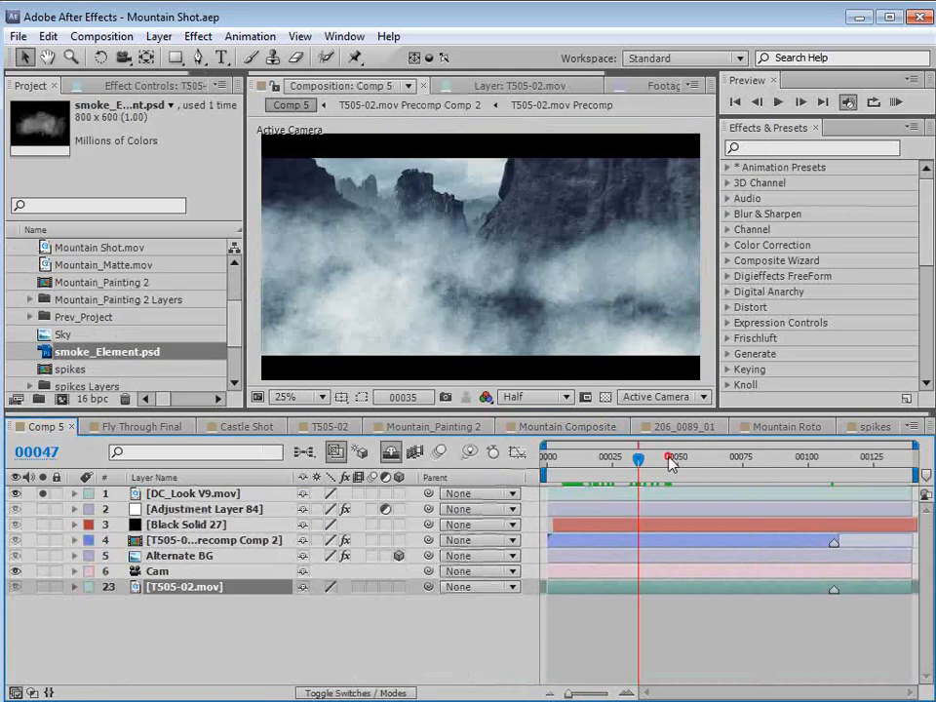
{"action": "left_click_drag", "start_coordinate": [669, 463], "coordinate": [842, 467]}
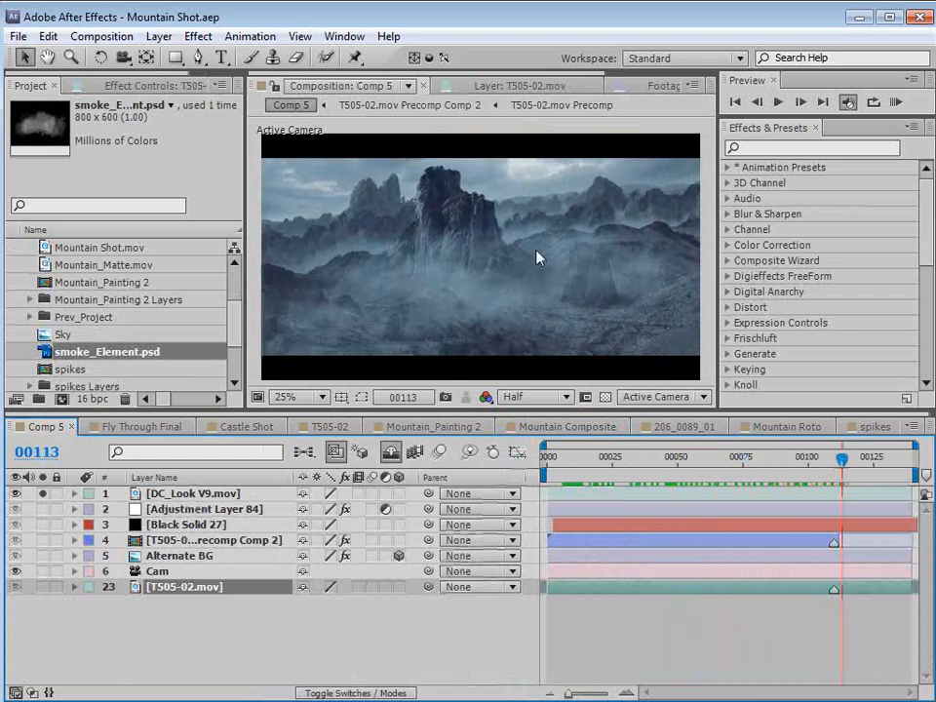
In Mountain Composite, create a 1920 x 1080 black solid named Particle Clouds.
{"action": "left_click", "coordinate": [561, 427]}
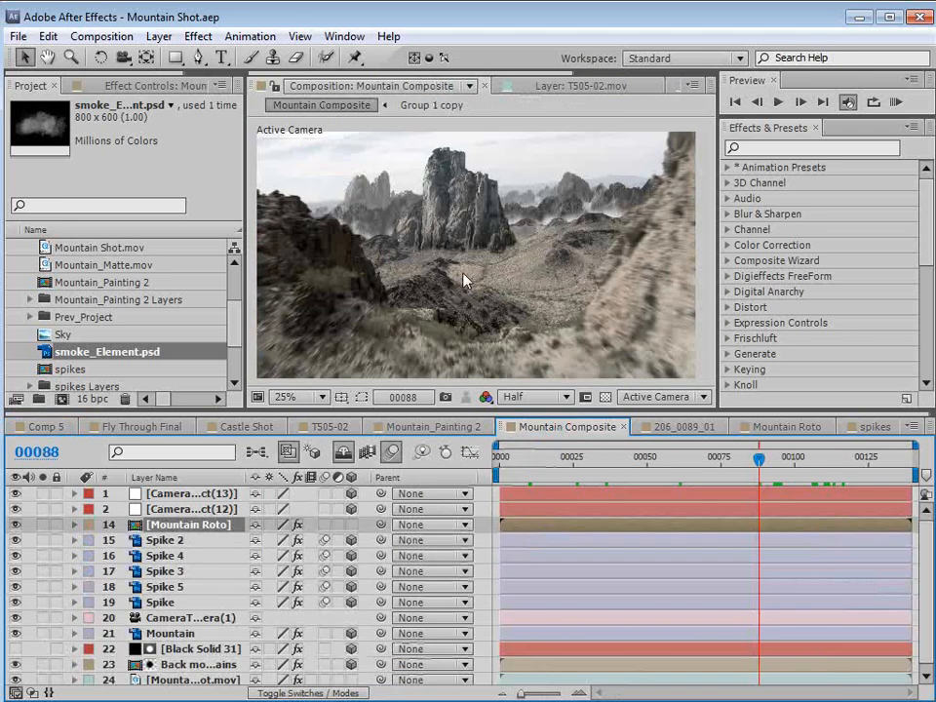
{"action": "left_click", "coordinate": [156, 36]}
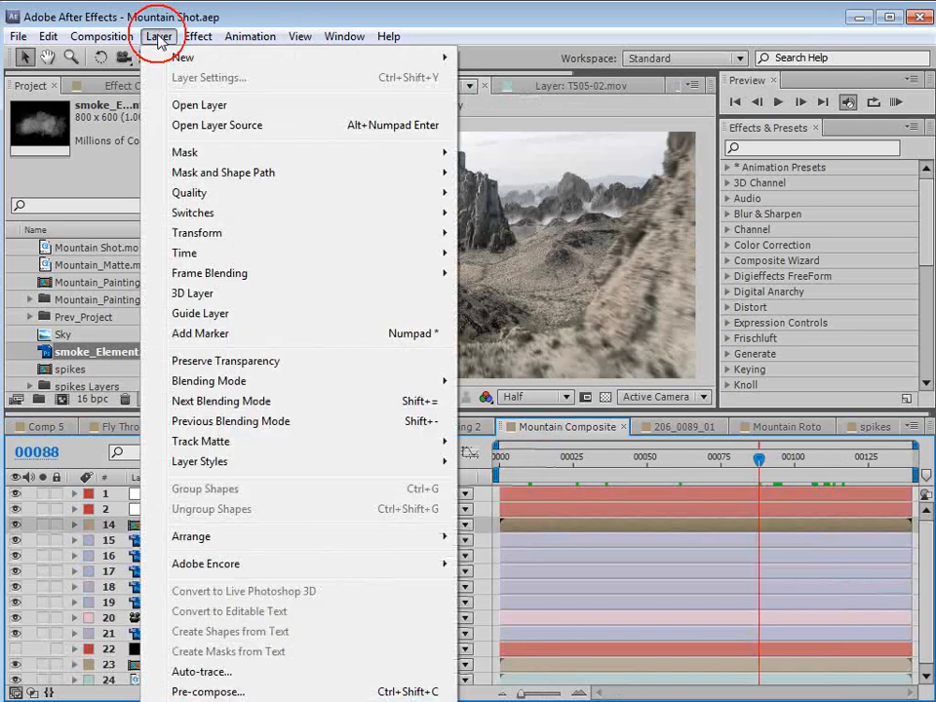
{"action": "mouse_move", "coordinate": [162, 56]}
{"action": "left_click", "coordinate": [509, 77]}
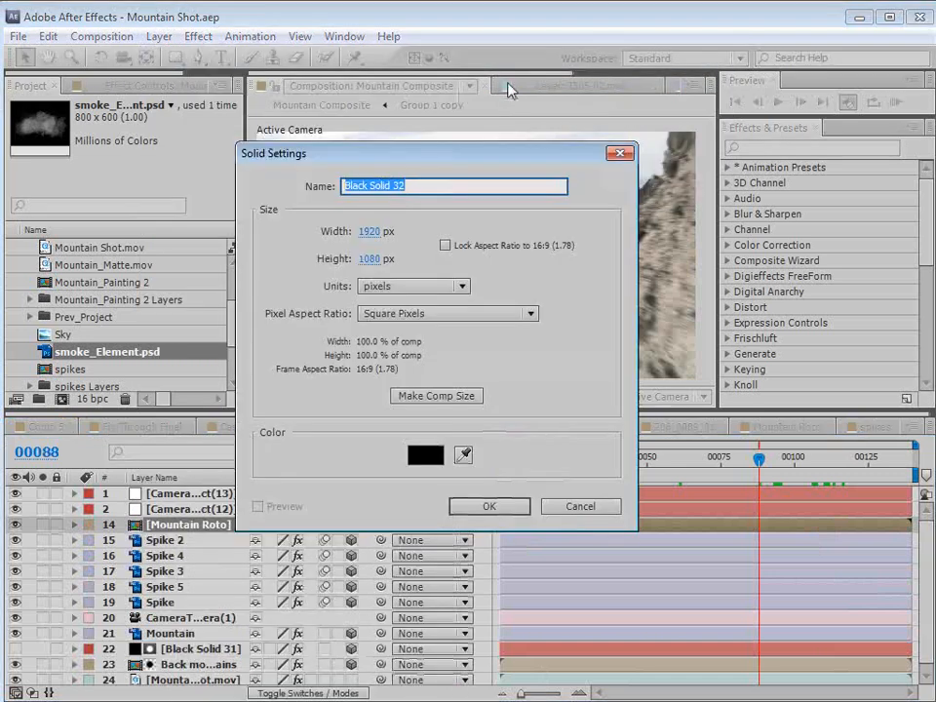
{"action": "type", "text": "Part"}
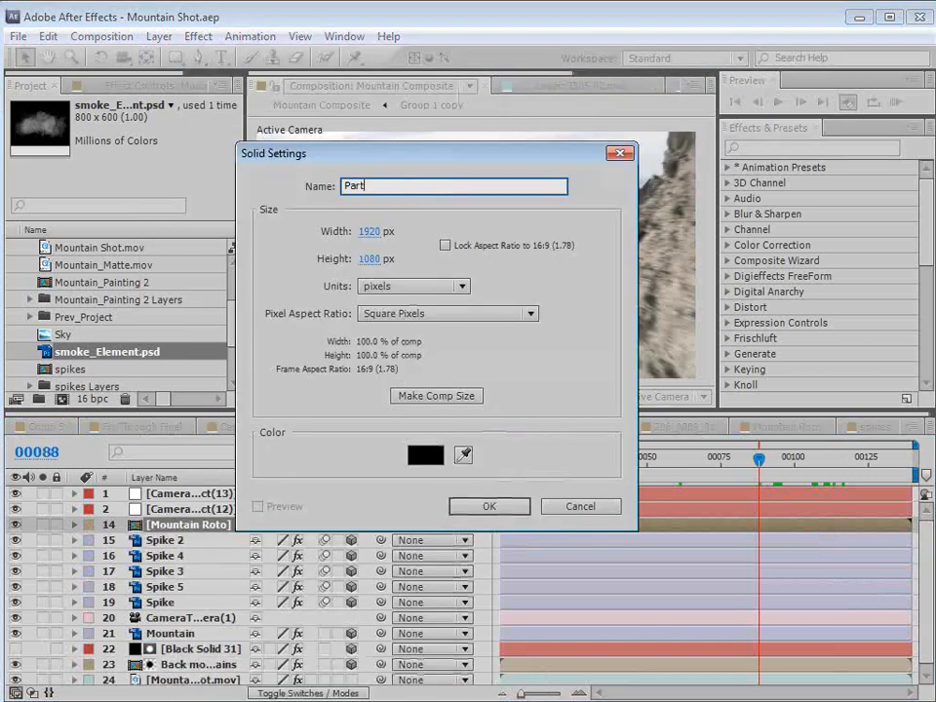
{"action": "type", "text": "icle Clouds"}
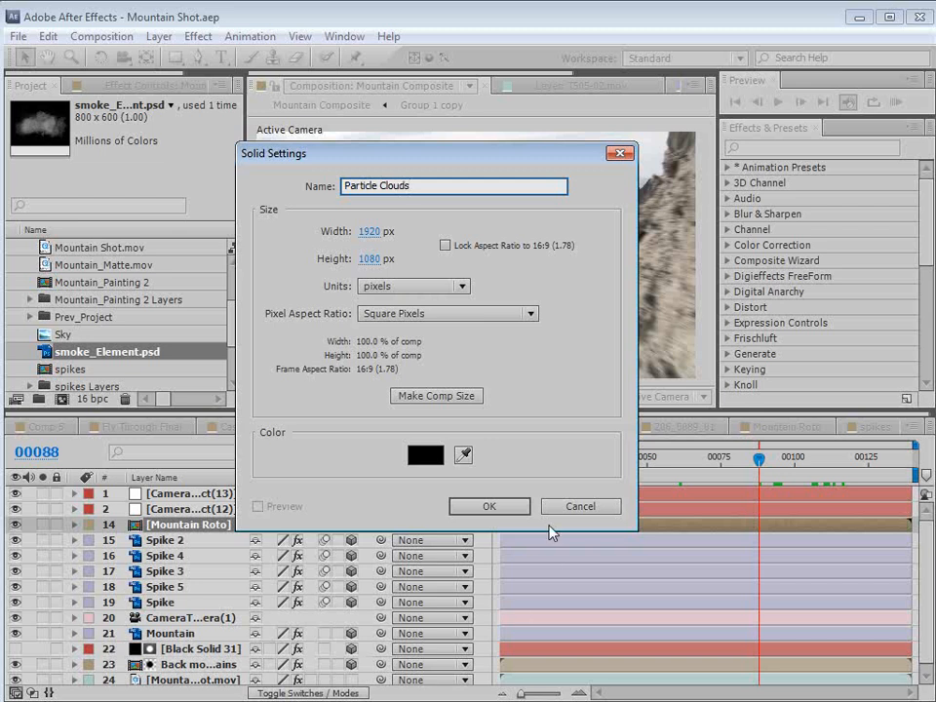
{"action": "left_click", "coordinate": [495, 506]}
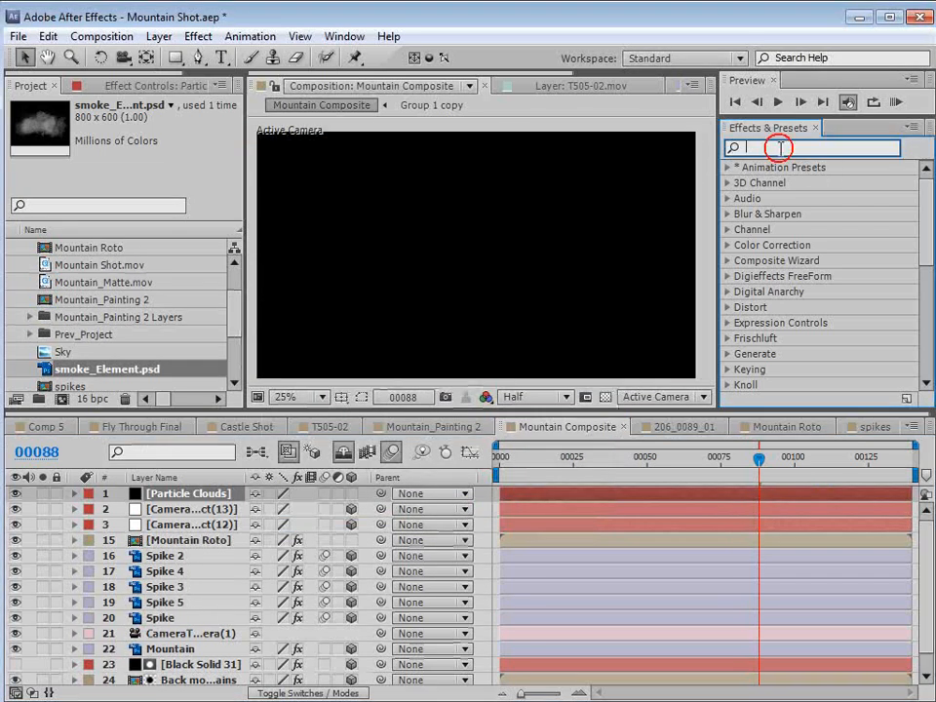
Apply the Trapcode Particular effect to Particle Clouds and preview the particles at frame 49.
{"action": "type", "text": "particul"}
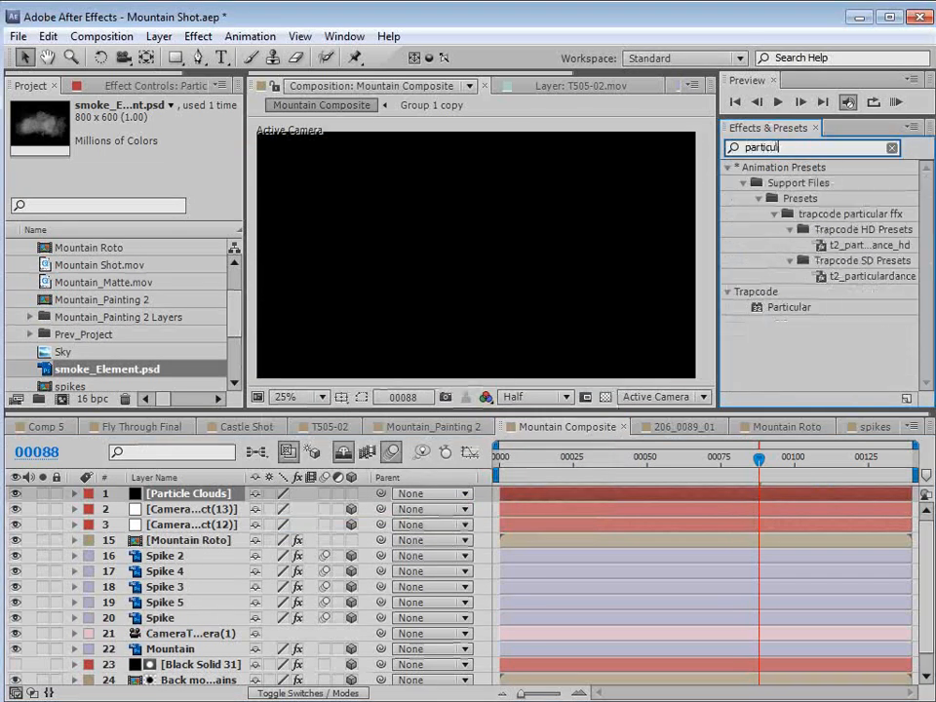
{"action": "left_click_drag", "start_coordinate": [788, 305], "coordinate": [193, 504]}
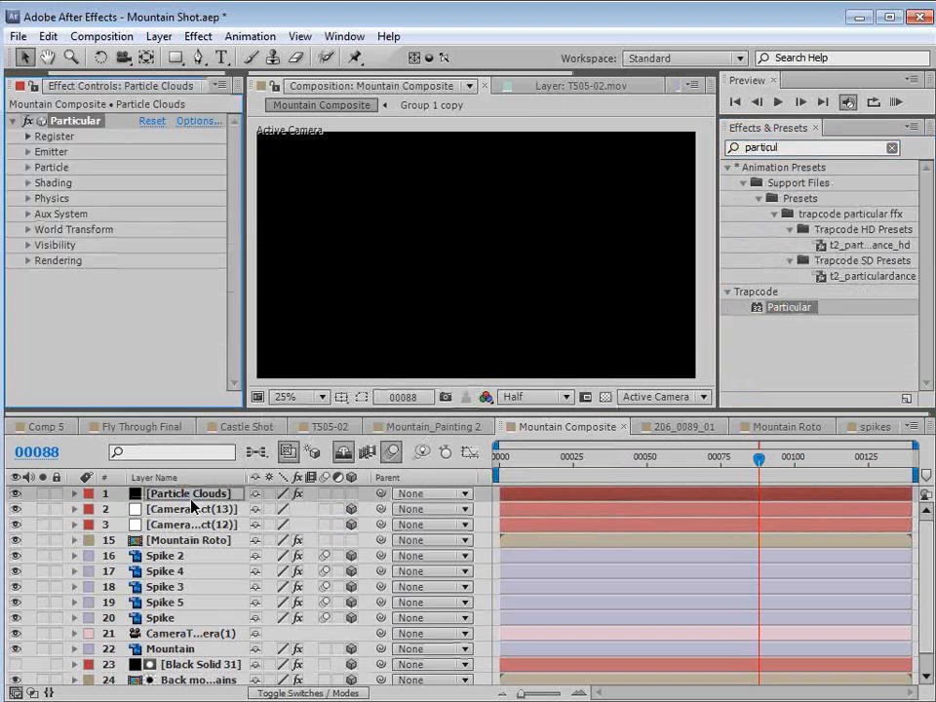
{"action": "left_click_drag", "start_coordinate": [711, 458], "coordinate": [643, 466]}
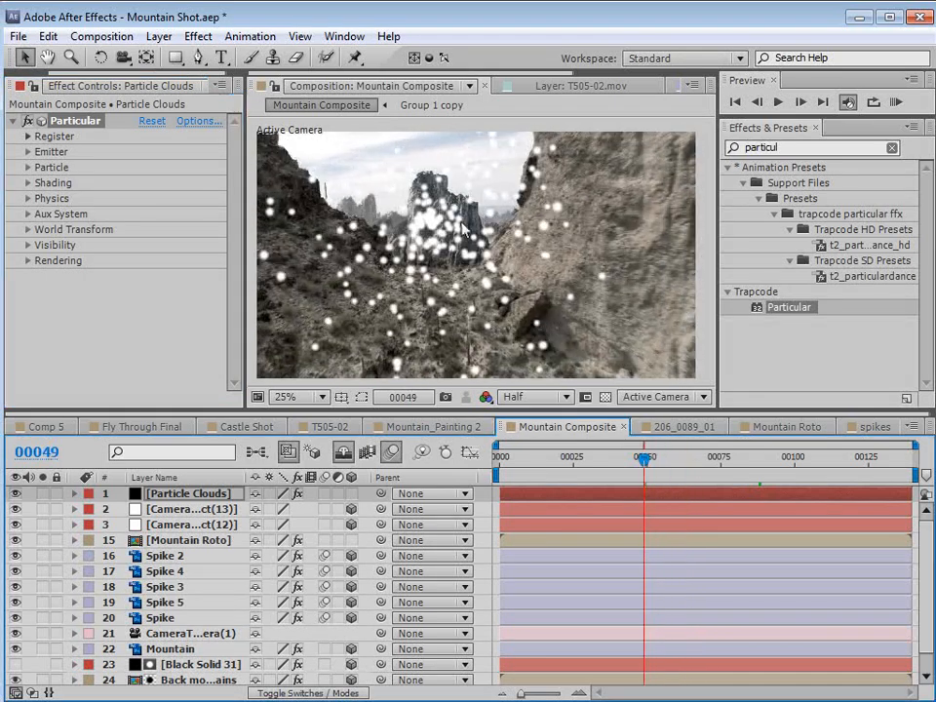
Set Particular's Emitter Type to Box and its Velocity to 0.
{"action": "left_click", "coordinate": [28, 152]}
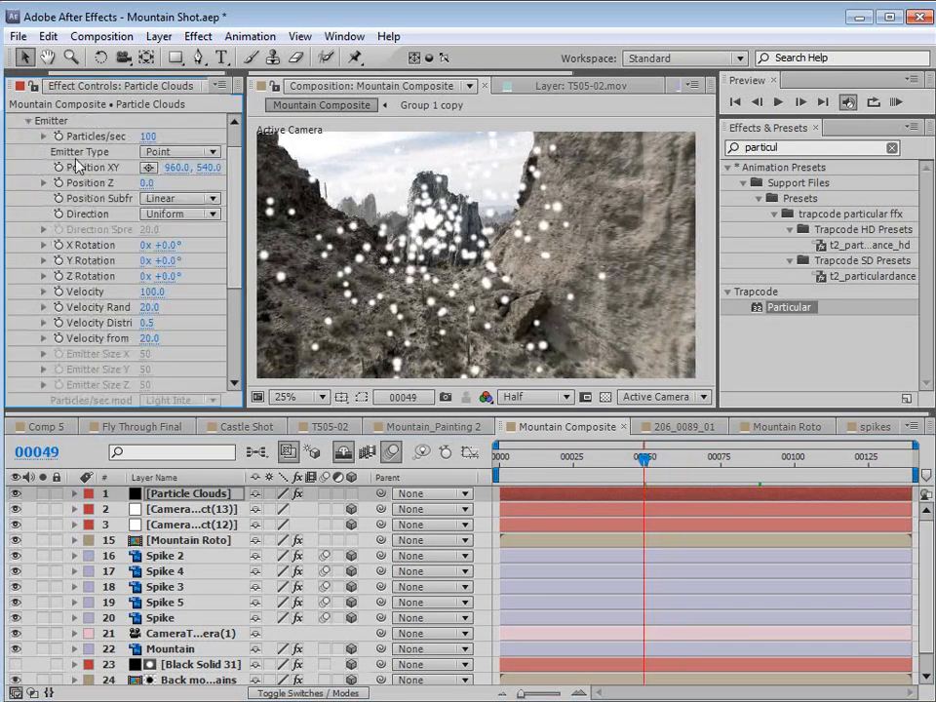
{"action": "left_click", "coordinate": [216, 183]}
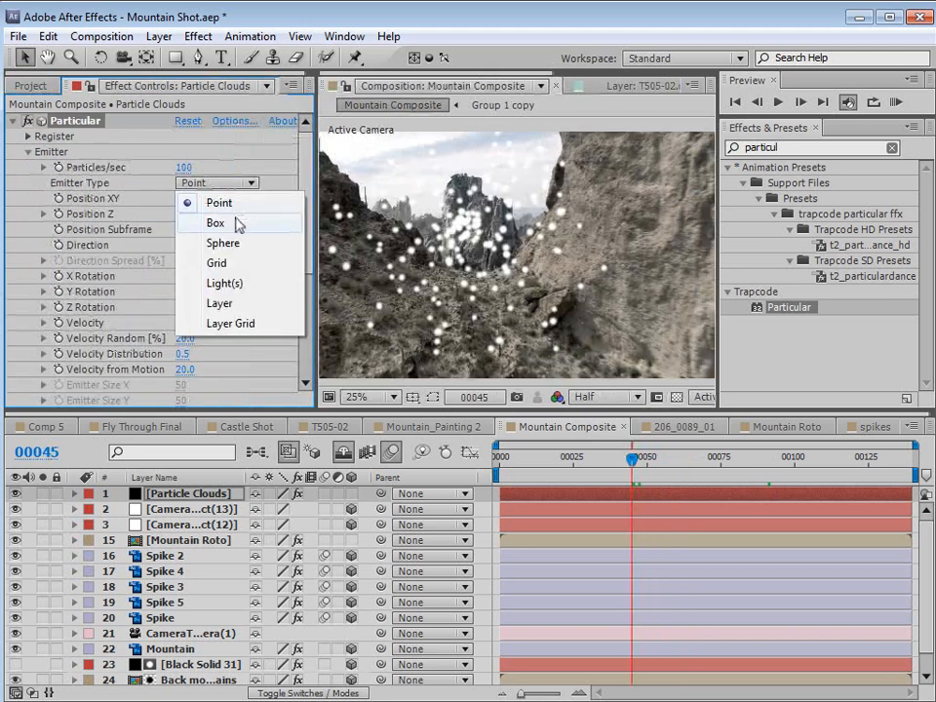
{"action": "left_click", "coordinate": [216, 223]}
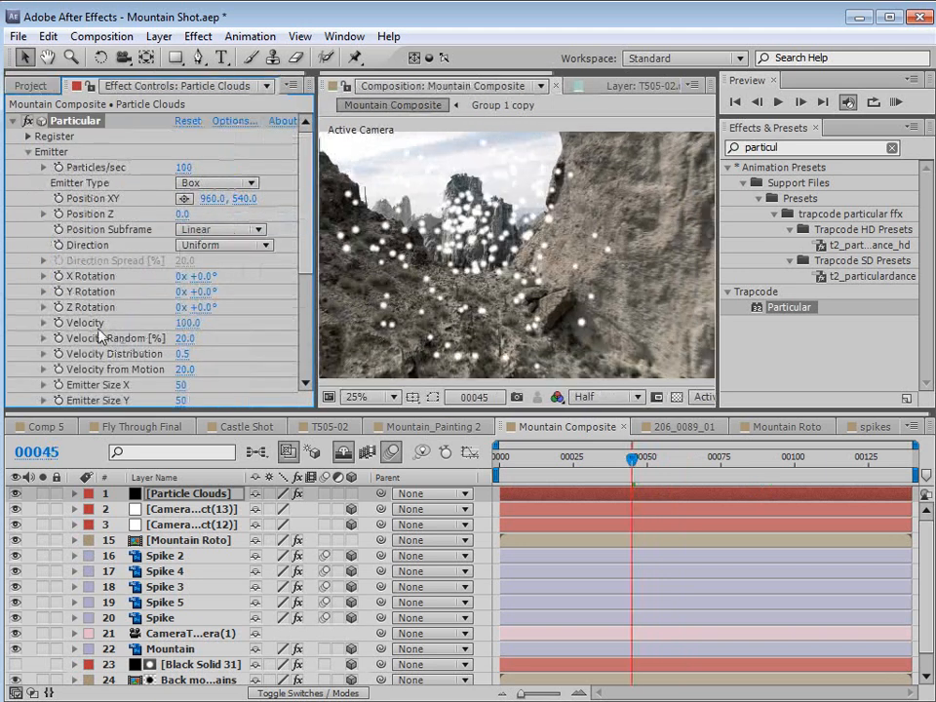
{"action": "left_click", "coordinate": [187, 323]}
{"action": "type", "text": "0"}
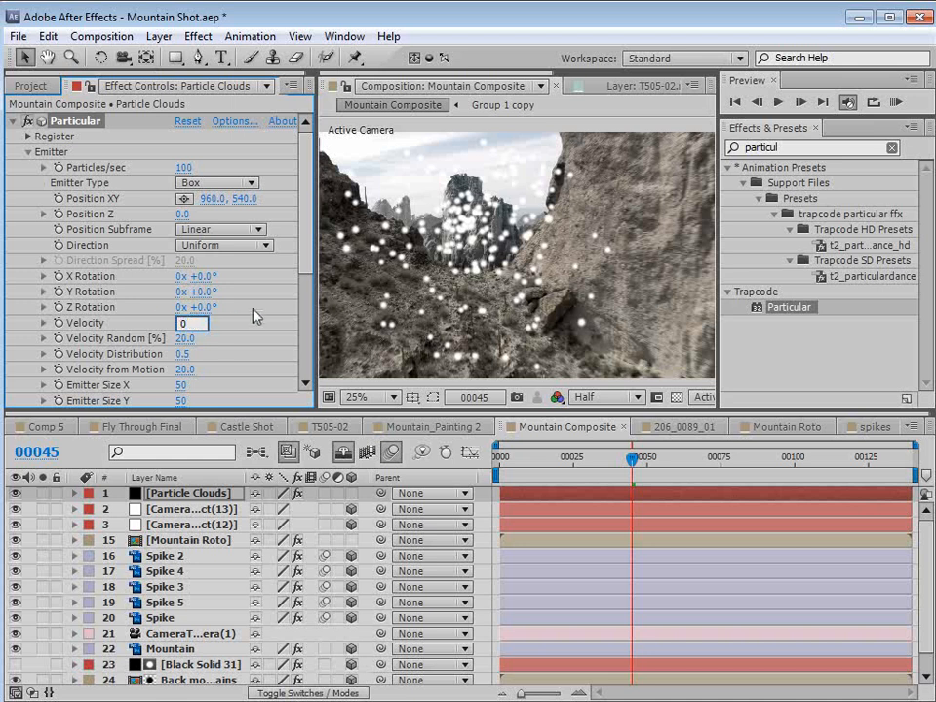
{"action": "key", "text": "Return"}
Keyframe Particles/sec on the Particle Clouds layer at 100 on frame 34 and 0 on frame 35.
{"action": "left_click_drag", "start_coordinate": [649, 464], "coordinate": [600, 460]}
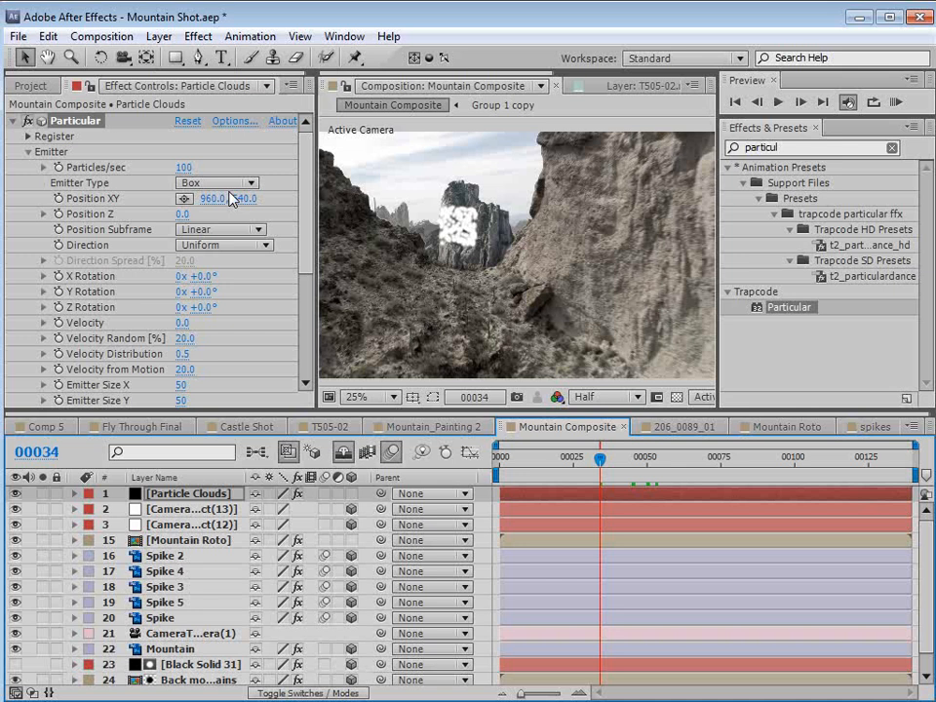
{"action": "left_click", "coordinate": [59, 167]}
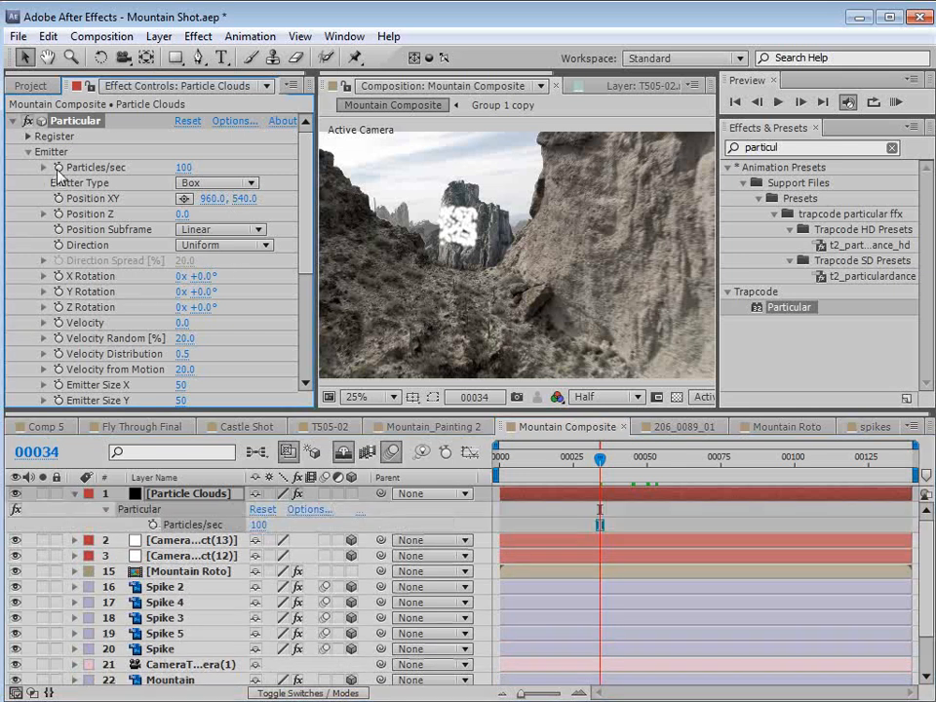
{"action": "left_click", "coordinate": [603, 484]}
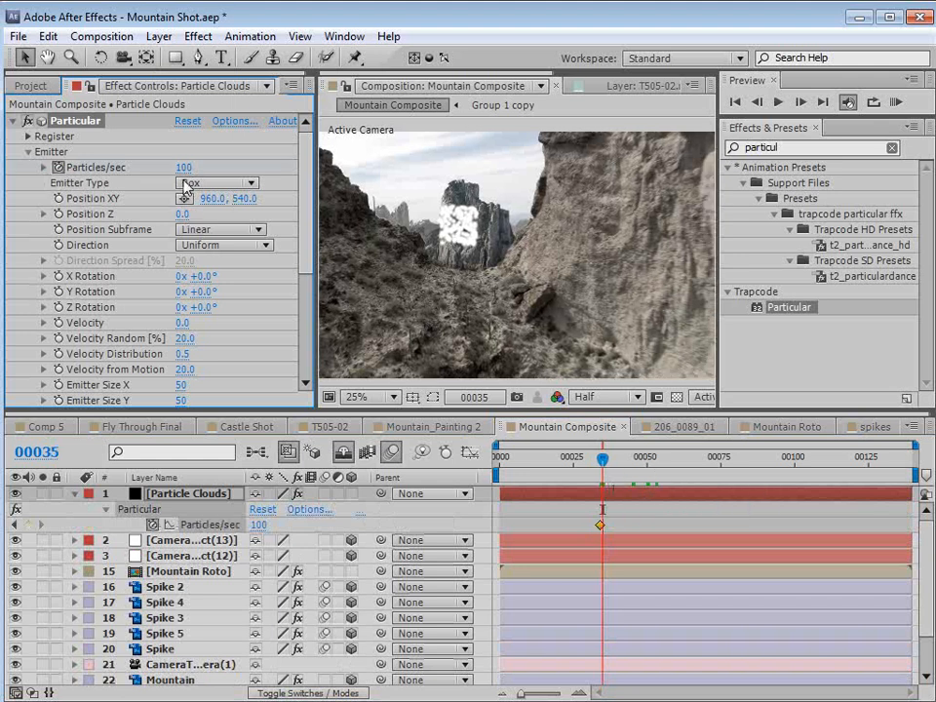
{"action": "left_click", "coordinate": [184, 169]}
{"action": "type", "text": "0"}
{"action": "key", "text": "Return"}
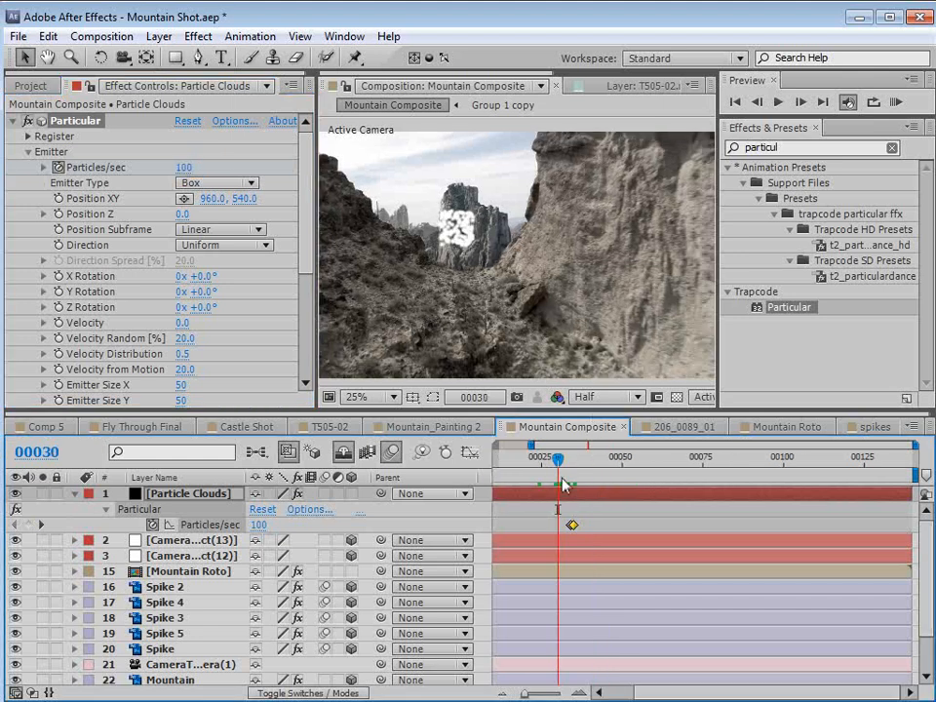
{"action": "left_click_drag", "start_coordinate": [562, 484], "coordinate": [603, 474]}
Enlarge the Particular emitter box to X 708, Y 106 and Z 717, and preview the spread at frame 59.
{"action": "scroll", "coordinate": [273, 286], "scroll_direction": "down", "scroll_amount": 2}
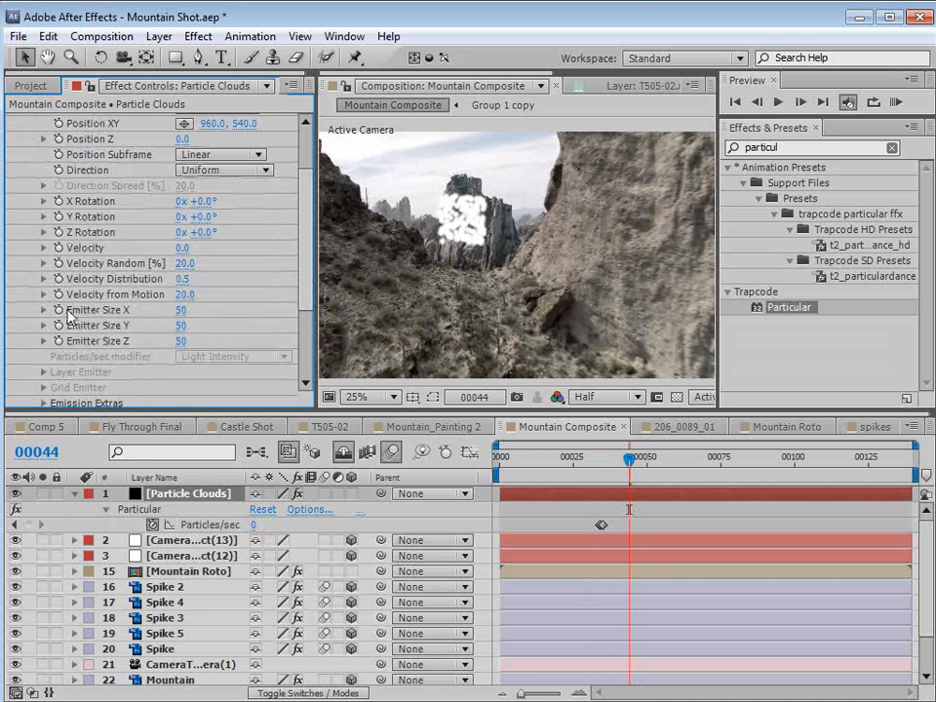
{"action": "left_click_drag", "start_coordinate": [182, 324], "coordinate": [837, 330]}
{"action": "scroll", "coordinate": [433, 278], "scroll_direction": "down", "scroll_amount": 1}
{"action": "left_click_drag", "start_coordinate": [182, 339], "coordinate": [849, 304]}
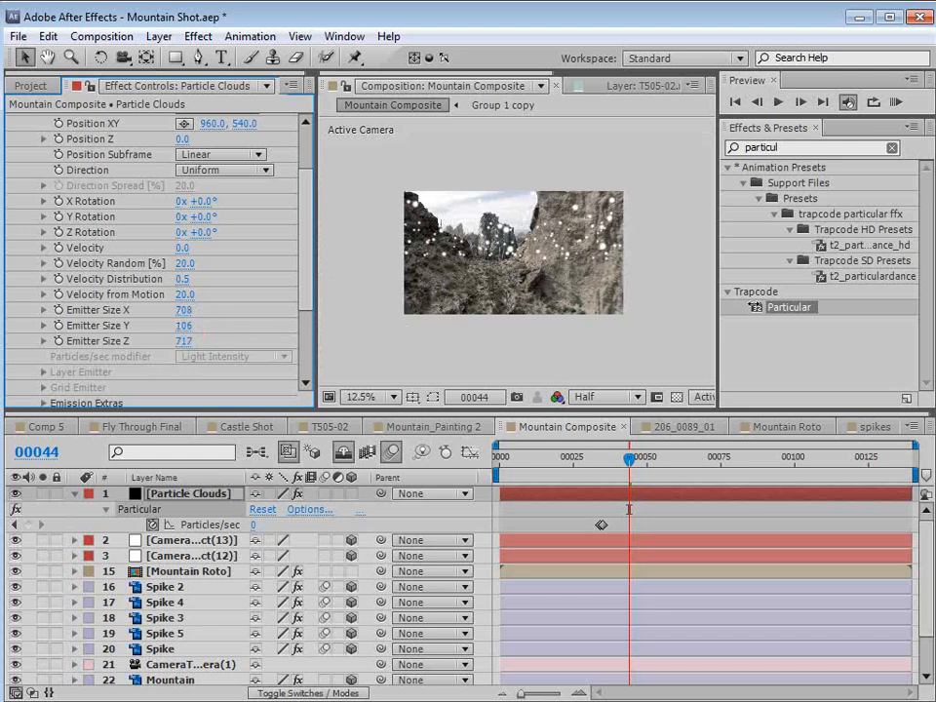
{"action": "scroll", "coordinate": [469, 258], "scroll_direction": "up", "scroll_amount": 1}
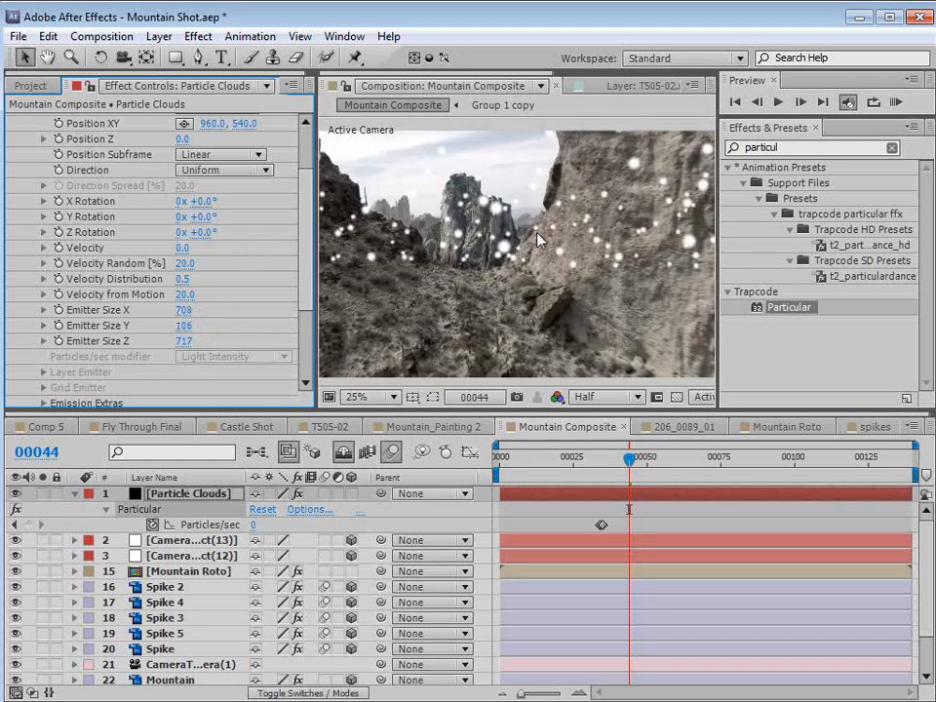
{"action": "left_click_drag", "start_coordinate": [629, 470], "coordinate": [673, 465]}
Inspect smoke_Element.psd and create a new composition from it, scrubbing to frame 29.
{"action": "left_click", "coordinate": [30, 86]}
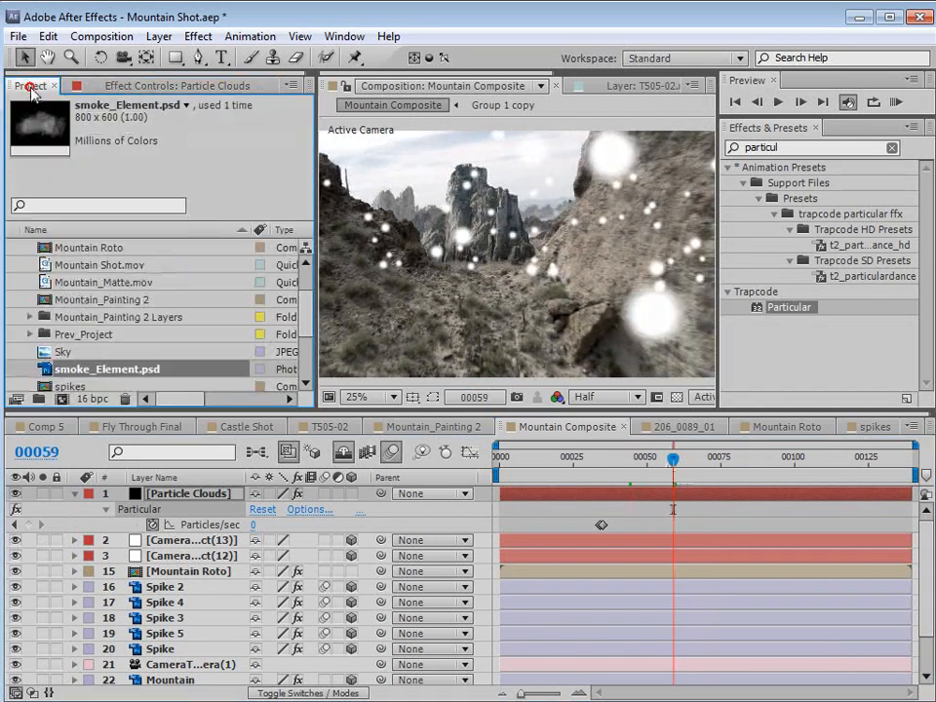
{"action": "double_click", "coordinate": [76, 372]}
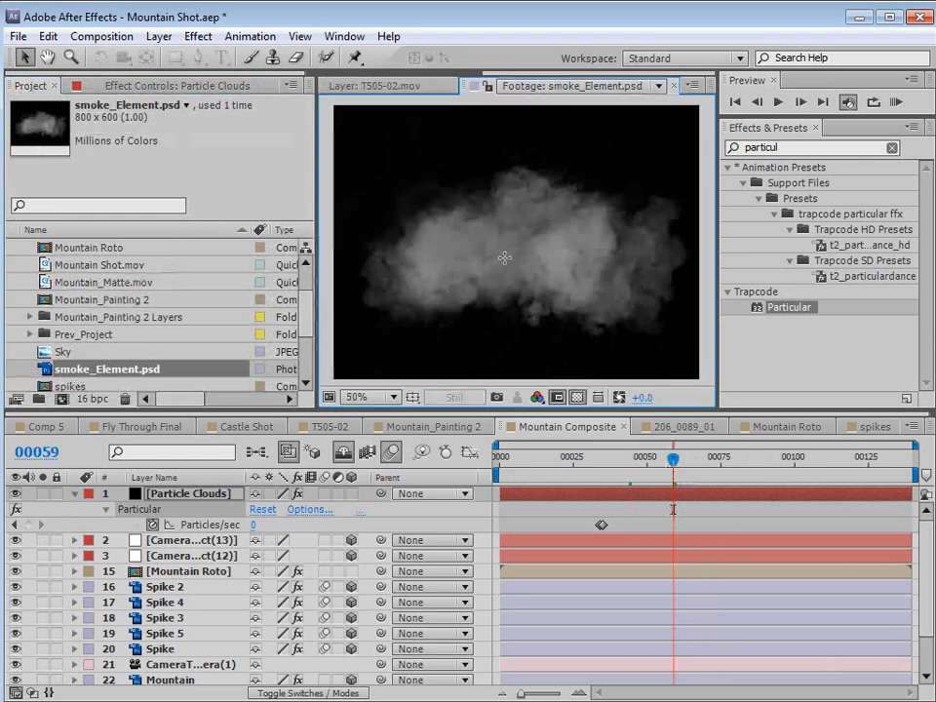
{"action": "left_click_drag", "start_coordinate": [103, 373], "coordinate": [61, 398]}
{"action": "left_click", "coordinate": [556, 468]}
{"action": "left_click_drag", "start_coordinate": [555, 471], "coordinate": [586, 478]}
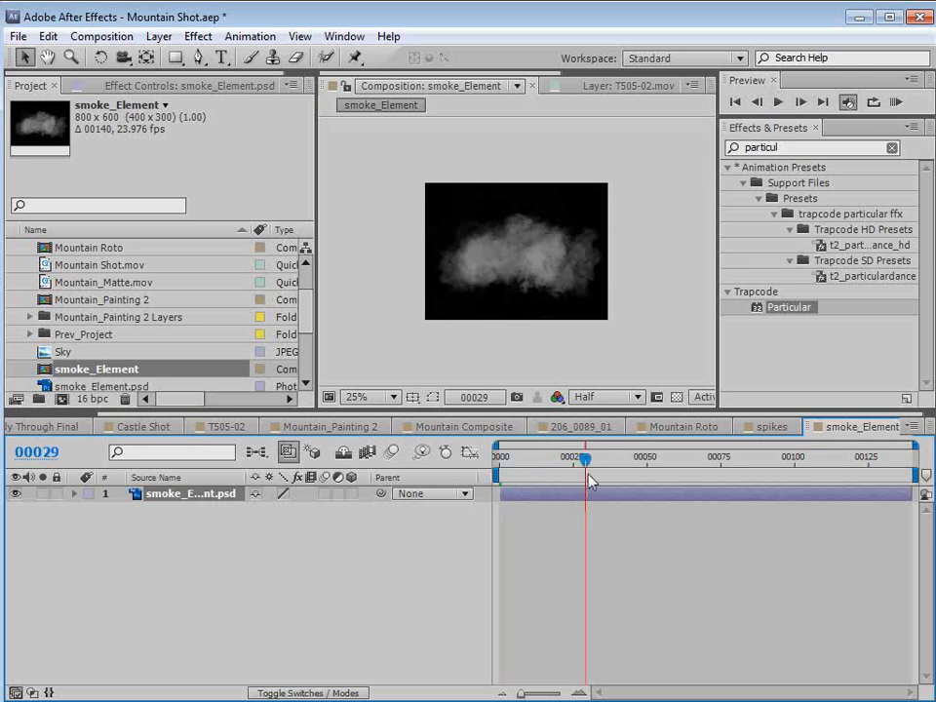
Create an 800 x 600 white solid in the smoke_Element composition and place it beneath the smoke layer.
{"action": "left_click", "coordinate": [159, 36]}
{"action": "mouse_move", "coordinate": [188, 57]}
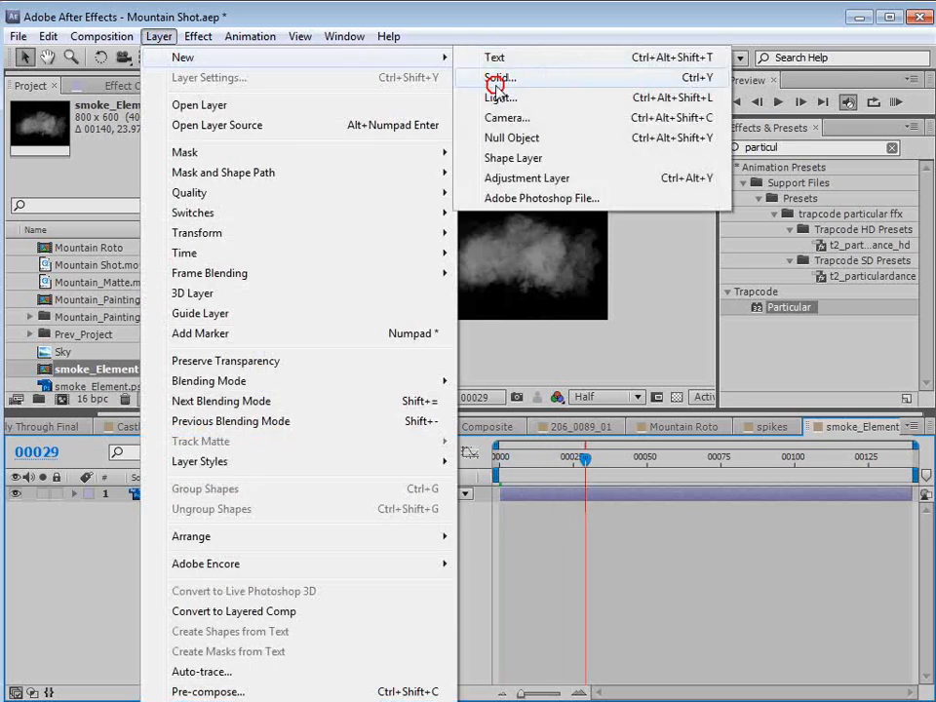
{"action": "left_click", "coordinate": [495, 77]}
{"action": "left_click", "coordinate": [426, 455]}
{"action": "left_click_drag", "start_coordinate": [382, 468], "coordinate": [248, 339]}
{"action": "left_click", "coordinate": [624, 340]}
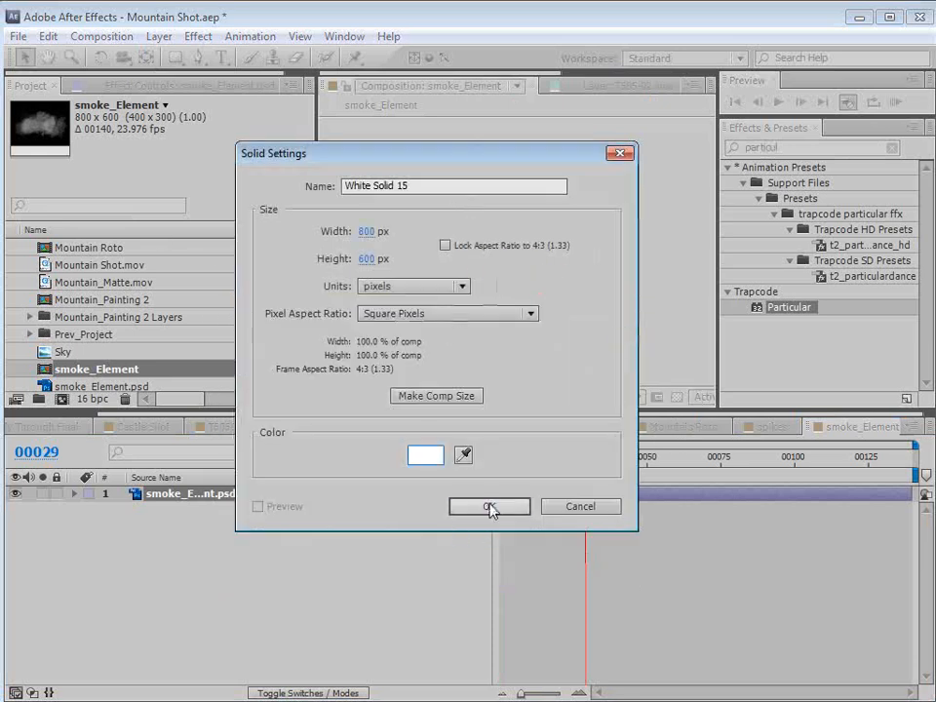
{"action": "left_click", "coordinate": [488, 508]}
{"action": "left_click_drag", "start_coordinate": [168, 495], "coordinate": [167, 523]}
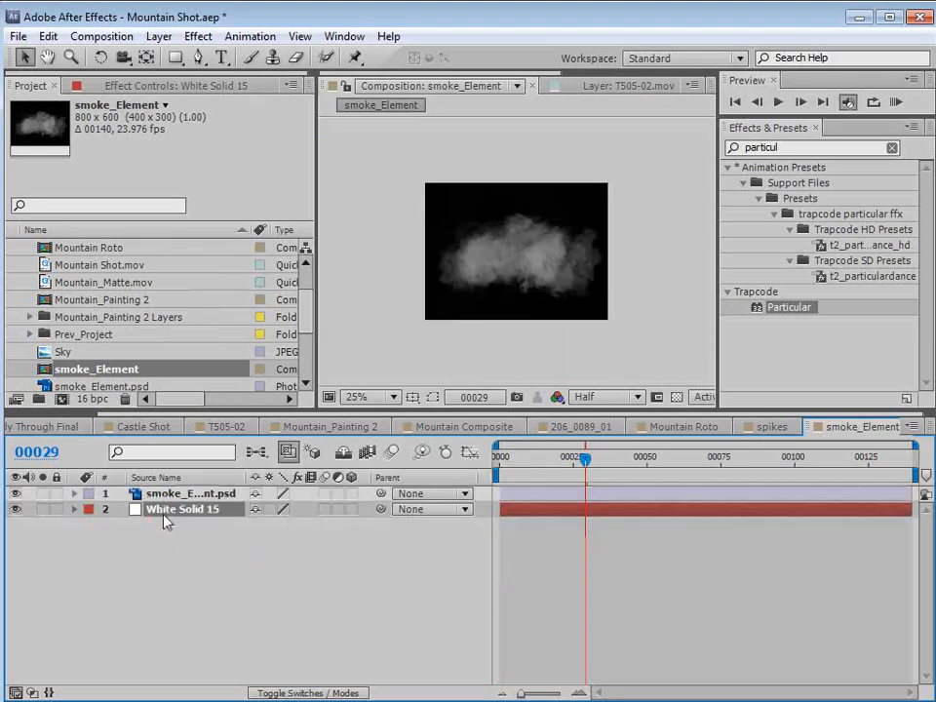
Set the white solid's track matte to Luma Matte from smoke_Element.psd and check the result against the transparency grid.
{"action": "key", "text": "F4"}
{"action": "left_click", "coordinate": [366, 509]}
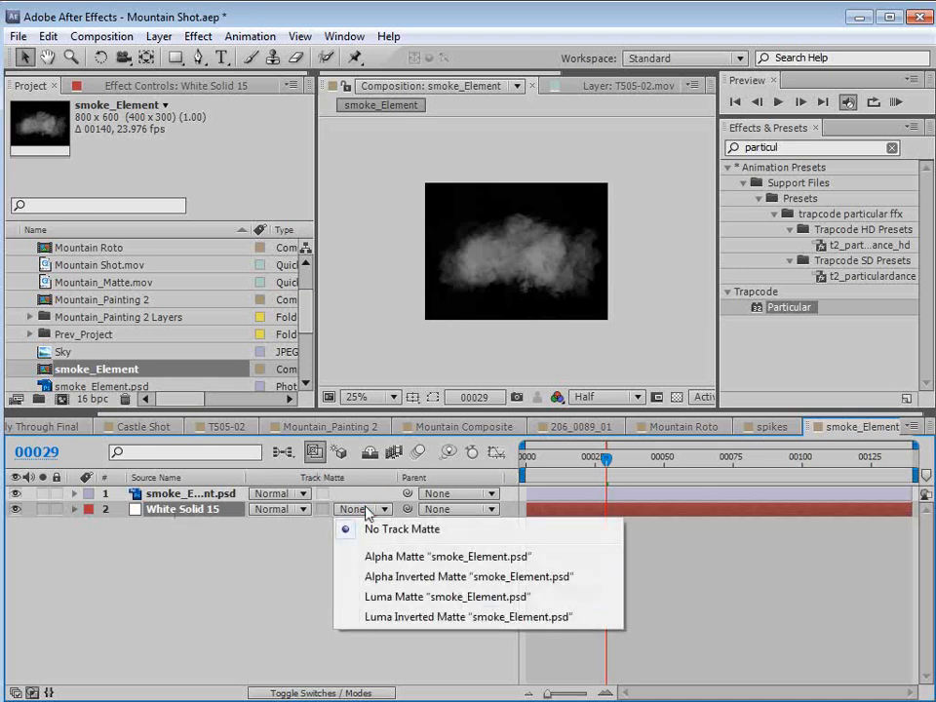
{"action": "left_click", "coordinate": [406, 597]}
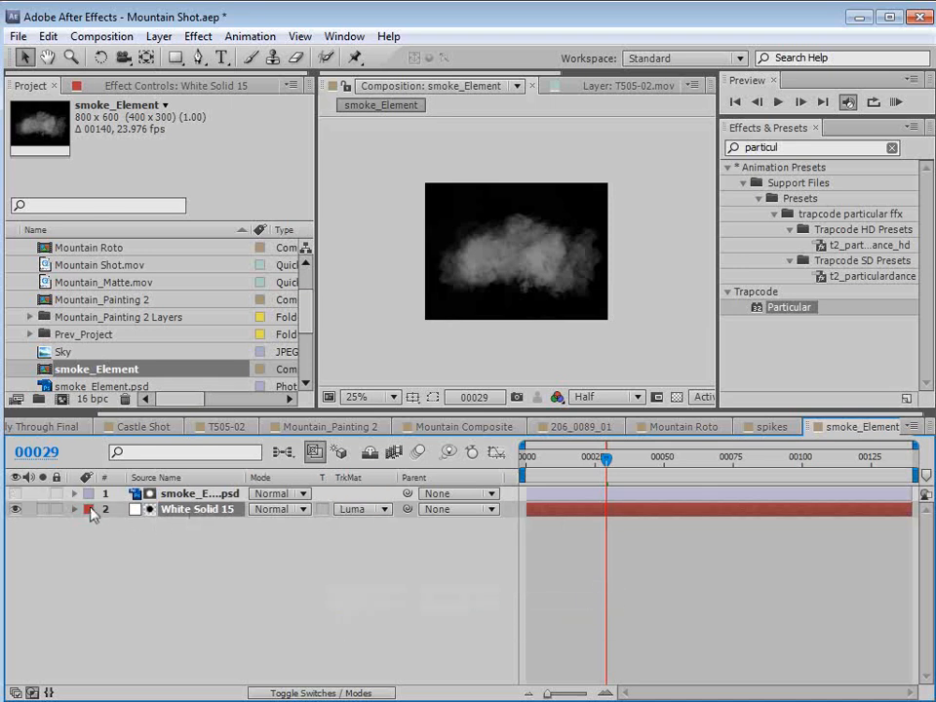
{"action": "scroll", "coordinate": [501, 316], "scroll_direction": "up", "scroll_amount": 2}
{"action": "left_click", "coordinate": [676, 397]}
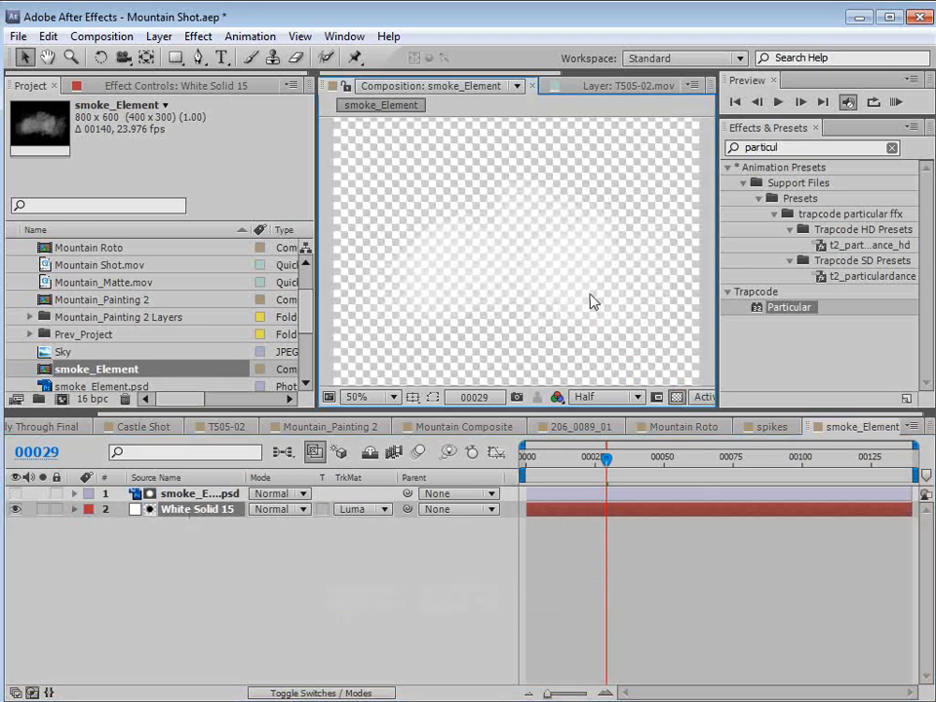
{"action": "left_click", "coordinate": [677, 398]}
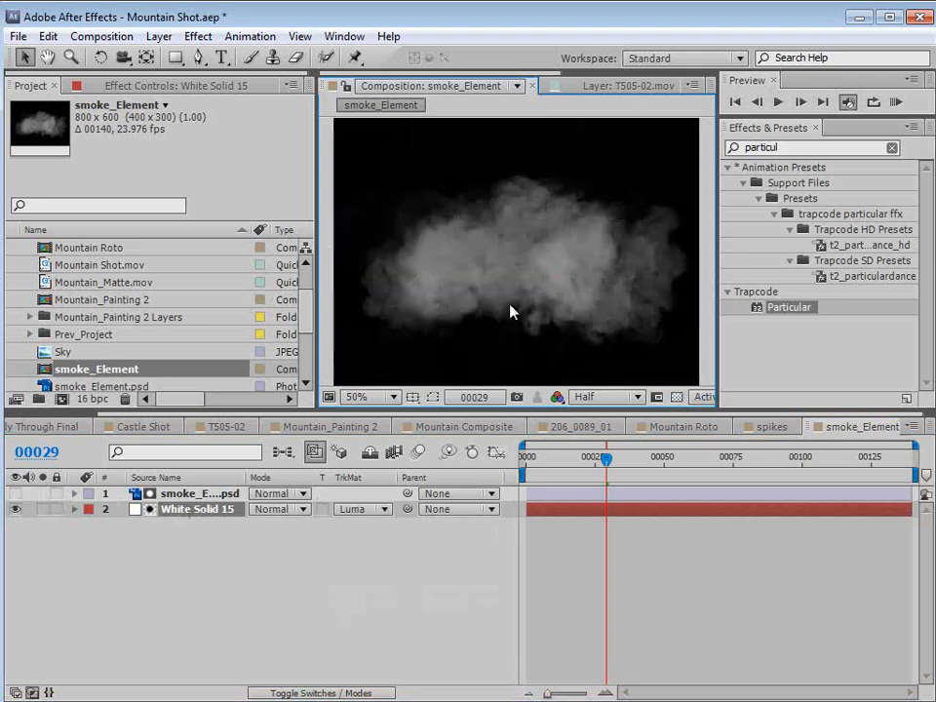
Add the smoke_Element composition as the uppermost layer in Mountain Composite and hide it.
{"action": "left_click", "coordinate": [462, 427]}
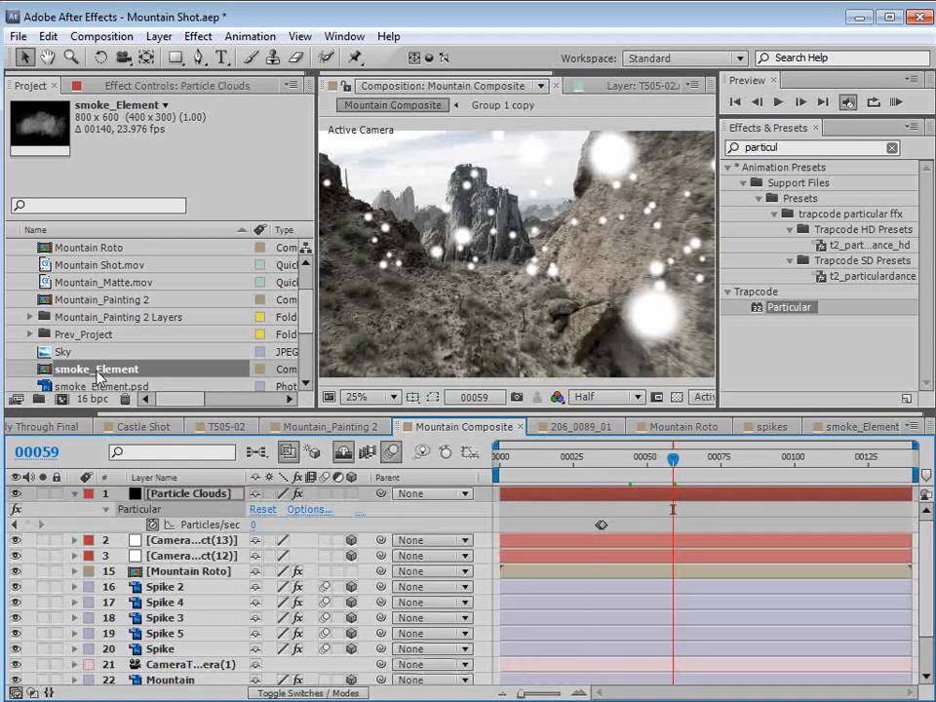
{"action": "left_click_drag", "start_coordinate": [98, 373], "coordinate": [183, 495]}
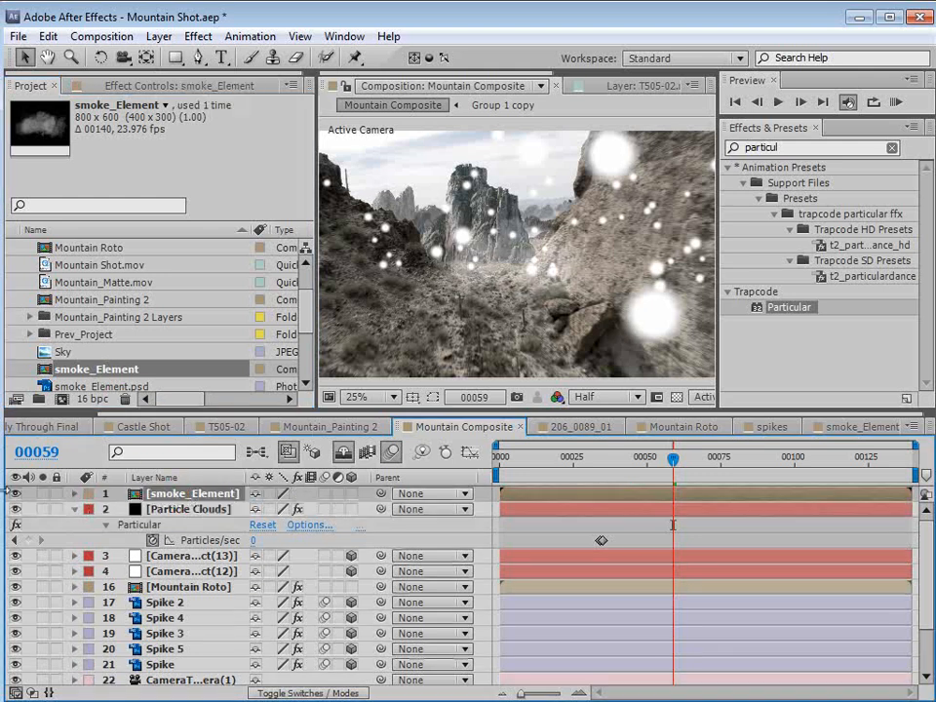
{"action": "left_click", "coordinate": [14, 495]}
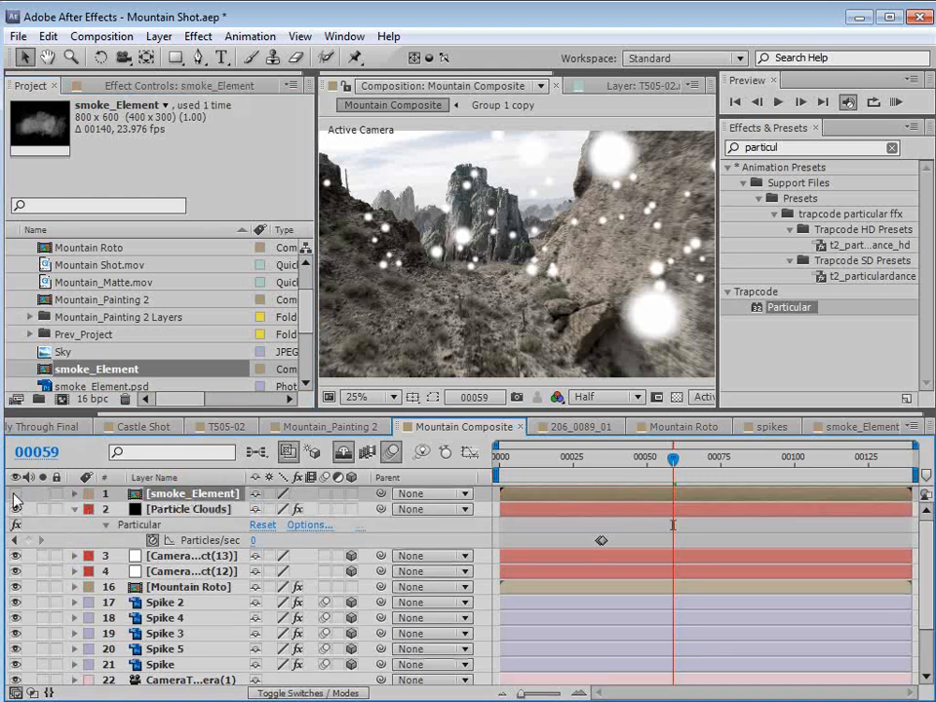
Change Particular's Particle Type on Particle Clouds to Sprite and assign the smoke_Element layer as its texture.
{"action": "left_click", "coordinate": [192, 511]}
{"action": "left_click", "coordinate": [136, 86]}
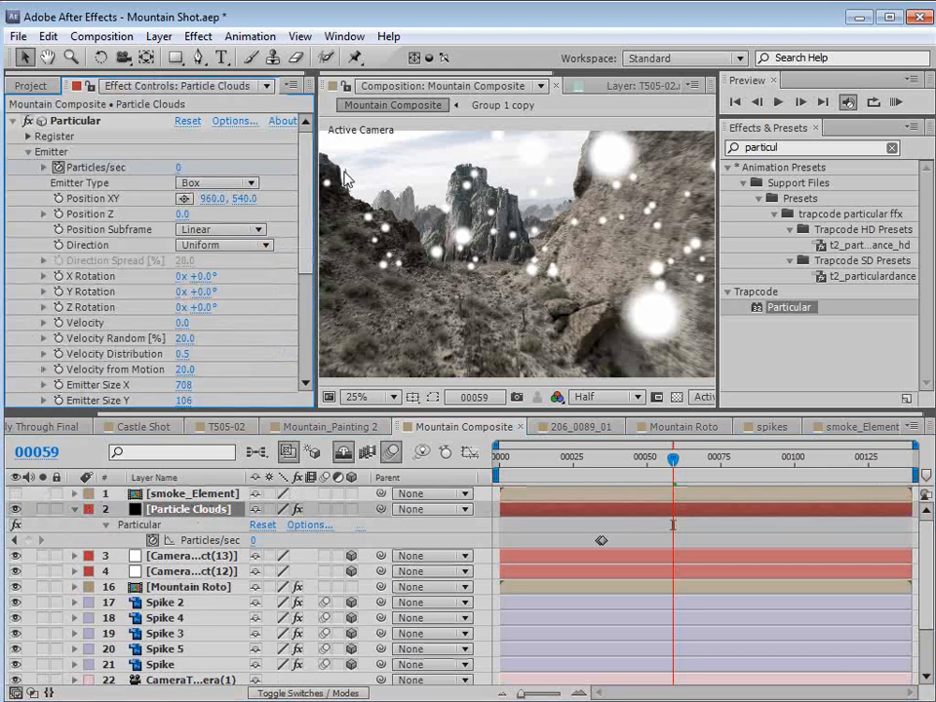
{"action": "left_click_drag", "start_coordinate": [302, 173], "coordinate": [295, 279]}
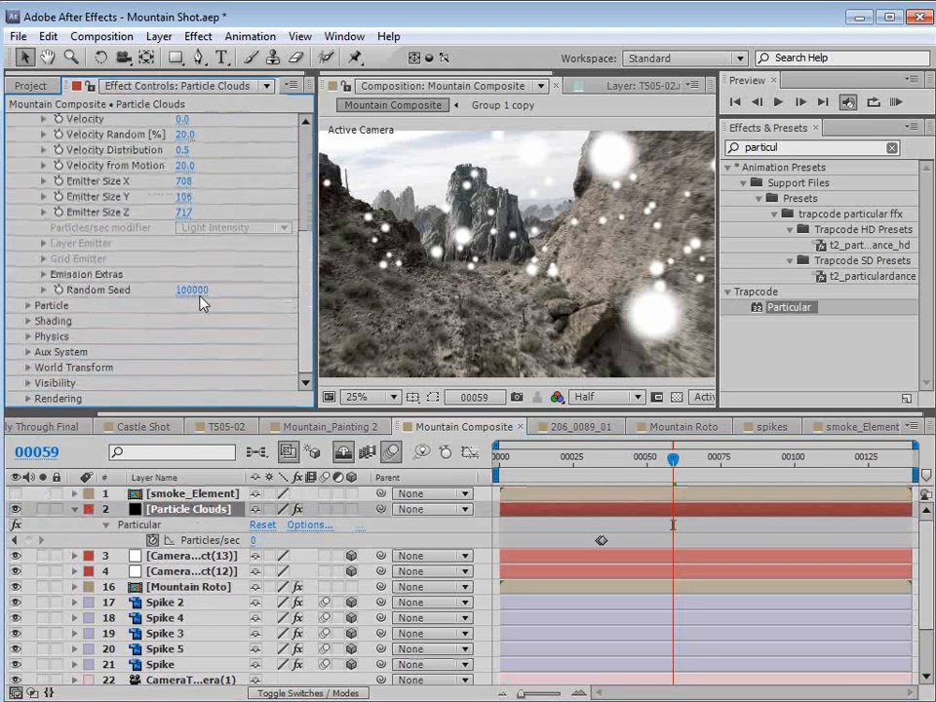
{"action": "left_click", "coordinate": [29, 306]}
{"action": "left_click", "coordinate": [221, 170]}
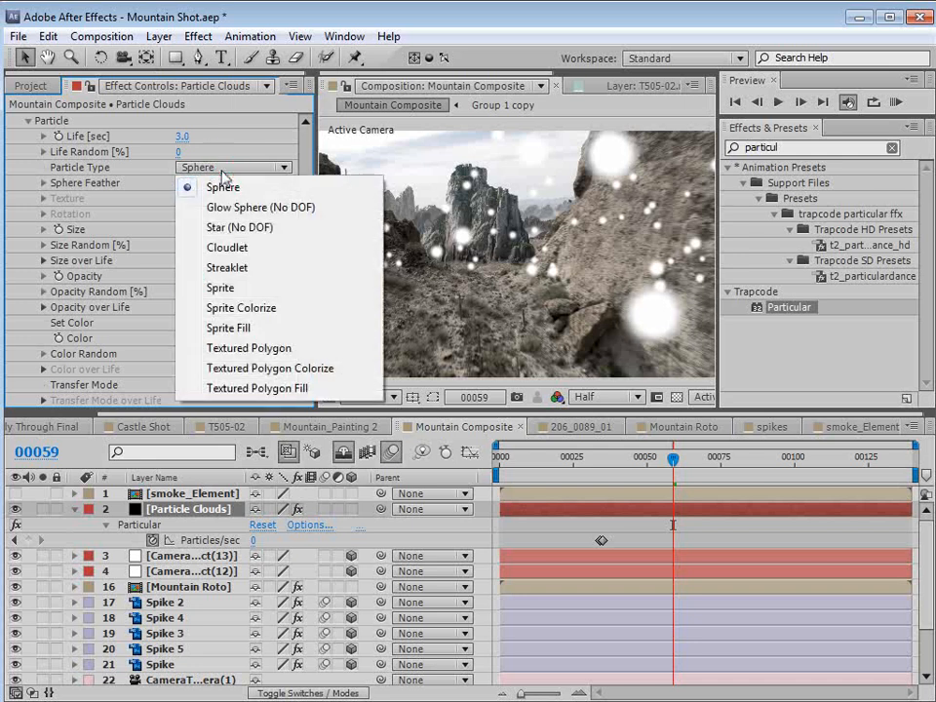
{"action": "left_click", "coordinate": [248, 290]}
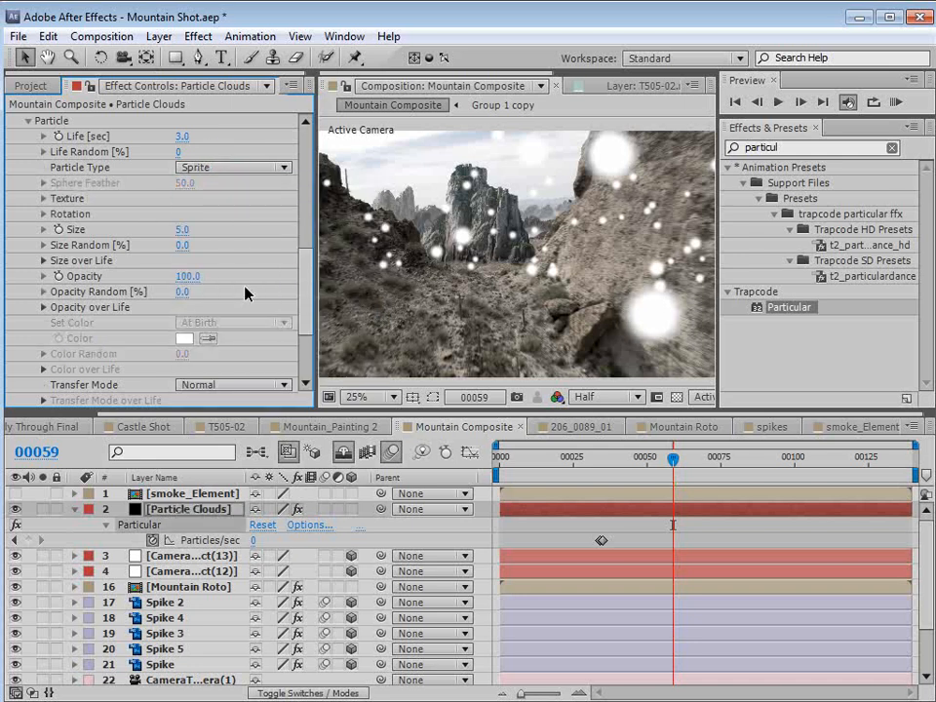
{"action": "left_click", "coordinate": [42, 199]}
{"action": "left_click", "coordinate": [231, 214]}
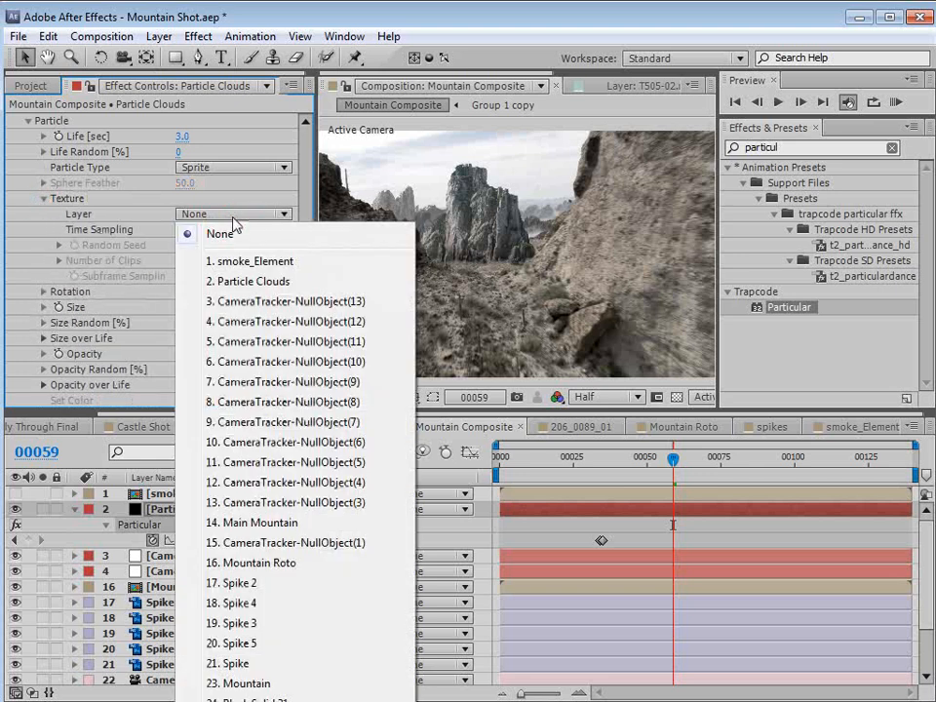
{"action": "left_click", "coordinate": [255, 261]}
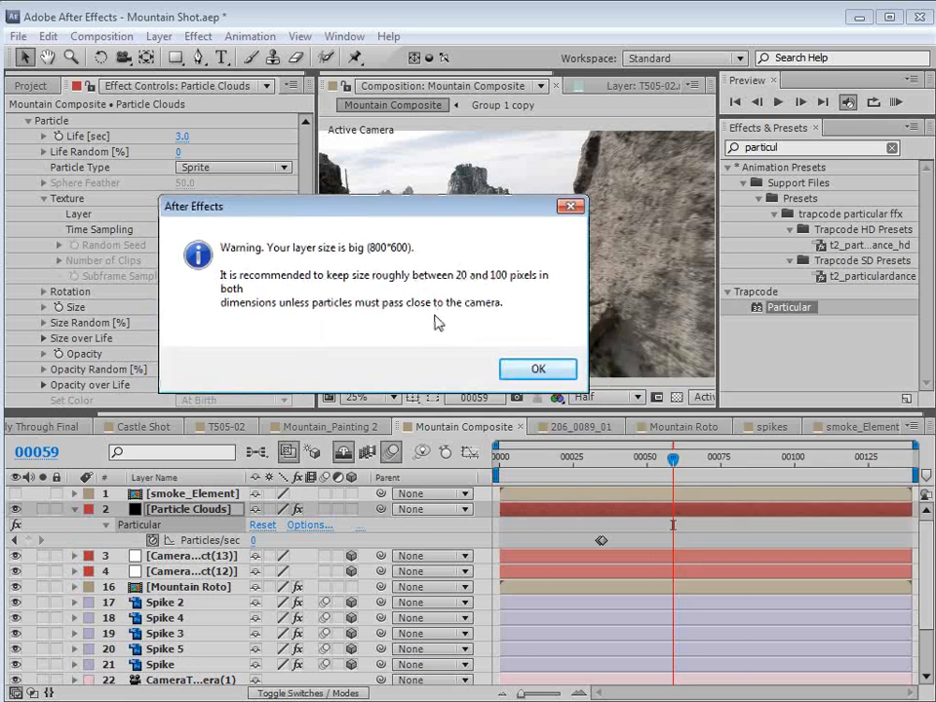
{"action": "left_click", "coordinate": [535, 370]}
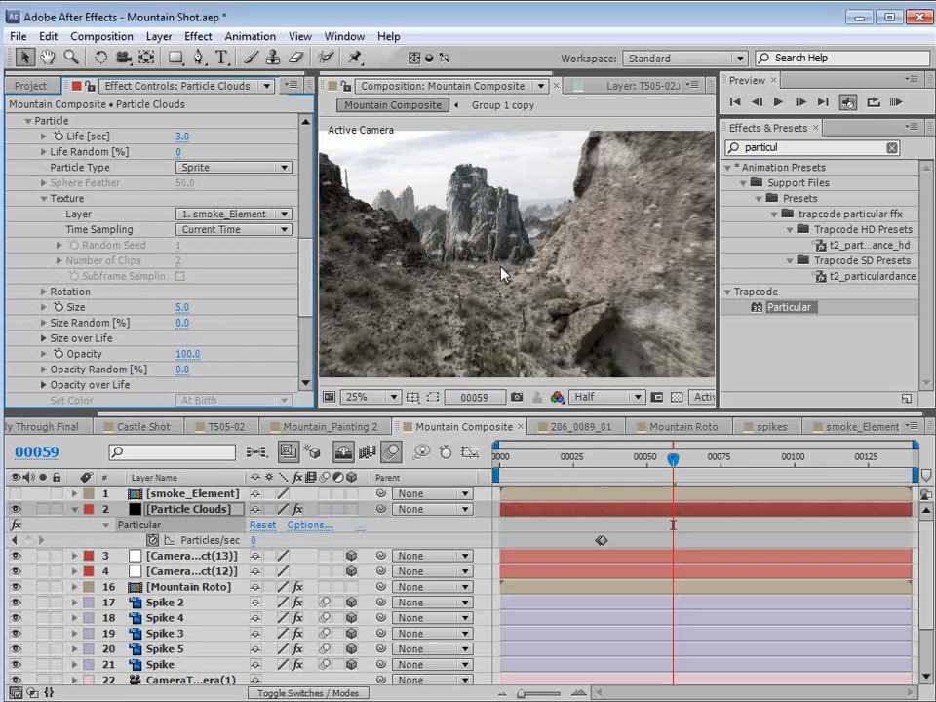
Examine the smoke cloud in the smoke_Element composition in an enlarged view.
{"action": "left_click", "coordinate": [858, 426]}
{"action": "scroll", "coordinate": [487, 307], "scroll_direction": "up", "scroll_amount": 2}
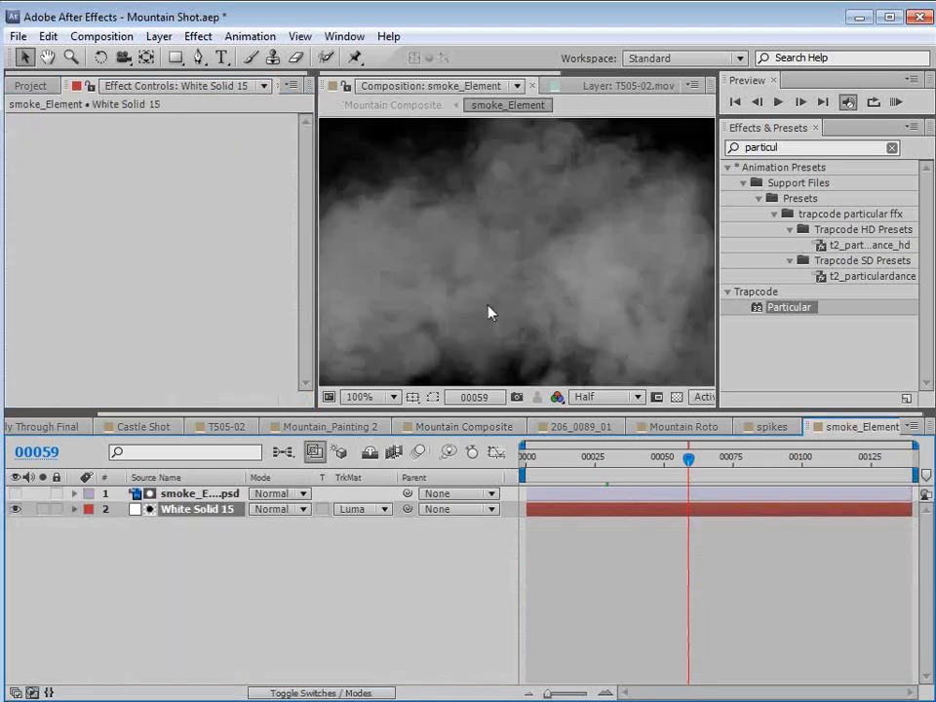
{"action": "key", "text": "grave"}
{"action": "scroll", "coordinate": [489, 312], "scroll_direction": "down", "scroll_amount": 2}
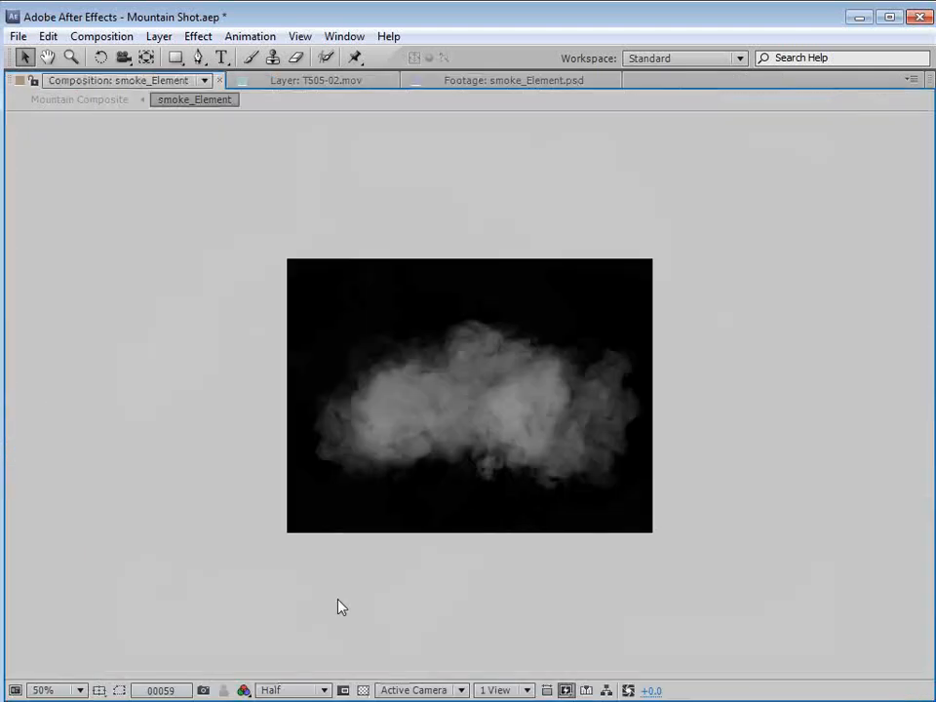
{"action": "key", "text": "grave"}
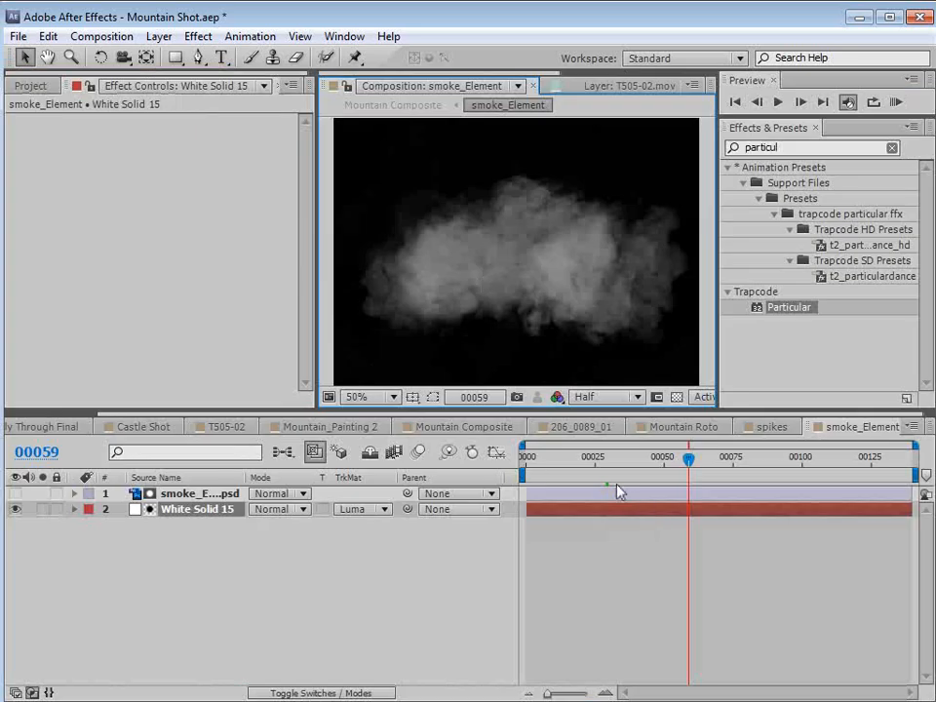
In Mountain Composite, set the Particle Clouds sprites' Size to 55 and Size Random to 22%.
{"action": "left_click", "coordinate": [464, 426]}
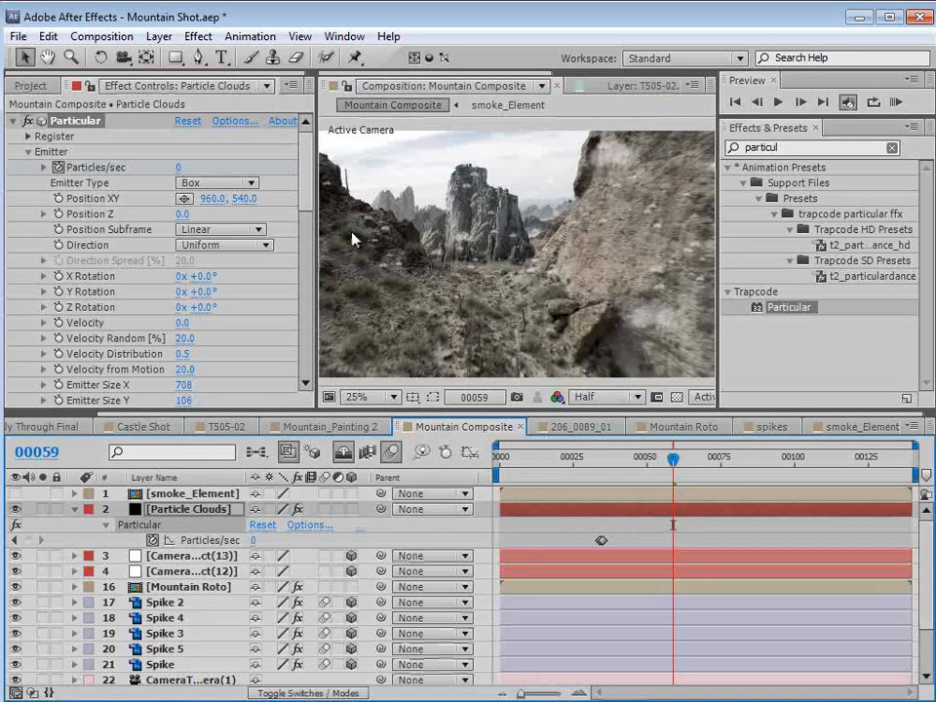
{"action": "left_click_drag", "start_coordinate": [306, 171], "coordinate": [308, 213]}
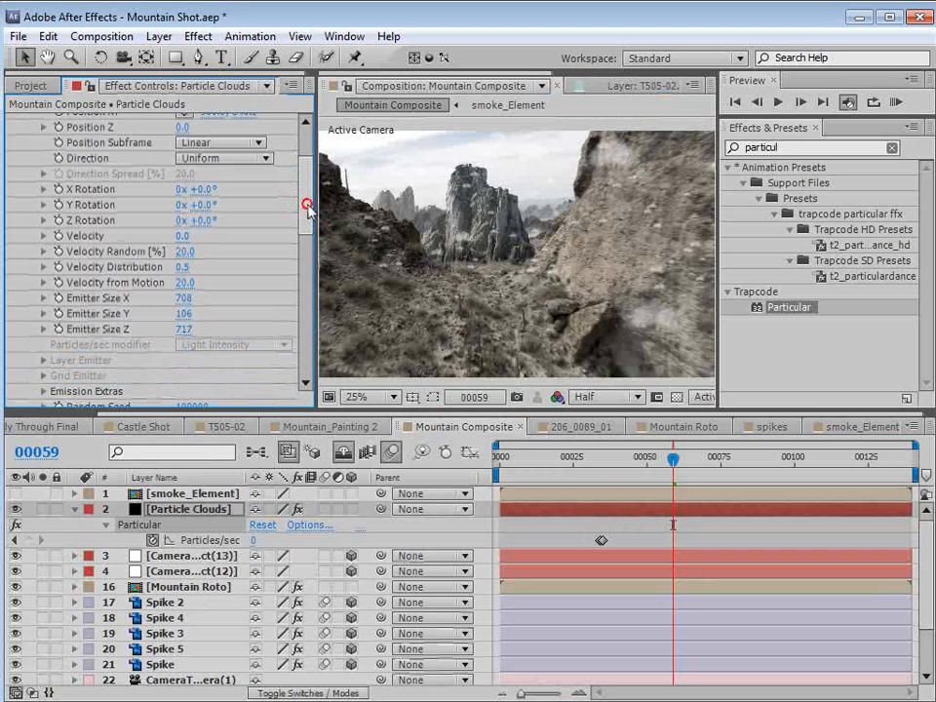
{"action": "left_click_drag", "start_coordinate": [308, 207], "coordinate": [301, 281]}
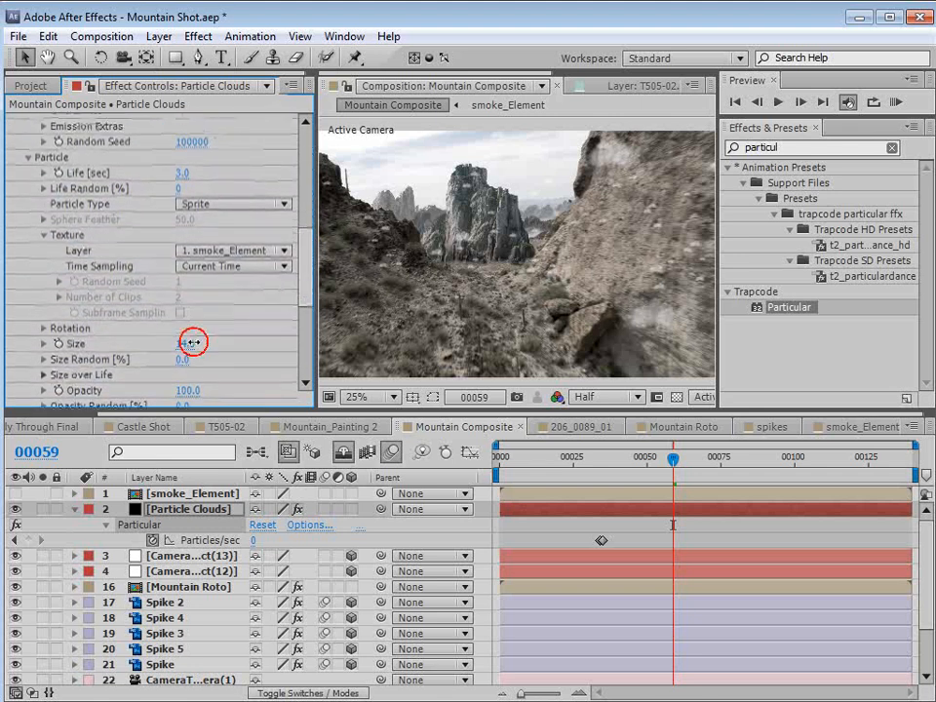
{"action": "mouse_move", "coordinate": [188, 343]}
{"action": "left_mouse_down"}
{"action": "mouse_move", "coordinate": [225, 341]}
{"action": "mouse_move", "coordinate": [202, 359]}
{"action": "left_mouse_up"}
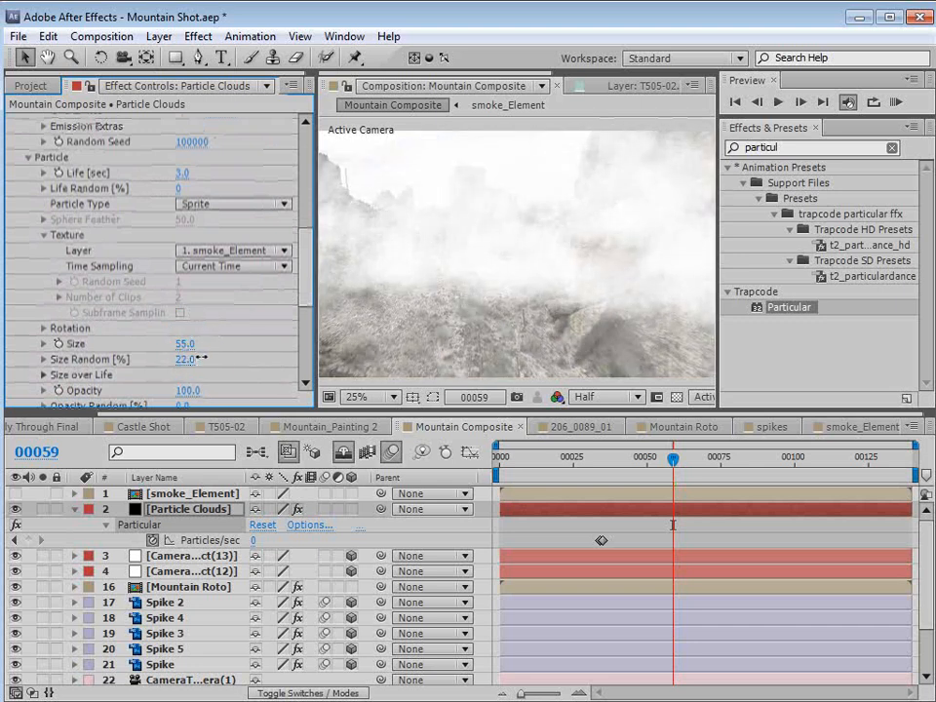
{"action": "left_click_drag", "start_coordinate": [307, 251], "coordinate": [307, 276]}
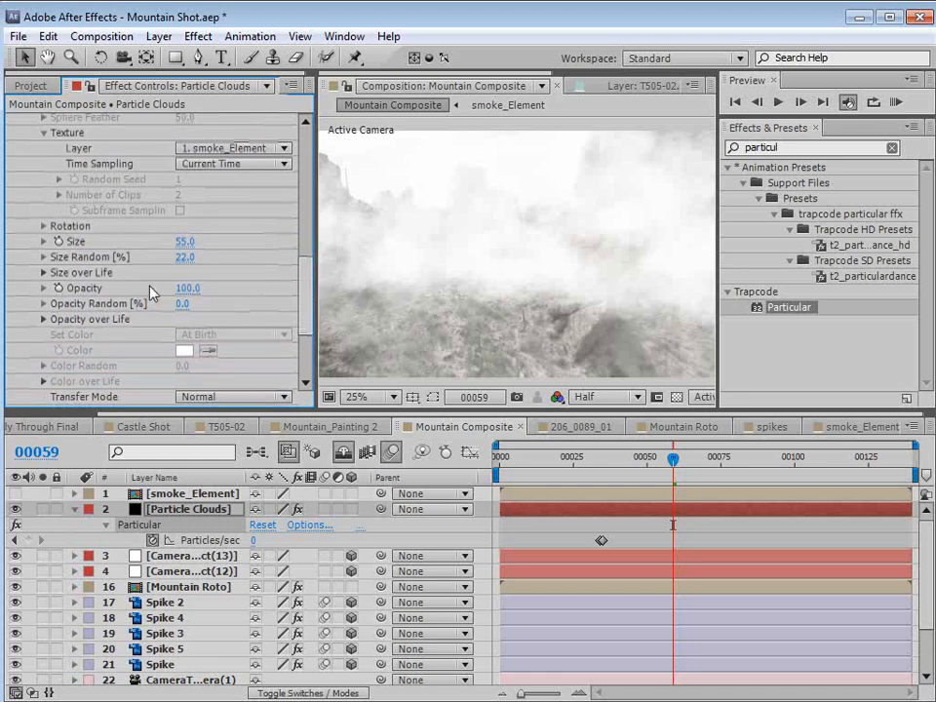
Lower the Particular particle opacity on the Particle Clouds layer to 67 and check the clouds at several frames.
{"action": "left_click_drag", "start_coordinate": [179, 288], "coordinate": [148, 288]}
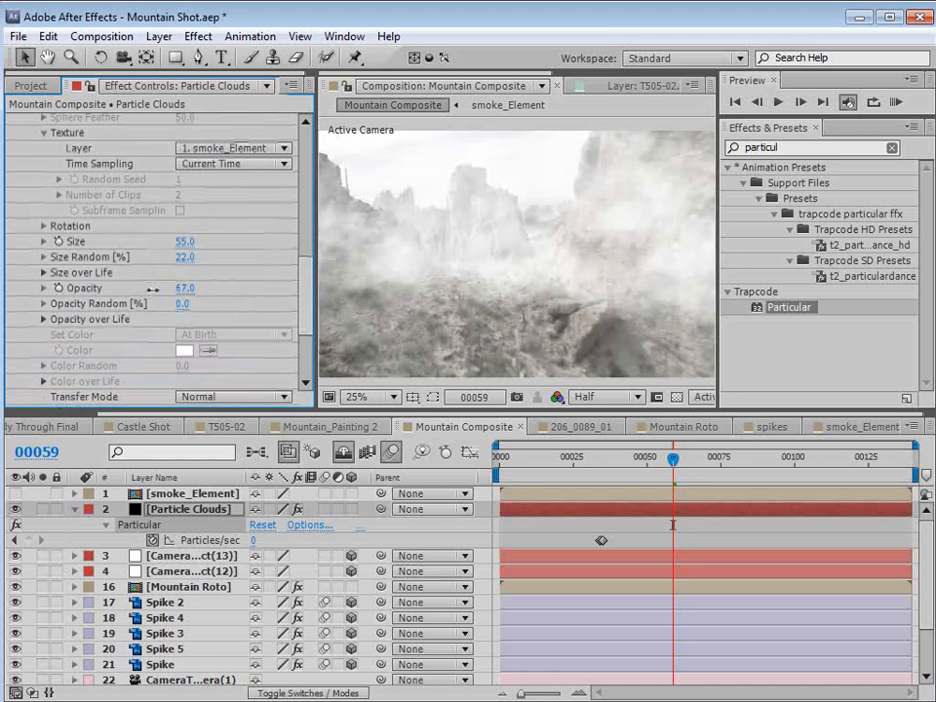
{"action": "left_click", "coordinate": [677, 456]}
{"action": "left_click_drag", "start_coordinate": [691, 468], "coordinate": [749, 480]}
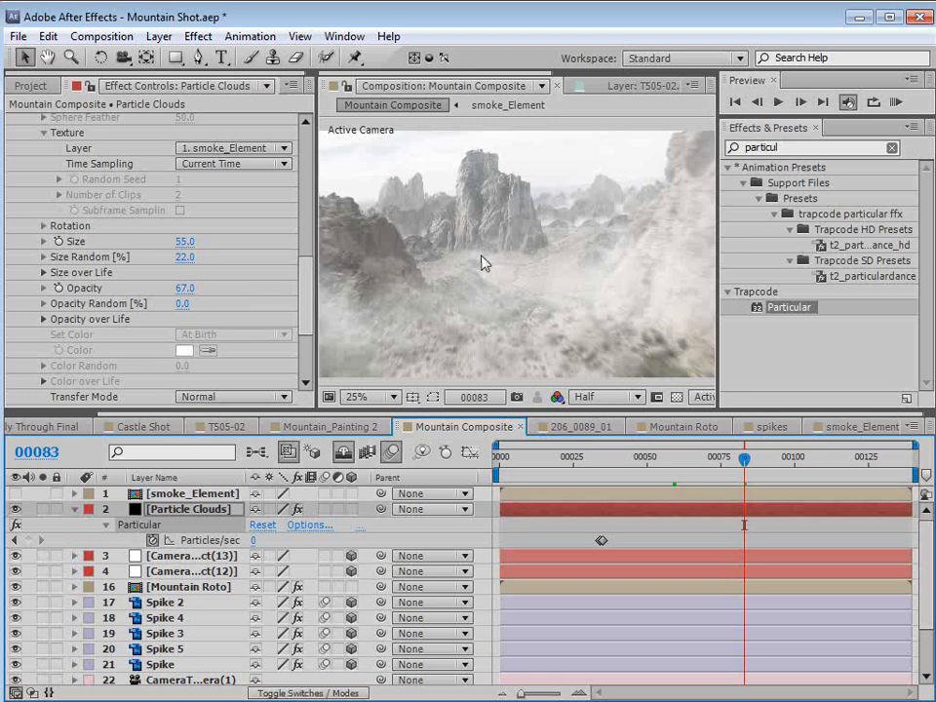
{"action": "left_click_drag", "start_coordinate": [719, 471], "coordinate": [653, 474]}
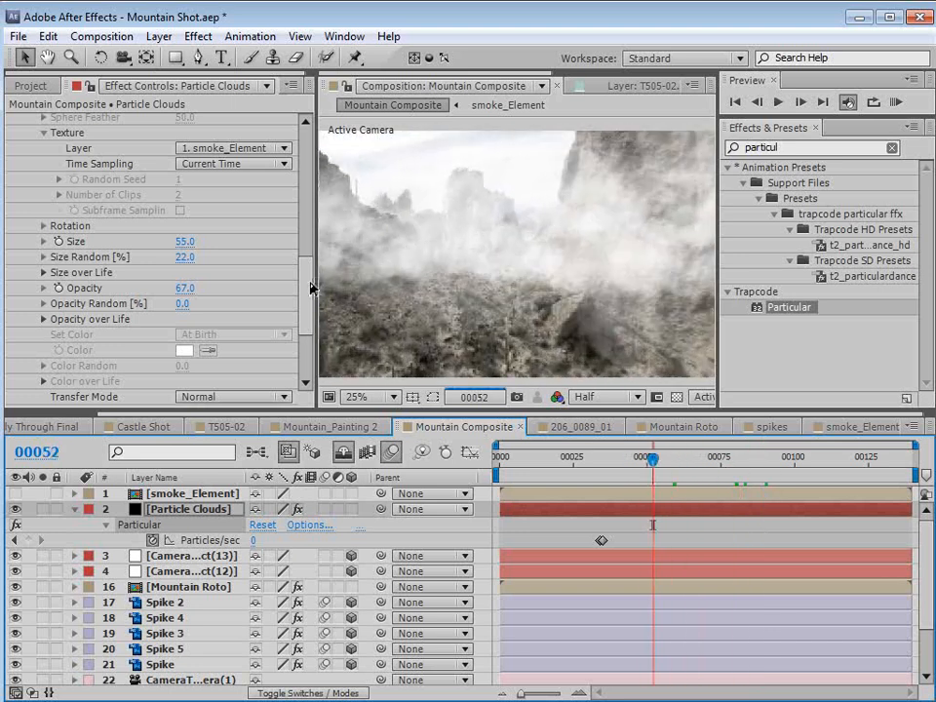
Lower the Particular emitter in the shot by setting its Position XY to 960, 617.
{"action": "left_click_drag", "start_coordinate": [310, 283], "coordinate": [305, 176]}
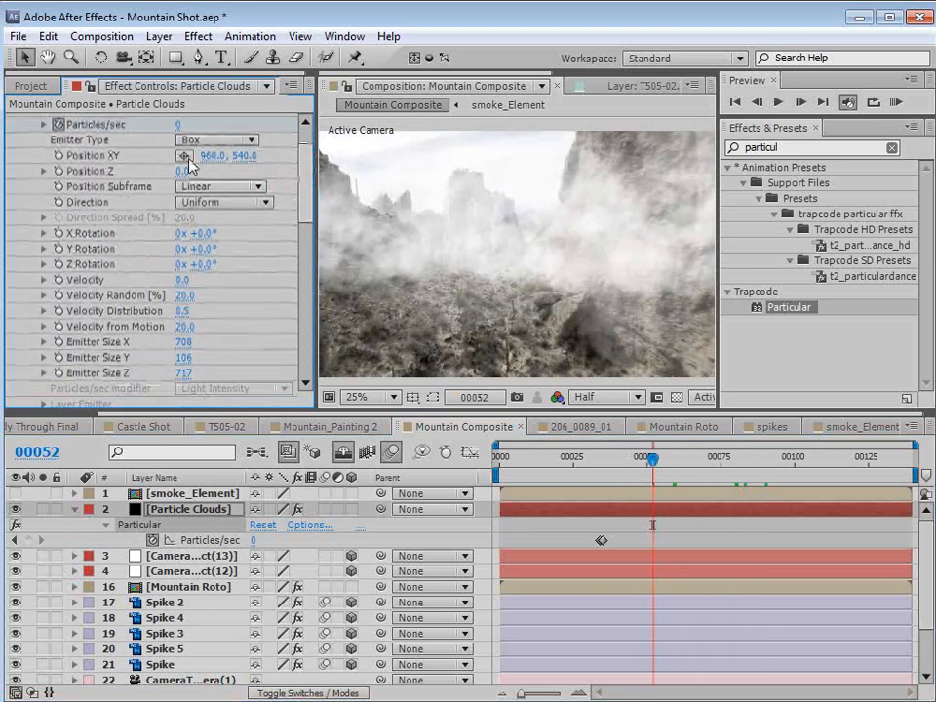
{"action": "left_click_drag", "start_coordinate": [244, 155], "coordinate": [325, 153]}
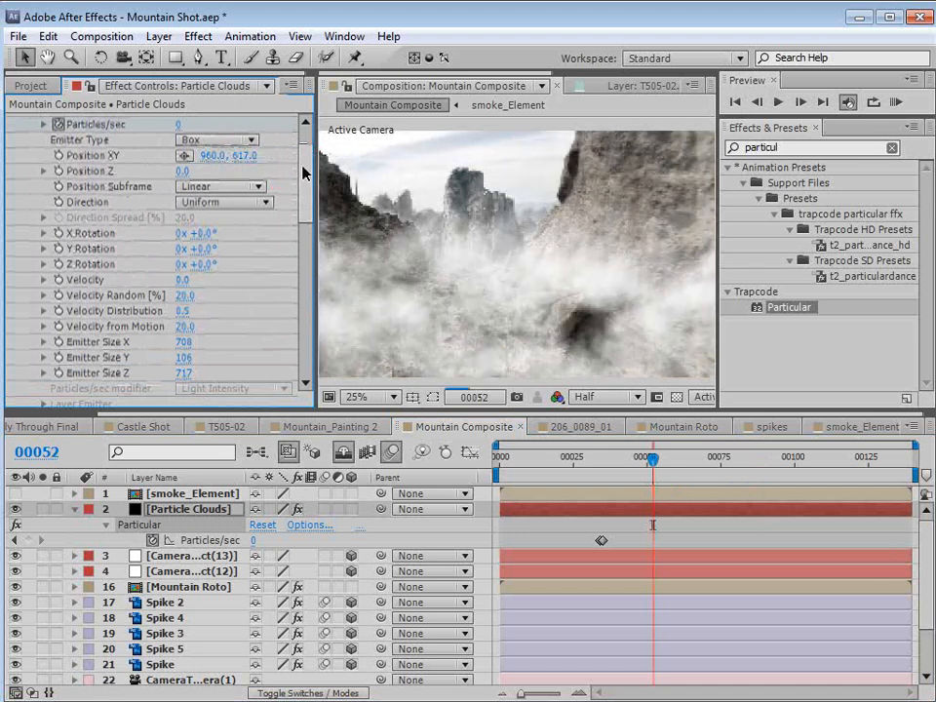
{"action": "left_click_drag", "start_coordinate": [653, 458], "coordinate": [634, 465]}
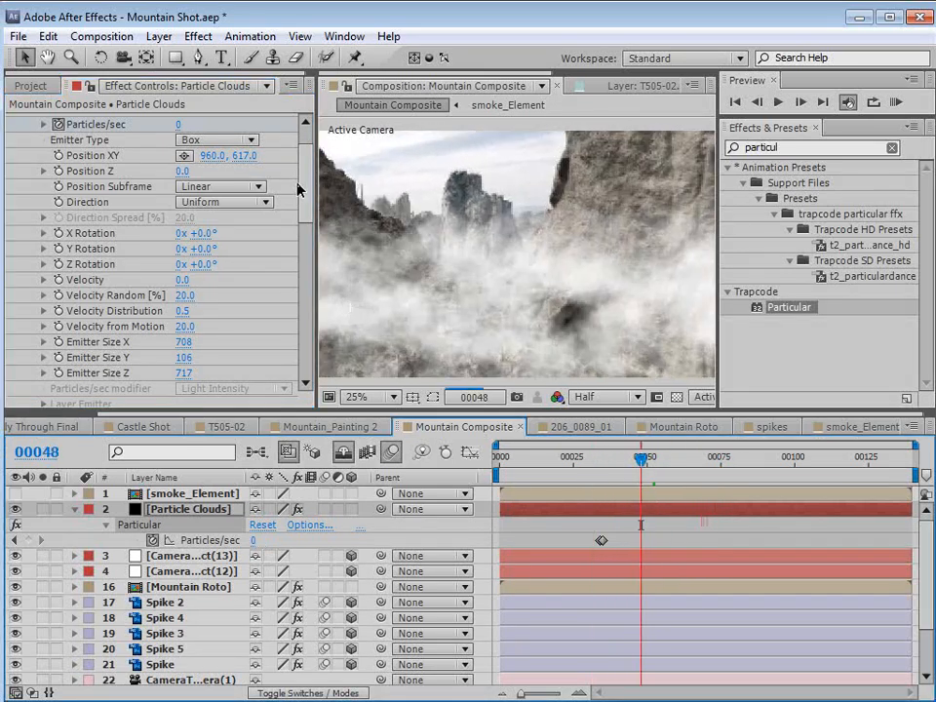
Set the Particular emitter's Size Z to 1003 and its Size Y to 58.
{"action": "scroll", "coordinate": [297, 188], "scroll_direction": "down", "scroll_amount": 3}
{"action": "left_click_drag", "start_coordinate": [184, 292], "coordinate": [441, 278]}
{"action": "mouse_move", "coordinate": [641, 458]}
{"action": "left_mouse_down"}
{"action": "mouse_move", "coordinate": [772, 460]}
{"action": "mouse_move", "coordinate": [687, 458]}
{"action": "mouse_move", "coordinate": [693, 446]}
{"action": "mouse_move", "coordinate": [639, 458]}
{"action": "mouse_move", "coordinate": [645, 466]}
{"action": "left_mouse_up"}
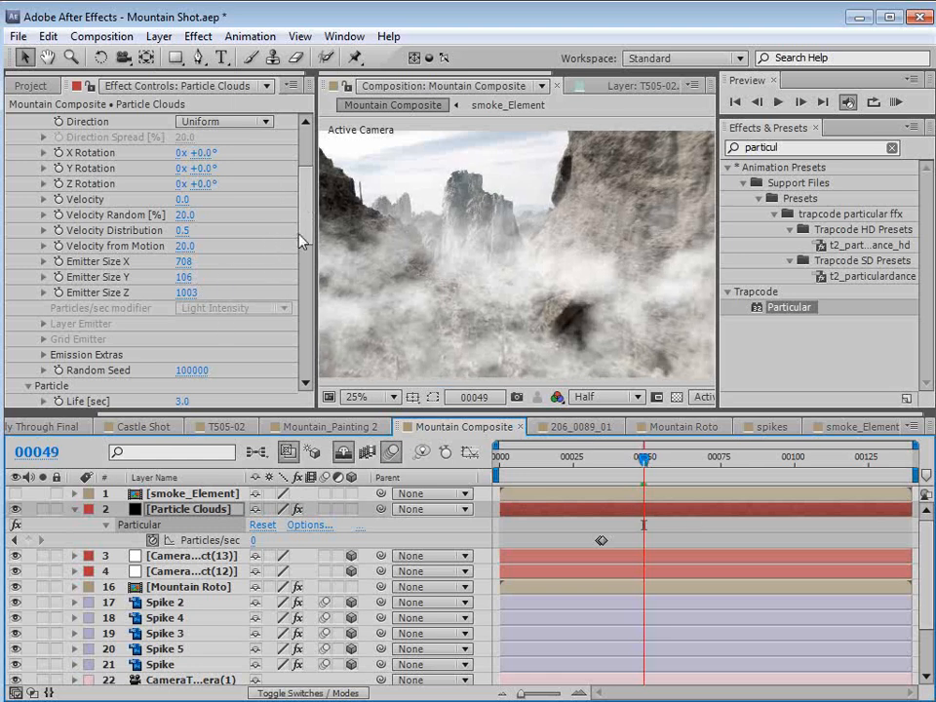
{"action": "left_click_drag", "start_coordinate": [128, 279], "coordinate": [69, 279]}
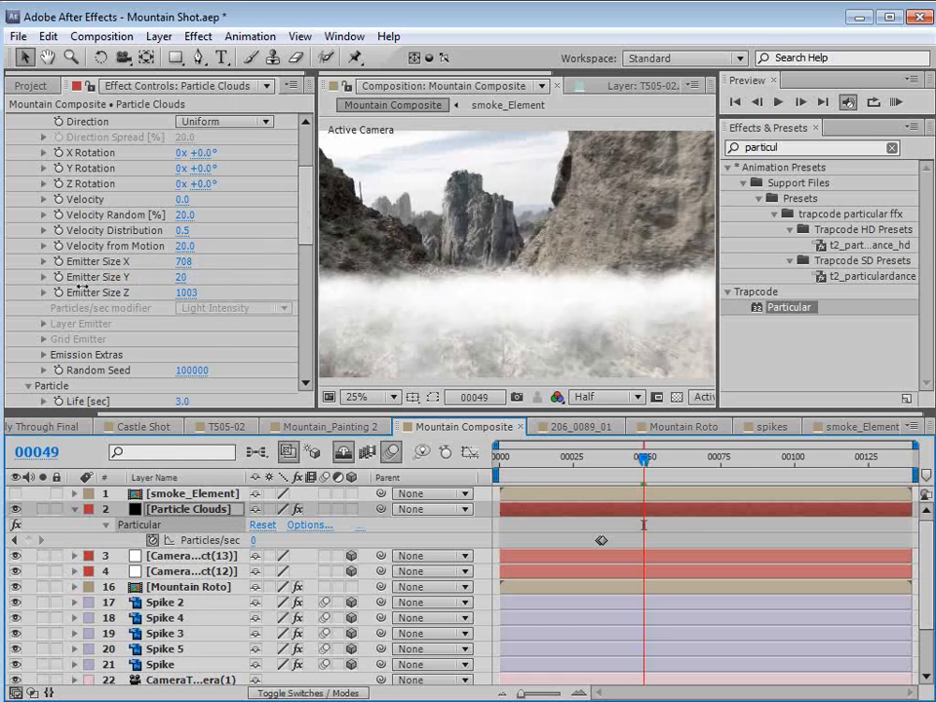
{"action": "mouse_move", "coordinate": [645, 458]}
{"action": "left_mouse_down"}
{"action": "mouse_move", "coordinate": [710, 459]}
{"action": "mouse_move", "coordinate": [650, 463]}
{"action": "mouse_move", "coordinate": [661, 458]}
{"action": "left_mouse_up"}
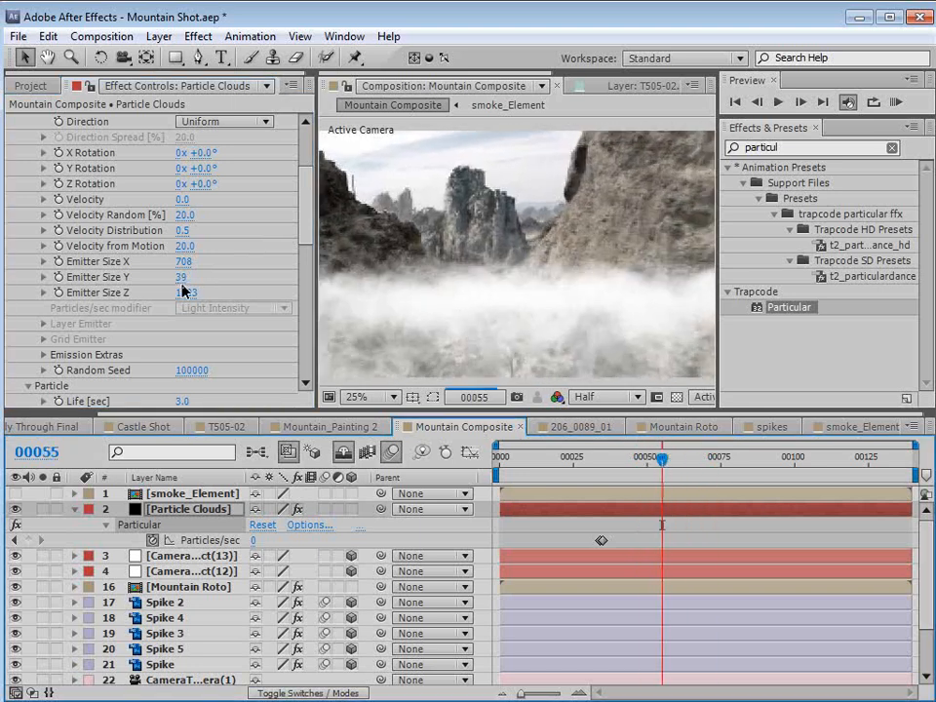
{"action": "left_click_drag", "start_coordinate": [180, 277], "coordinate": [190, 277]}
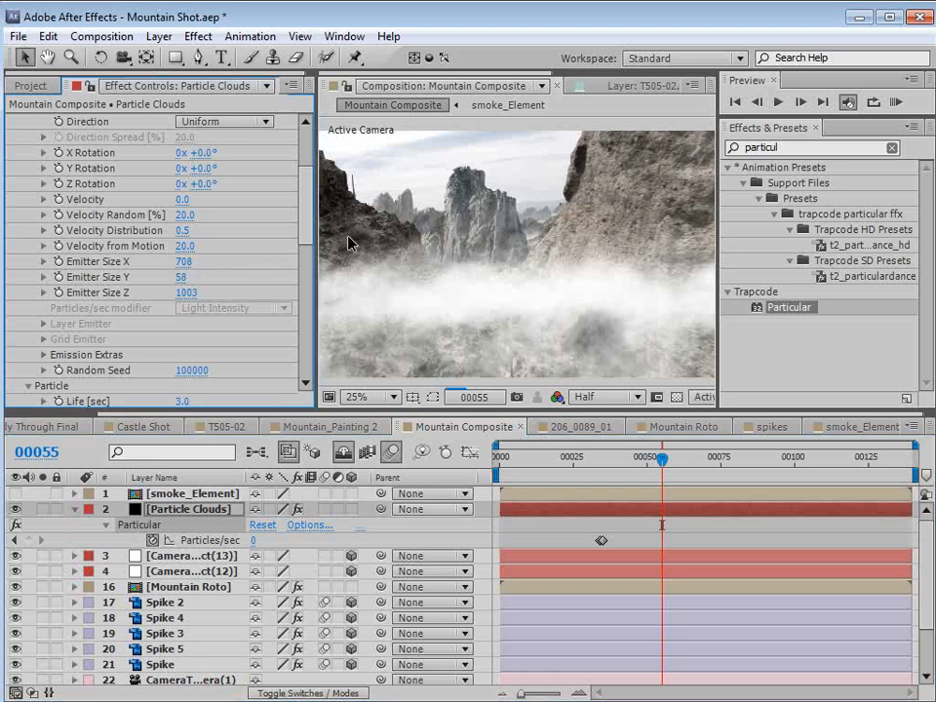
Set Particular's World Transform X Rotation to 6° and the emitter's Size Y to 128.
{"action": "left_click_drag", "start_coordinate": [306, 200], "coordinate": [298, 357]}
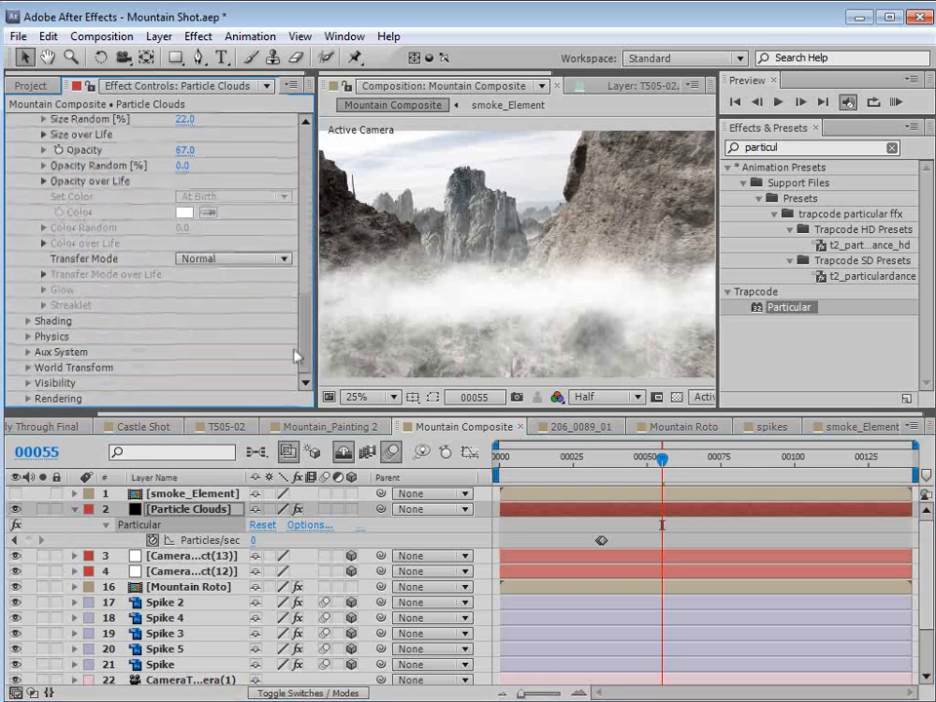
{"action": "left_click", "coordinate": [28, 367]}
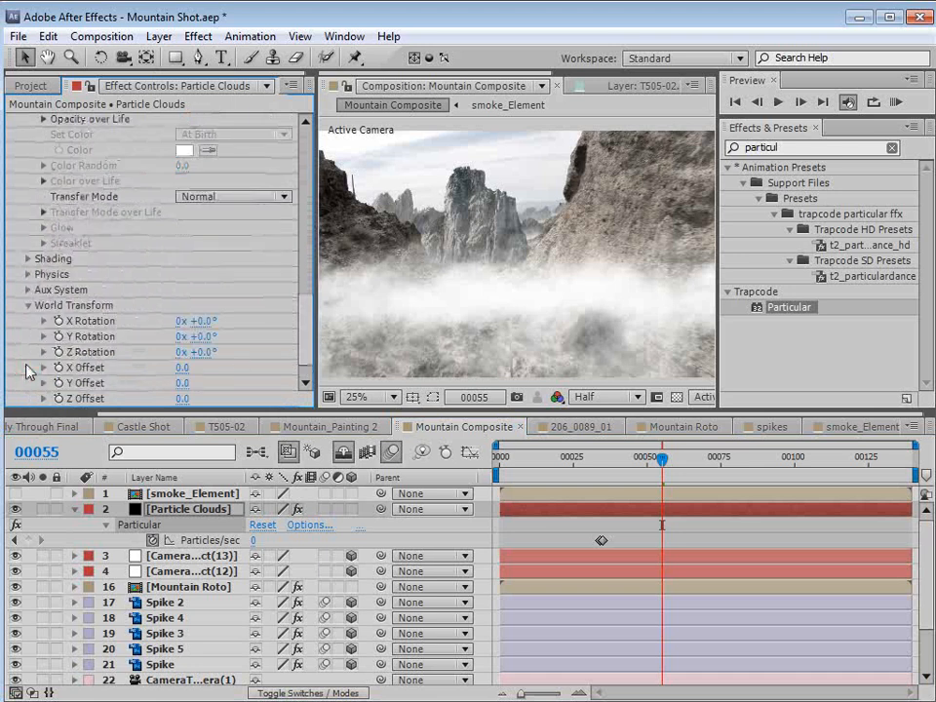
{"action": "mouse_move", "coordinate": [213, 331]}
{"action": "left_mouse_down"}
{"action": "mouse_move", "coordinate": [222, 338]}
{"action": "mouse_move", "coordinate": [203, 349]}
{"action": "mouse_move", "coordinate": [220, 323]}
{"action": "mouse_move", "coordinate": [207, 320]}
{"action": "left_mouse_up"}
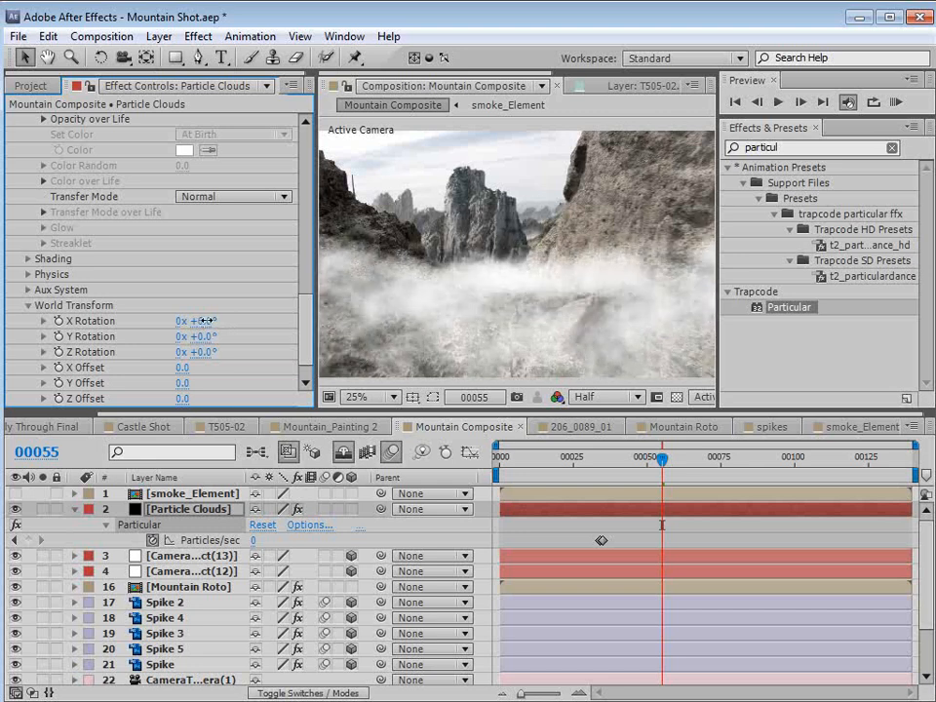
{"action": "mouse_move", "coordinate": [663, 458]}
{"action": "left_mouse_down"}
{"action": "mouse_move", "coordinate": [707, 462]}
{"action": "mouse_move", "coordinate": [659, 474]}
{"action": "left_mouse_up"}
{"action": "left_click_drag", "start_coordinate": [305, 299], "coordinate": [305, 189]}
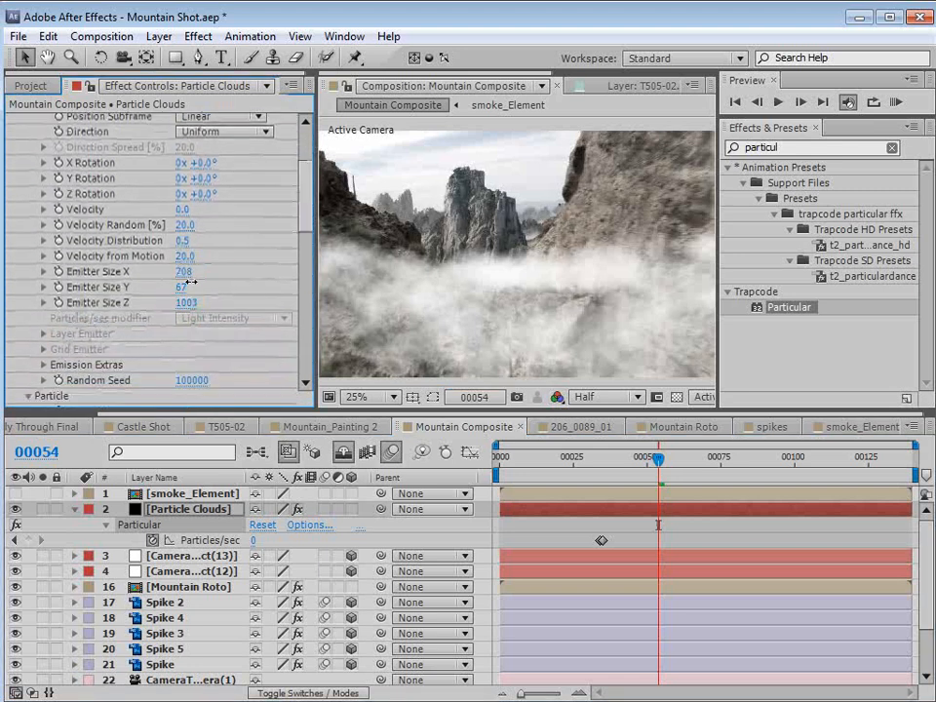
{"action": "left_click_drag", "start_coordinate": [190, 282], "coordinate": [234, 274]}
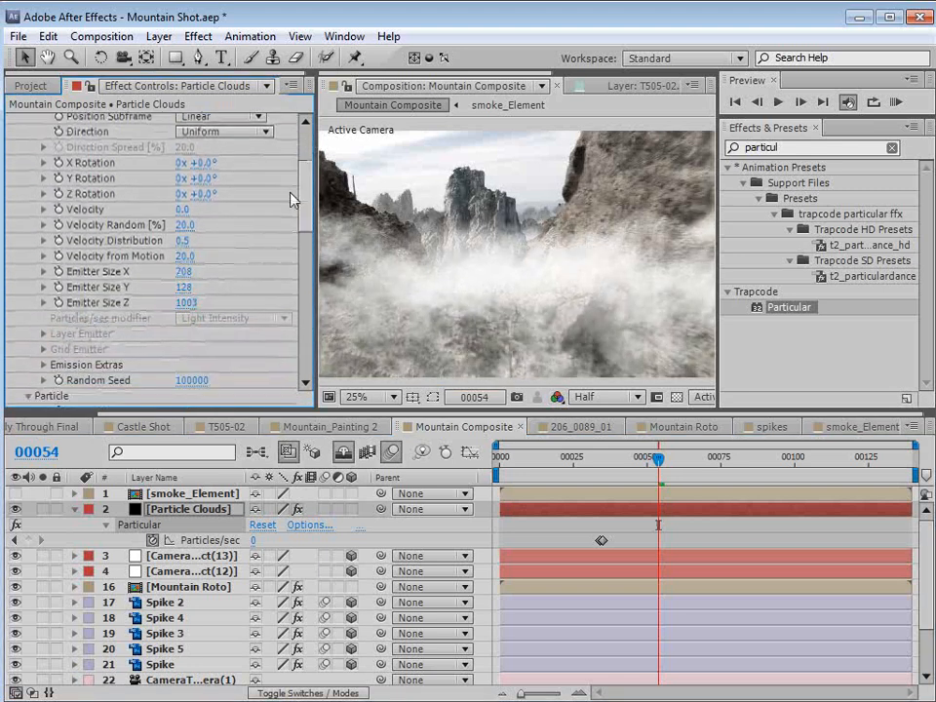
{"action": "left_click_drag", "start_coordinate": [680, 464], "coordinate": [627, 567]}
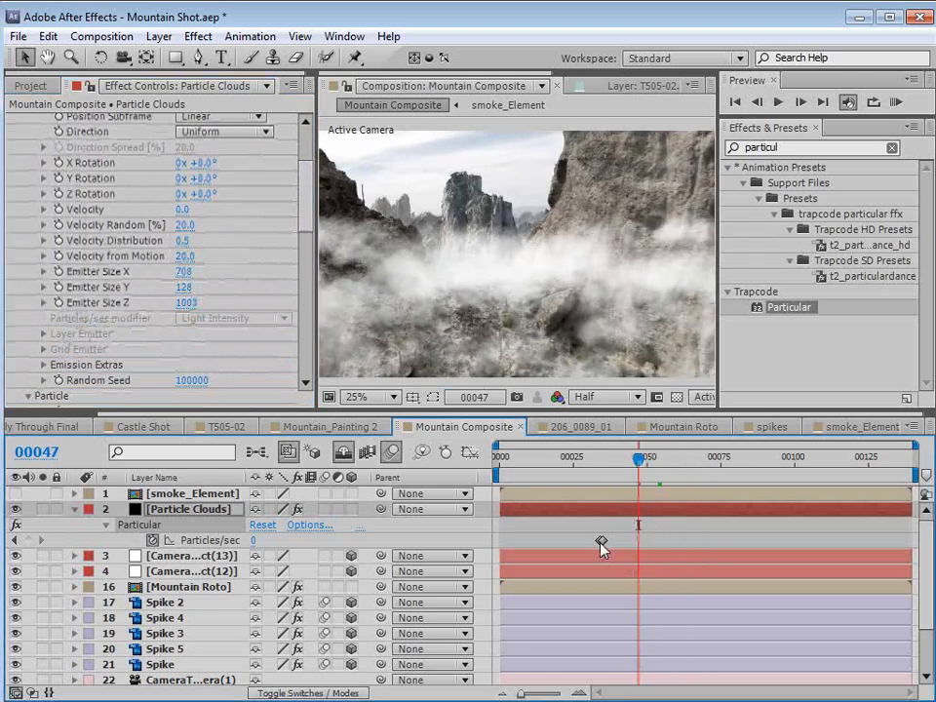
Set the Particles/sec keyframe near frame 35 on the Particle Clouds layer to 150.
{"action": "key", "text": "equal"}
{"action": "left_click", "coordinate": [566, 542]}
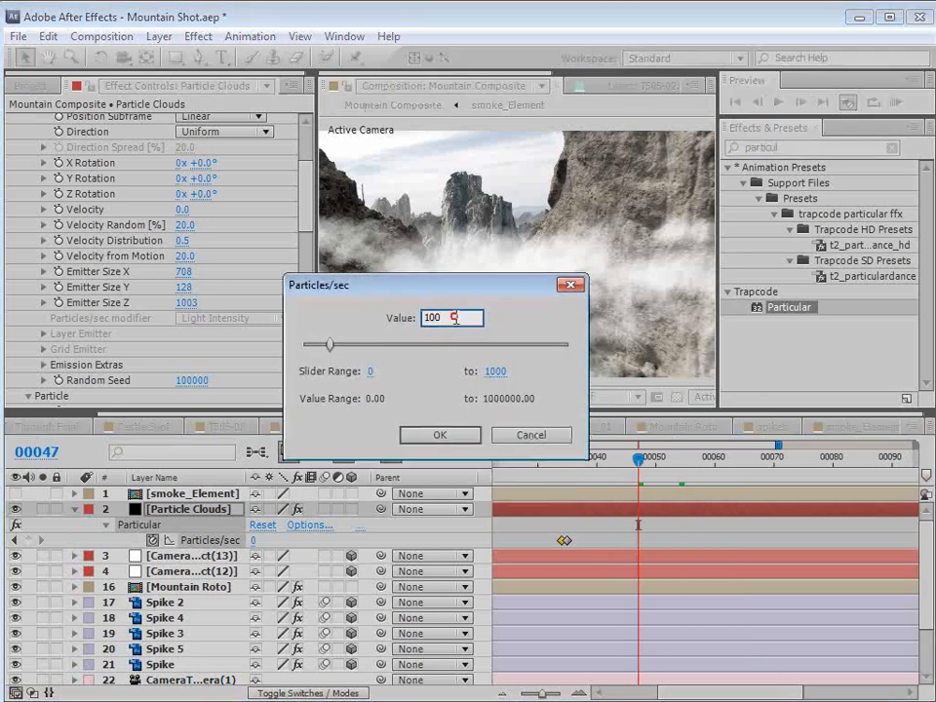
{"action": "type", "text": "150"}
{"action": "key", "text": "Return"}
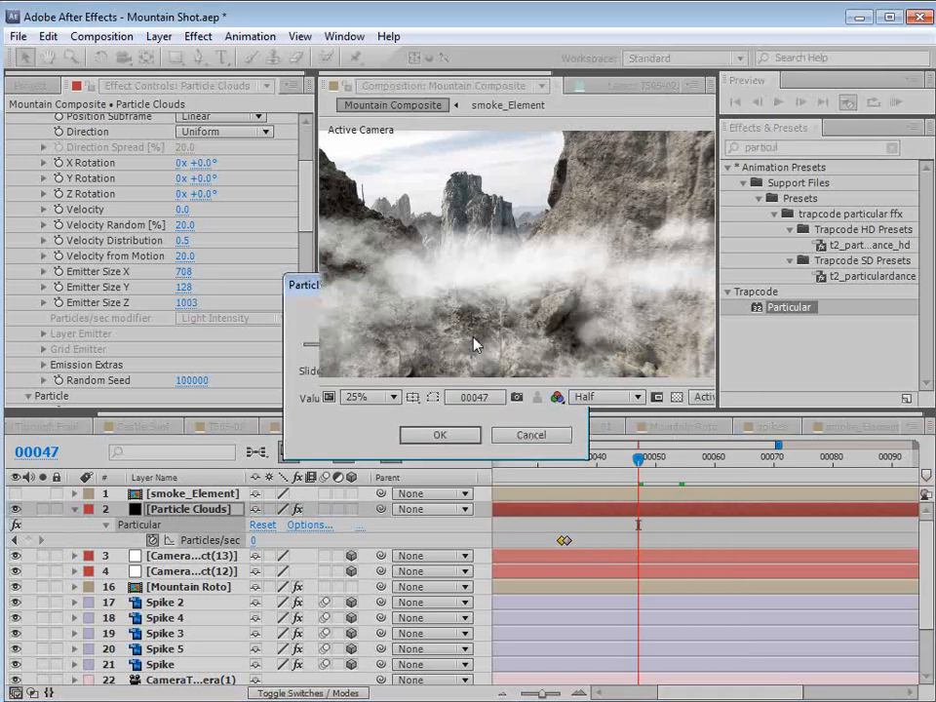
{"action": "left_click_drag", "start_coordinate": [642, 458], "coordinate": [614, 472]}
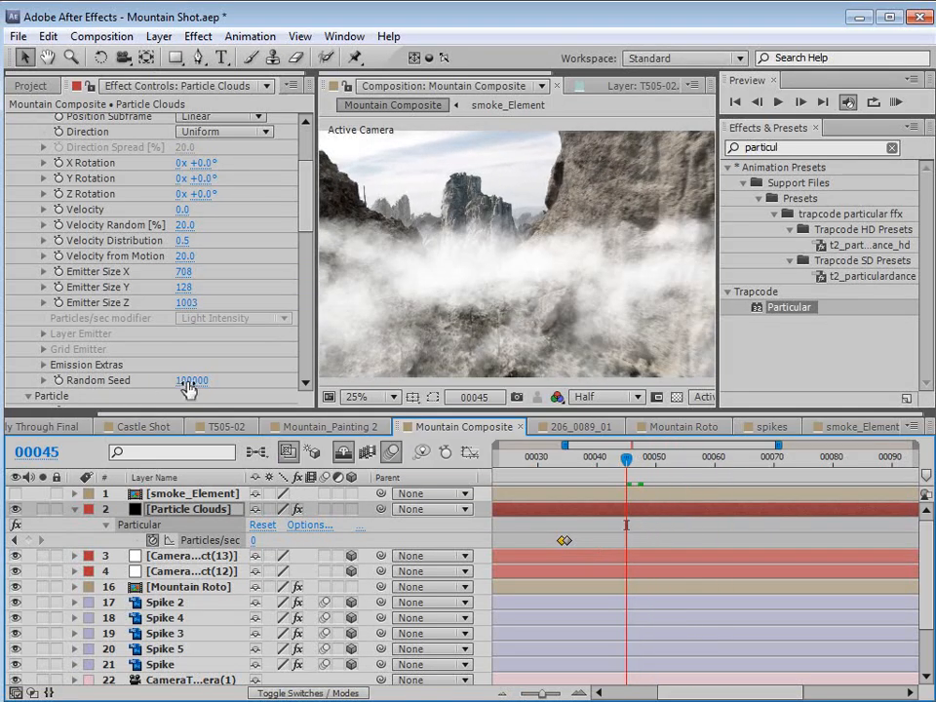
Change the emitter's Random Seed to 100160 and lower the particle opacity to 45.
{"action": "left_click_drag", "start_coordinate": [188, 382], "coordinate": [200, 380]}
{"action": "left_click_drag", "start_coordinate": [627, 455], "coordinate": [703, 463]}
{"action": "left_click_drag", "start_coordinate": [305, 185], "coordinate": [311, 283]}
{"action": "left_click_drag", "start_coordinate": [190, 304], "coordinate": [169, 303]}
{"action": "left_click_drag", "start_coordinate": [709, 455], "coordinate": [744, 487]}
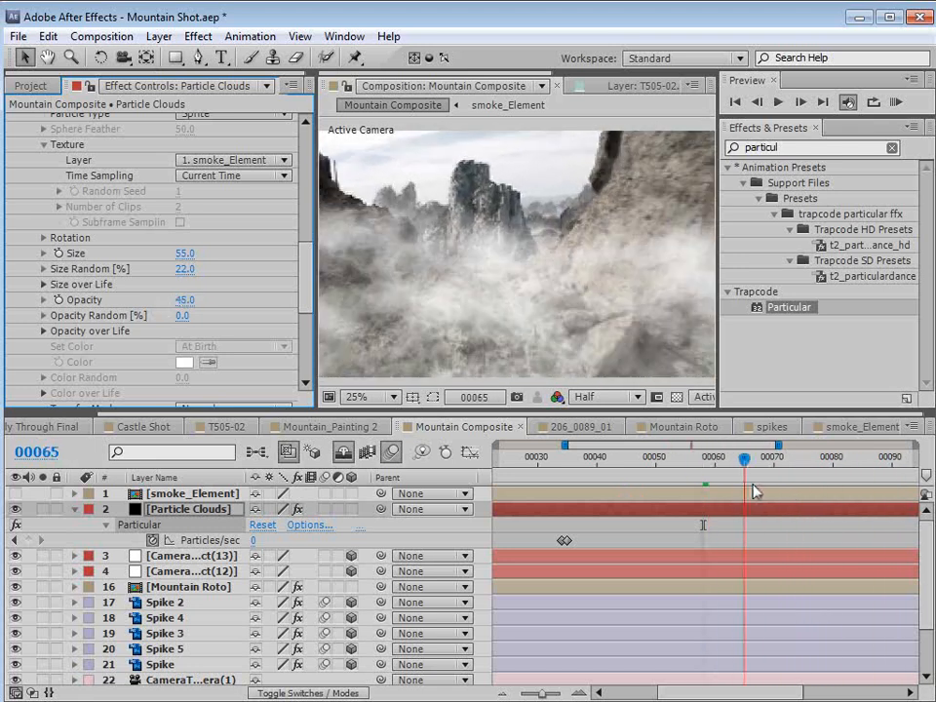
Set the particle life to 10 seconds and check the clouds through the rest of the shot.
{"action": "scroll", "coordinate": [303, 251], "scroll_direction": "up", "scroll_amount": 5}
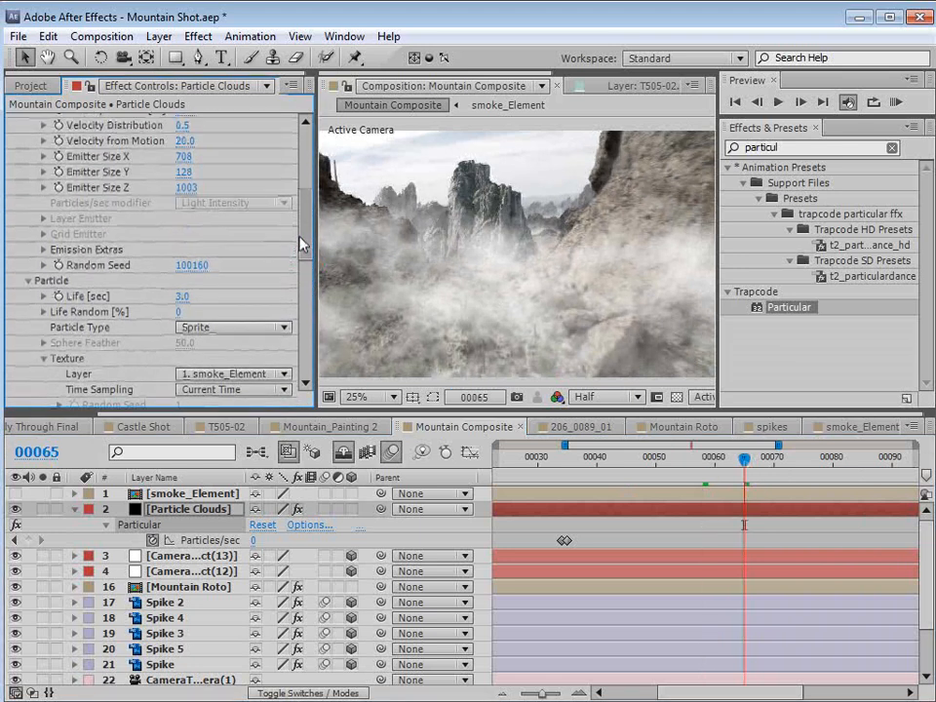
{"action": "left_click", "coordinate": [188, 296]}
{"action": "type", "text": "1"}
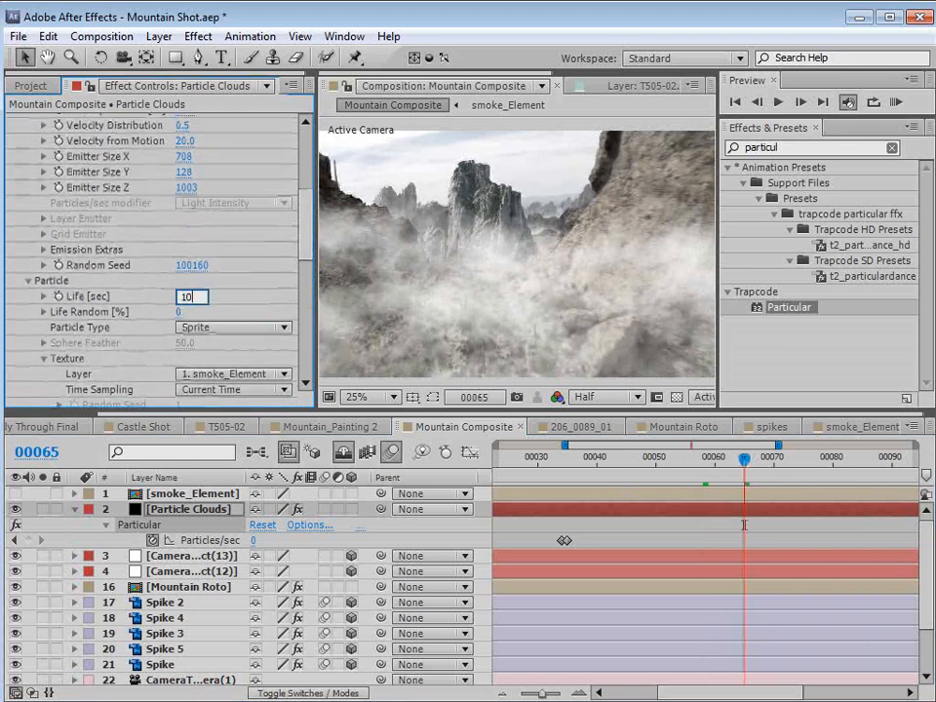
{"action": "type", "text": "0"}
{"action": "key", "text": "Return"}
{"action": "left_click", "coordinate": [722, 459]}
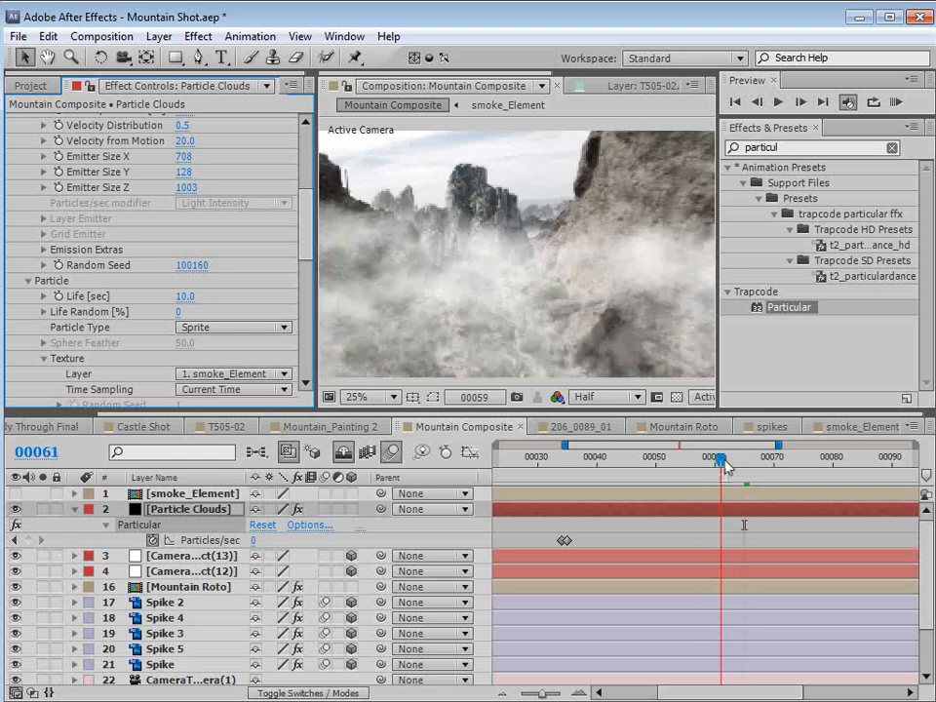
{"action": "left_click_drag", "start_coordinate": [722, 459], "coordinate": [925, 492]}
{"action": "key", "text": "minus"}
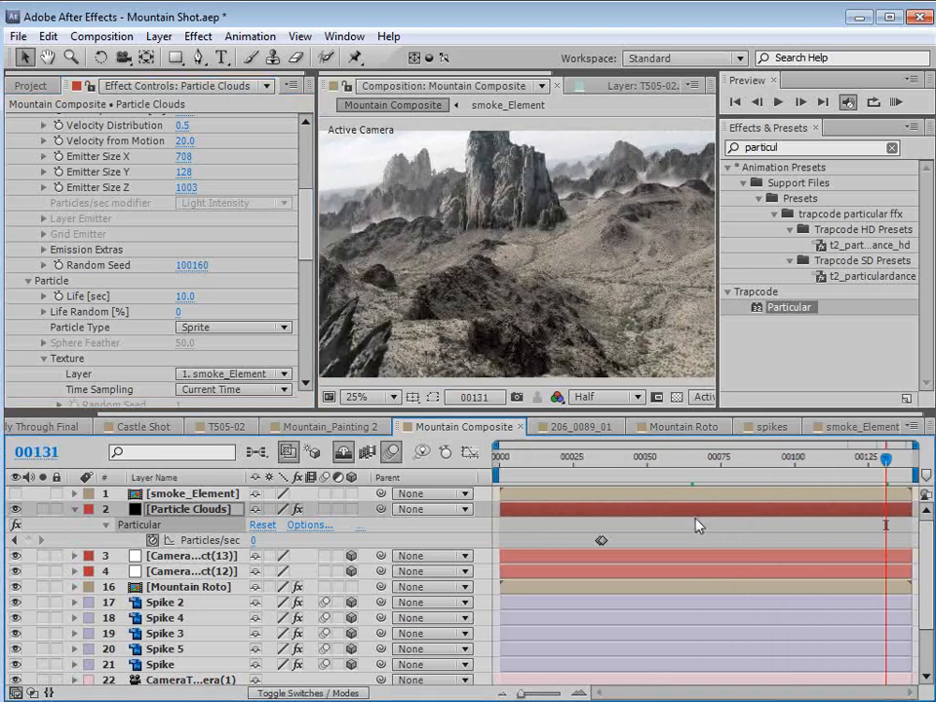
{"action": "left_click_drag", "start_coordinate": [646, 459], "coordinate": [790, 466]}
Solo the Particle Clouds layer and set Particular's Near Start Fade to 130, checking the fade at several frames.
{"action": "left_click", "coordinate": [42, 509]}
{"action": "left_click_drag", "start_coordinate": [308, 217], "coordinate": [308, 363]}
{"action": "left_click", "coordinate": [26, 383]}
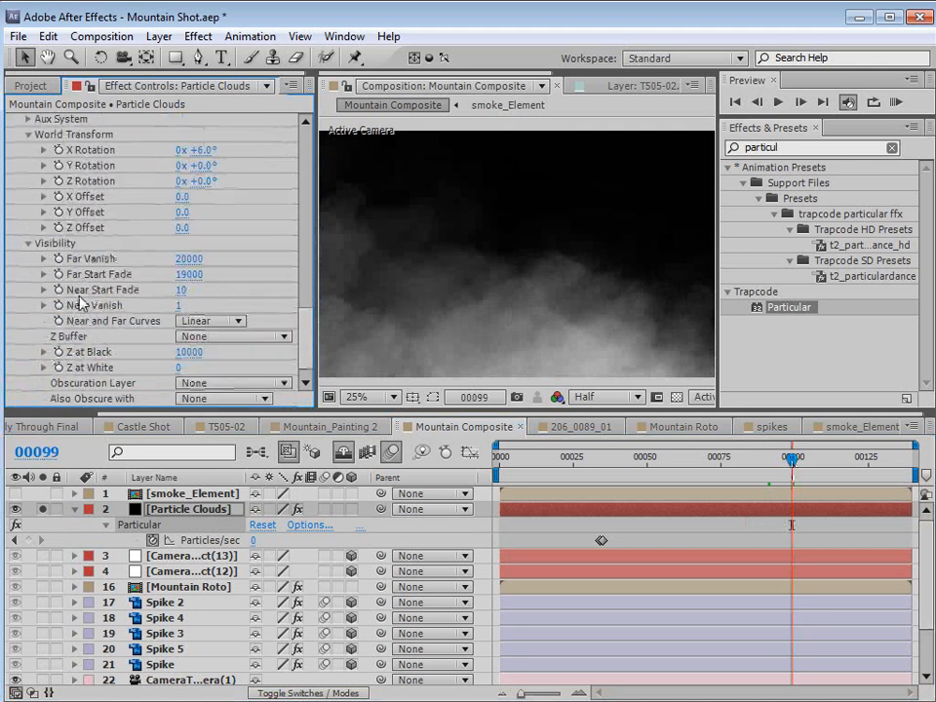
{"action": "left_click_drag", "start_coordinate": [181, 300], "coordinate": [224, 299]}
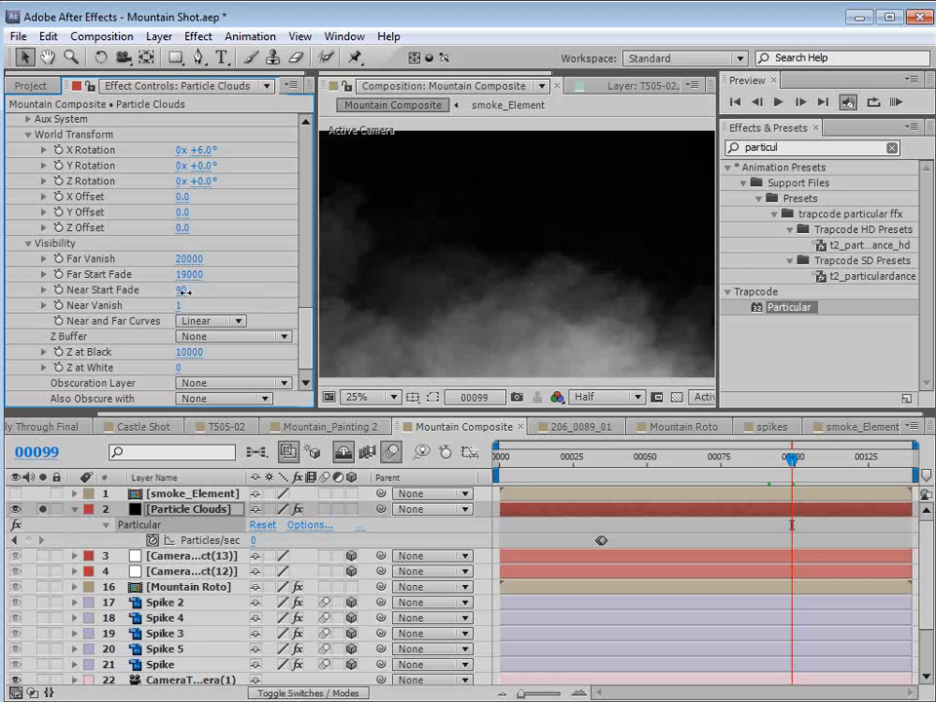
{"action": "left_click_drag", "start_coordinate": [625, 457], "coordinate": [790, 458]}
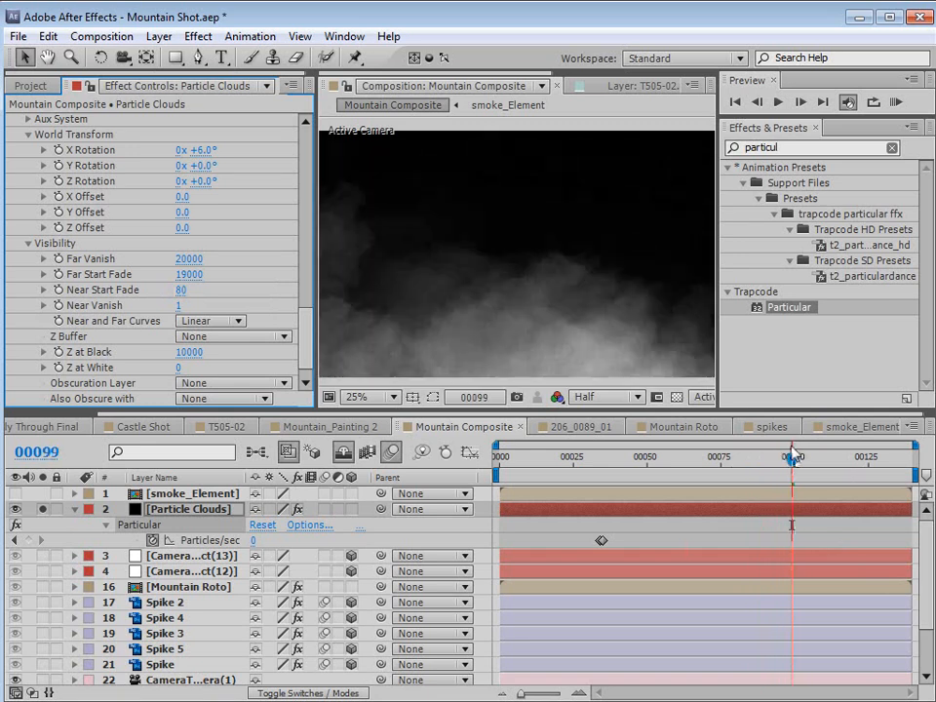
{"action": "left_click_drag", "start_coordinate": [183, 291], "coordinate": [185, 285]}
{"action": "left_click_drag", "start_coordinate": [654, 456], "coordinate": [717, 471]}
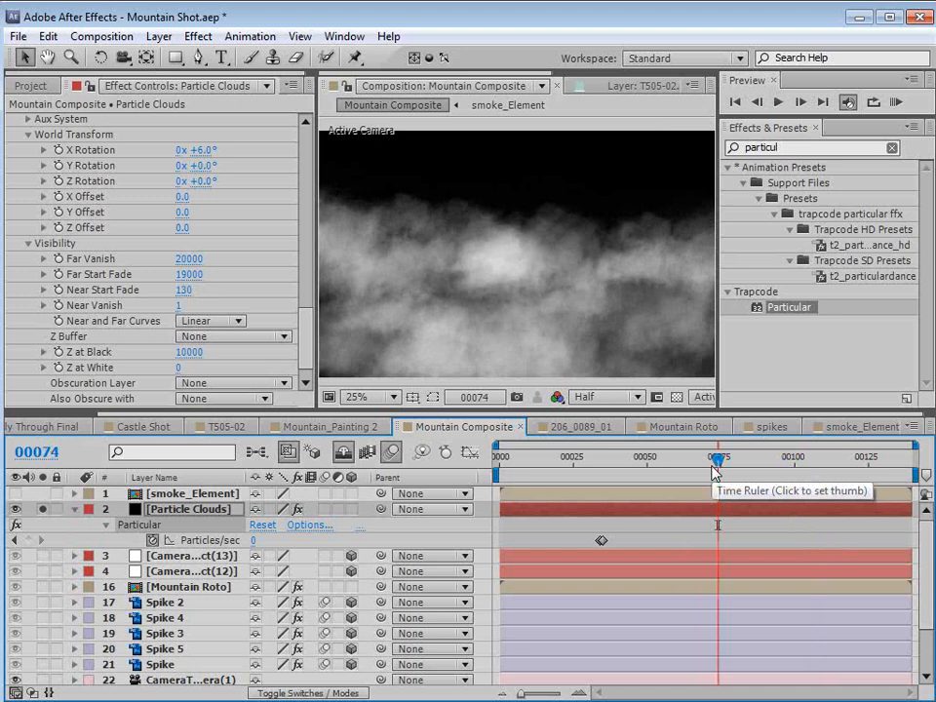
{"action": "left_click_drag", "start_coordinate": [716, 467], "coordinate": [744, 458]}
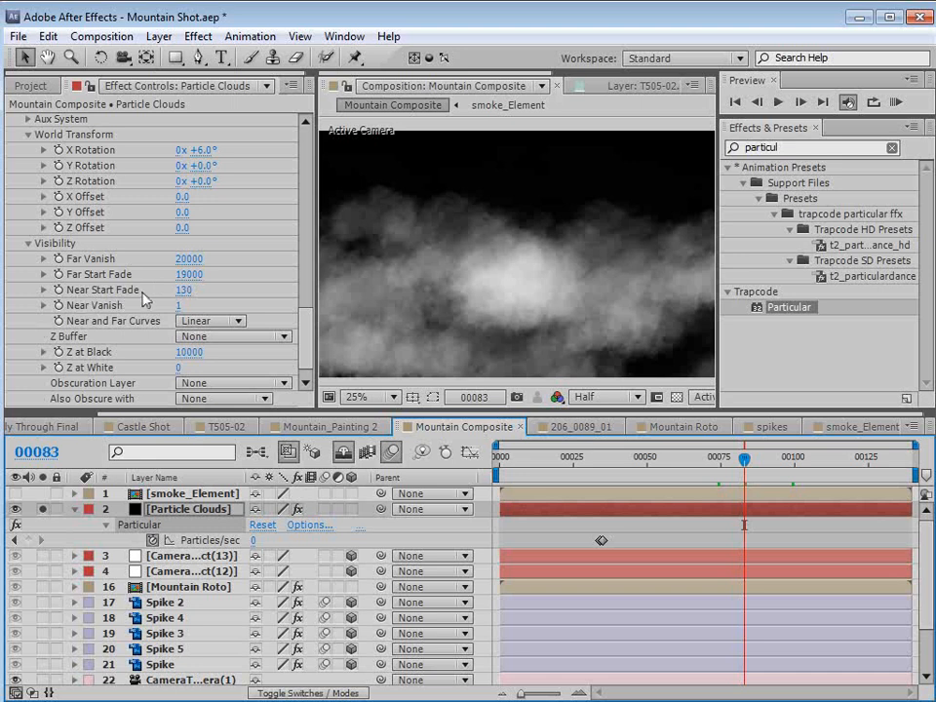
{"action": "left_click_drag", "start_coordinate": [644, 469], "coordinate": [695, 466]}
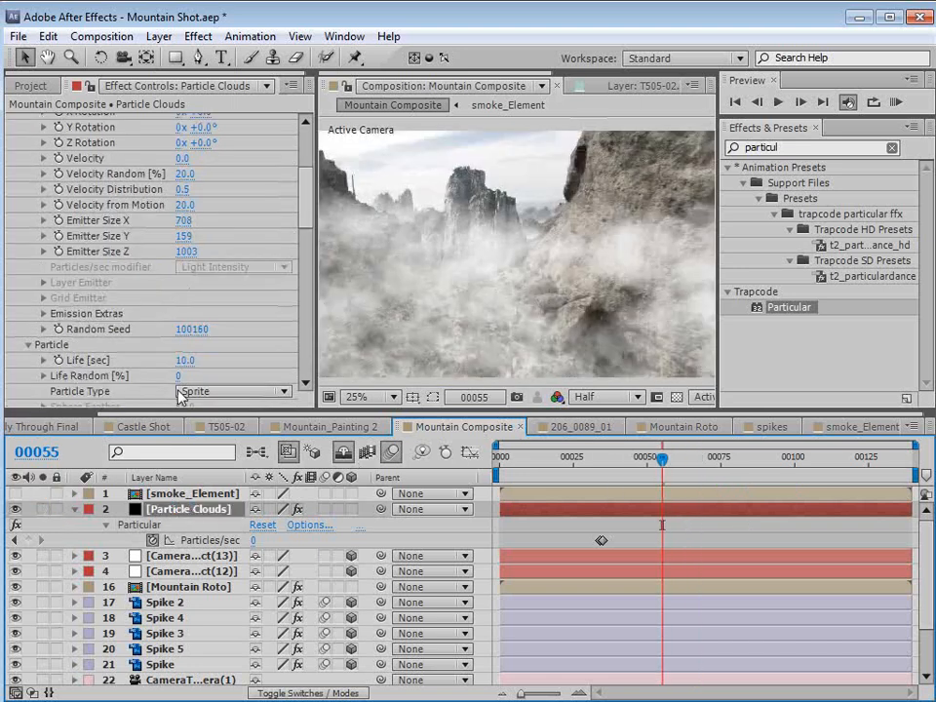
Duplicate the Particle Clouds layer and place the copy directly below the Mountain Roto layer.
{"action": "left_click", "coordinate": [45, 37]}
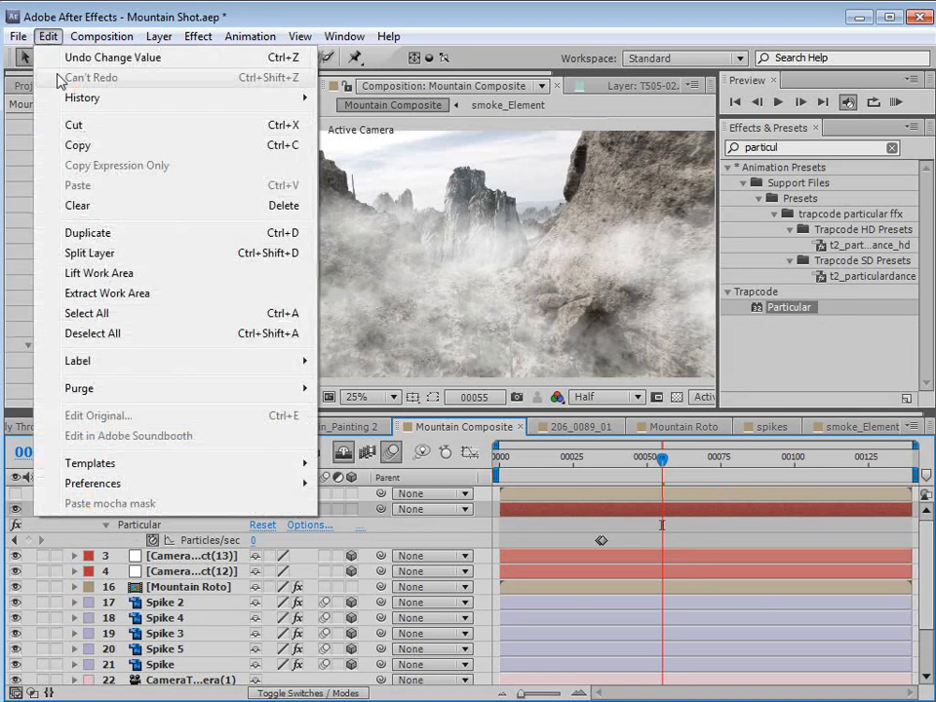
{"action": "left_click", "coordinate": [87, 235]}
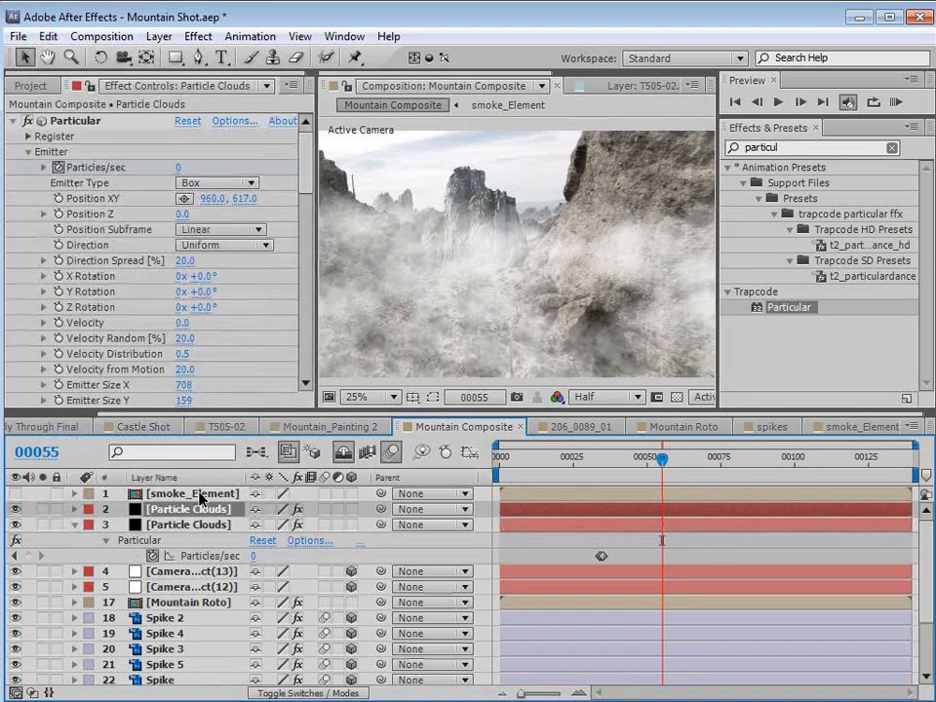
{"action": "left_click_drag", "start_coordinate": [171, 517], "coordinate": [195, 608]}
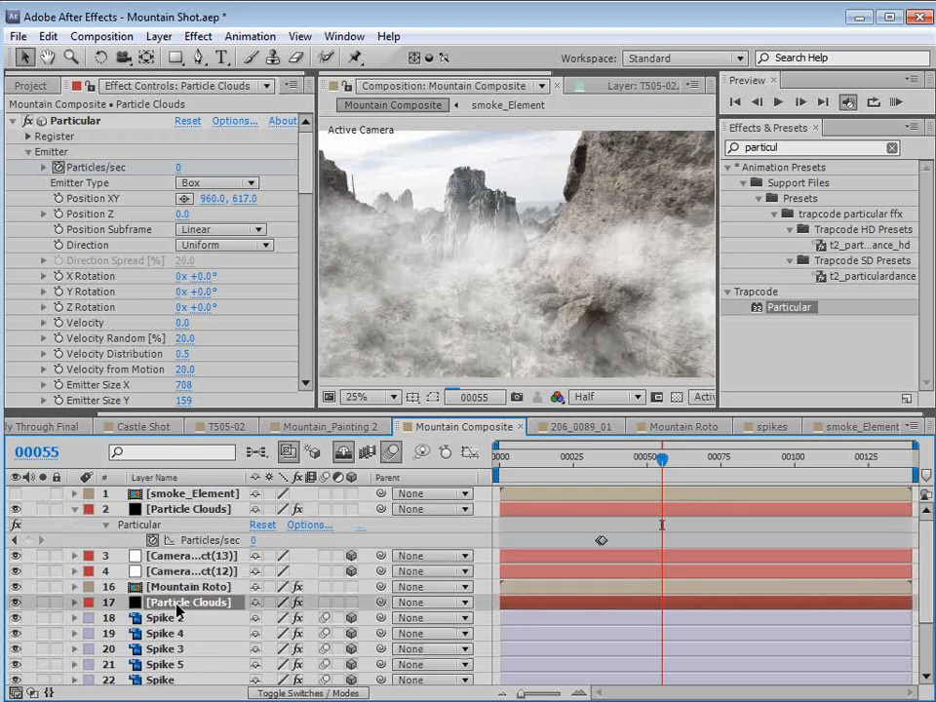
{"action": "scroll", "coordinate": [298, 185], "scroll_direction": "down", "scroll_amount": 3}
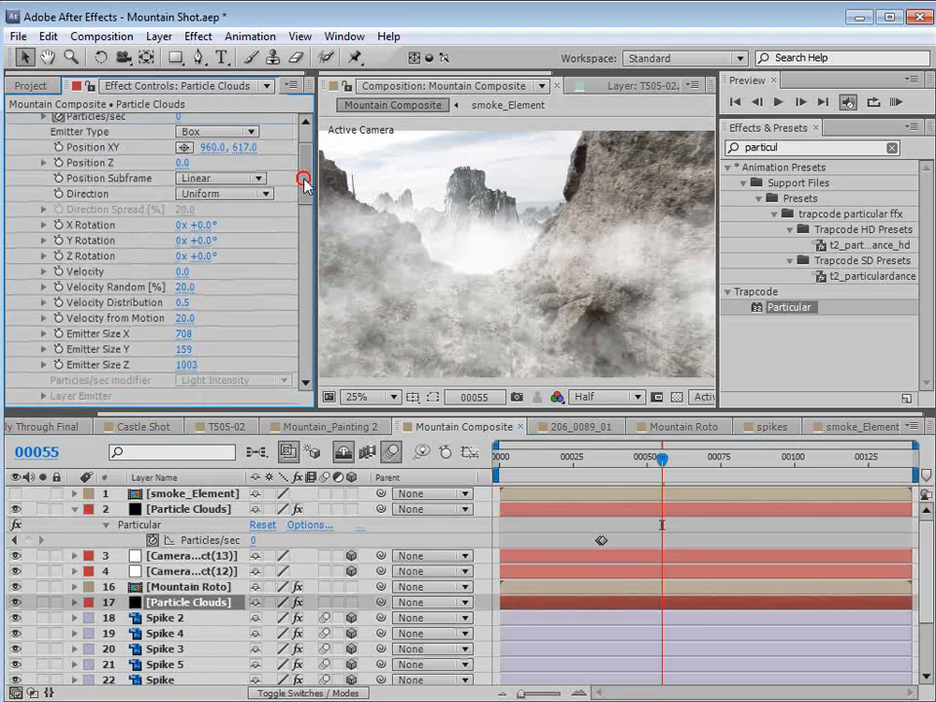
{"action": "scroll", "coordinate": [303, 184], "scroll_direction": "up", "scroll_amount": 3}
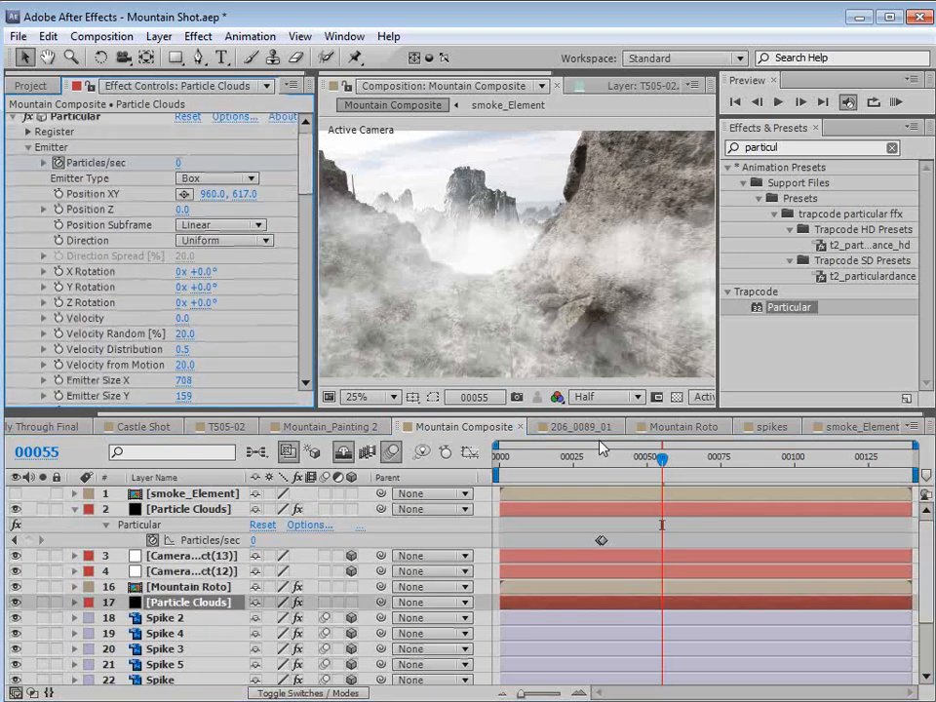
Push the copied Particle Clouds emitter back to Position Z 2160, checking the fog at several frames.
{"action": "left_click_drag", "start_coordinate": [662, 456], "coordinate": [738, 468]}
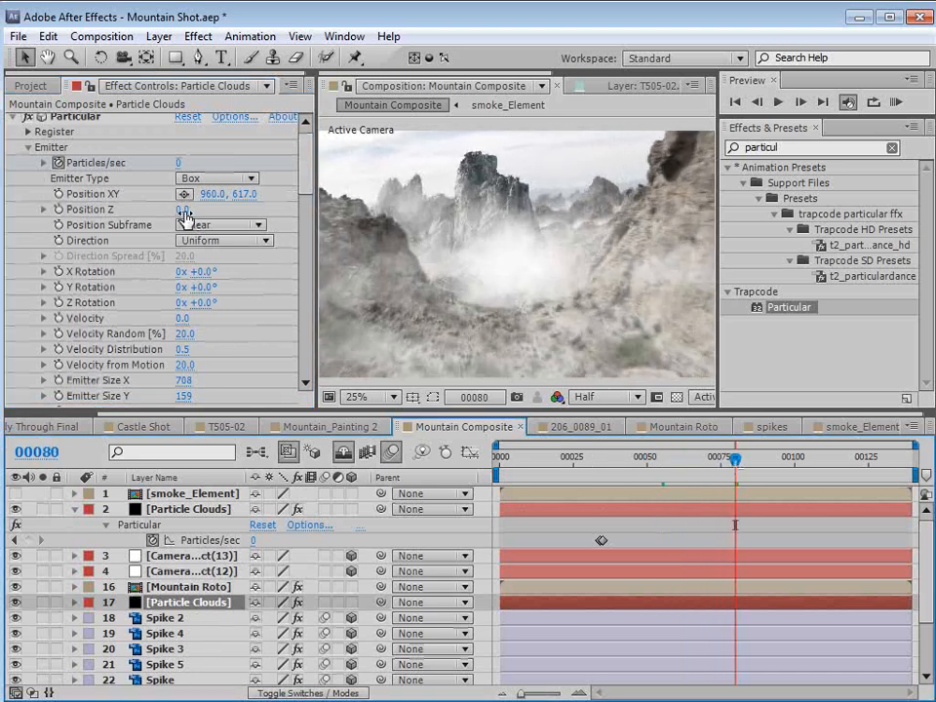
{"action": "left_click_drag", "start_coordinate": [183, 214], "coordinate": [321, 195]}
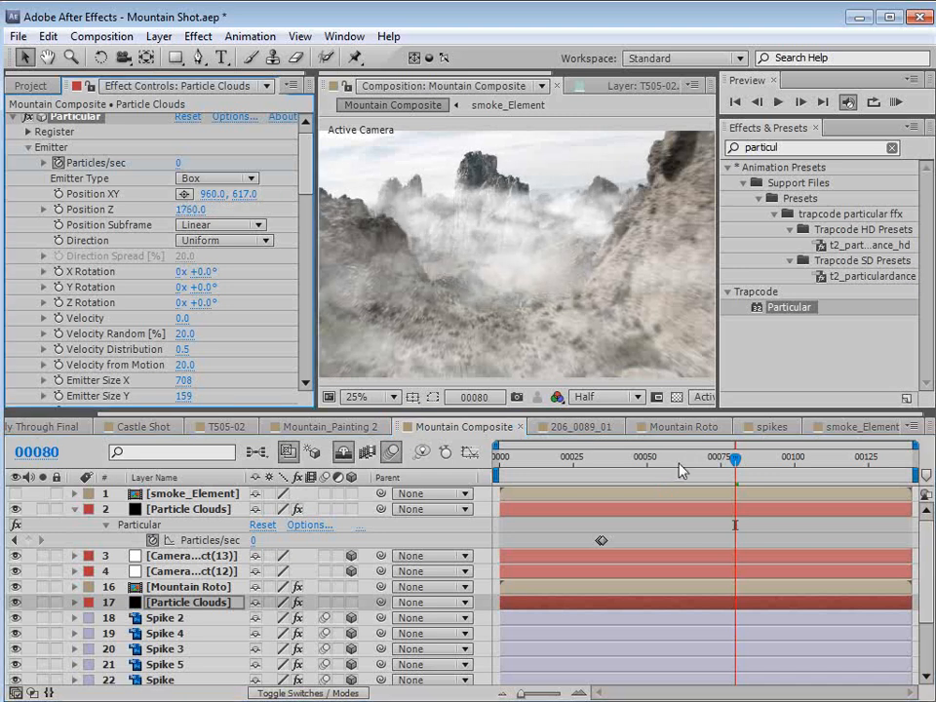
{"action": "mouse_move", "coordinate": [681, 470]}
{"action": "left_mouse_down"}
{"action": "mouse_move", "coordinate": [899, 473]}
{"action": "mouse_move", "coordinate": [821, 473]}
{"action": "left_mouse_up"}
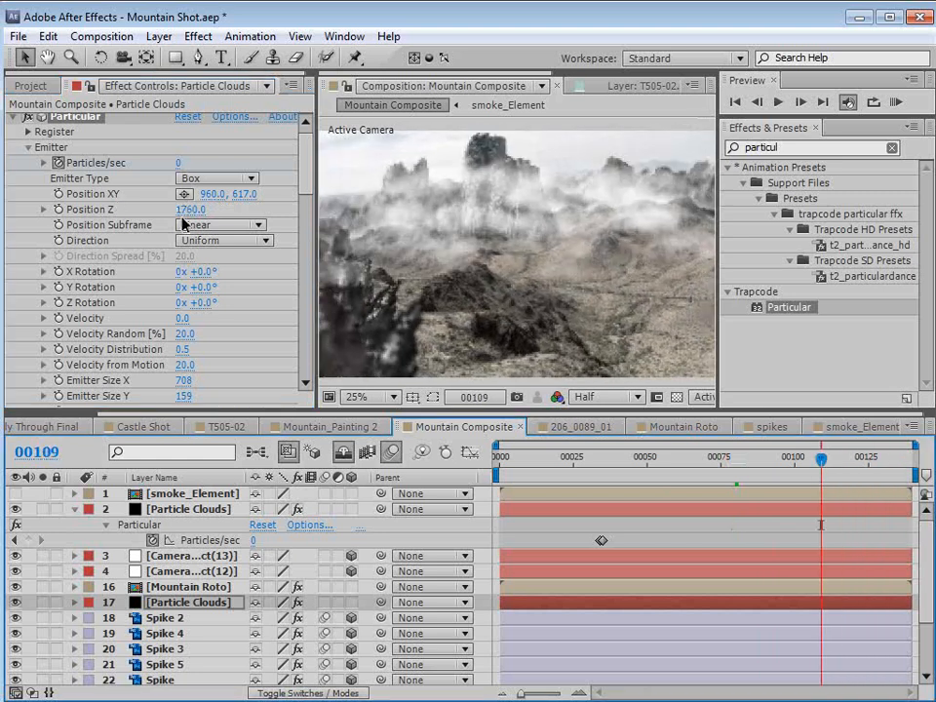
{"action": "left_click_drag", "start_coordinate": [195, 210], "coordinate": [222, 206]}
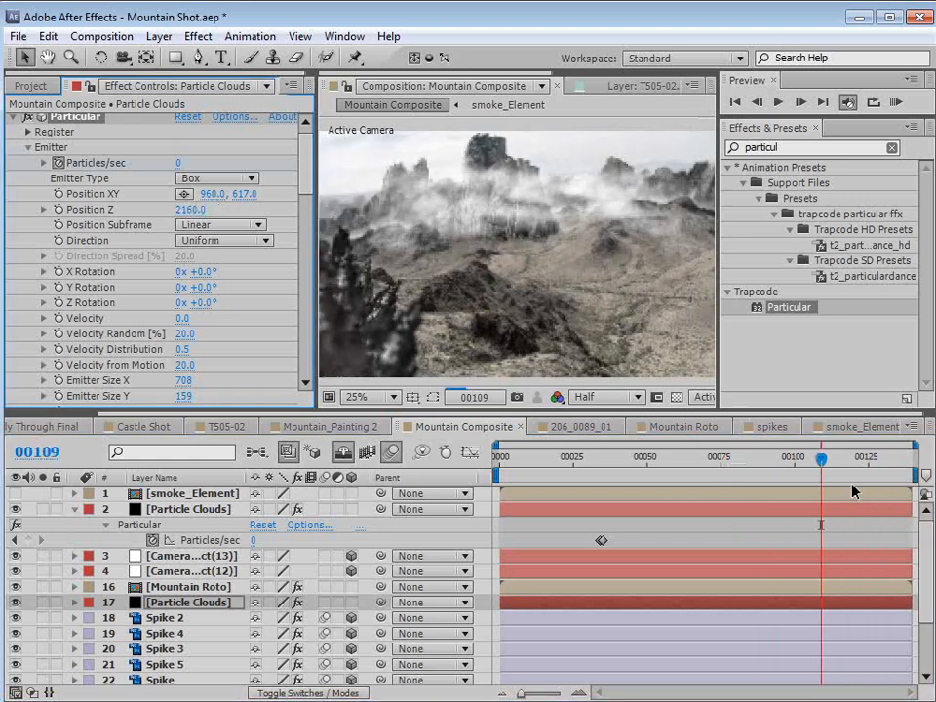
{"action": "mouse_move", "coordinate": [824, 462]}
{"action": "left_mouse_down"}
{"action": "mouse_move", "coordinate": [851, 468]}
{"action": "mouse_move", "coordinate": [759, 464]}
{"action": "mouse_move", "coordinate": [715, 474]}
{"action": "mouse_move", "coordinate": [794, 473]}
{"action": "left_mouse_up"}
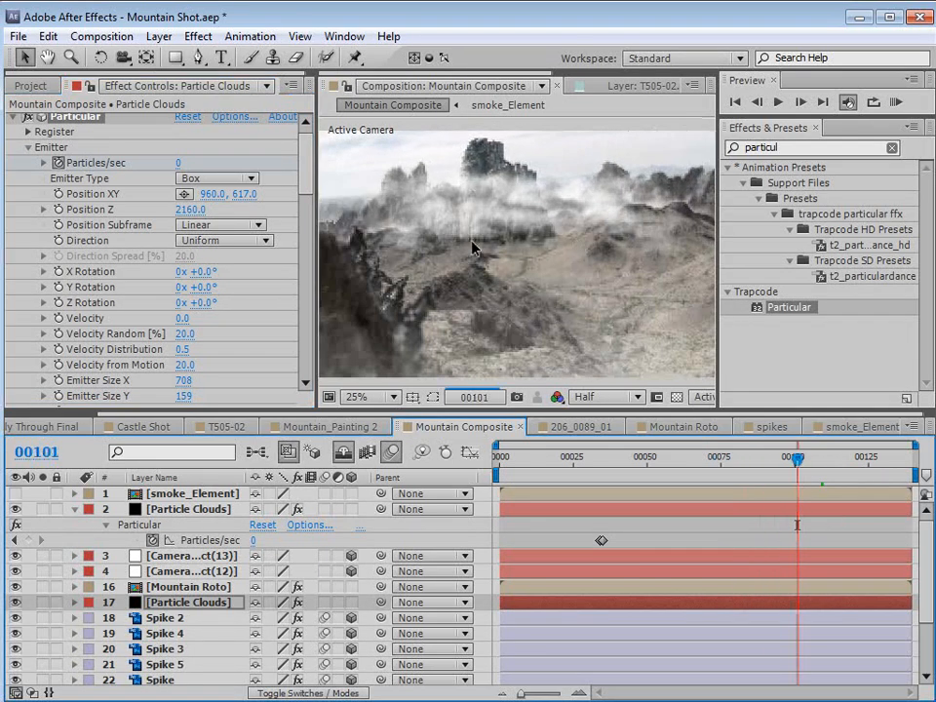
Resize the copy's box emitter to 1020 in X, 134 in Y and 3198 in Z.
{"action": "left_click_drag", "start_coordinate": [308, 184], "coordinate": [308, 207]}
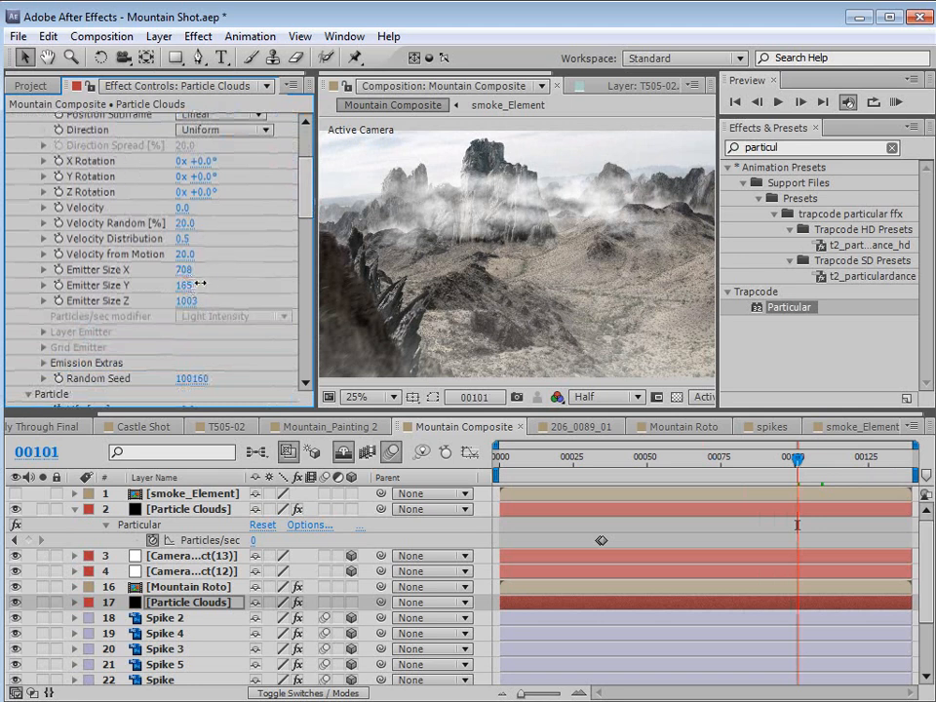
{"action": "left_click_drag", "start_coordinate": [200, 284], "coordinate": [322, 276]}
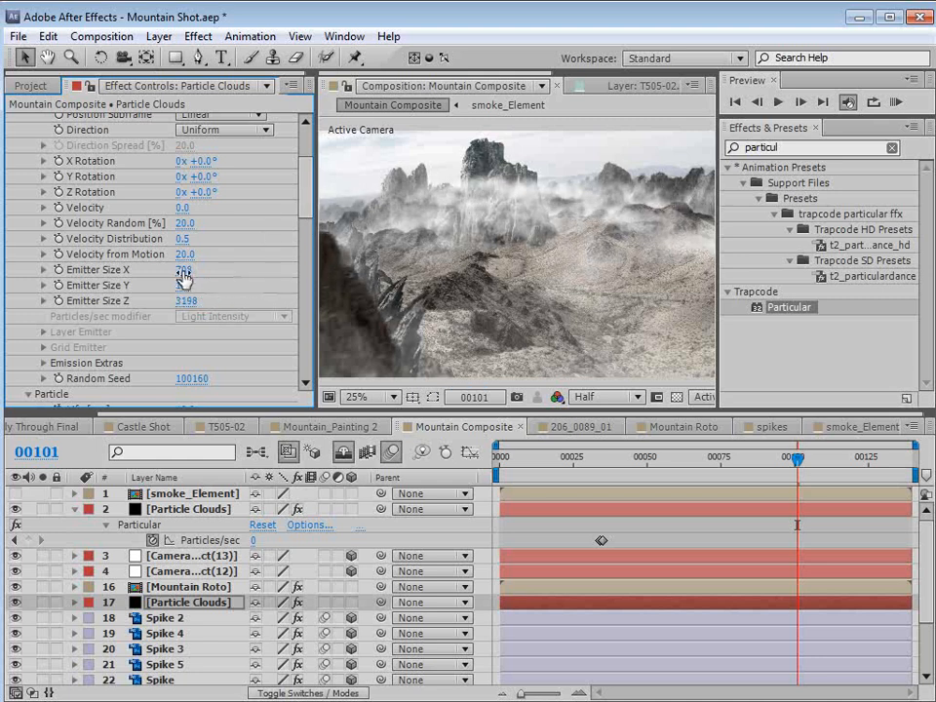
{"action": "left_click_drag", "start_coordinate": [184, 279], "coordinate": [458, 263]}
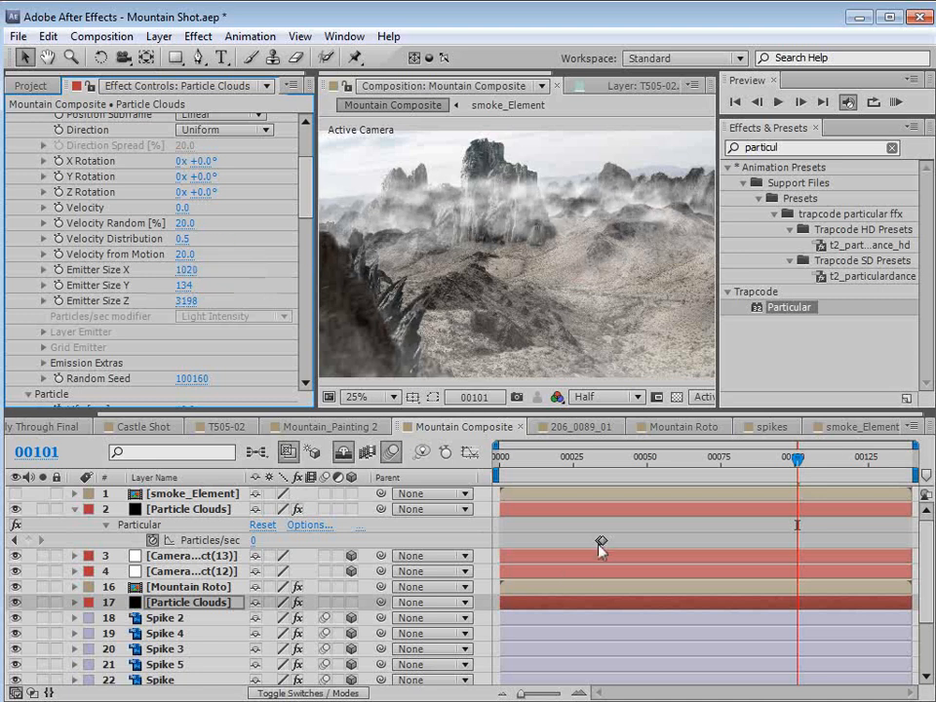
Reveal the copied Particle Clouds layer's keyframes and set its first Particles/sec keyframe to 250.
{"action": "key", "text": "u"}
{"action": "left_click", "coordinate": [597, 634]}
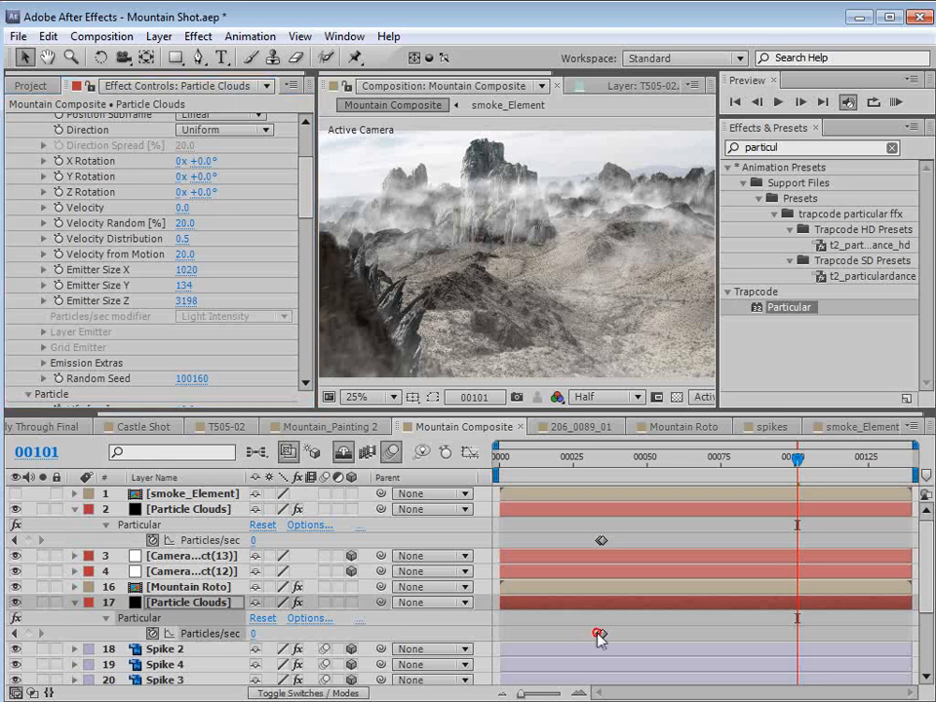
{"action": "double_click", "coordinate": [599, 635]}
{"action": "type", "text": "250"}
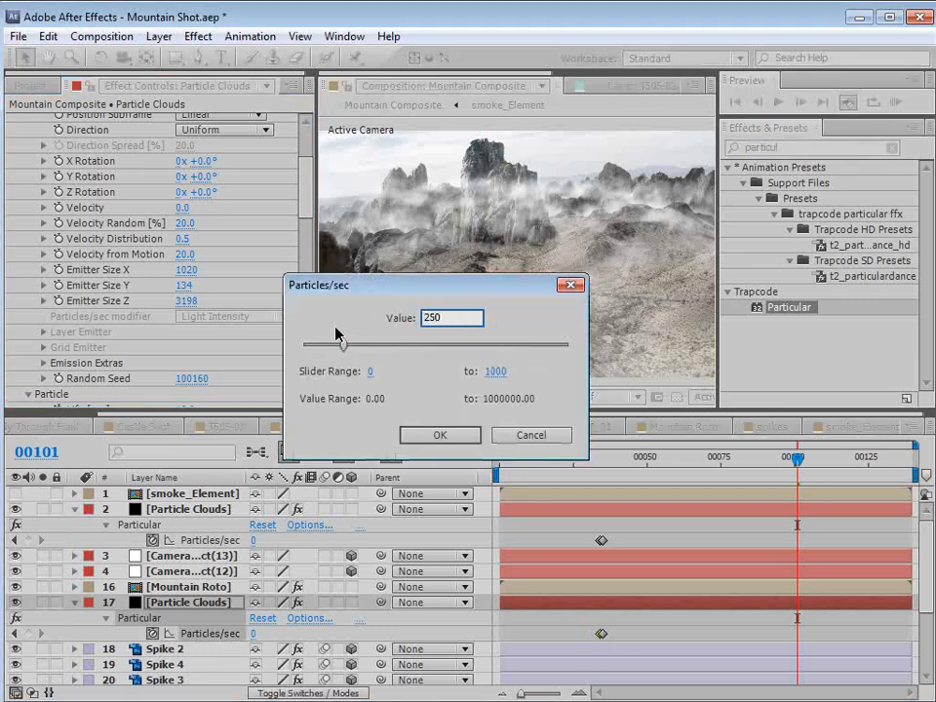
{"action": "key", "text": "Return"}
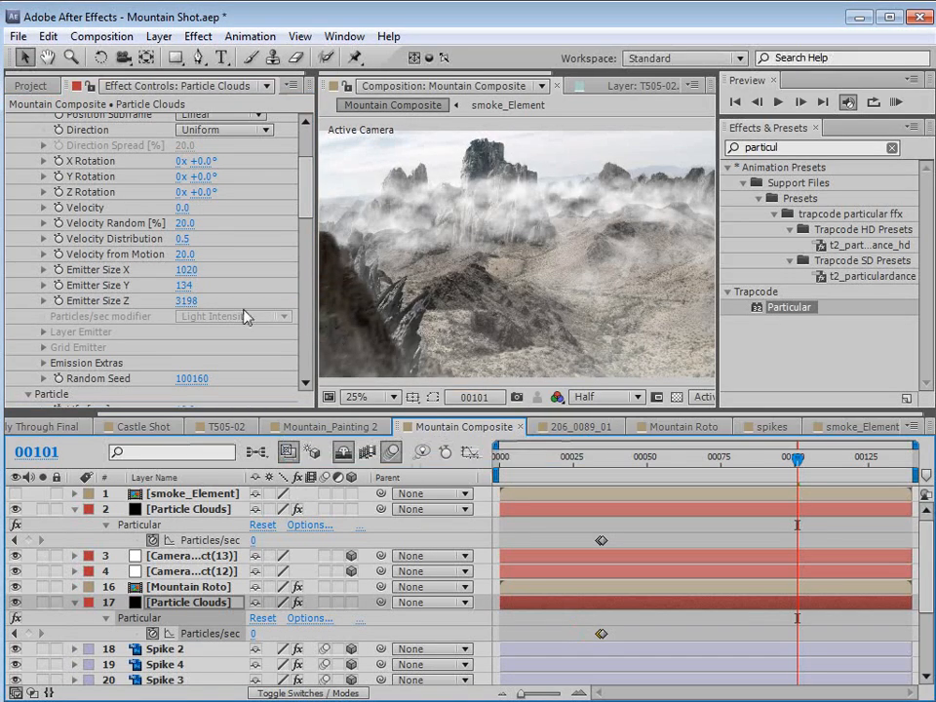
Raise the copied layer's first Particles/sec keyframe to 400 and check the fog at frame 97.
{"action": "left_click", "coordinate": [303, 198]}
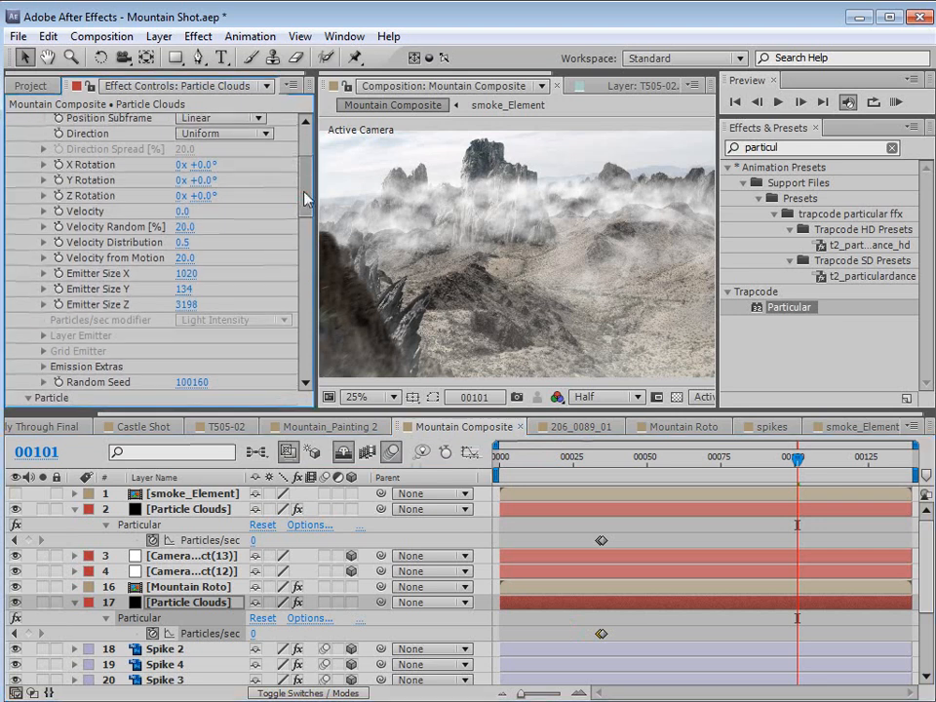
{"action": "double_click", "coordinate": [601, 636]}
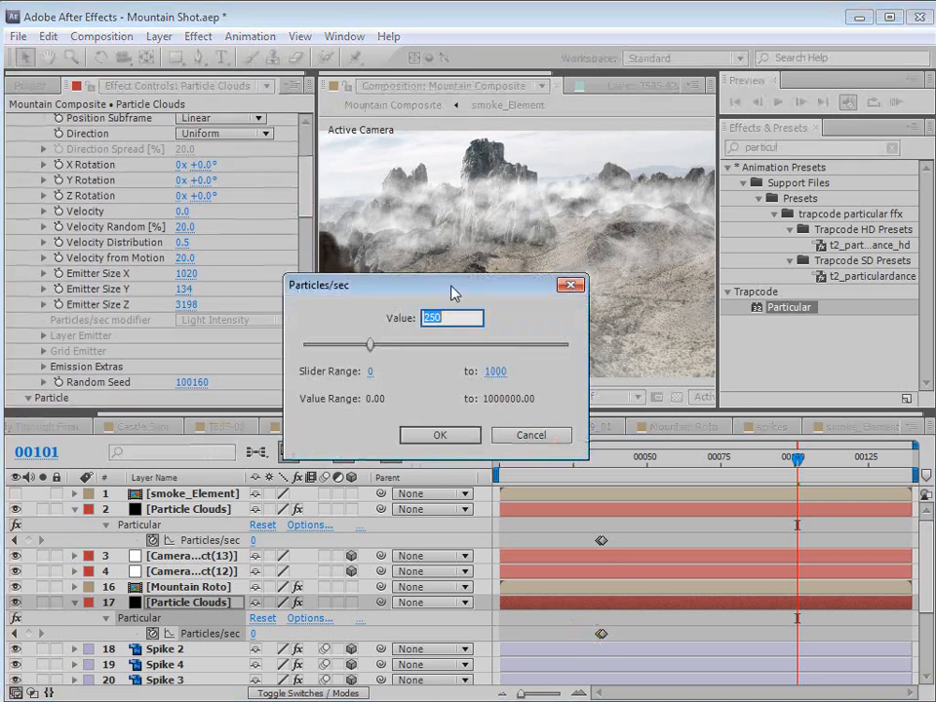
{"action": "type", "text": "400"}
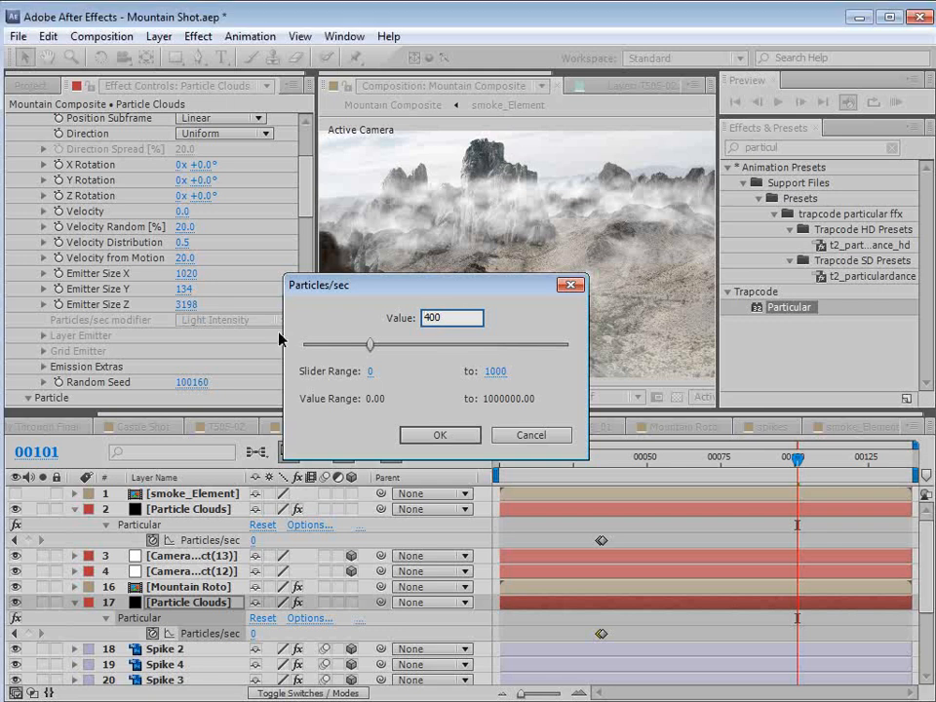
{"action": "key", "text": "Return"}
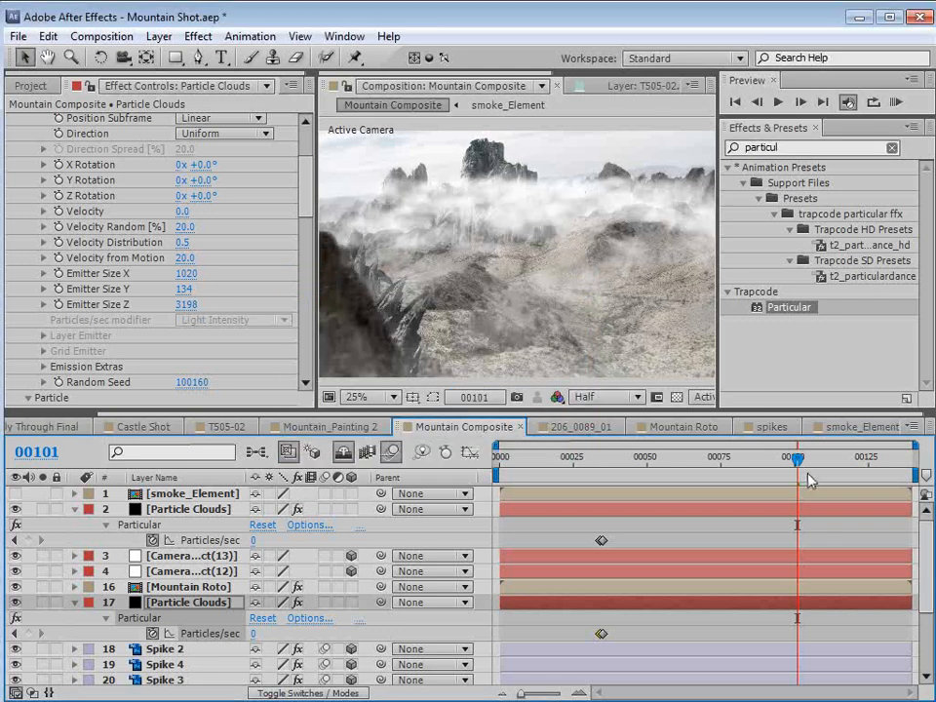
{"action": "left_click_drag", "start_coordinate": [808, 478], "coordinate": [784, 475]}
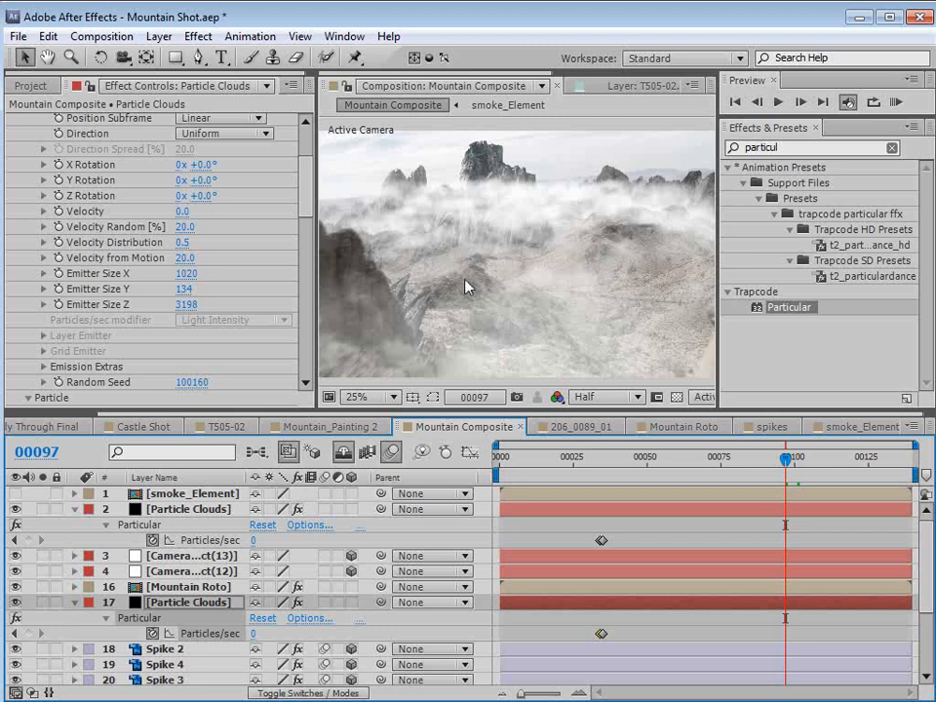
Set the copied clouds' Far Start Fade to 1500 and Far Vanish to 2000 in Particular's visibility settings.
{"action": "left_click_drag", "start_coordinate": [305, 195], "coordinate": [304, 346]}
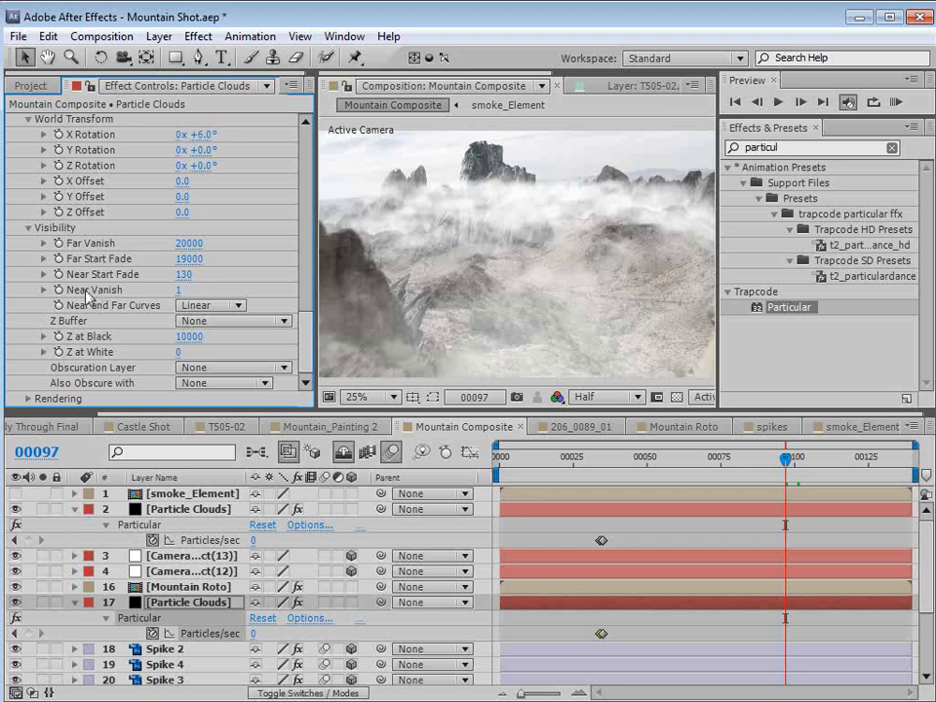
{"action": "left_click", "coordinate": [196, 259]}
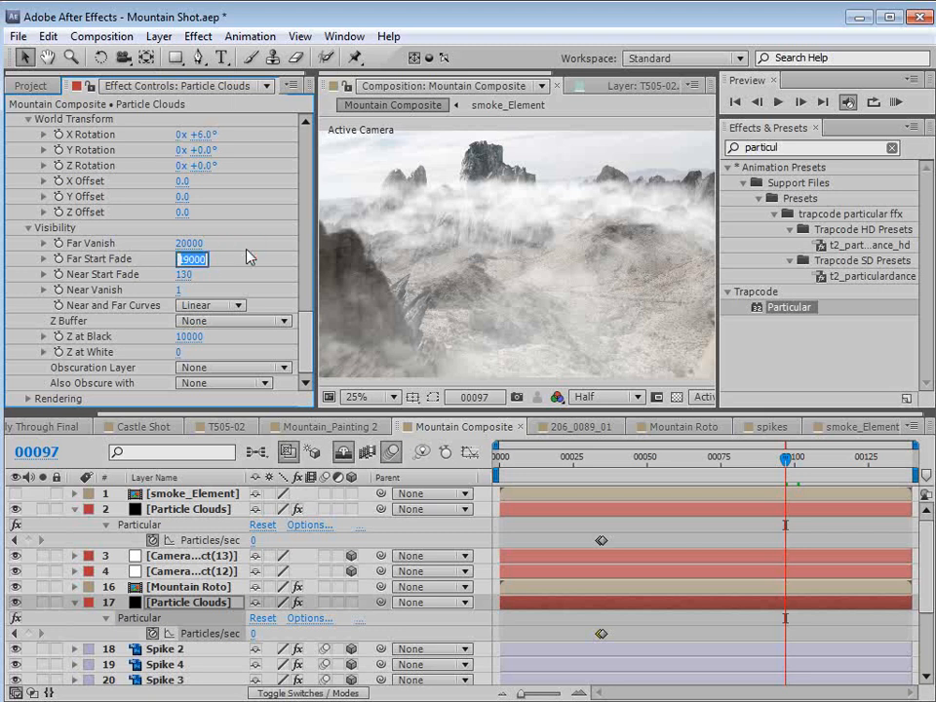
{"action": "type", "text": "1500"}
{"action": "key", "text": "Return"}
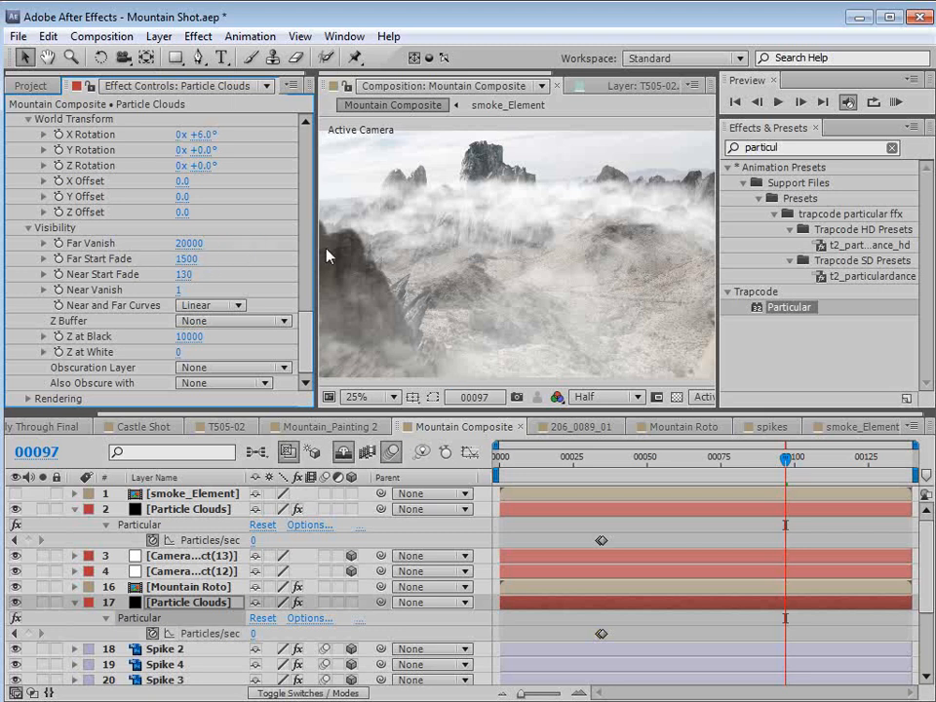
{"action": "left_click", "coordinate": [192, 244]}
{"action": "type", "text": "200"}
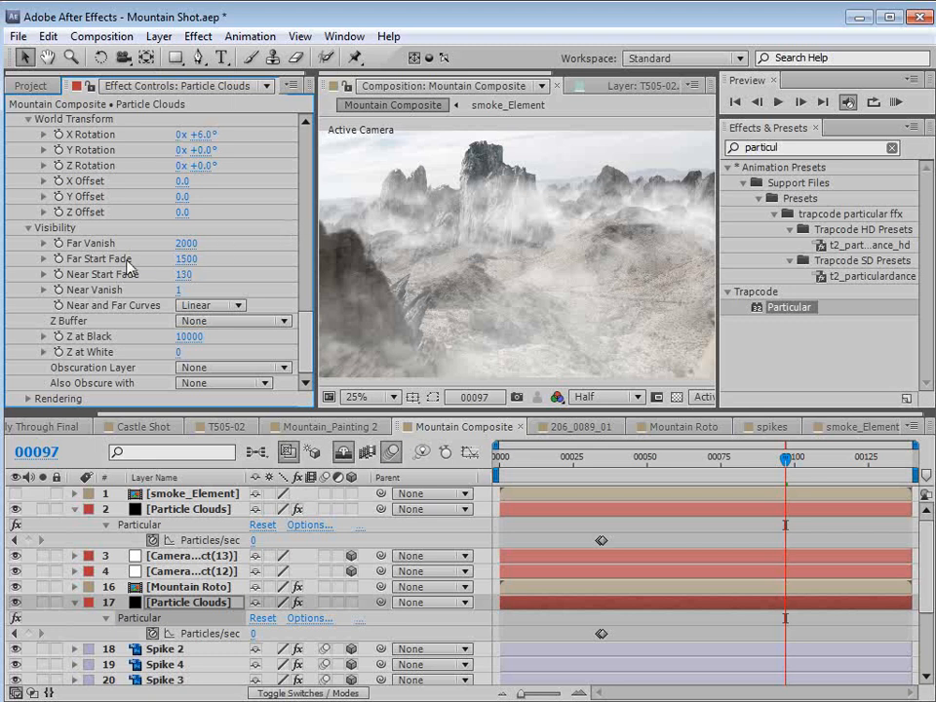
Lower the Far Start Fade to 200 and set Far Vanish to 2100, comparing the fog at frames 93 and 110.
{"action": "mouse_move", "coordinate": [182, 259]}
{"action": "left_mouse_down"}
{"action": "mouse_move", "coordinate": [151, 245]}
{"action": "mouse_move", "coordinate": [175, 251]}
{"action": "left_mouse_up"}
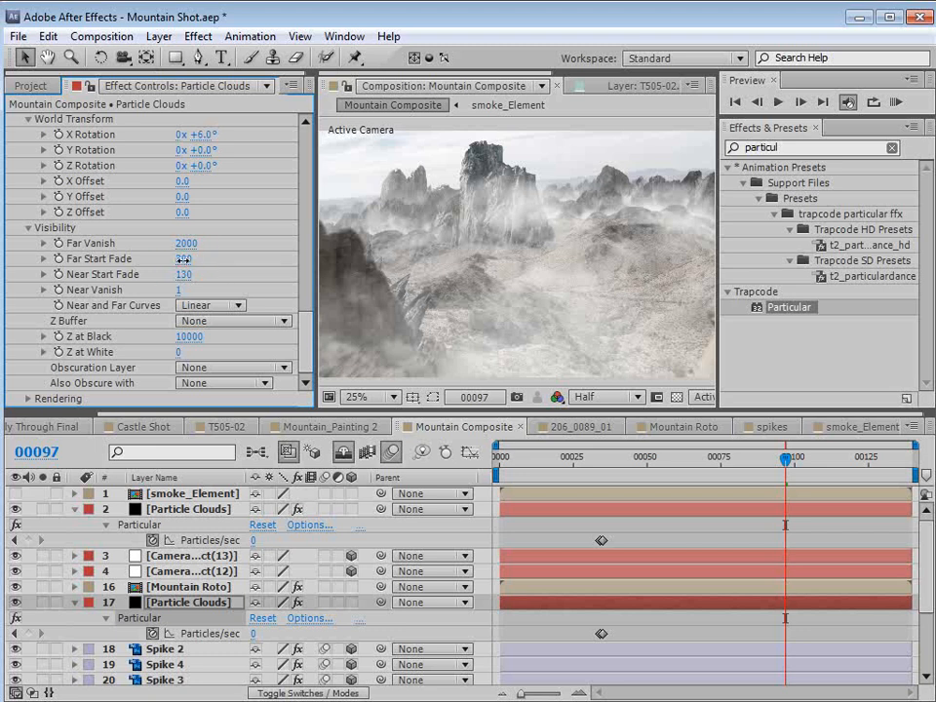
{"action": "left_click_drag", "start_coordinate": [182, 258], "coordinate": [178, 259]}
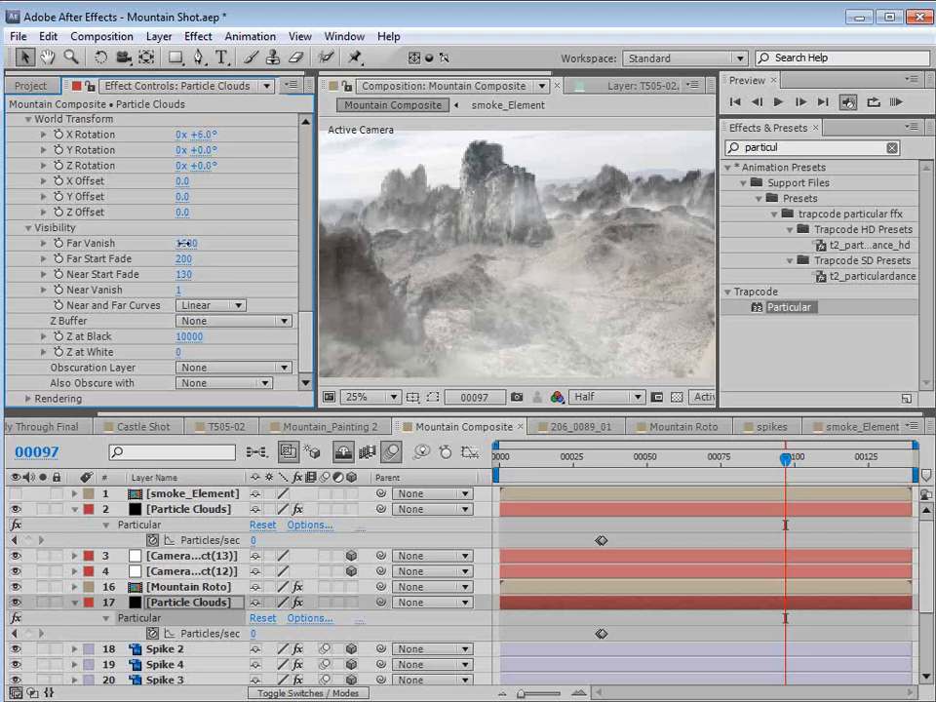
{"action": "mouse_move", "coordinate": [777, 460]}
{"action": "left_mouse_down"}
{"action": "mouse_move", "coordinate": [701, 461]}
{"action": "mouse_move", "coordinate": [771, 460]}
{"action": "left_mouse_up"}
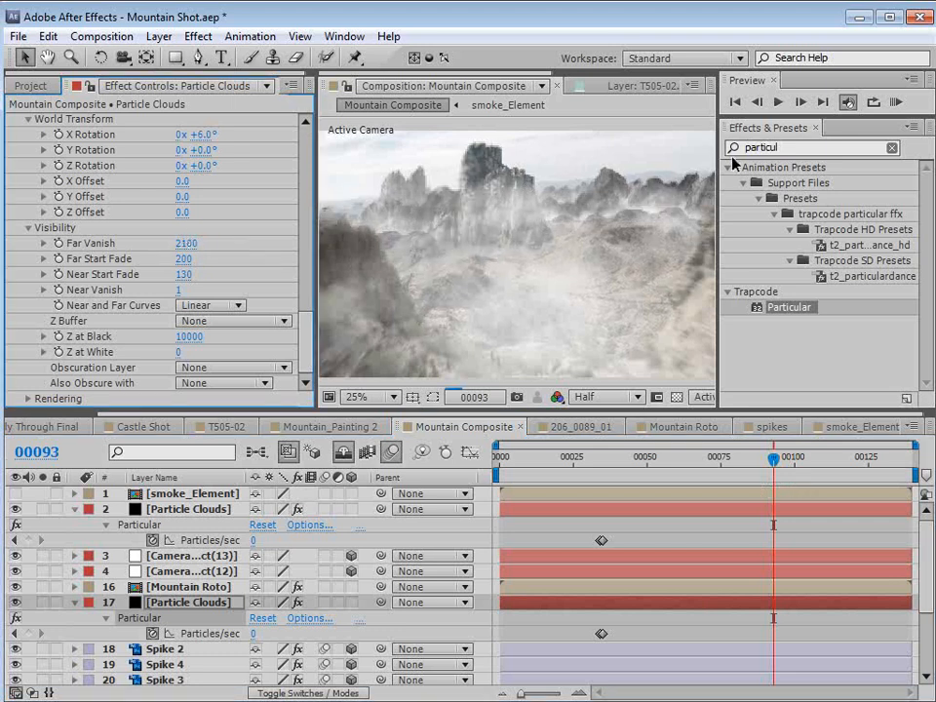
{"action": "left_click_drag", "start_coordinate": [775, 458], "coordinate": [828, 462]}
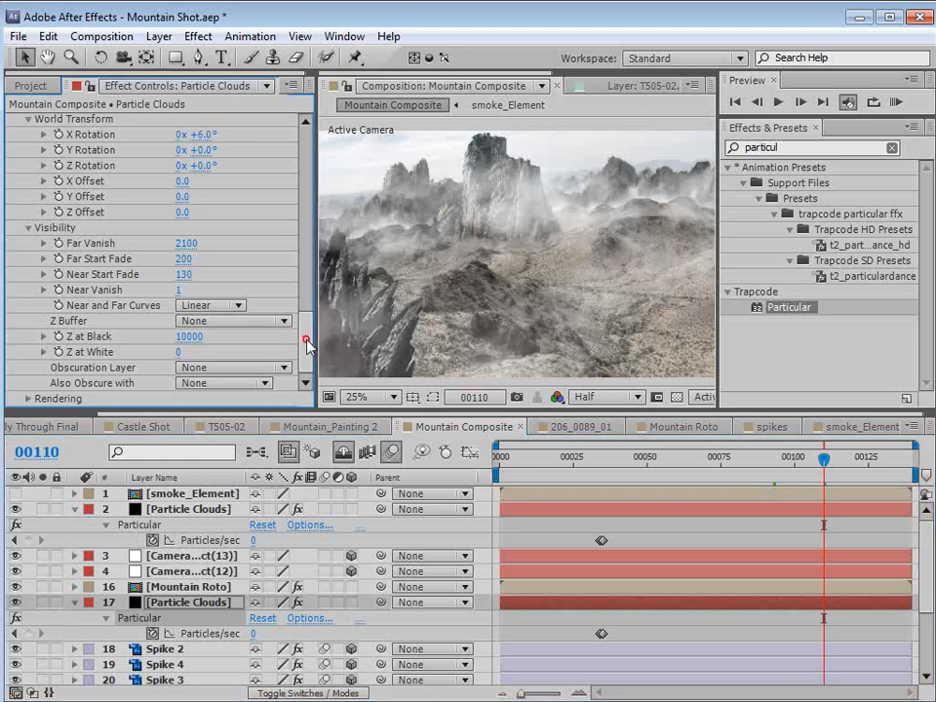
Adjust the copied clouds' World Transform Y Offset to shift the fog vertically, checking it at frame 98.
{"action": "left_click_drag", "start_coordinate": [308, 343], "coordinate": [310, 334]}
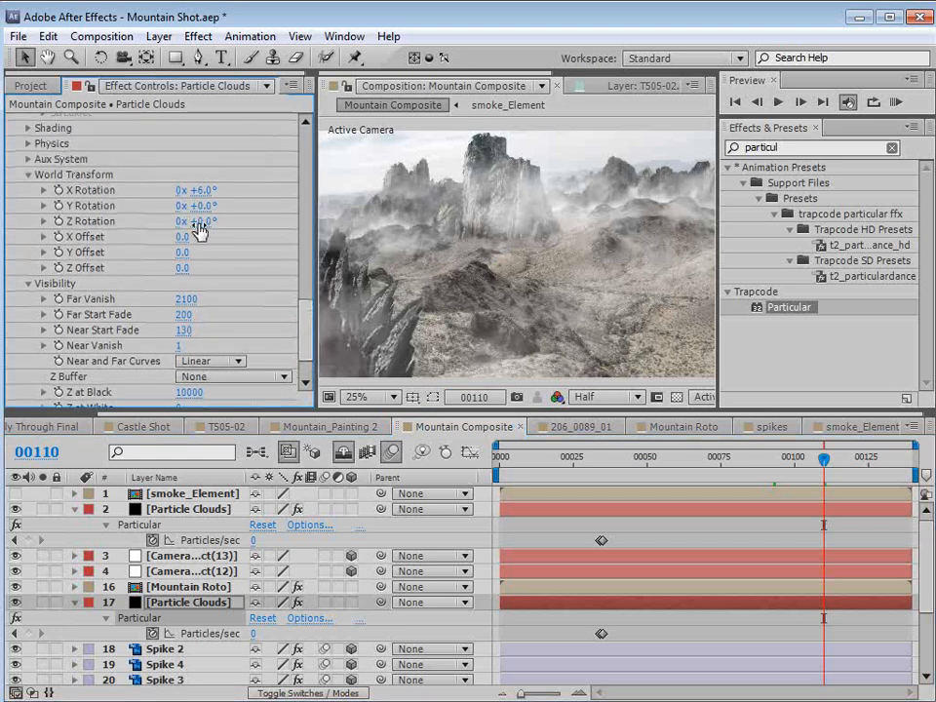
{"action": "left_click_drag", "start_coordinate": [180, 252], "coordinate": [181, 252]}
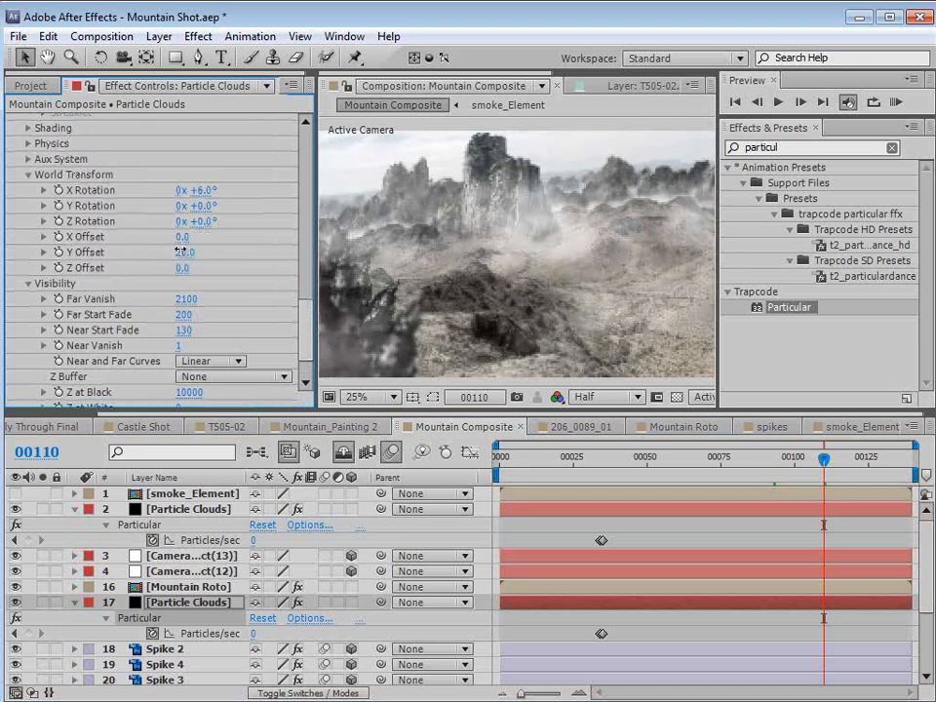
{"action": "left_click_drag", "start_coordinate": [824, 458], "coordinate": [788, 462]}
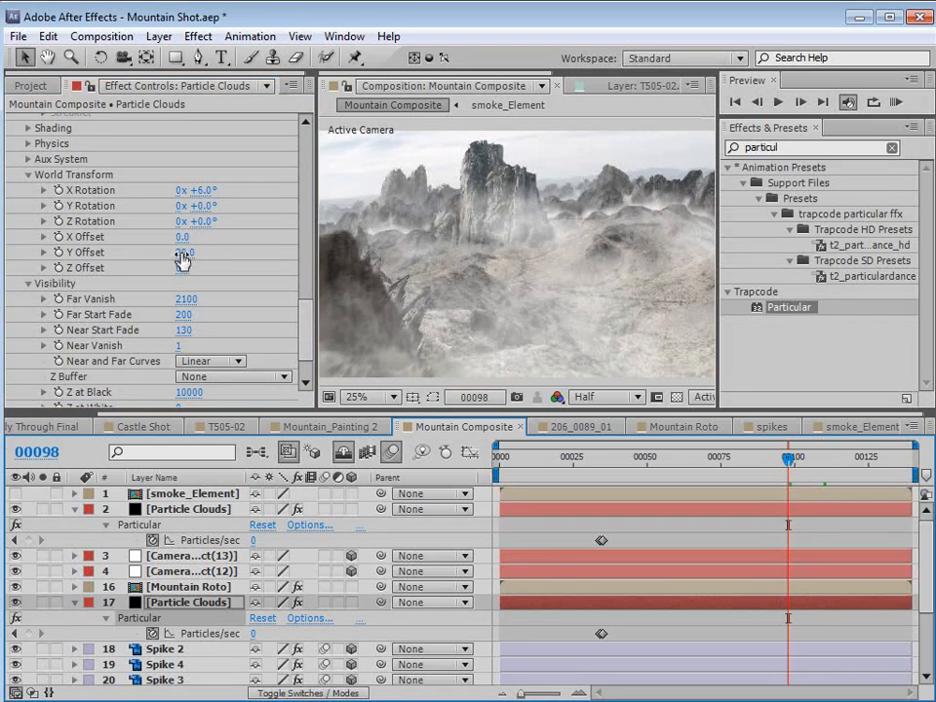
{"action": "left_click_drag", "start_coordinate": [188, 236], "coordinate": [199, 262]}
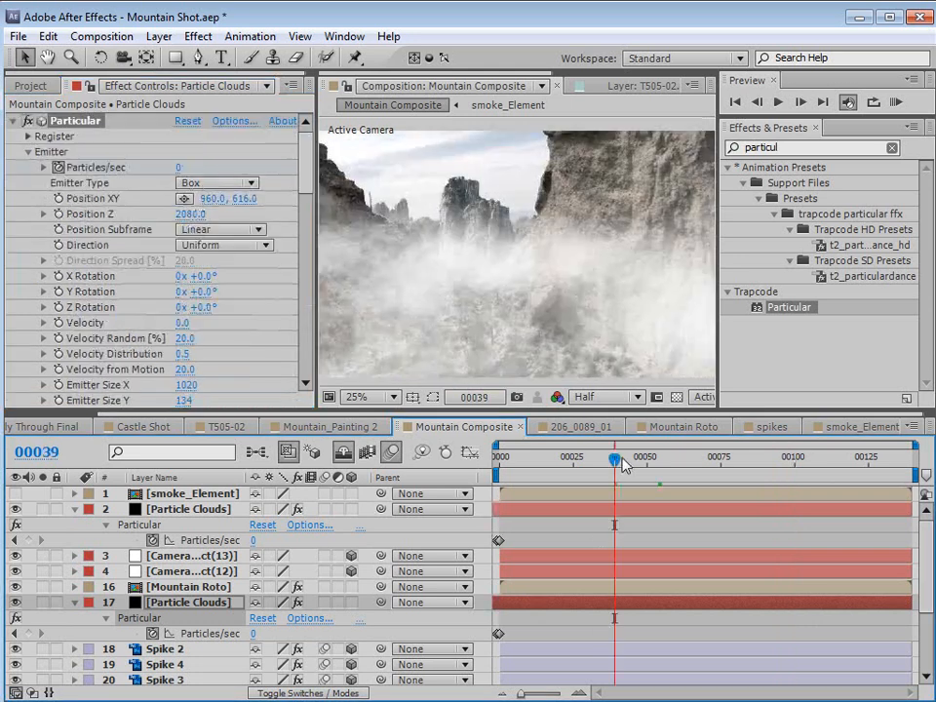
Lower the copied Particle Clouds emitter to Position XY 960, 654, checking the fog at frames 130 and 102.
{"action": "left_click_drag", "start_coordinate": [622, 460], "coordinate": [889, 501]}
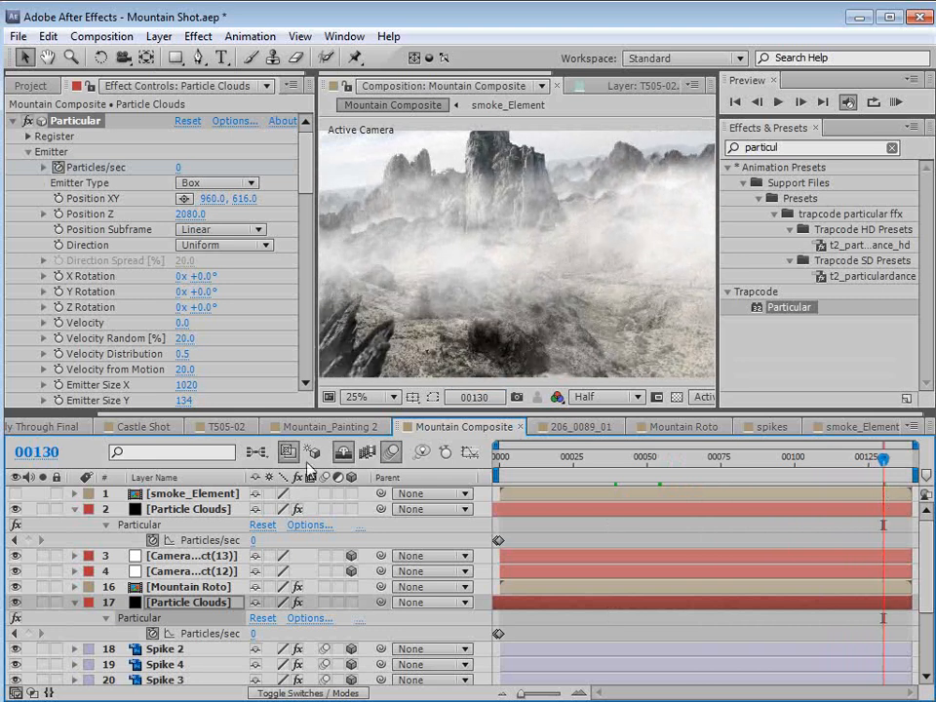
{"action": "left_click", "coordinate": [185, 605]}
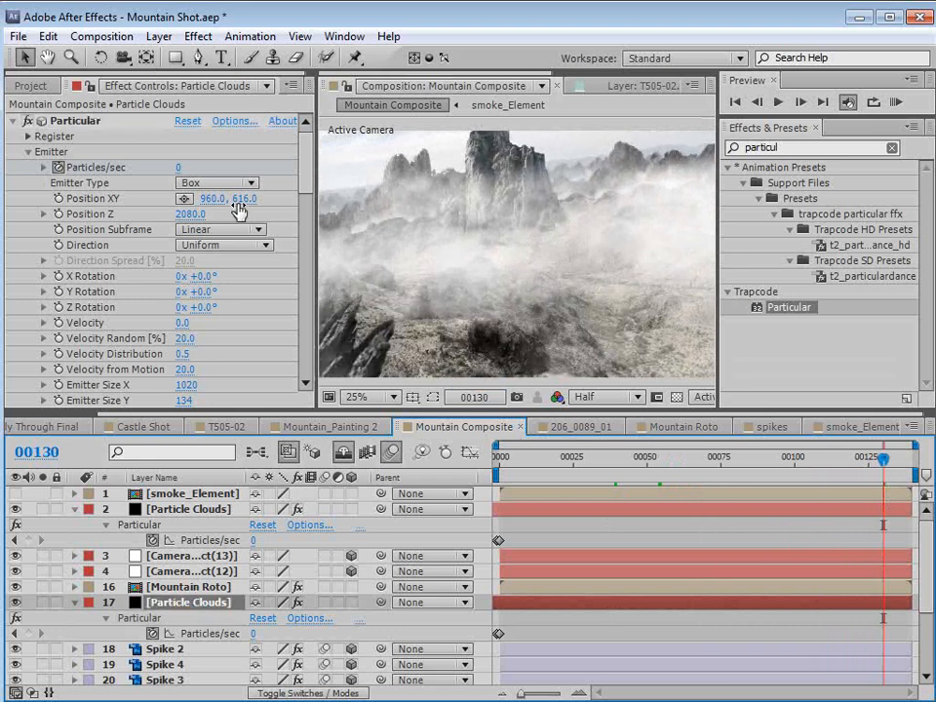
{"action": "left_click_drag", "start_coordinate": [240, 198], "coordinate": [306, 183]}
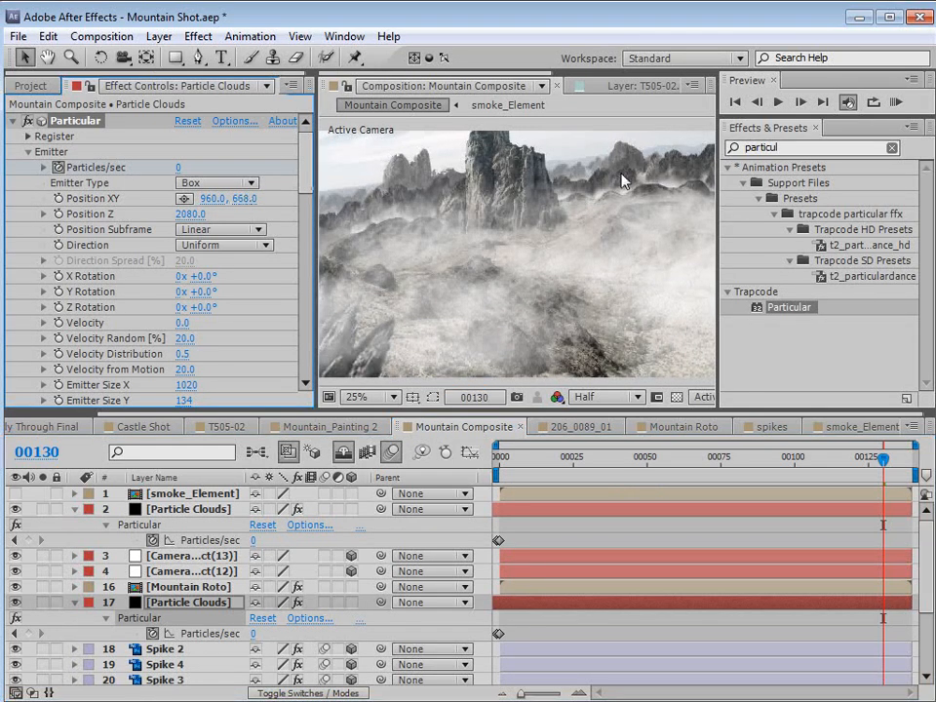
{"action": "left_click_drag", "start_coordinate": [246, 199], "coordinate": [219, 213]}
{"action": "left_click_drag", "start_coordinate": [873, 458], "coordinate": [798, 476]}
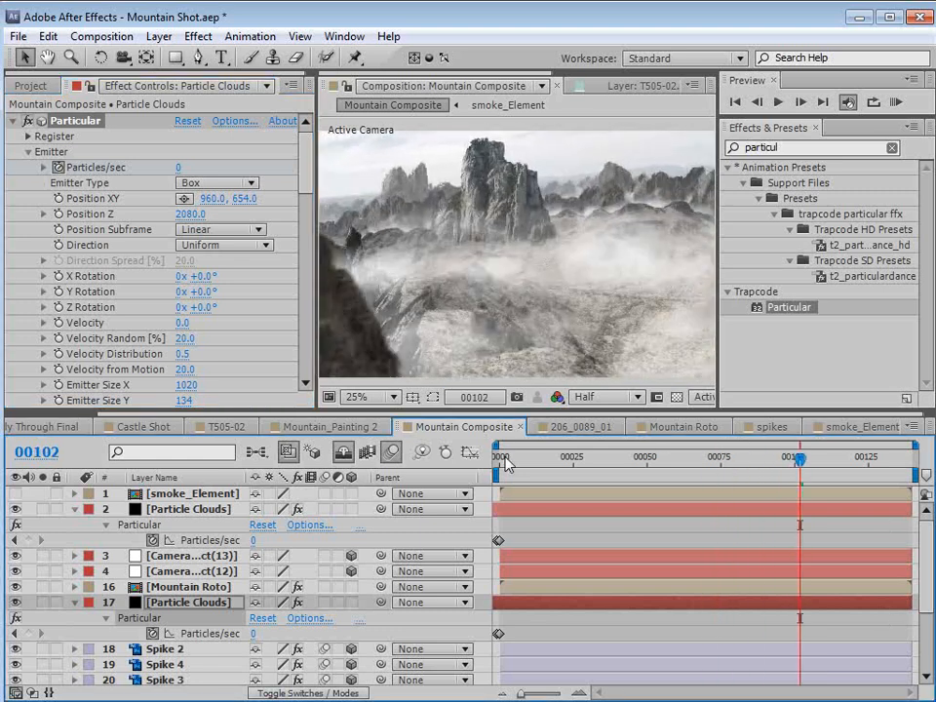
Add a new adjustment layer above the smoke_Element layer in the Mountain Composite.
{"action": "left_click", "coordinate": [201, 493]}
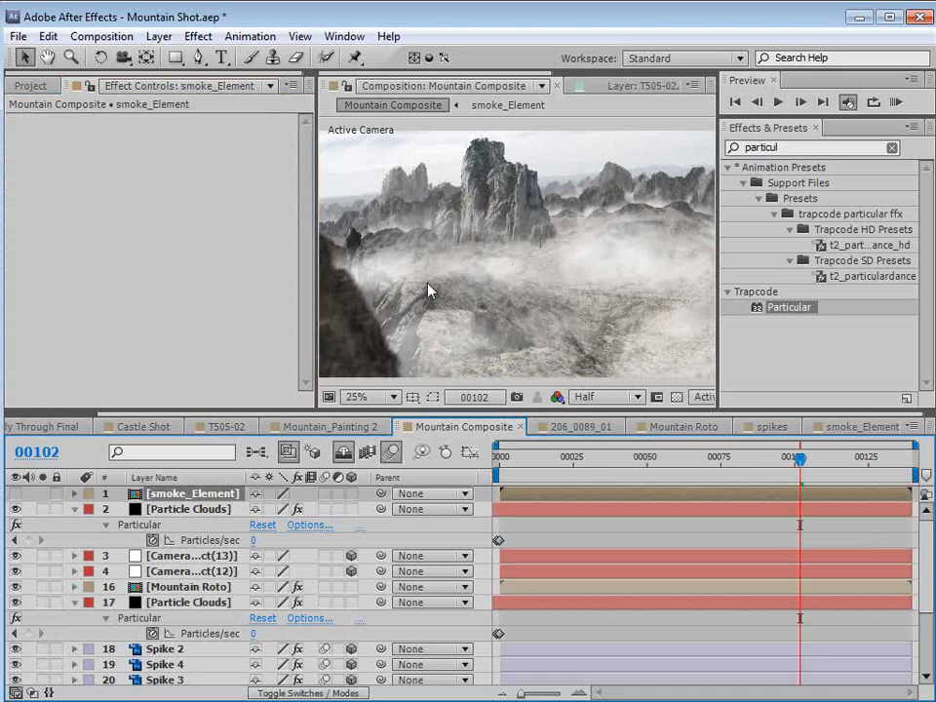
{"action": "key", "text": "ctrl+Down"}
{"action": "left_click", "coordinate": [159, 36]}
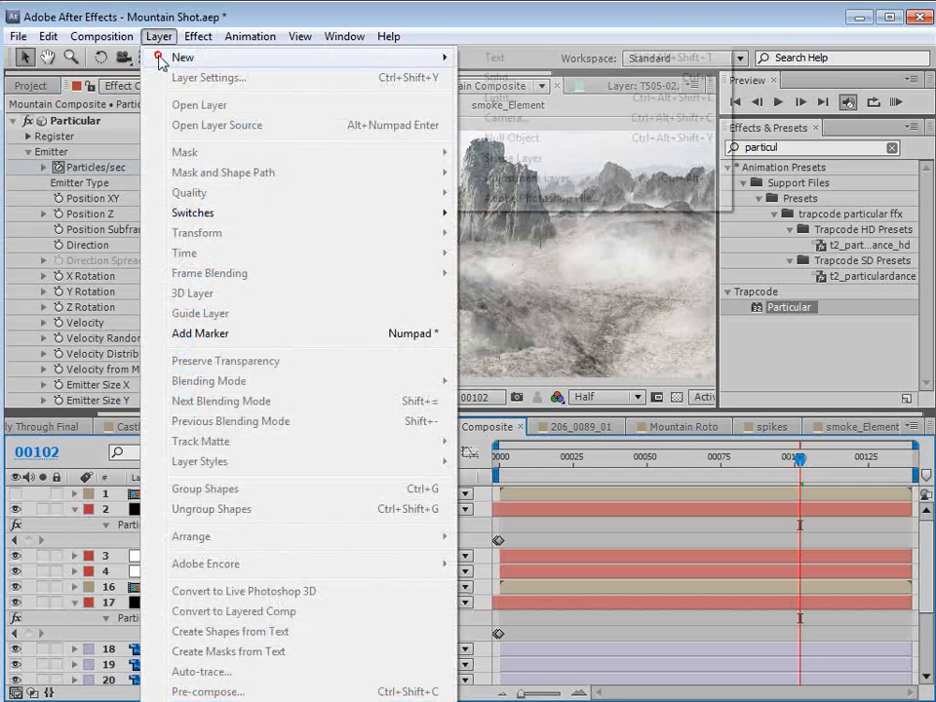
{"action": "mouse_move", "coordinate": [175, 56]}
{"action": "left_click", "coordinate": [527, 179]}
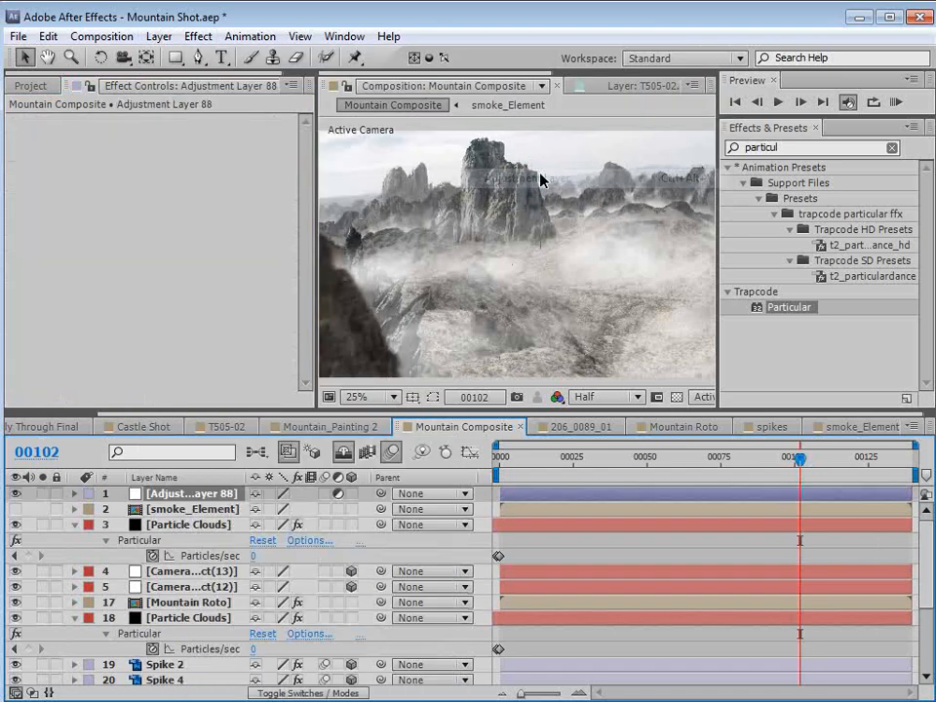
Apply a Curves effect to the adjustment layer and pull the RGB curve down in the shadows and lower midtones.
{"action": "left_click", "coordinate": [211, 39]}
{"action": "mouse_move", "coordinate": [250, 205]}
{"action": "left_click", "coordinate": [547, 647]}
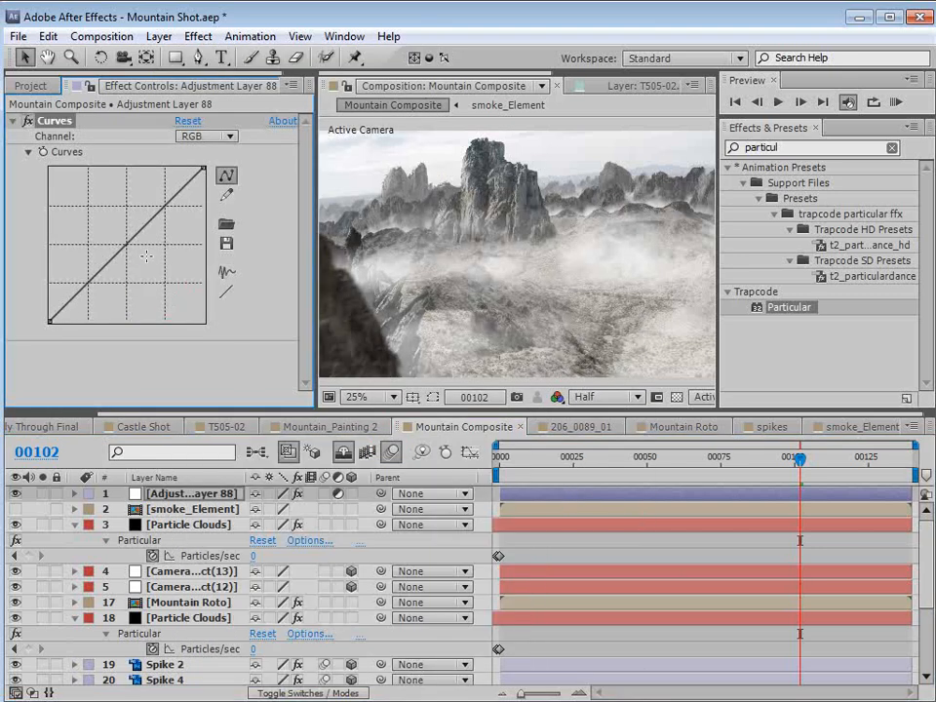
{"action": "mouse_move", "coordinate": [109, 264]}
{"action": "left_mouse_down"}
{"action": "mouse_move", "coordinate": [111, 283]}
{"action": "mouse_move", "coordinate": [115, 276]}
{"action": "left_mouse_up"}
{"action": "left_click", "coordinate": [78, 308]}
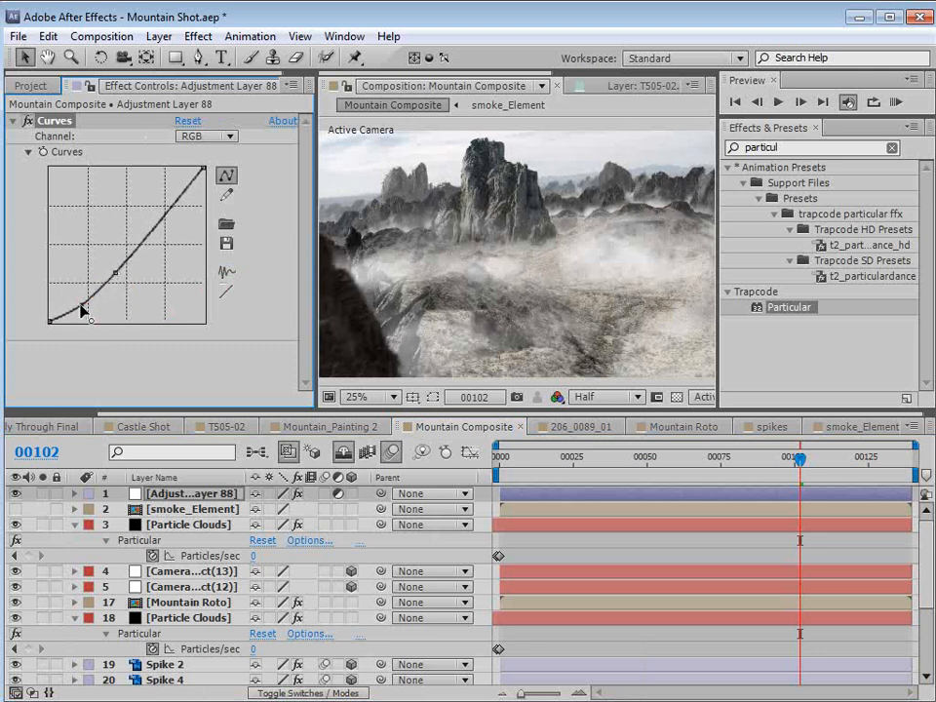
Give the whole shot a cool blue tint by adjusting the Red and Blue channel curves, raising the blue midtones.
{"action": "mouse_move", "coordinate": [115, 274]}
{"action": "left_mouse_down"}
{"action": "mouse_move", "coordinate": [138, 263]}
{"action": "mouse_move", "coordinate": [107, 258]}
{"action": "left_mouse_up"}
{"action": "left_click", "coordinate": [207, 136]}
{"action": "left_click", "coordinate": [212, 174]}
{"action": "left_click", "coordinate": [206, 136]}
{"action": "left_click", "coordinate": [216, 217]}
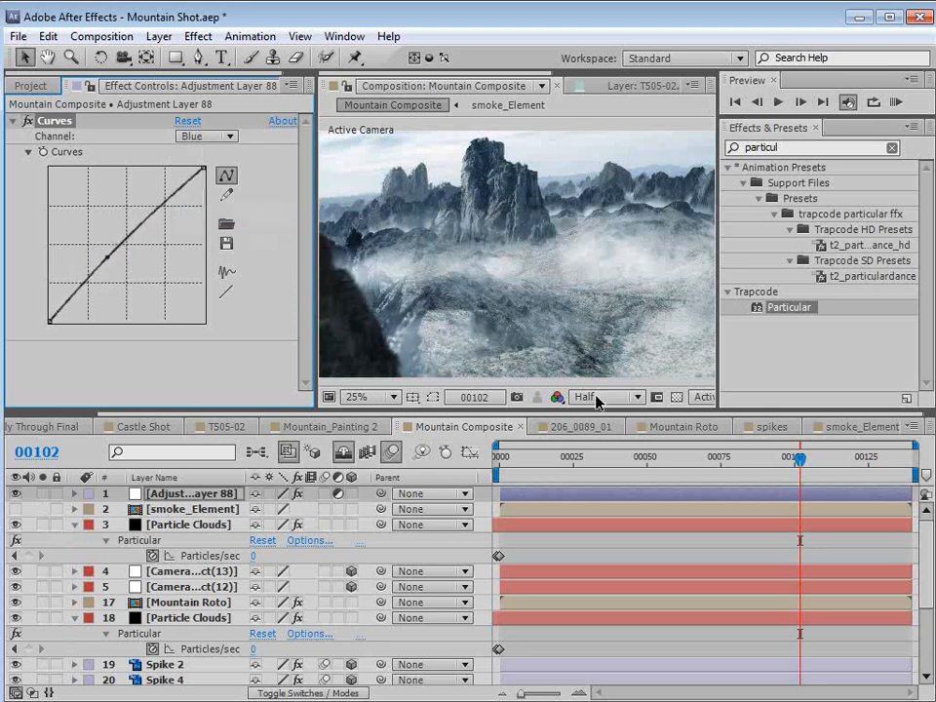
Set the Random Seed of the Particle Clouds layer below Mountain Roto to 100330 and check the fog at frame 116.
{"action": "left_click", "coordinate": [231, 618]}
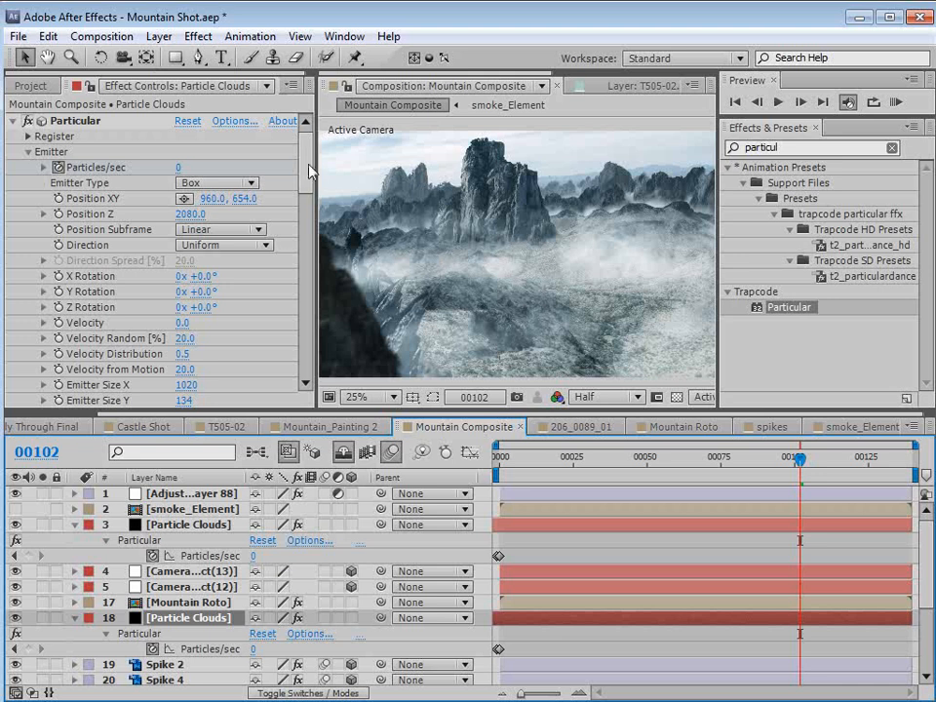
{"action": "left_click_drag", "start_coordinate": [310, 171], "coordinate": [288, 230]}
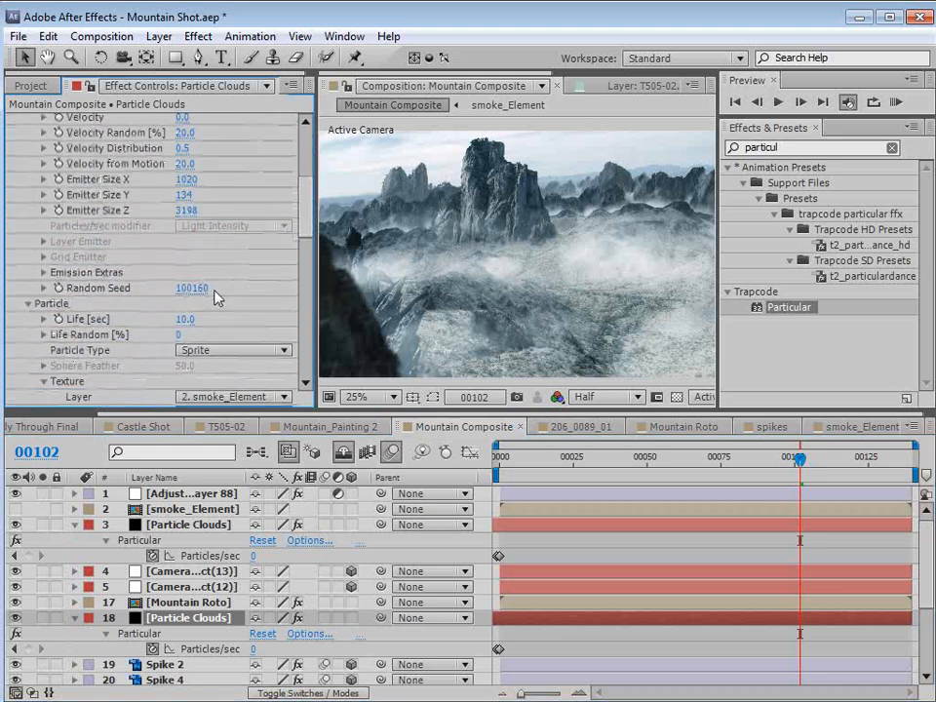
{"action": "left_click_drag", "start_coordinate": [193, 289], "coordinate": [197, 287]}
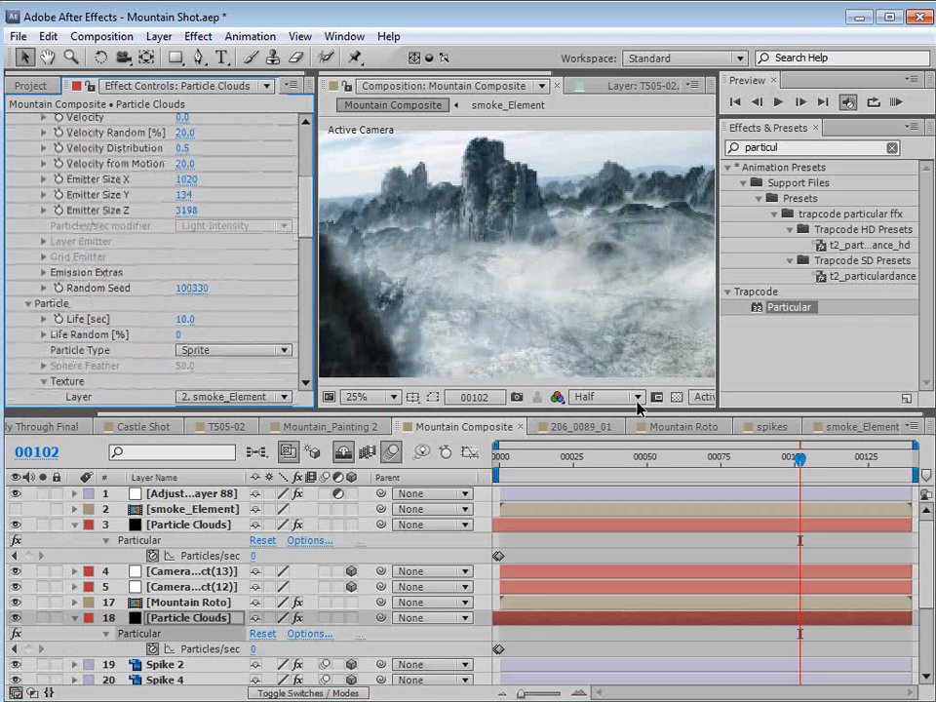
{"action": "left_click_drag", "start_coordinate": [794, 469], "coordinate": [844, 490]}
{"action": "key", "text": "space"}
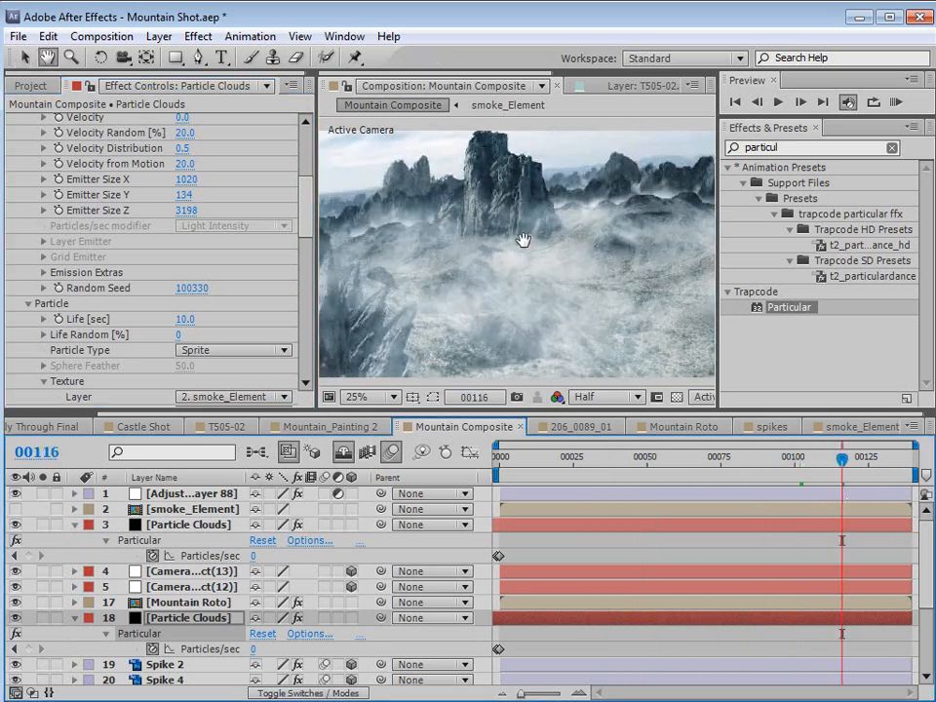
{"action": "scroll", "coordinate": [523, 240], "scroll_direction": "down", "scroll_amount": 1}
{"action": "left_click_drag", "start_coordinate": [513, 228], "coordinate": [520, 237]}
{"action": "scroll", "coordinate": [520, 237], "scroll_direction": "up", "scroll_amount": 1}
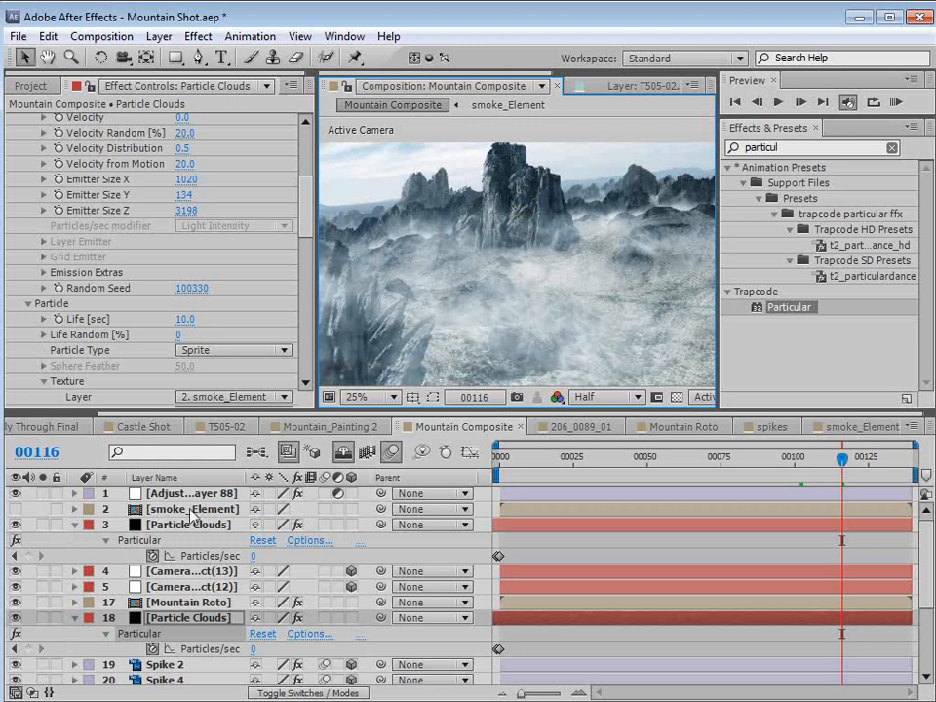
Isolate the Back mountains layer for inspection, then solo and select the Mountain Shot.mov footage layer instead.
{"action": "scroll", "coordinate": [188, 603], "scroll_direction": "down", "scroll_amount": 3}
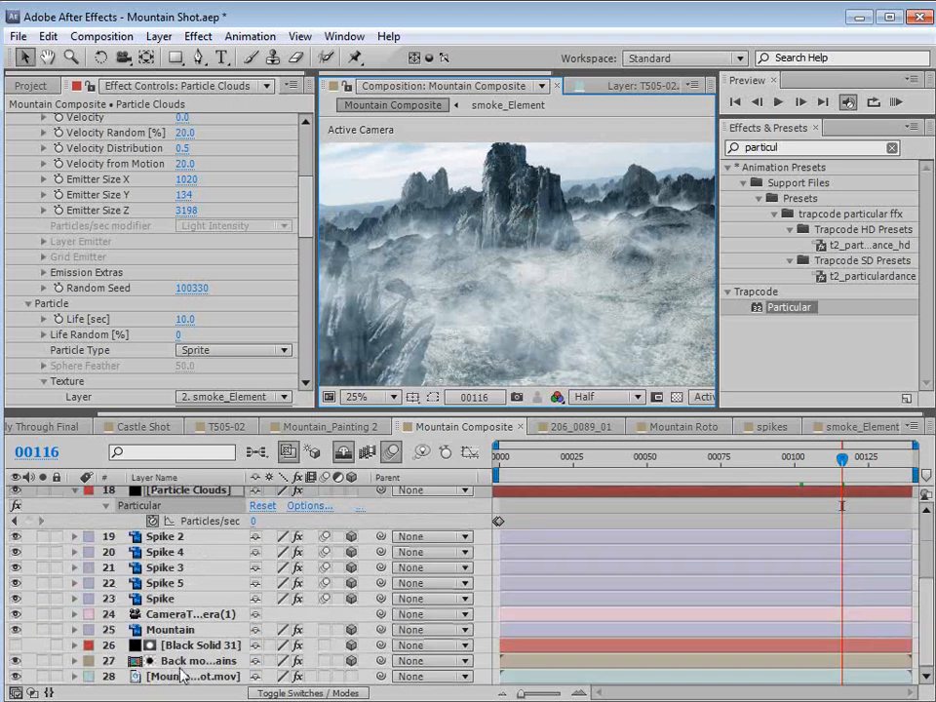
{"action": "left_click", "coordinate": [190, 661]}
{"action": "left_click", "coordinate": [39, 661]}
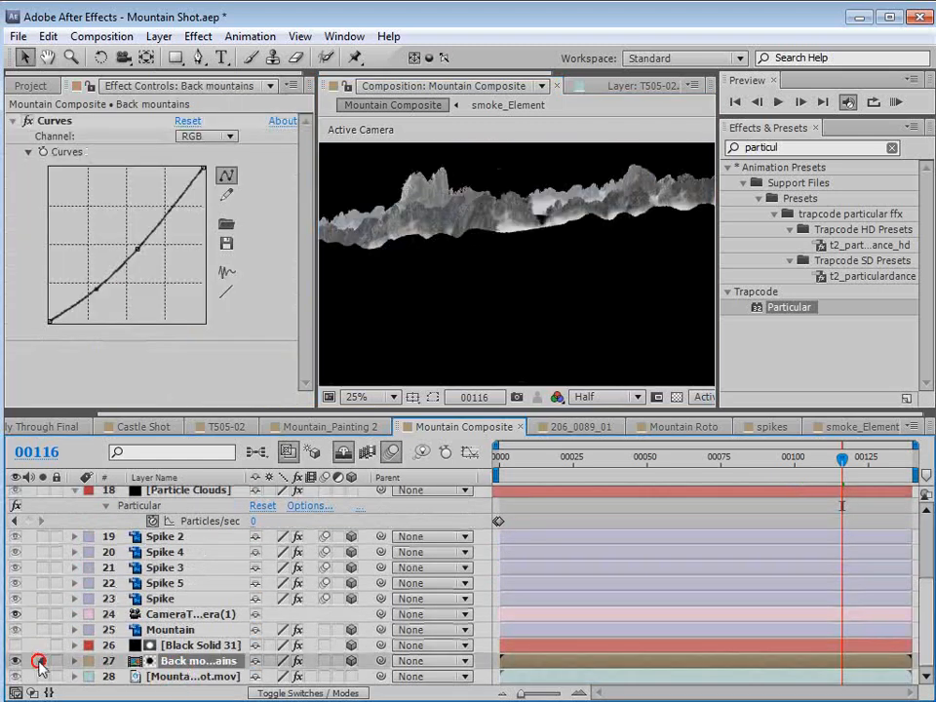
{"action": "left_click", "coordinate": [42, 676], "text": "alt"}
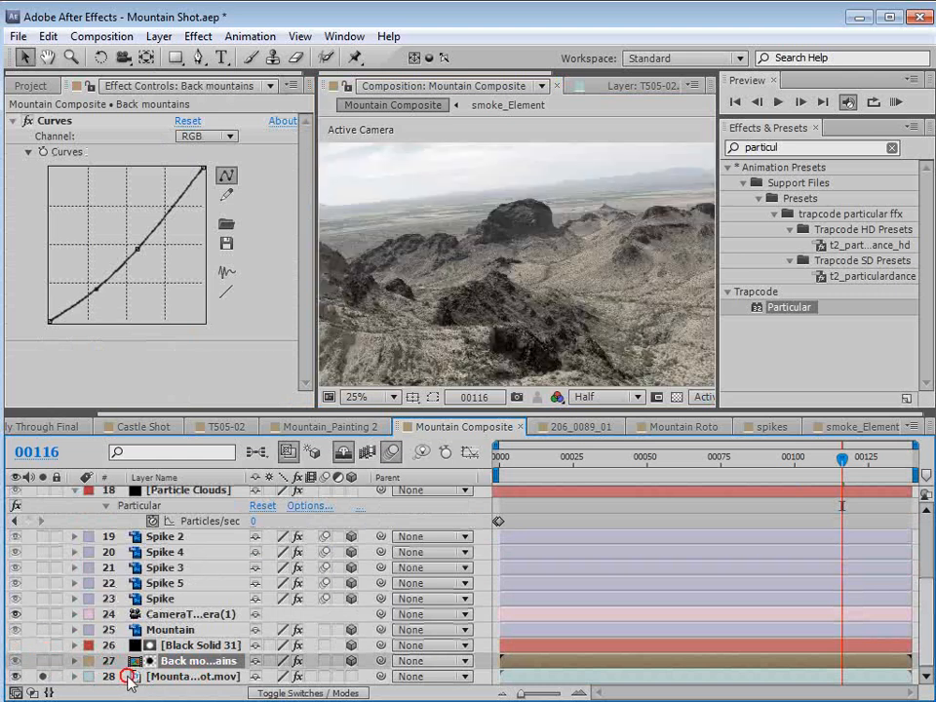
{"action": "left_click", "coordinate": [181, 675]}
{"action": "key", "text": "h"}
{"action": "left_click_drag", "start_coordinate": [495, 235], "coordinate": [507, 243]}
{"action": "key", "text": "v"}
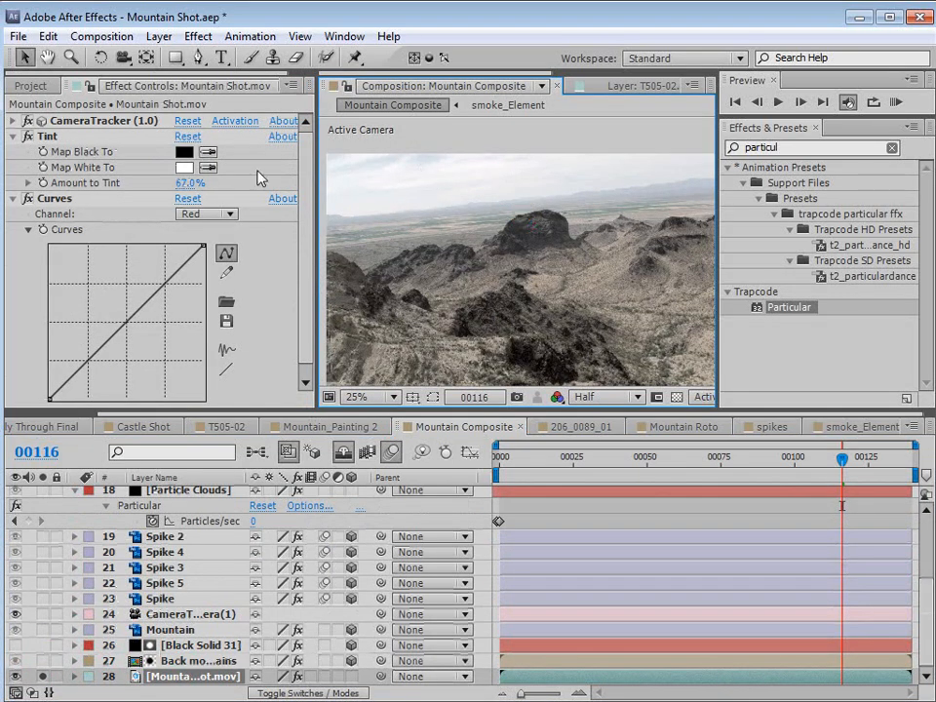
Collapse the Tint and Curves effects of Mountain Shot.mov and save the project.
{"action": "left_click", "coordinate": [13, 136]}
{"action": "left_click", "coordinate": [13, 151]}
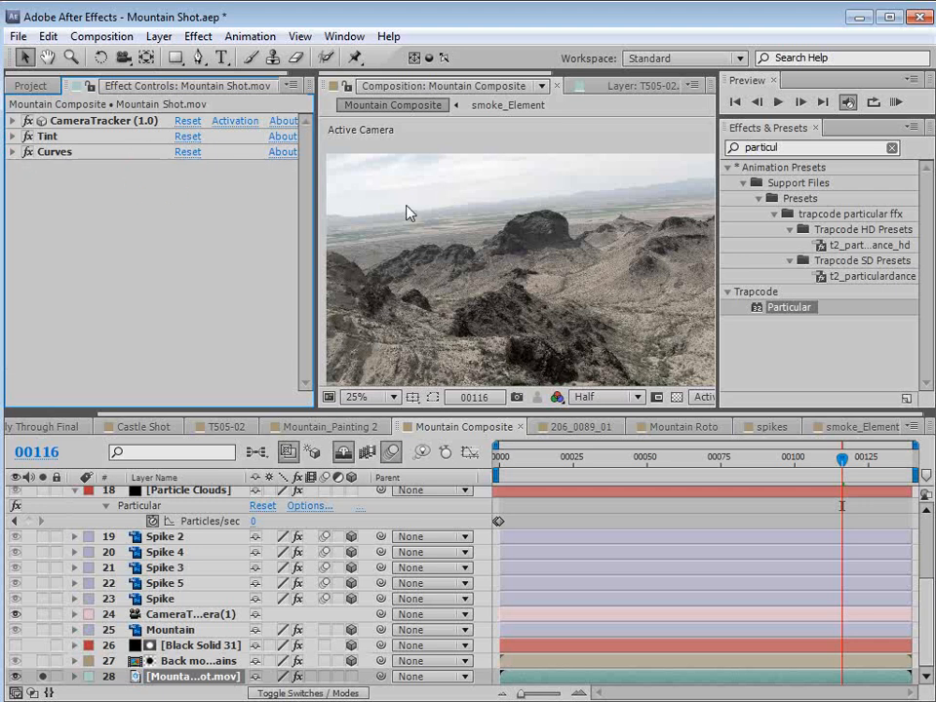
{"action": "key", "text": "ctrl+s"}
Apply a Luma Key to Mountain Shot.mov with Key Type Key Out Brighter and Threshold 216 to remove the sky.
{"action": "left_click", "coordinate": [198, 37]}
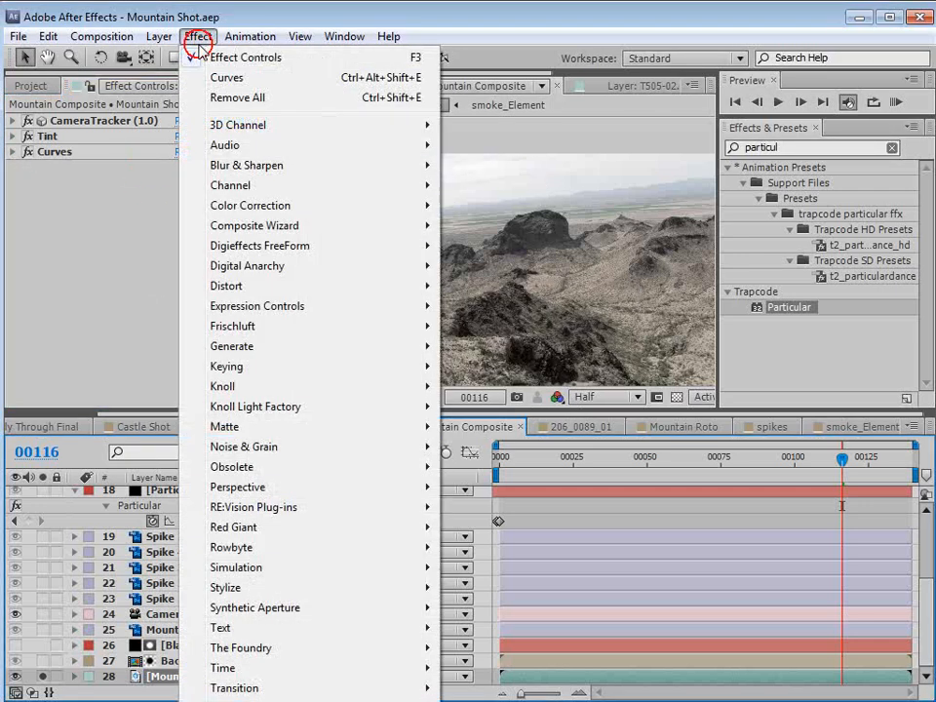
{"action": "mouse_move", "coordinate": [257, 368]}
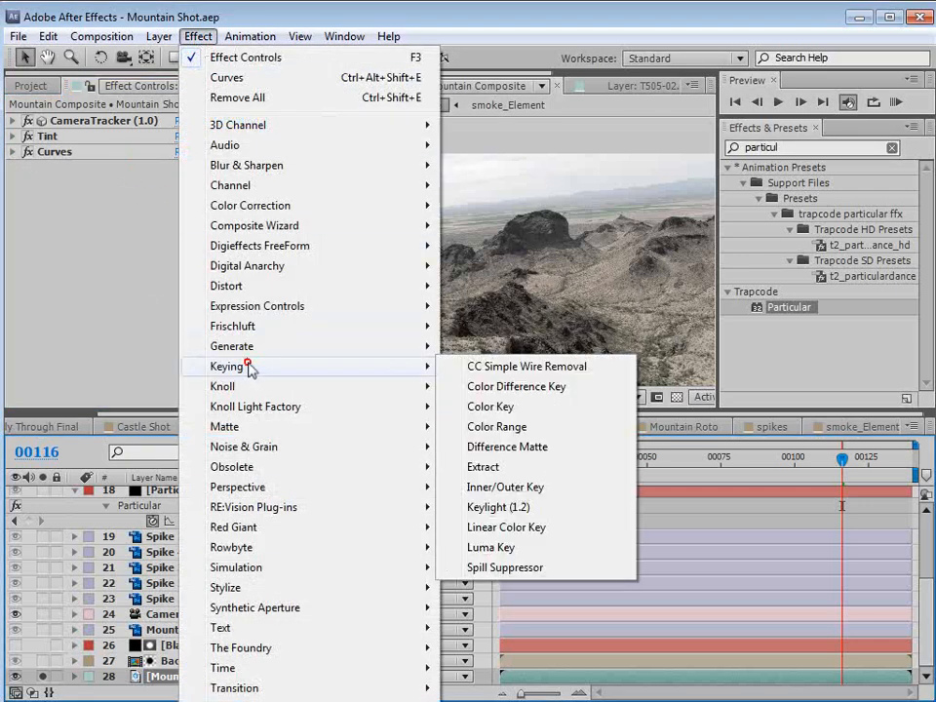
{"action": "left_click", "coordinate": [490, 547]}
{"action": "left_click", "coordinate": [214, 182]}
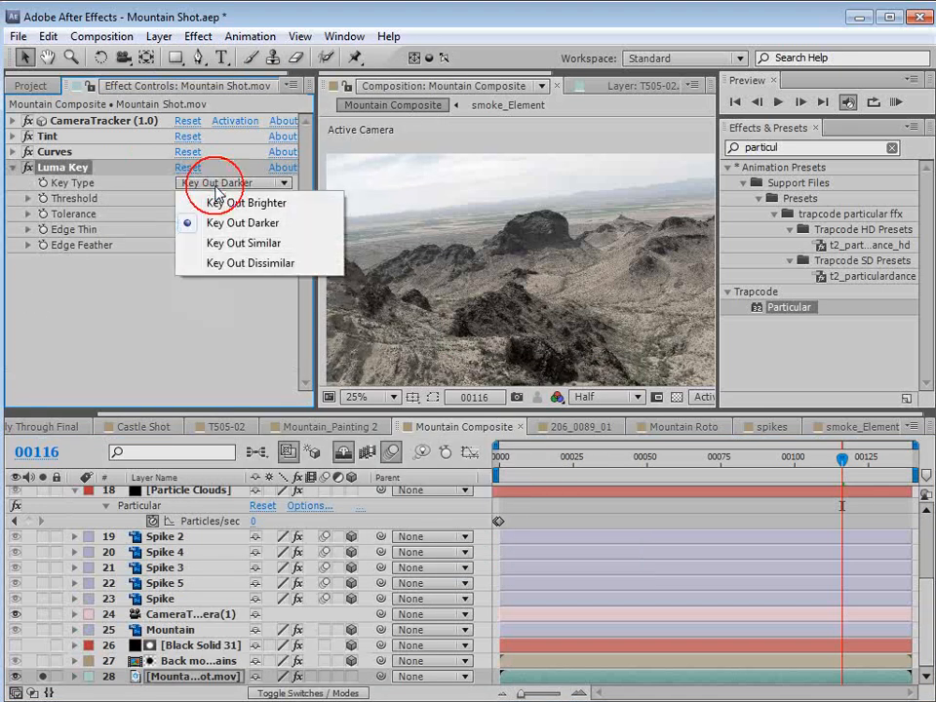
{"action": "left_click", "coordinate": [195, 202]}
{"action": "left_click_drag", "start_coordinate": [176, 205], "coordinate": [366, 193]}
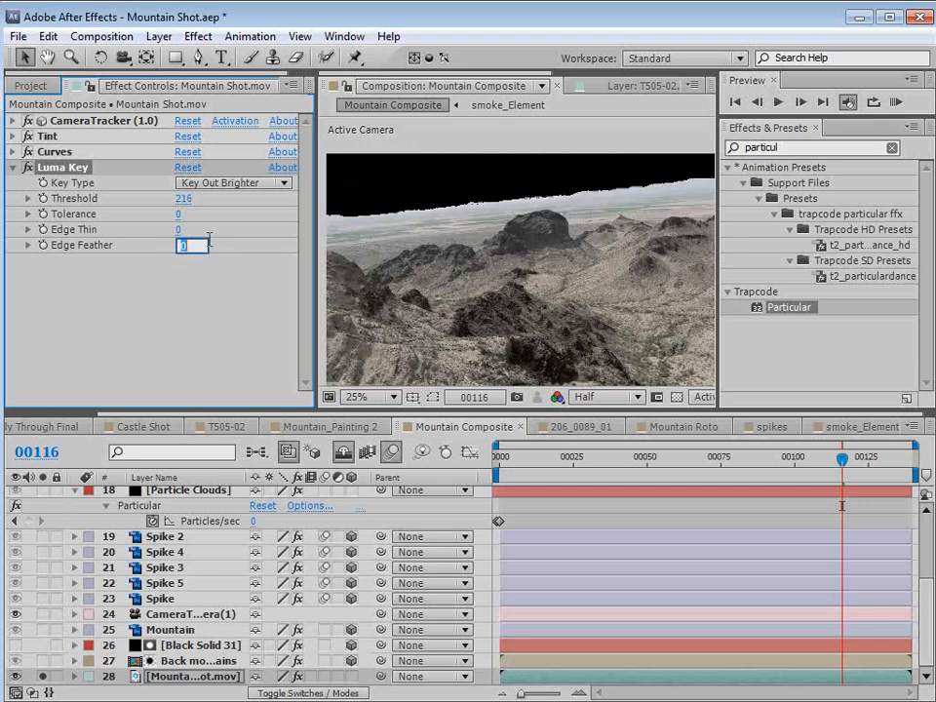
Set the Luma Key's Edge Feather to 2.0 and Threshold to 221, checking the sky edge at frames 93 and 0.
{"action": "key", "text": "Return"}
{"action": "scroll", "coordinate": [521, 223], "scroll_direction": "up", "scroll_amount": 2}
{"action": "left_click_drag", "start_coordinate": [520, 223], "coordinate": [508, 285]}
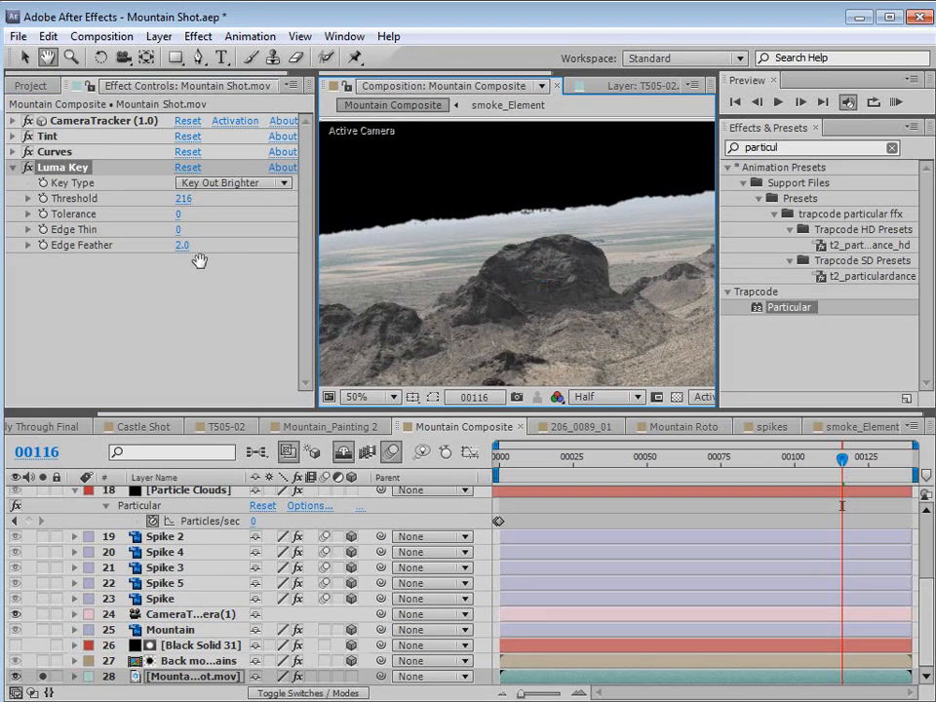
{"action": "left_click_drag", "start_coordinate": [182, 202], "coordinate": [186, 200]}
{"action": "left_click", "coordinate": [445, 287]}
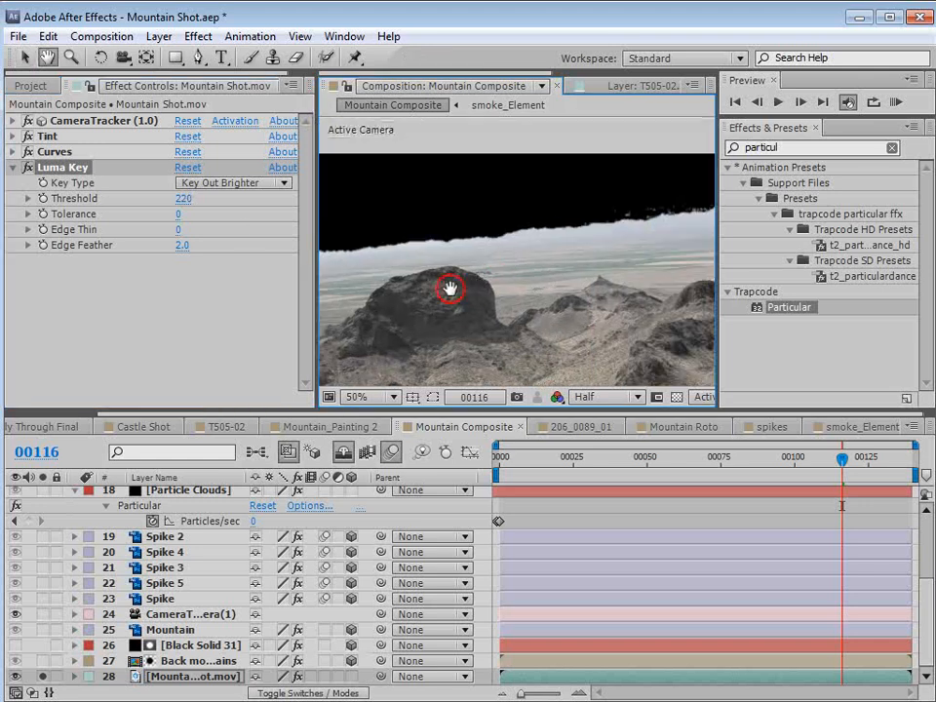
{"action": "left_click_drag", "start_coordinate": [794, 458], "coordinate": [597, 472]}
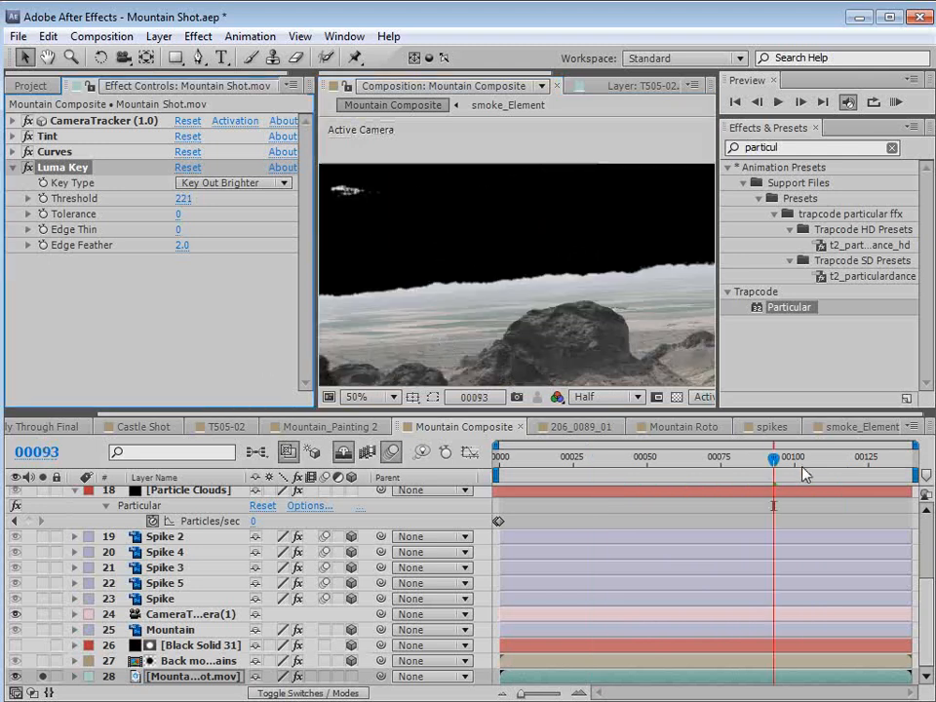
{"action": "left_click_drag", "start_coordinate": [775, 458], "coordinate": [500, 463]}
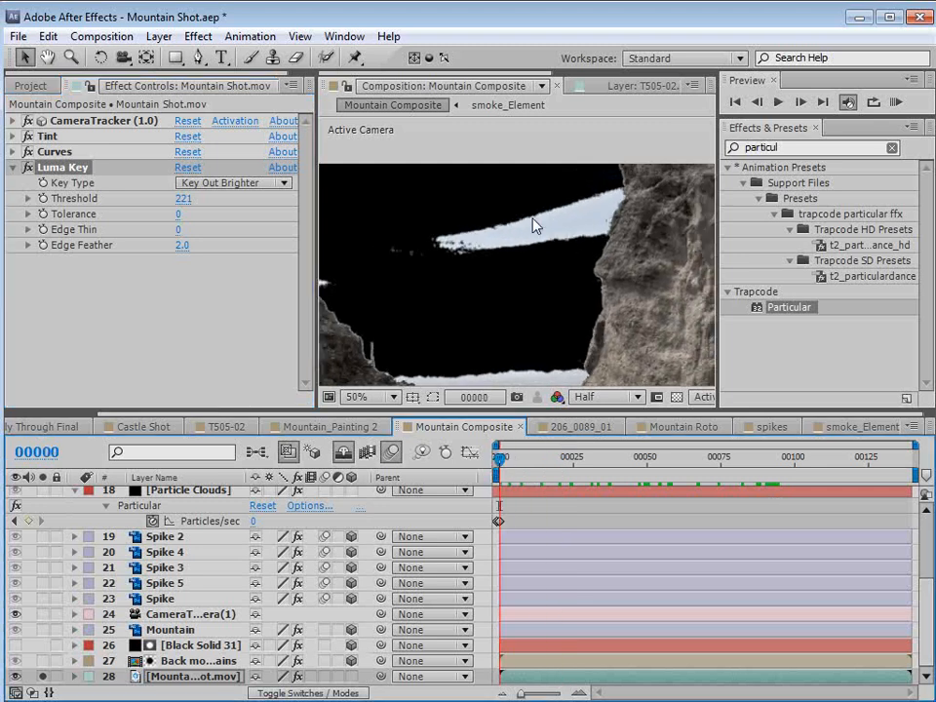
Draw a closed Pen mask around the sky area on Mountain Shot.mov at frame 0, extending beyond the frame edges.
{"action": "scroll", "coordinate": [541, 244], "scroll_direction": "down", "scroll_amount": 2}
{"action": "key", "text": "g"}
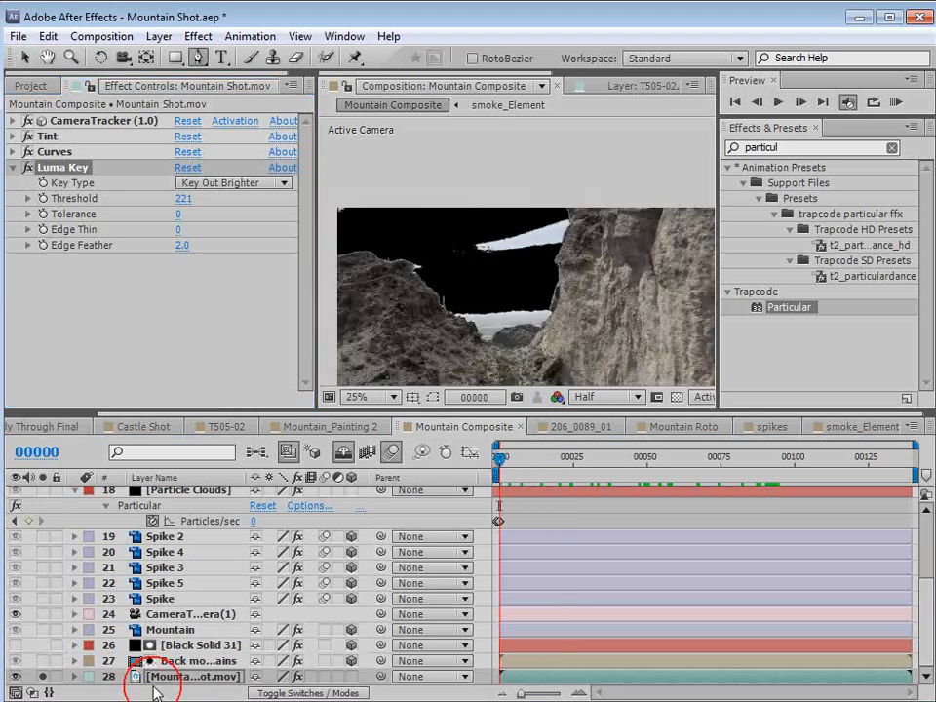
{"action": "key", "text": "h"}
{"action": "left_click_drag", "start_coordinate": [424, 284], "coordinate": [427, 240]}
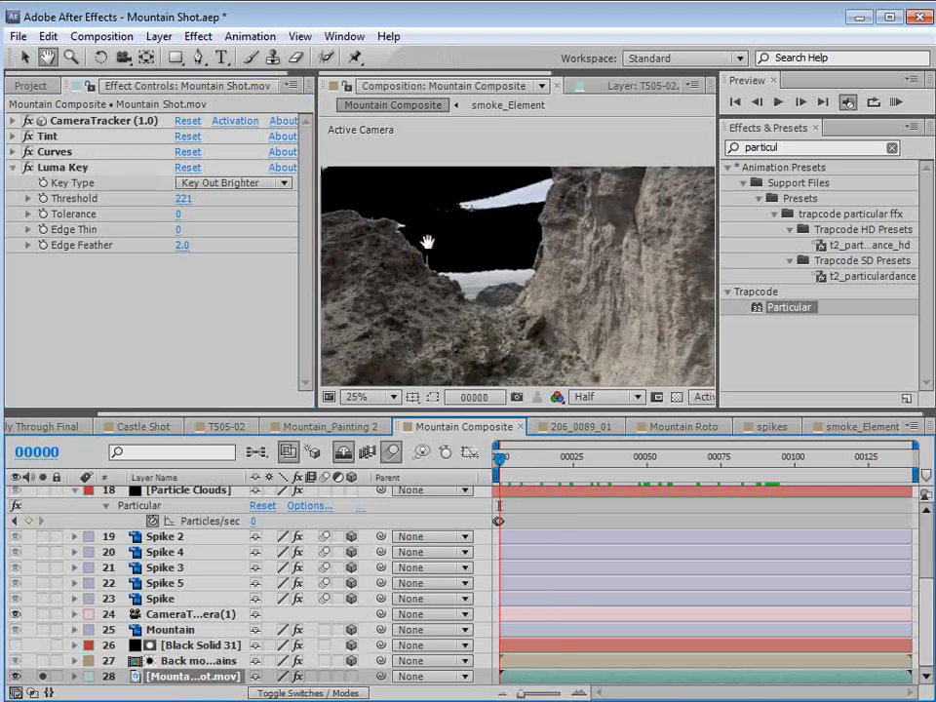
{"action": "scroll", "coordinate": [483, 243], "scroll_direction": "down", "scroll_amount": 1}
{"action": "key", "text": "g"}
{"action": "left_click", "coordinate": [361, 253]}
{"action": "left_click", "coordinate": [484, 241]}
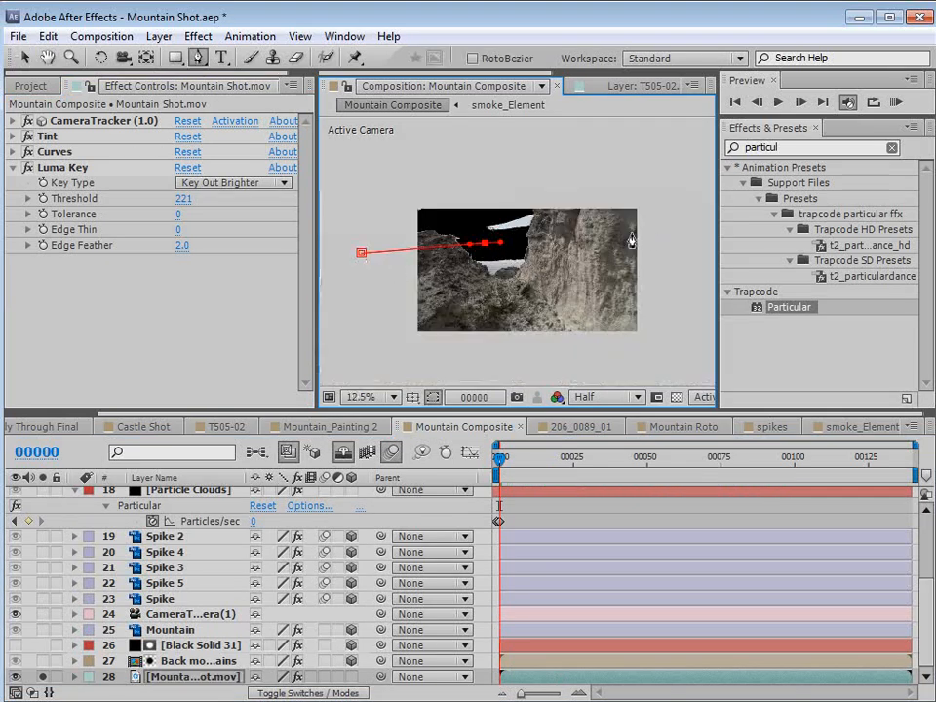
{"action": "left_click", "coordinate": [418, 174]}
{"action": "left_click", "coordinate": [343, 201]}
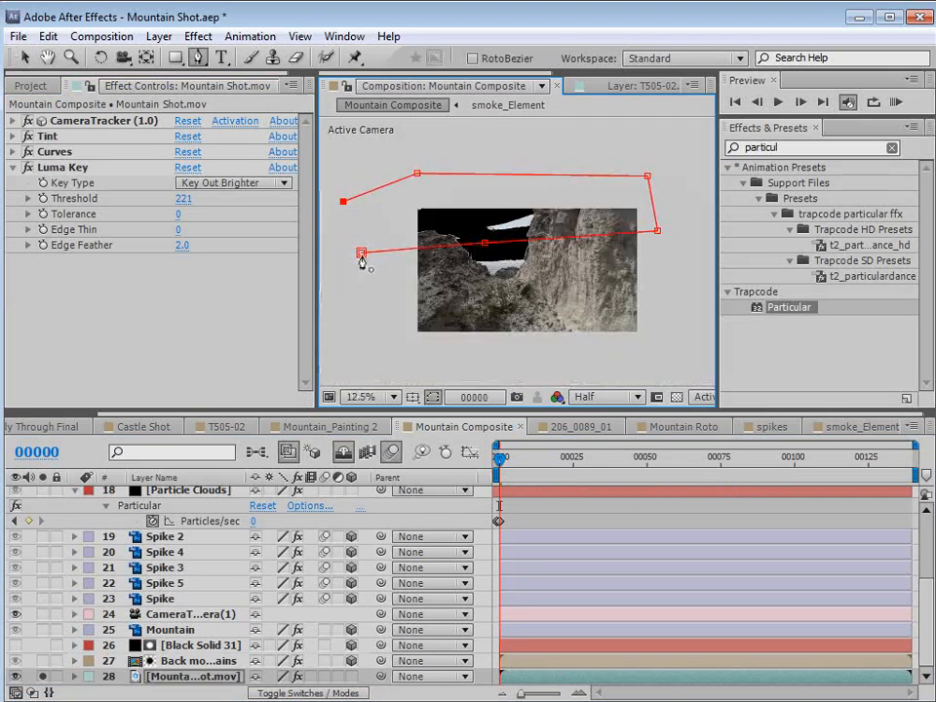
{"action": "left_click", "coordinate": [361, 254]}
Set the sky mask's mode to Subtract and add a Mask Path keyframe at frame 0.
{"action": "key", "text": "m"}
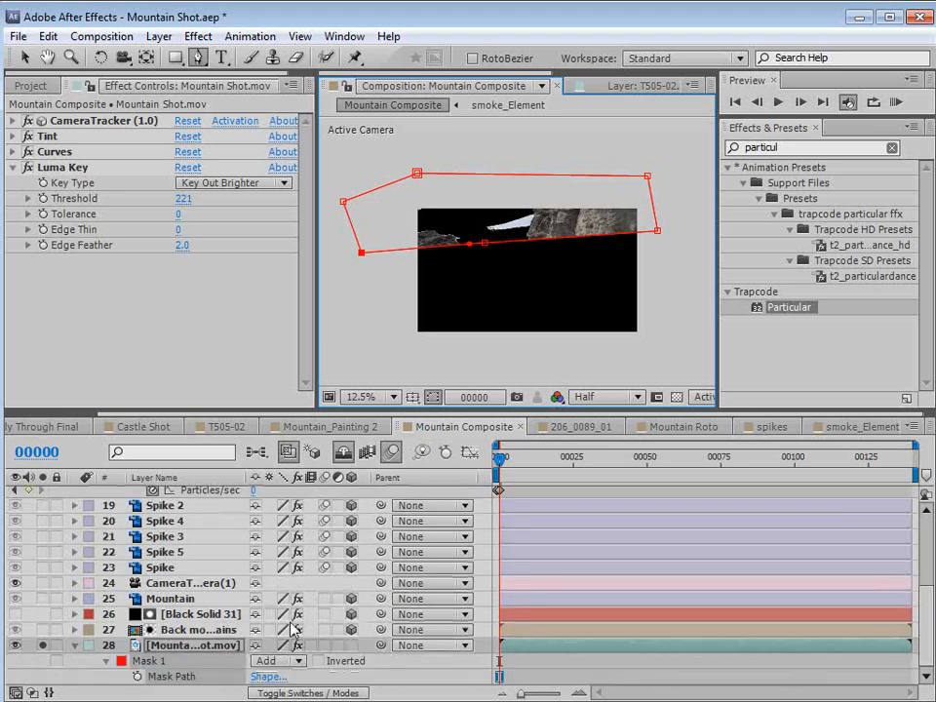
{"action": "left_click", "coordinate": [279, 660]}
{"action": "left_click", "coordinate": [302, 701]}
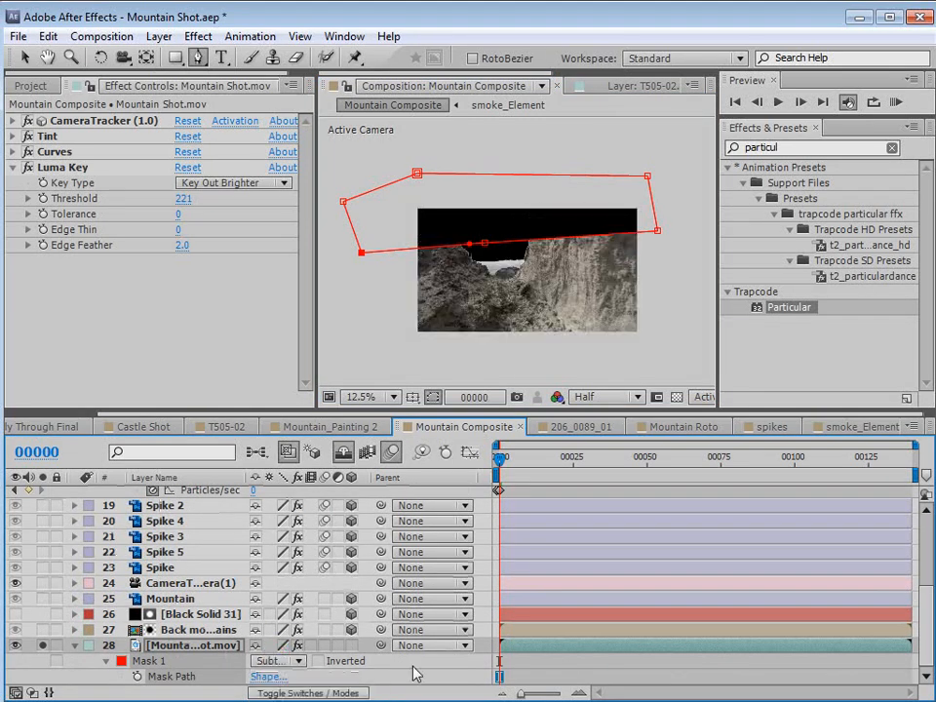
{"action": "left_click", "coordinate": [140, 676]}
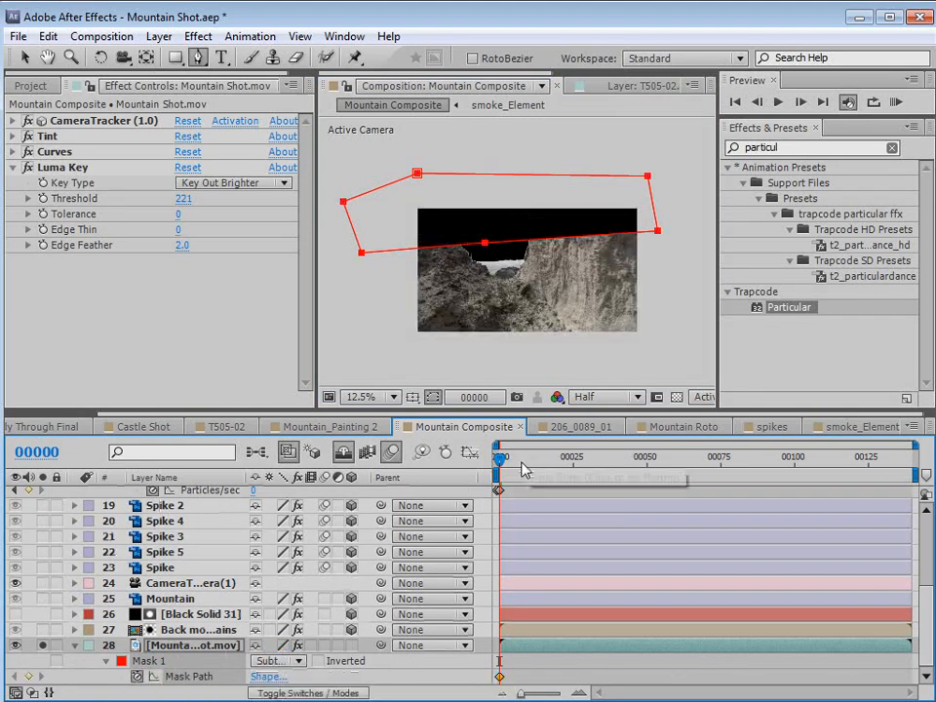
Keyframe the sky mask along the moving horizon by shifting it up at frame 50 and slightly down at frame 90.
{"action": "left_click_drag", "start_coordinate": [523, 466], "coordinate": [647, 468]}
{"action": "key", "text": "v"}
{"action": "left_click_drag", "start_coordinate": [485, 243], "coordinate": [487, 233]}
{"action": "left_click_drag", "start_coordinate": [689, 462], "coordinate": [766, 466]}
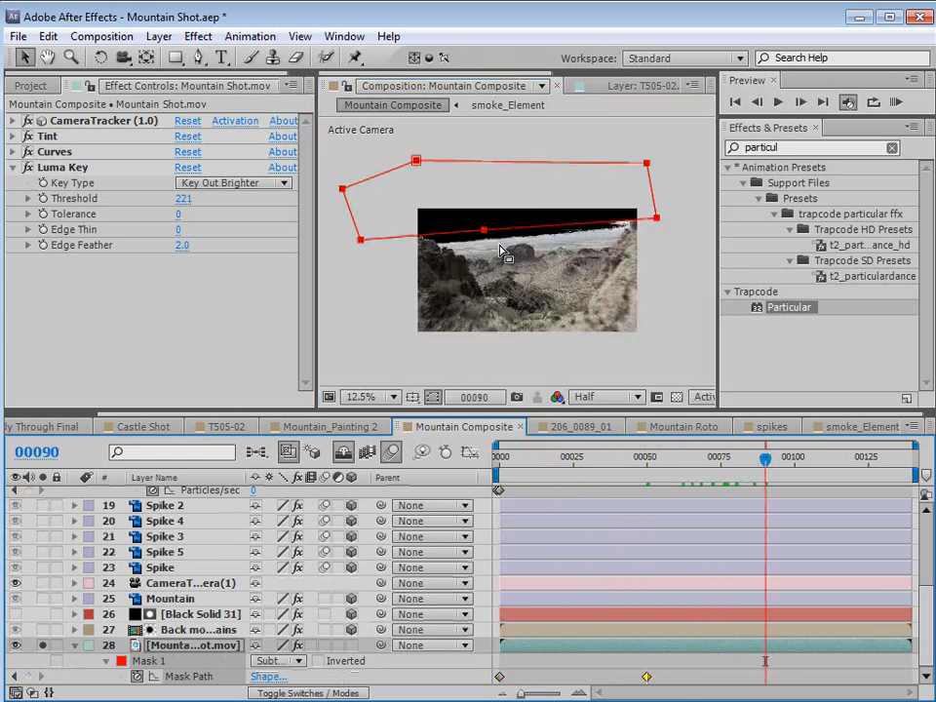
{"action": "left_click_drag", "start_coordinate": [656, 218], "coordinate": [659, 225]}
{"action": "left_click", "coordinate": [664, 227]}
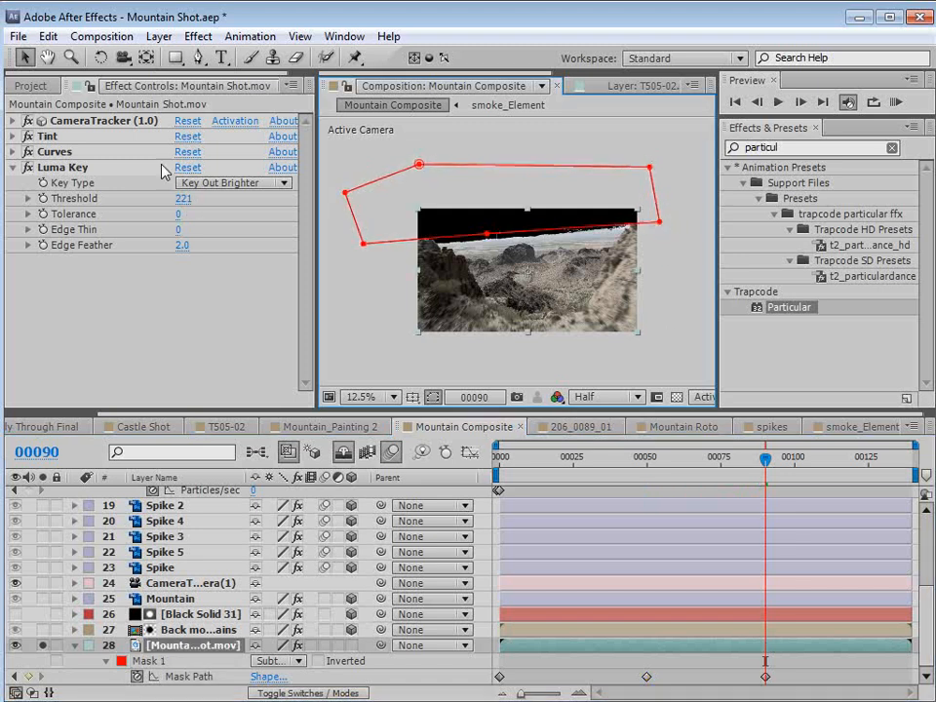
Lower the Luma Key Threshold to 217 and raise the mask's lower-right corner to the horizon at frame 106.
{"action": "left_click_drag", "start_coordinate": [181, 200], "coordinate": [184, 196]}
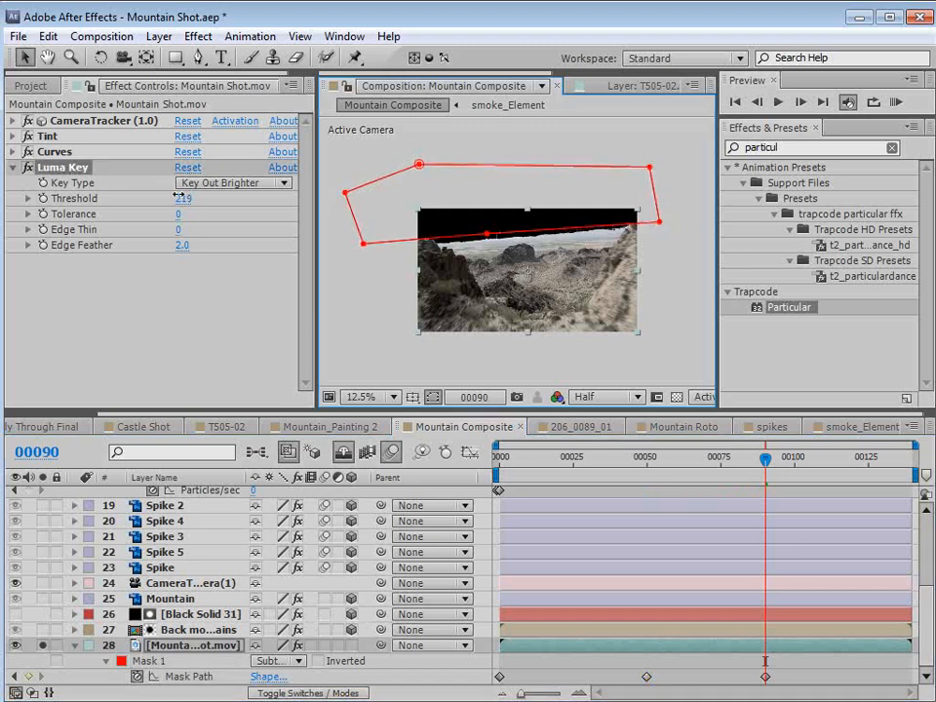
{"action": "key", "text": "space"}
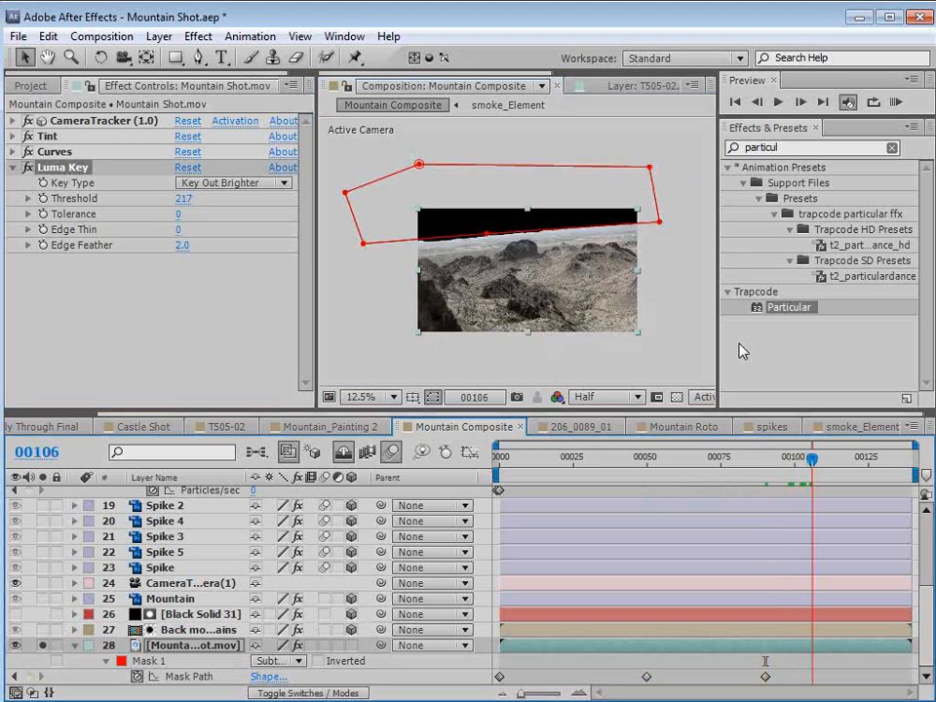
{"action": "left_click_drag", "start_coordinate": [661, 226], "coordinate": [657, 217]}
Move the entire sky mask upward at frame 139 so that it clears the horizon.
{"action": "left_click_drag", "start_coordinate": [819, 458], "coordinate": [917, 462]}
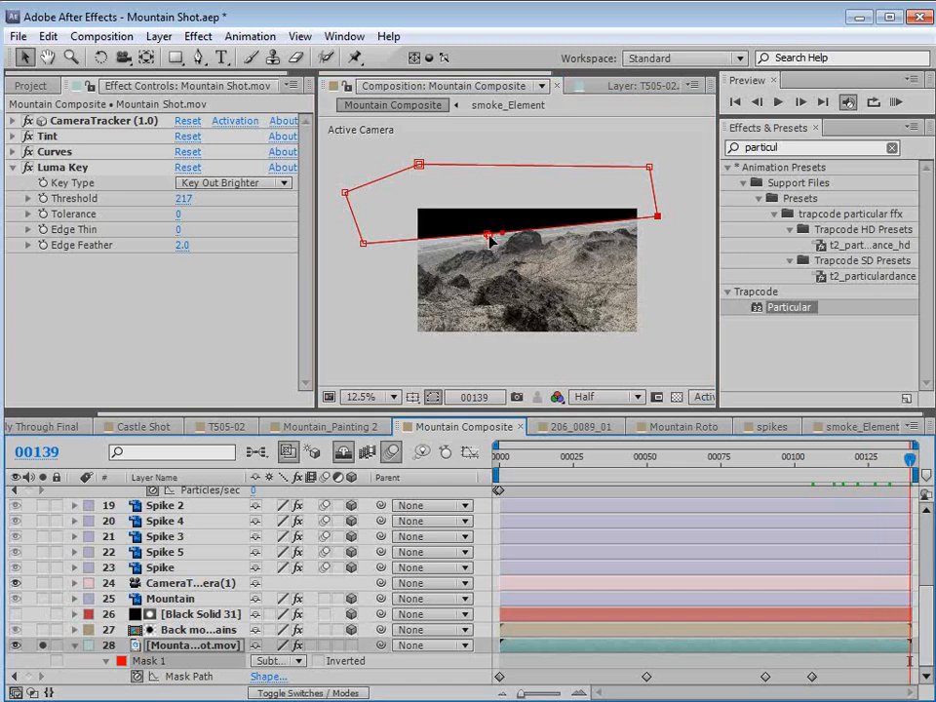
{"action": "double_click", "coordinate": [488, 236]}
{"action": "left_click_drag", "start_coordinate": [508, 217], "coordinate": [504, 205]}
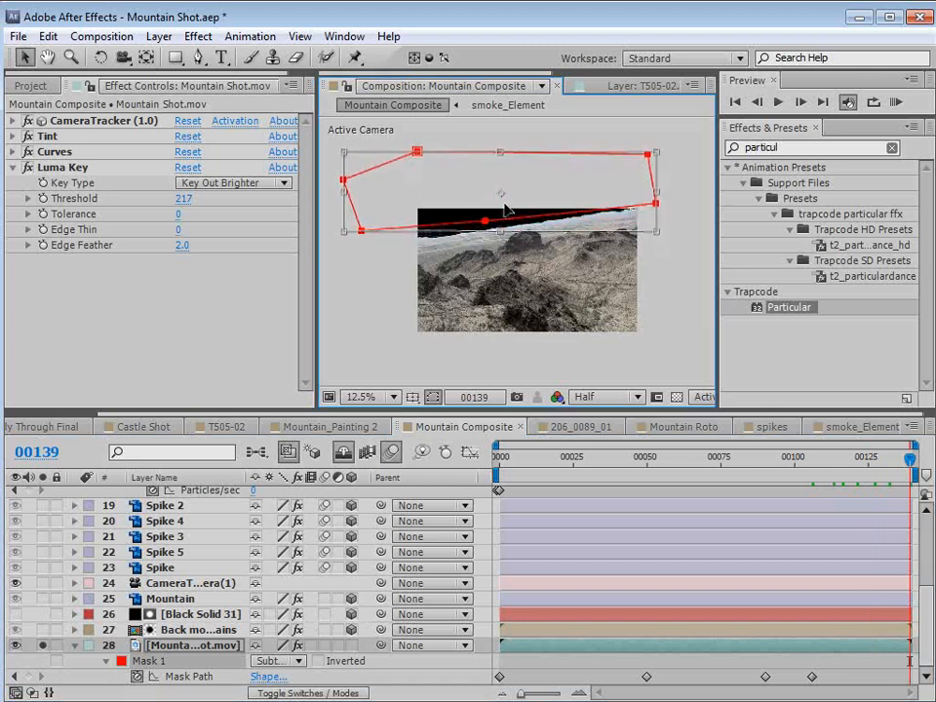
{"action": "key", "text": "Return"}
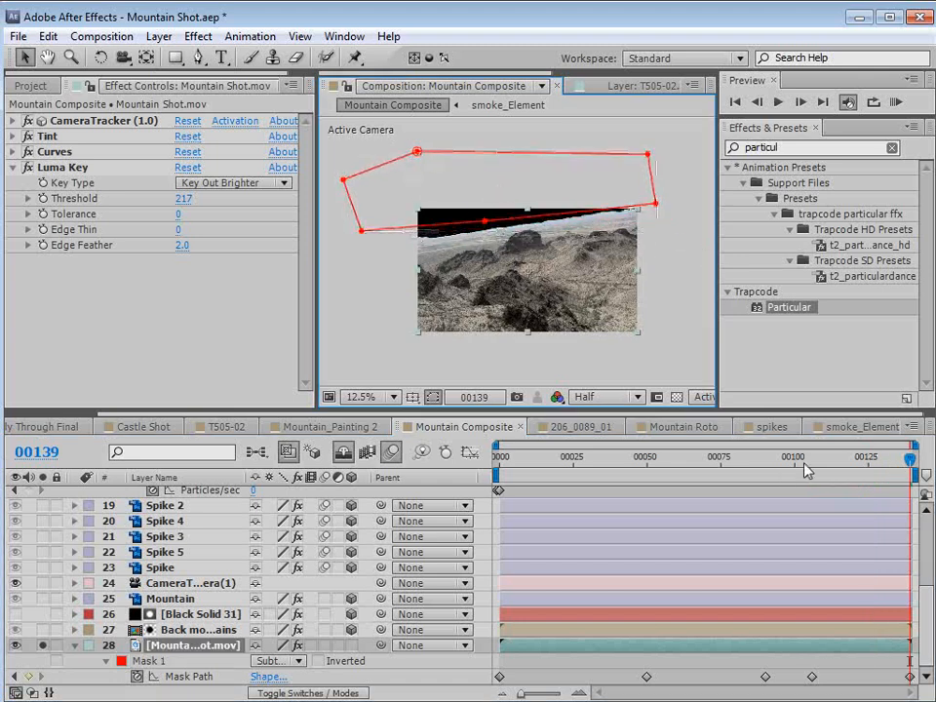
Unsolo the mountain footage layer, hide the layer controls, and check the full composite at frames 57 and 102.
{"action": "left_click_drag", "start_coordinate": [805, 471], "coordinate": [653, 476]}
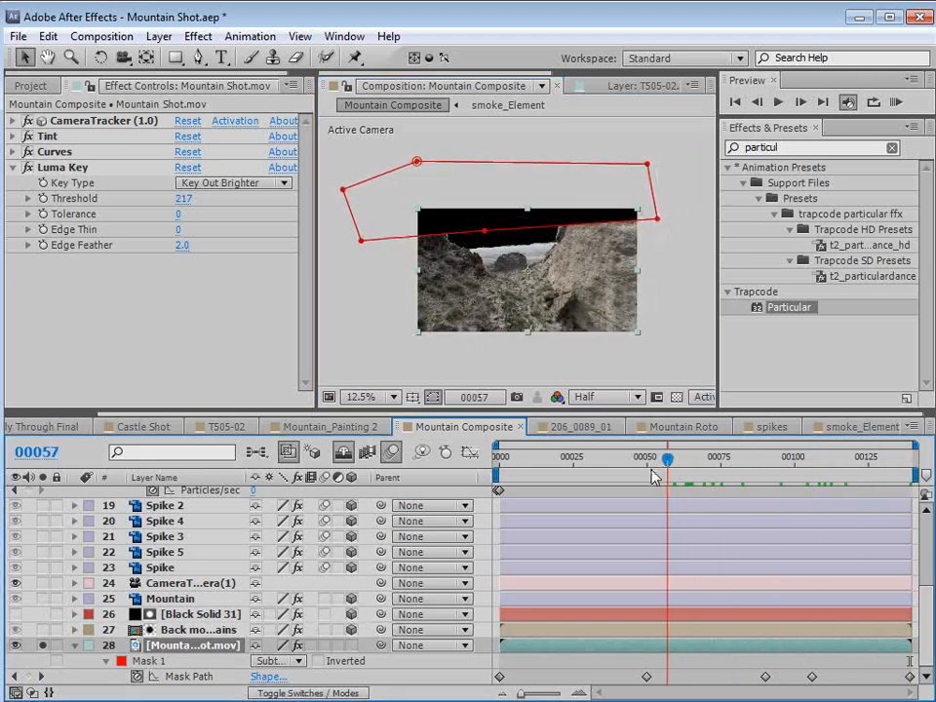
{"action": "left_click", "coordinate": [42, 644]}
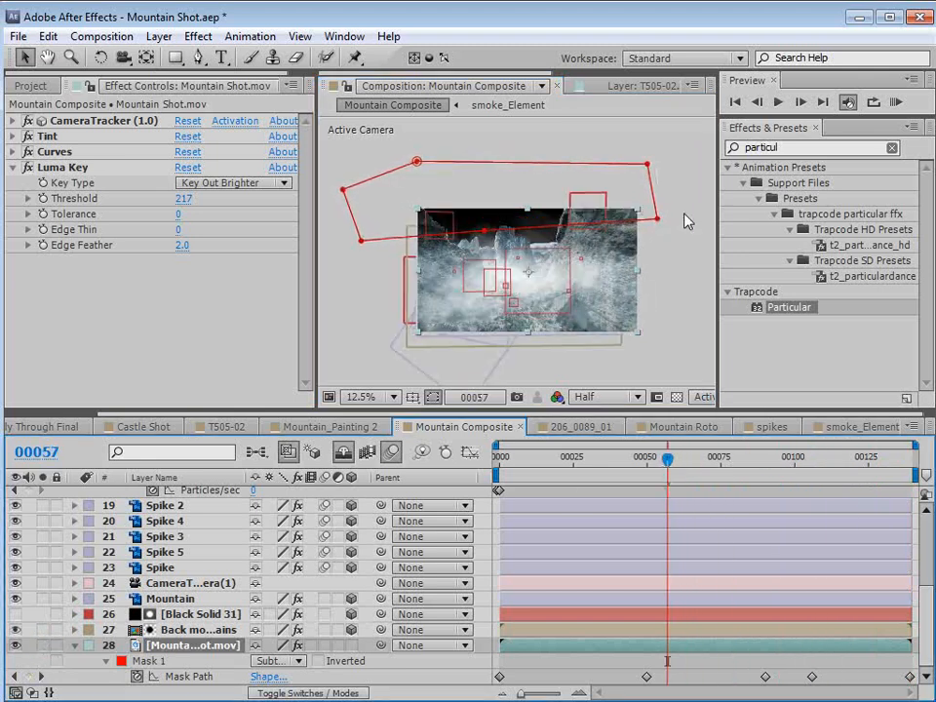
{"action": "key", "text": "ctrl+shift+h"}
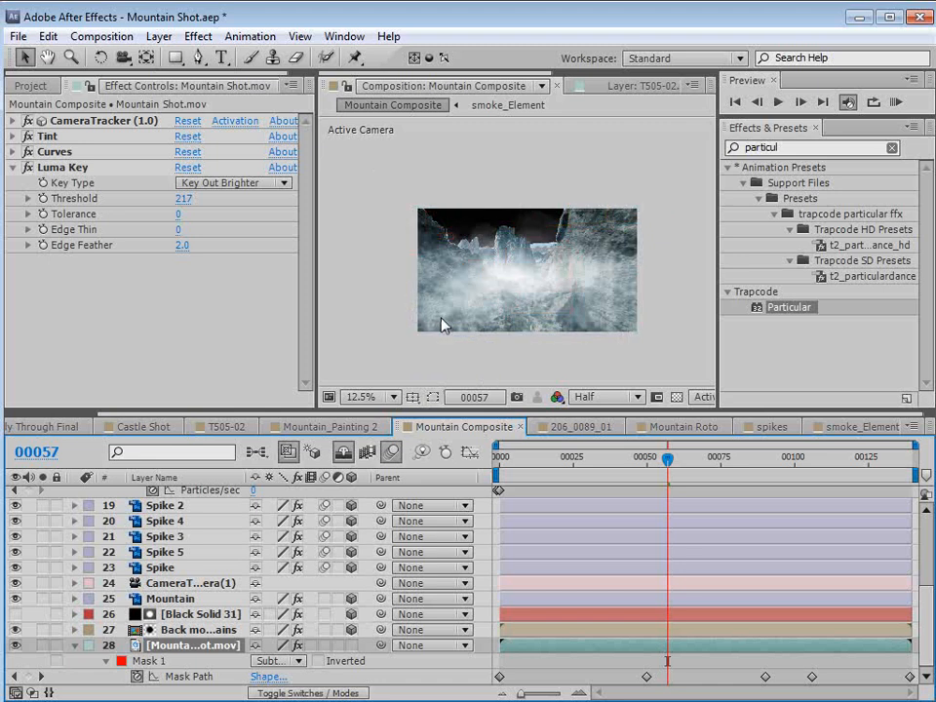
{"action": "scroll", "coordinate": [440, 319], "scroll_direction": "up", "scroll_amount": 1}
{"action": "left_click_drag", "start_coordinate": [559, 295], "coordinate": [539, 285]}
{"action": "left_click_drag", "start_coordinate": [688, 464], "coordinate": [795, 459]}
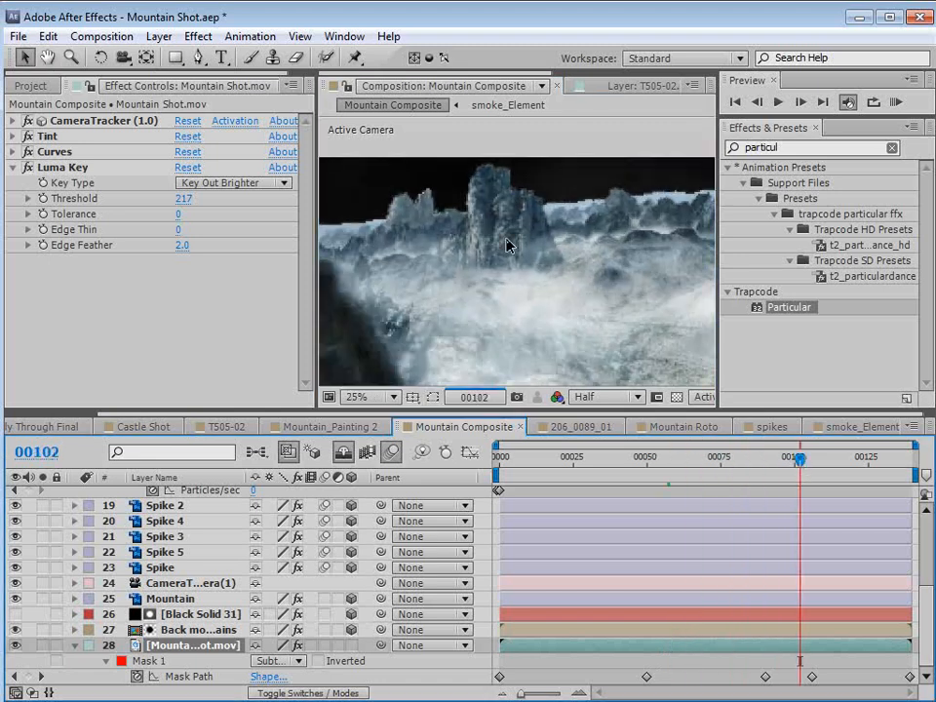
{"action": "scroll", "coordinate": [509, 246], "scroll_direction": "down", "scroll_amount": 1}
{"action": "left_click_drag", "start_coordinate": [528, 257], "coordinate": [518, 236]}
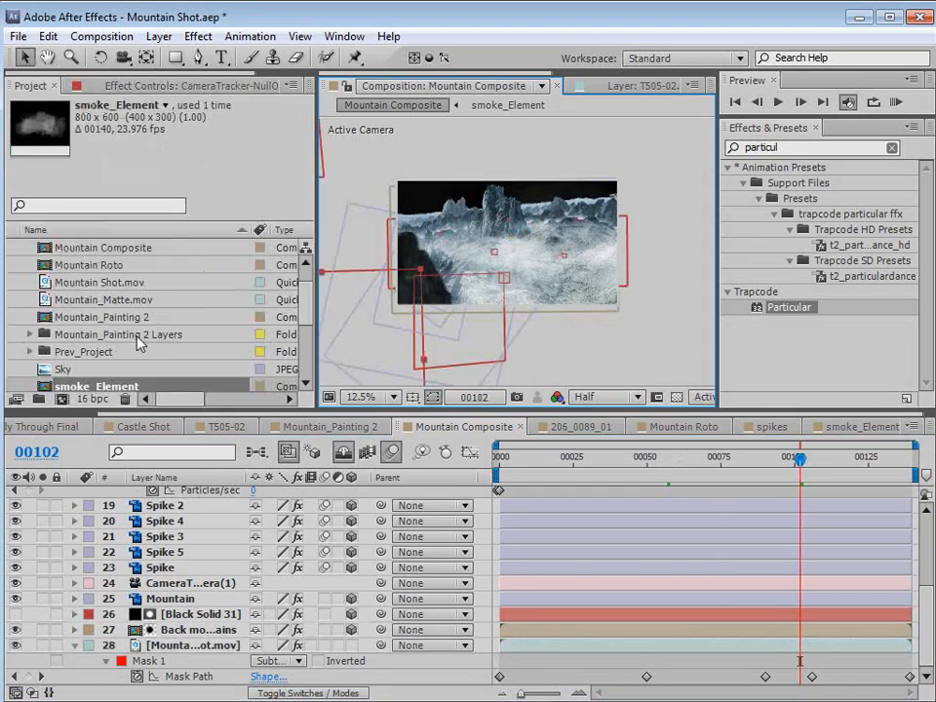
Preview the Sky image and add it to Mountain Composite beneath the mountain footage layer.
{"action": "double_click", "coordinate": [42, 370]}
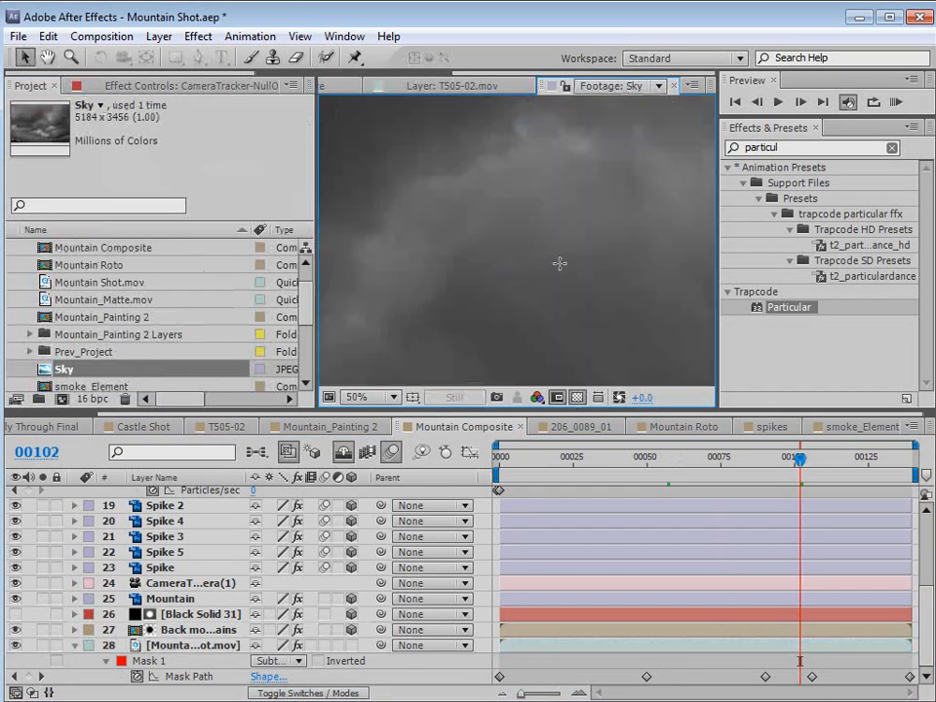
{"action": "left_click", "coordinate": [372, 86]}
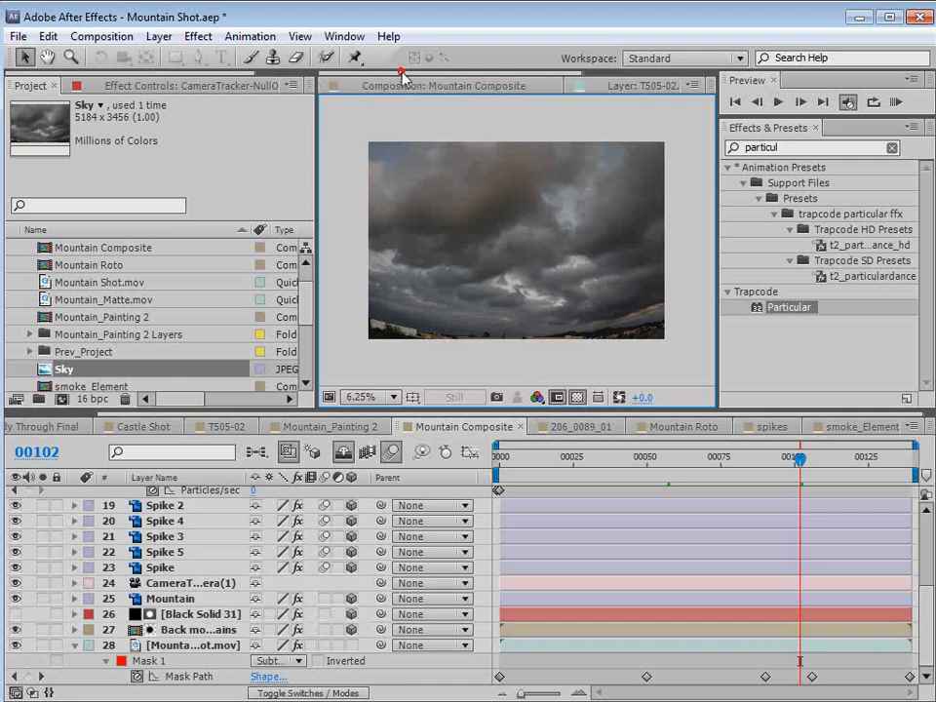
{"action": "left_click_drag", "start_coordinate": [68, 371], "coordinate": [194, 650]}
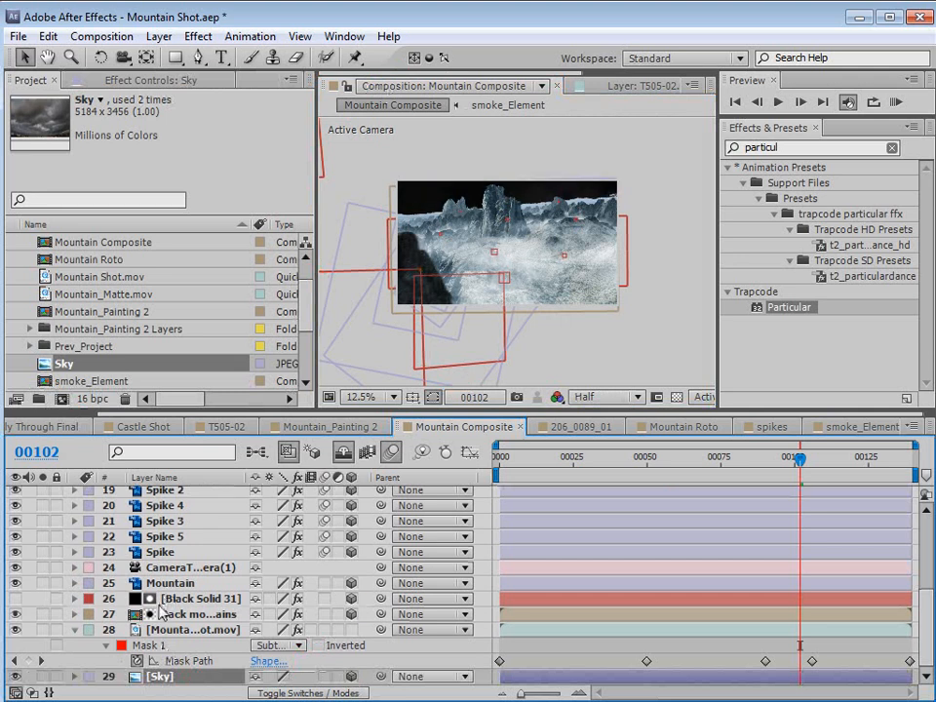
Reveal the shy layers, copy the Position of camera tracker null (5), and paste it onto the Sky layer.
{"action": "scroll", "coordinate": [484, 197], "scroll_direction": "up", "scroll_amount": 4}
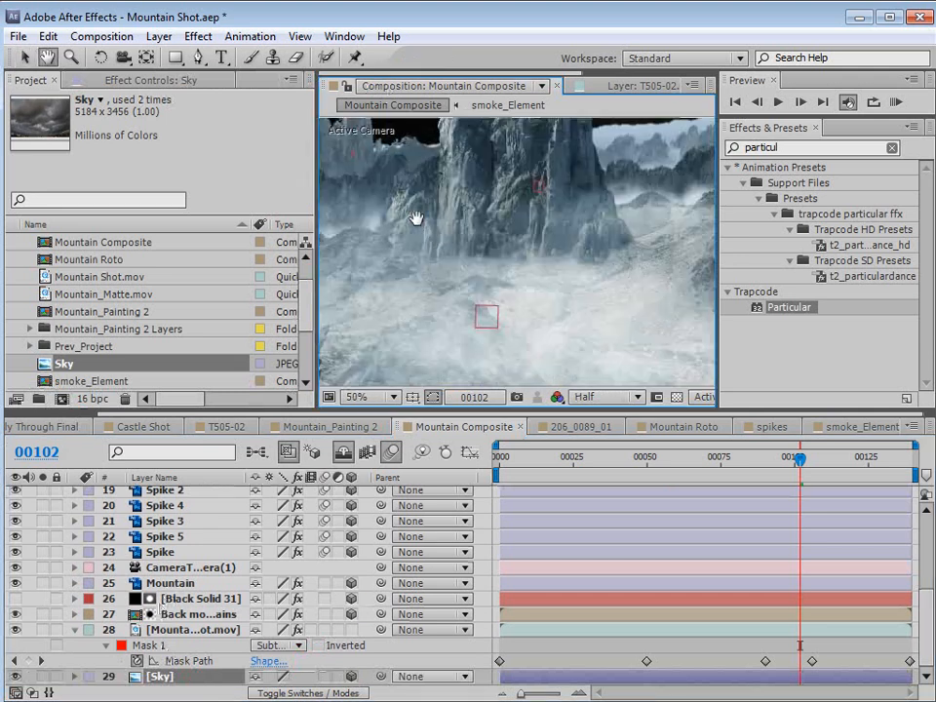
{"action": "left_click", "coordinate": [164, 521]}
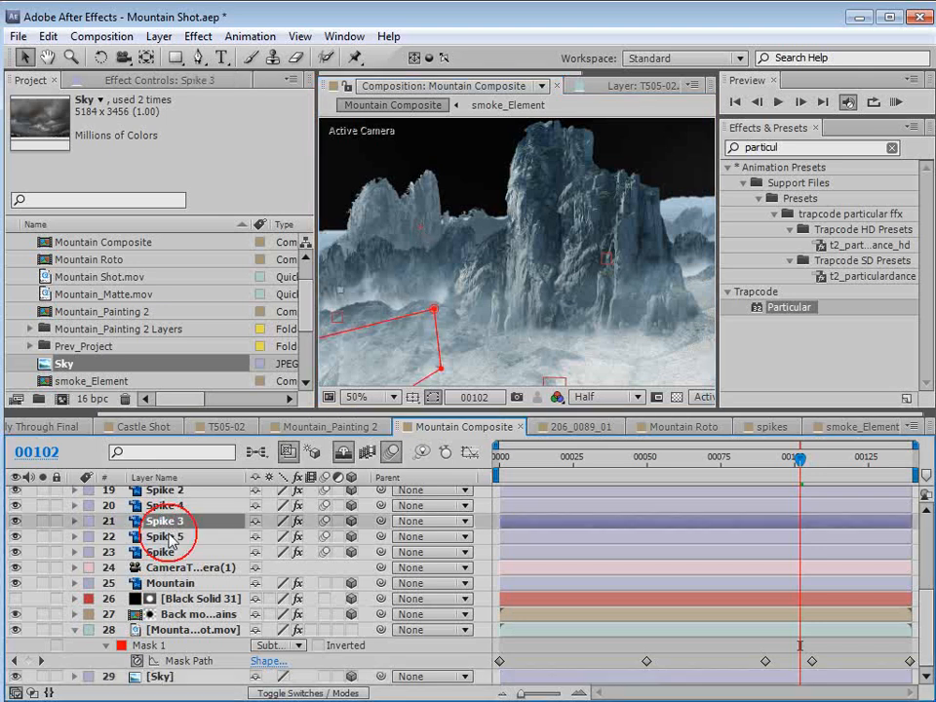
{"action": "left_click", "coordinate": [343, 454]}
{"action": "left_click", "coordinate": [178, 524]}
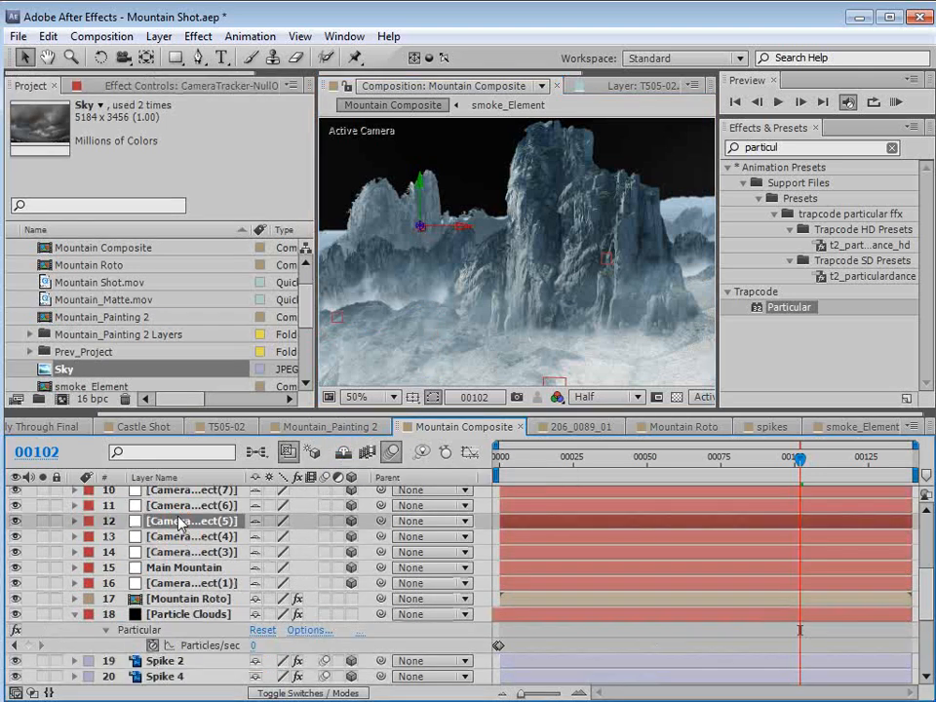
{"action": "key", "text": "p"}
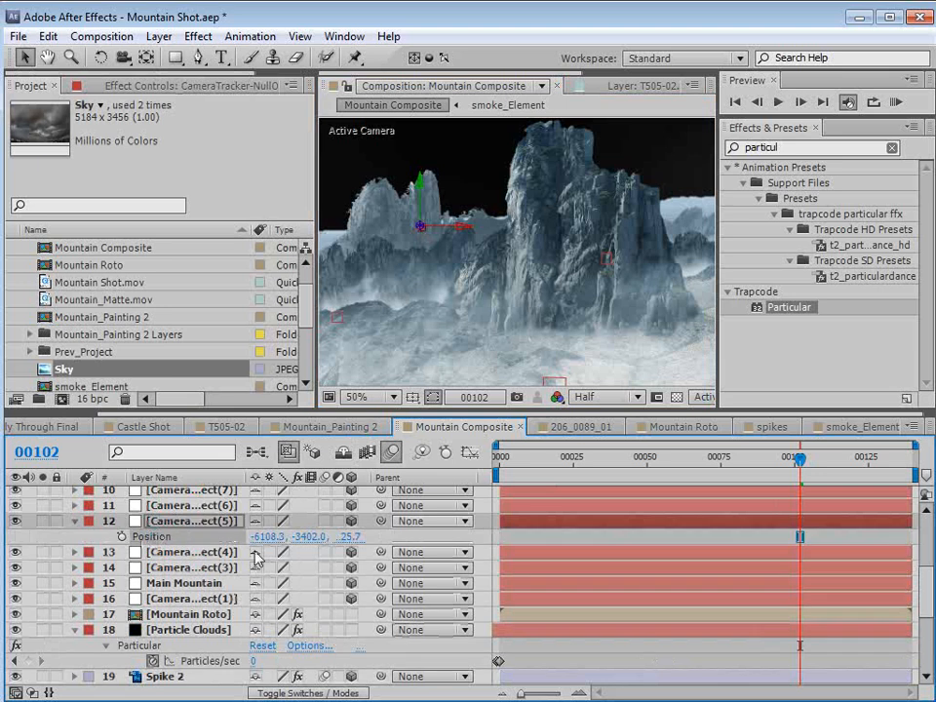
{"action": "scroll", "coordinate": [234, 575], "scroll_direction": "down", "scroll_amount": 4}
{"action": "left_click", "coordinate": [159, 677]}
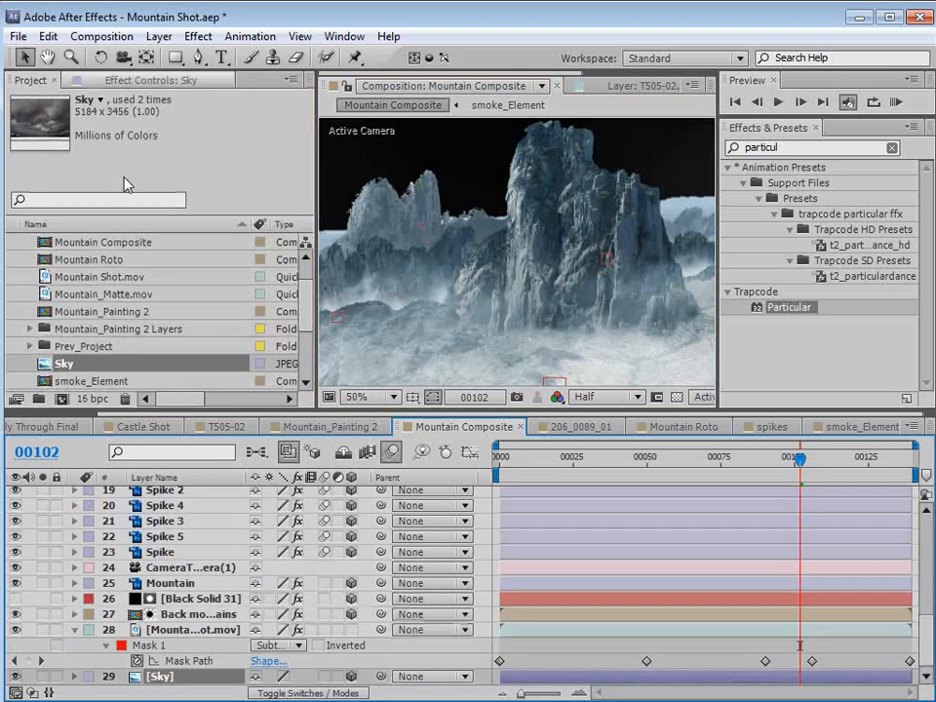
{"action": "left_click", "coordinate": [48, 36]}
{"action": "left_click", "coordinate": [85, 185]}
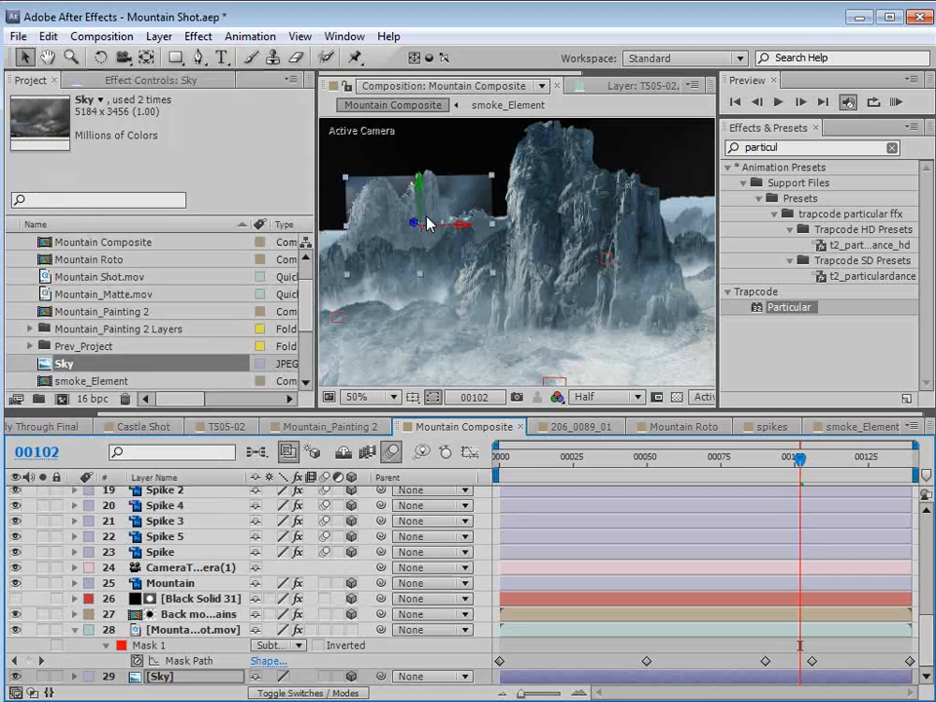
Scale up the Sky layer to roughly the frame's width and move it up and right to fill the area above the mountains.
{"action": "key", "text": "comma"}
{"action": "key", "text": "comma"}
{"action": "key", "text": "comma"}
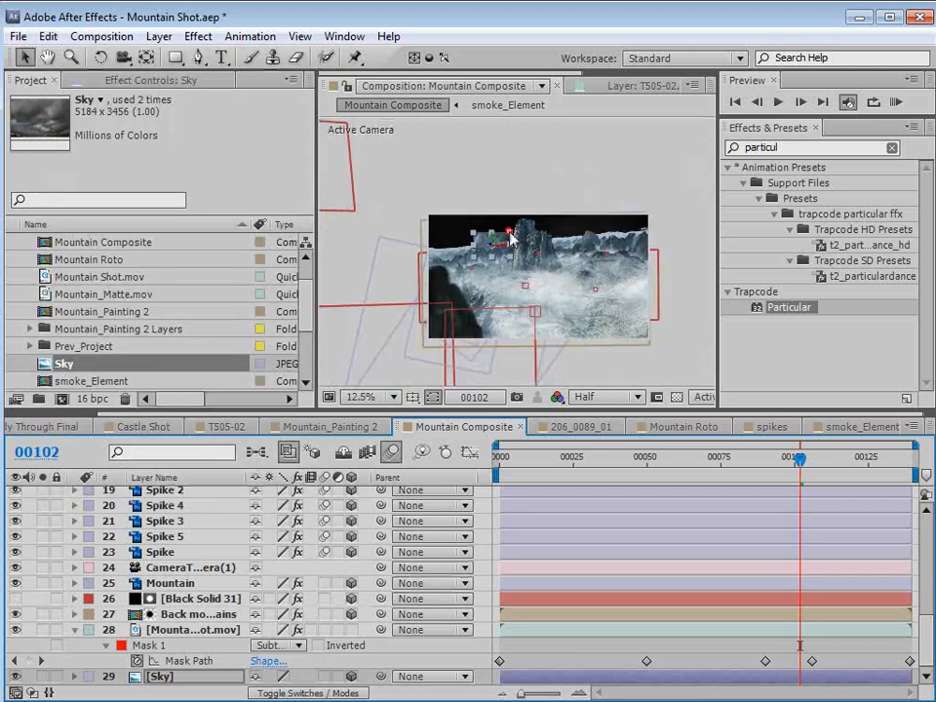
{"action": "left_click_drag", "start_coordinate": [510, 233], "coordinate": [792, 168]}
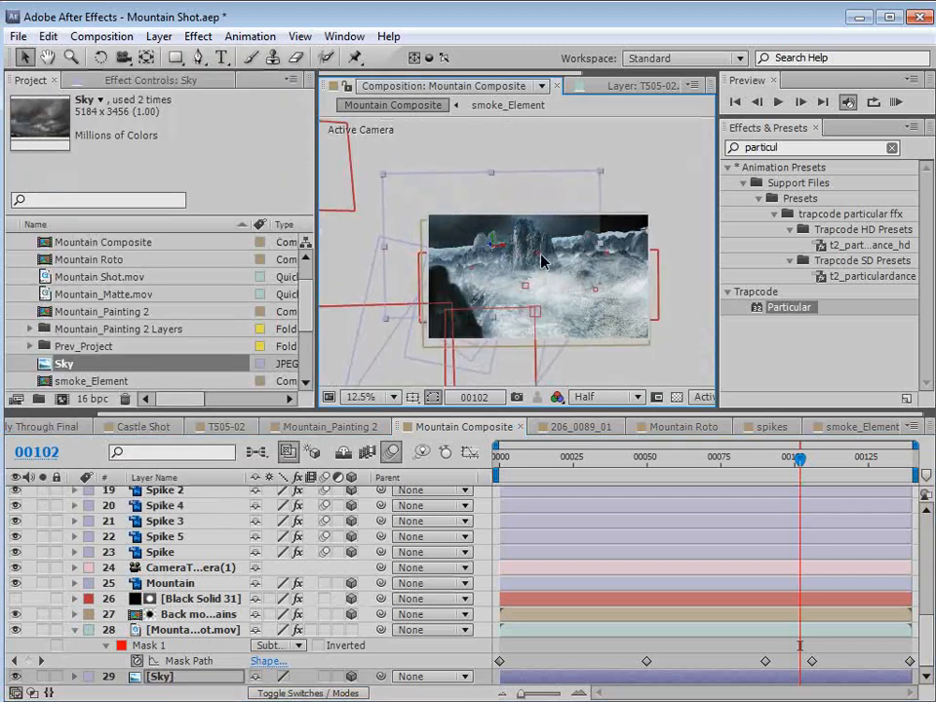
{"action": "left_click_drag", "start_coordinate": [505, 281], "coordinate": [546, 206]}
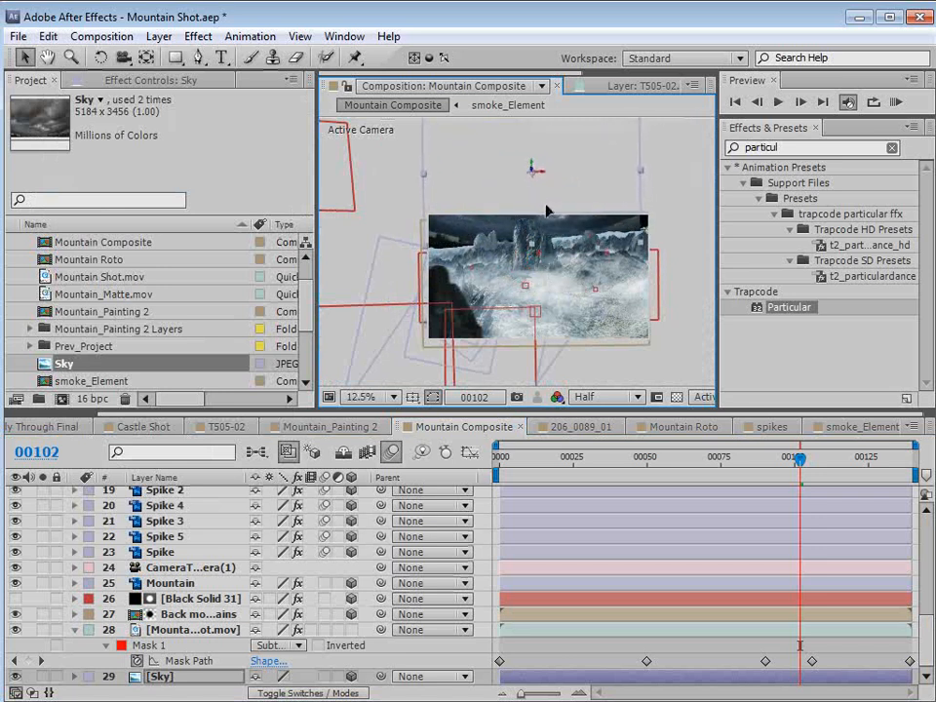
{"action": "key", "text": "period"}
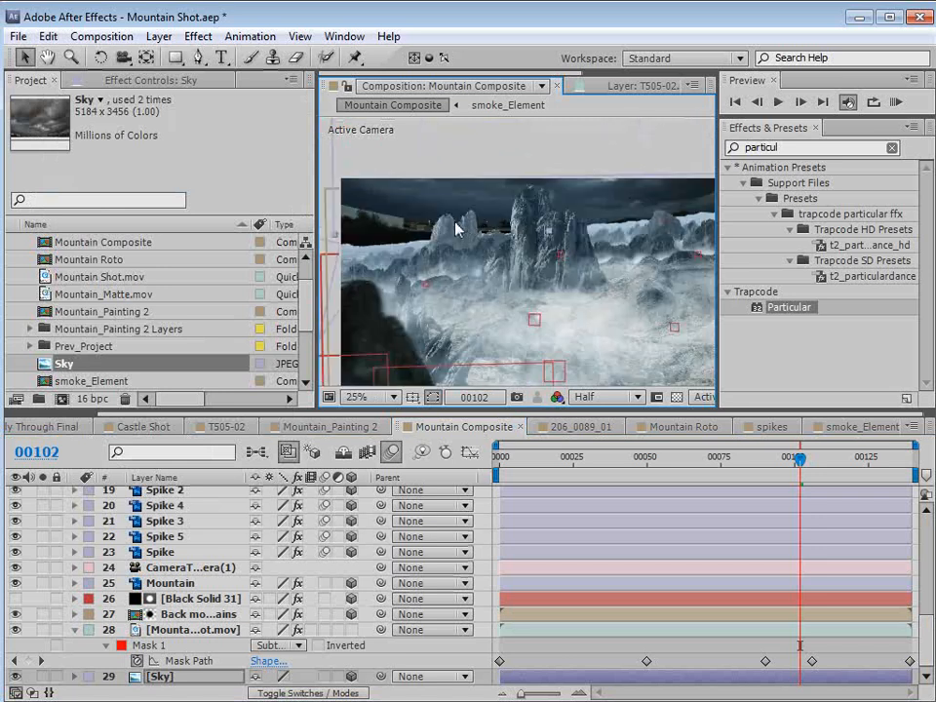
Apply the Optics Compensation effect to the Sky layer and solo the layer.
{"action": "left_click_drag", "start_coordinate": [784, 148], "coordinate": [671, 145]}
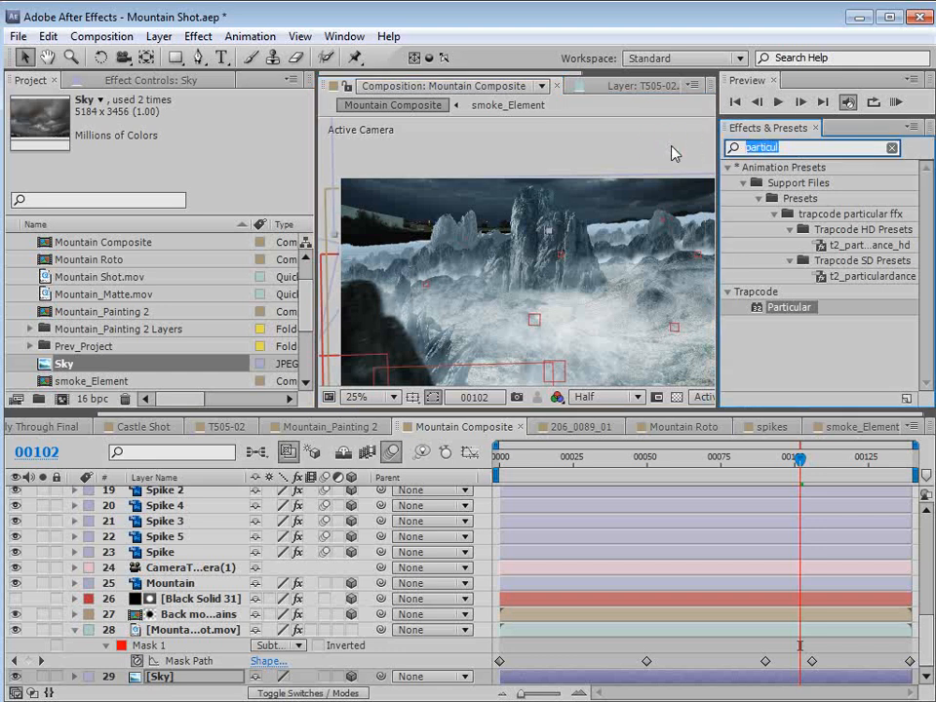
{"action": "type", "text": "opti"}
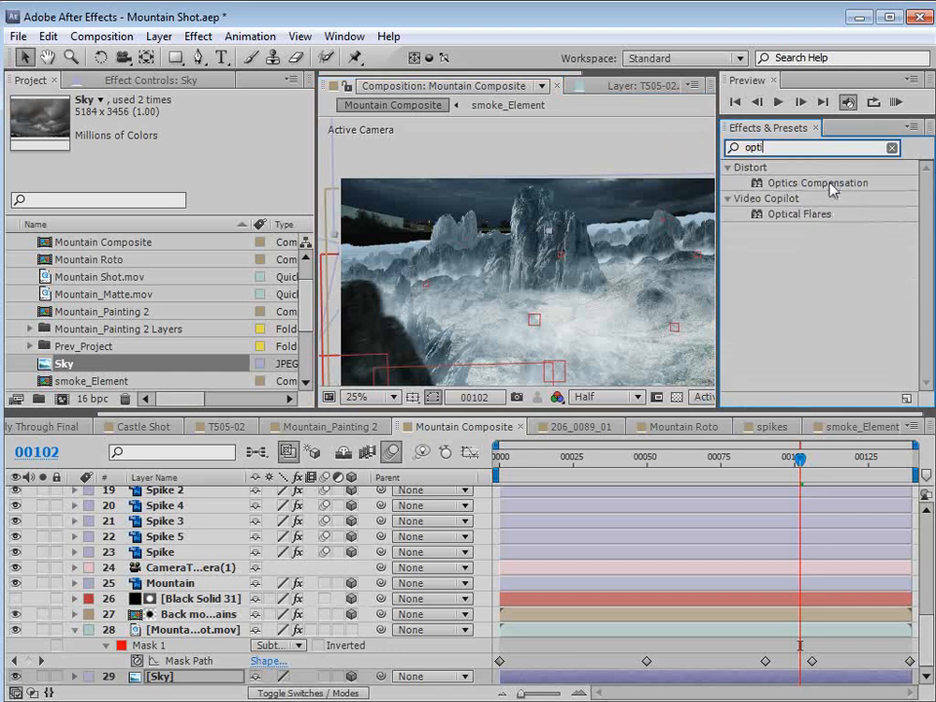
{"action": "double_click", "coordinate": [817, 183]}
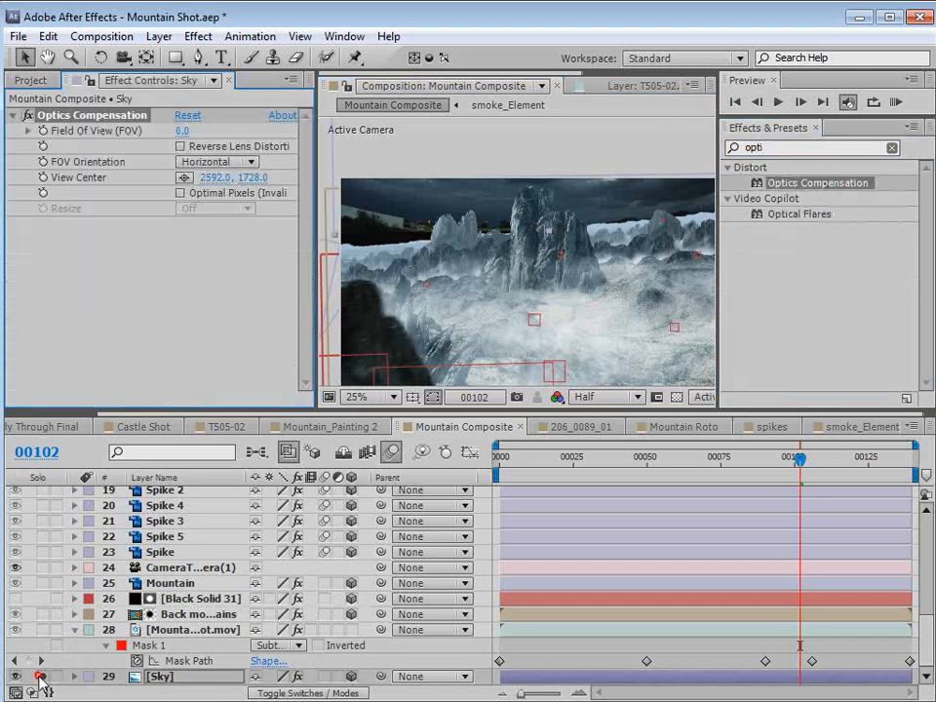
{"action": "left_click", "coordinate": [40, 675]}
{"action": "scroll", "coordinate": [524, 244], "scroll_direction": "down", "scroll_amount": 1}
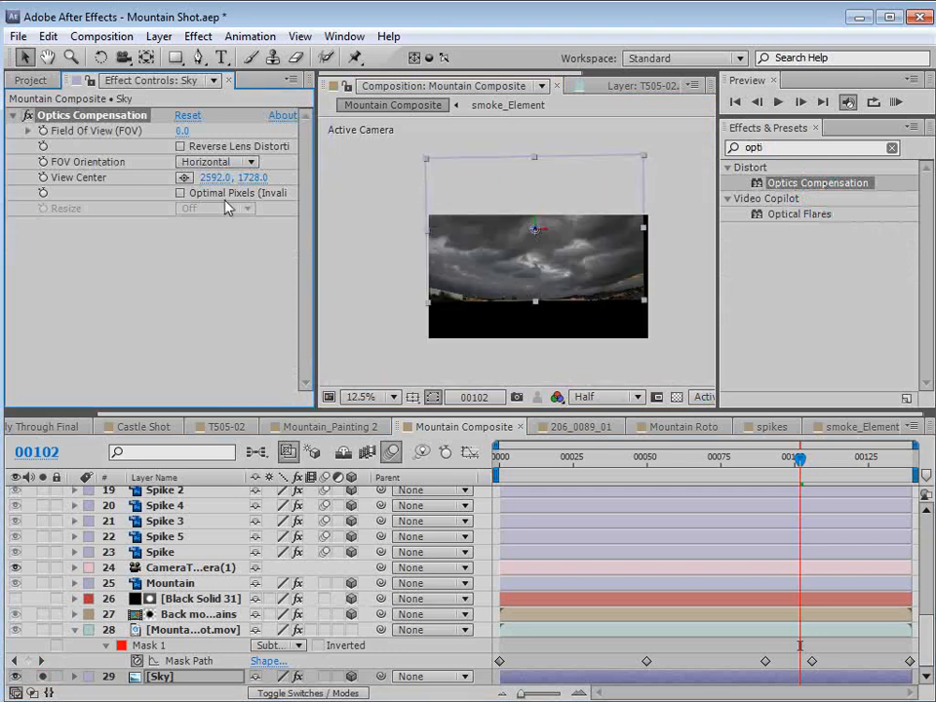
Straighten the sky's curved horizon with Reverse Lens Distortion and a Field Of View of 62.8, then unsolo the layer.
{"action": "left_click", "coordinate": [179, 147]}
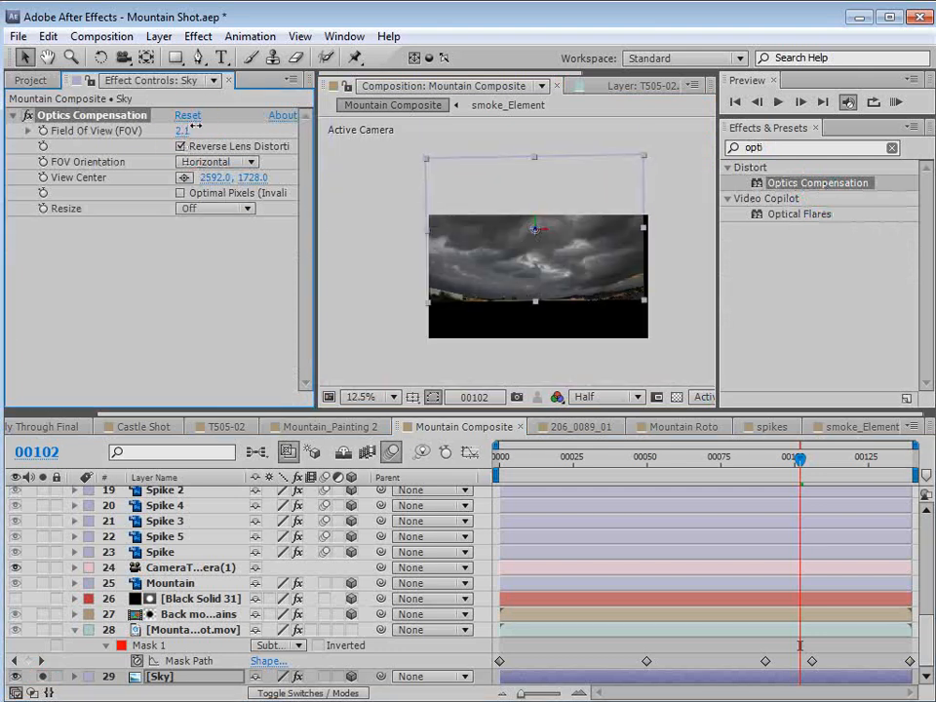
{"action": "left_click_drag", "start_coordinate": [267, 127], "coordinate": [709, 164]}
{"action": "scroll", "coordinate": [568, 292], "scroll_direction": "up", "scroll_amount": 1}
{"action": "left_click_drag", "start_coordinate": [568, 295], "coordinate": [554, 222]}
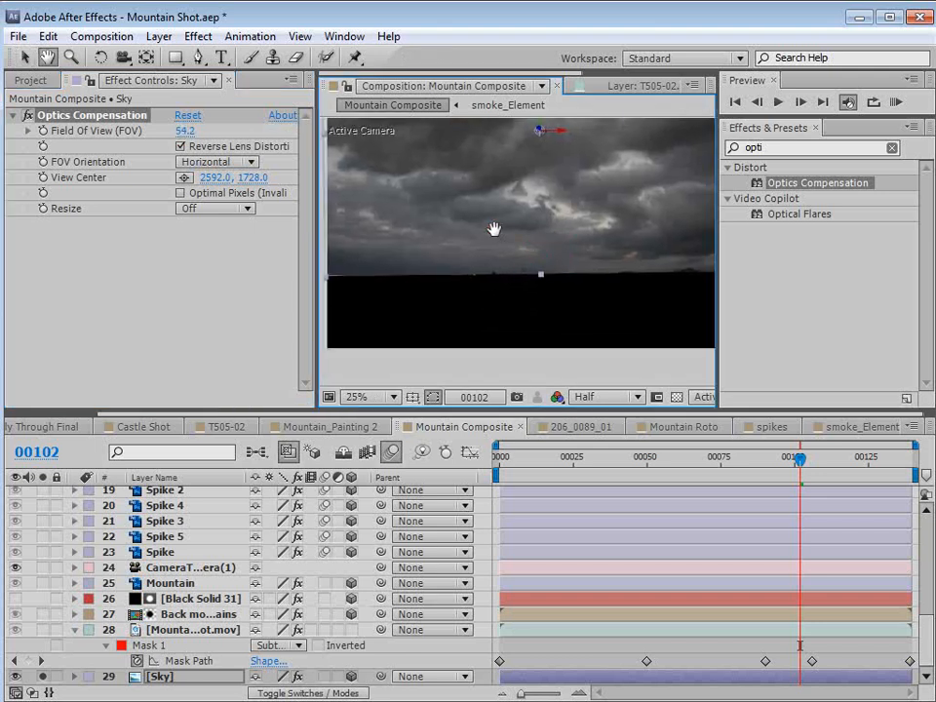
{"action": "left_click_drag", "start_coordinate": [185, 134], "coordinate": [275, 145]}
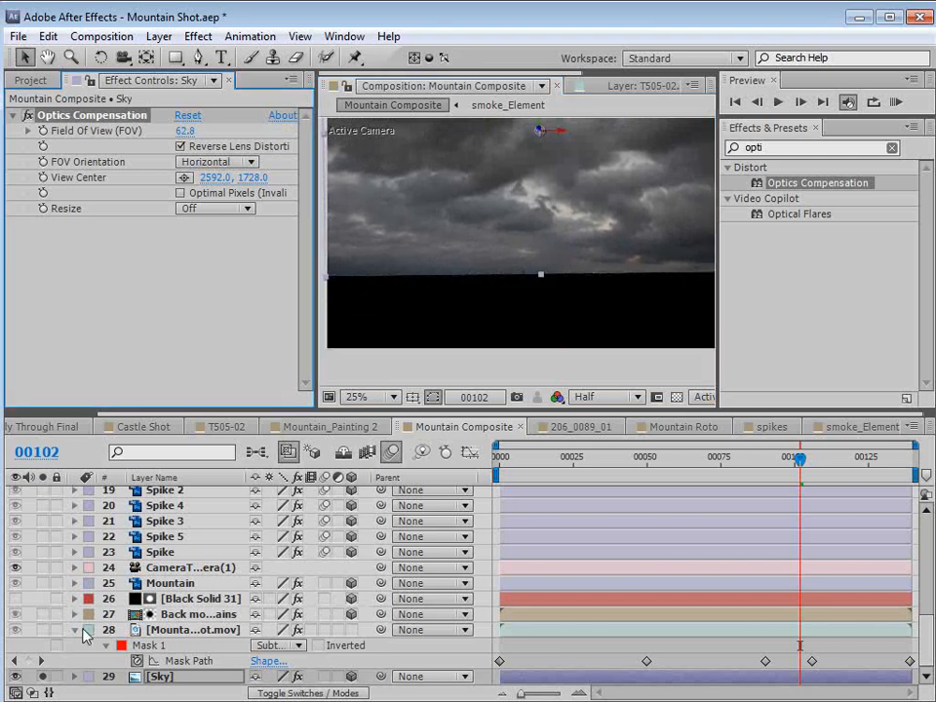
{"action": "left_click", "coordinate": [43, 677]}
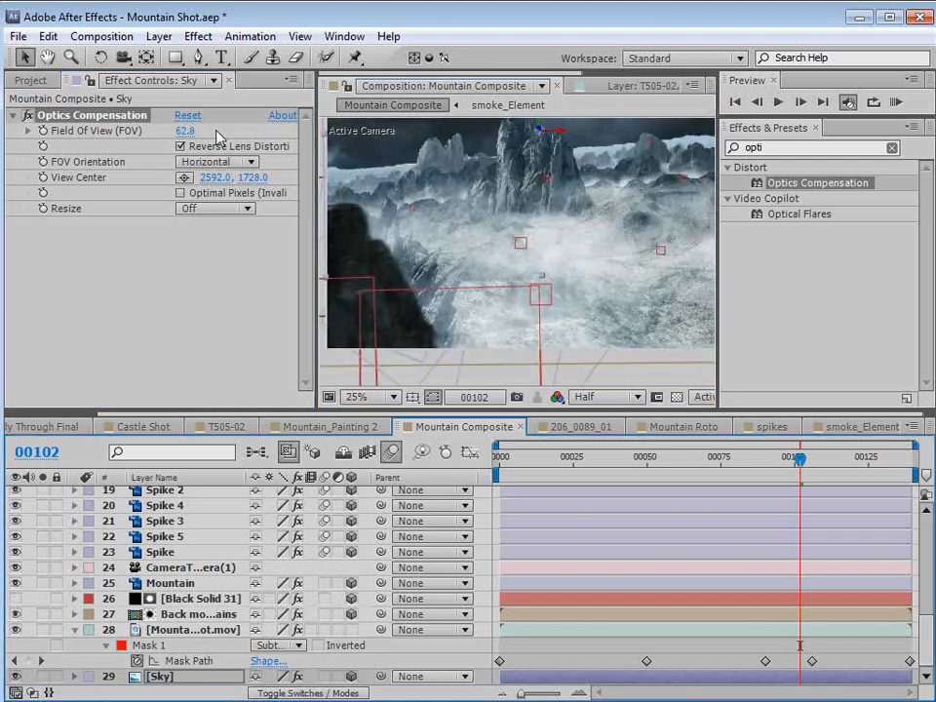
Move the Sky layer up and slightly left behind the peaks, and set its Z Orientation to 358° to match the horizon.
{"action": "left_click_drag", "start_coordinate": [569, 160], "coordinate": [569, 281]}
{"action": "left_click_drag", "start_coordinate": [604, 247], "coordinate": [569, 142]}
{"action": "key", "text": "w"}
{"action": "key", "text": "r"}
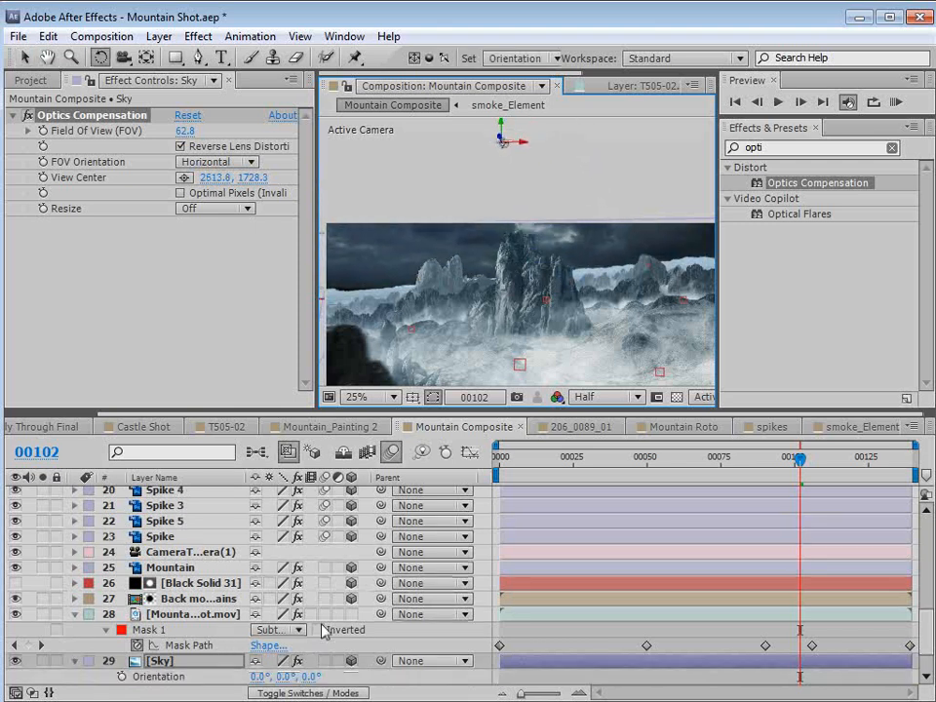
{"action": "left_click_drag", "start_coordinate": [348, 619], "coordinate": [349, 571]}
{"action": "left_click_drag", "start_coordinate": [313, 629], "coordinate": [312, 630]}
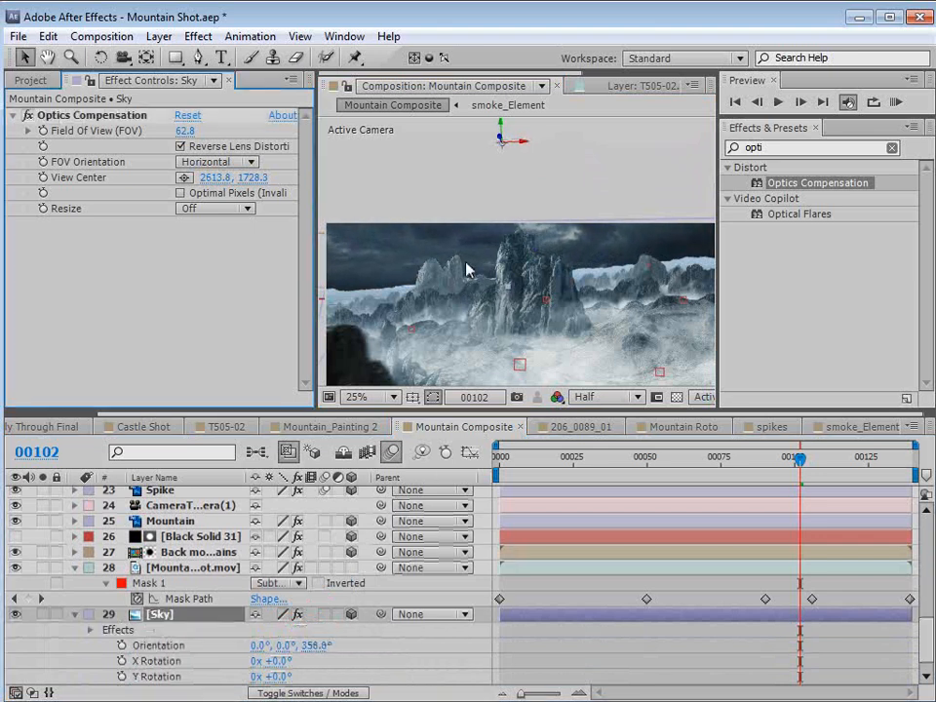
Apply Curves to the Sky layer and brighten it by raising the black point and lower midtones while restraining the highlights.
{"action": "left_click", "coordinate": [198, 36]}
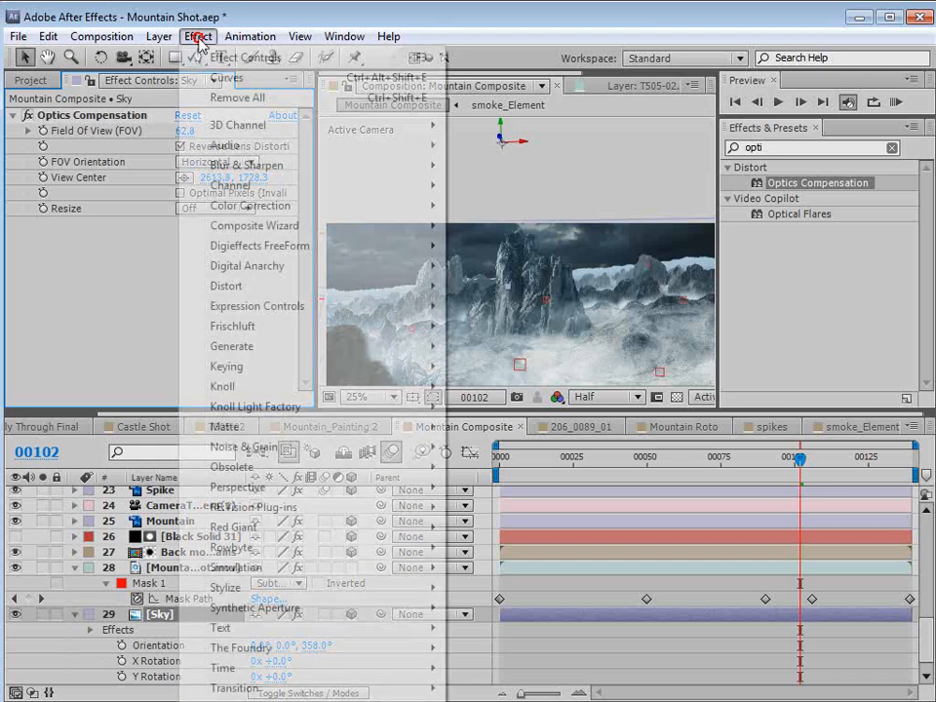
{"action": "mouse_move", "coordinate": [247, 205]}
{"action": "left_click", "coordinate": [489, 526]}
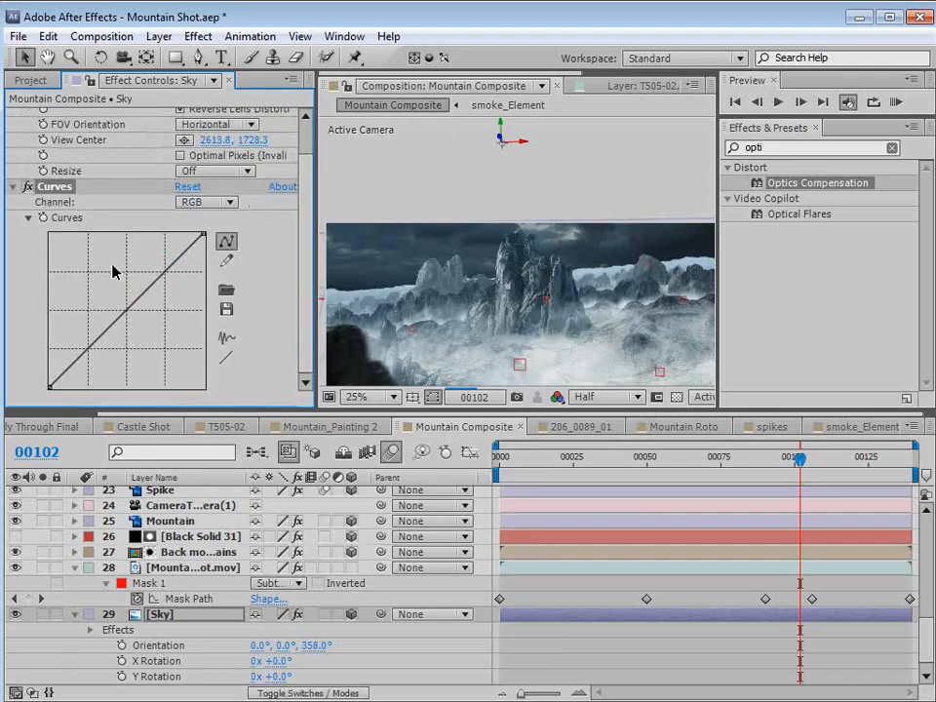
{"action": "left_click_drag", "start_coordinate": [84, 352], "coordinate": [83, 332]}
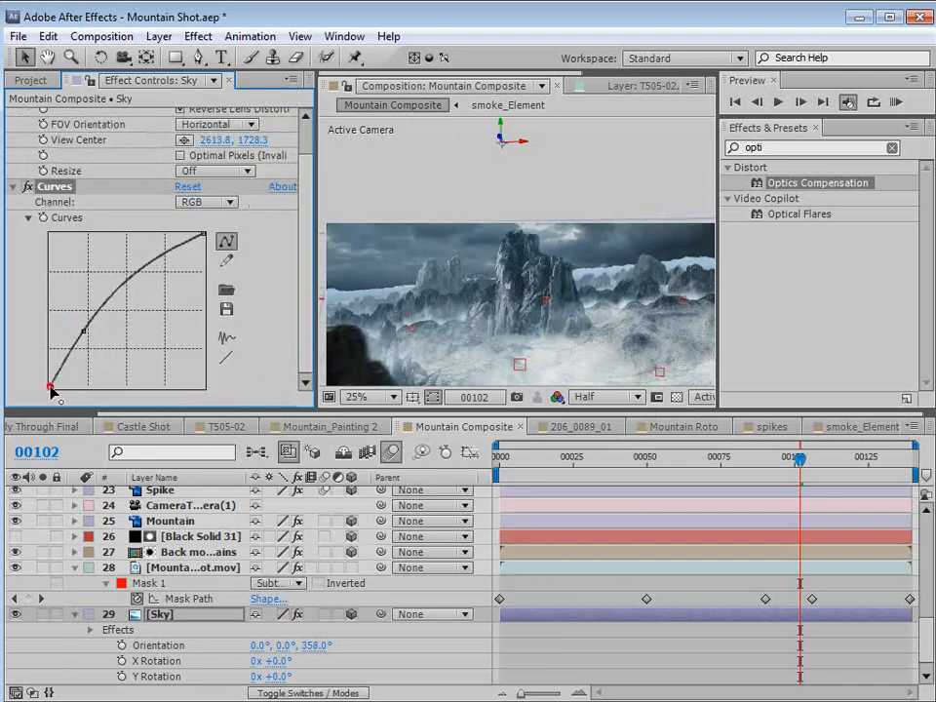
{"action": "left_click_drag", "start_coordinate": [50, 386], "coordinate": [84, 290]}
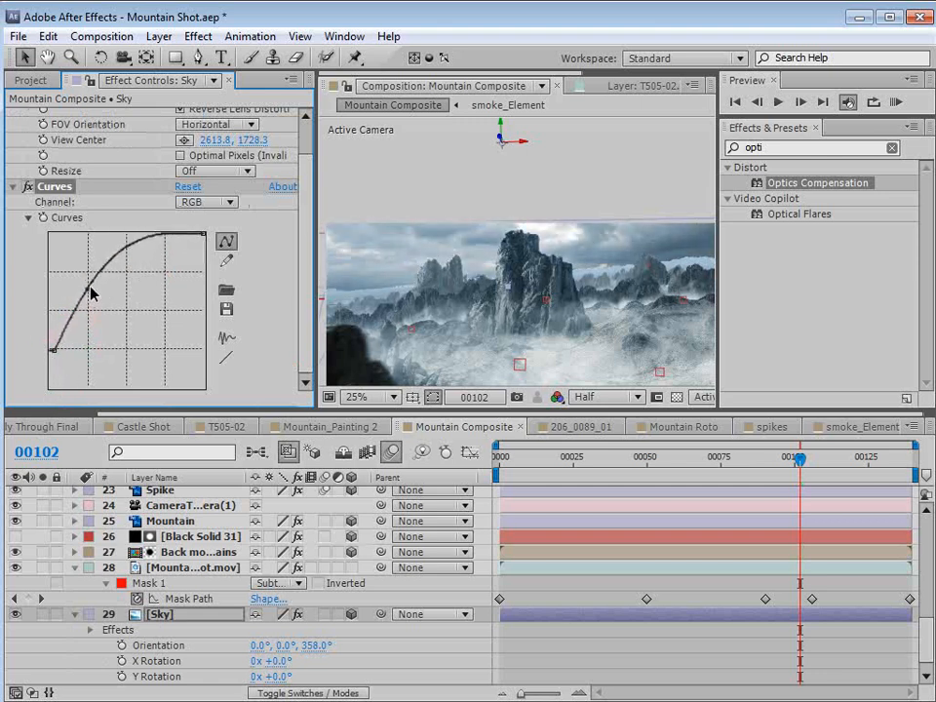
{"action": "left_click_drag", "start_coordinate": [119, 255], "coordinate": [137, 265]}
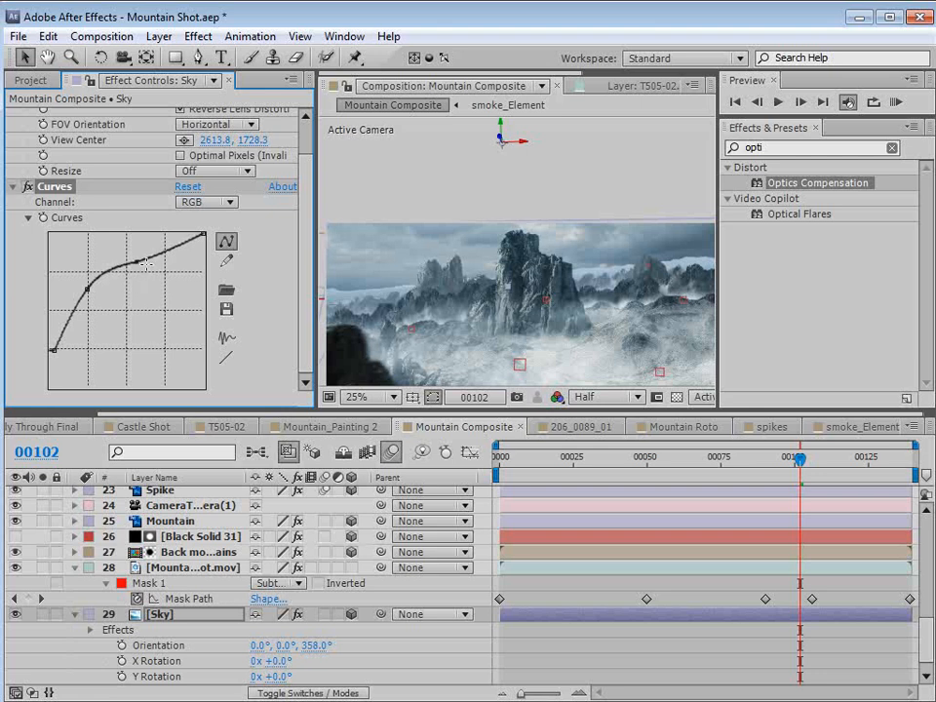
{"action": "left_click", "coordinate": [89, 294]}
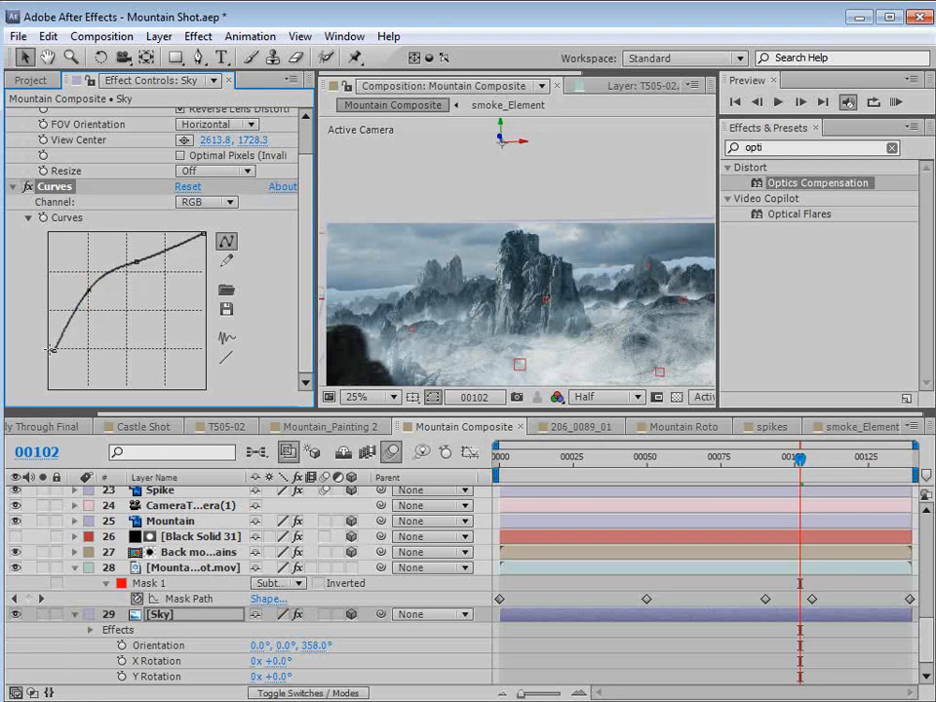
{"action": "left_click_drag", "start_coordinate": [51, 349], "coordinate": [45, 337]}
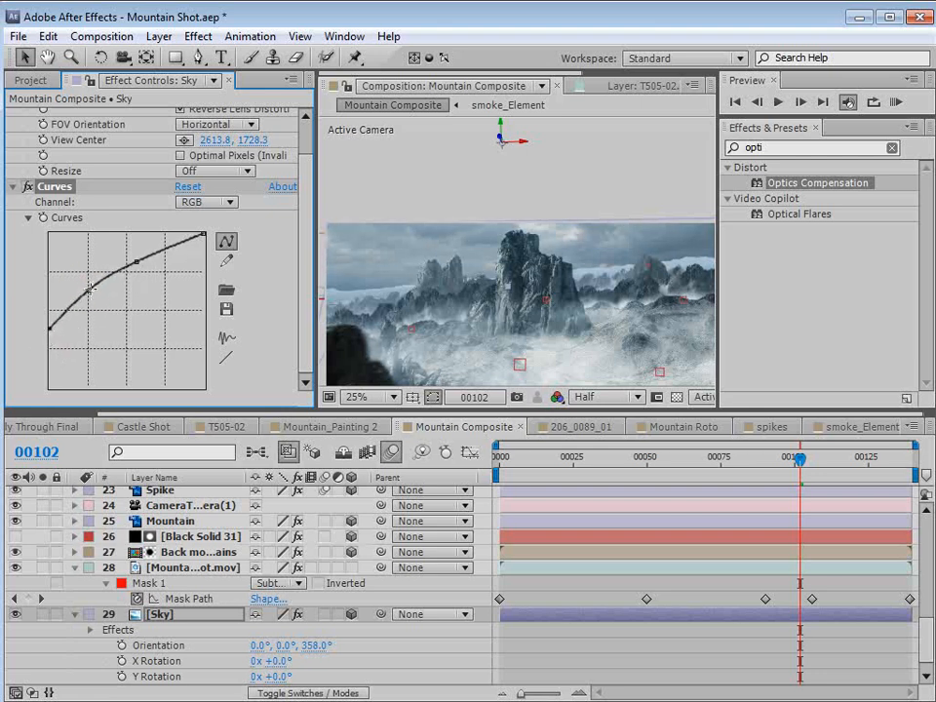
Brighten the Sky layer further by raising the lower-midtone and upper-midtone points of its RGB curve.
{"action": "left_click_drag", "start_coordinate": [89, 291], "coordinate": [84, 284]}
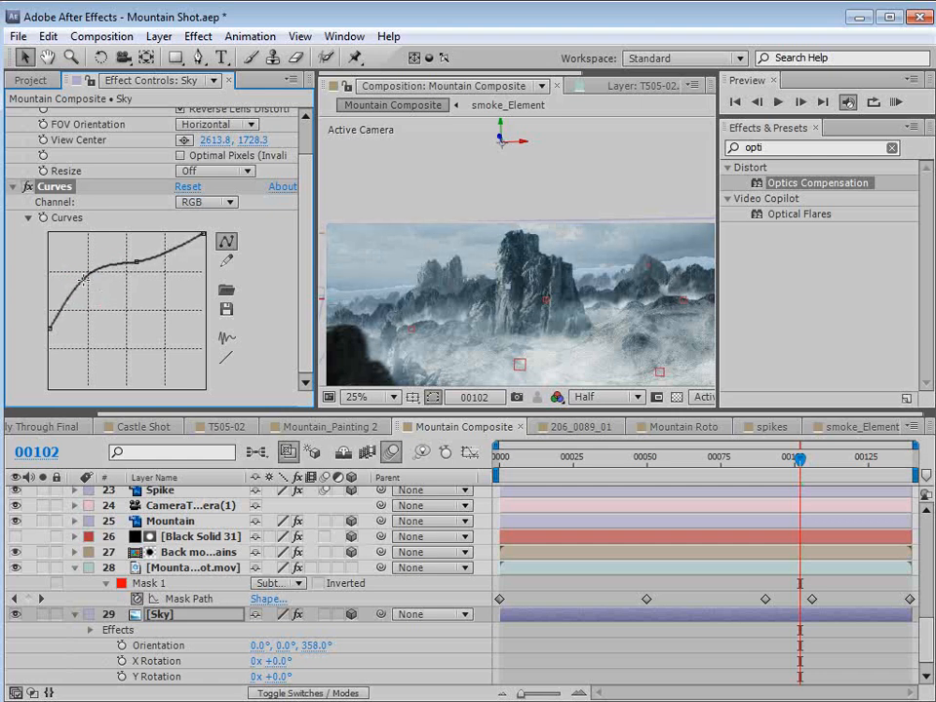
{"action": "left_click_drag", "start_coordinate": [137, 261], "coordinate": [135, 253]}
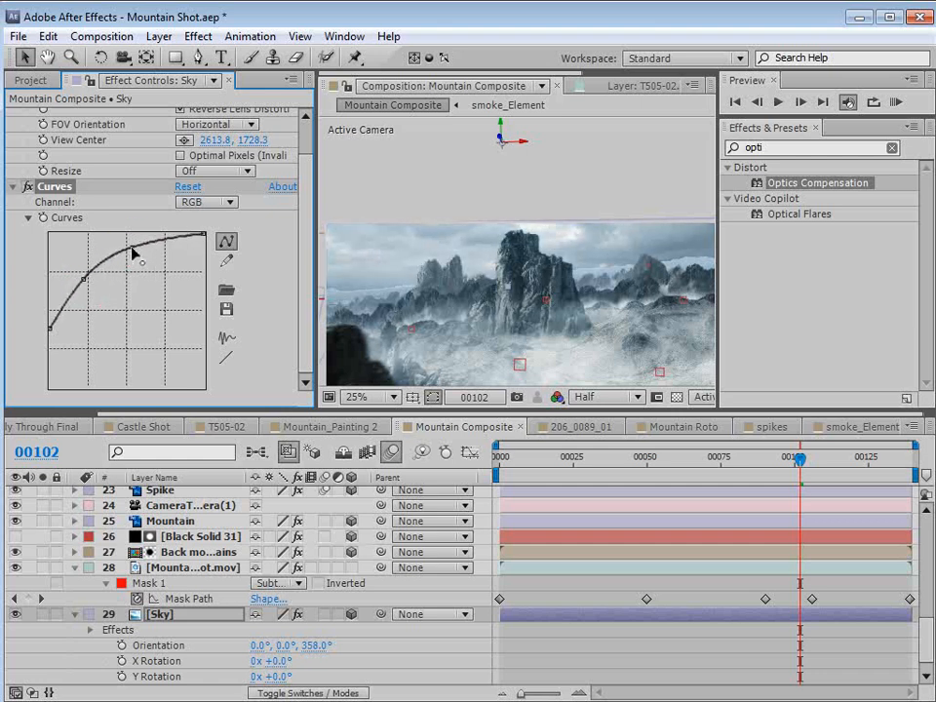
{"action": "left_click_drag", "start_coordinate": [85, 279], "coordinate": [83, 277]}
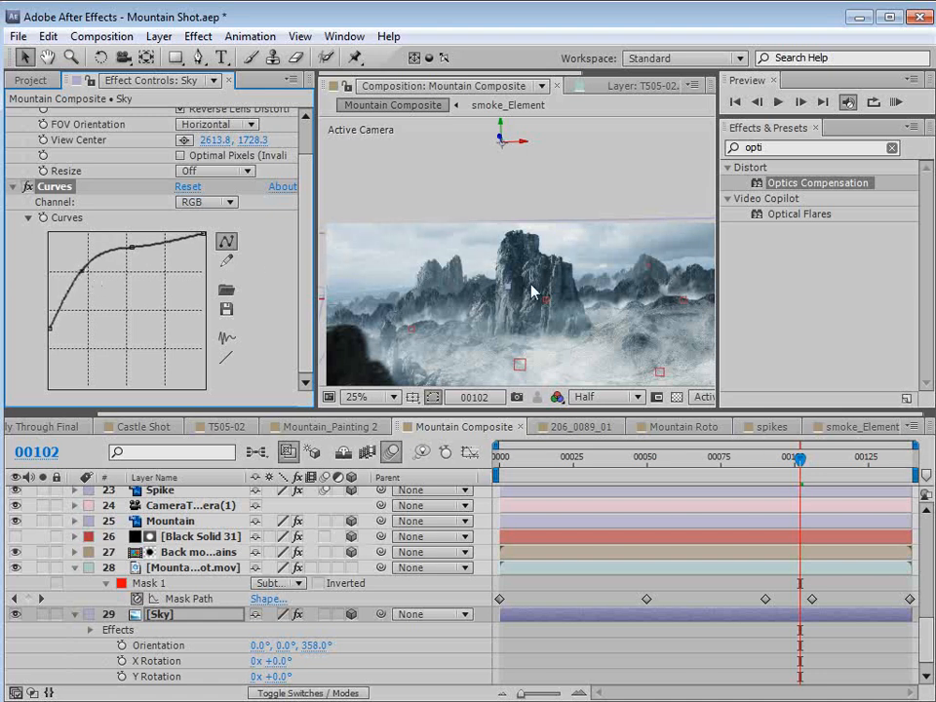
Enlarge the Sky layer so it covers the black upper-right corner of the frame, and set its Z Orientation to 356°.
{"action": "key", "text": "grave"}
{"action": "scroll", "coordinate": [616, 403], "scroll_direction": "up", "scroll_amount": 2}
{"action": "left_click_drag", "start_coordinate": [700, 408], "coordinate": [554, 384]}
{"action": "scroll", "coordinate": [607, 398], "scroll_direction": "down", "scroll_amount": 2}
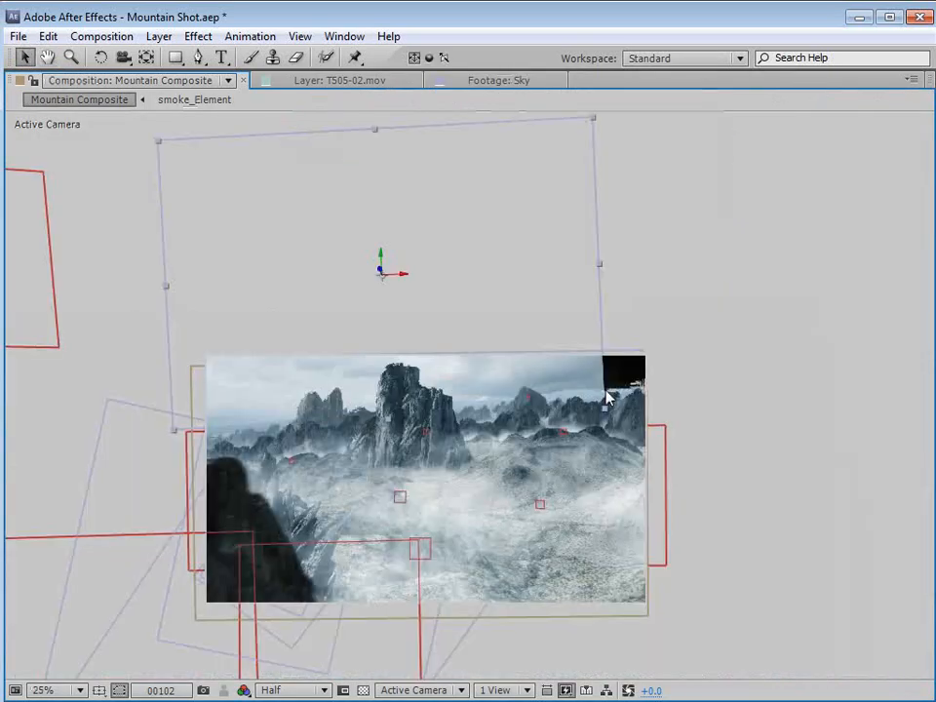
{"action": "left_click_drag", "start_coordinate": [597, 126], "coordinate": [444, 307]}
{"action": "key", "text": "grave"}
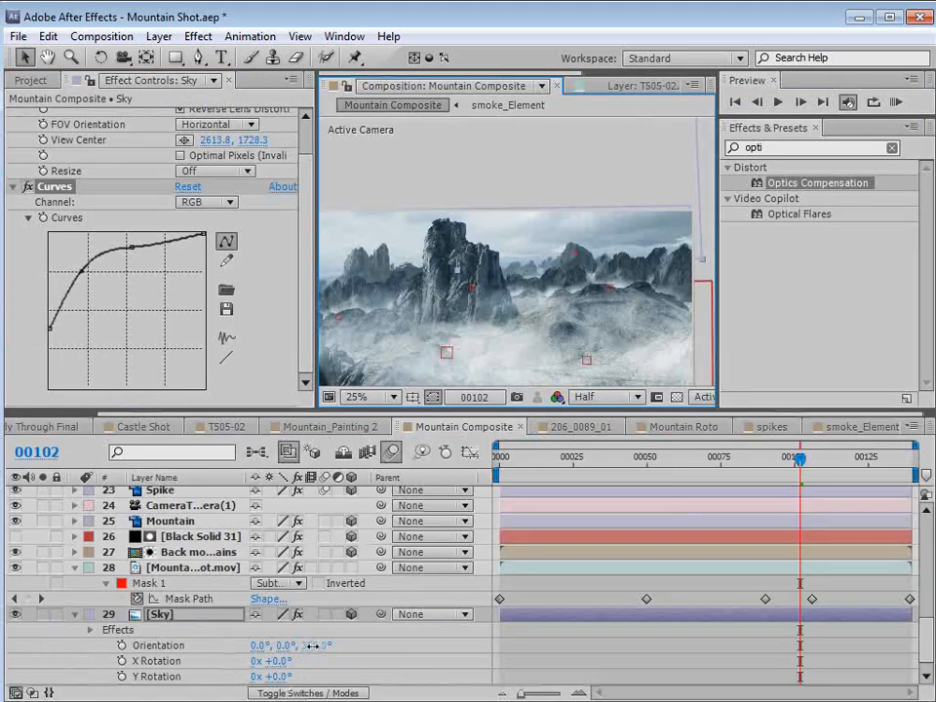
{"action": "left_click_drag", "start_coordinate": [312, 646], "coordinate": [316, 654]}
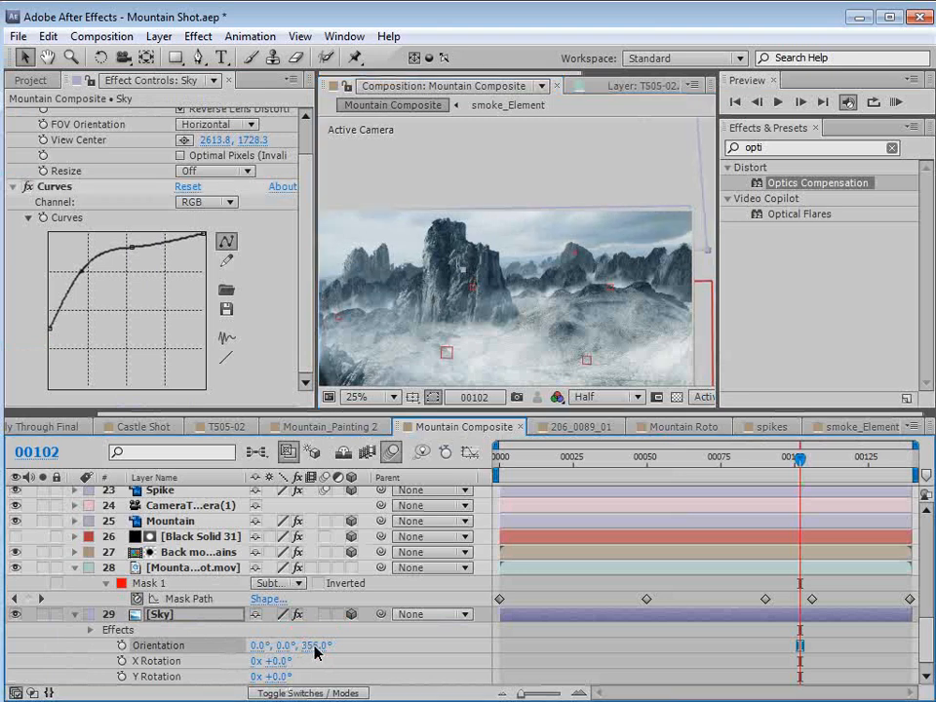
{"action": "key", "text": "grave"}
{"action": "key", "text": "space"}
{"action": "left_click_drag", "start_coordinate": [450, 443], "coordinate": [479, 410]}
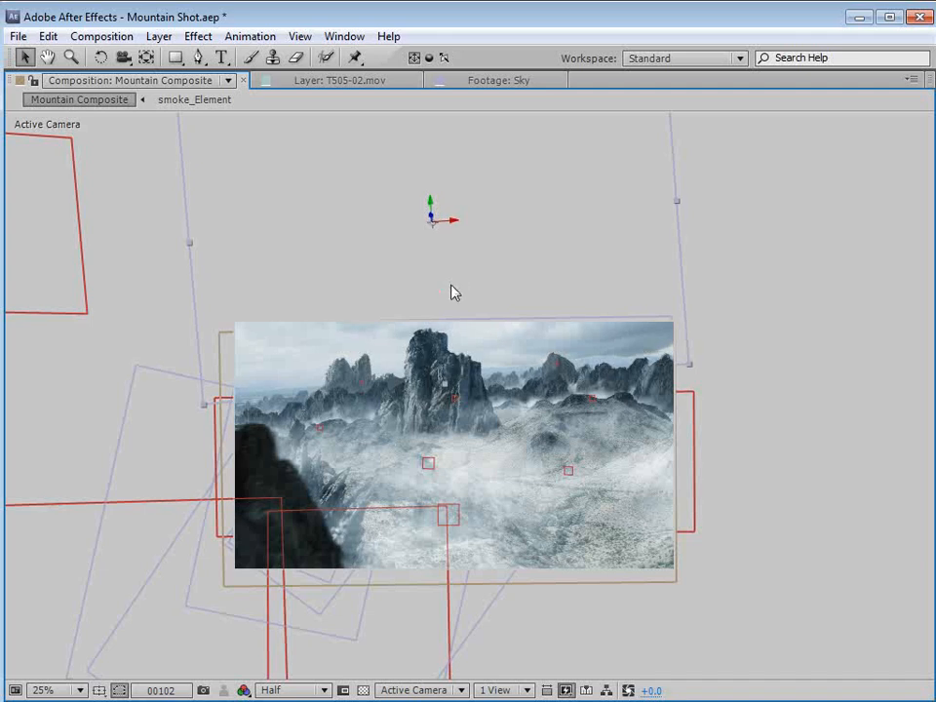
Draw a closed four-sided Pen mask on the Sky layer, spanning the horizon and extending past both sides of the frame.
{"action": "left_click", "coordinate": [199, 58]}
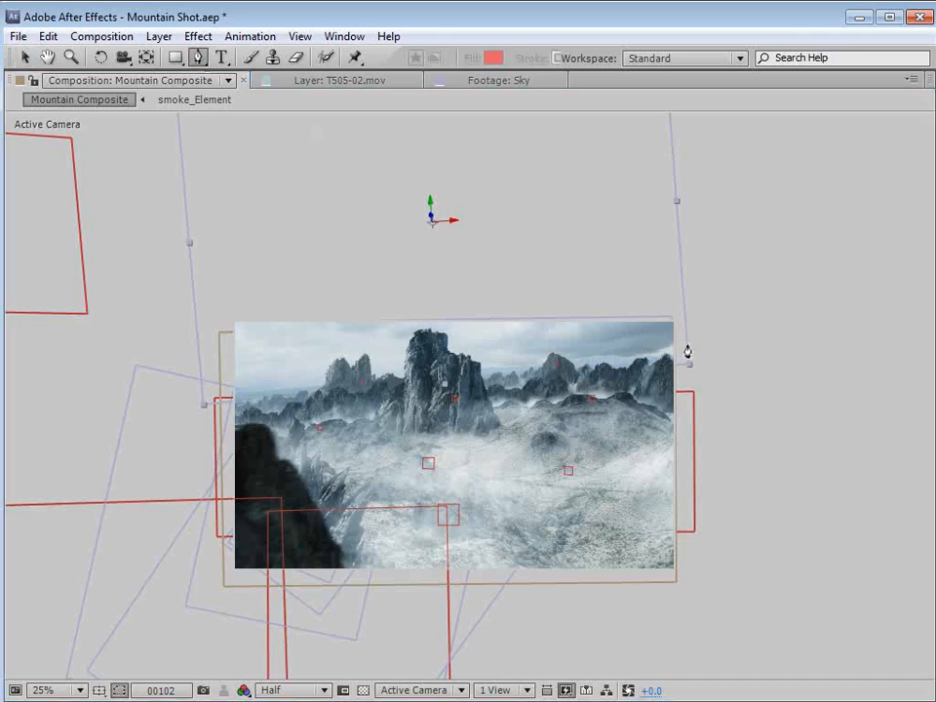
{"action": "key", "text": "space"}
{"action": "scroll", "coordinate": [245, 393], "scroll_direction": "up", "scroll_amount": 2}
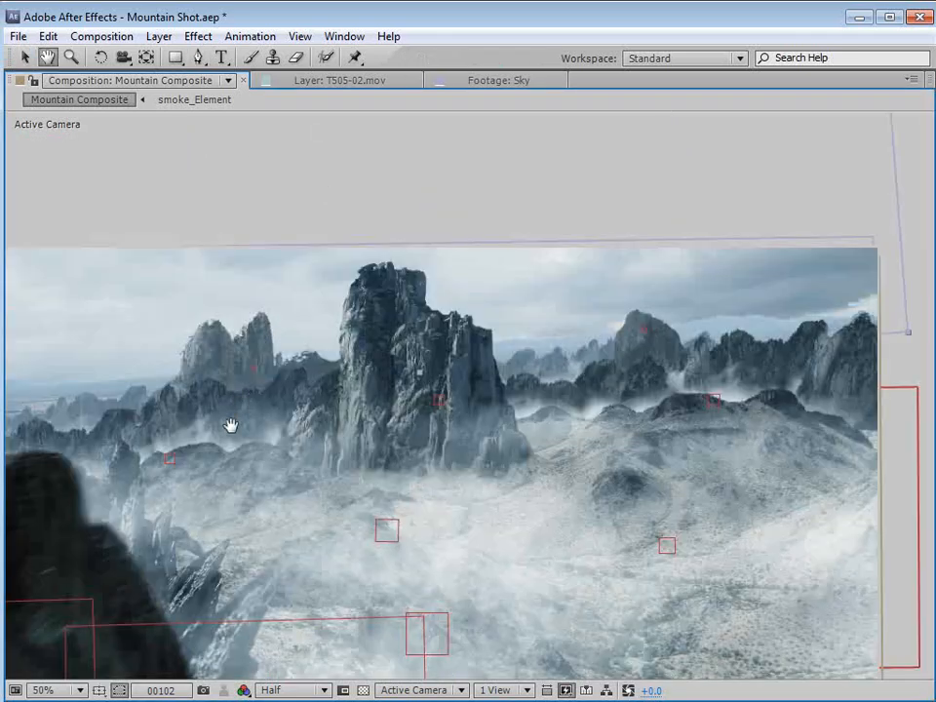
{"action": "scroll", "coordinate": [310, 364], "scroll_direction": "down", "scroll_amount": 2}
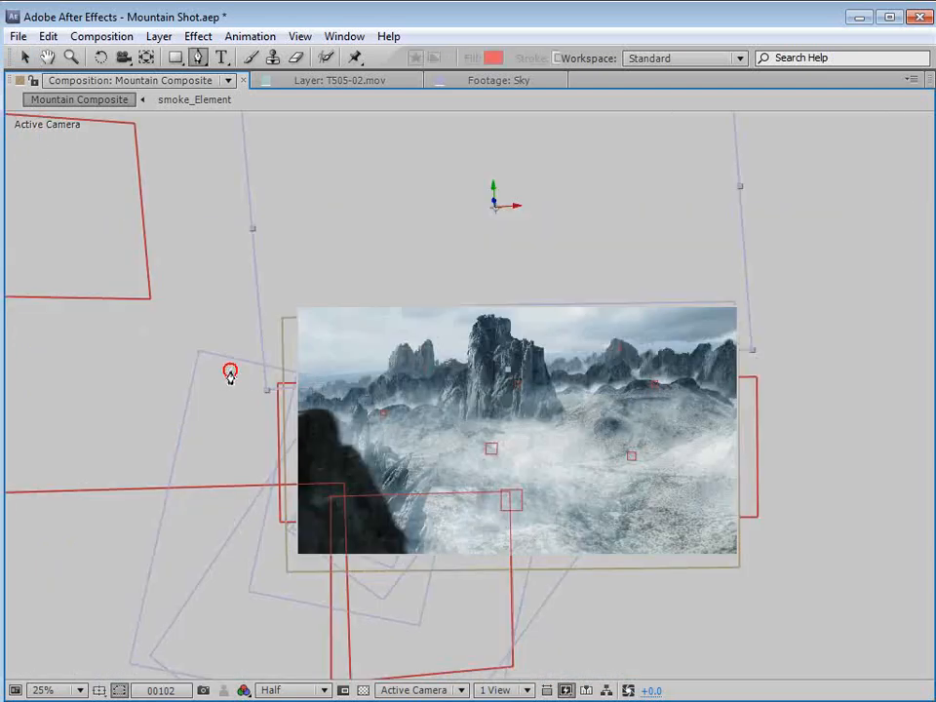
{"action": "left_click", "coordinate": [226, 372]}
{"action": "left_click", "coordinate": [793, 309]}
{"action": "left_click", "coordinate": [811, 389]}
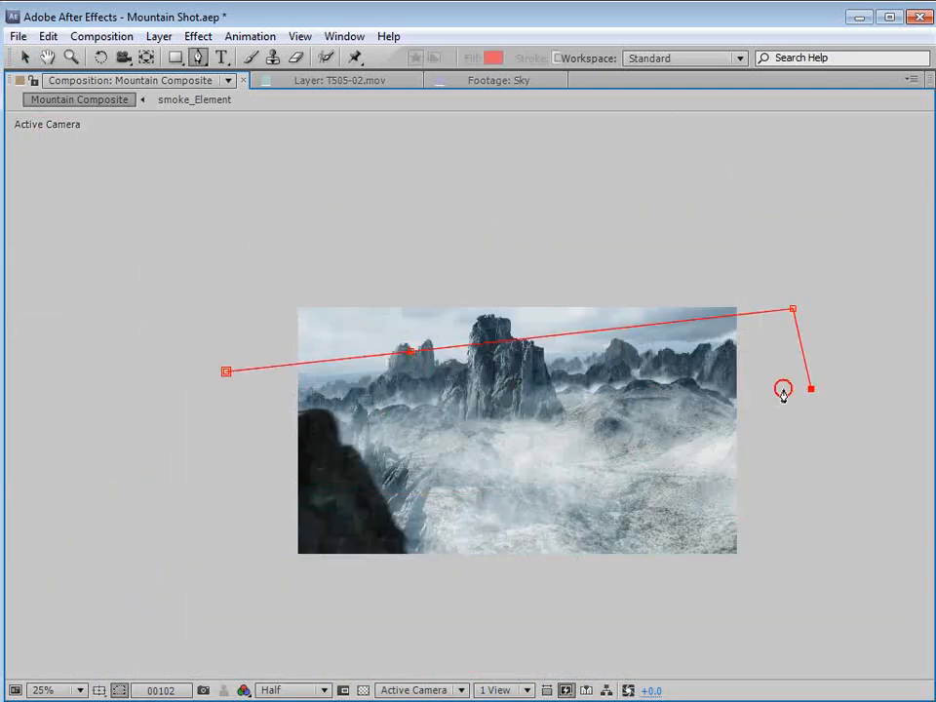
{"action": "left_click", "coordinate": [251, 465]}
{"action": "left_click", "coordinate": [227, 373]}
{"action": "key", "text": "grave"}
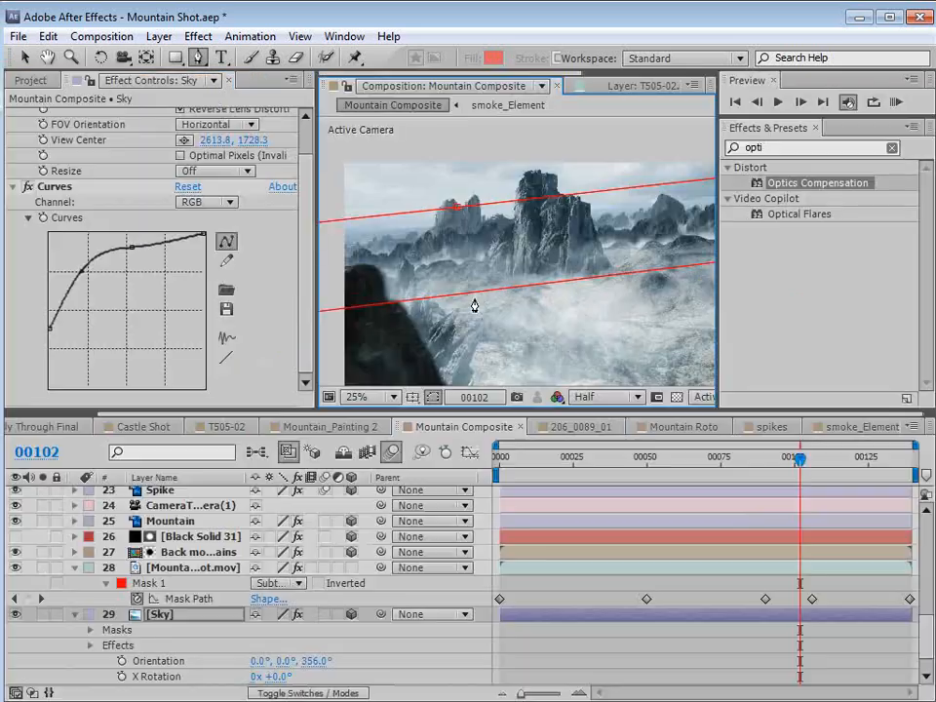
Set the Sky layer's Mask 1 to Subtract and feather it by 104 pixels.
{"action": "key", "text": "m"}
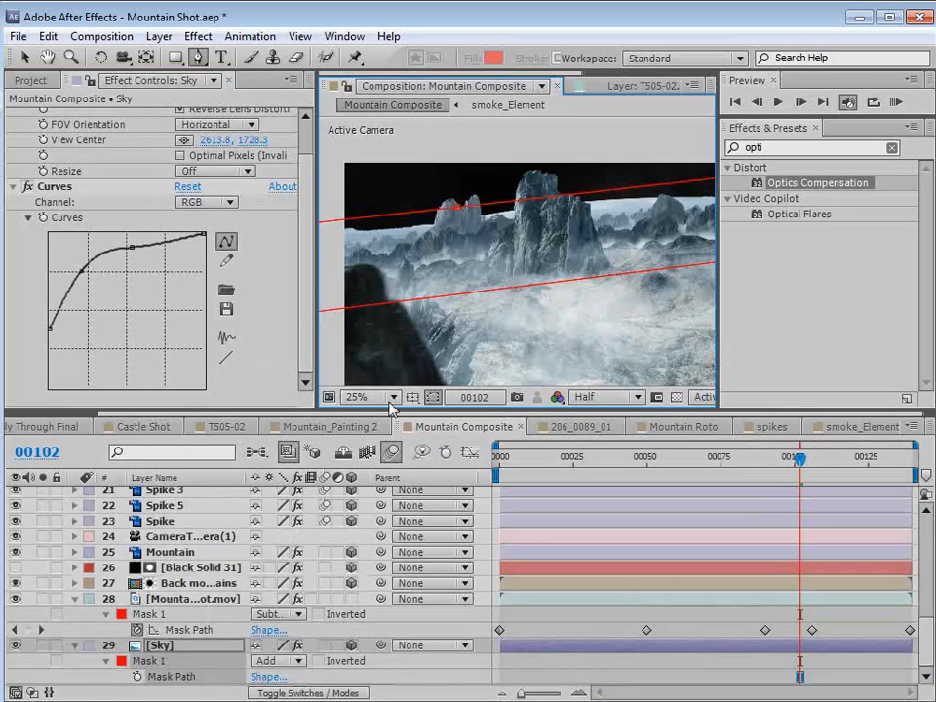
{"action": "left_click", "coordinate": [271, 662]}
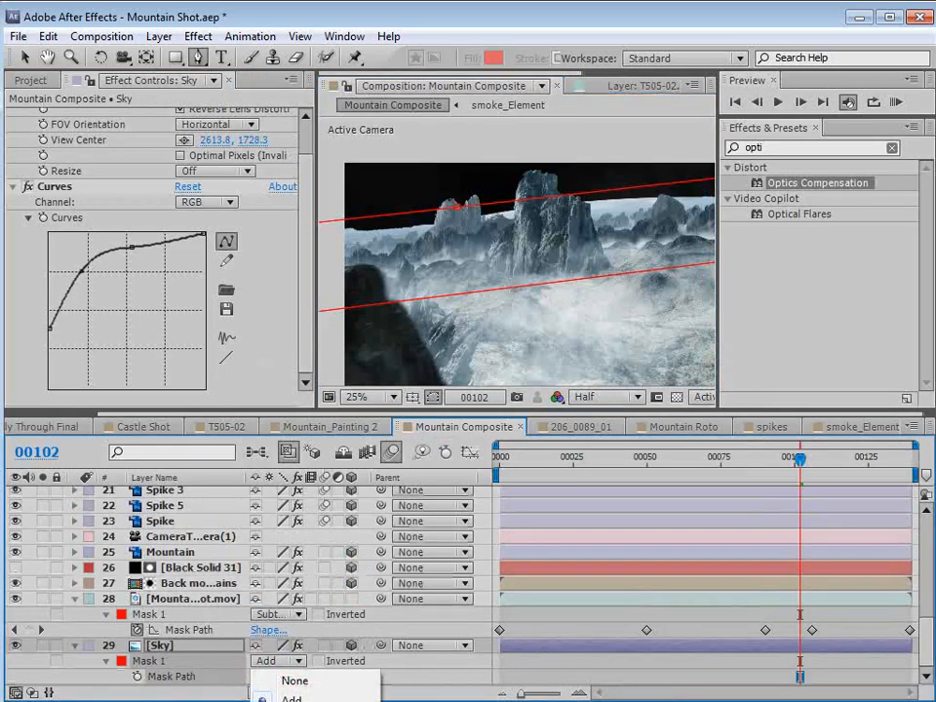
{"action": "left_click", "coordinate": [297, 701]}
{"action": "key", "text": "space"}
{"action": "scroll", "coordinate": [546, 225], "scroll_direction": "down", "scroll_amount": 1}
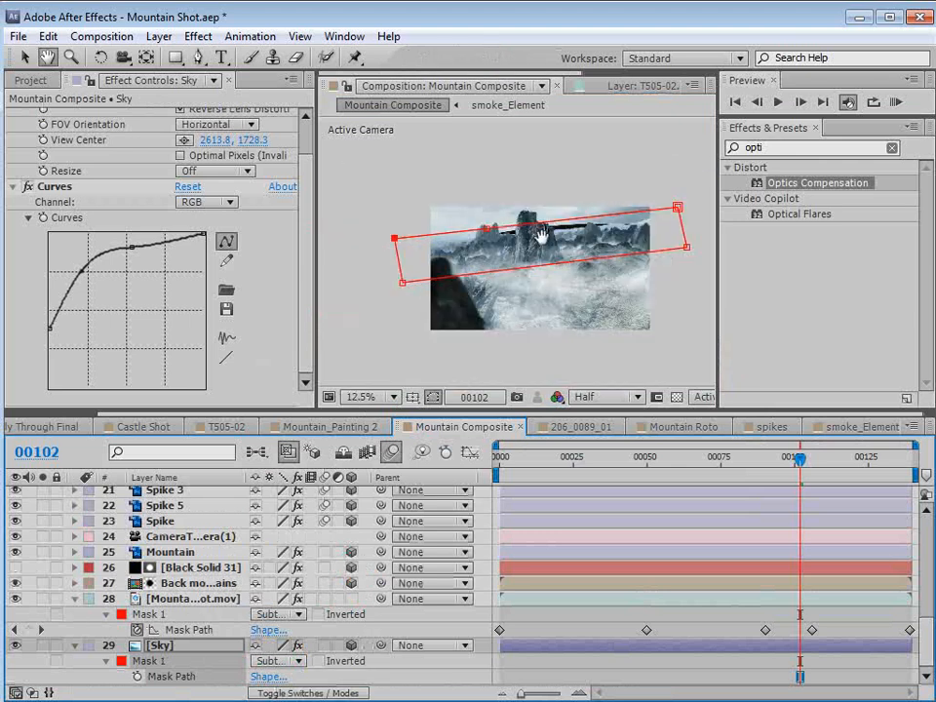
{"action": "left_click_drag", "start_coordinate": [541, 236], "coordinate": [534, 214]}
{"action": "key", "text": "f"}
{"action": "left_click_drag", "start_coordinate": [291, 686], "coordinate": [369, 661]}
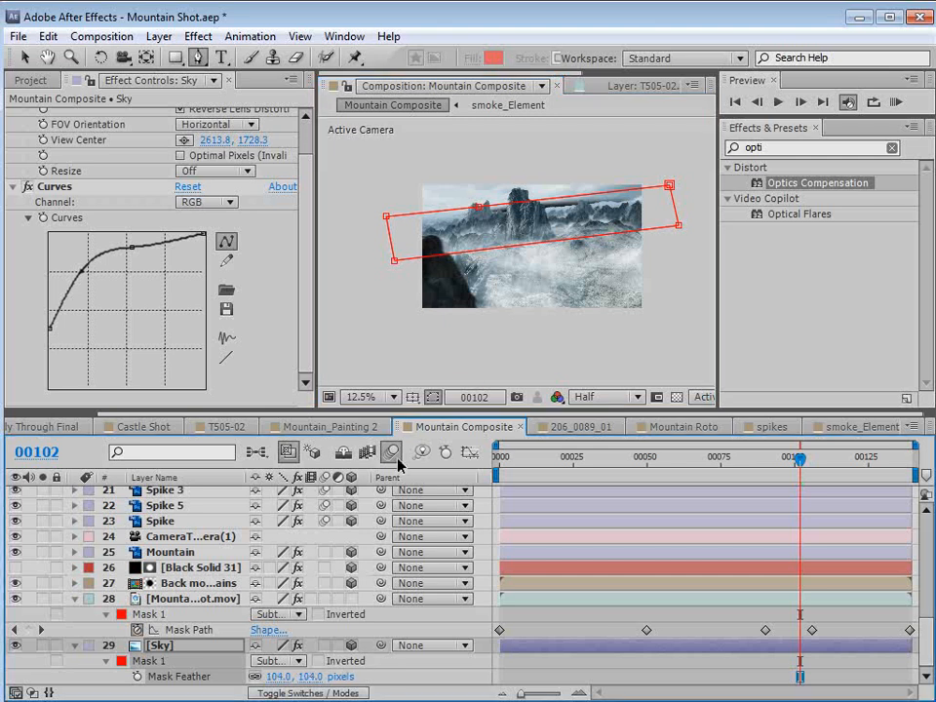
Reshape the sky mask by moving its middle upper vertex onto the central peak and raising both upper corners.
{"action": "scroll", "coordinate": [518, 198], "scroll_direction": "up", "scroll_amount": 1}
{"action": "left_click_drag", "start_coordinate": [518, 198], "coordinate": [516, 216]}
{"action": "key", "text": "grave"}
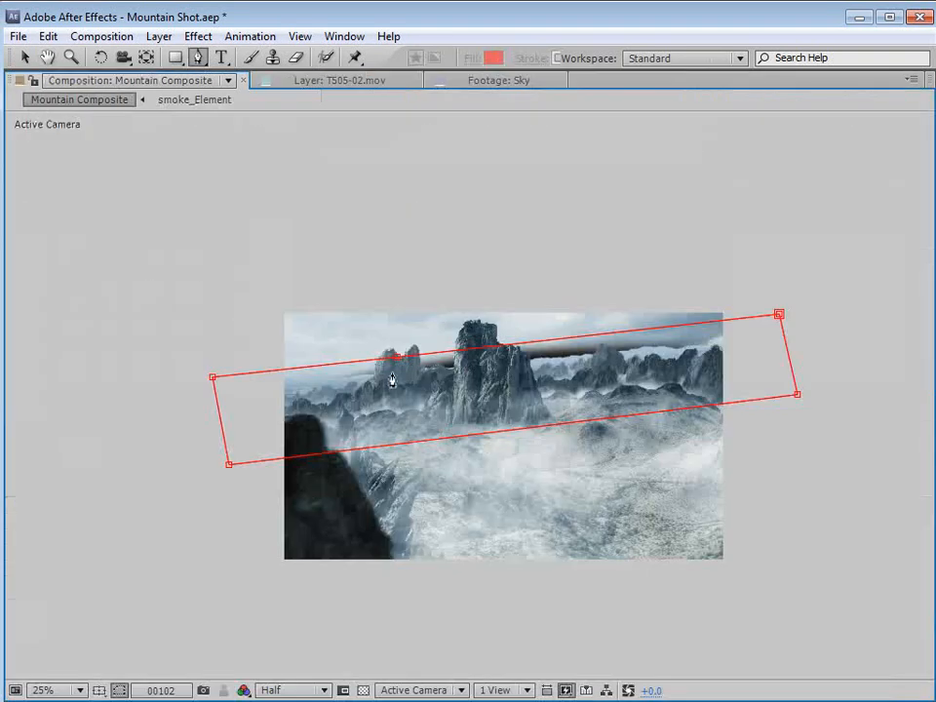
{"action": "key", "text": "v"}
{"action": "left_click_drag", "start_coordinate": [397, 358], "coordinate": [483, 352]}
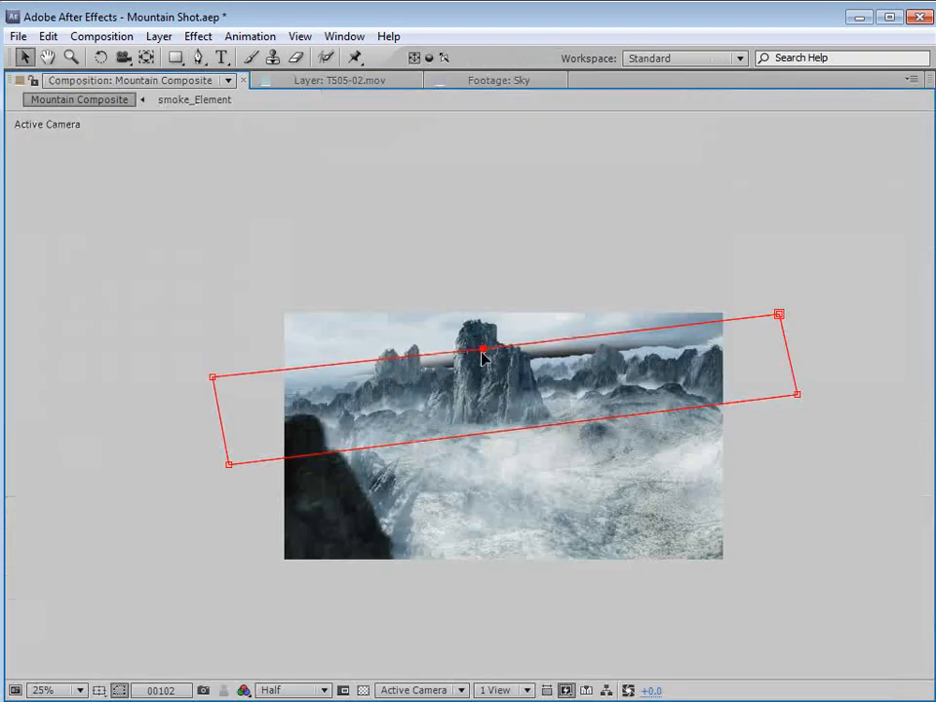
{"action": "left_click_drag", "start_coordinate": [789, 312], "coordinate": [792, 295]}
{"action": "left_click_drag", "start_coordinate": [213, 379], "coordinate": [195, 346]}
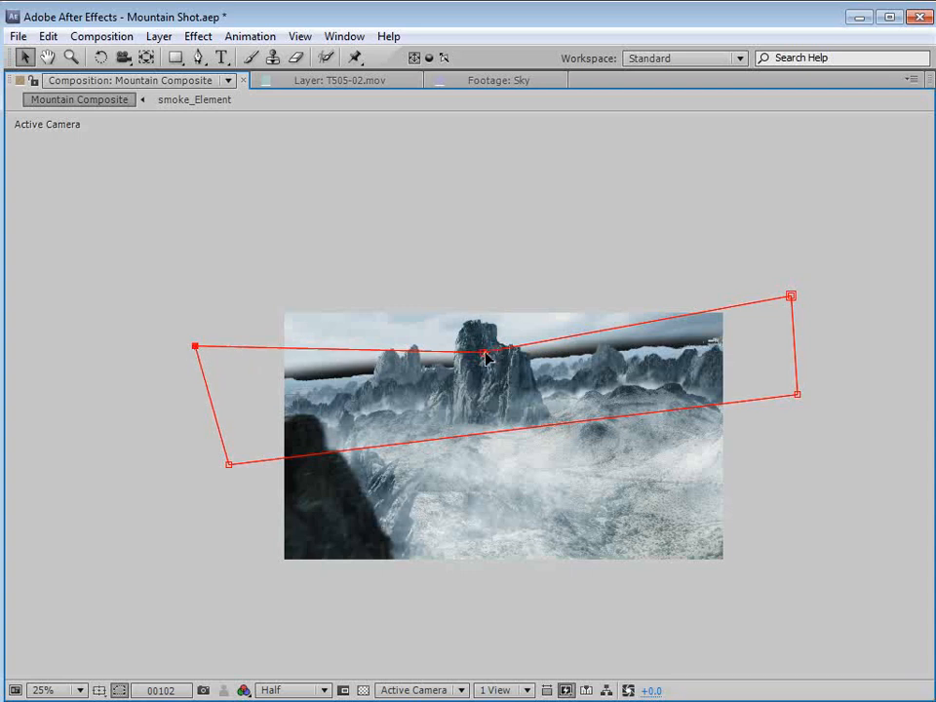
{"action": "left_click_drag", "start_coordinate": [490, 355], "coordinate": [493, 355]}
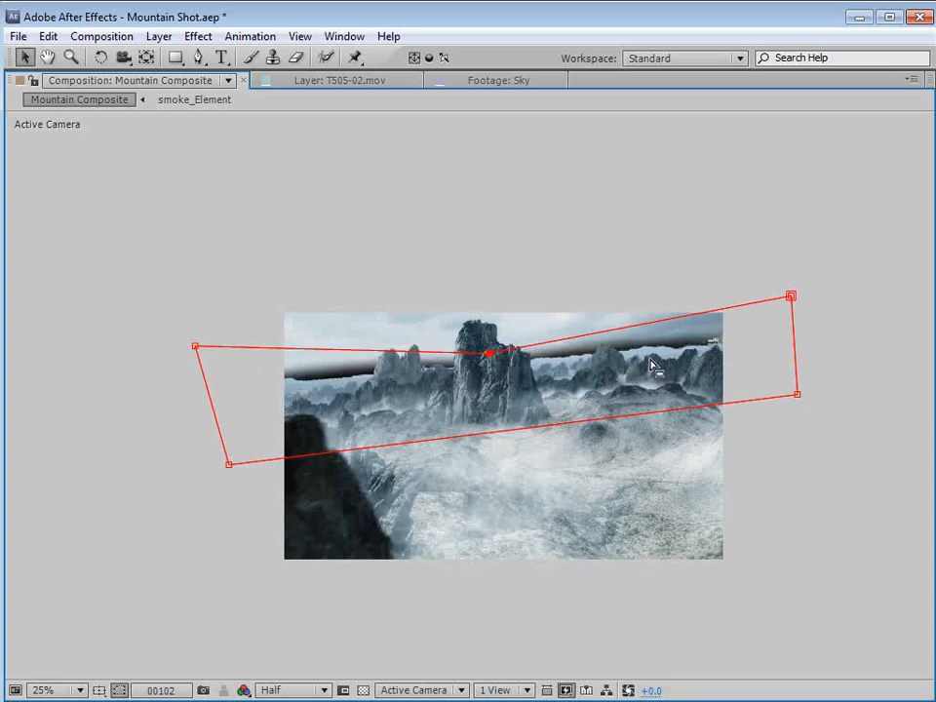
{"action": "left_click", "coordinate": [489, 354]}
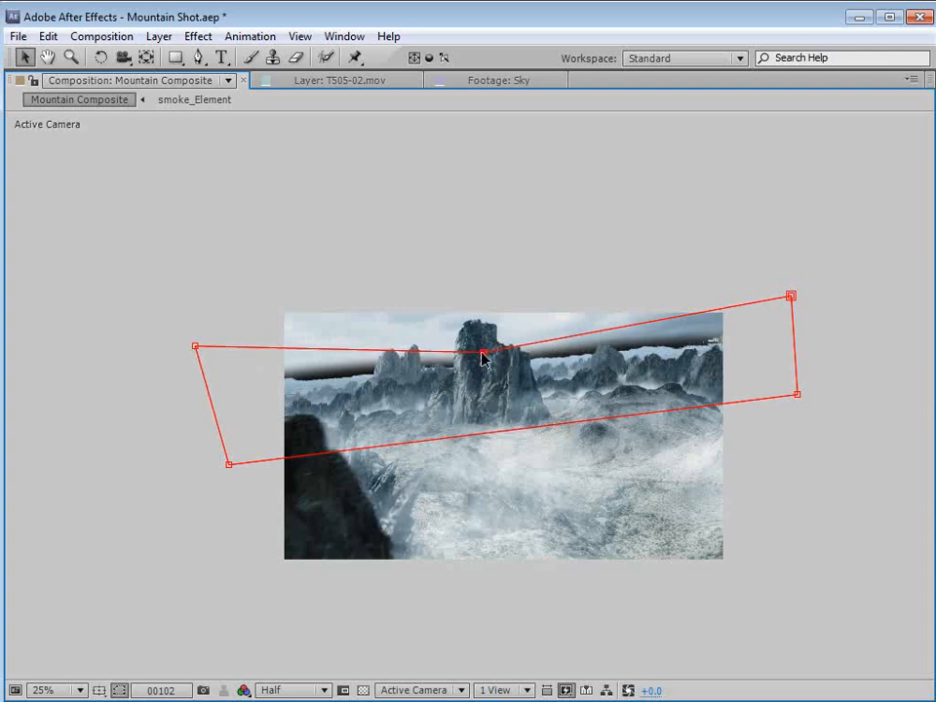
{"action": "key", "text": "grave"}
Duplicate the Mountain Shot.mov layer, delete the copy's CameraTracker effect, and place the copy below the Sky layer.
{"action": "key", "text": "comma"}
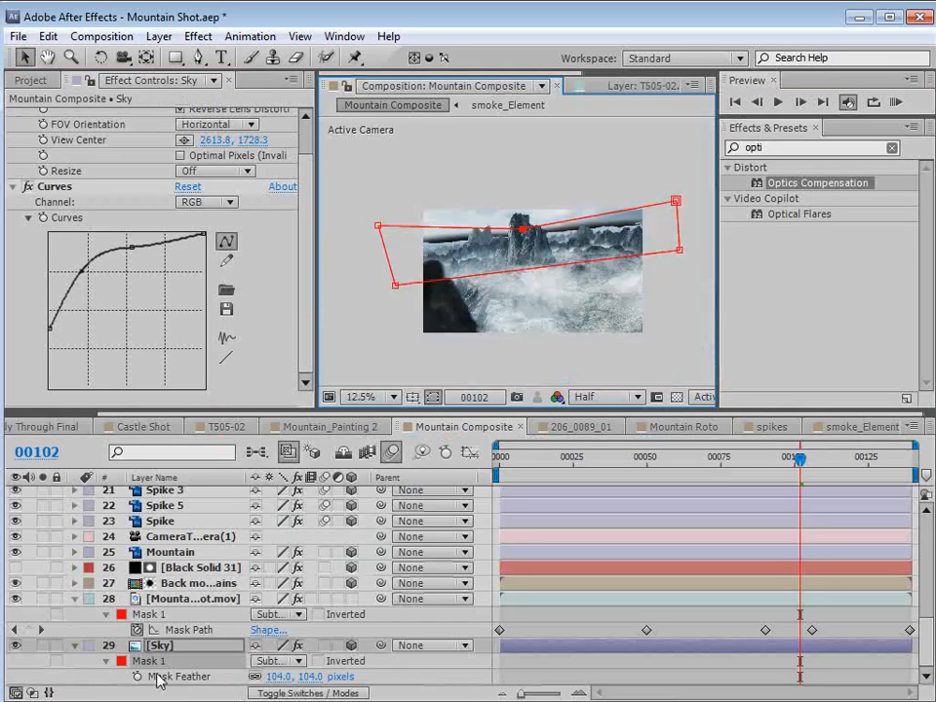
{"action": "left_click", "coordinate": [174, 599]}
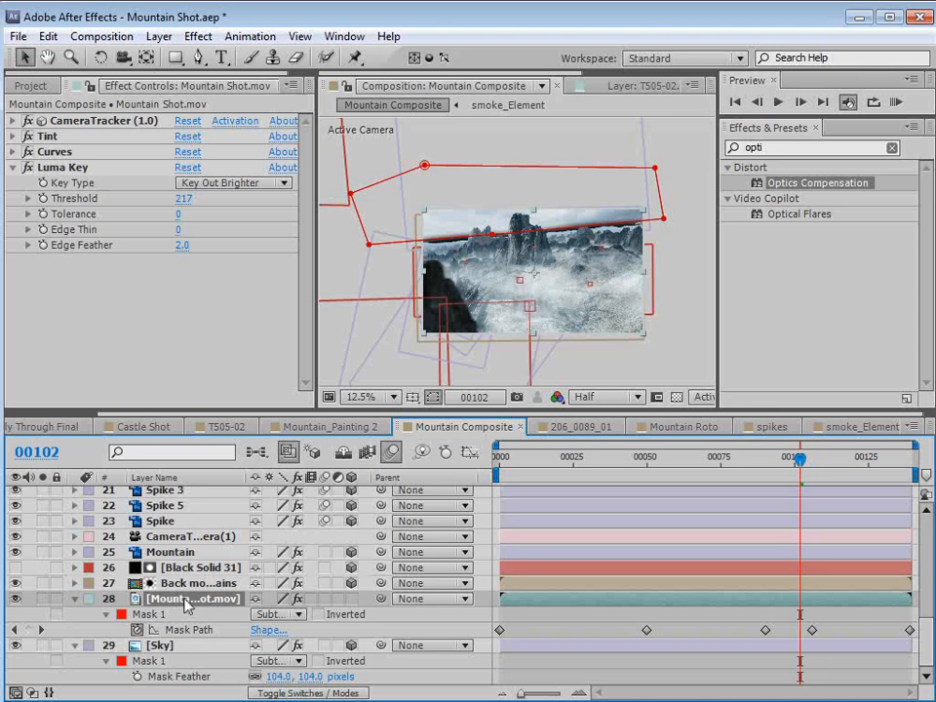
{"action": "key", "text": "ctrl+d"}
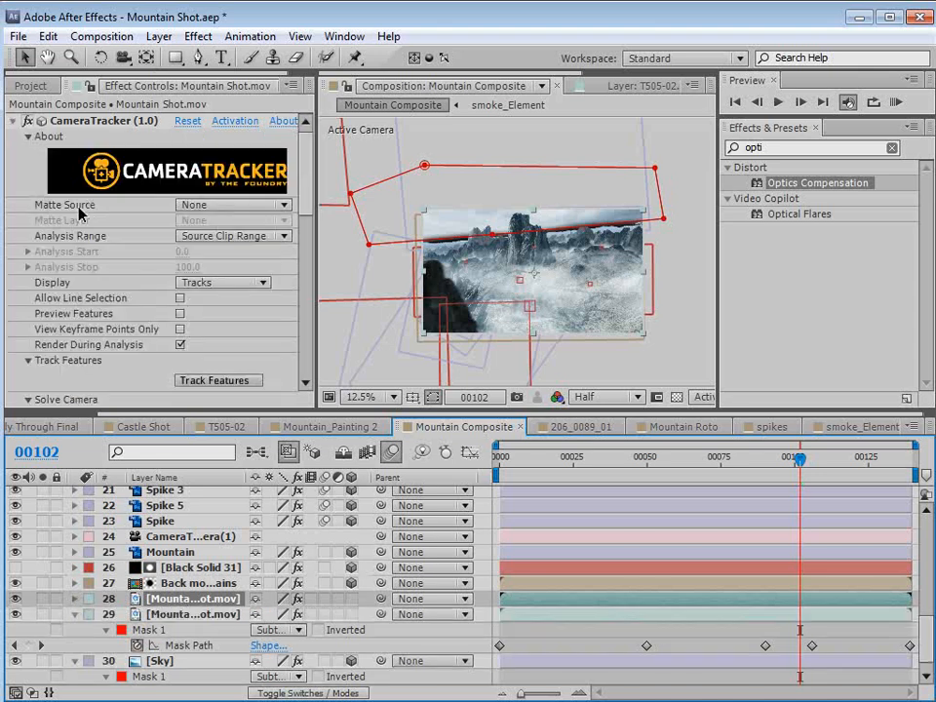
{"action": "left_click", "coordinate": [92, 122]}
{"action": "key", "text": "Delete"}
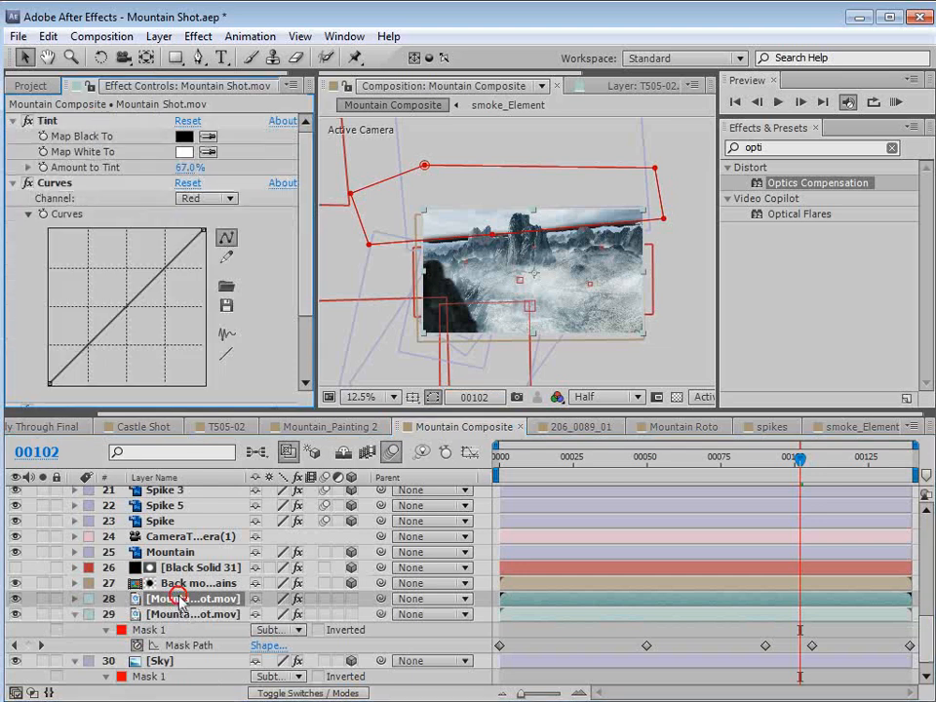
{"action": "key", "text": "Delete"}
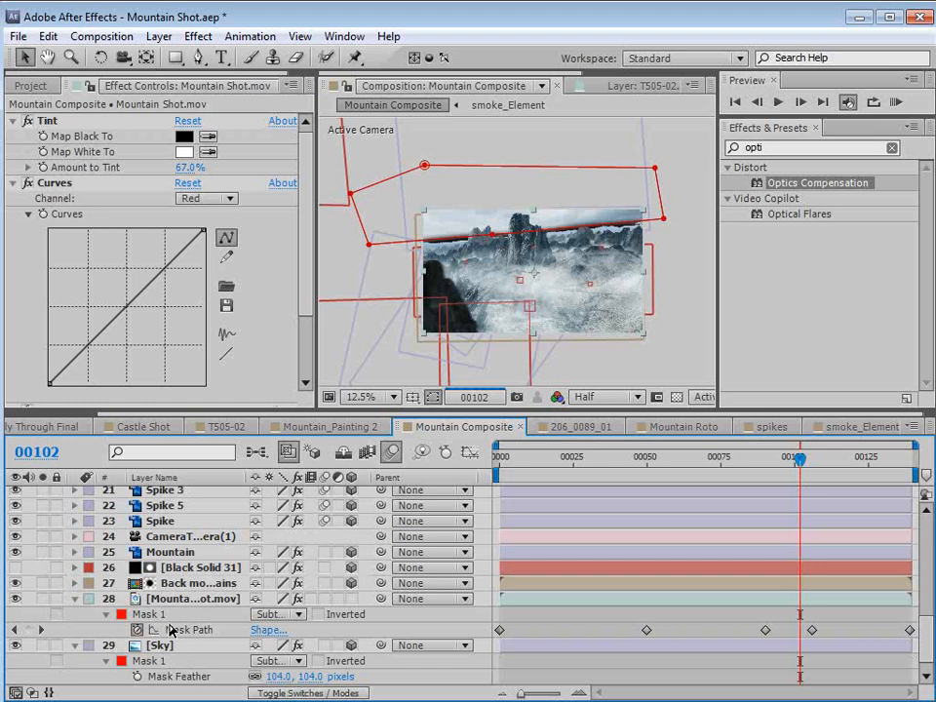
{"action": "scroll", "coordinate": [171, 631], "scroll_direction": "down", "scroll_amount": 1}
Disable Luma Key and delete Mask 1 on the duplicated Mountain Shot.mov layer so its original sky fills the horizon gap.
{"action": "left_click", "coordinate": [12, 121]}
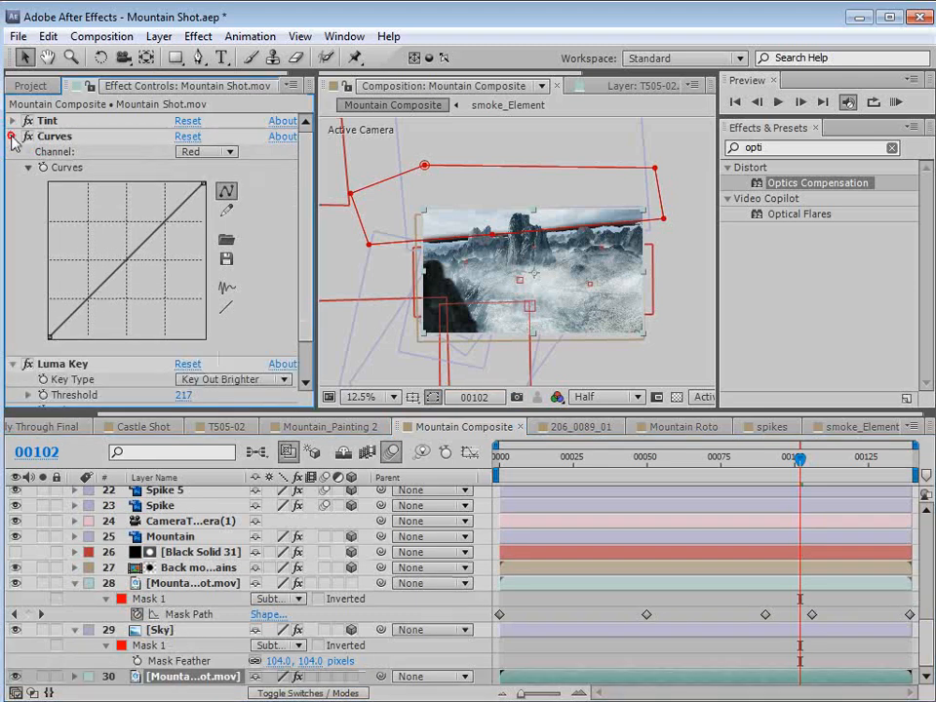
{"action": "left_click", "coordinate": [13, 137]}
{"action": "left_click", "coordinate": [13, 152]}
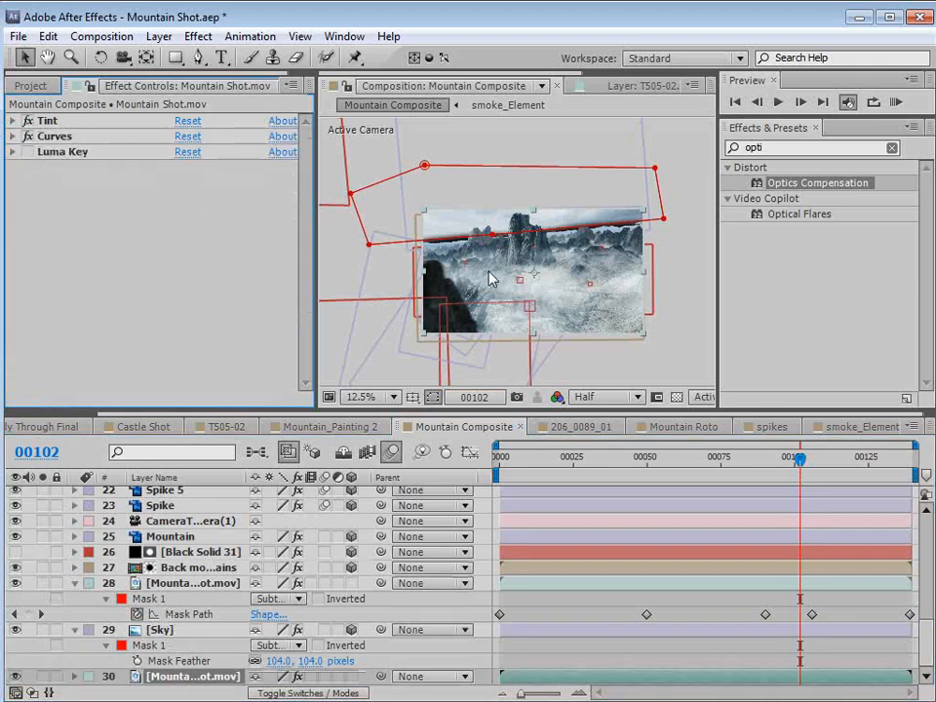
{"action": "key", "text": "ctrl+shift+h"}
{"action": "scroll", "coordinate": [534, 284], "scroll_direction": "up", "scroll_amount": 1}
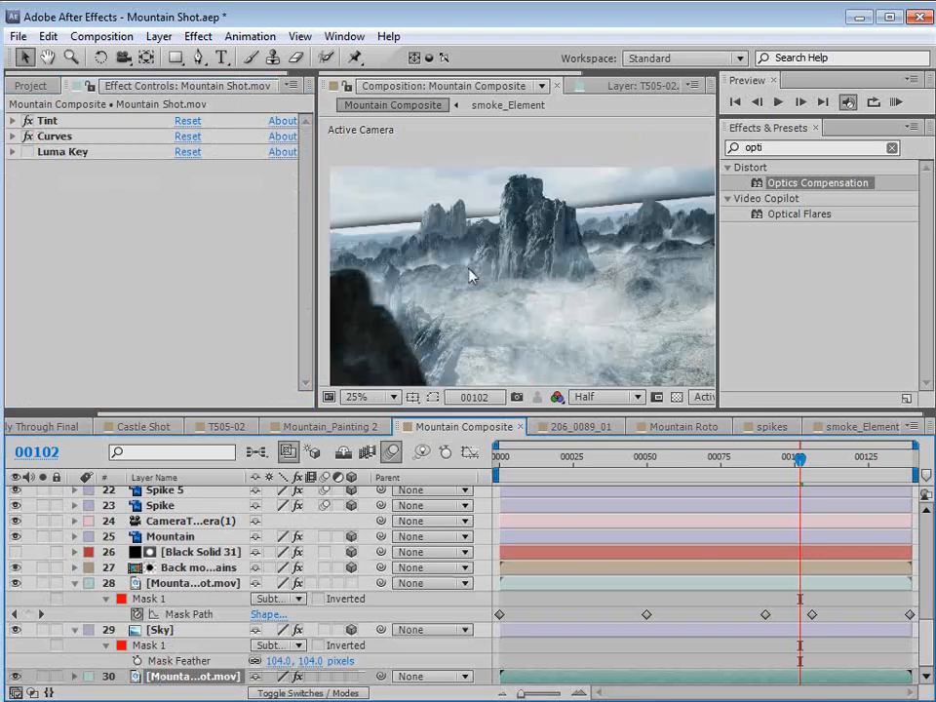
{"action": "key", "text": "m"}
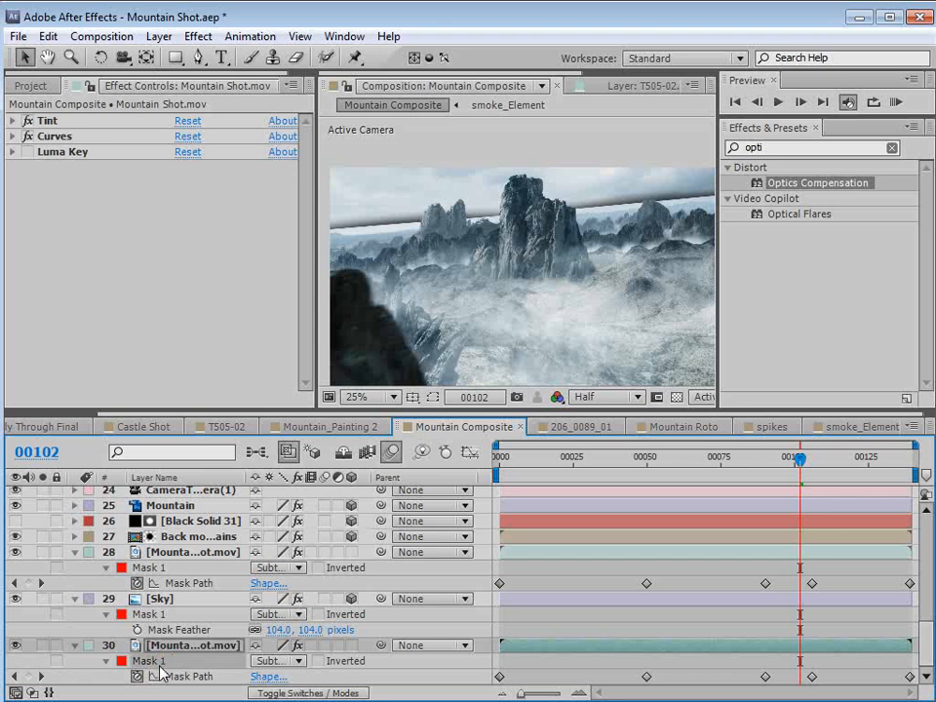
{"action": "scroll", "coordinate": [151, 667], "scroll_direction": "up", "scroll_amount": 1}
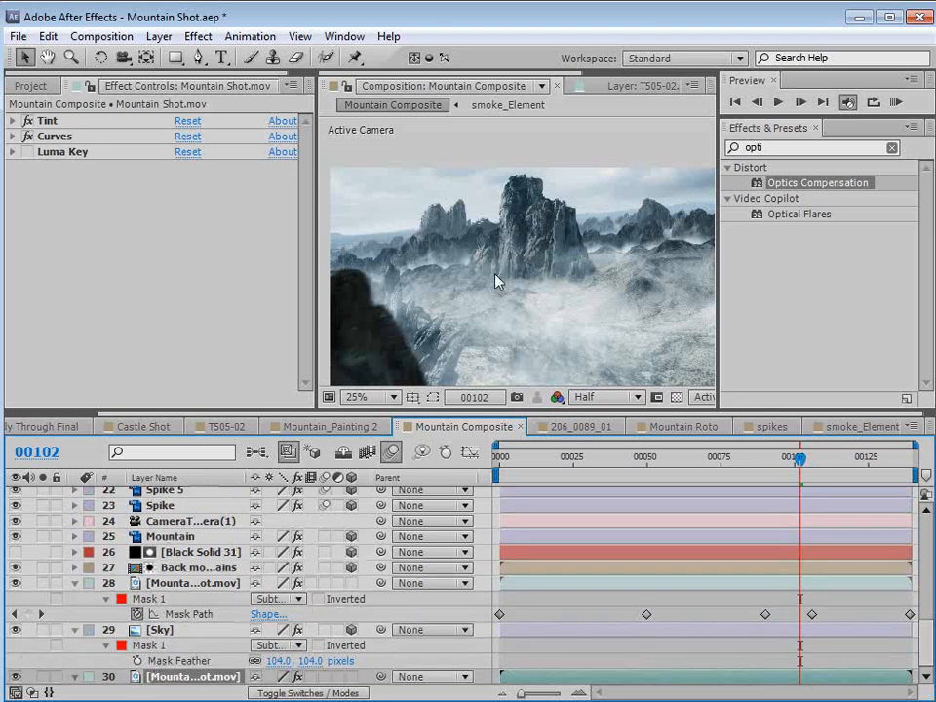
Solo the duplicated Mountain Shot.mov layer together with the Sky layer to examine how they blend at the horizon.
{"action": "key", "text": "space"}
{"action": "left_click_drag", "start_coordinate": [557, 285], "coordinate": [538, 265]}
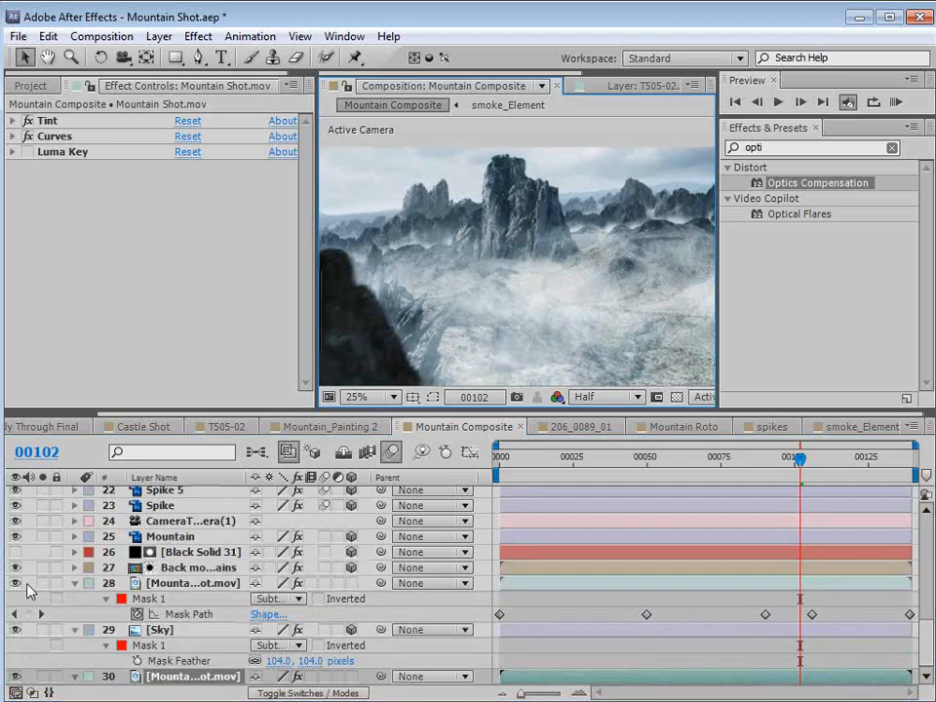
{"action": "left_click", "coordinate": [41, 675]}
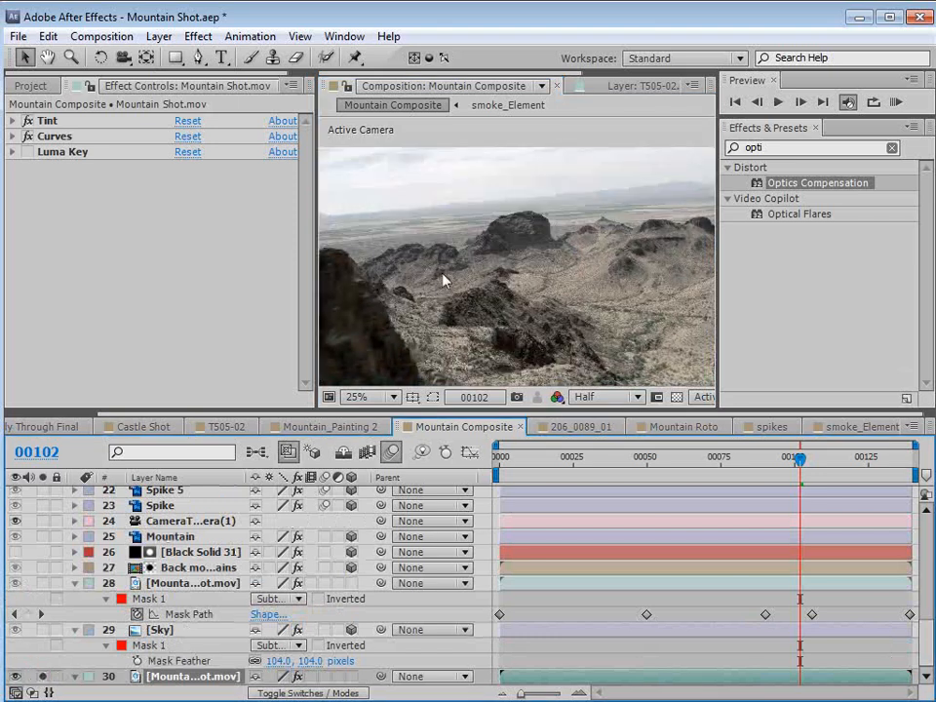
{"action": "left_click", "coordinate": [168, 631]}
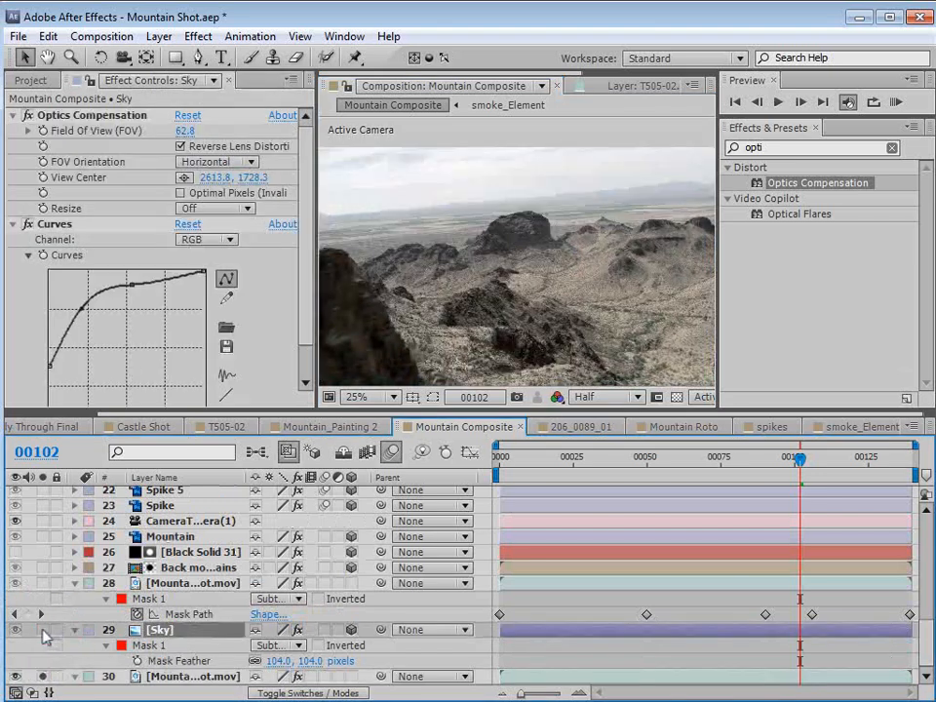
{"action": "left_click", "coordinate": [42, 630]}
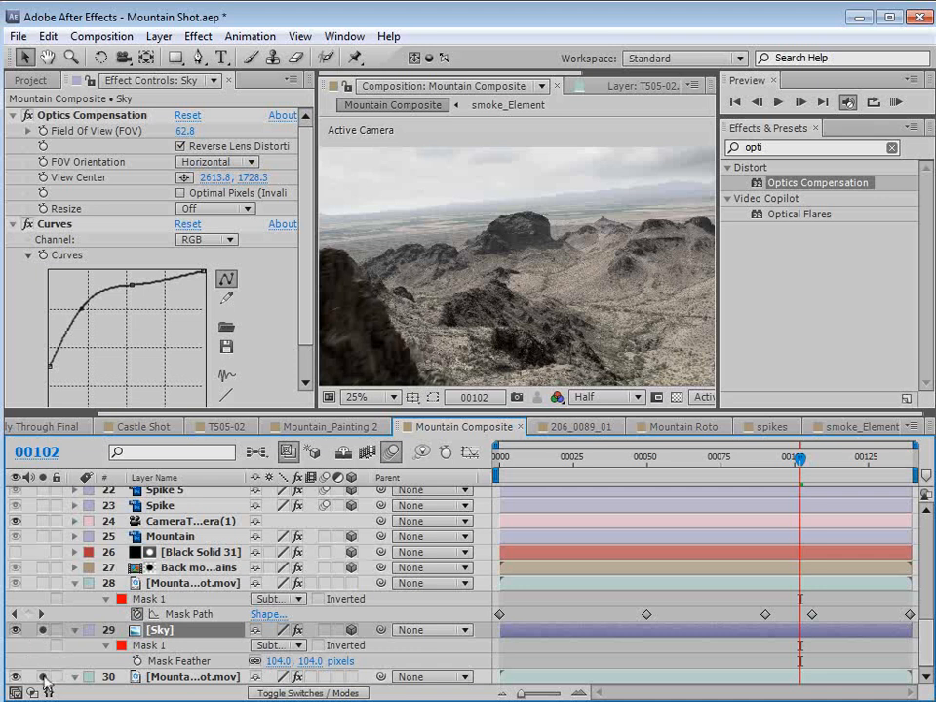
Toggle the solo switch and reveal the opacity of the lowest Mountain Shot.mov layer to compare the horizon blend in the composite.
{"action": "left_click", "coordinate": [42, 676]}
{"action": "left_click", "coordinate": [42, 676]}
{"action": "left_click", "coordinate": [42, 676]}
{"action": "left_click", "coordinate": [42, 676]}
{"action": "left_click", "coordinate": [171, 683]}
{"action": "key", "text": "t"}
{"action": "mouse_move", "coordinate": [259, 676]}
{"action": "left_mouse_down"}
{"action": "mouse_move", "coordinate": [217, 671]}
{"action": "mouse_move", "coordinate": [263, 673]}
{"action": "left_mouse_up"}
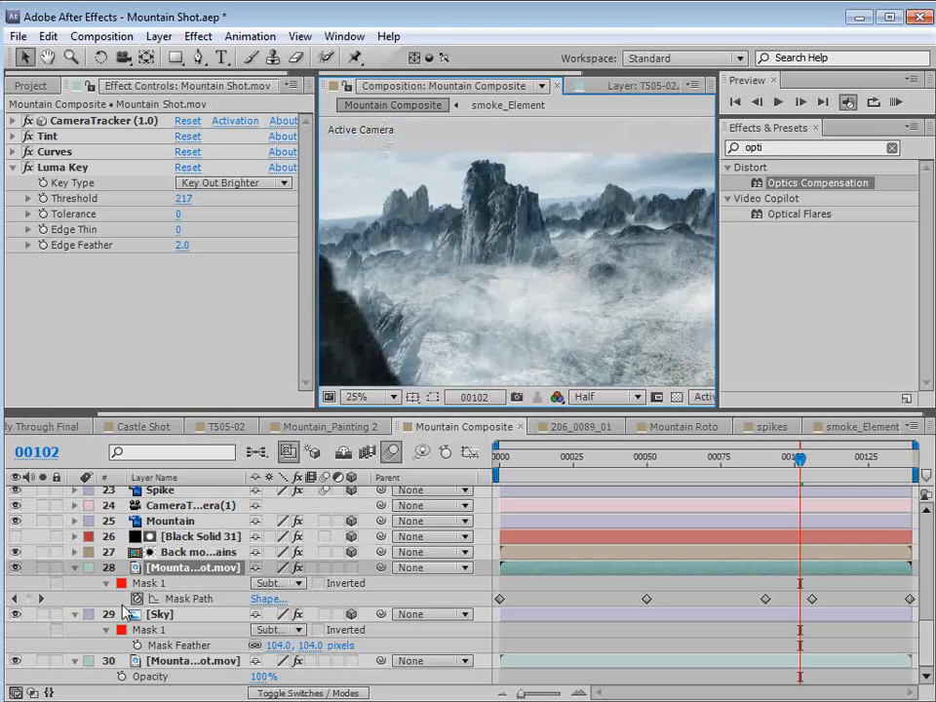
Add a second Curves effect to the Sky layer and widen the composition viewer.
{"action": "left_click", "coordinate": [159, 615]}
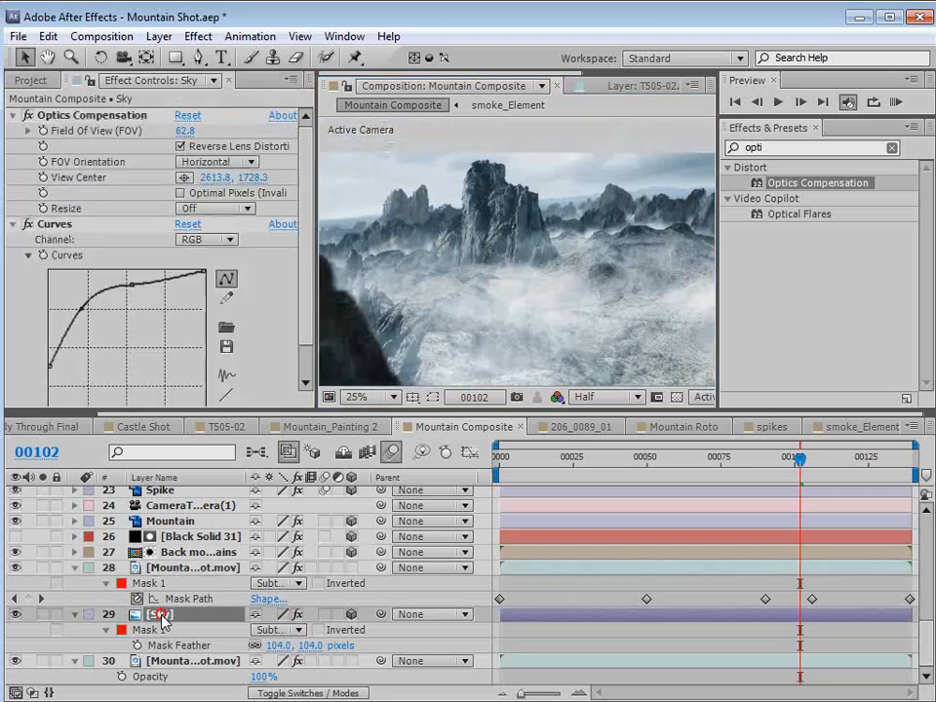
{"action": "left_click", "coordinate": [198, 36]}
{"action": "mouse_move", "coordinate": [278, 206]}
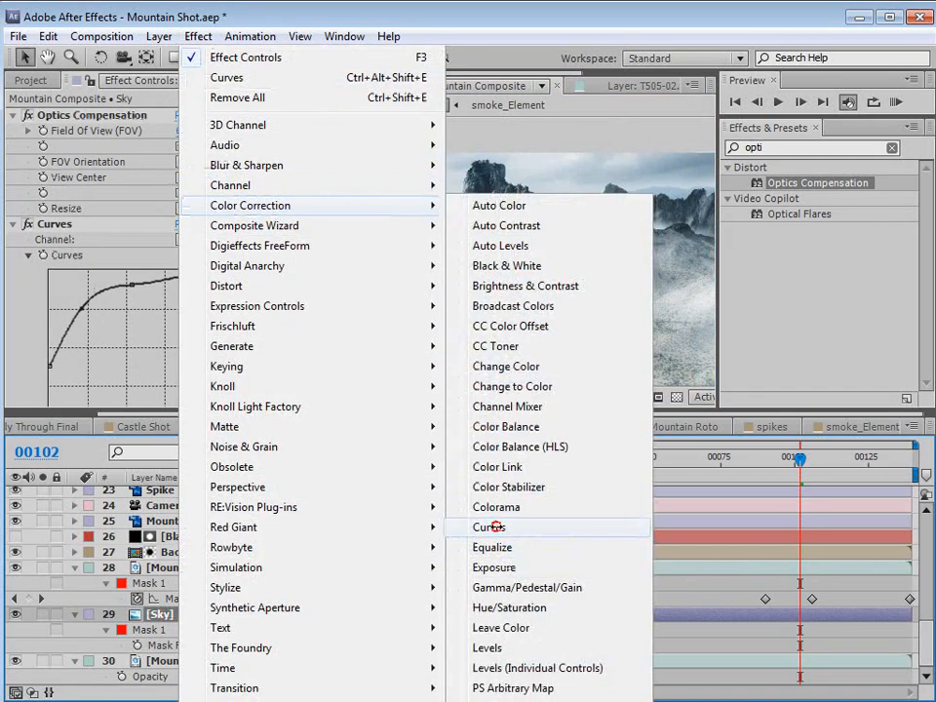
{"action": "left_click", "coordinate": [477, 526]}
{"action": "left_click_drag", "start_coordinate": [718, 228], "coordinate": [837, 230]}
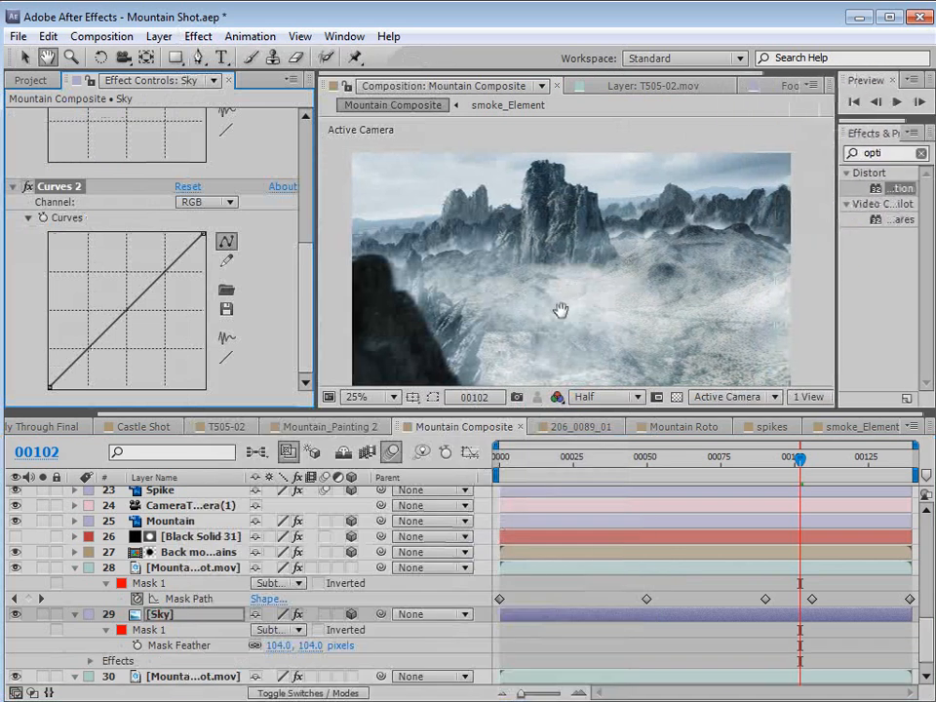
Pull the Sky layer's Curves 2 RGB curve down in the midtones and add a lower shadow point to darken the clouds.
{"action": "left_click_drag", "start_coordinate": [561, 310], "coordinate": [557, 328]}
{"action": "scroll", "coordinate": [585, 297], "scroll_direction": "up", "scroll_amount": 1}
{"action": "left_click_drag", "start_coordinate": [659, 263], "coordinate": [572, 292]}
{"action": "left_click_drag", "start_coordinate": [146, 304], "coordinate": [156, 319]}
{"action": "left_click_drag", "start_coordinate": [151, 312], "coordinate": [157, 310]}
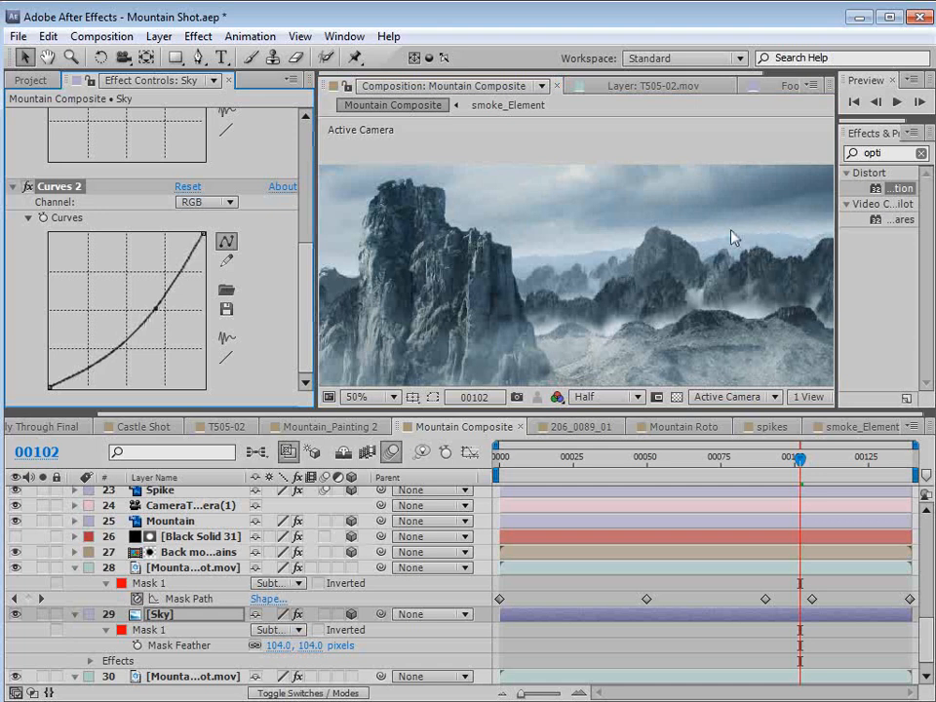
{"action": "left_click_drag", "start_coordinate": [105, 356], "coordinate": [124, 376]}
{"action": "scroll", "coordinate": [480, 314], "scroll_direction": "down", "scroll_amount": 1}
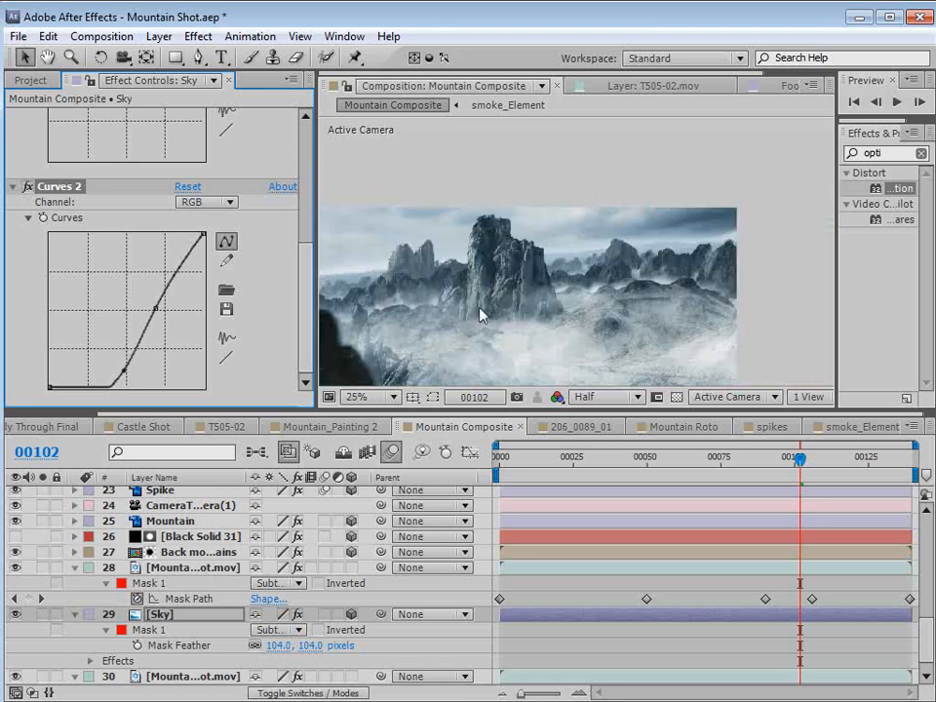
Refine Curves 2 by raising its midtone point and easing its shadow point, and check the sky at frames 66 and 95.
{"action": "left_click_drag", "start_coordinate": [547, 309], "coordinate": [620, 245]}
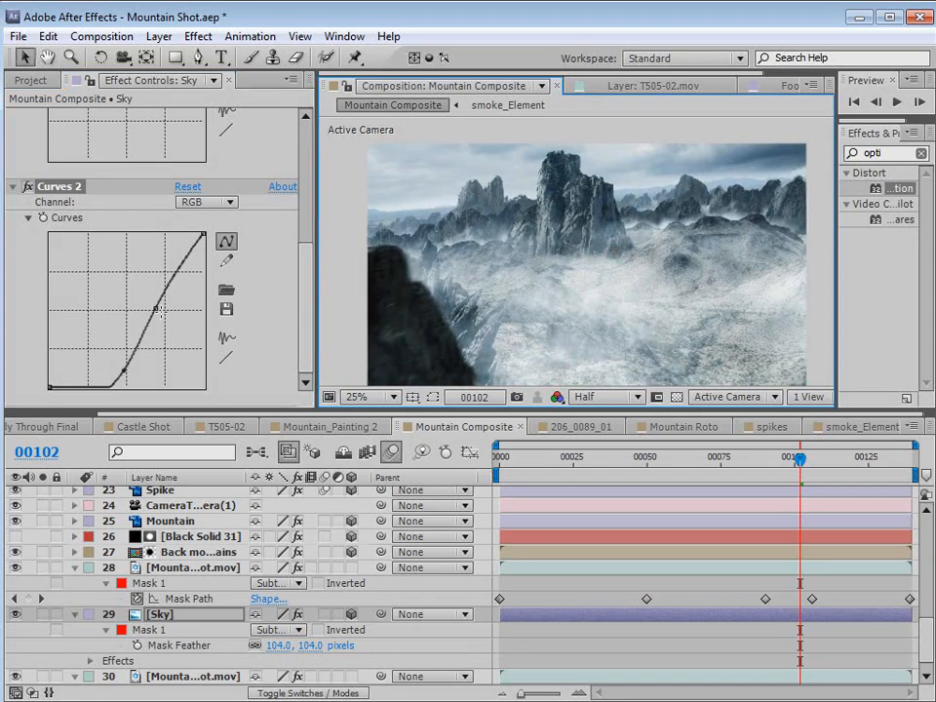
{"action": "mouse_move", "coordinate": [156, 311]}
{"action": "left_mouse_down"}
{"action": "mouse_move", "coordinate": [177, 320]}
{"action": "mouse_move", "coordinate": [165, 303]}
{"action": "left_mouse_up"}
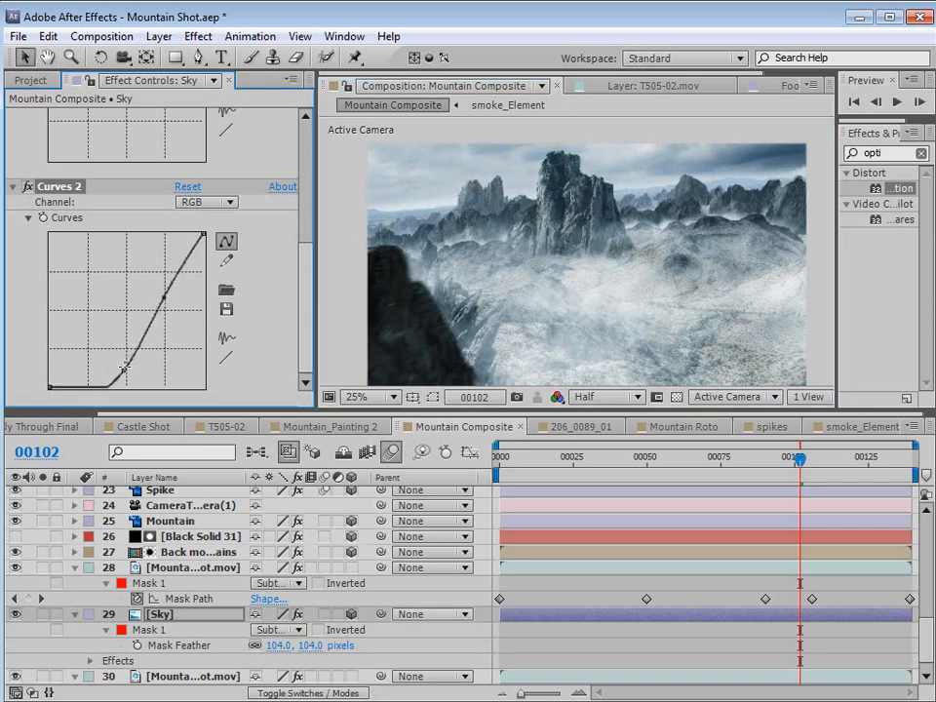
{"action": "left_click_drag", "start_coordinate": [126, 373], "coordinate": [115, 373]}
{"action": "left_click_drag", "start_coordinate": [683, 282], "coordinate": [641, 259]}
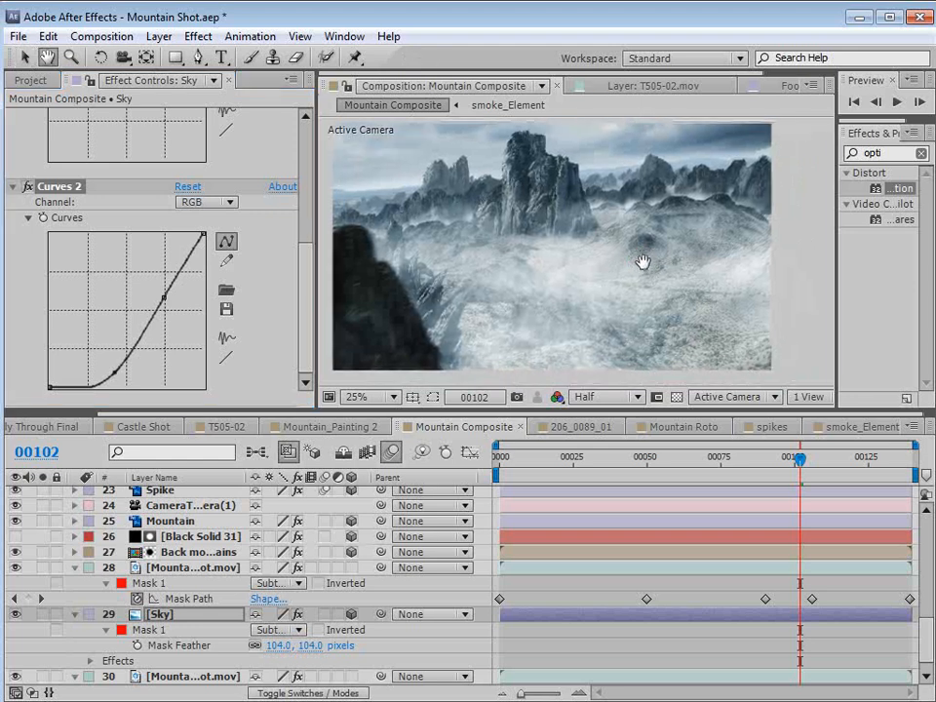
{"action": "left_click_drag", "start_coordinate": [788, 472], "coordinate": [695, 460]}
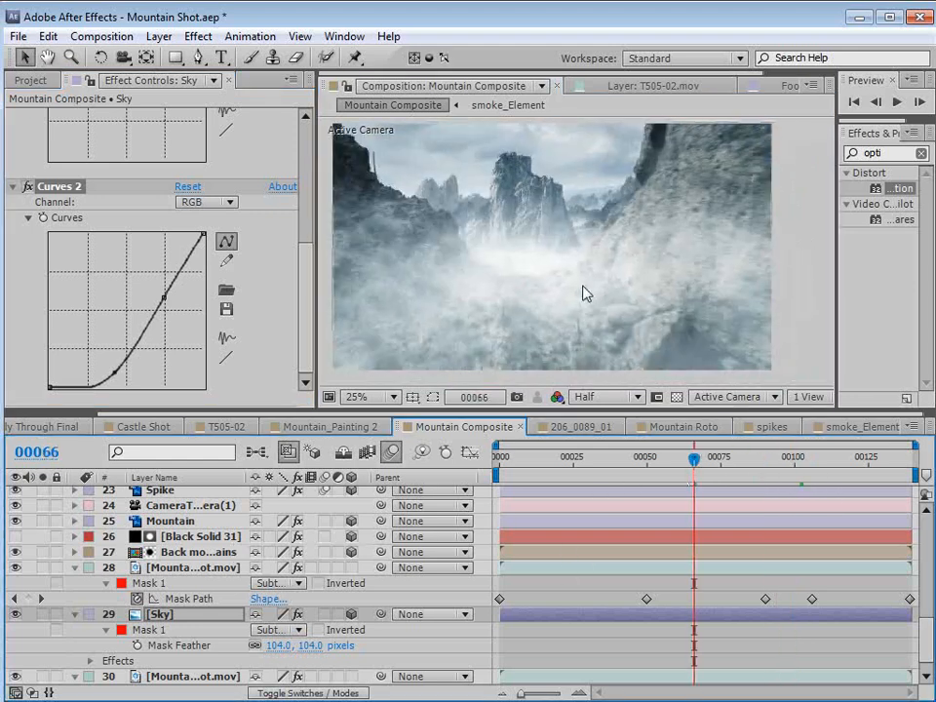
{"action": "left_click_drag", "start_coordinate": [681, 462], "coordinate": [780, 462]}
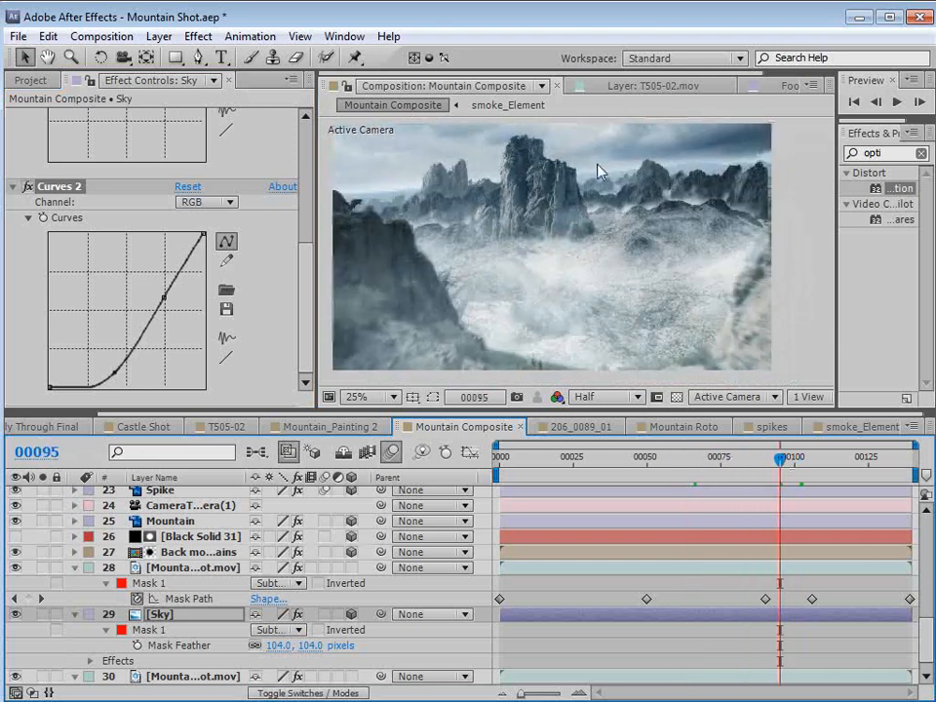
In the smoke_Element composition, apply a Fill effect to White Solid 15 and set its color to light blue.
{"action": "left_click", "coordinate": [857, 426]}
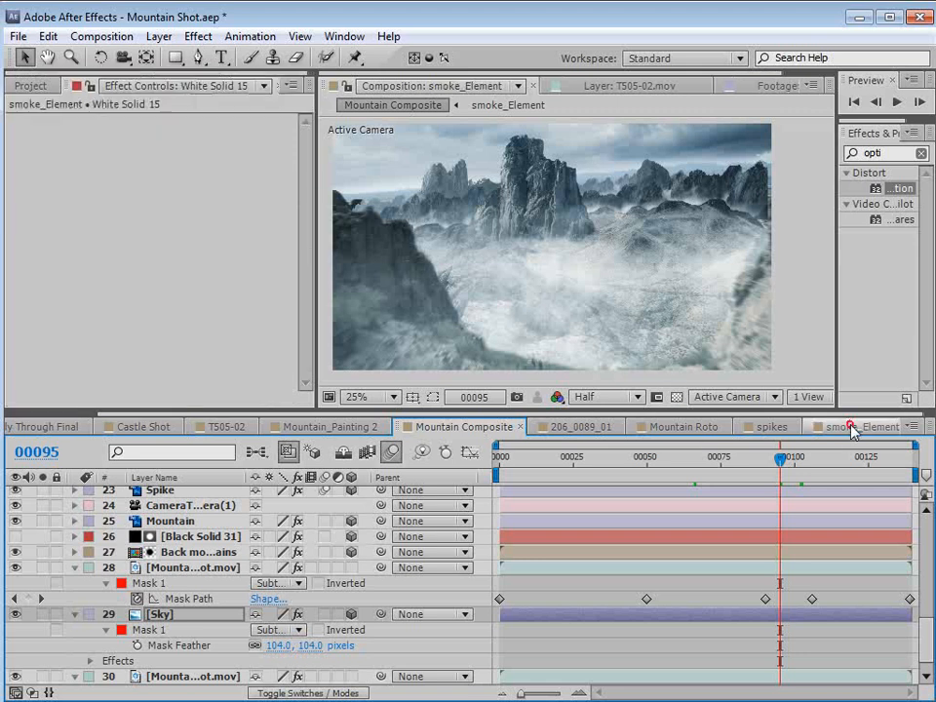
{"action": "left_click", "coordinate": [198, 36]}
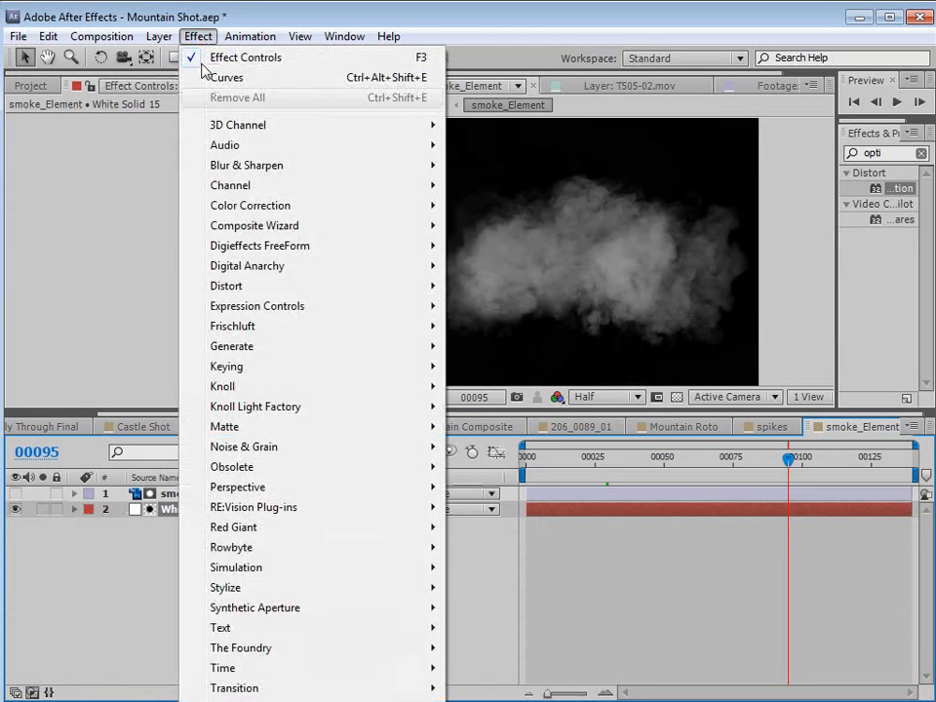
{"action": "mouse_move", "coordinate": [239, 349]}
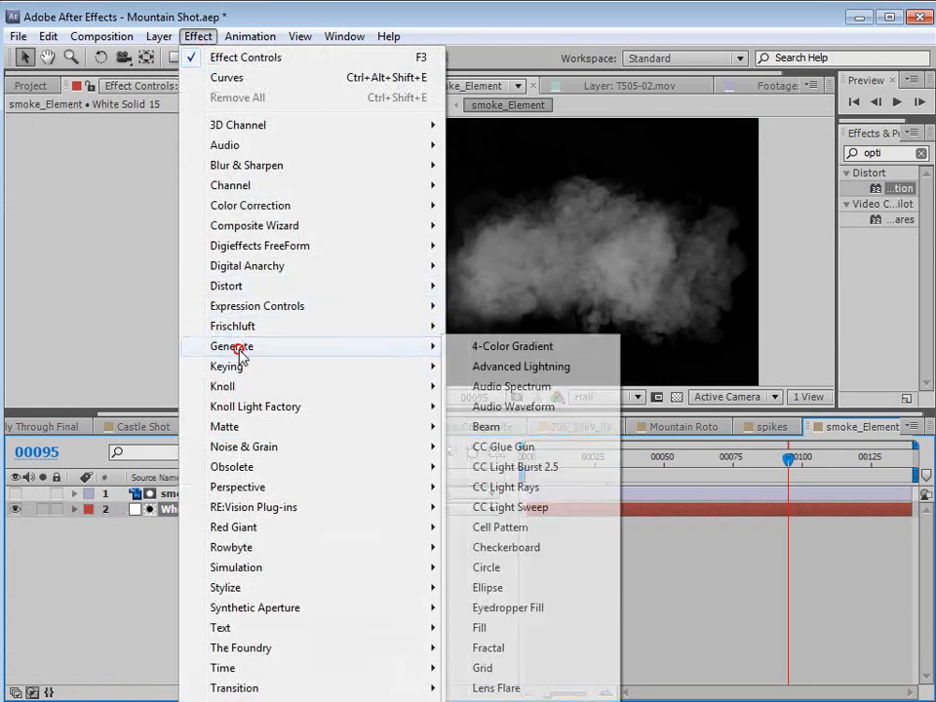
{"action": "left_click", "coordinate": [485, 627]}
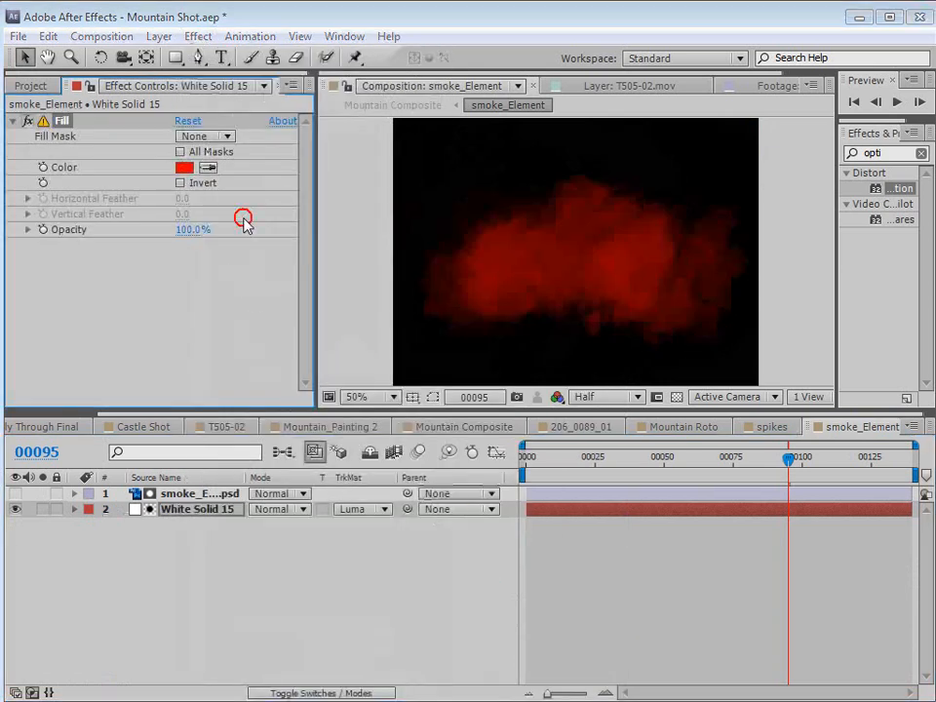
{"action": "left_click", "coordinate": [183, 167]}
{"action": "left_click", "coordinate": [501, 435]}
{"action": "mouse_move", "coordinate": [278, 358]}
{"action": "left_mouse_down"}
{"action": "mouse_move", "coordinate": [269, 367]}
{"action": "mouse_move", "coordinate": [306, 344]}
{"action": "left_mouse_up"}
{"action": "left_click", "coordinate": [644, 343]}
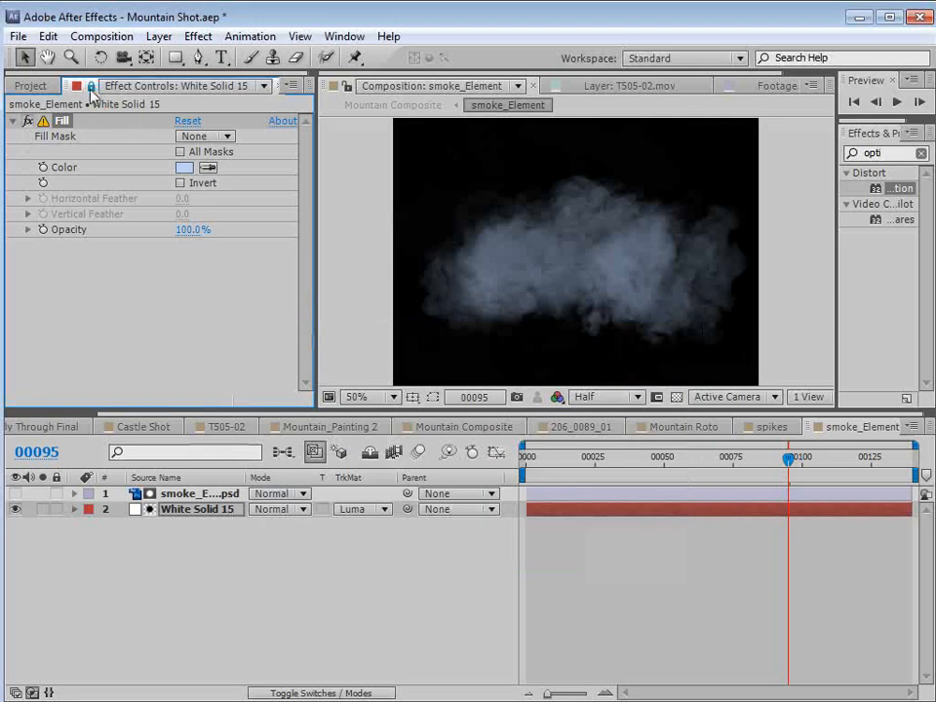
Return to Mountain Composite with the Fill controls locked and set the smoke's Fill color to the paler blue E0E9F6.
{"action": "left_click", "coordinate": [473, 427]}
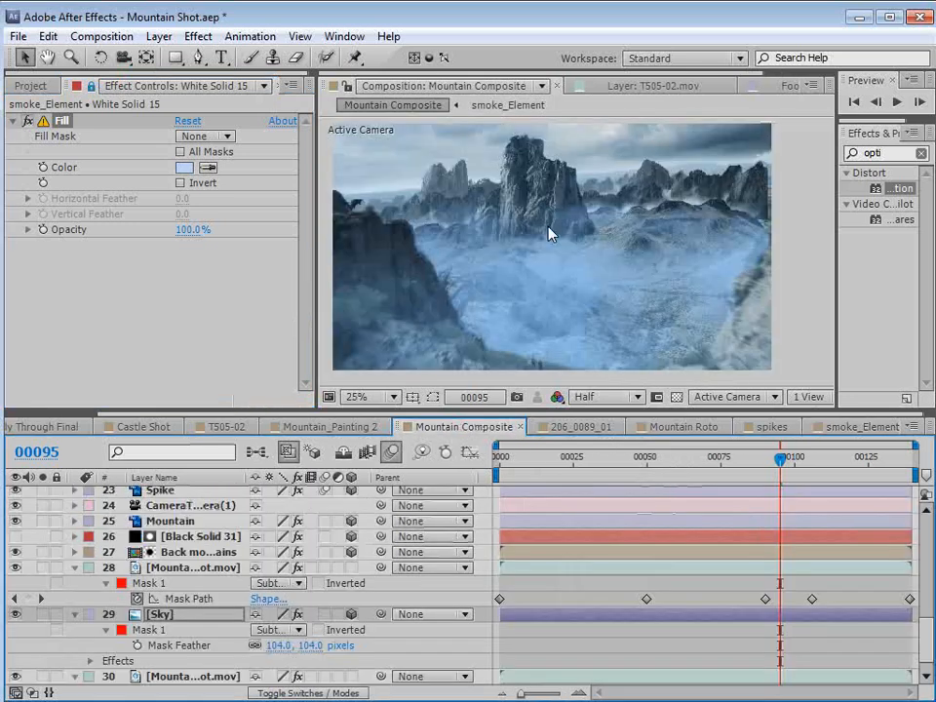
{"action": "left_click", "coordinate": [183, 167]}
{"action": "left_click_drag", "start_coordinate": [283, 346], "coordinate": [267, 347]}
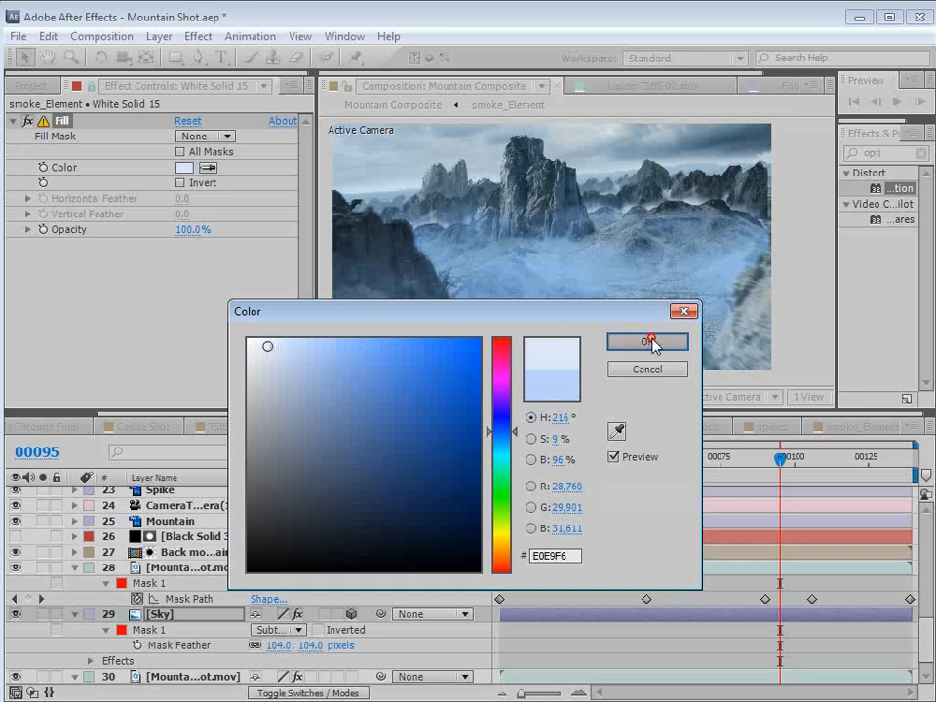
{"action": "left_click", "coordinate": [649, 342]}
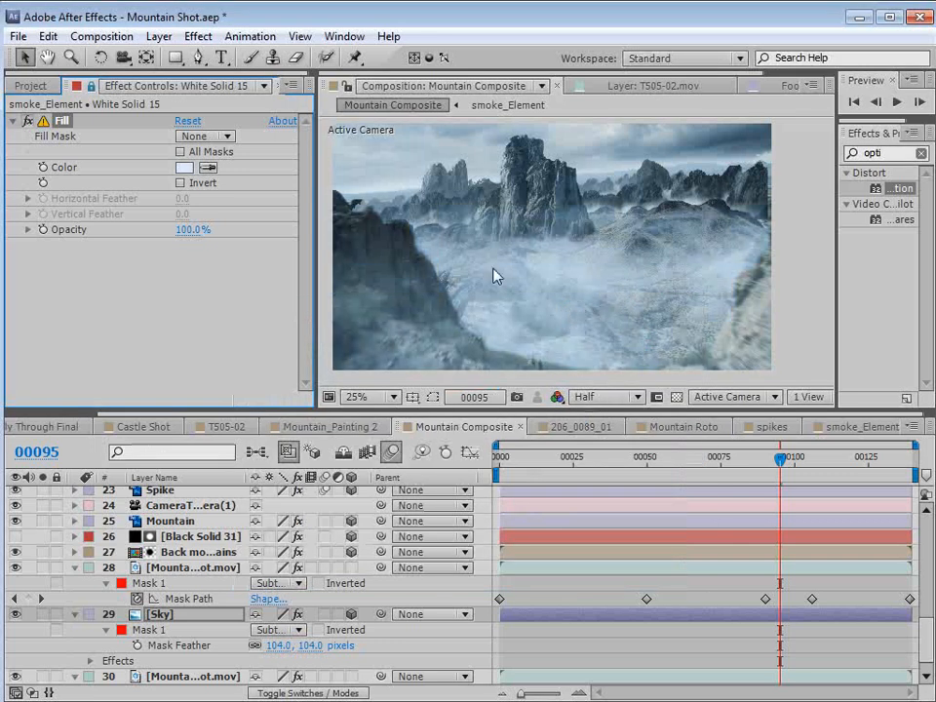
Compare the fog in Mountain Composite with the smoke's Fill effect disabled and enabled.
{"action": "left_click", "coordinate": [27, 121]}
{"action": "left_click", "coordinate": [27, 121]}
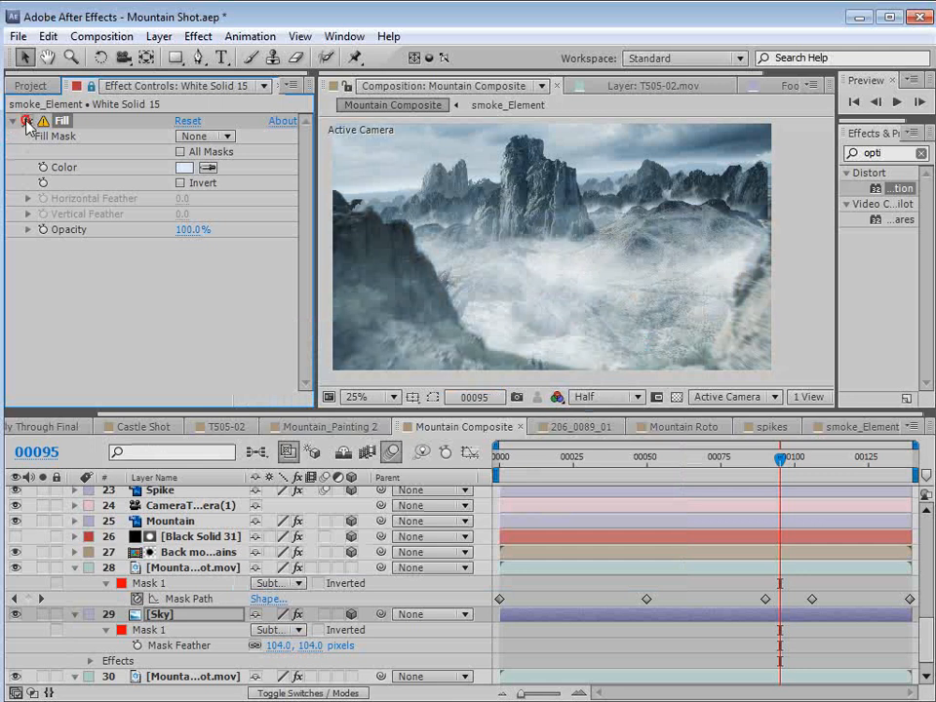
{"action": "left_click", "coordinate": [28, 121]}
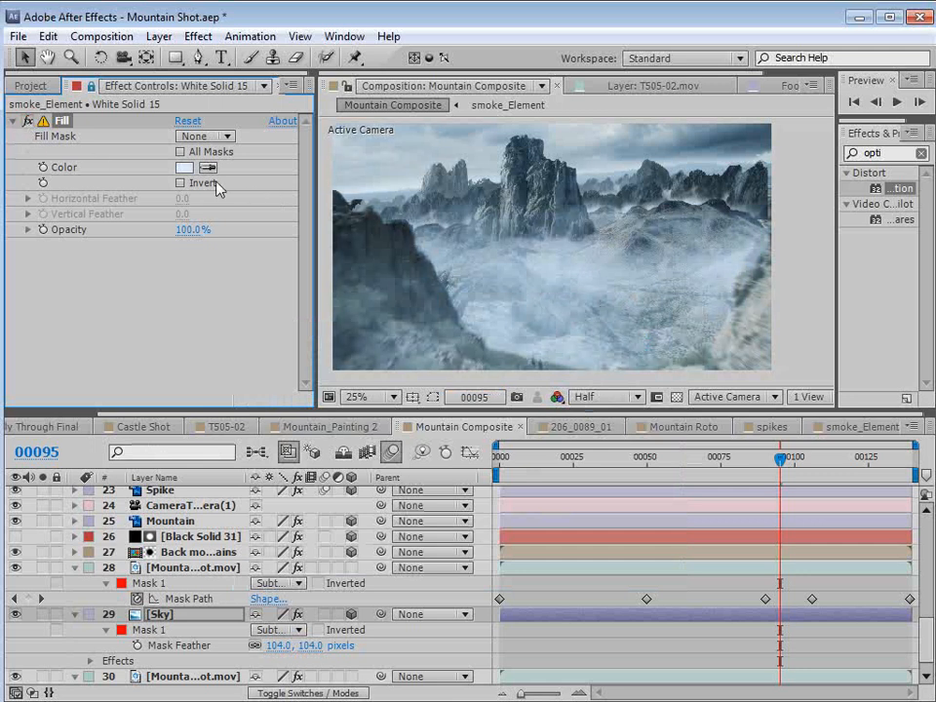
Fine-tune the smoke's Fill color by trying CDD9EC and settling on the pale blue DBE4F2.
{"action": "left_click", "coordinate": [183, 168]}
{"action": "left_click", "coordinate": [277, 355]}
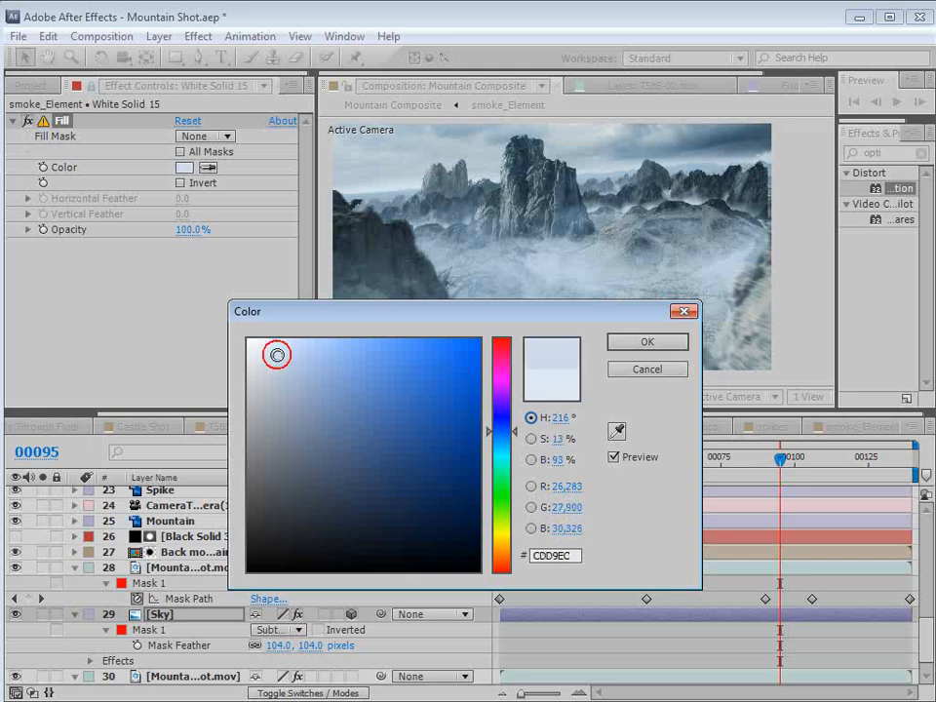
{"action": "left_click", "coordinate": [646, 342]}
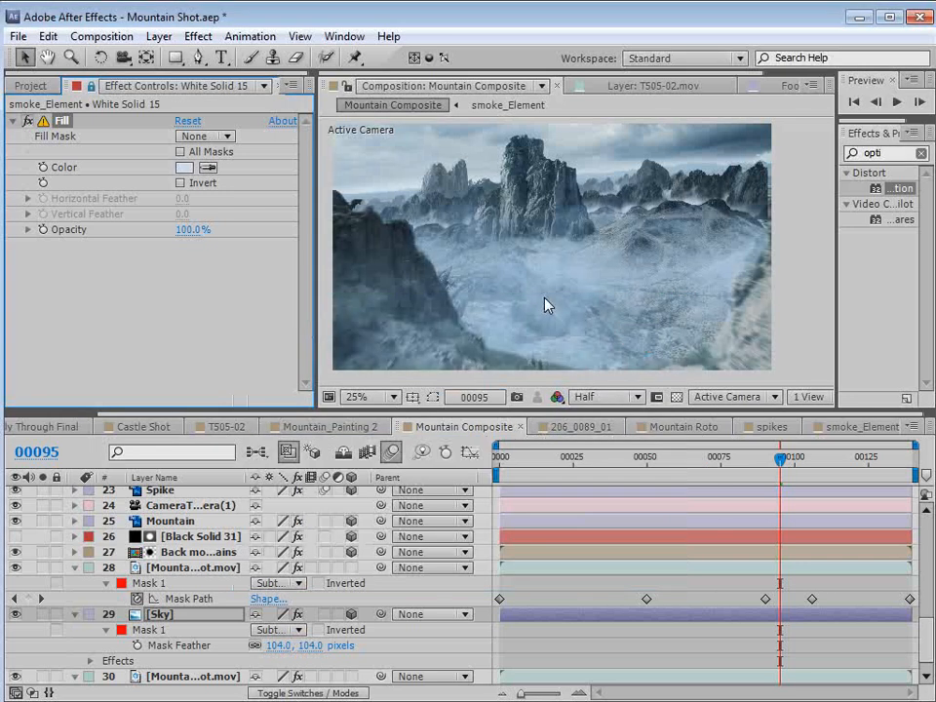
{"action": "left_click", "coordinate": [183, 167]}
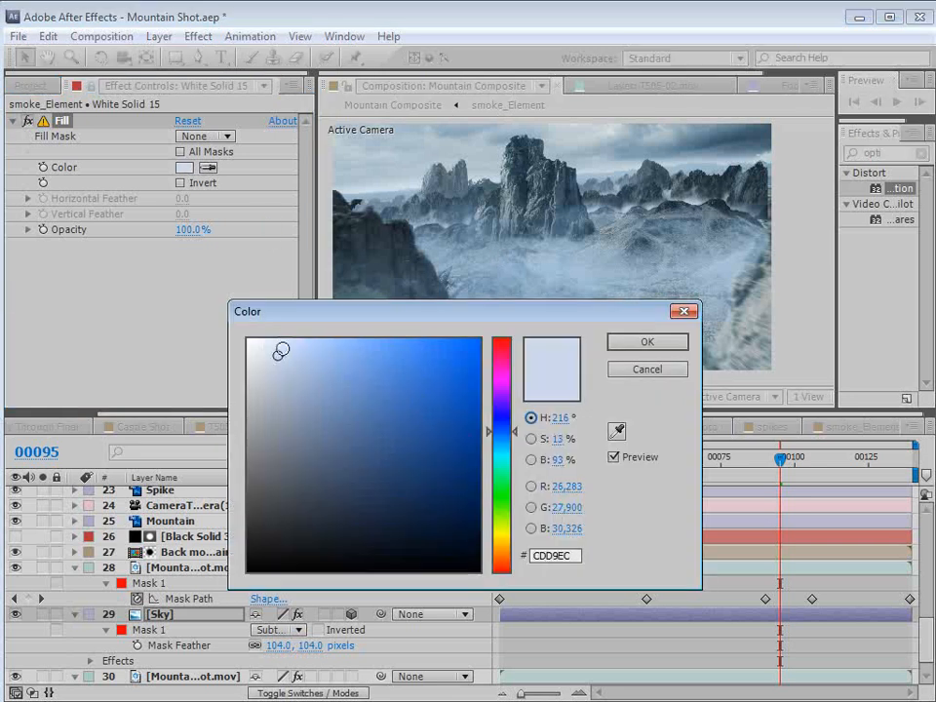
{"action": "left_click_drag", "start_coordinate": [281, 351], "coordinate": [267, 349]}
{"action": "left_click", "coordinate": [647, 341]}
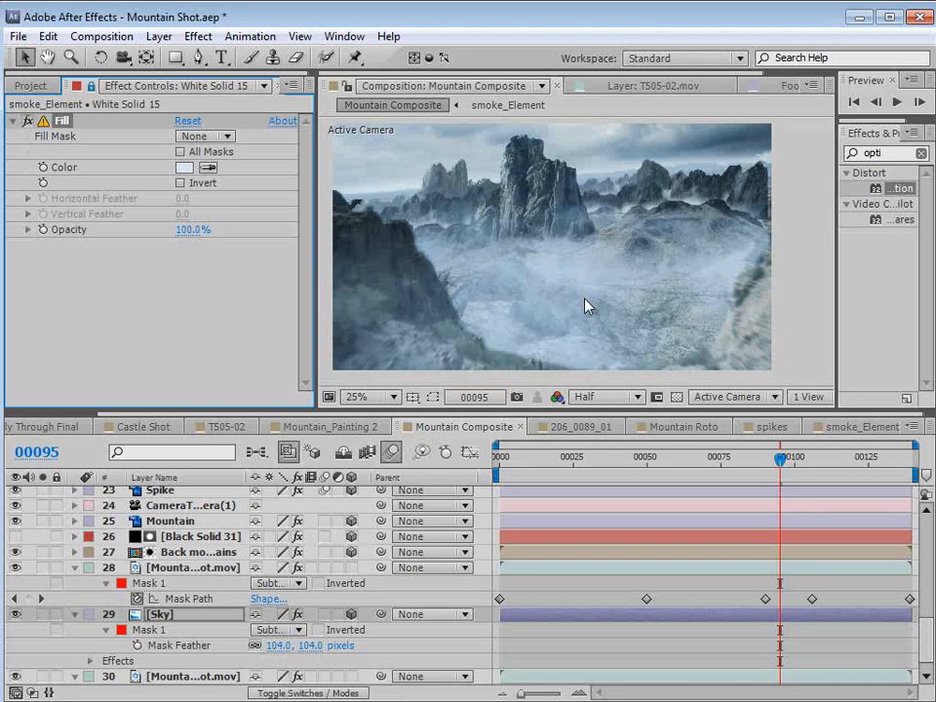
{"action": "left_click", "coordinate": [182, 167]}
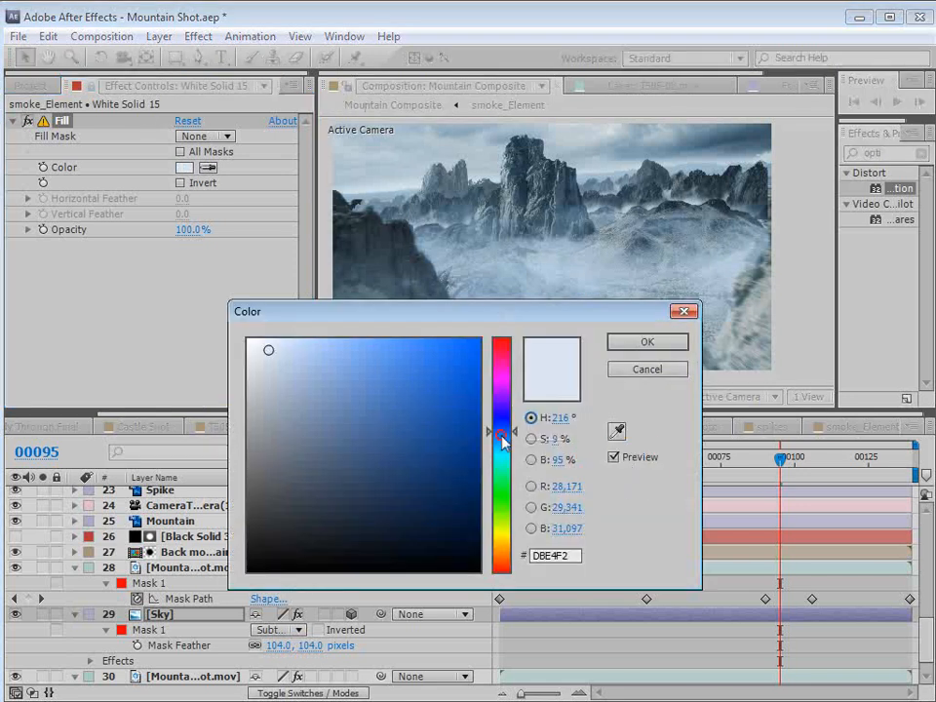
{"action": "left_click", "coordinate": [642, 345]}
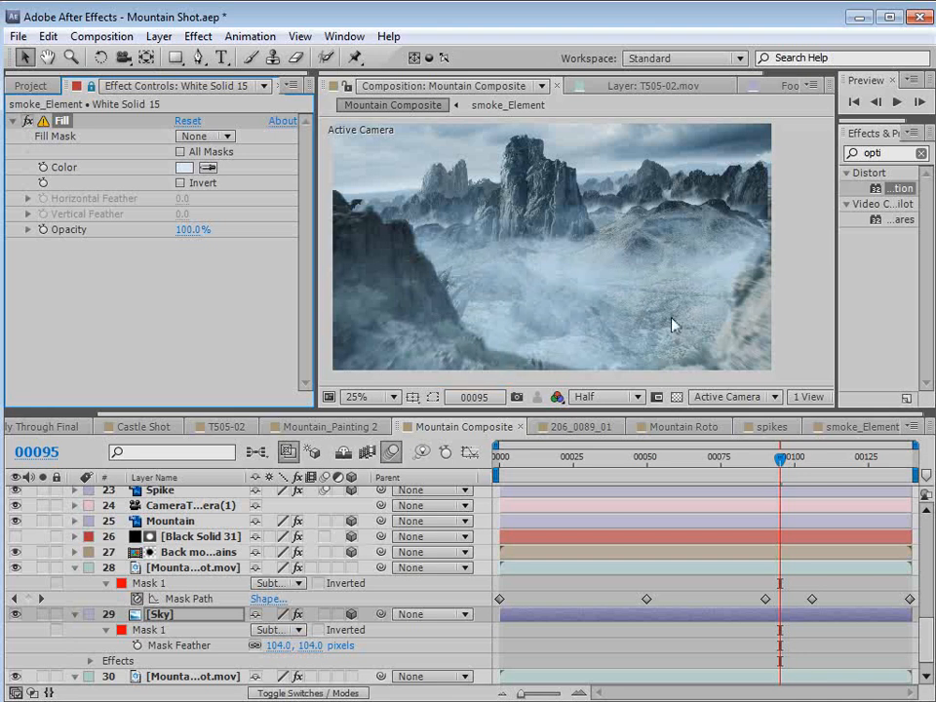
Start the work area at frame 56, RAM preview the mountain composite at half resolution, and stop at frame 86.
{"action": "left_click", "coordinate": [712, 461]}
{"action": "left_click_drag", "start_coordinate": [712, 465], "coordinate": [666, 470]}
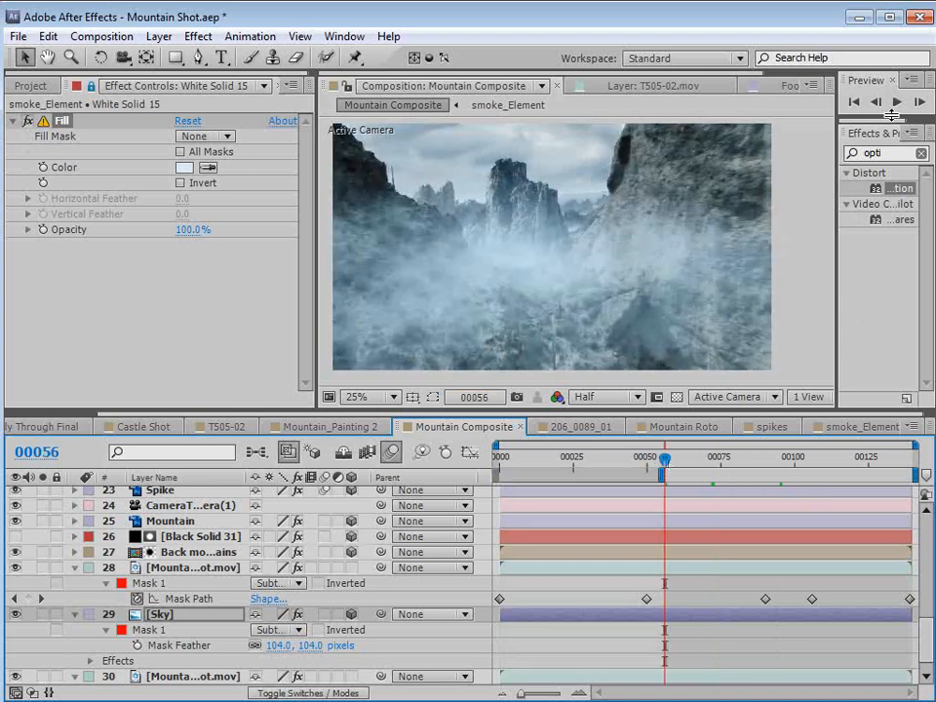
{"action": "left_click_drag", "start_coordinate": [891, 115], "coordinate": [889, 190]}
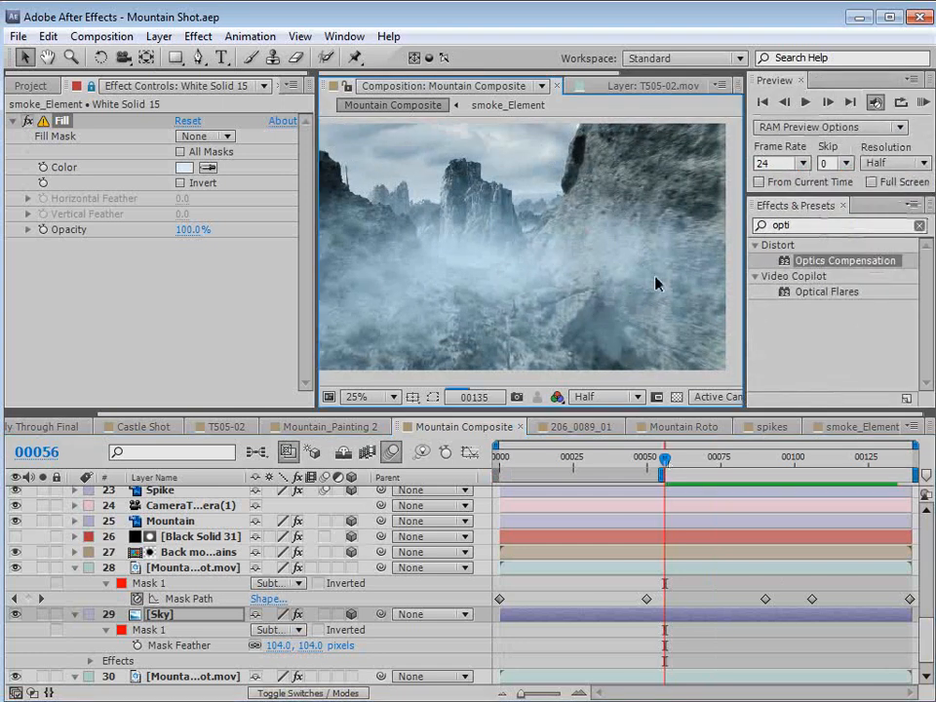
{"action": "key", "text": "KP_0"}
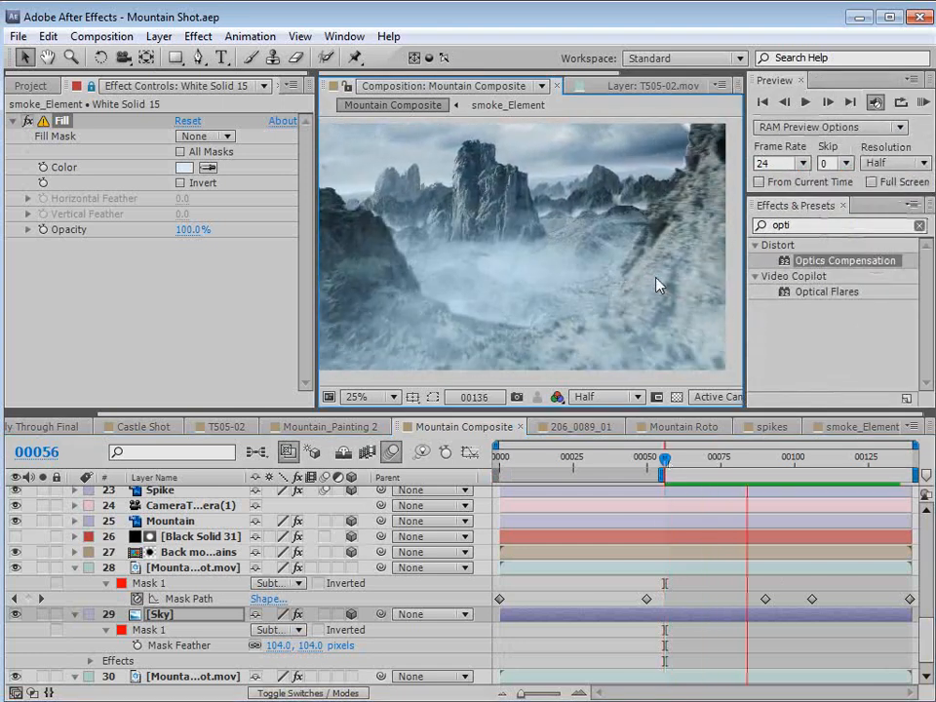
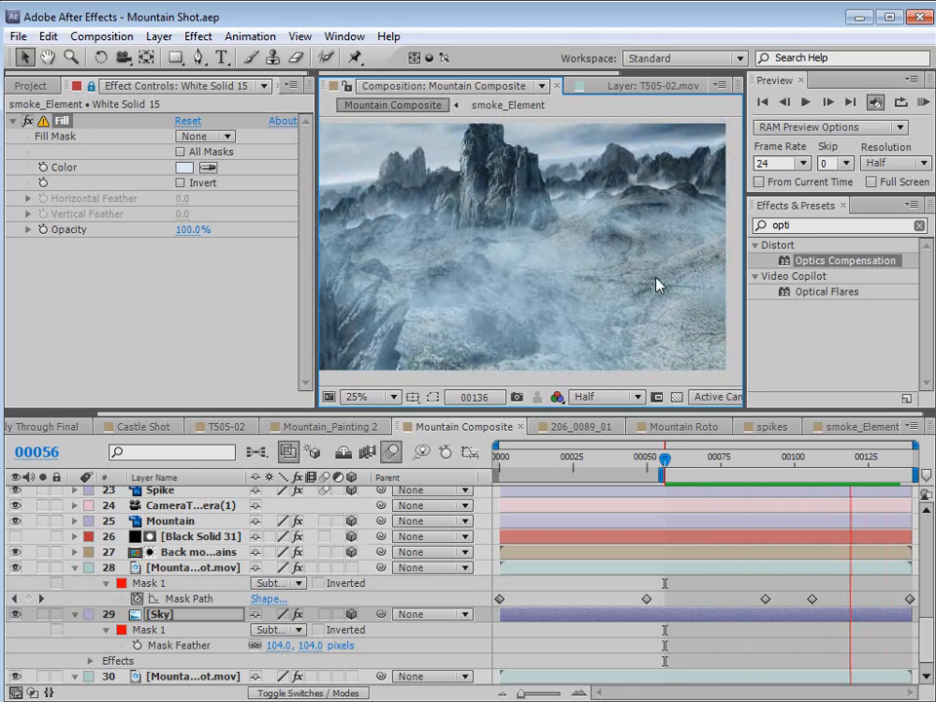
{"action": "key", "text": "space"}
{"action": "left_click_drag", "start_coordinate": [733, 459], "coordinate": [753, 460]}
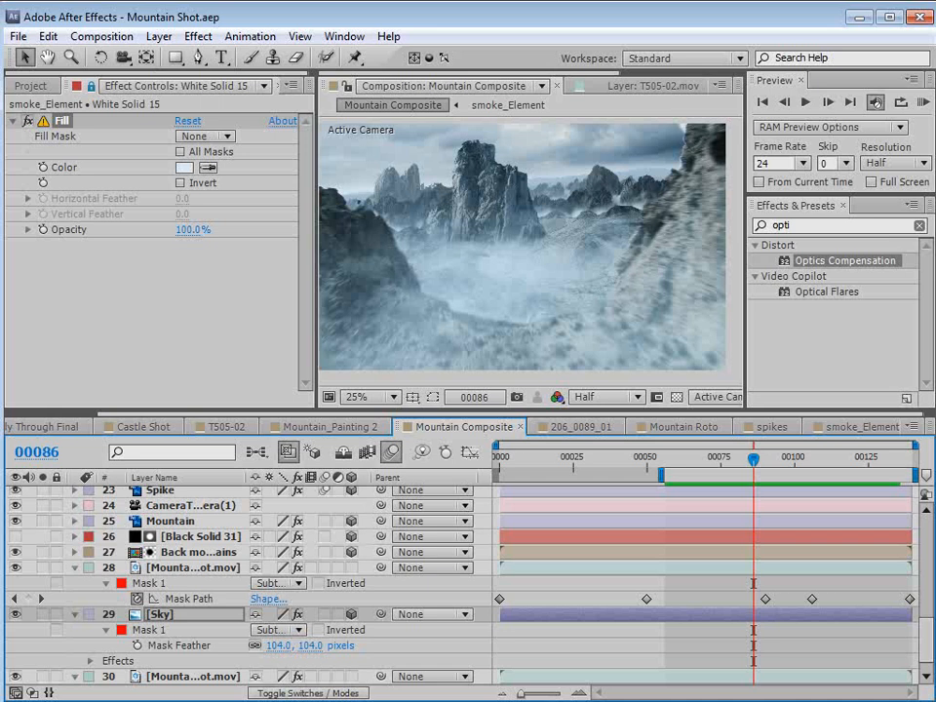
Switch to Firefox and search the Video Copilot tutorials for "sky replace".
{"action": "key", "text": "alt+Tab"}
{"action": "left_click_drag", "start_coordinate": [466, 46], "coordinate": [452, 42]}
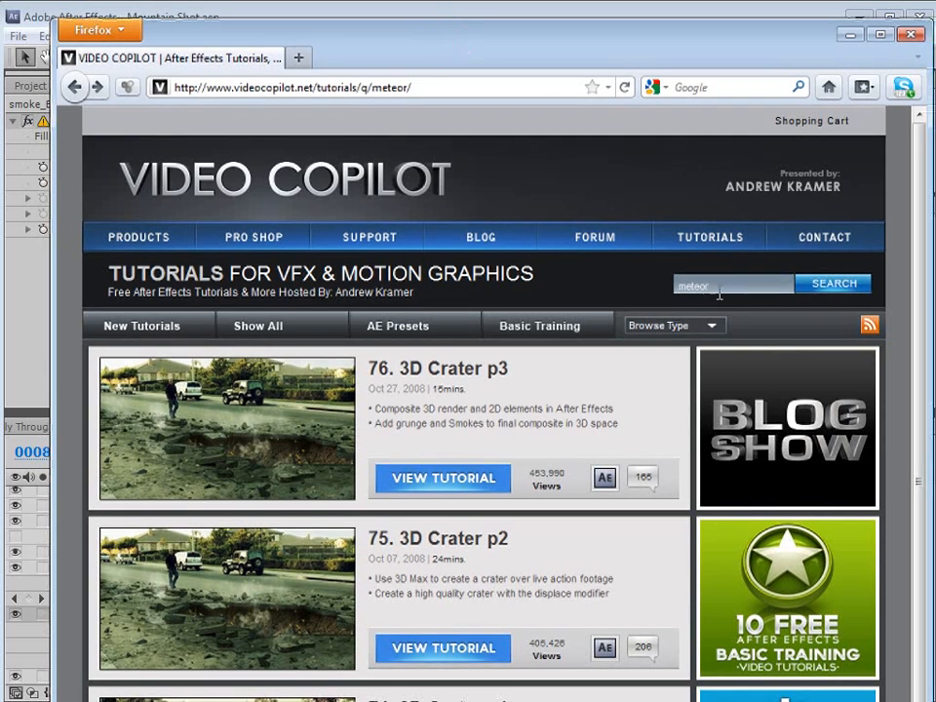
{"action": "left_click_drag", "start_coordinate": [720, 291], "coordinate": [654, 284]}
{"action": "type", "text": "adv"}
{"action": "type", "text": "sky repl"}
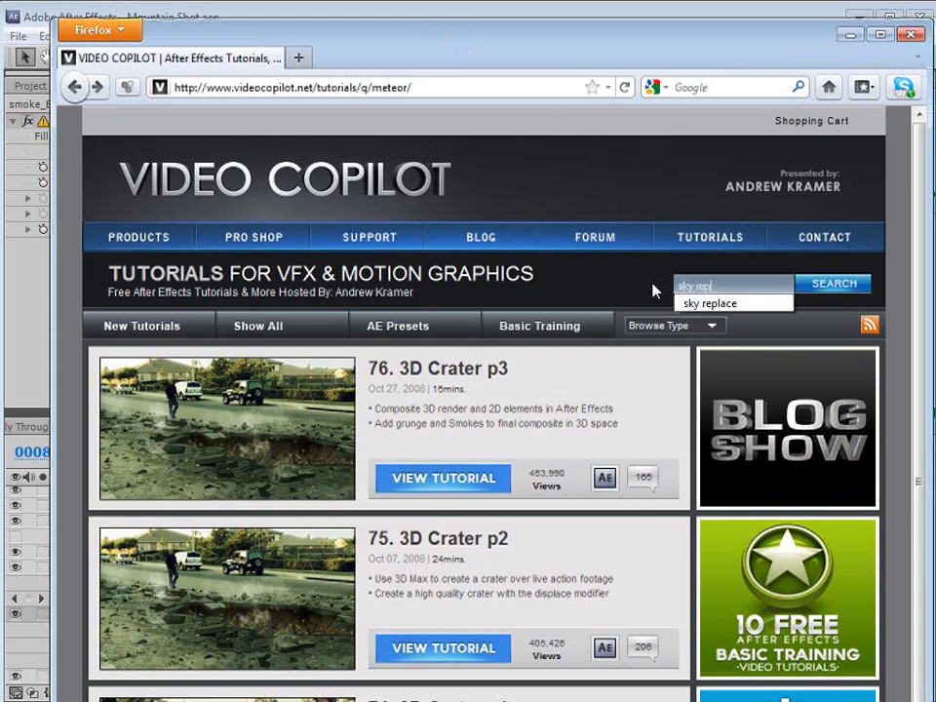
{"action": "type", "text": "ace"}
{"action": "key", "text": "Return"}
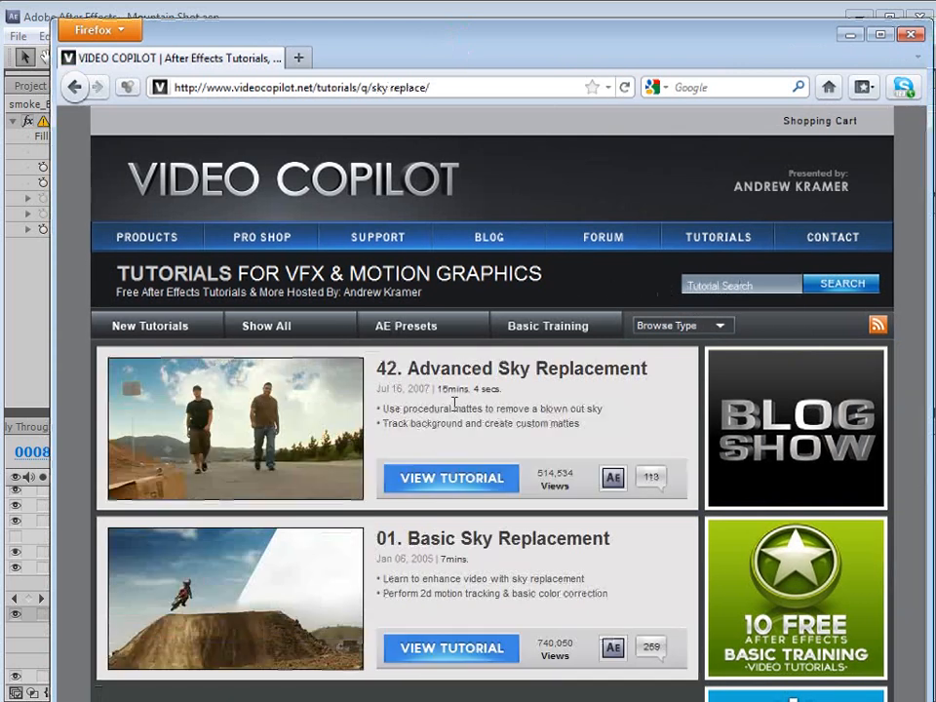
Look over the Advanced Sky Replacement tutorial's description in the search results and return to After Effects.
{"action": "mouse_move", "coordinate": [278, 405]}
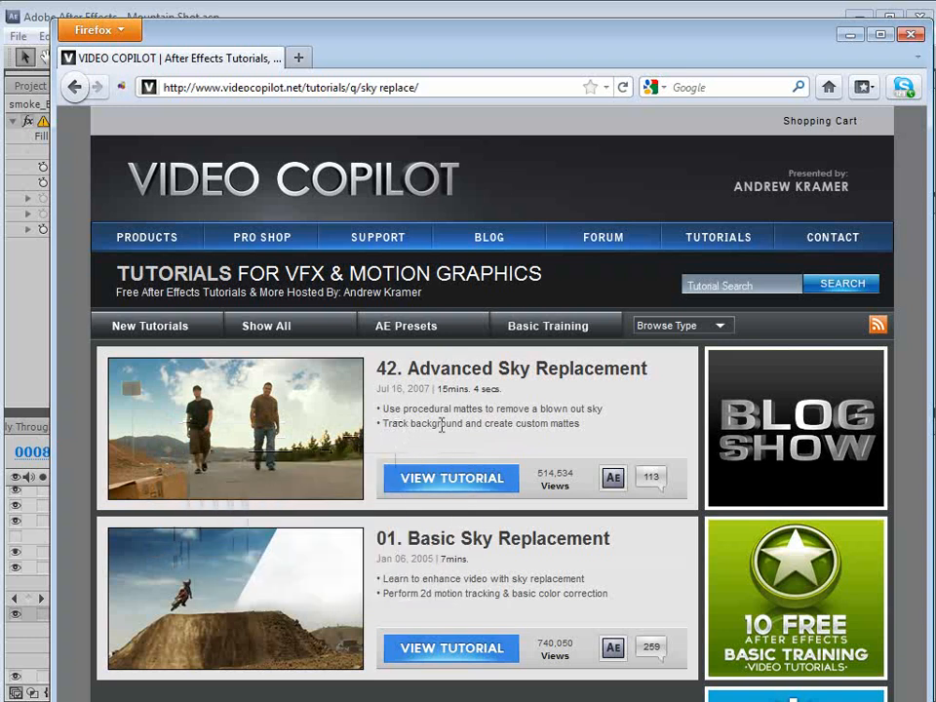
{"action": "left_click_drag", "start_coordinate": [444, 421], "coordinate": [381, 409]}
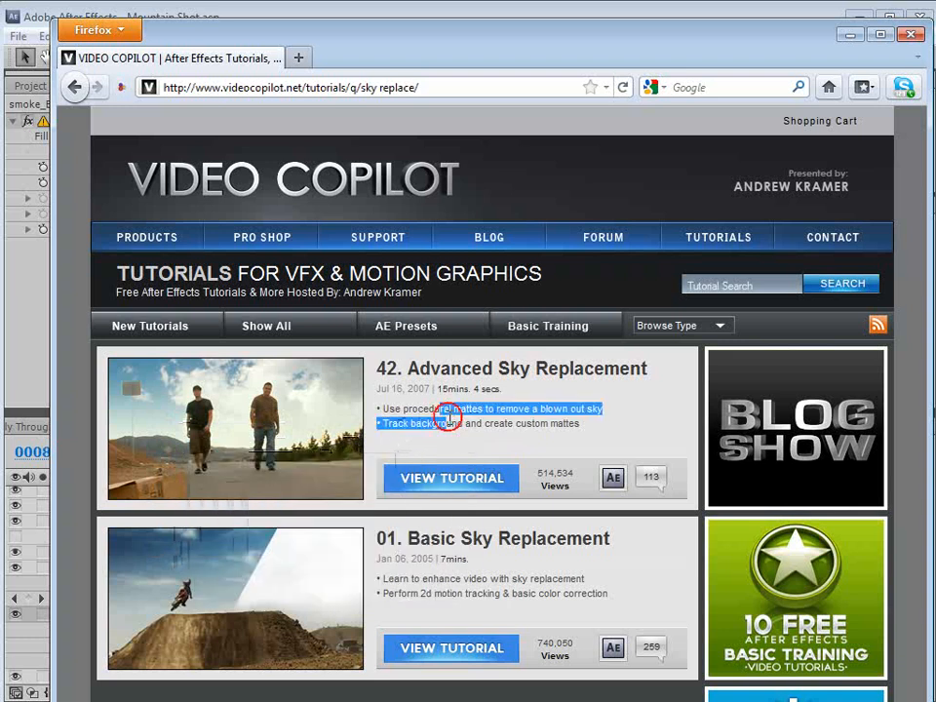
{"action": "left_click", "coordinate": [428, 358]}
{"action": "left_click", "coordinate": [344, 7]}
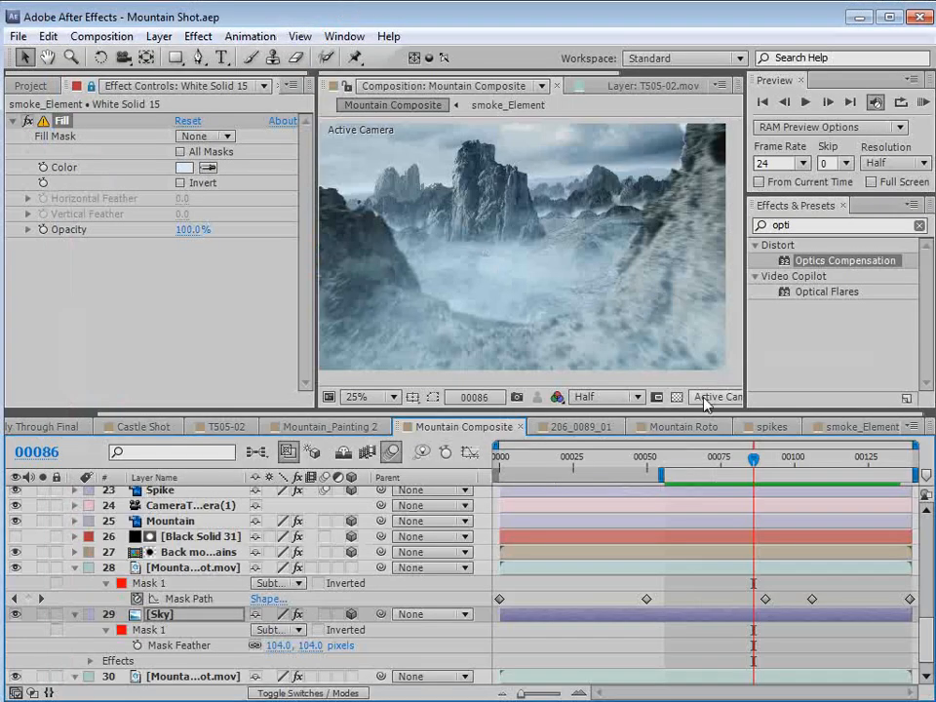
Go to frame 90 and examine the fog around the base of the central mountain up close.
{"action": "mouse_move", "coordinate": [749, 459]}
{"action": "left_mouse_down"}
{"action": "mouse_move", "coordinate": [715, 468]}
{"action": "mouse_move", "coordinate": [766, 467]}
{"action": "left_mouse_up"}
{"action": "scroll", "coordinate": [544, 226], "scroll_direction": "up", "scroll_amount": 2}
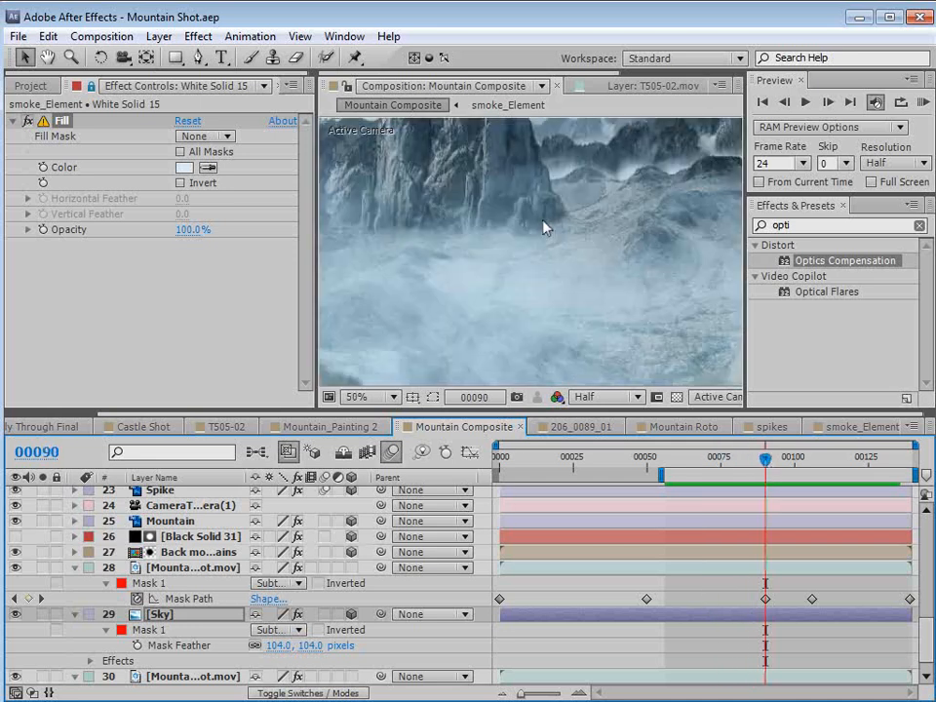
{"action": "key", "text": "space"}
{"action": "left_click_drag", "start_coordinate": [439, 199], "coordinate": [526, 291]}
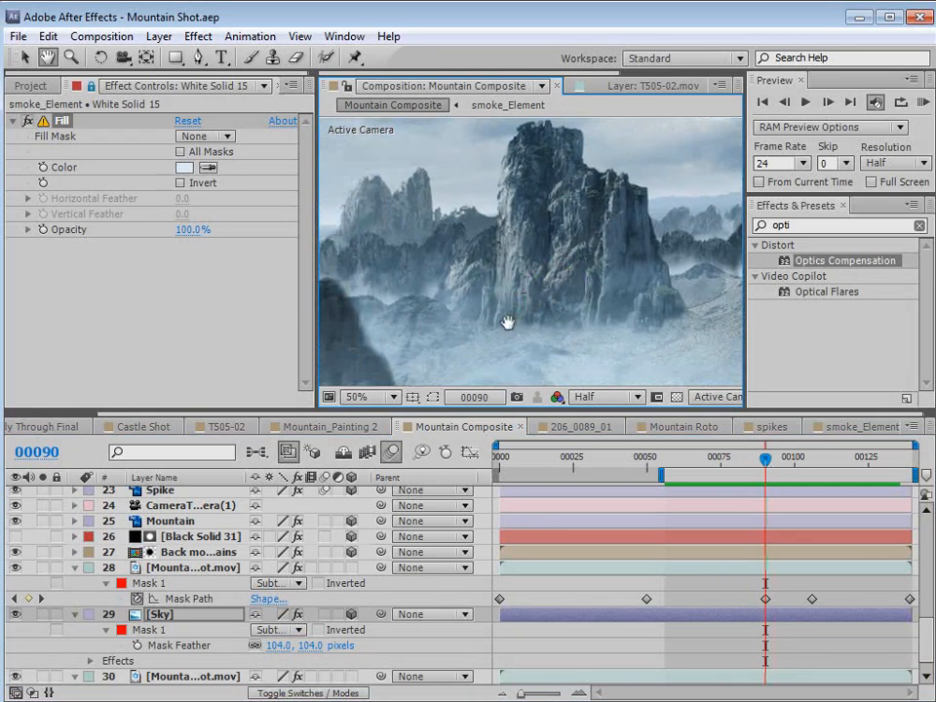
{"action": "scroll", "coordinate": [583, 314], "scroll_direction": "up", "scroll_amount": 1}
{"action": "left_click_drag", "start_coordinate": [576, 313], "coordinate": [506, 211]}
{"action": "scroll", "coordinate": [560, 255], "scroll_direction": "down", "scroll_amount": 1}
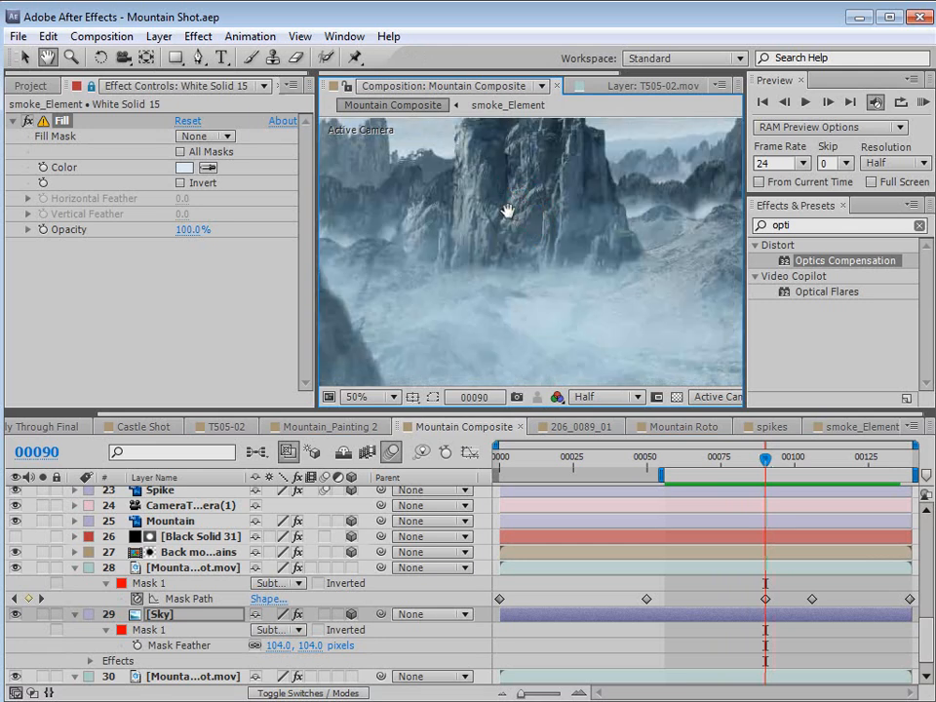
{"action": "scroll", "coordinate": [511, 216], "scroll_direction": "down", "scroll_amount": 1}
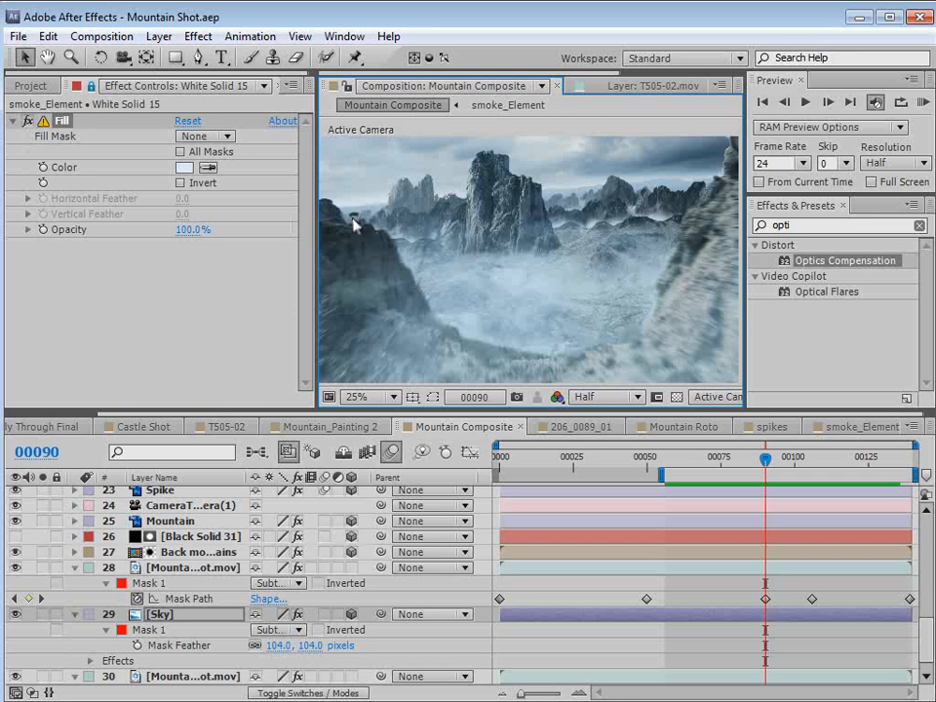
Apply the Add Grain effect to Adjustment Layer 88 above the mountain composite.
{"action": "scroll", "coordinate": [617, 622], "scroll_direction": "up", "scroll_amount": 10}
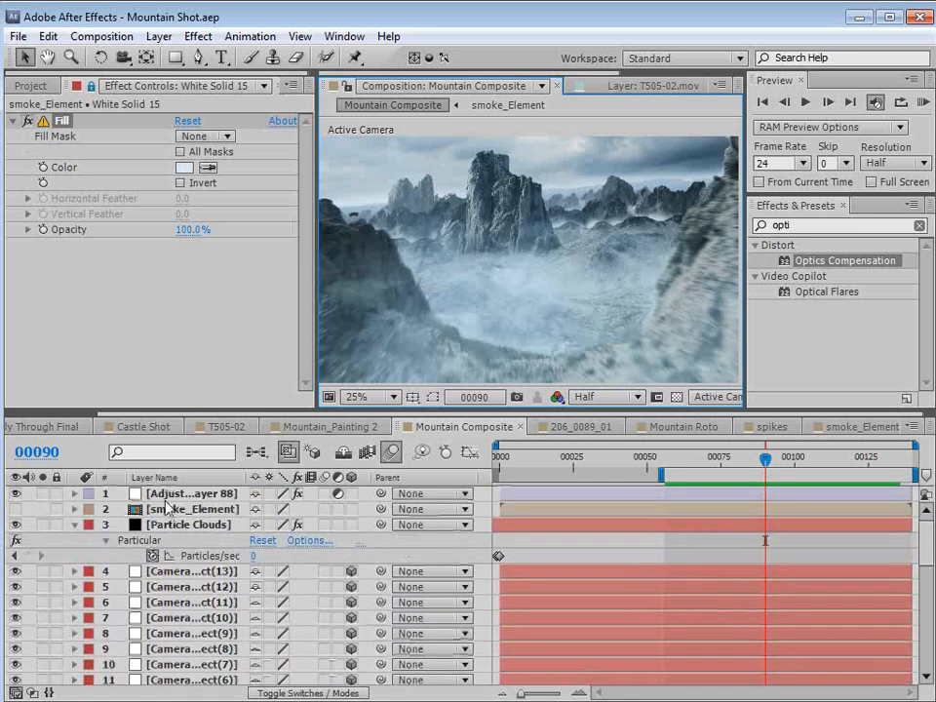
{"action": "left_click", "coordinate": [197, 37]}
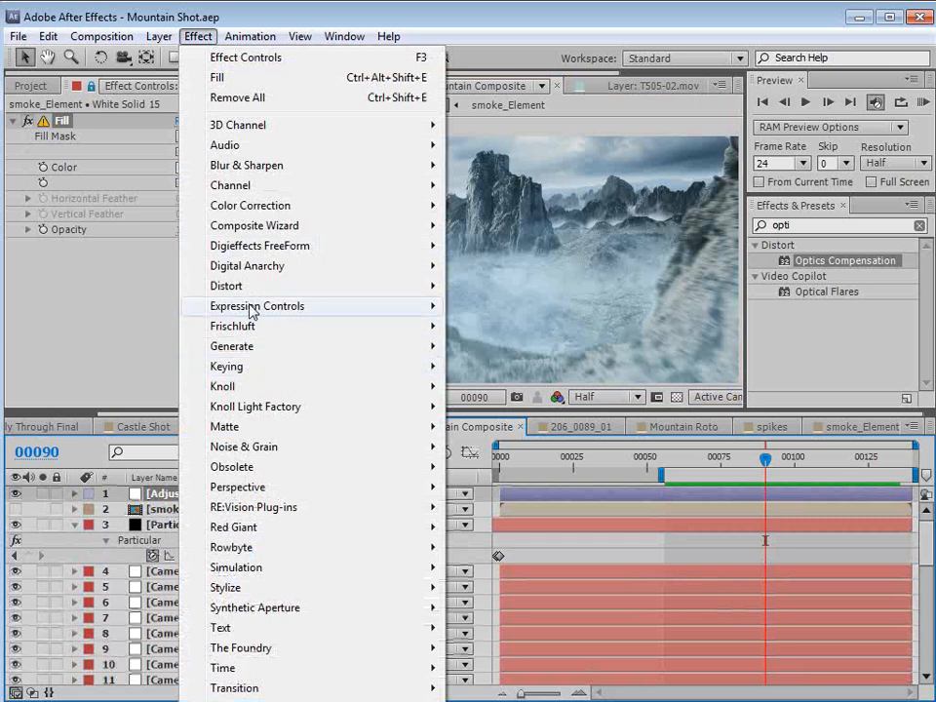
{"action": "mouse_move", "coordinate": [242, 446]}
{"action": "left_click", "coordinate": [503, 448]}
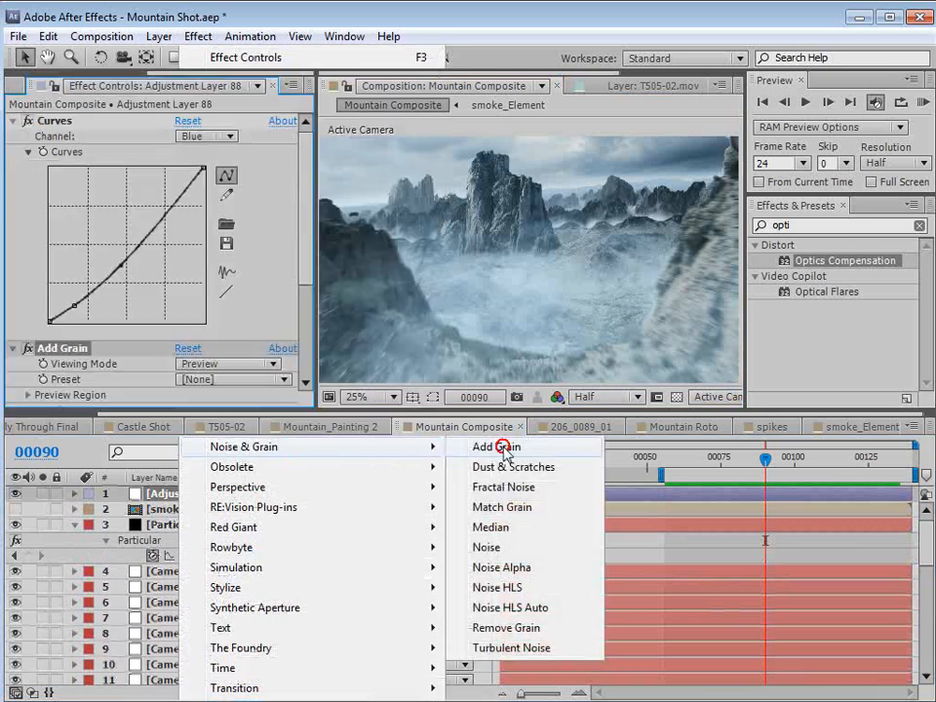
Set Add Grain's viewing mode to Final Output and its preset to Kodak Vision 200T (5274).
{"action": "left_click", "coordinate": [210, 379]}
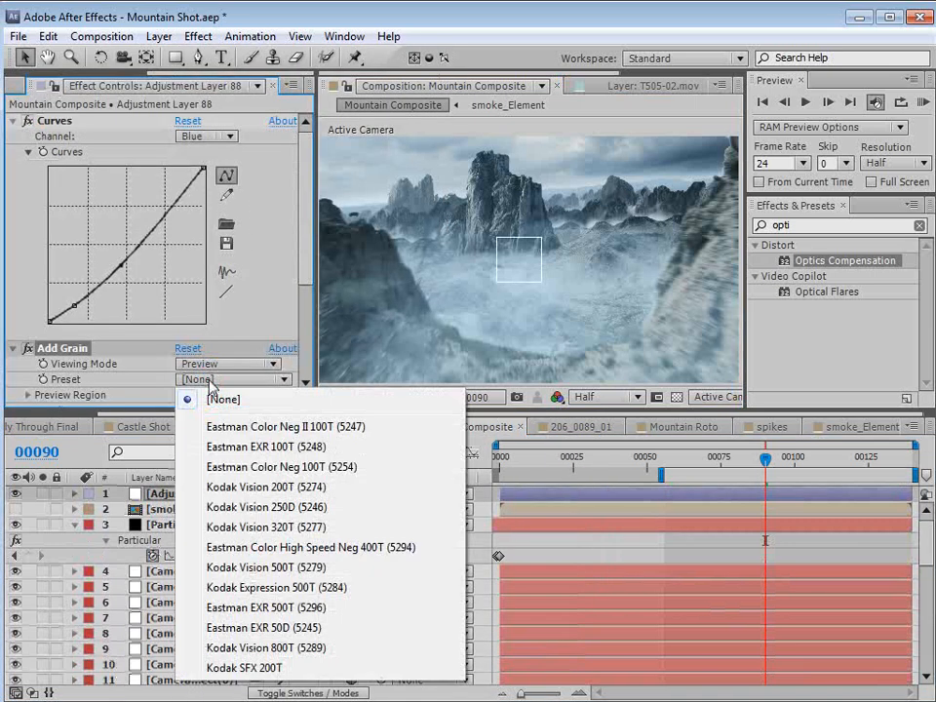
{"action": "left_click", "coordinate": [234, 364]}
{"action": "left_click", "coordinate": [226, 425]}
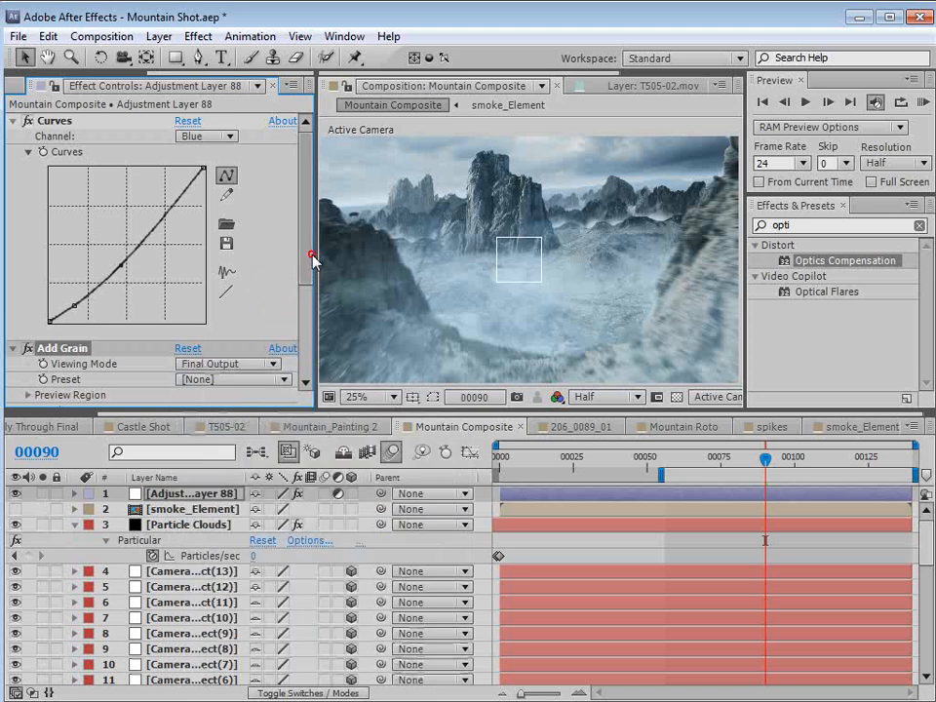
{"action": "left_click_drag", "start_coordinate": [312, 257], "coordinate": [299, 313]}
{"action": "left_click", "coordinate": [232, 262]}
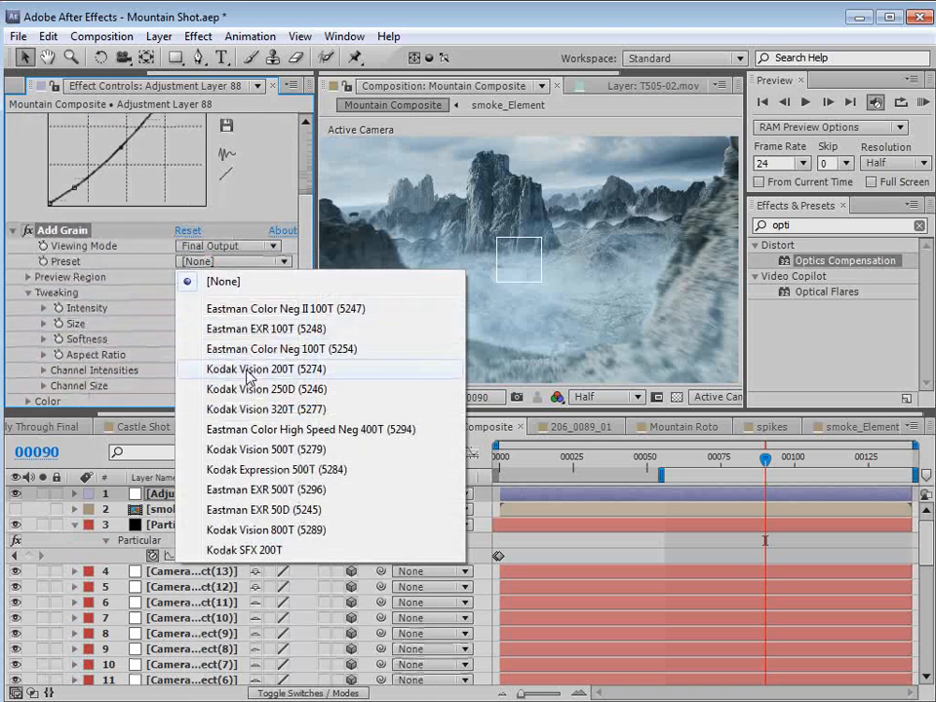
{"action": "left_click", "coordinate": [249, 370]}
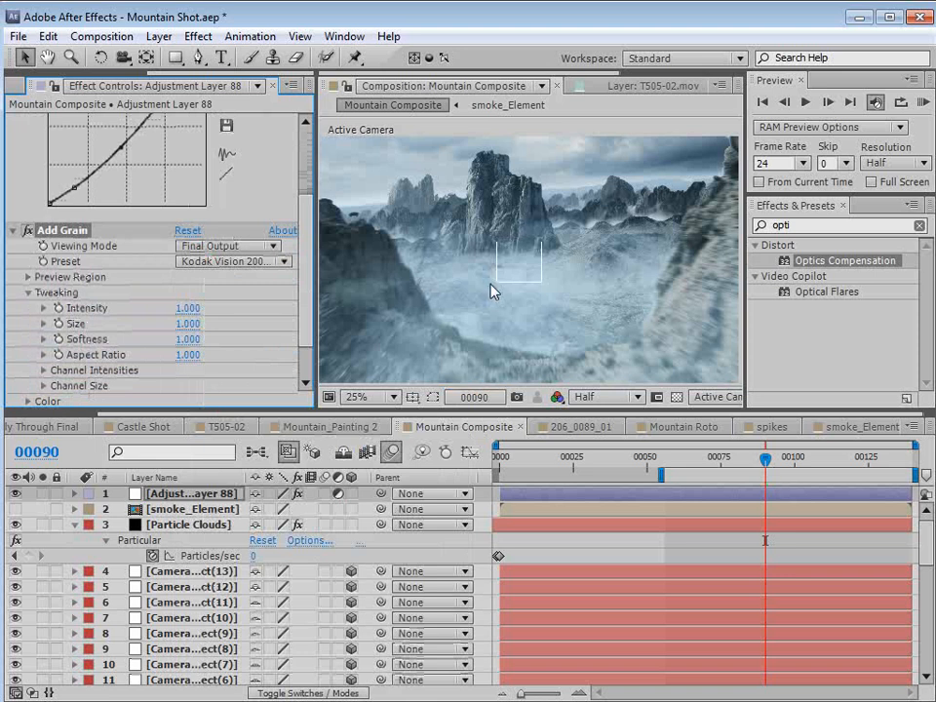
Inspect the grain in a maximized composition view, restore the layout, and save the project.
{"action": "scroll", "coordinate": [497, 286], "scroll_direction": "up", "scroll_amount": 2}
{"action": "key", "text": "grave"}
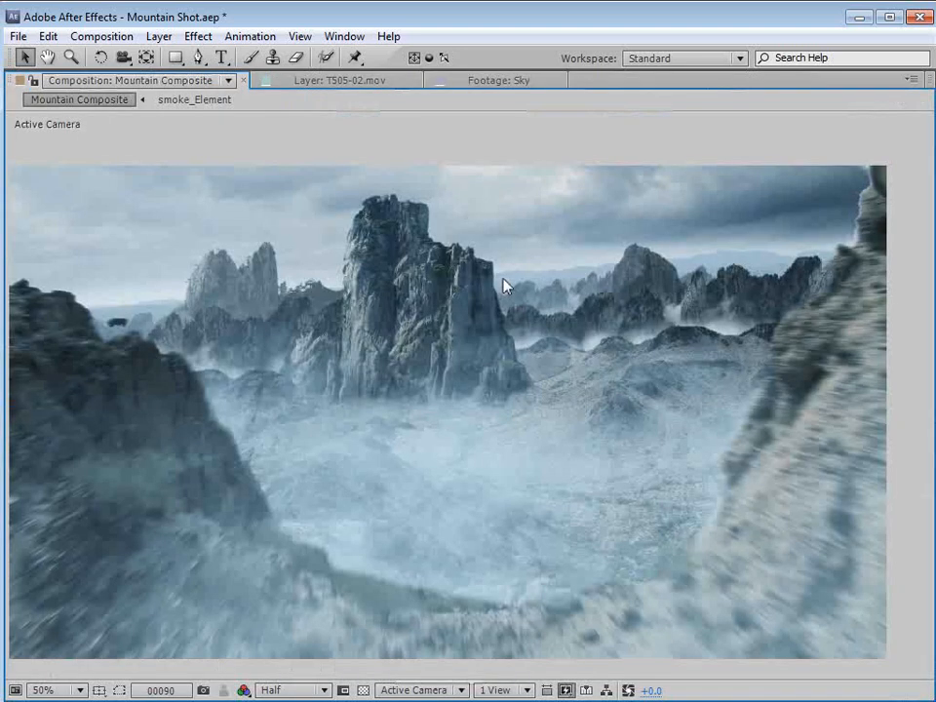
{"action": "scroll", "coordinate": [503, 282], "scroll_direction": "down", "scroll_amount": 2}
{"action": "left_click", "coordinate": [512, 283]}
{"action": "key", "text": "grave"}
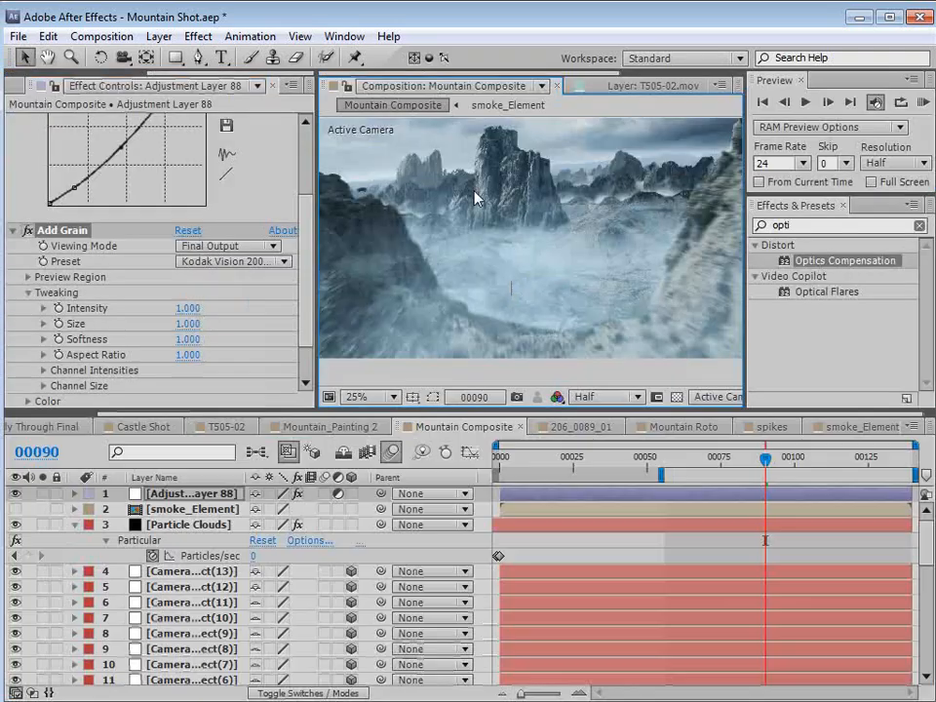
{"action": "key", "text": "ctrl+s"}
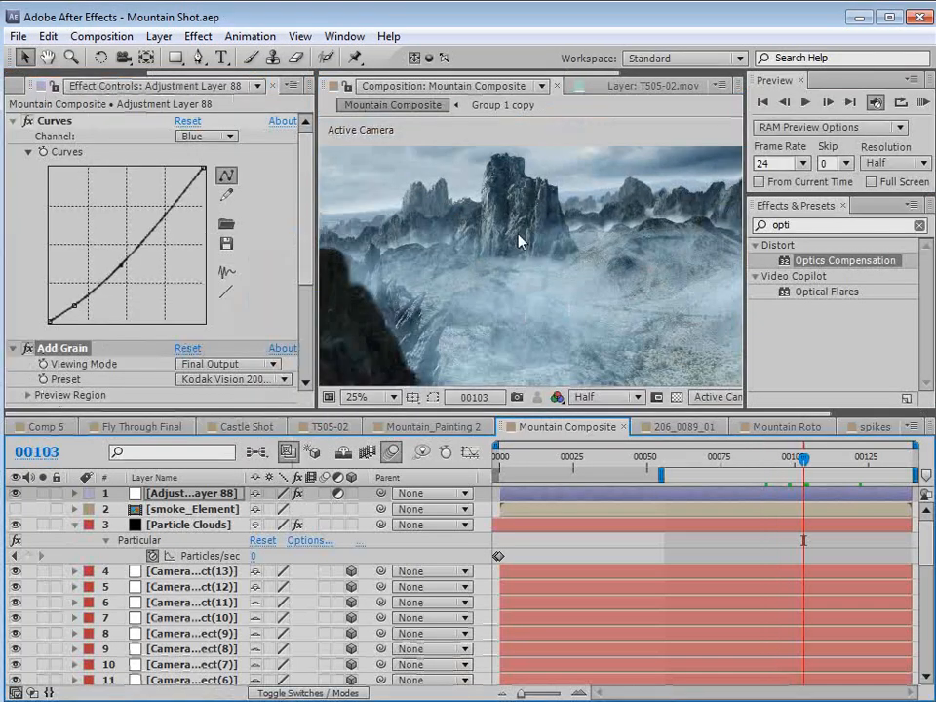
Slightly lift the shadow point of the RGB curve on the Back mountains layer.
{"action": "scroll", "coordinate": [187, 610], "scroll_direction": "down", "scroll_amount": 4}
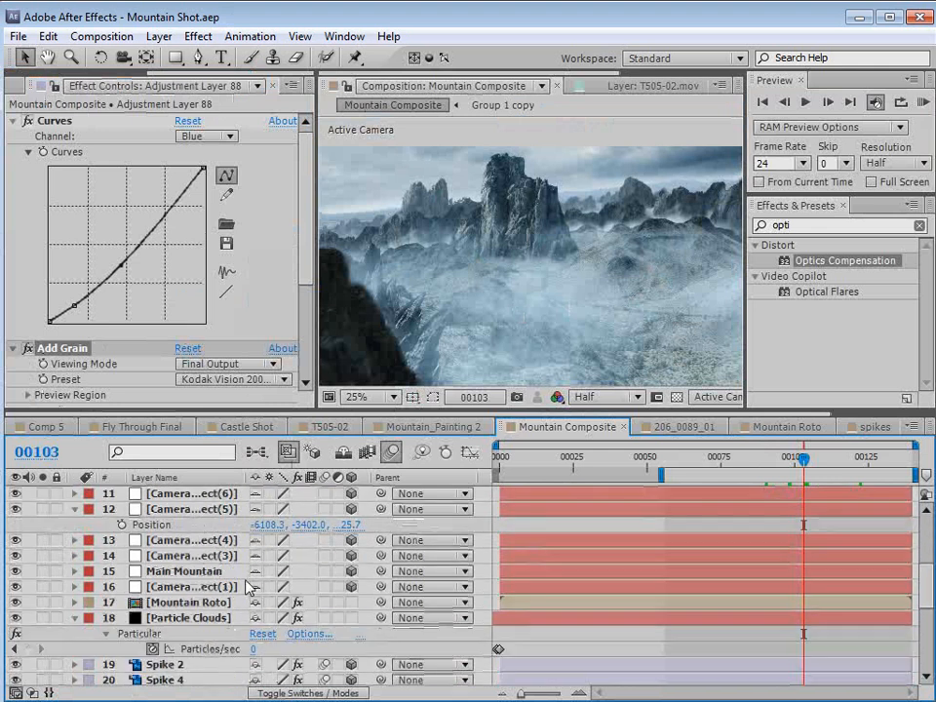
{"action": "scroll", "coordinate": [188, 607], "scroll_direction": "down", "scroll_amount": 2}
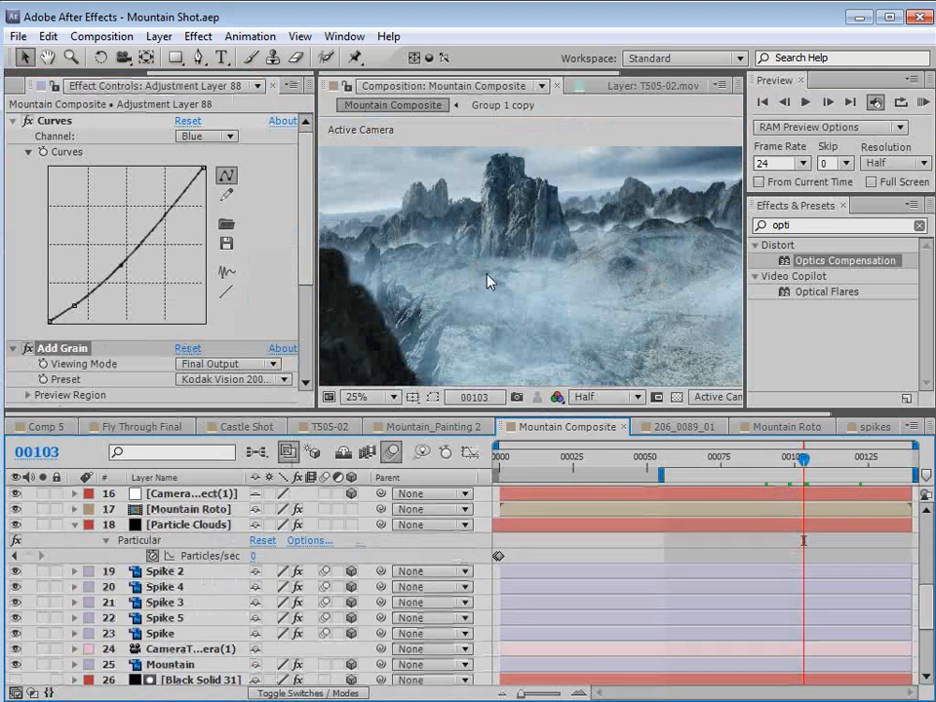
{"action": "scroll", "coordinate": [230, 624], "scroll_direction": "down", "scroll_amount": 4}
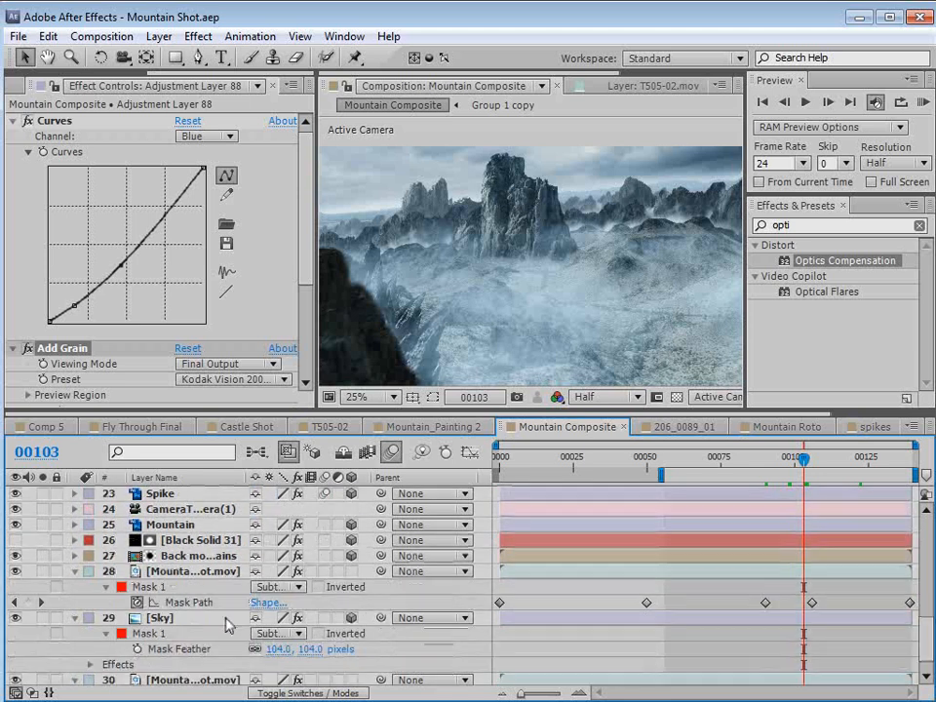
{"action": "left_click", "coordinate": [187, 556]}
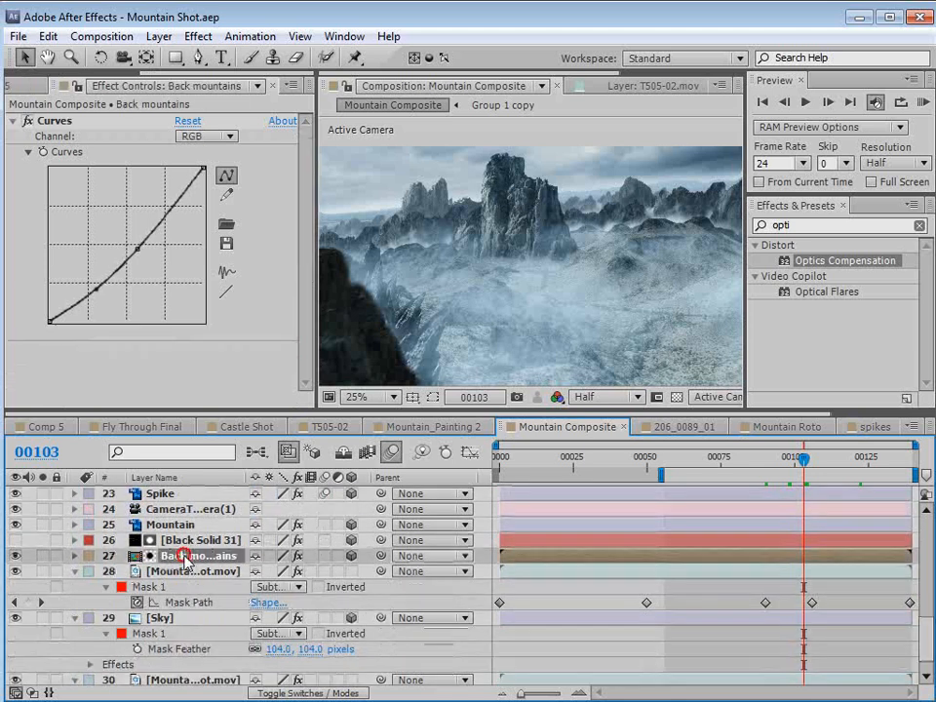
{"action": "left_click", "coordinate": [98, 288]}
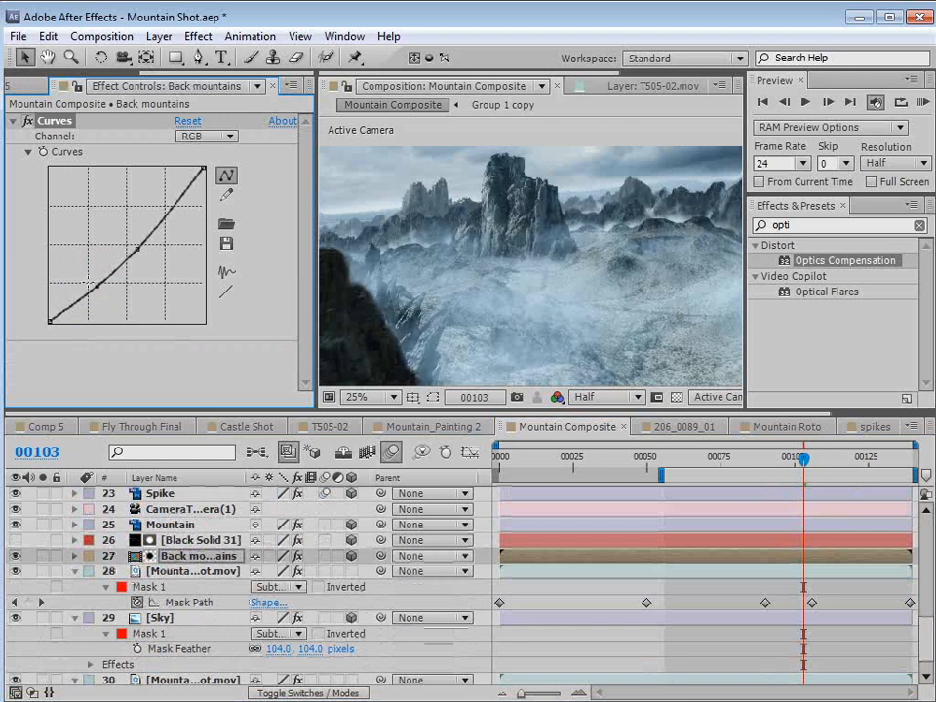
Disable the Add Grain effect on Adjustment Layer 88.
{"action": "scroll", "coordinate": [166, 503], "scroll_direction": "up", "scroll_amount": 10}
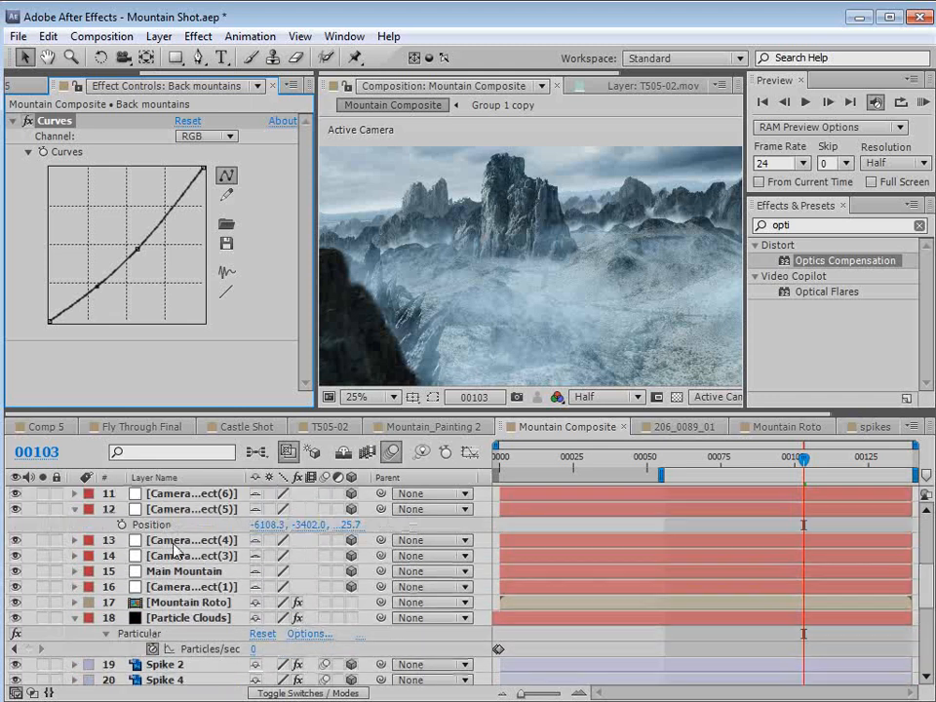
{"action": "left_click", "coordinate": [163, 498]}
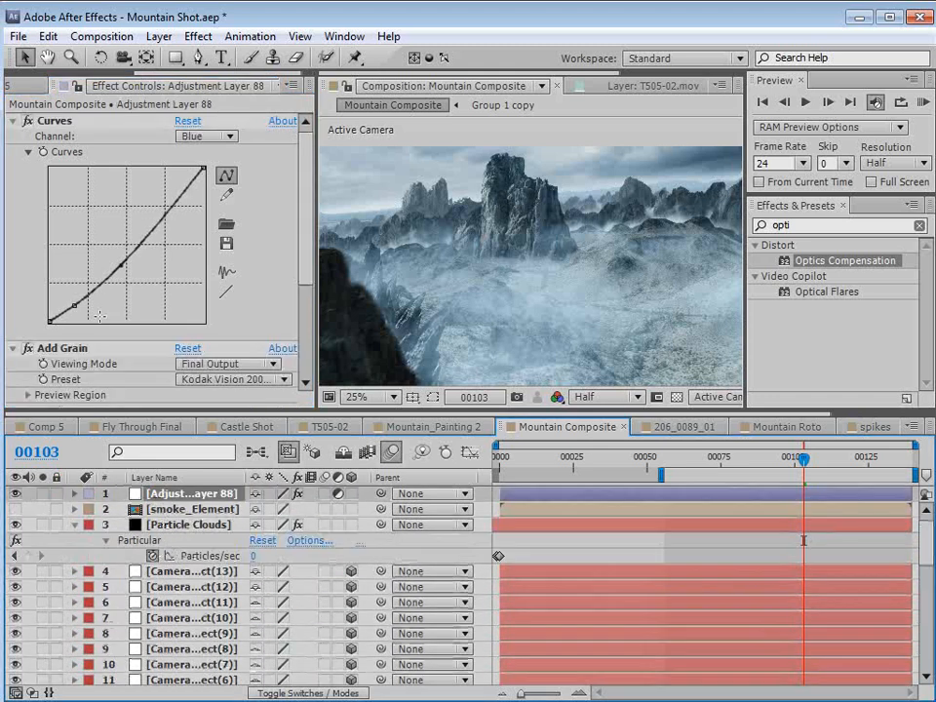
{"action": "left_click", "coordinate": [28, 348]}
Raise the shadow and midtone points of the Back mountains layer's RGB curve to make it nearly straight.
{"action": "scroll", "coordinate": [916, 585], "scroll_direction": "down", "scroll_amount": 10}
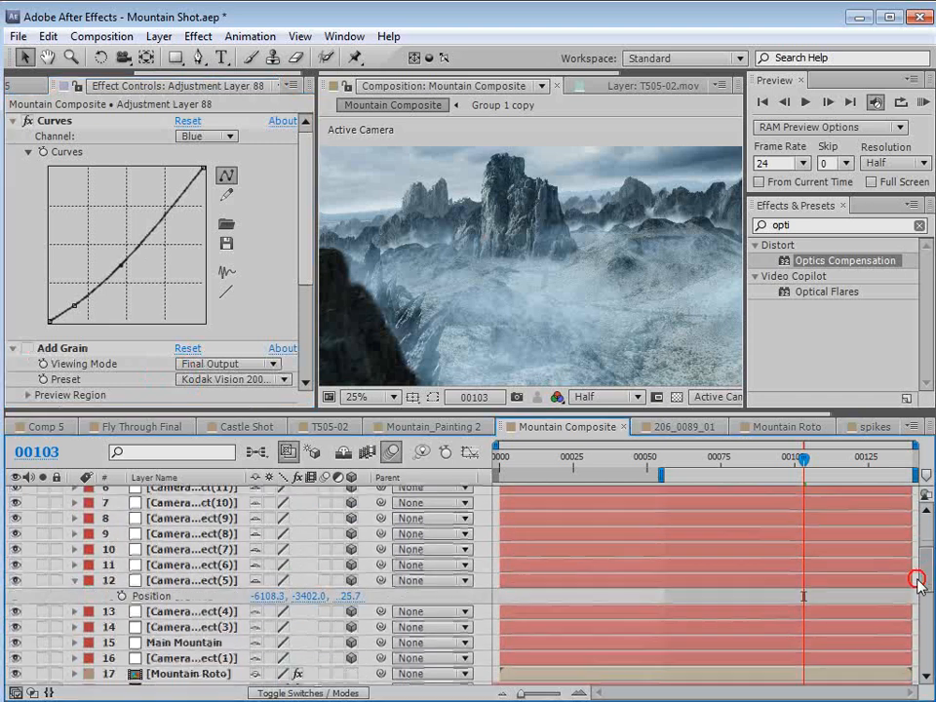
{"action": "left_click", "coordinate": [182, 620]}
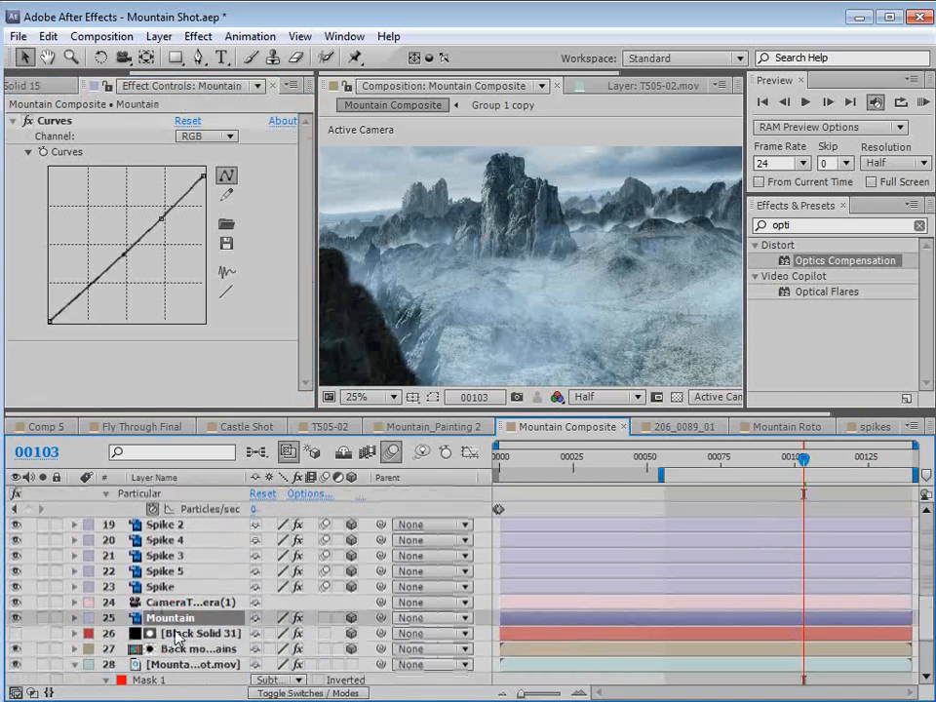
{"action": "left_click", "coordinate": [200, 648]}
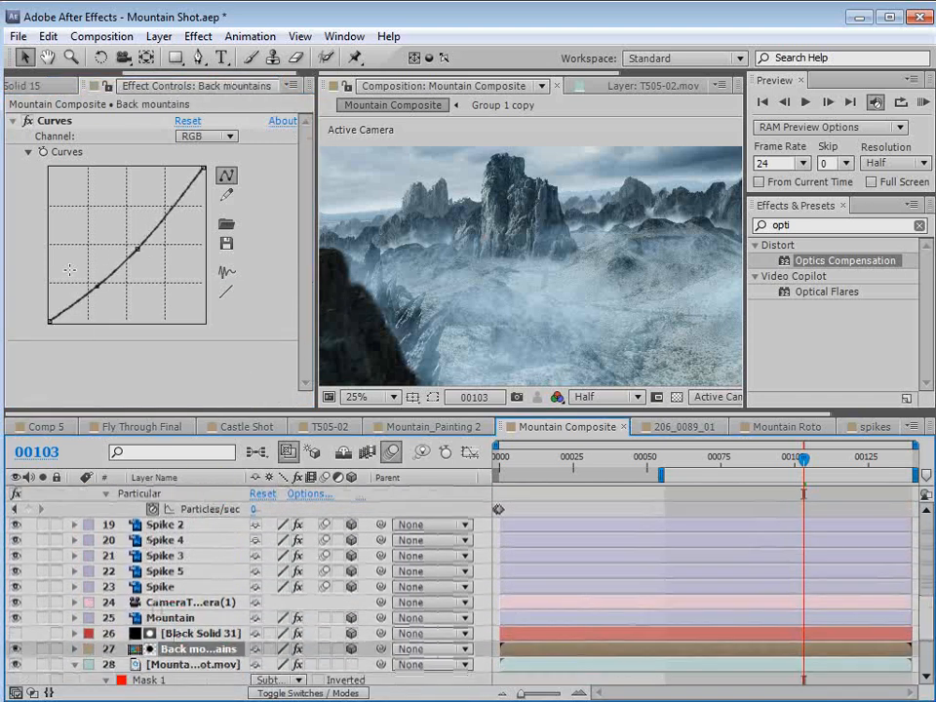
{"action": "scroll", "coordinate": [609, 224], "scroll_direction": "up", "scroll_amount": 2}
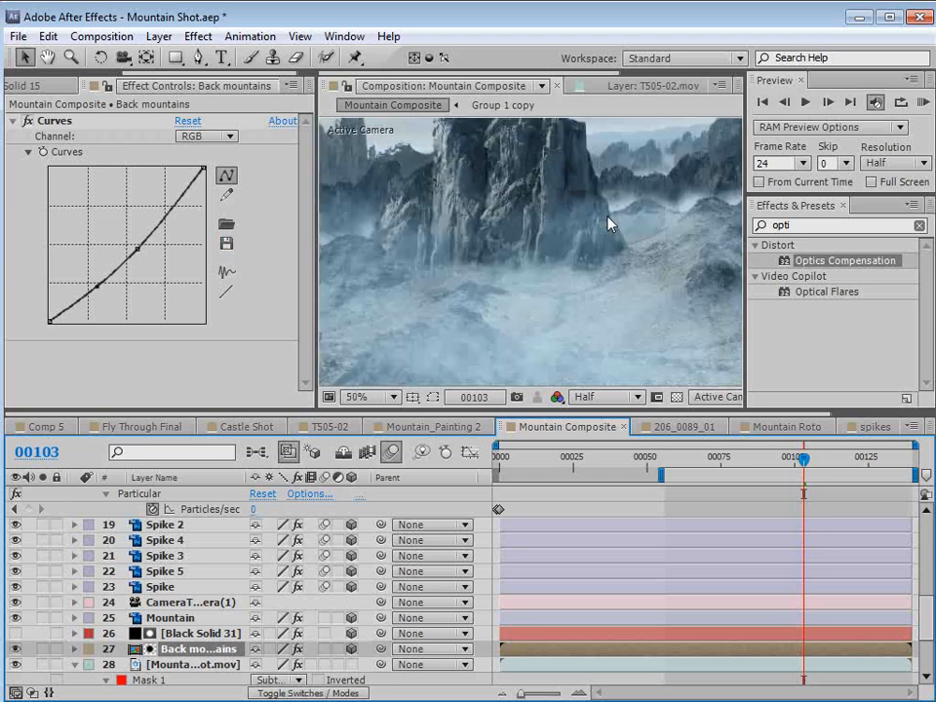
{"action": "scroll", "coordinate": [620, 225], "scroll_direction": "down", "scroll_amount": 2}
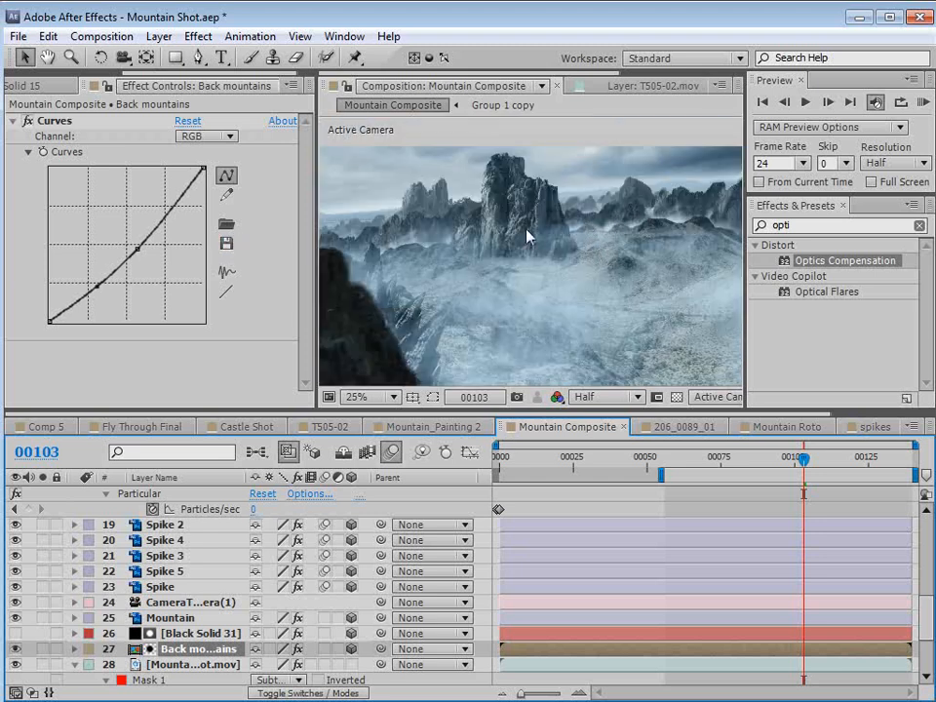
{"action": "left_click_drag", "start_coordinate": [97, 287], "coordinate": [94, 284]}
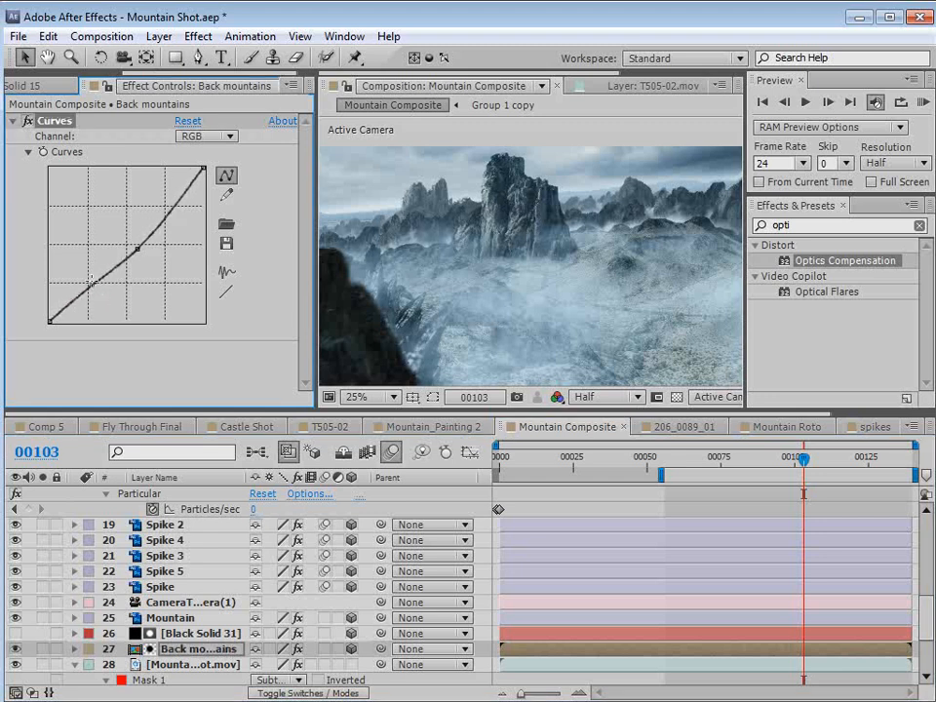
{"action": "left_click_drag", "start_coordinate": [137, 247], "coordinate": [138, 245]}
{"action": "left_click_drag", "start_coordinate": [83, 292], "coordinate": [86, 282]}
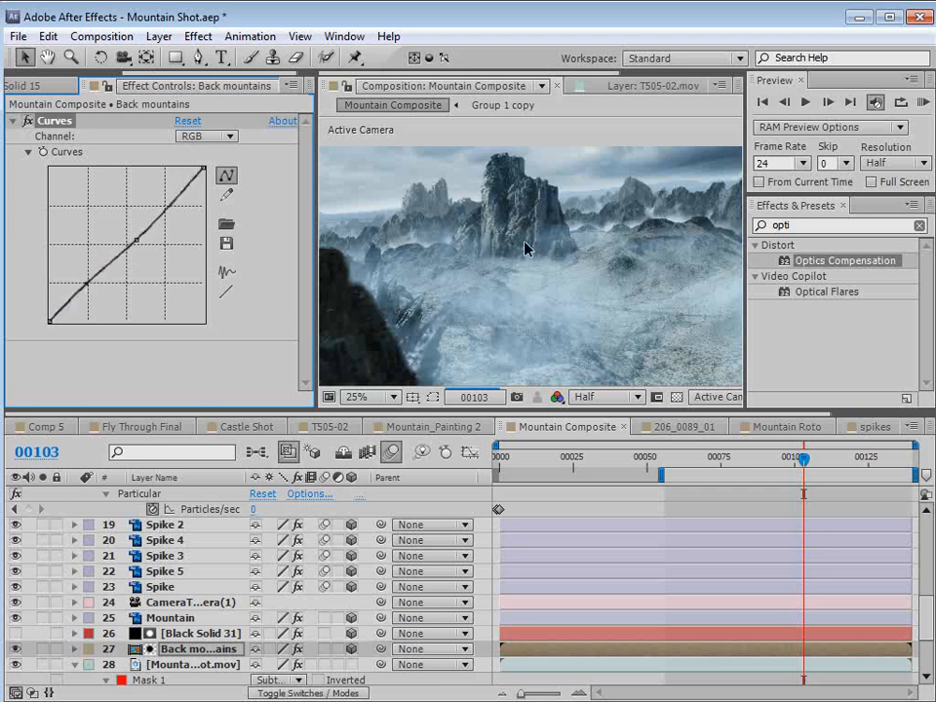
Add a slightly lifted shadow point to the Mountain layer's RGB curve and raise its midtone point.
{"action": "left_click", "coordinate": [183, 617]}
{"action": "mouse_move", "coordinate": [75, 292]}
{"action": "left_mouse_down"}
{"action": "mouse_move", "coordinate": [80, 285]}
{"action": "mouse_move", "coordinate": [99, 292]}
{"action": "mouse_move", "coordinate": [80, 283]}
{"action": "left_mouse_up"}
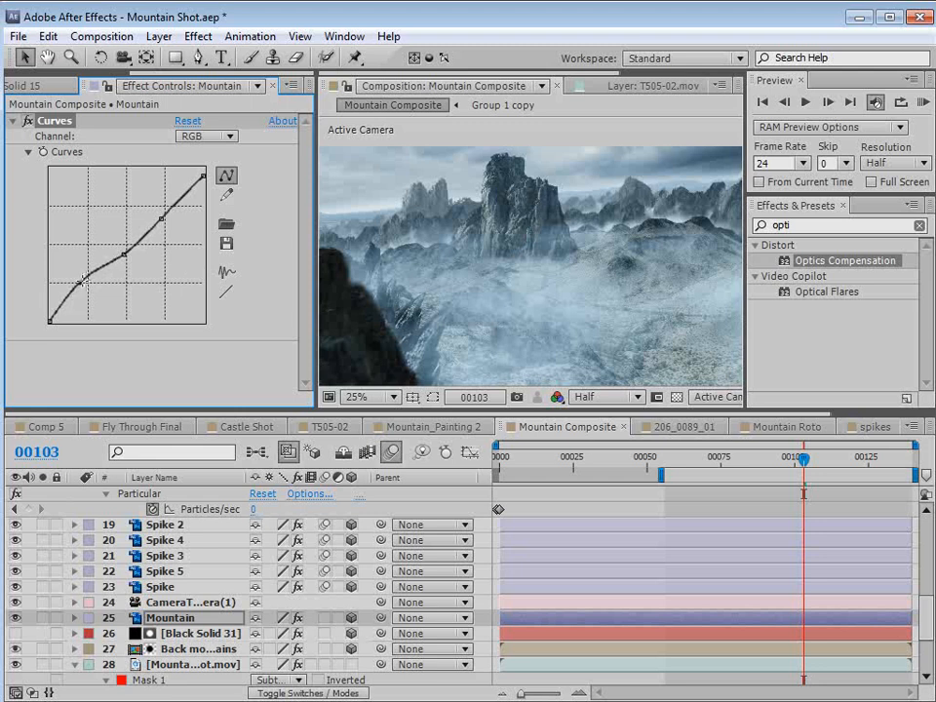
{"action": "mouse_move", "coordinate": [80, 282]}
{"action": "left_mouse_down"}
{"action": "mouse_move", "coordinate": [87, 299]}
{"action": "mouse_move", "coordinate": [89, 289]}
{"action": "left_mouse_up"}
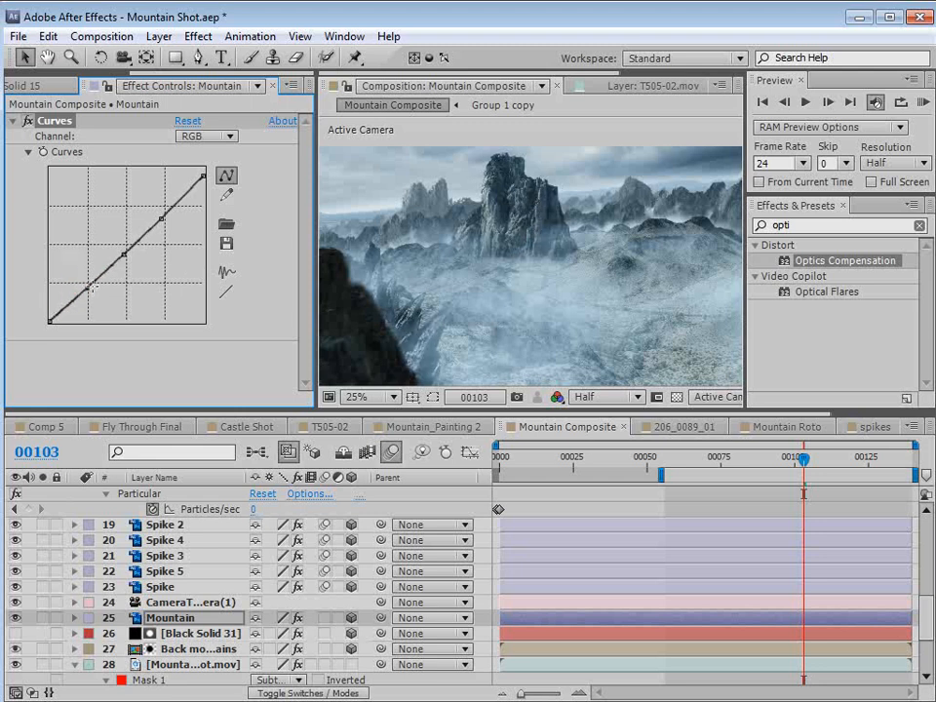
{"action": "left_click_drag", "start_coordinate": [86, 288], "coordinate": [83, 288]}
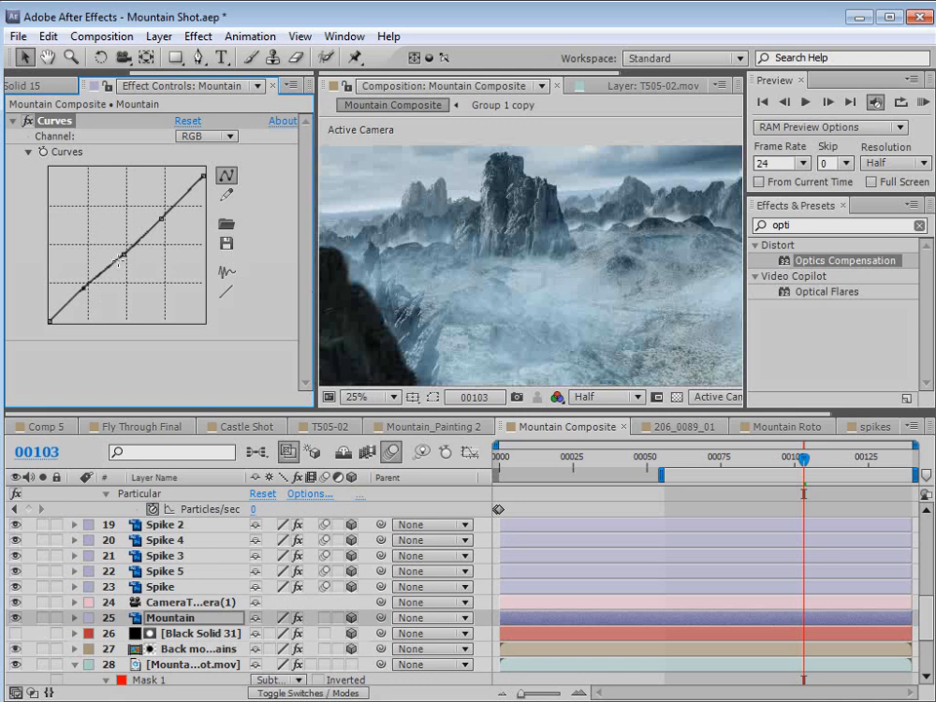
{"action": "left_click_drag", "start_coordinate": [124, 254], "coordinate": [119, 243]}
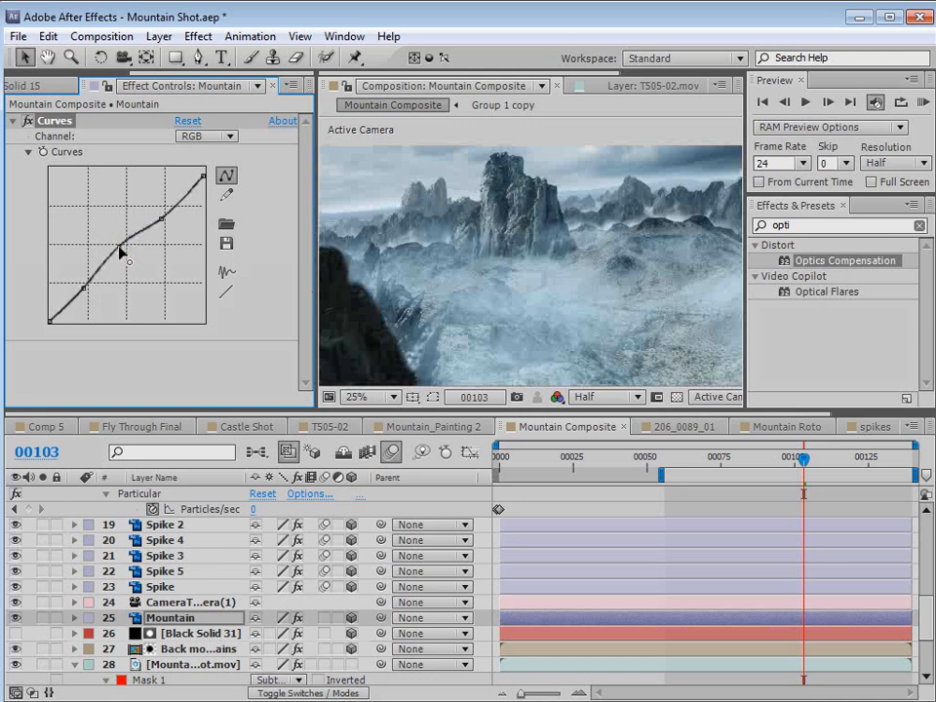
Scrub through the Mountain Composite timeline to check how the brightened Mountain layer blends into the haze.
{"action": "left_click", "coordinate": [722, 457]}
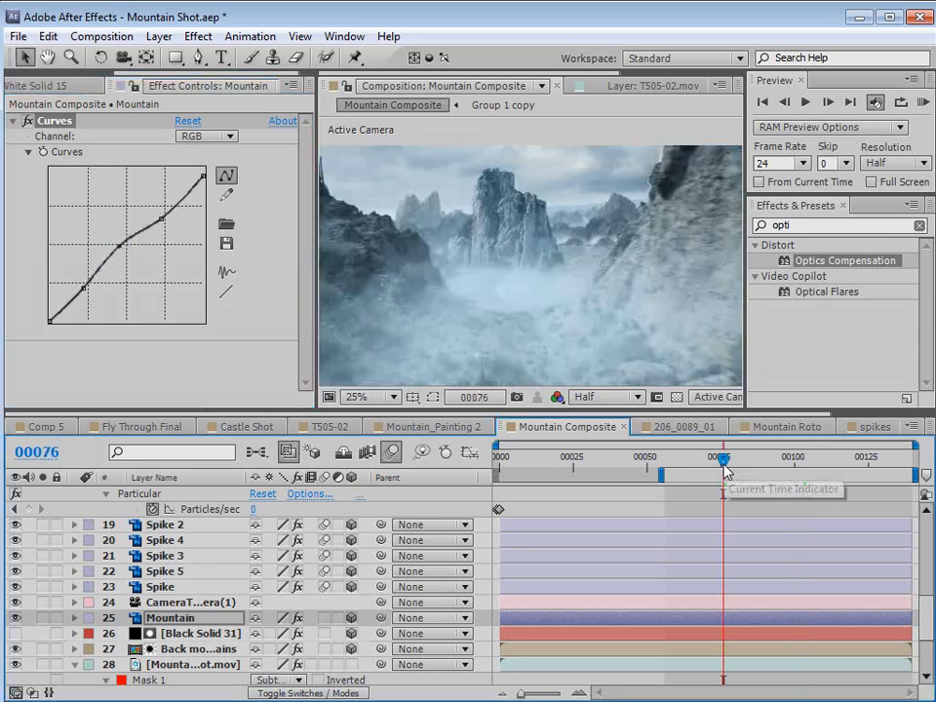
{"action": "left_click_drag", "start_coordinate": [741, 462], "coordinate": [830, 470]}
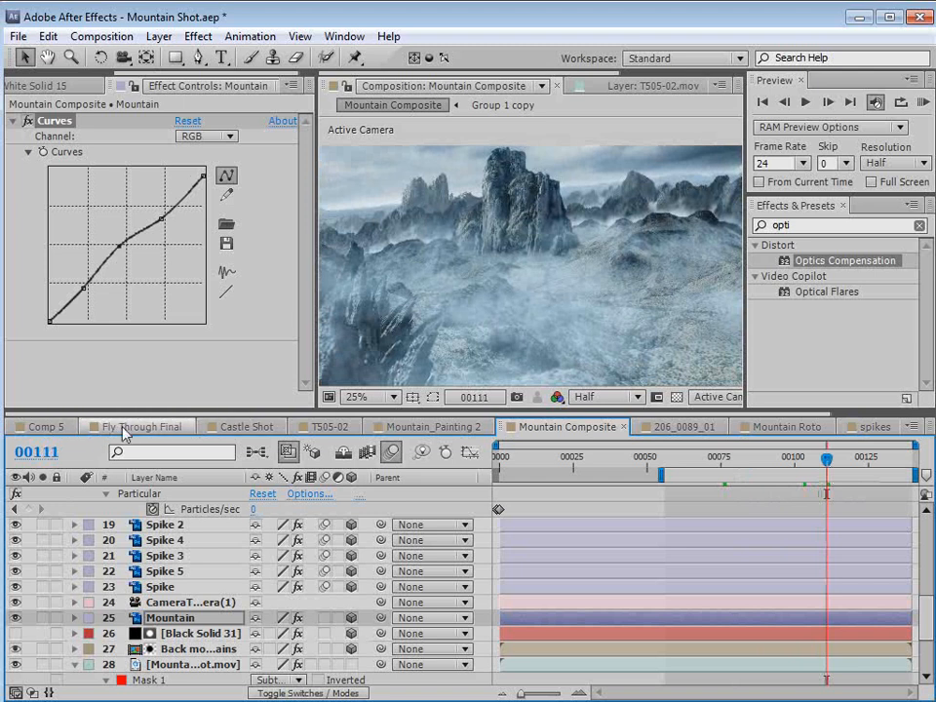
Open the Castle Shot composition, show its whole timeline in a shorter timeline area, and examine the night castle shot enlarged.
{"action": "left_click", "coordinate": [244, 428]}
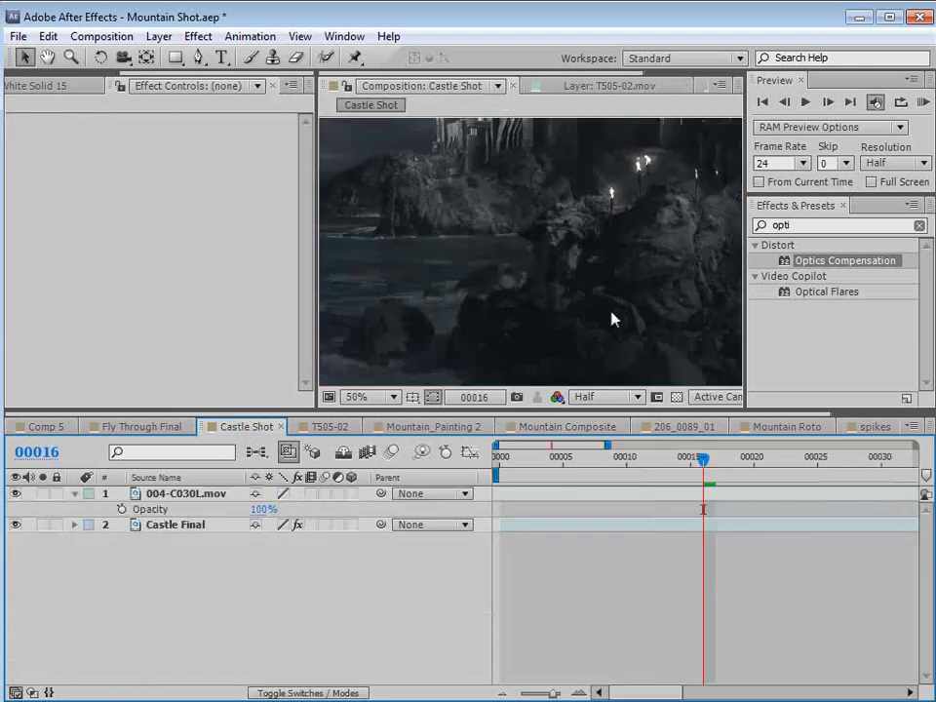
{"action": "key", "text": "grave"}
{"action": "key", "text": "grave"}
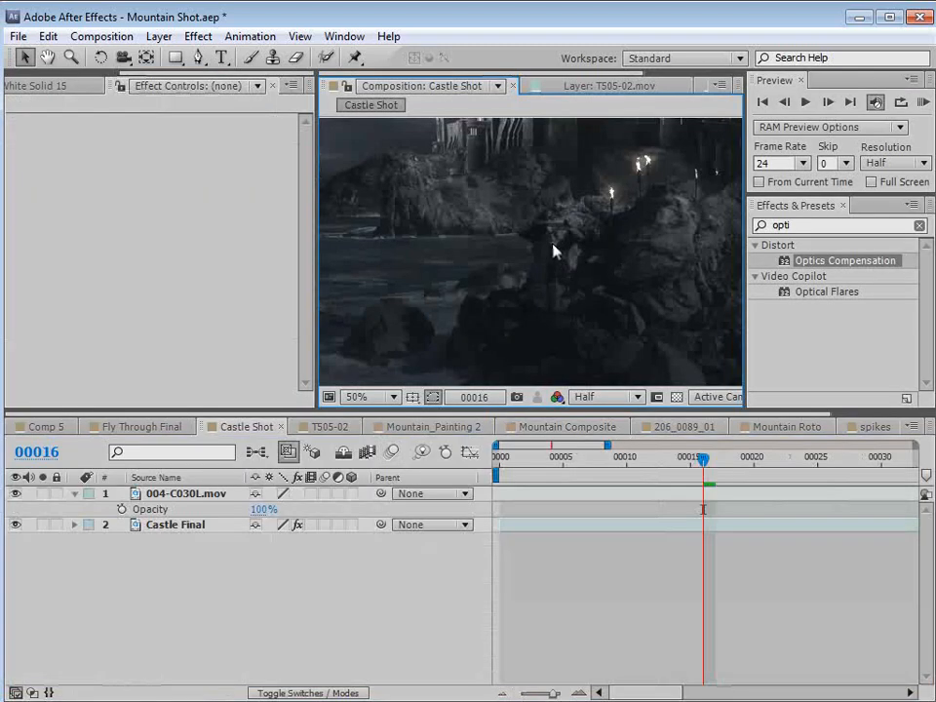
{"action": "scroll", "coordinate": [556, 251], "scroll_direction": "down", "scroll_amount": 2}
{"action": "left_click_drag", "start_coordinate": [705, 459], "coordinate": [752, 466]}
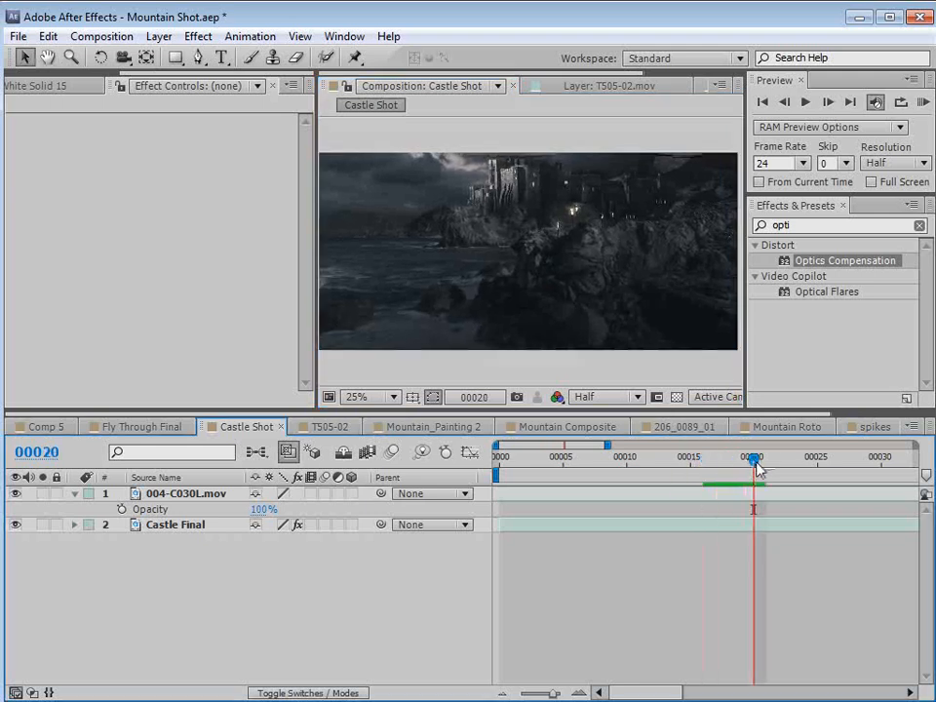
{"action": "key", "text": "minus"}
{"action": "key", "text": "minus"}
{"action": "left_click_drag", "start_coordinate": [583, 409], "coordinate": [583, 495]}
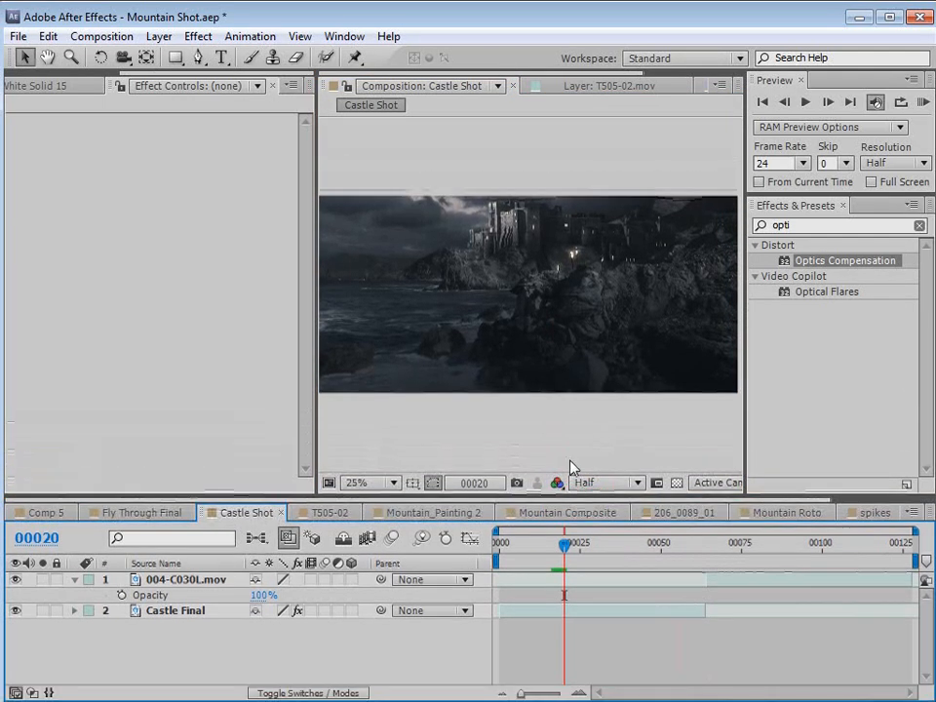
{"action": "scroll", "coordinate": [602, 309], "scroll_direction": "up", "scroll_amount": 2}
{"action": "left_click", "coordinate": [575, 543]}
{"action": "left_click_drag", "start_coordinate": [575, 546], "coordinate": [620, 547]}
{"action": "key", "text": "grave"}
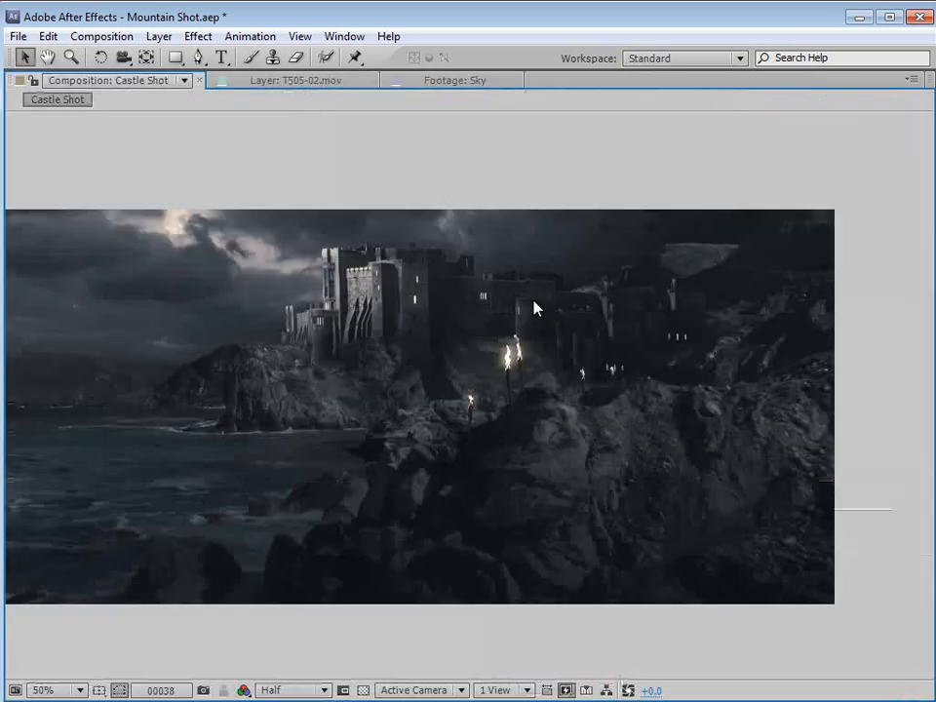
{"action": "key", "text": "grave"}
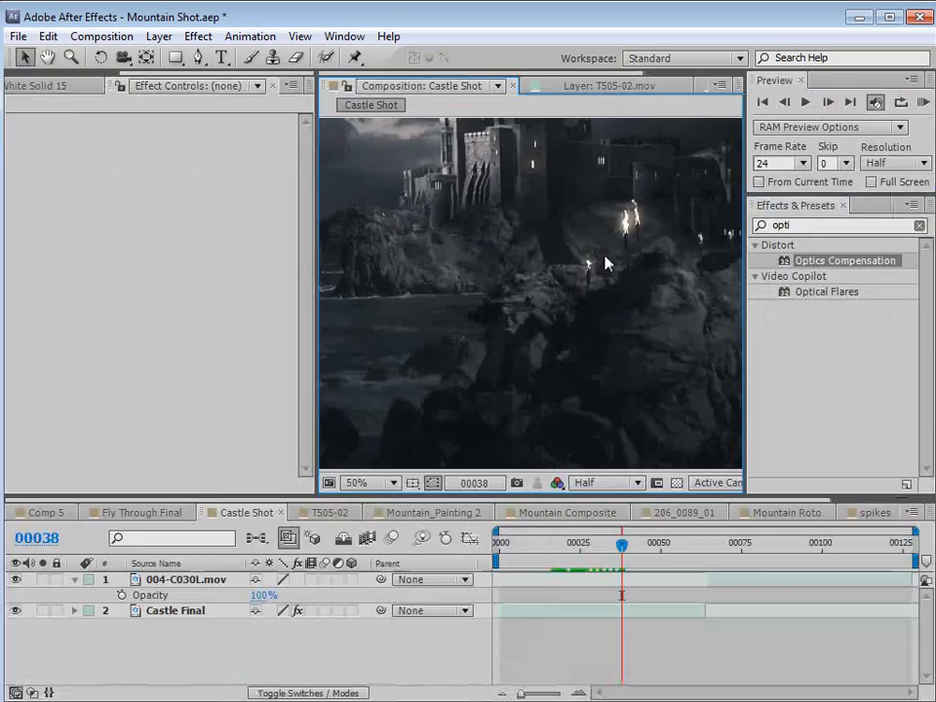
Widen the composition viewer and fit the Castle Shot frame inside it.
{"action": "left_click_drag", "start_coordinate": [317, 323], "coordinate": [39, 313]}
{"action": "key", "text": "space"}
{"action": "scroll", "coordinate": [450, 289], "scroll_direction": "down", "scroll_amount": 2}
{"action": "left_click_drag", "start_coordinate": [450, 289], "coordinate": [475, 286]}
{"action": "left_click", "coordinate": [93, 484]}
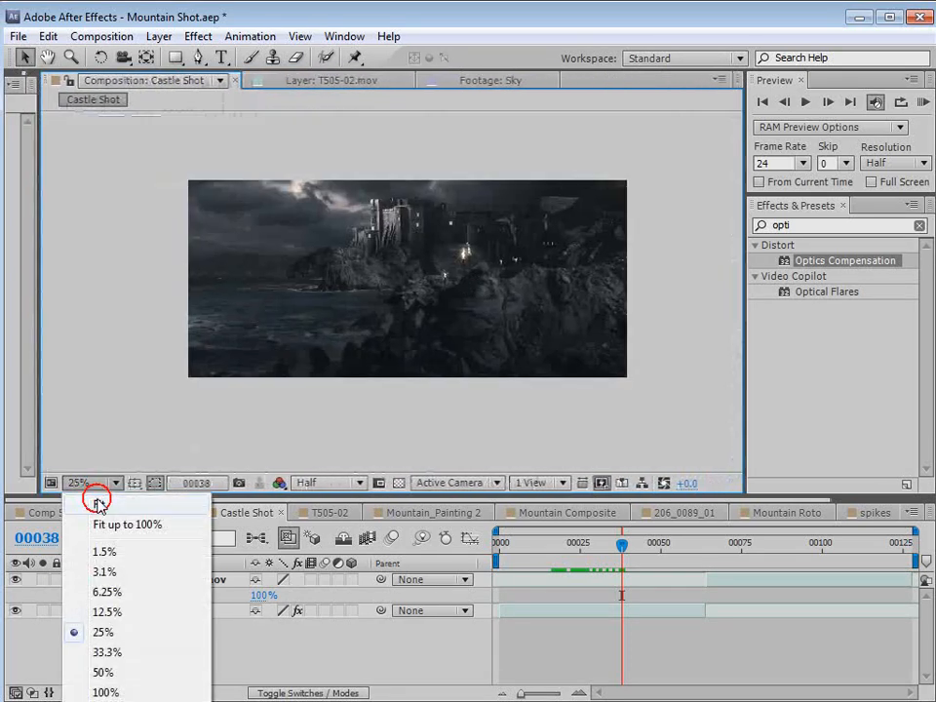
{"action": "left_click", "coordinate": [113, 505]}
Scrub the Castle Shot timeline to compare the original 004-C030L.mov footage with the finished castle composite.
{"action": "left_click_drag", "start_coordinate": [723, 561], "coordinate": [816, 546]}
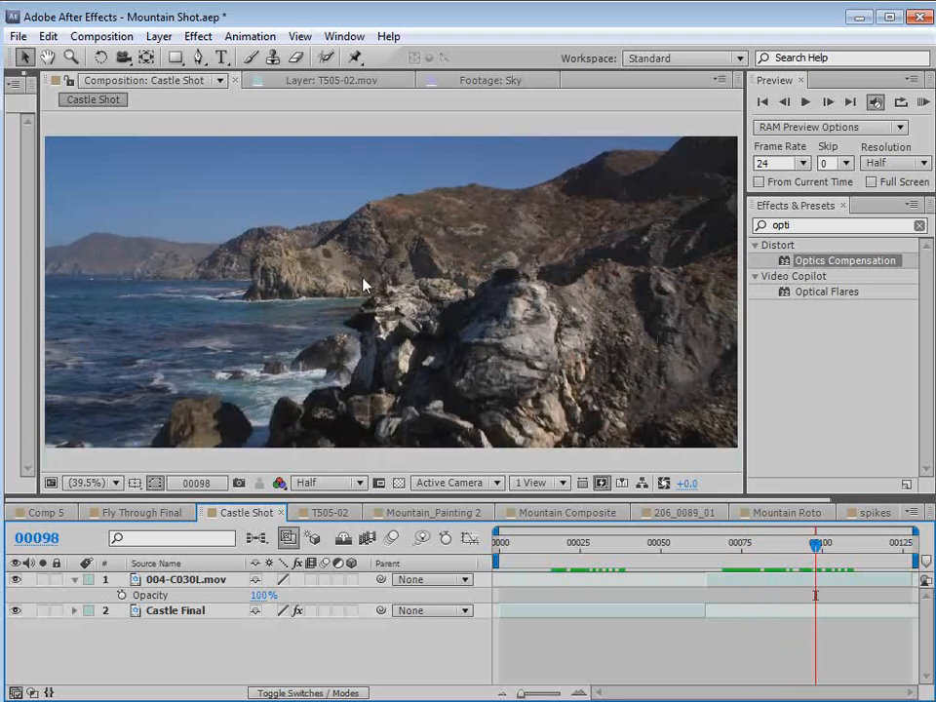
{"action": "left_click_drag", "start_coordinate": [795, 532], "coordinate": [650, 578]}
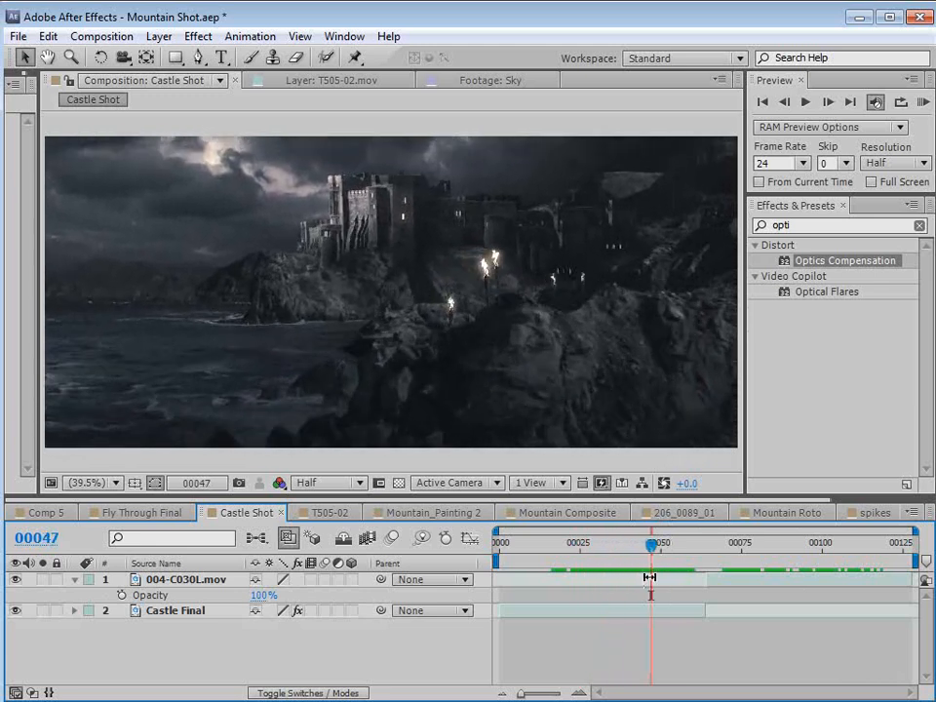
{"action": "left_click", "coordinate": [614, 547]}
Examine the castle, cliffs, sky and torches of the Castle Final layer up close at several frames.
{"action": "scroll", "coordinate": [313, 270], "scroll_direction": "up", "scroll_amount": 2}
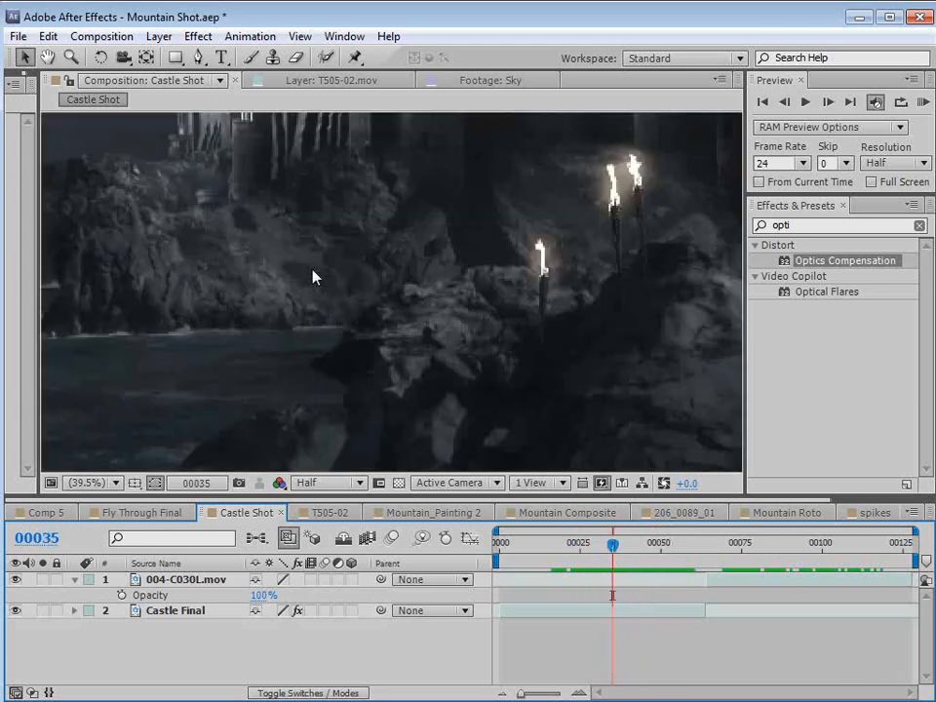
{"action": "key", "text": "space"}
{"action": "left_click_drag", "start_coordinate": [239, 186], "coordinate": [392, 333]}
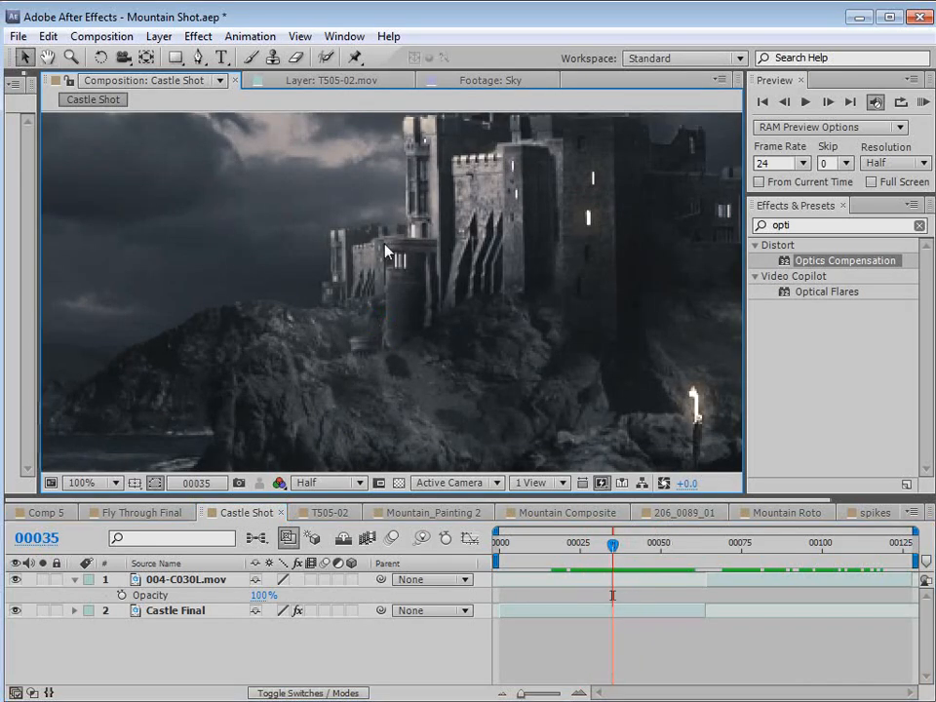
{"action": "left_click_drag", "start_coordinate": [613, 547], "coordinate": [592, 565]}
{"action": "key", "text": "space"}
{"action": "scroll", "coordinate": [451, 355], "scroll_direction": "down", "scroll_amount": 1}
{"action": "left_click_drag", "start_coordinate": [433, 356], "coordinate": [496, 290]}
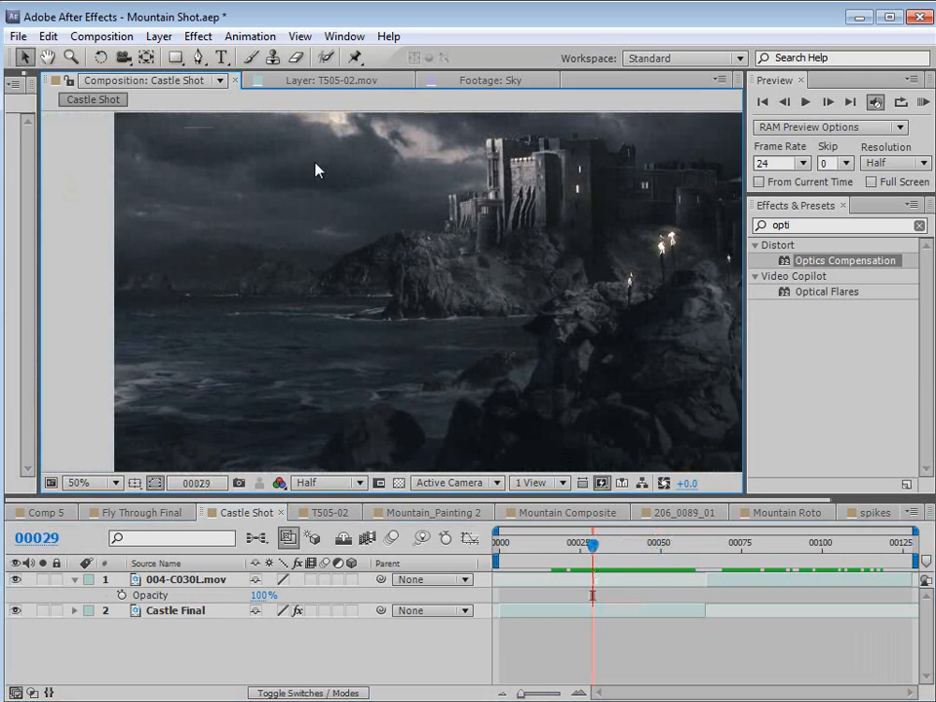
{"action": "key", "text": "space"}
{"action": "left_click_drag", "start_coordinate": [535, 238], "coordinate": [451, 263]}
{"action": "left_click_drag", "start_coordinate": [666, 551], "coordinate": [702, 547]}
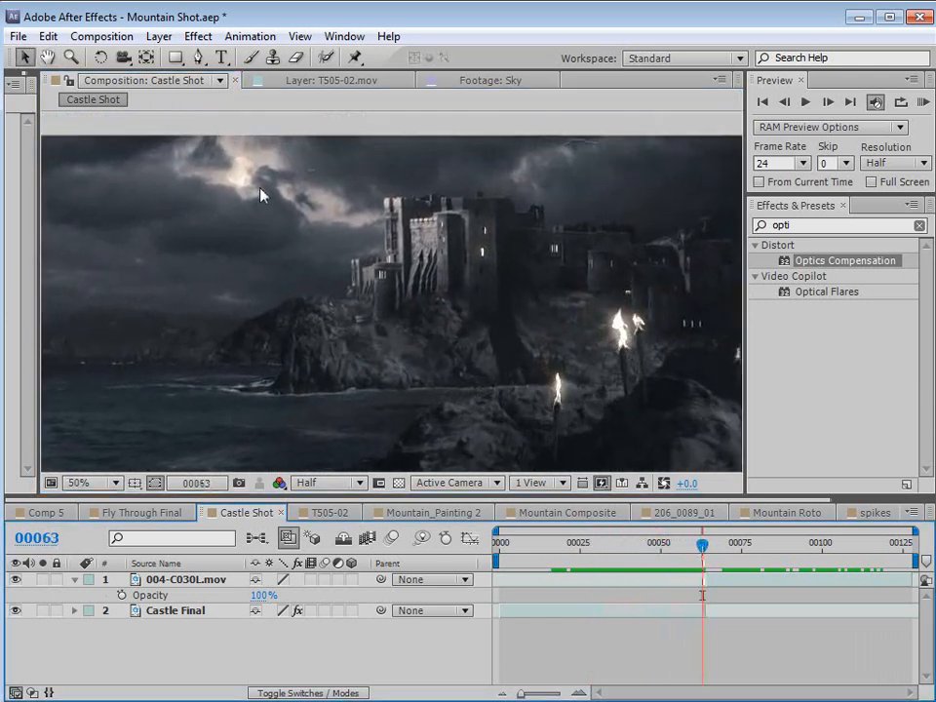
{"action": "key", "text": "space"}
{"action": "scroll", "coordinate": [262, 196], "scroll_direction": "down", "scroll_amount": 1}
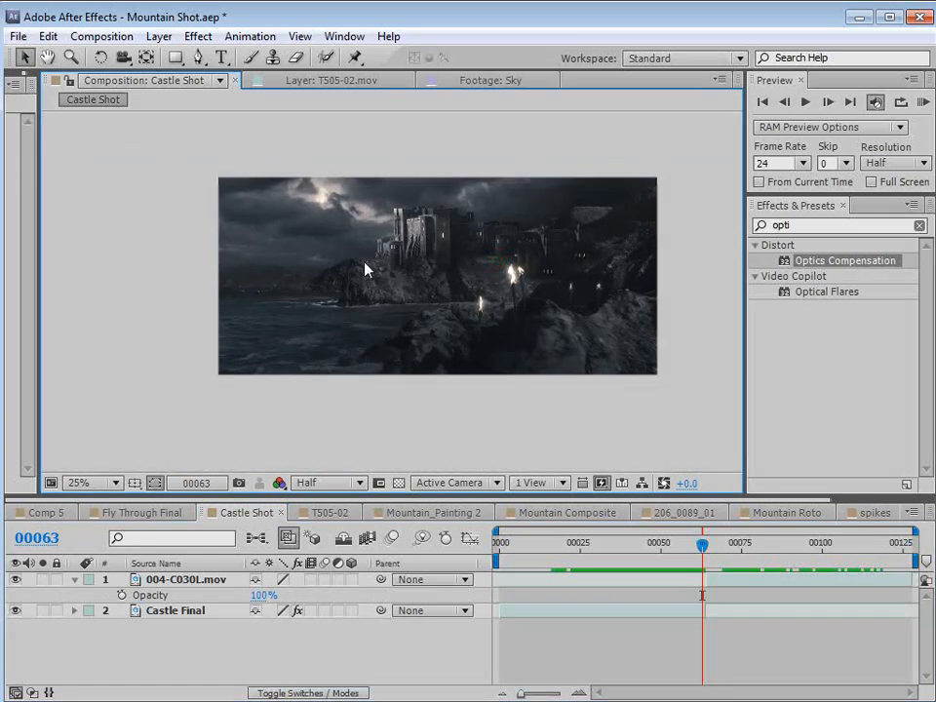
In Mountain Composite, reshape the Blue curve on Adjustment Layer 88, moving its midtone point and shadow point further along the input axis.
{"action": "left_click_drag", "start_coordinate": [39, 255], "coordinate": [193, 259]}
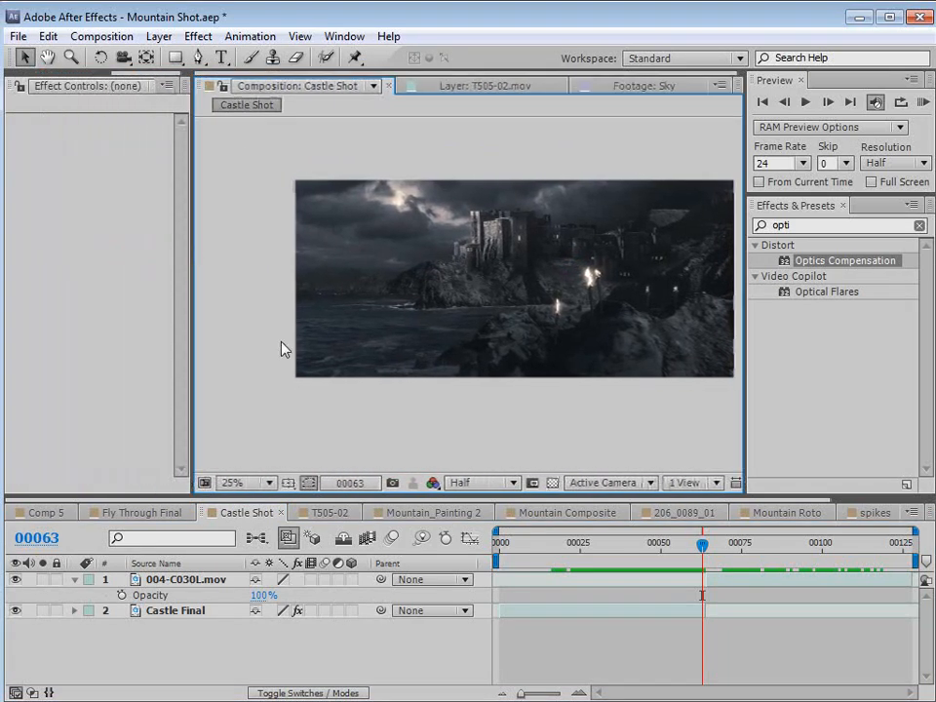
{"action": "left_click", "coordinate": [563, 513]}
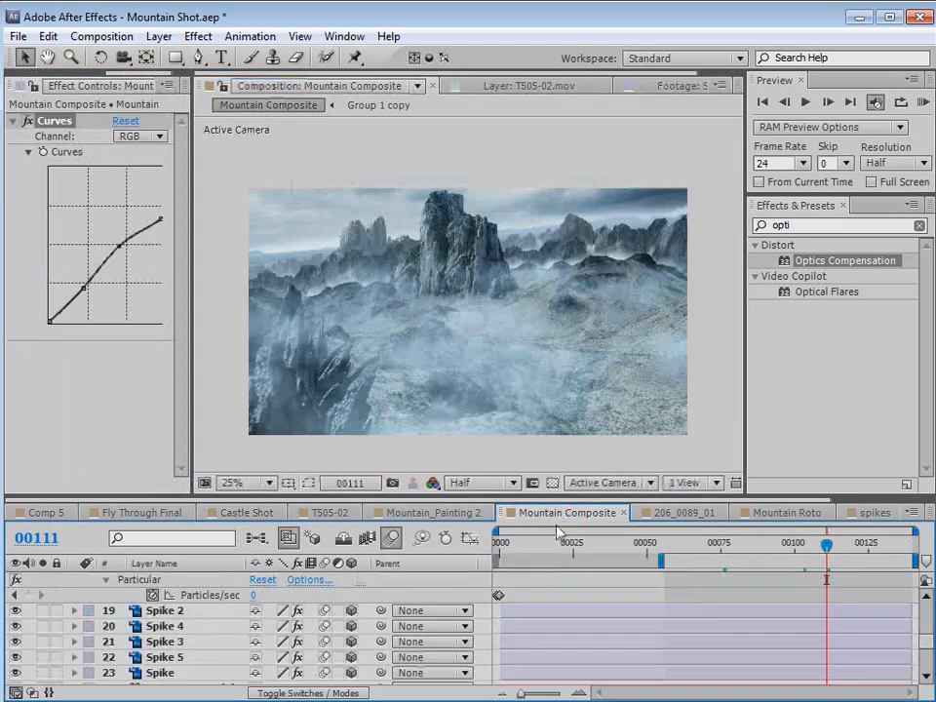
{"action": "scroll", "coordinate": [212, 609], "scroll_direction": "up", "scroll_amount": 6}
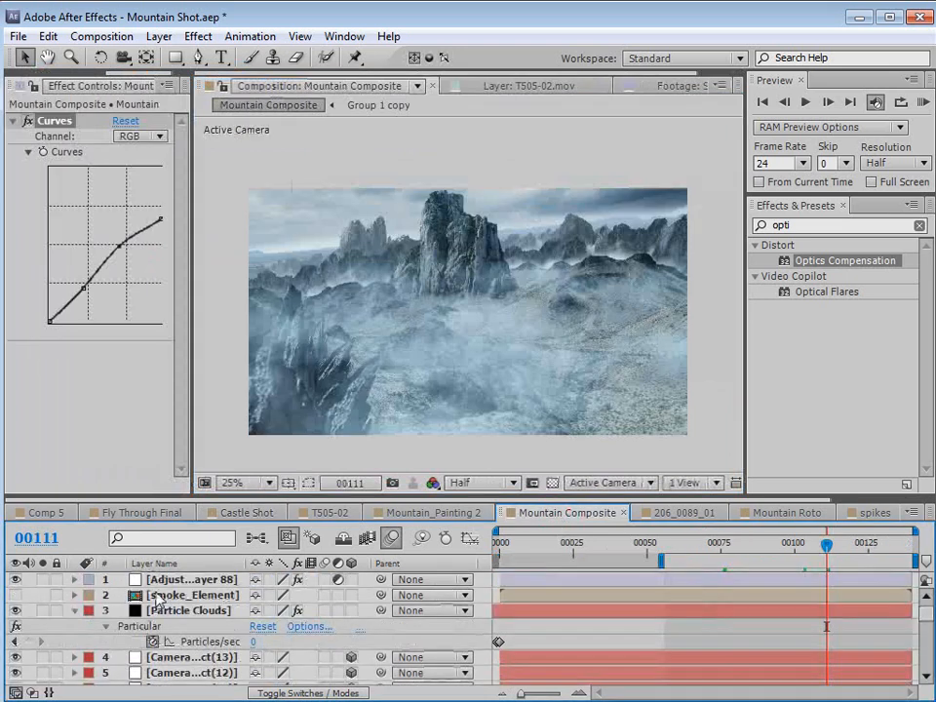
{"action": "left_click", "coordinate": [170, 580]}
{"action": "left_click_drag", "start_coordinate": [194, 266], "coordinate": [286, 268]}
{"action": "left_click_drag", "start_coordinate": [119, 265], "coordinate": [156, 252]}
{"action": "mouse_move", "coordinate": [61, 310]}
{"action": "left_mouse_down"}
{"action": "mouse_move", "coordinate": [84, 309]}
{"action": "mouse_move", "coordinate": [89, 320]}
{"action": "mouse_move", "coordinate": [78, 314]}
{"action": "left_mouse_up"}
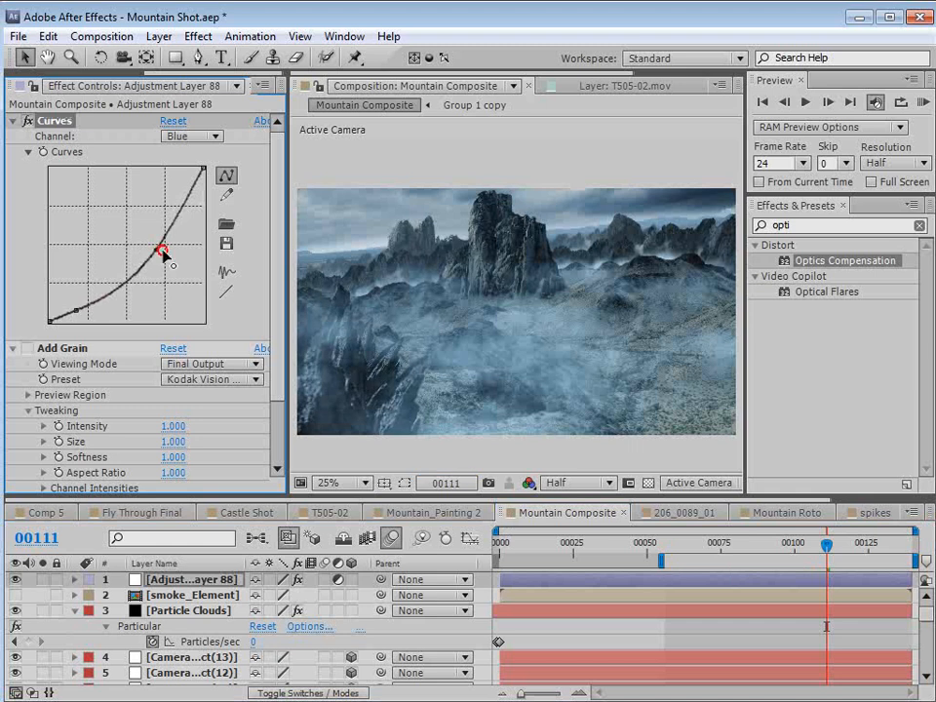
{"action": "mouse_move", "coordinate": [161, 251]}
{"action": "left_mouse_down"}
{"action": "mouse_move", "coordinate": [172, 260]}
{"action": "mouse_move", "coordinate": [161, 246]}
{"action": "left_mouse_up"}
{"action": "left_click_drag", "start_coordinate": [785, 545], "coordinate": [813, 547]}
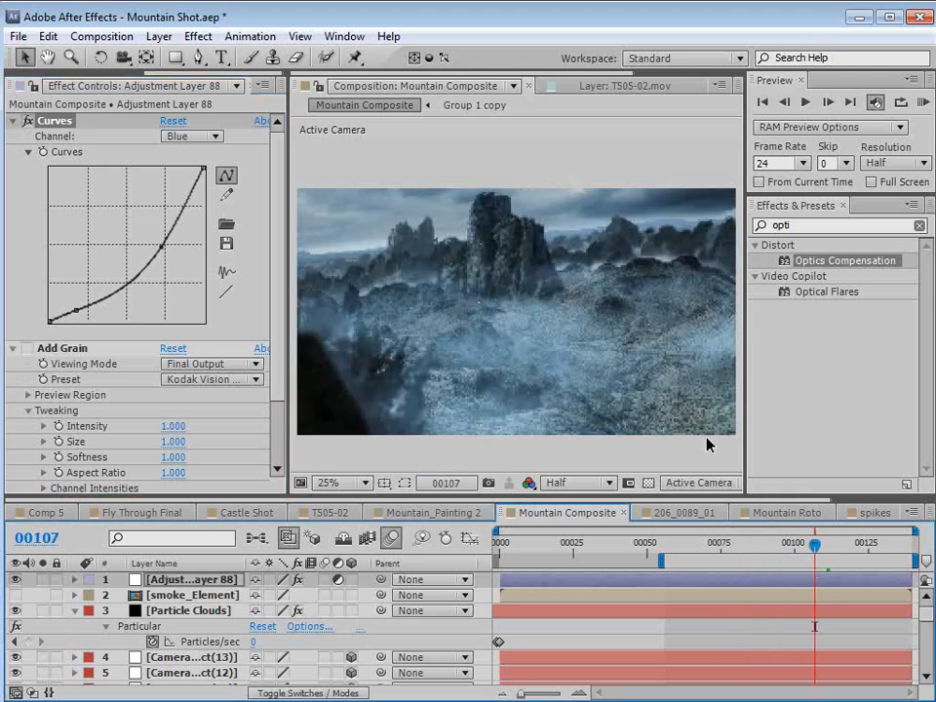
Add a Tint effect to Adjustment Layer 88 and set Amount to Tint to 22%.
{"action": "left_click", "coordinate": [198, 36]}
{"action": "mouse_move", "coordinate": [265, 215]}
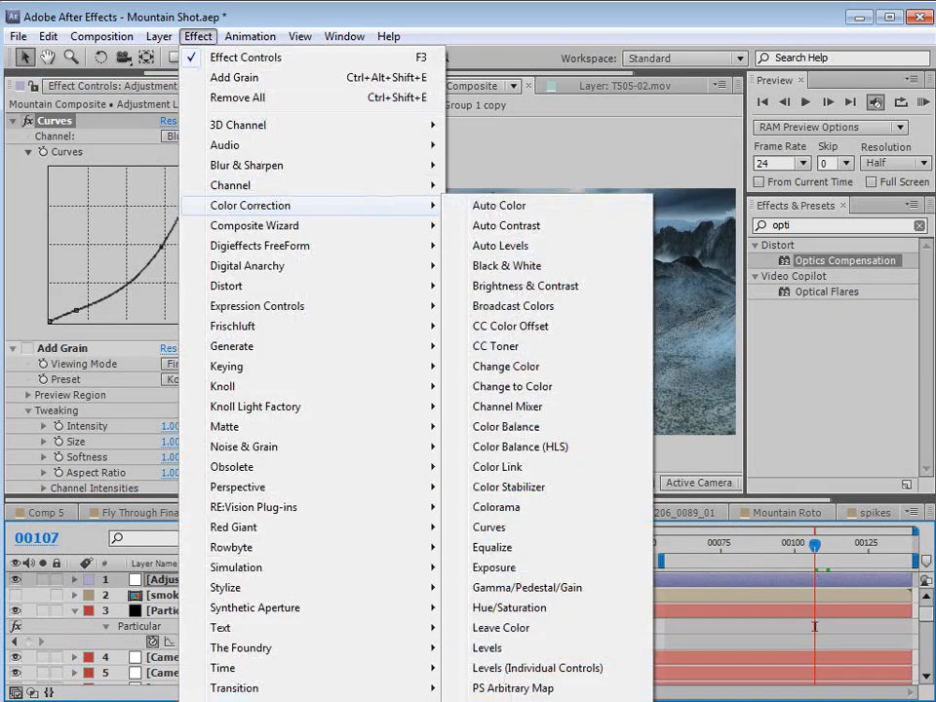
{"action": "left_click", "coordinate": [487, 701]}
{"action": "left_click_drag", "start_coordinate": [179, 487], "coordinate": [39, 489]}
Brighten the shadow and midtone points of the Mountain layer's RGB curve further.
{"action": "scroll", "coordinate": [193, 639], "scroll_direction": "down", "scroll_amount": 10}
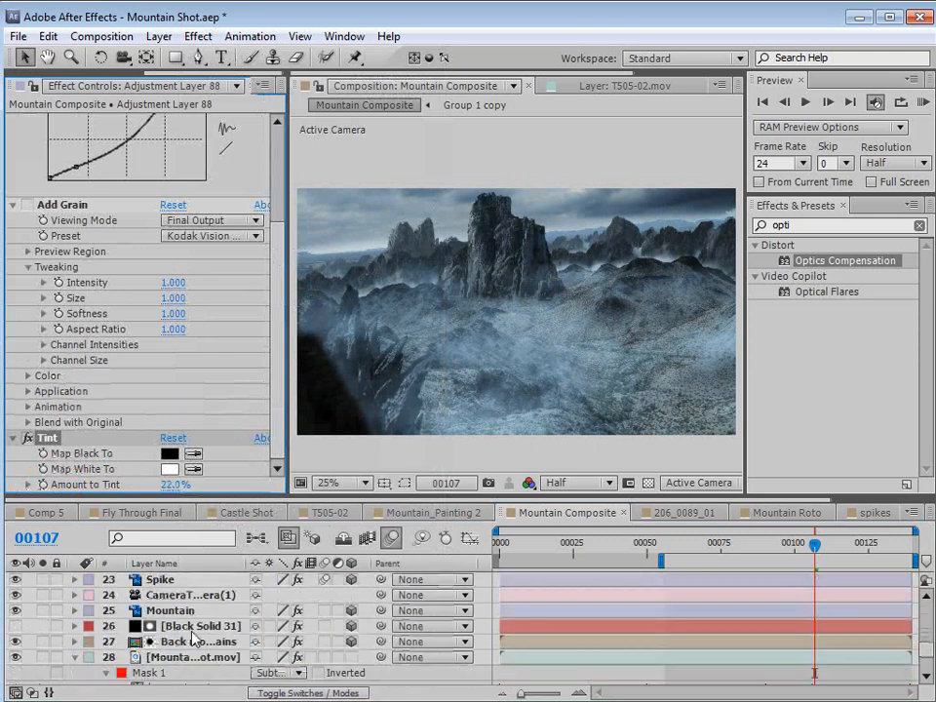
{"action": "left_click", "coordinate": [173, 610]}
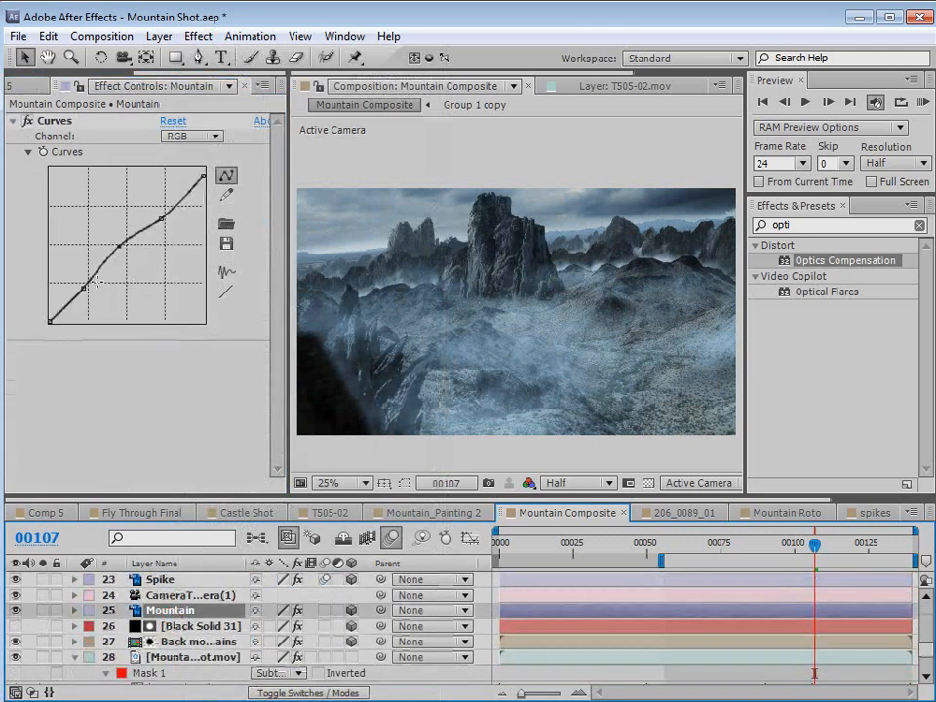
{"action": "mouse_move", "coordinate": [84, 283]}
{"action": "left_mouse_down"}
{"action": "mouse_move", "coordinate": [77, 294]}
{"action": "mouse_move", "coordinate": [70, 285]}
{"action": "left_mouse_up"}
{"action": "left_click_drag", "start_coordinate": [118, 245], "coordinate": [113, 240]}
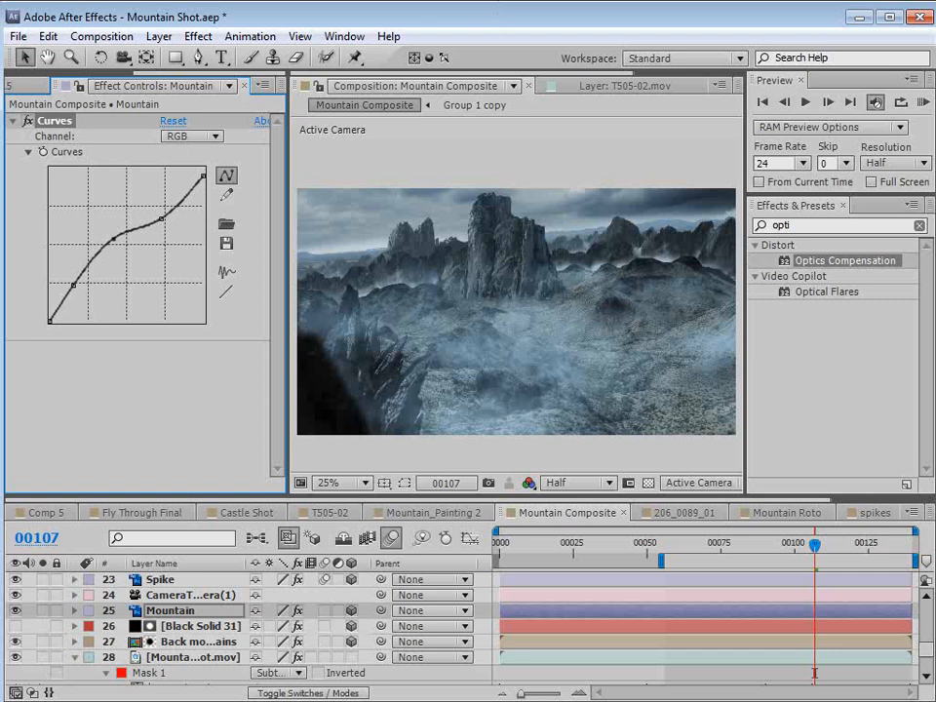
Switch to Firefox, open the Video Copilot product store and preview the featured Action Essentials 2: 720p product.
{"action": "key", "text": "alt+Tab"}
{"action": "left_click", "coordinate": [175, 240]}
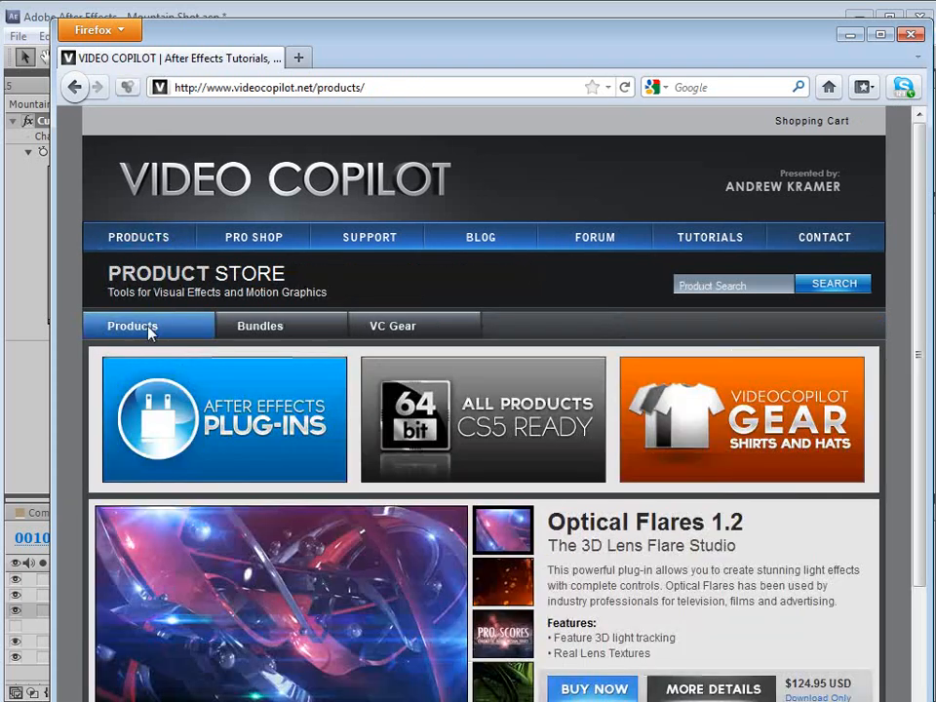
{"action": "scroll", "coordinate": [424, 392], "scroll_direction": "down", "scroll_amount": 2}
{"action": "scroll", "coordinate": [573, 481], "scroll_direction": "down", "scroll_amount": 2}
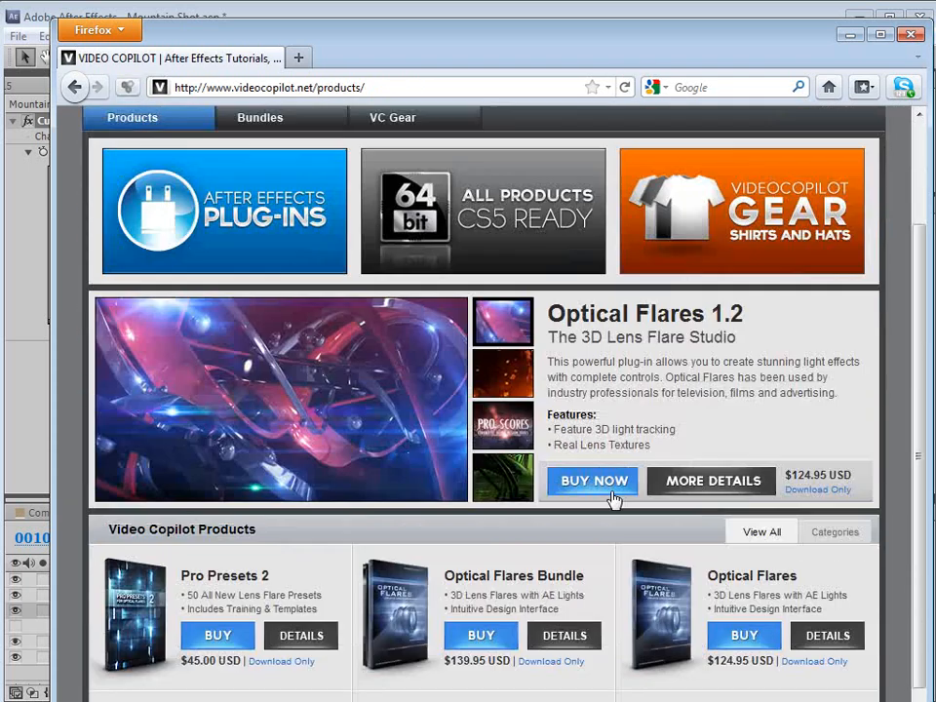
{"action": "left_click", "coordinate": [514, 385]}
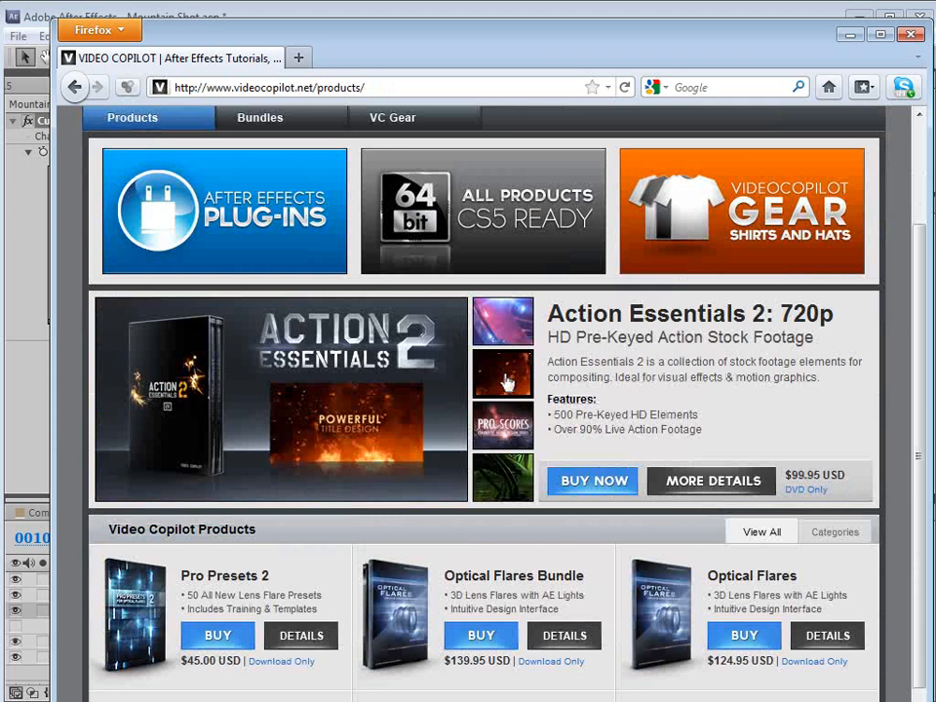
Switch back to After Effects and review the Castle Shot composition up close and in full around frame 59.
{"action": "left_click", "coordinate": [386, 16]}
{"action": "left_click", "coordinate": [45, 514]}
{"action": "left_click", "coordinate": [164, 514]}
{"action": "left_click", "coordinate": [247, 512]}
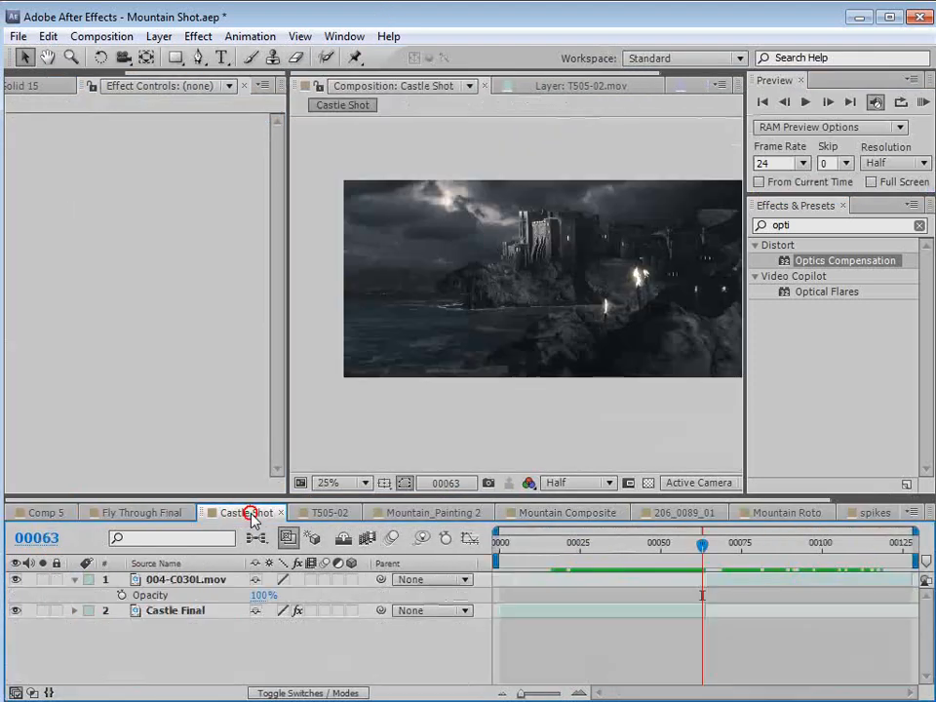
{"action": "scroll", "coordinate": [633, 357], "scroll_direction": "up", "scroll_amount": 1}
{"action": "left_click_drag", "start_coordinate": [633, 357], "coordinate": [589, 343]}
{"action": "key", "text": "v"}
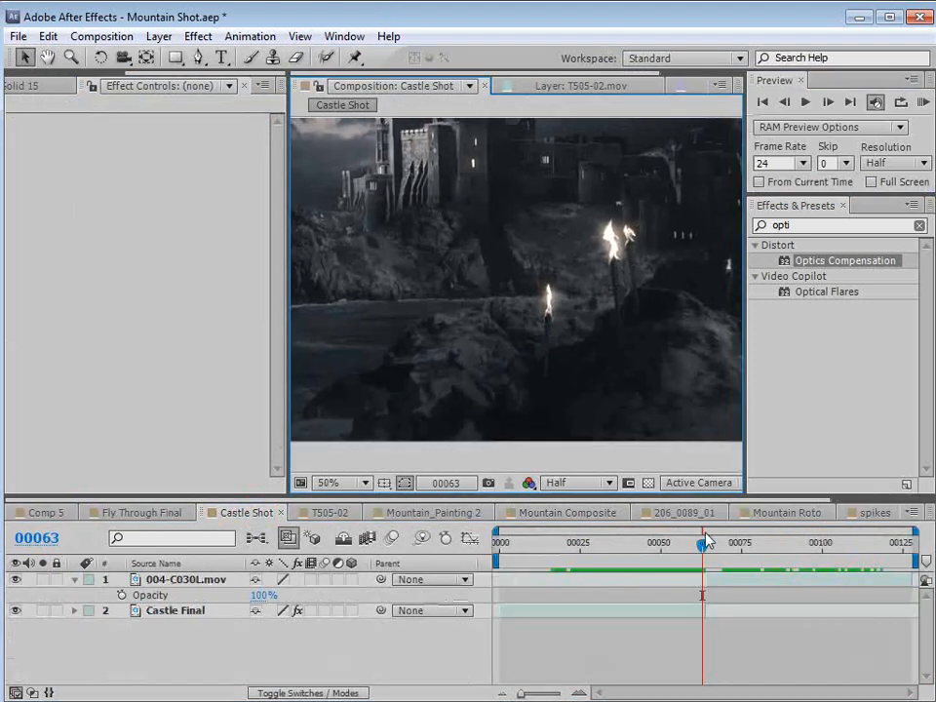
{"action": "left_click_drag", "start_coordinate": [702, 544], "coordinate": [689, 563]}
{"action": "key", "text": "h"}
{"action": "scroll", "coordinate": [612, 290], "scroll_direction": "down", "scroll_amount": 1}
{"action": "left_click_drag", "start_coordinate": [612, 290], "coordinate": [622, 305]}
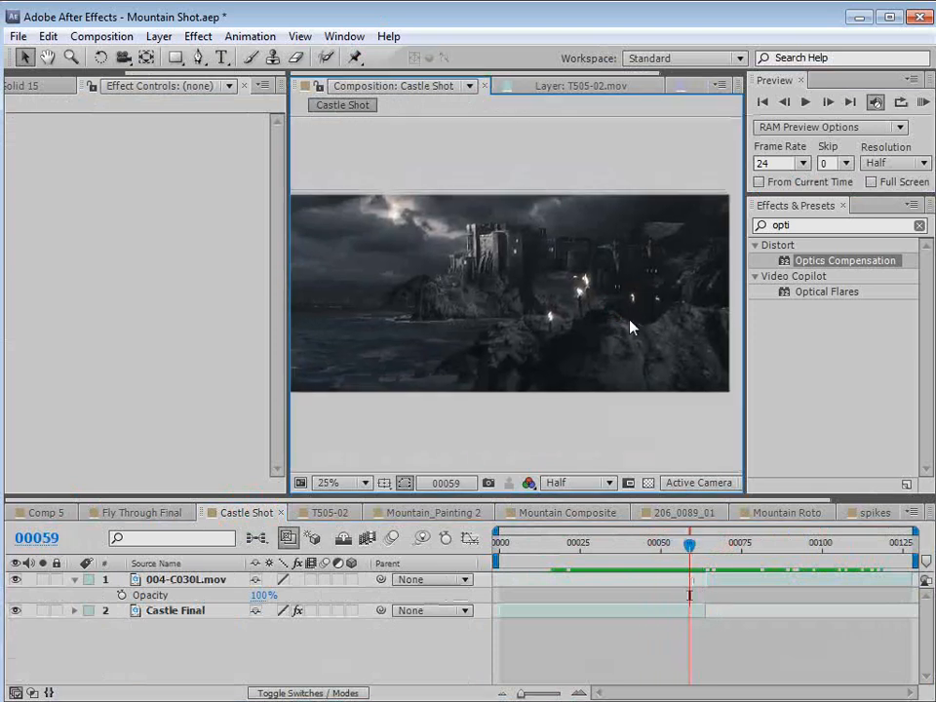